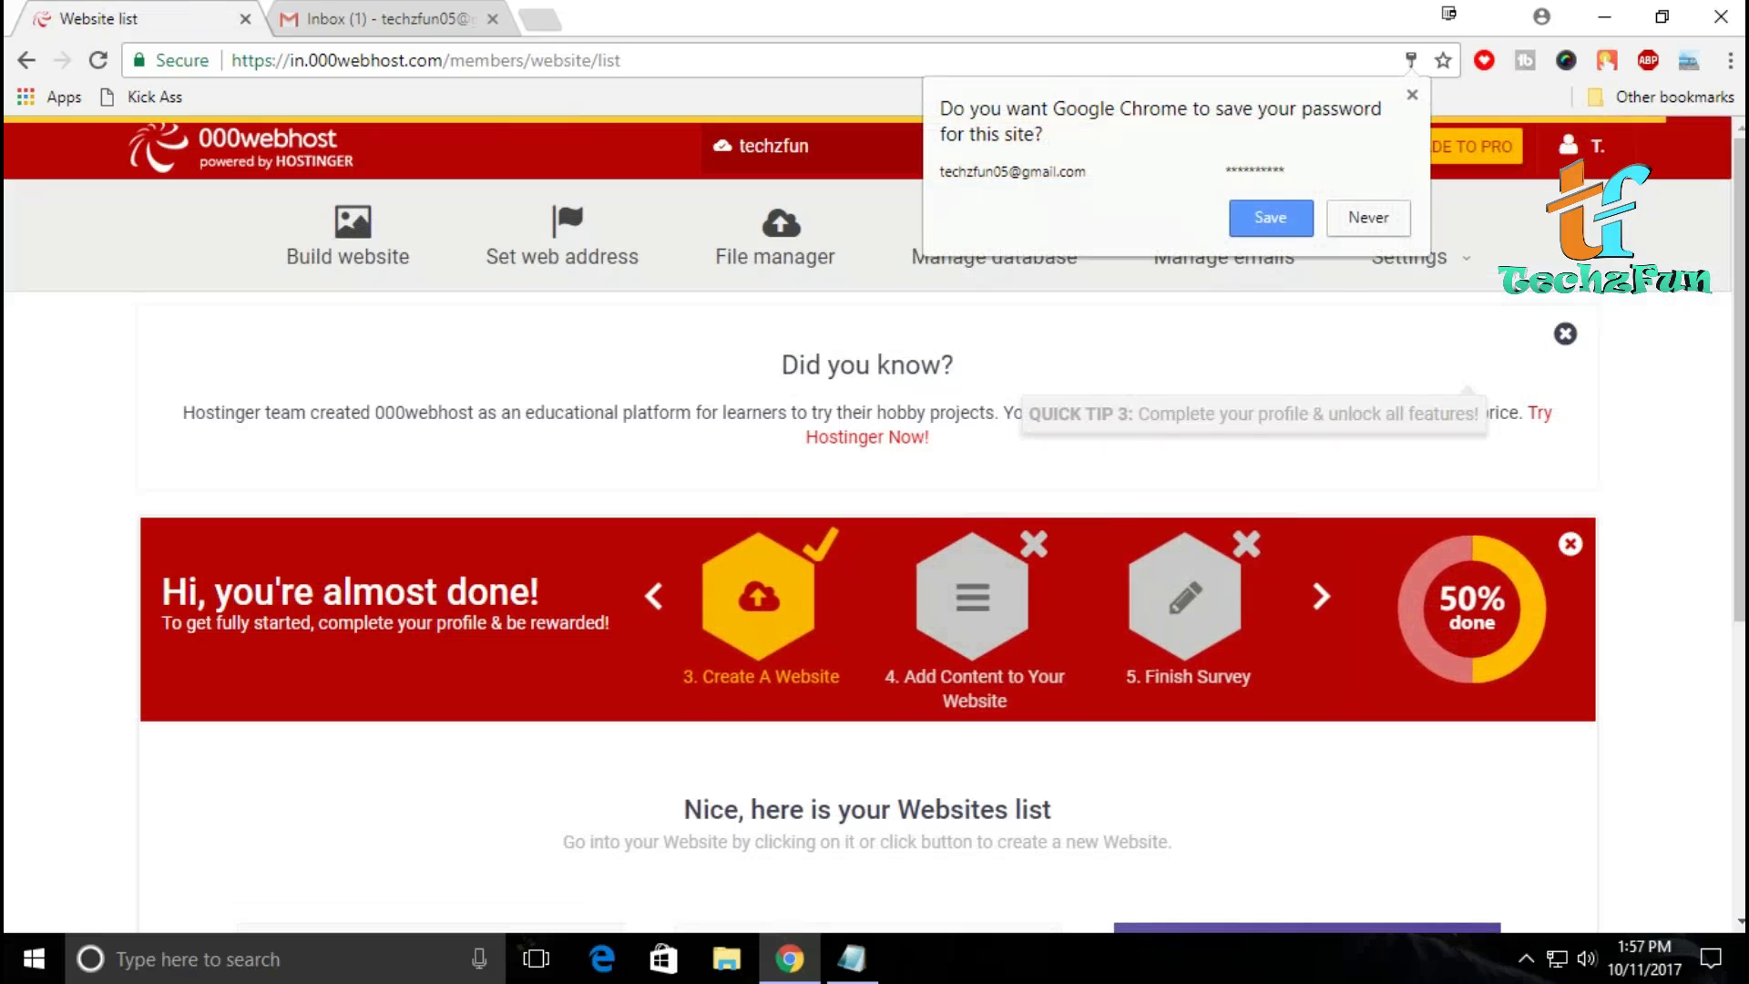
Step: Dismiss Chrome's offer to save the password
click(1412, 95)
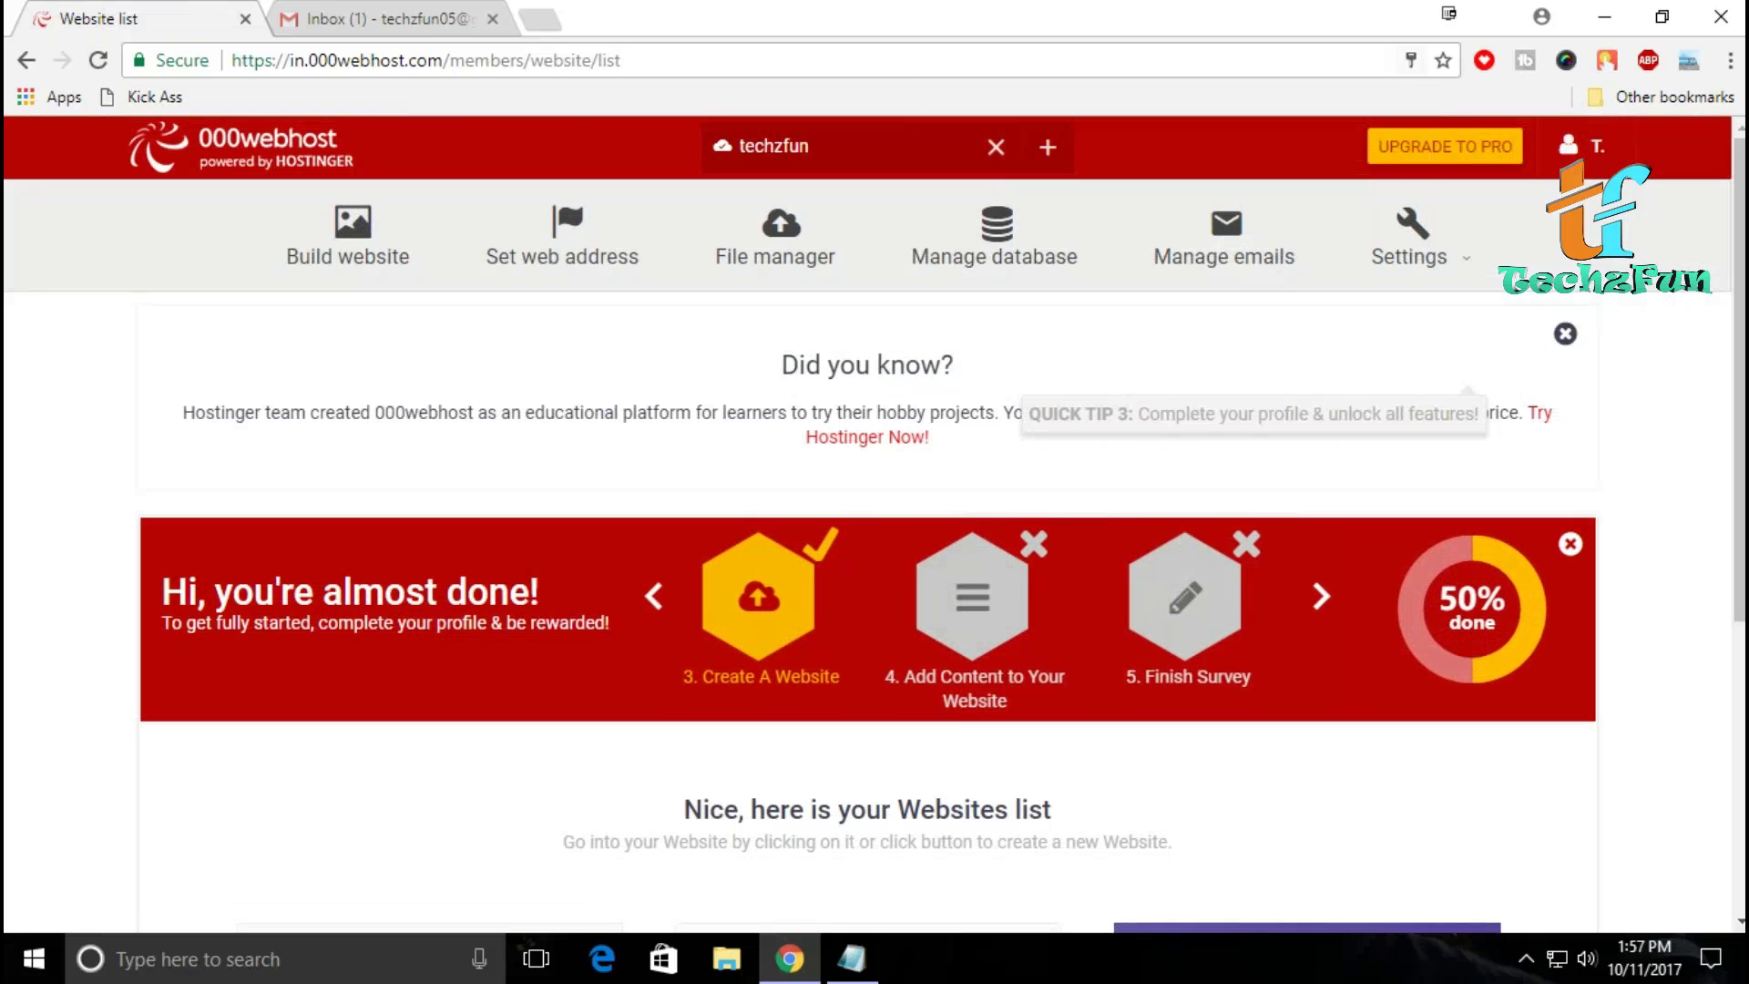
scroll(875, 520, down, 4)
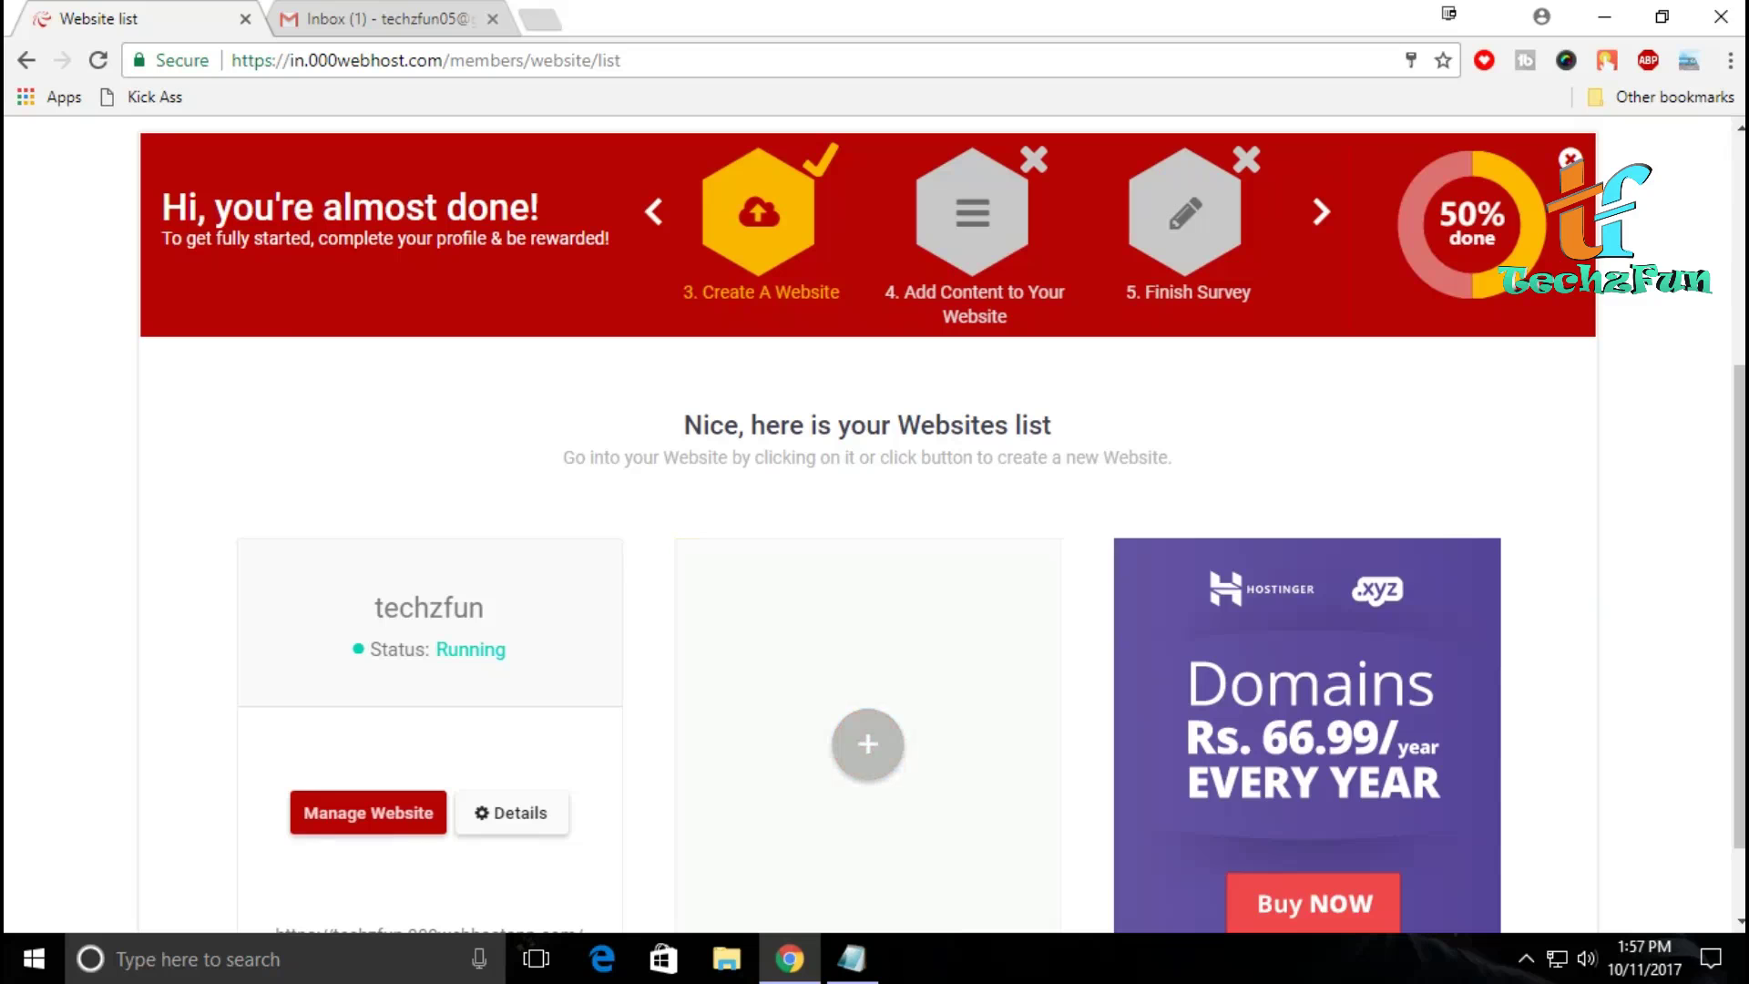
scroll(874, 523, up, 3)
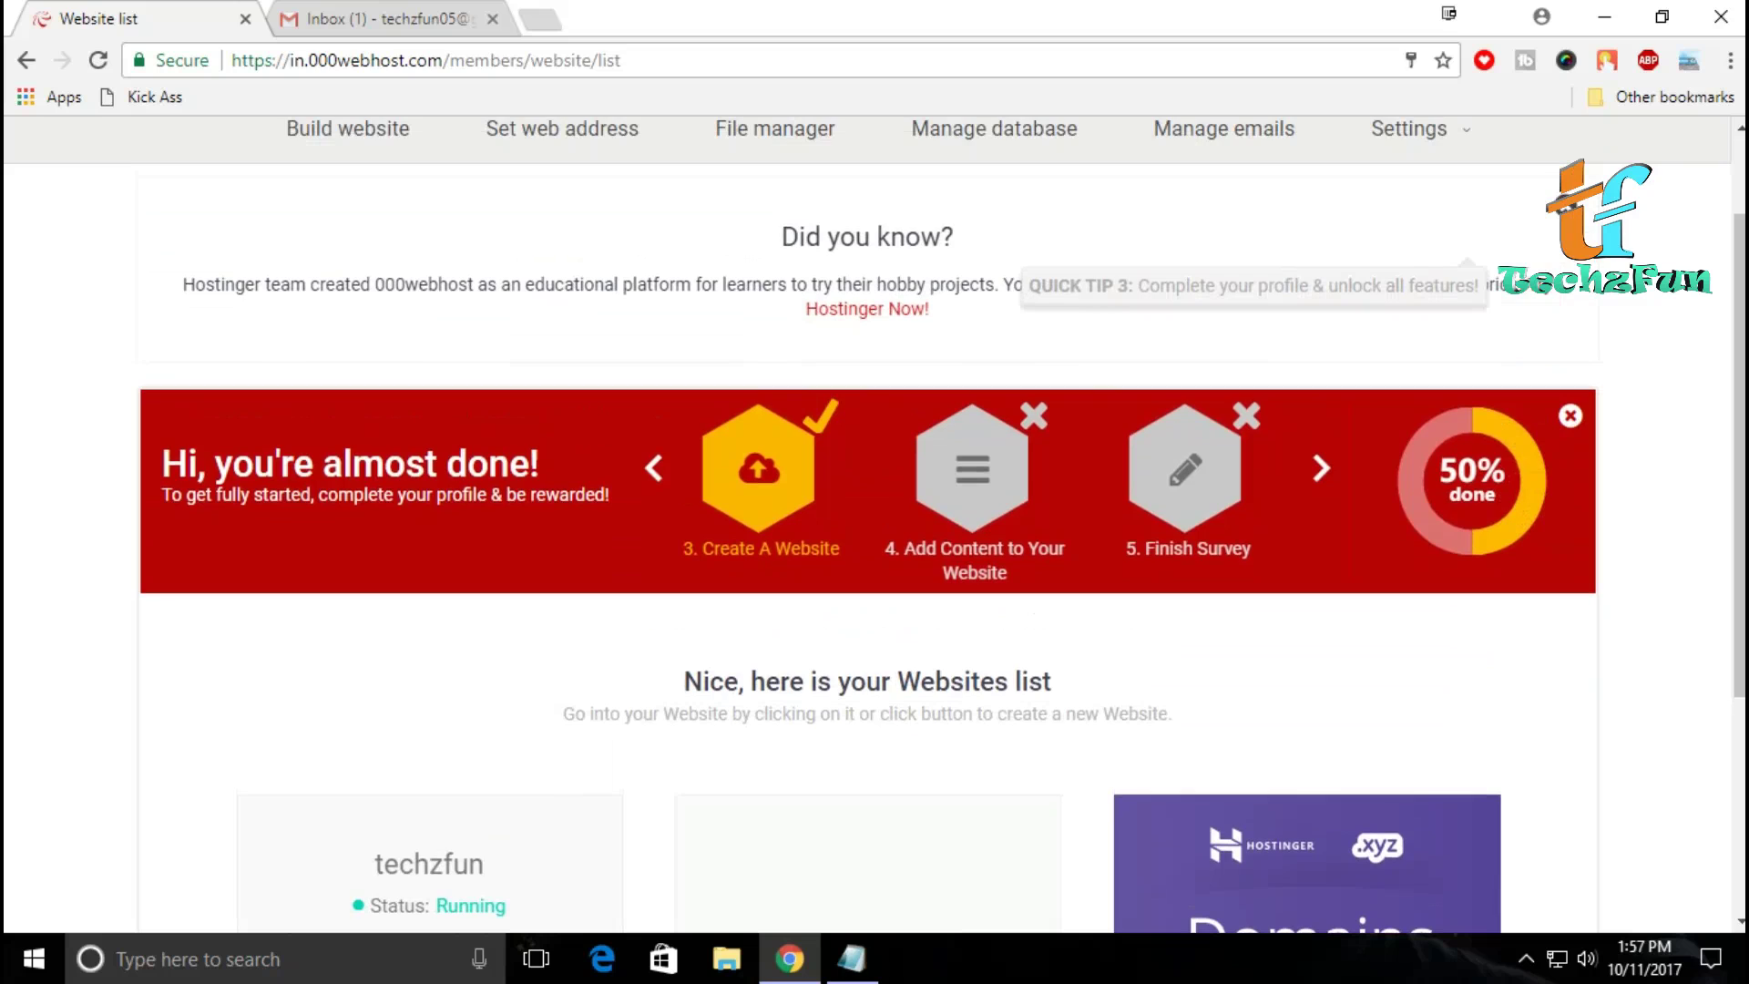
Step: Open the 000webhost confirmation email in Gmail and verify the email address
key(ctrl+Tab)
click(270, 395)
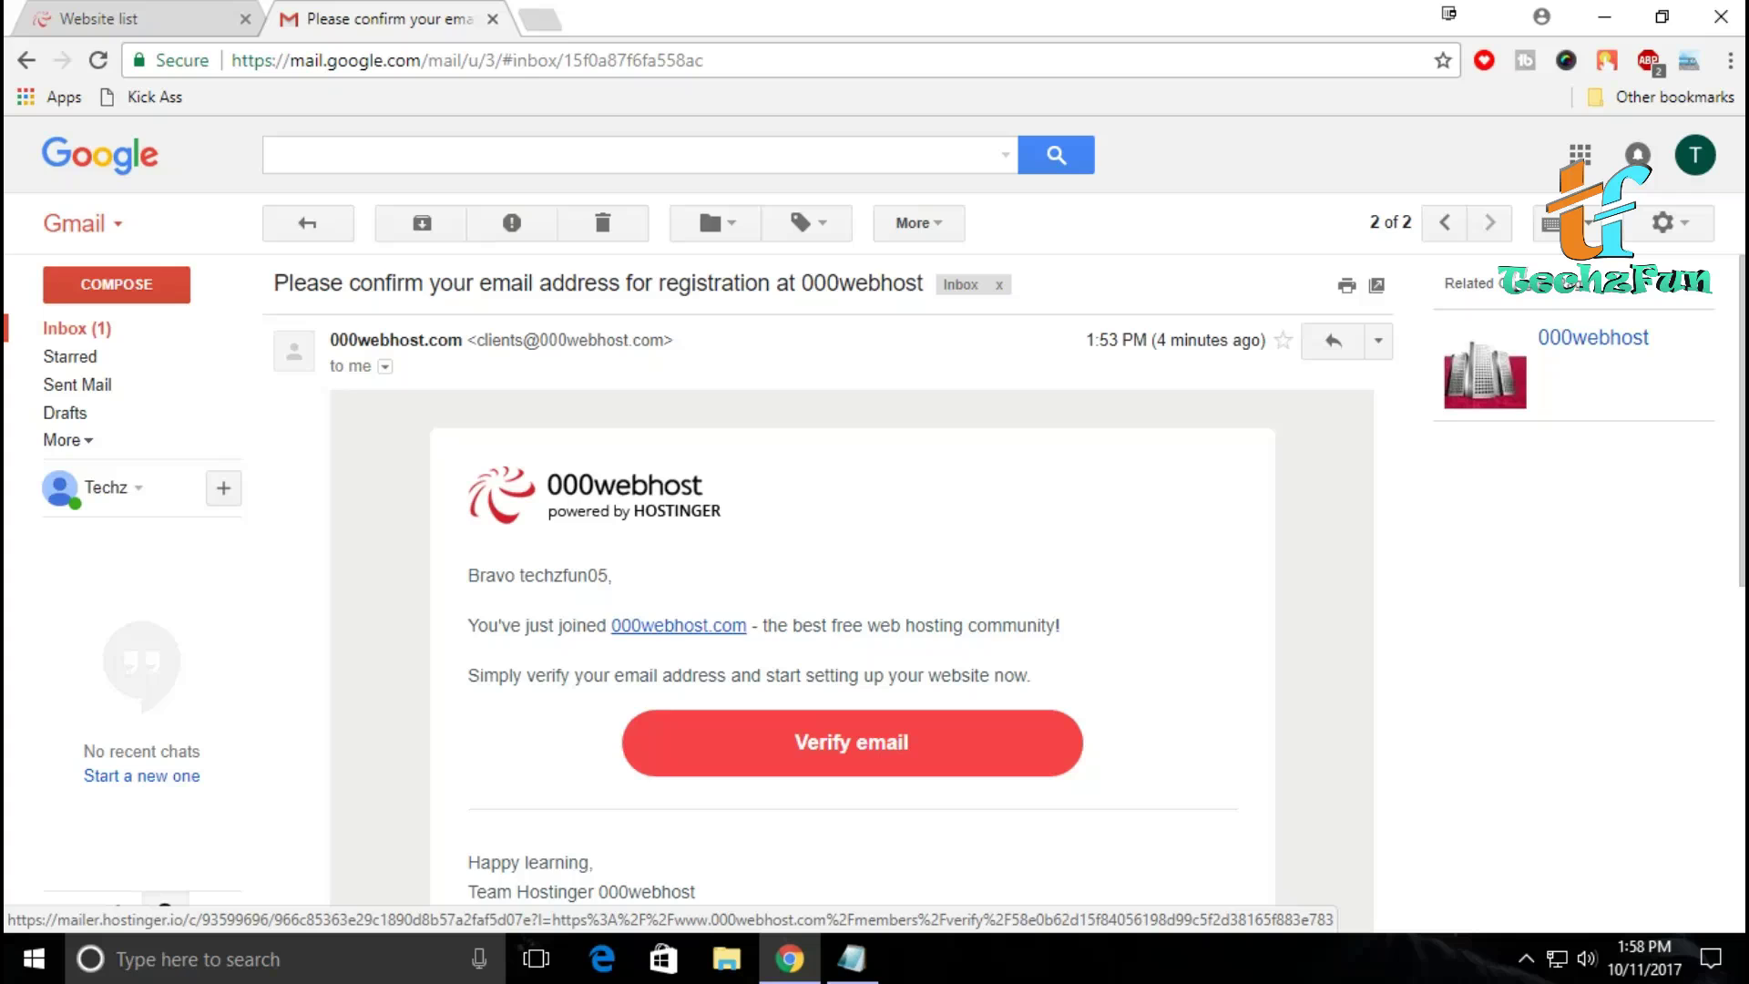
click(851, 742)
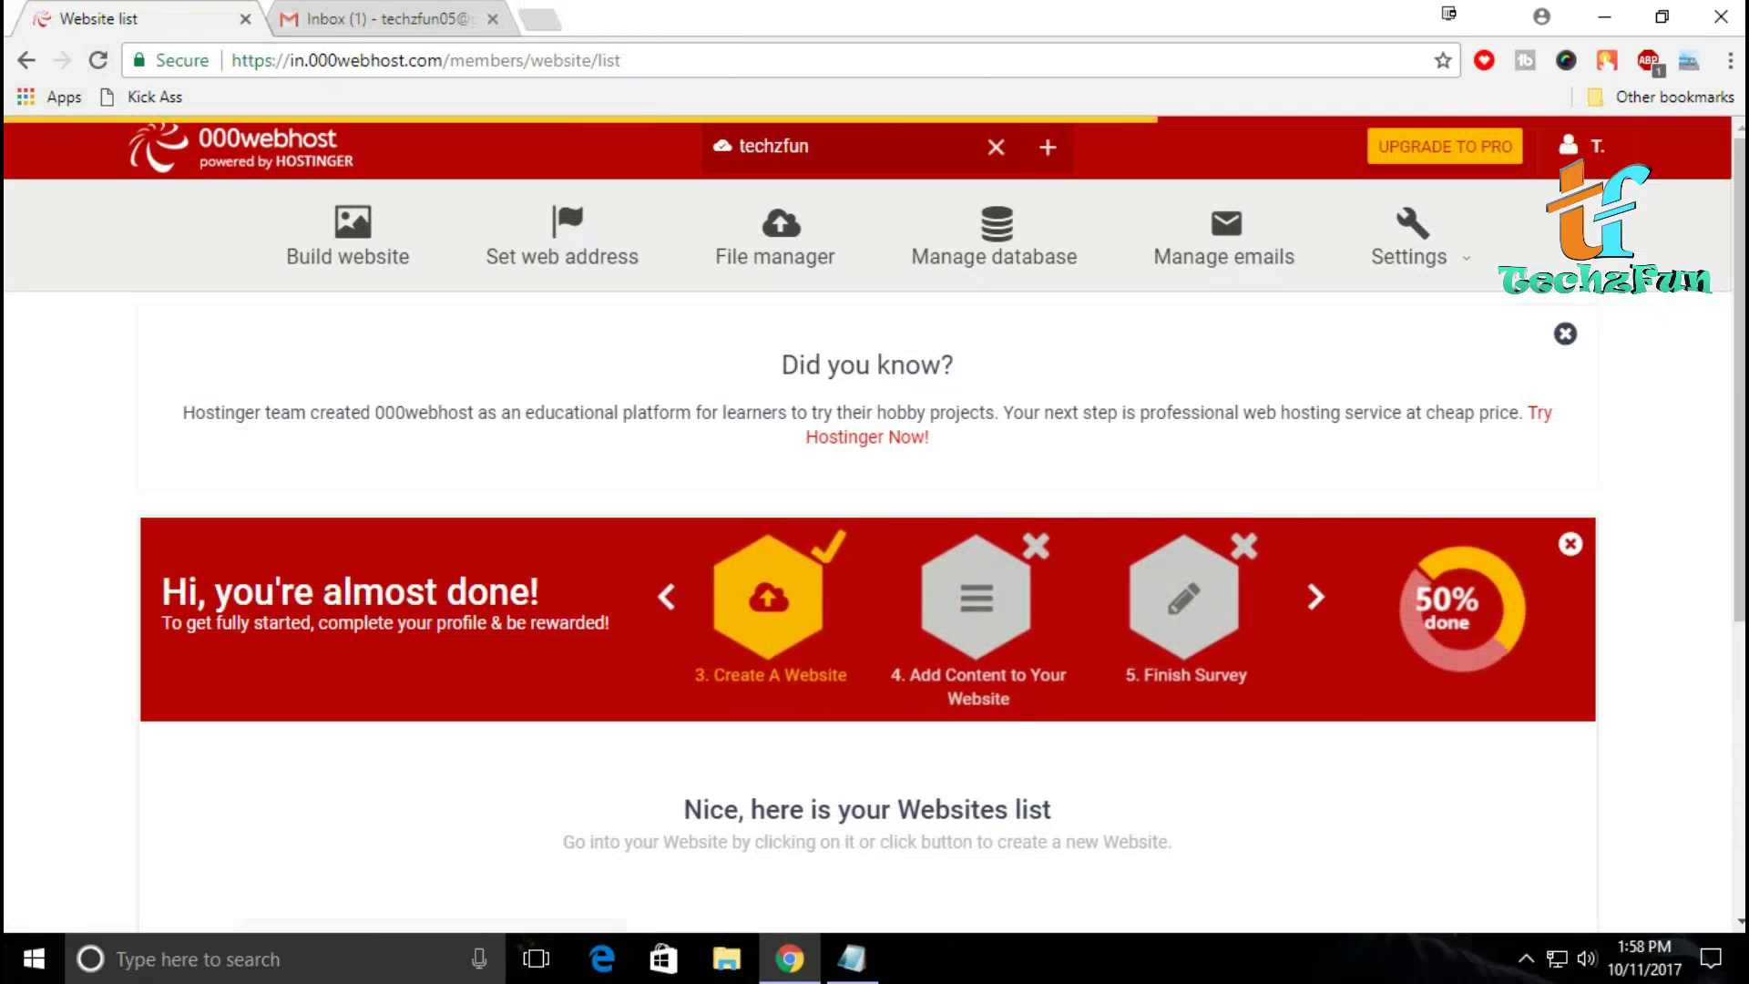
Step: Open the management page for the running techzfun website
scroll(875, 519, down, 1)
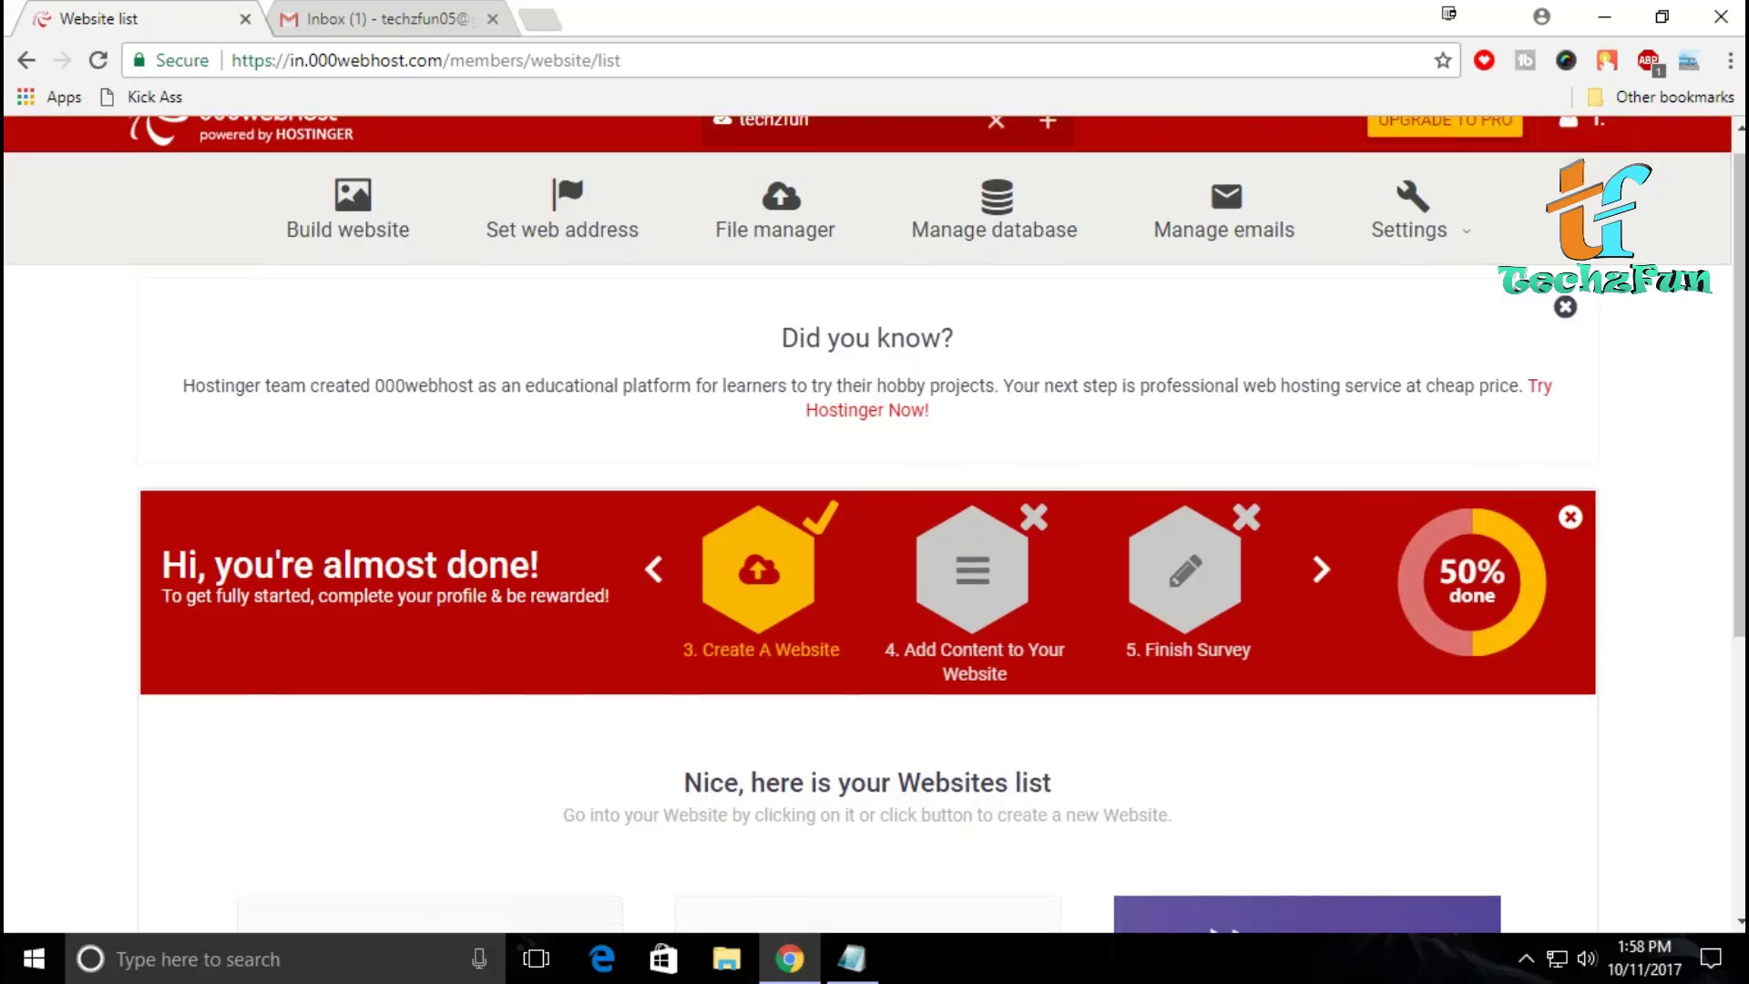
scroll(874, 520, down, 5)
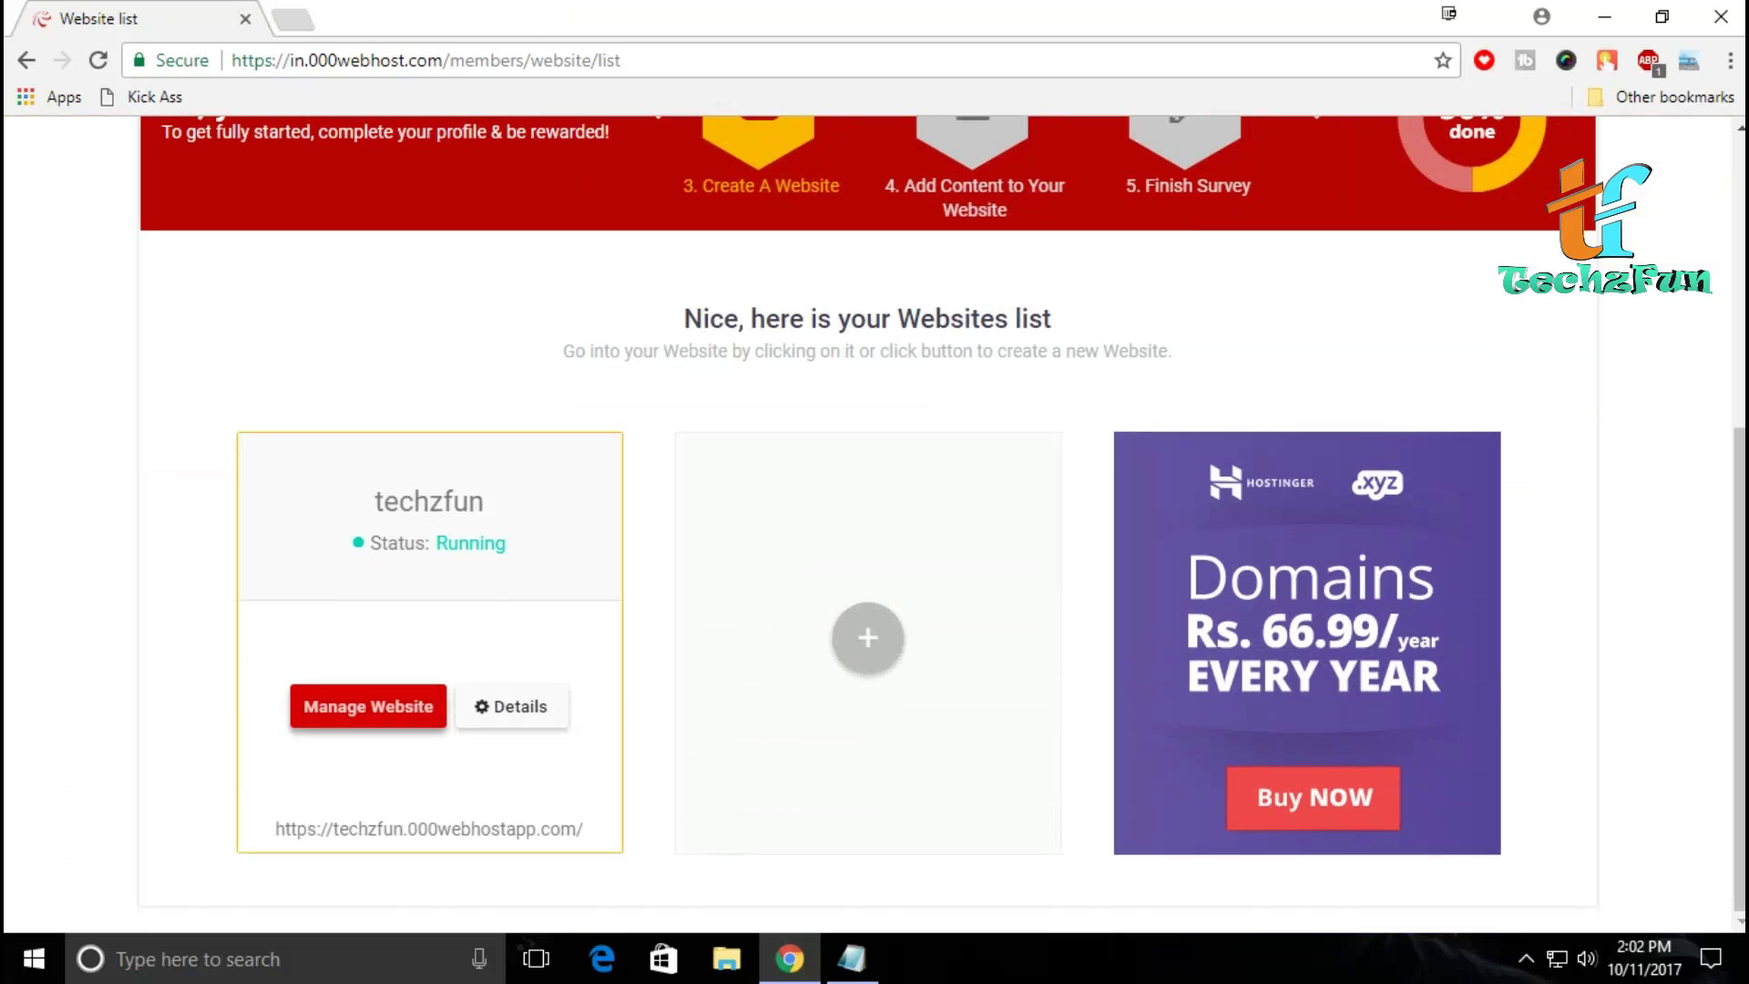
click(368, 706)
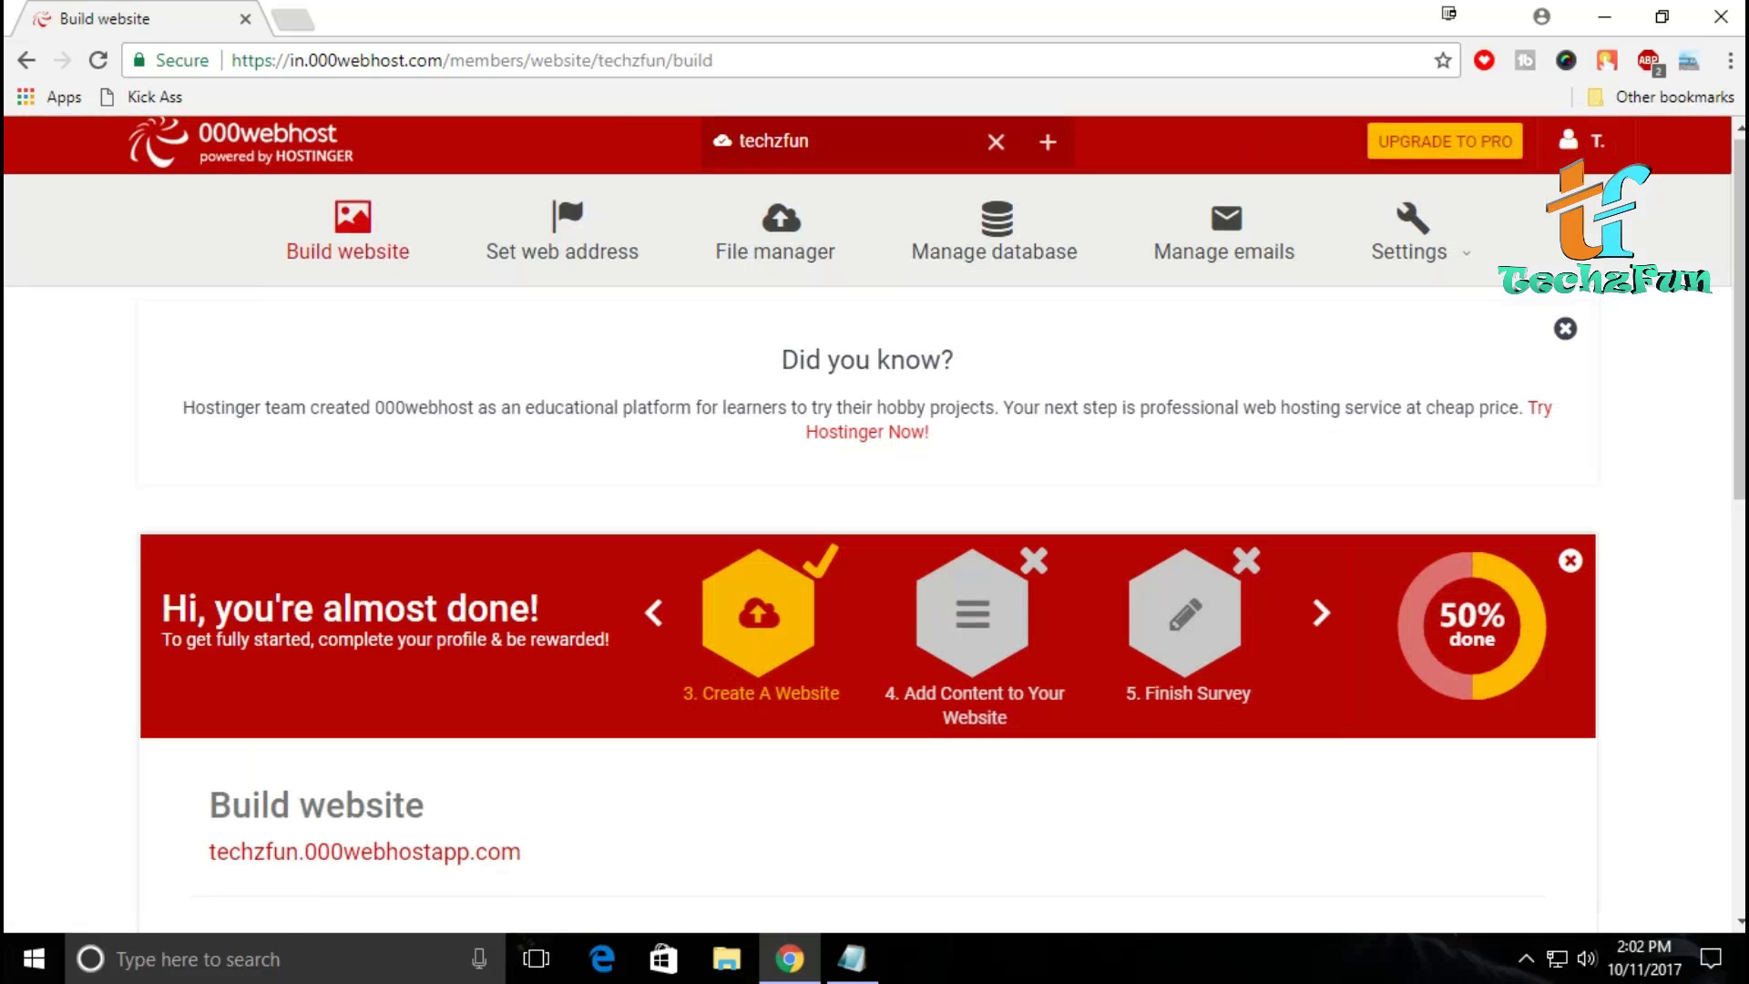
Step: Start the WordPress install from the Build Wordpress Website section
scroll(415, 619, down, 5)
scroll(415, 619, down, 4)
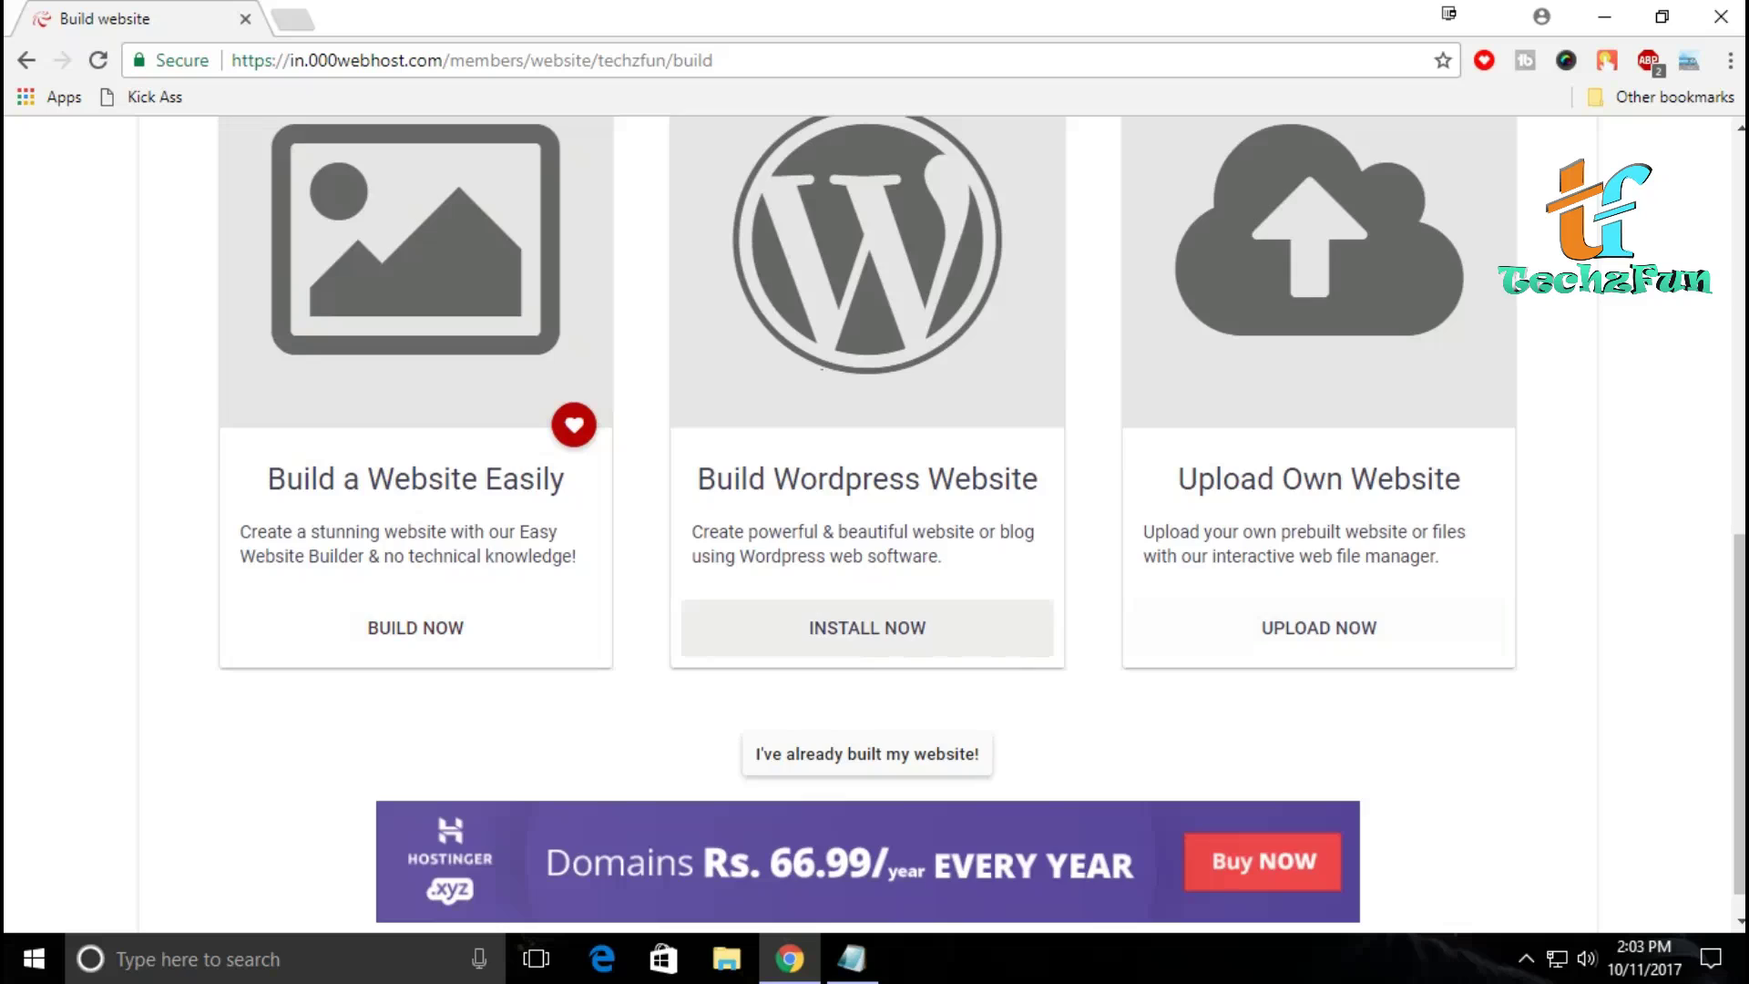
click(867, 627)
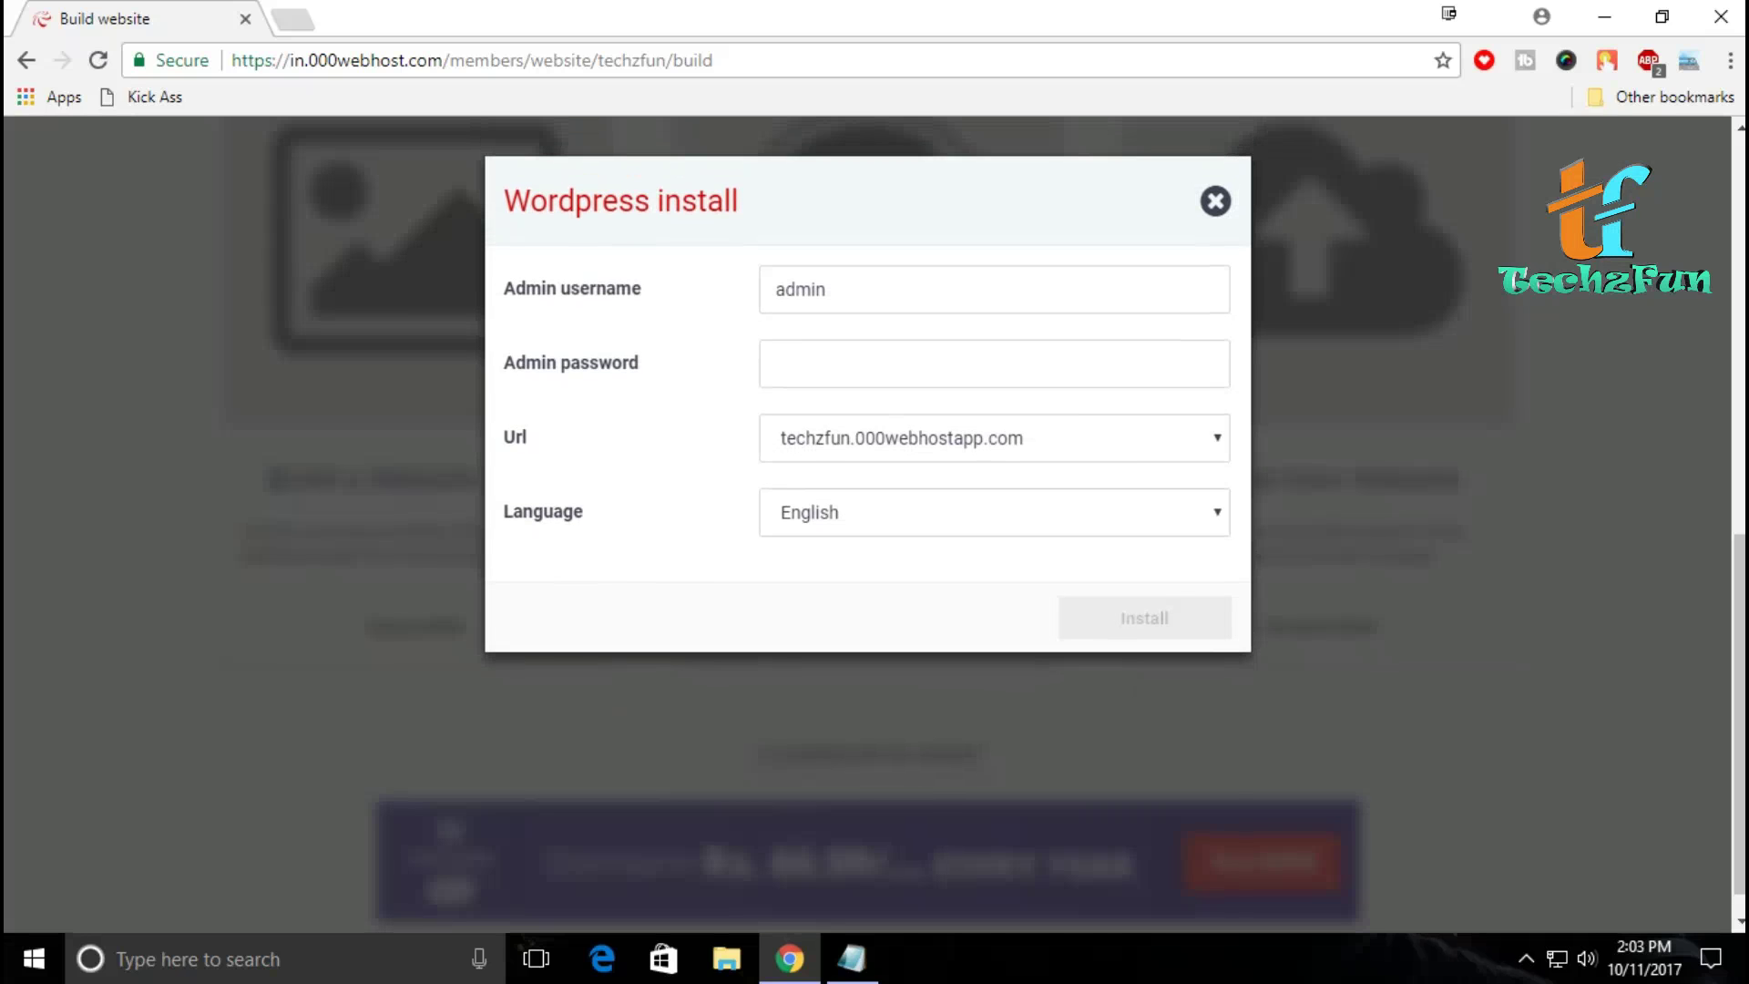
Step: Replace the default admin username with 'techzfun' and enter the admin password
click(825, 289)
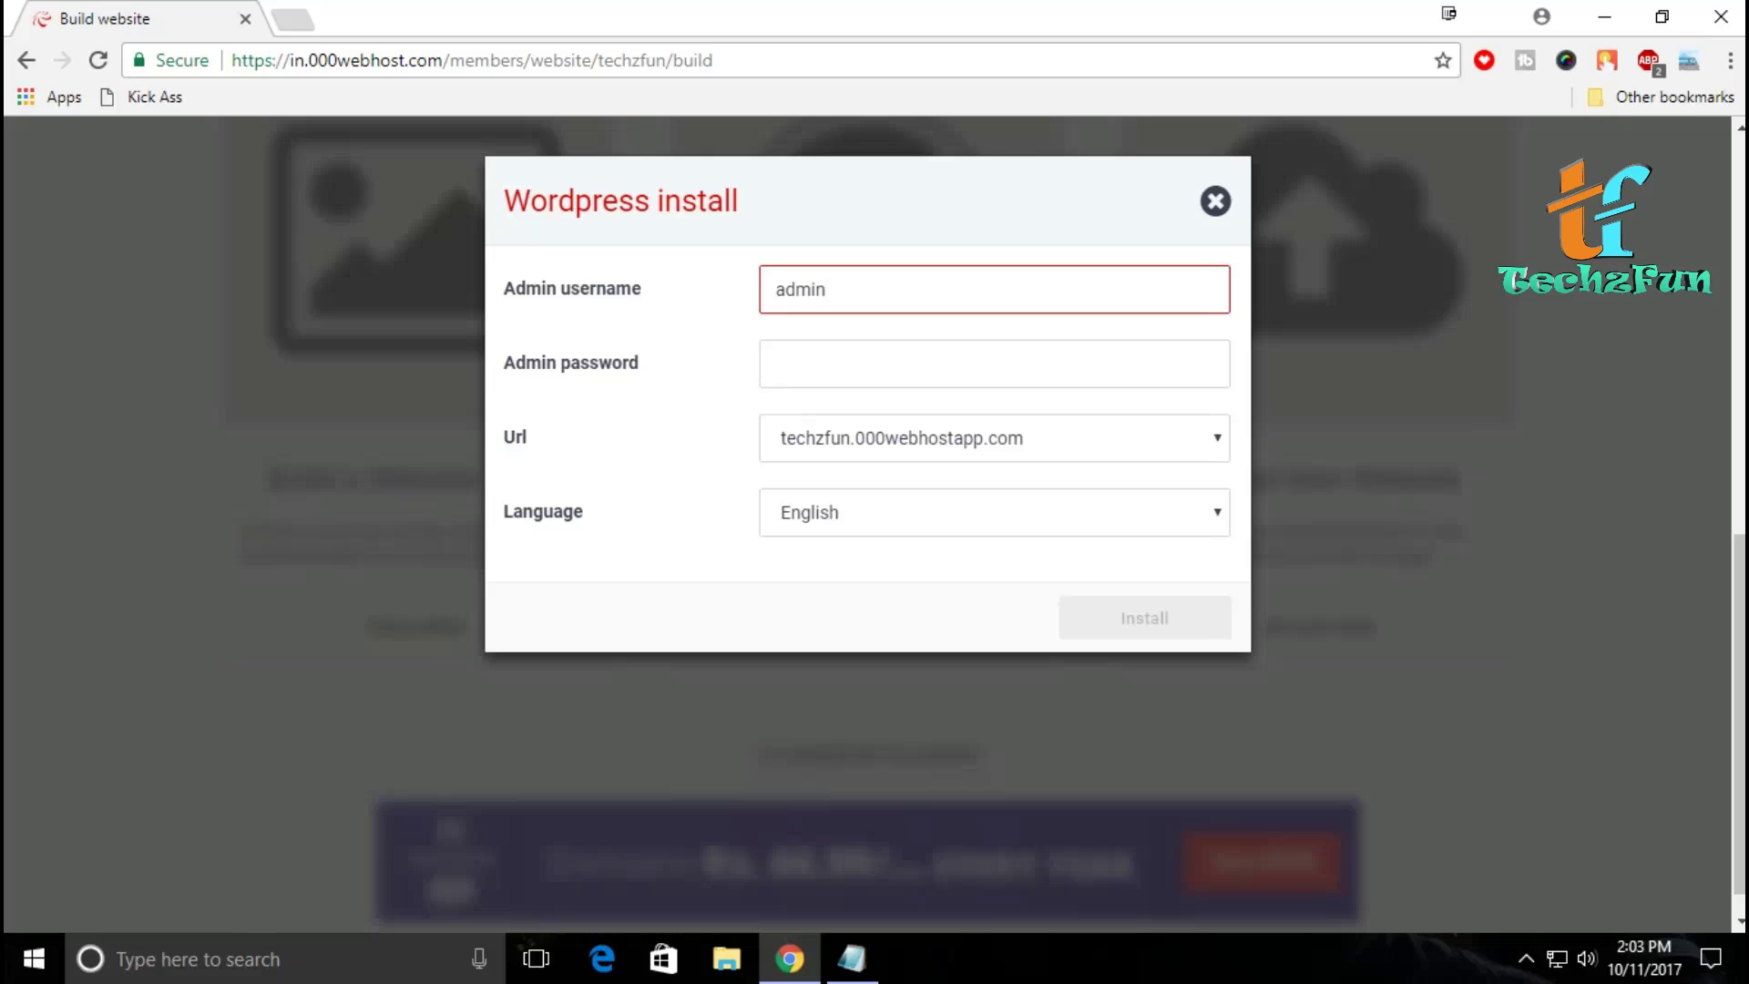
key(BackSpace)
key(BackSpace)
key(BackSpace)
key(BackSpace)
key(BackSpace)
text(techzfun)
key(Tab)
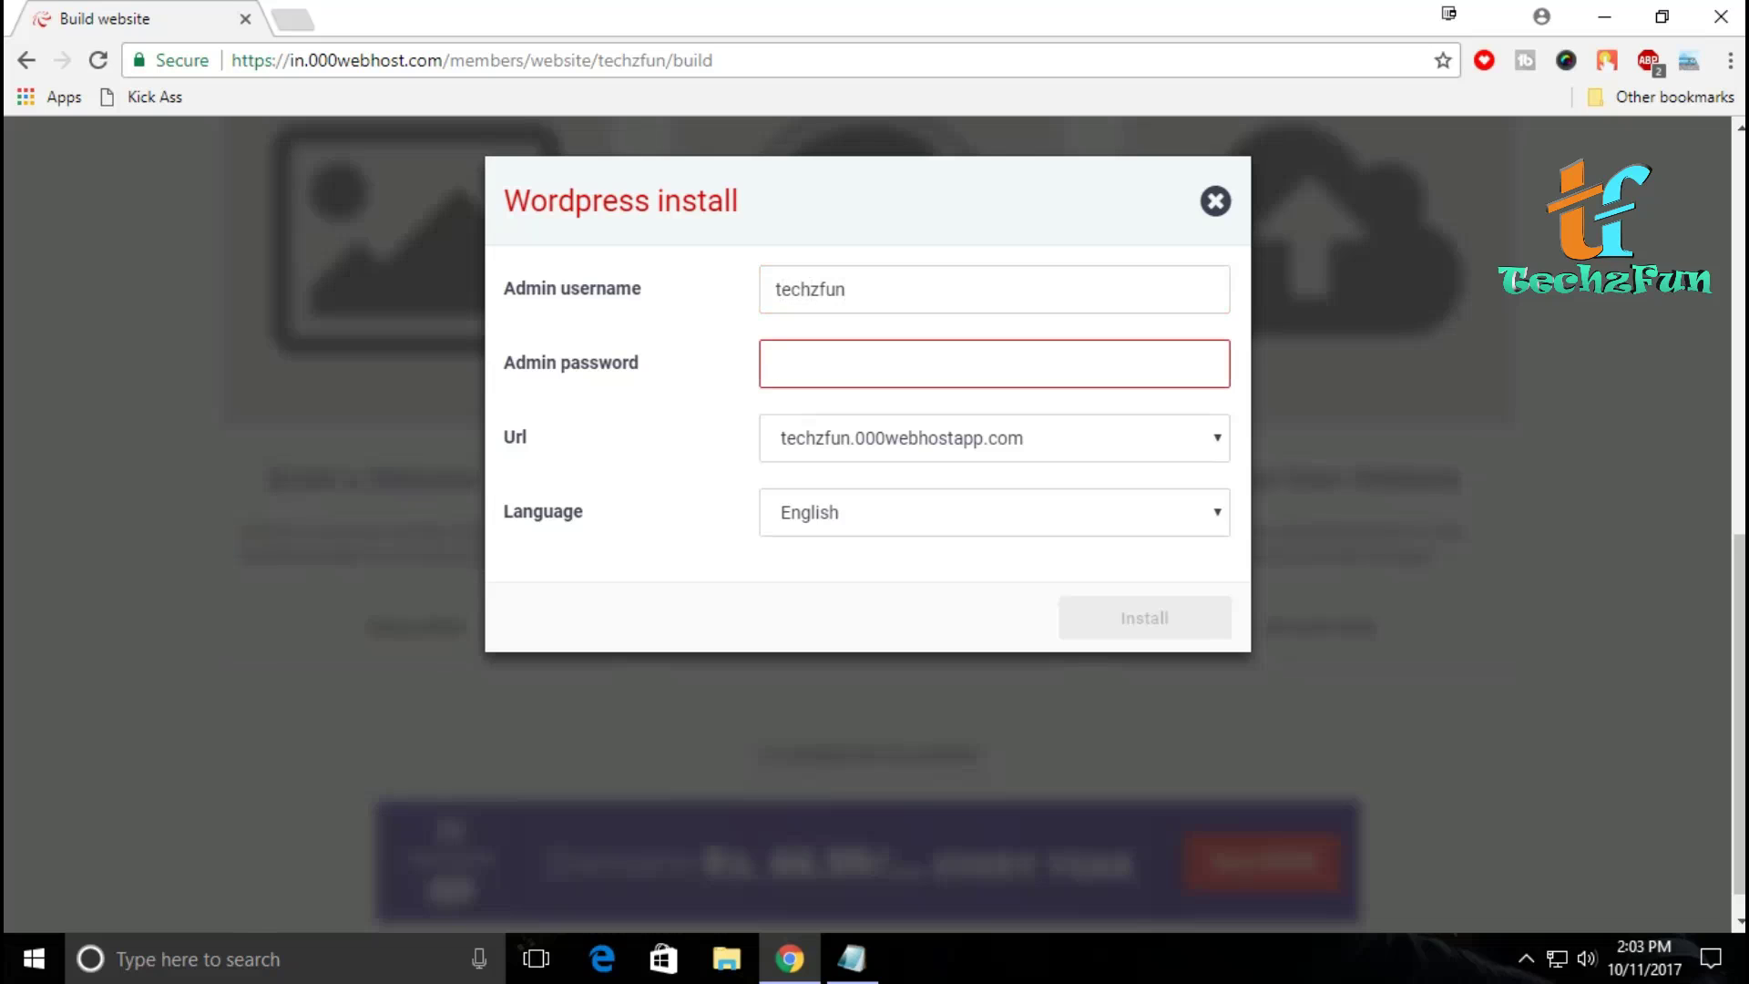
text(12345)
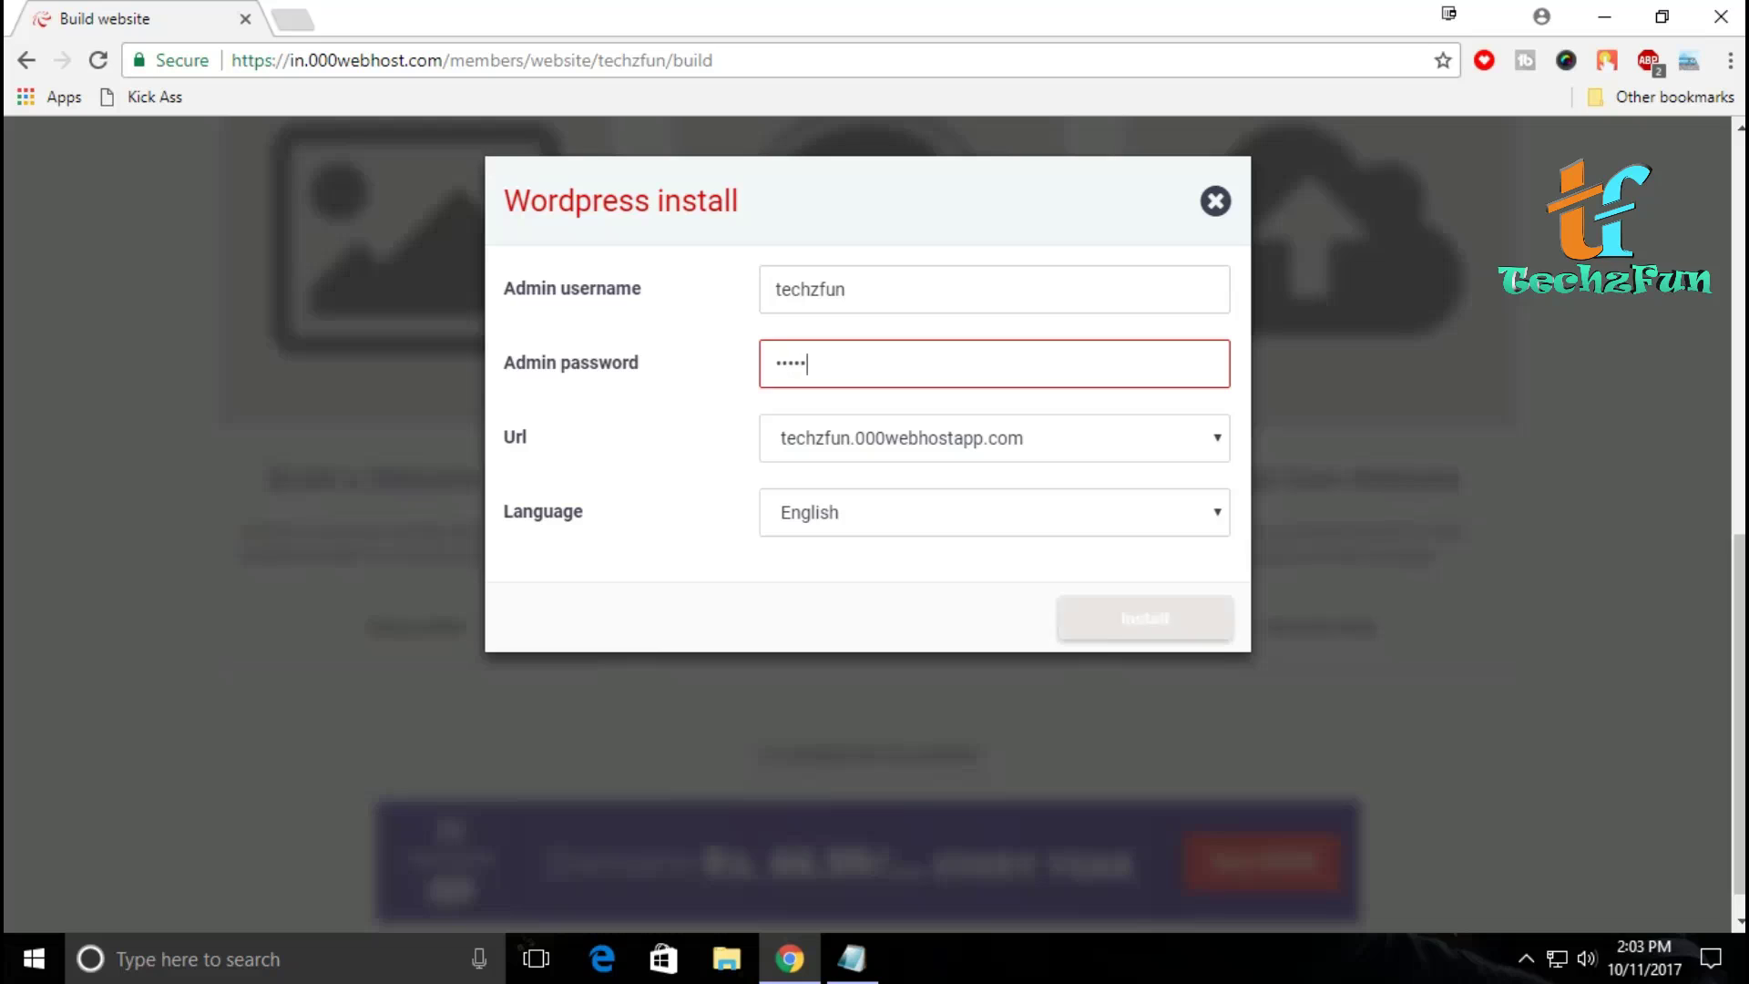
text(6)
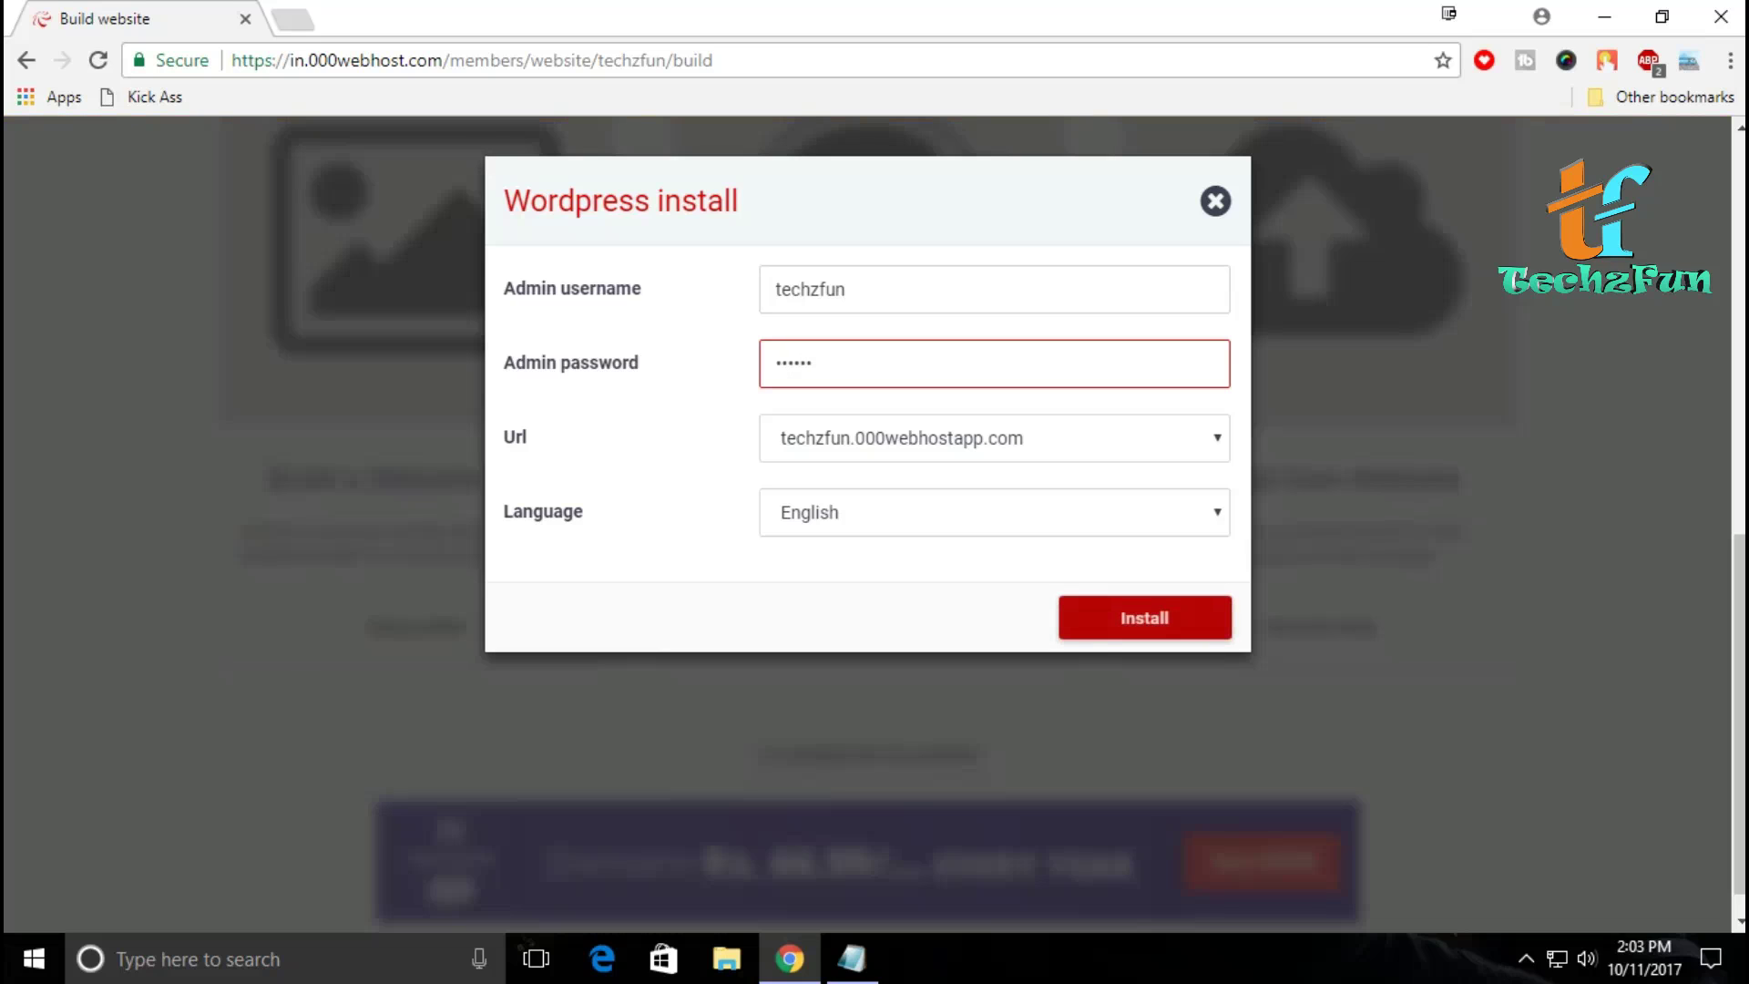
text(7890)
Step: Install WordPress on techzfun.000webhostapp.com and go to its configuration (login) page
key(Return)
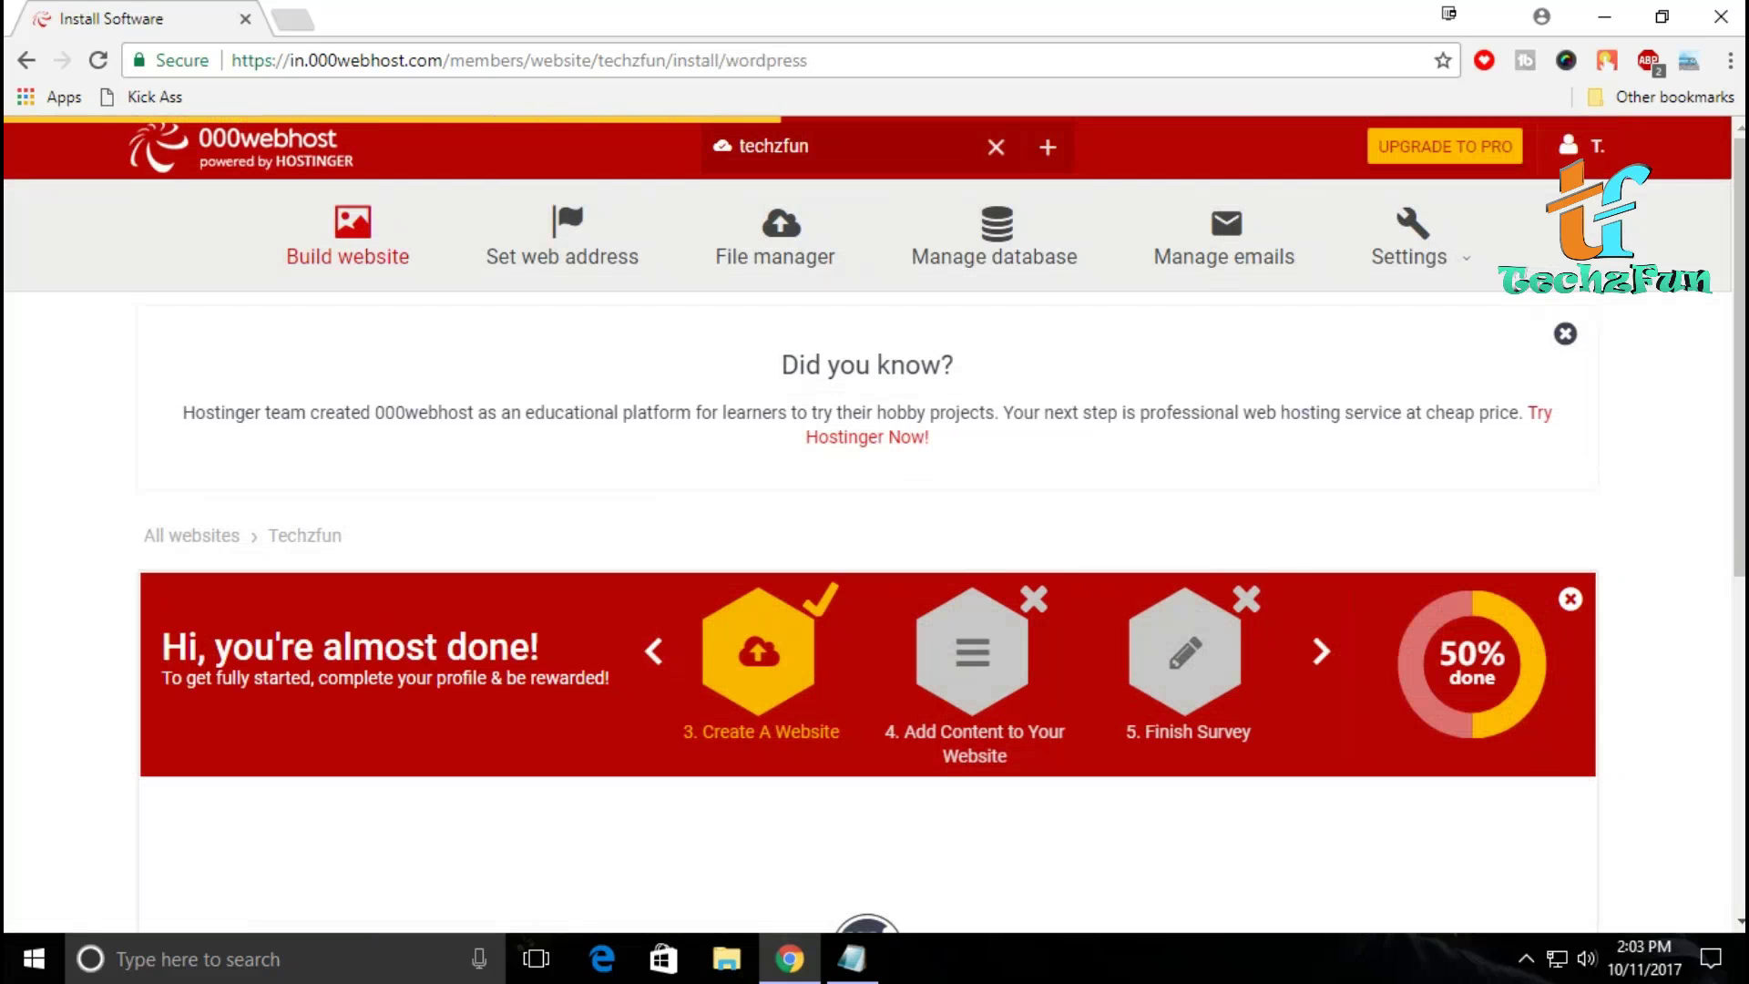
scroll(875, 525, down, 1)
scroll(874, 525, down, 4)
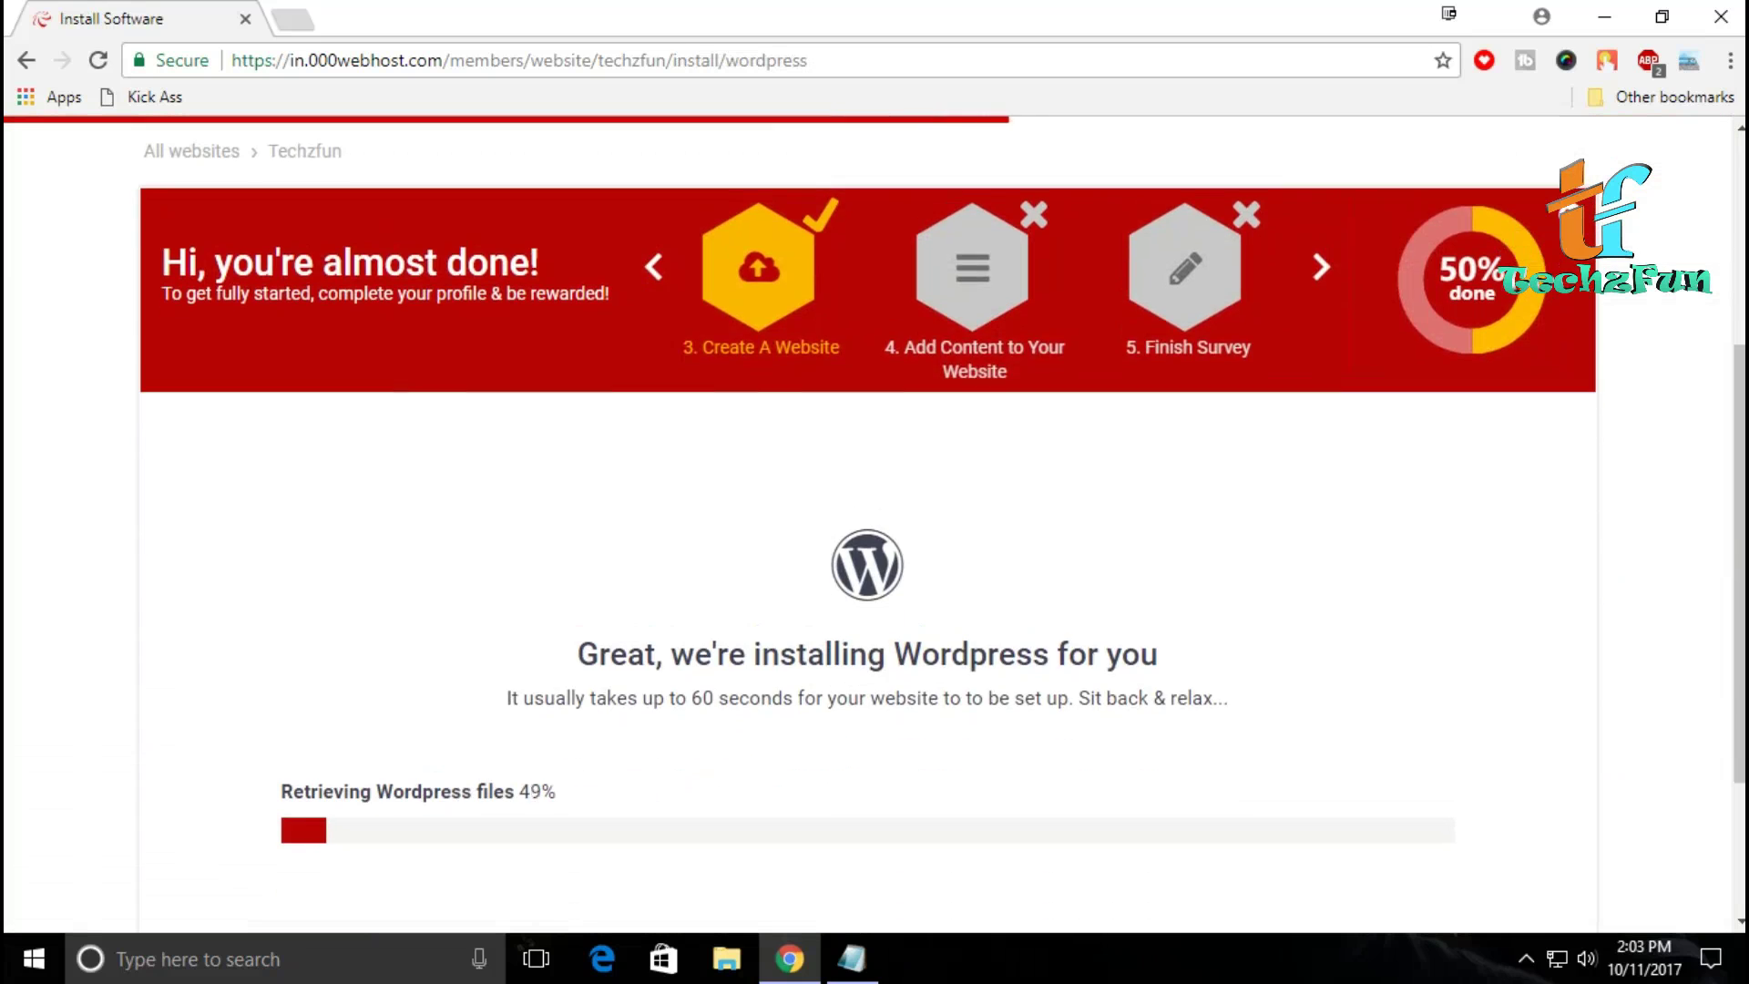
scroll(875, 525, down, 2)
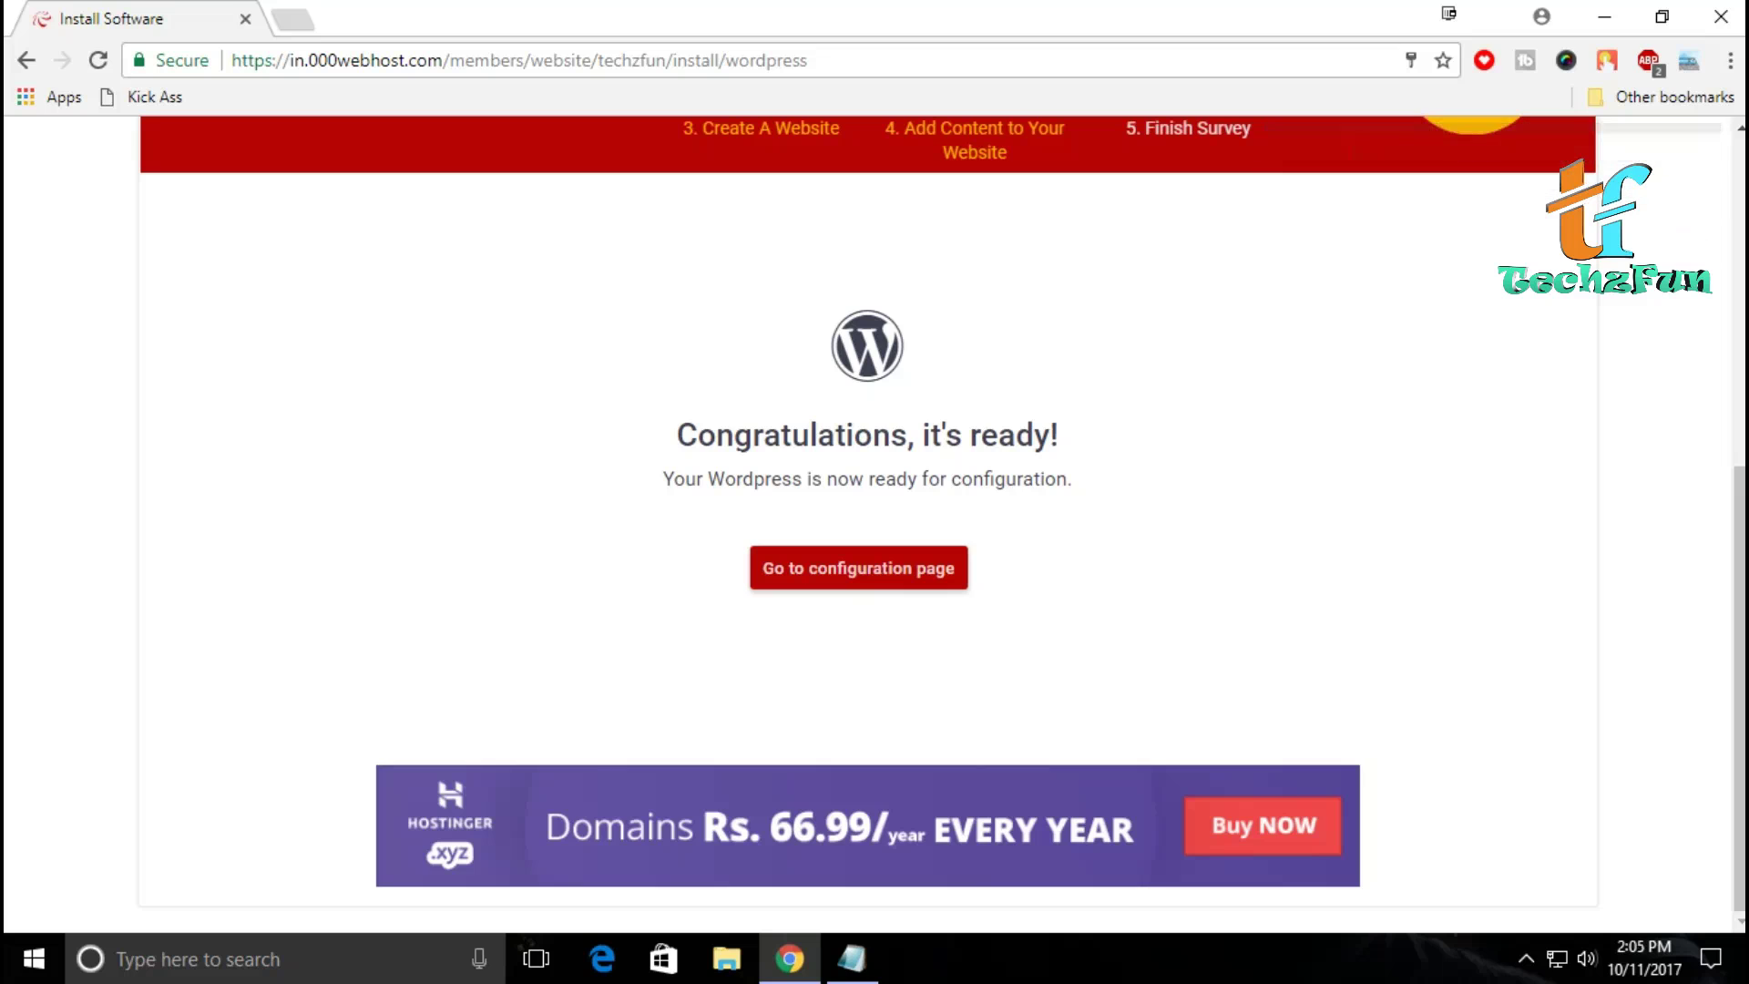
click(858, 568)
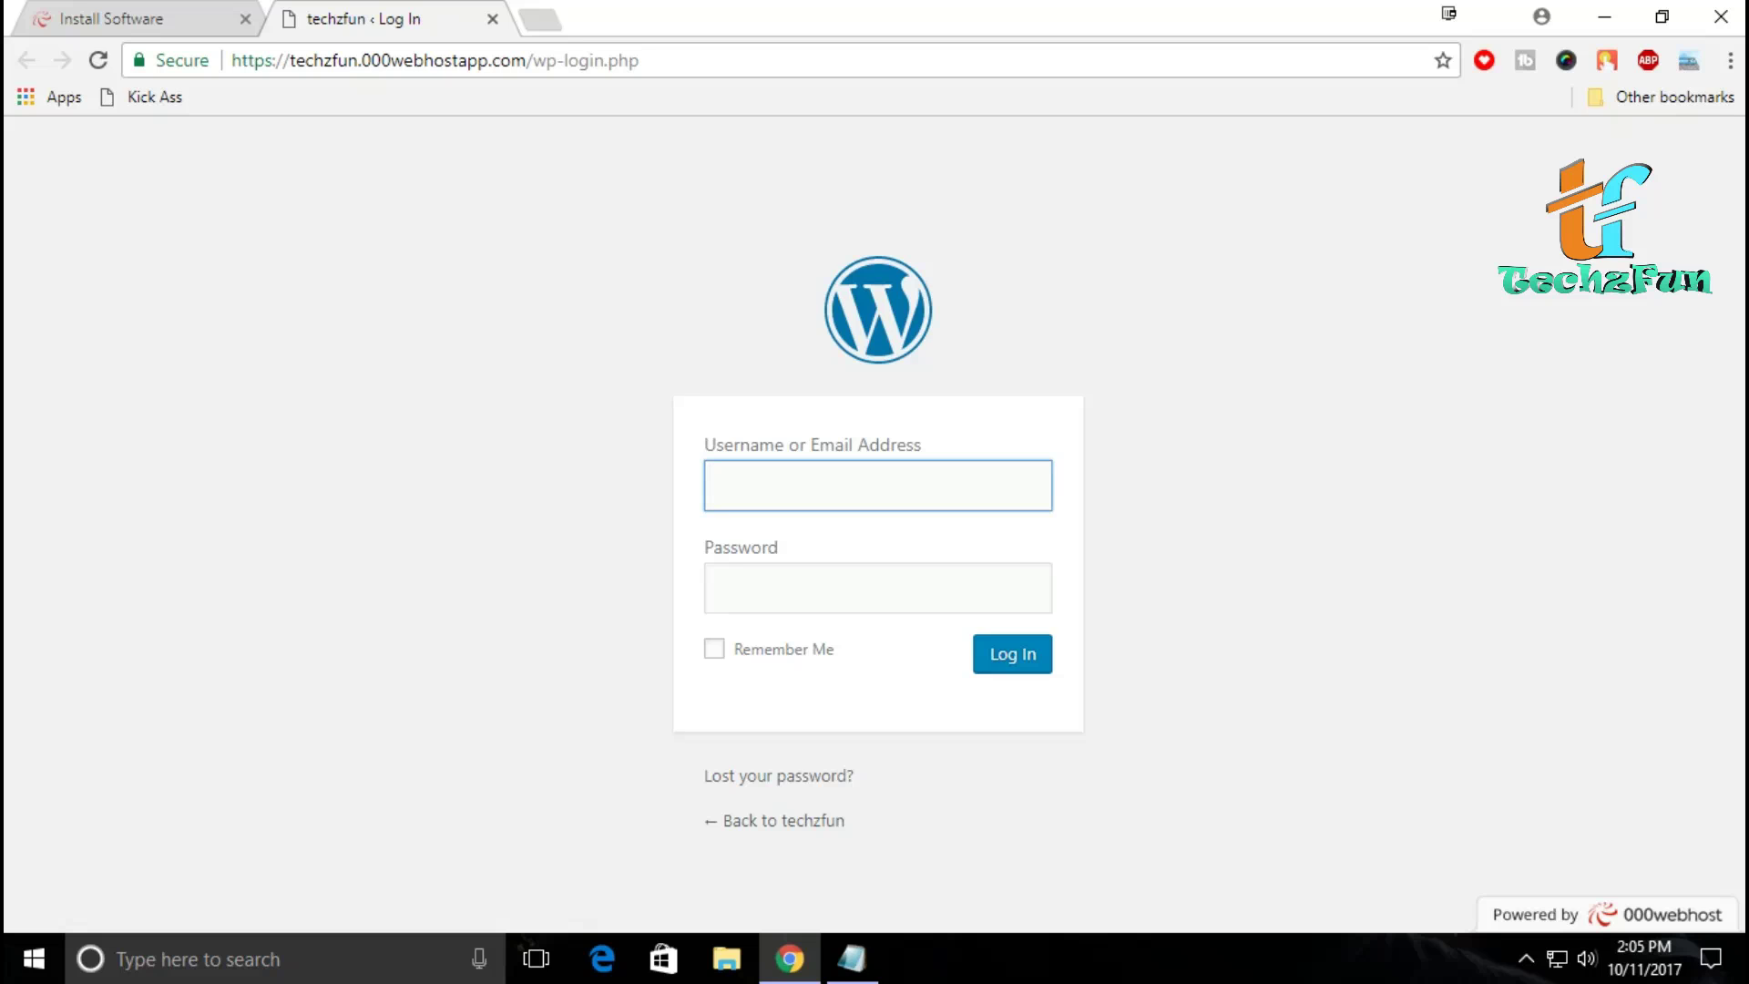
Step: Log in to the techzfun WordPress admin with the username 'techzfun' and the admin password
text(techzfun)
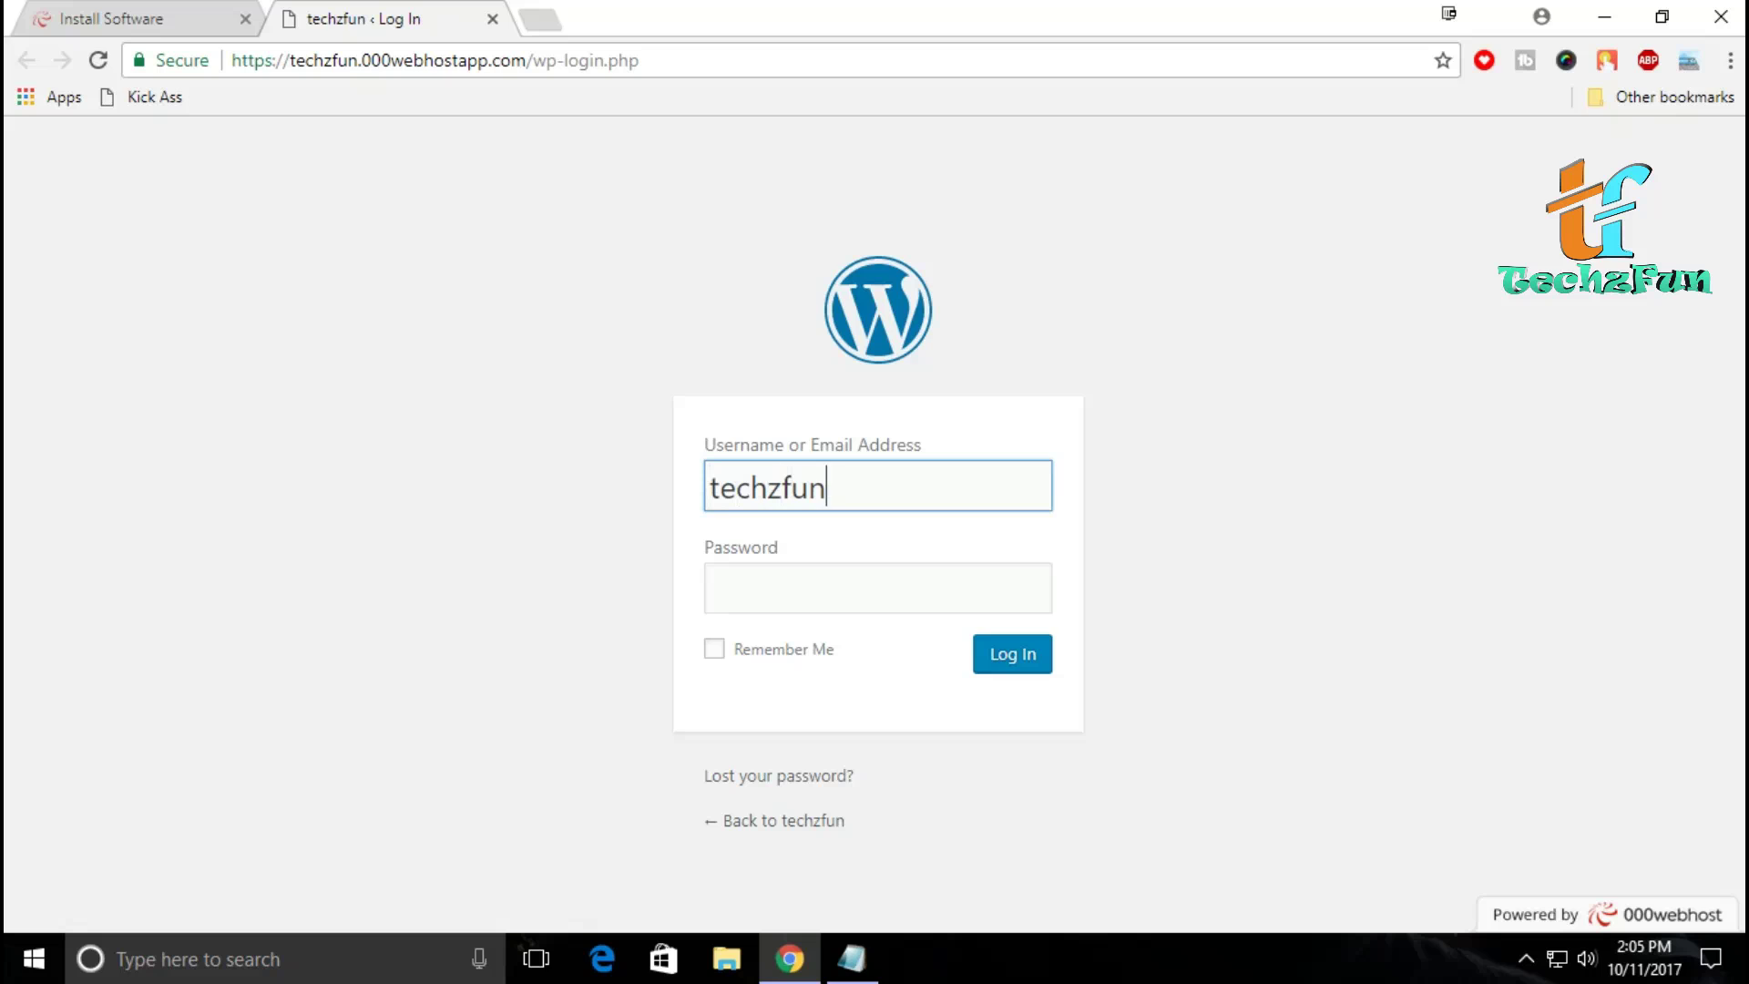
key(Tab)
text(••••••••••)
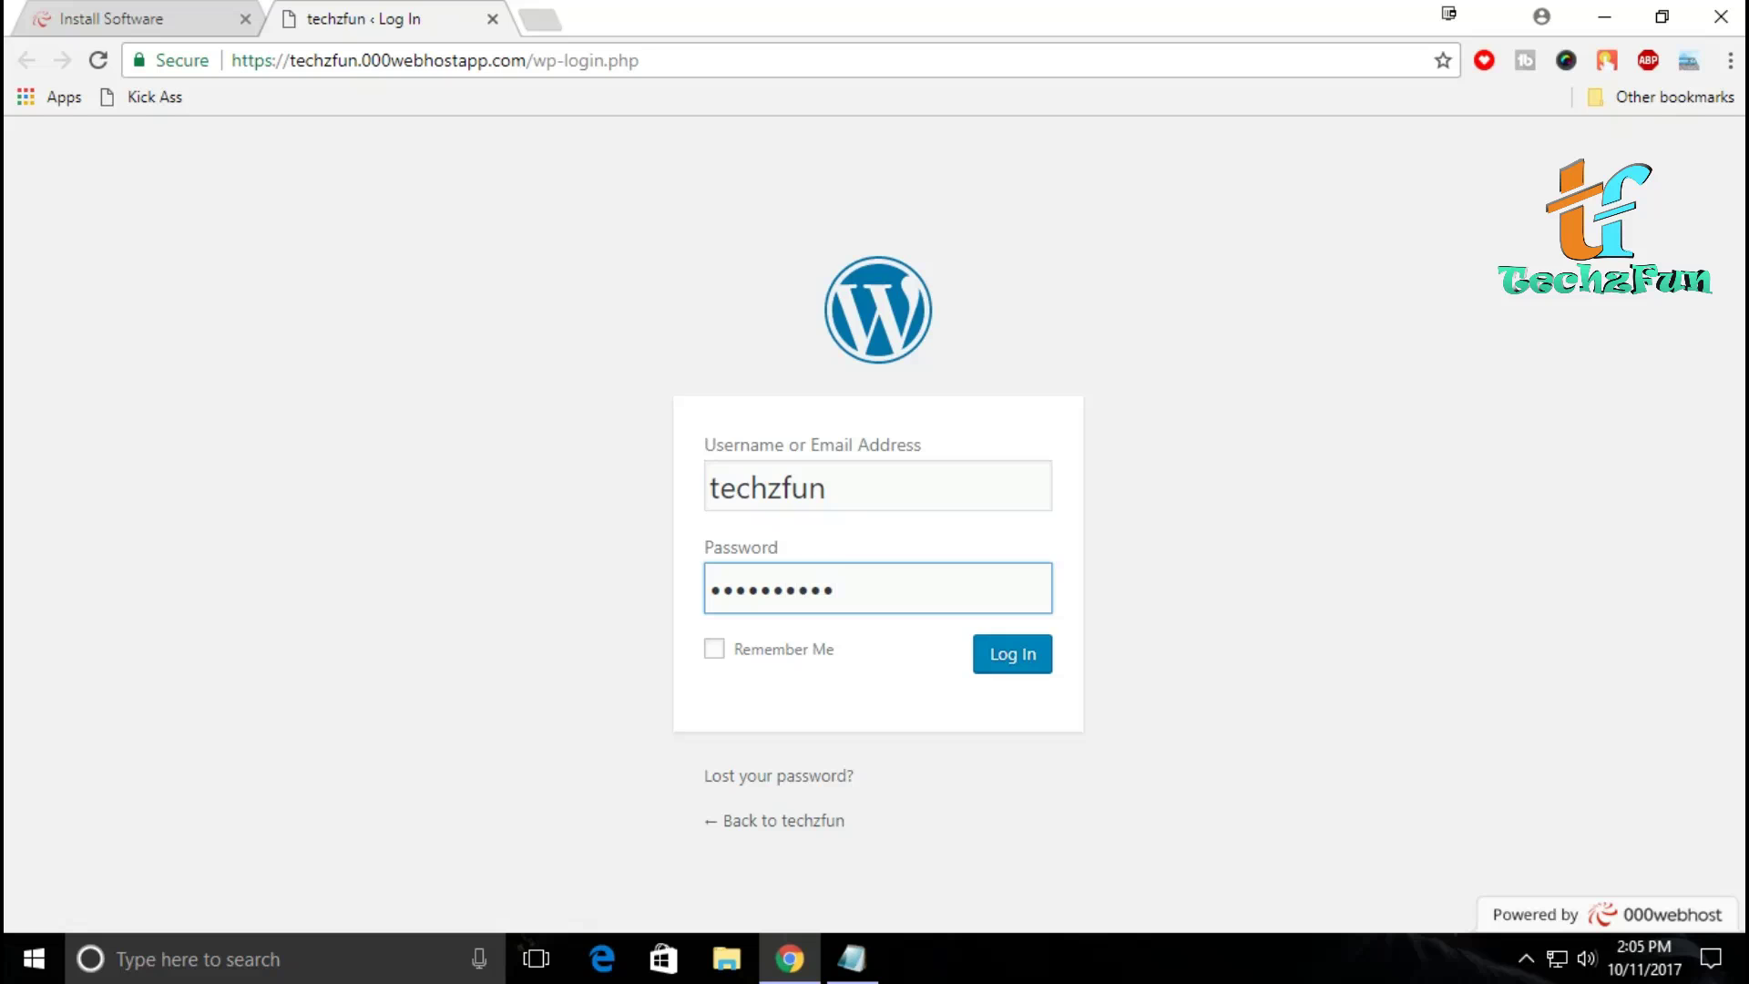
key(Return)
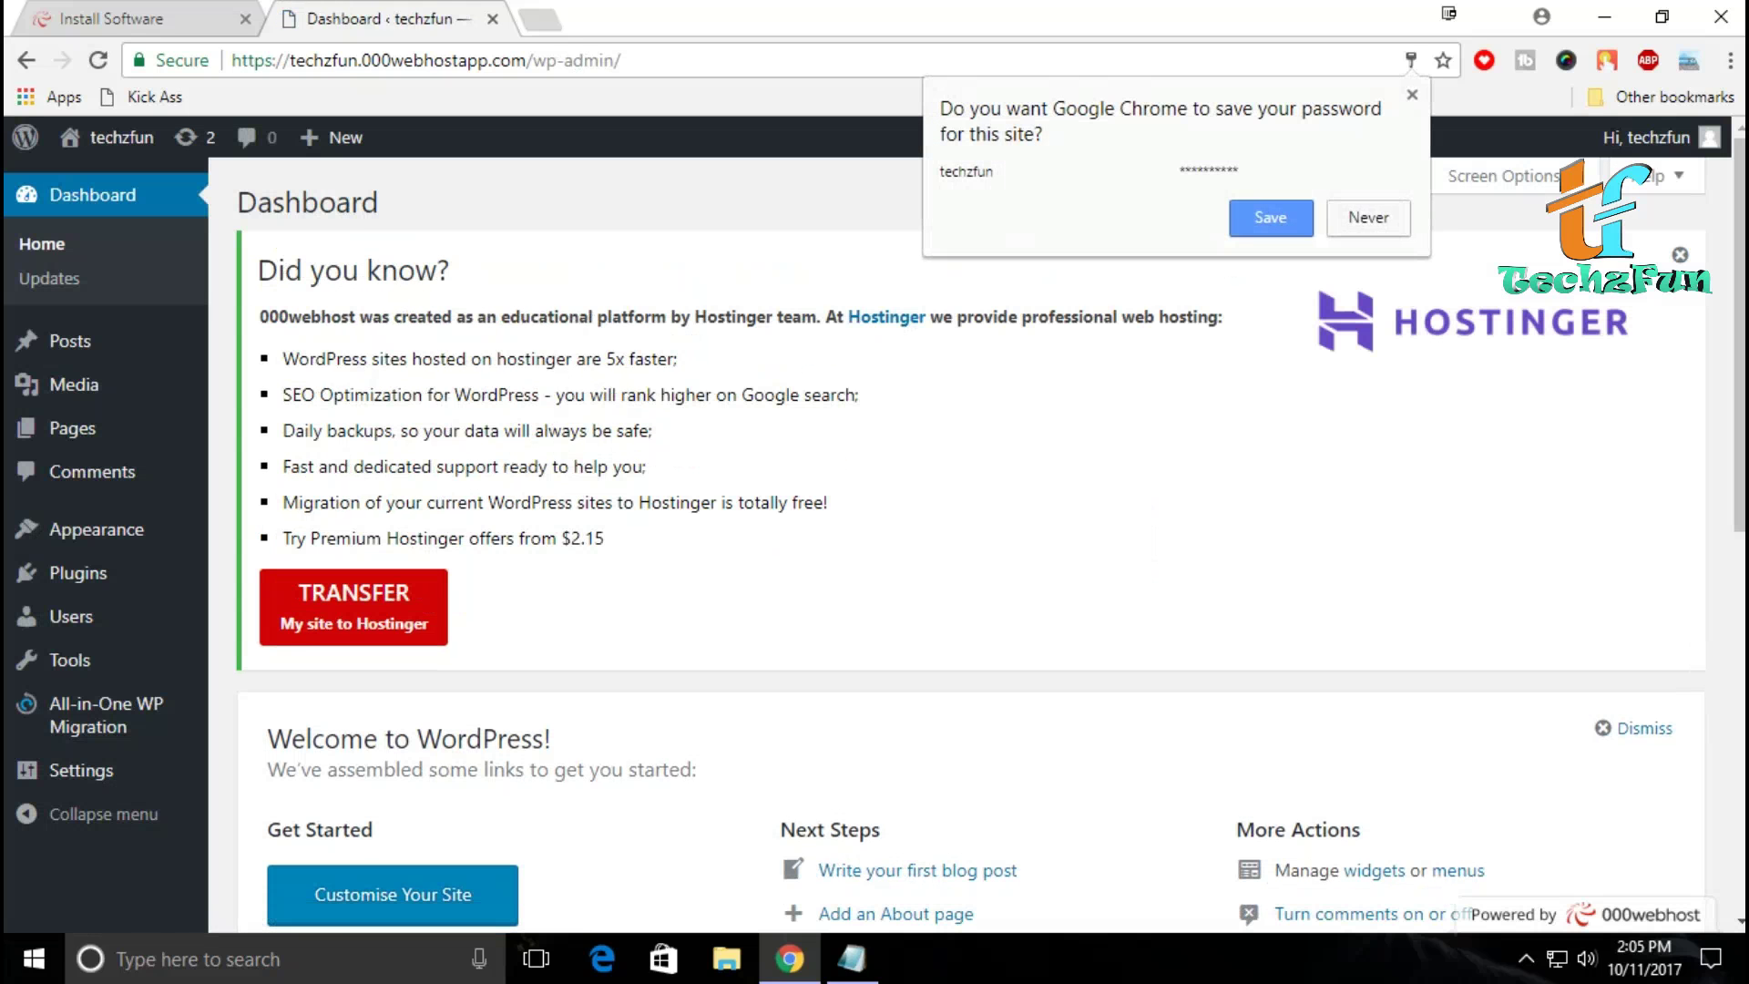
Step: Decline saving the password and open the live site in a new tab via Visit Site
click(1413, 94)
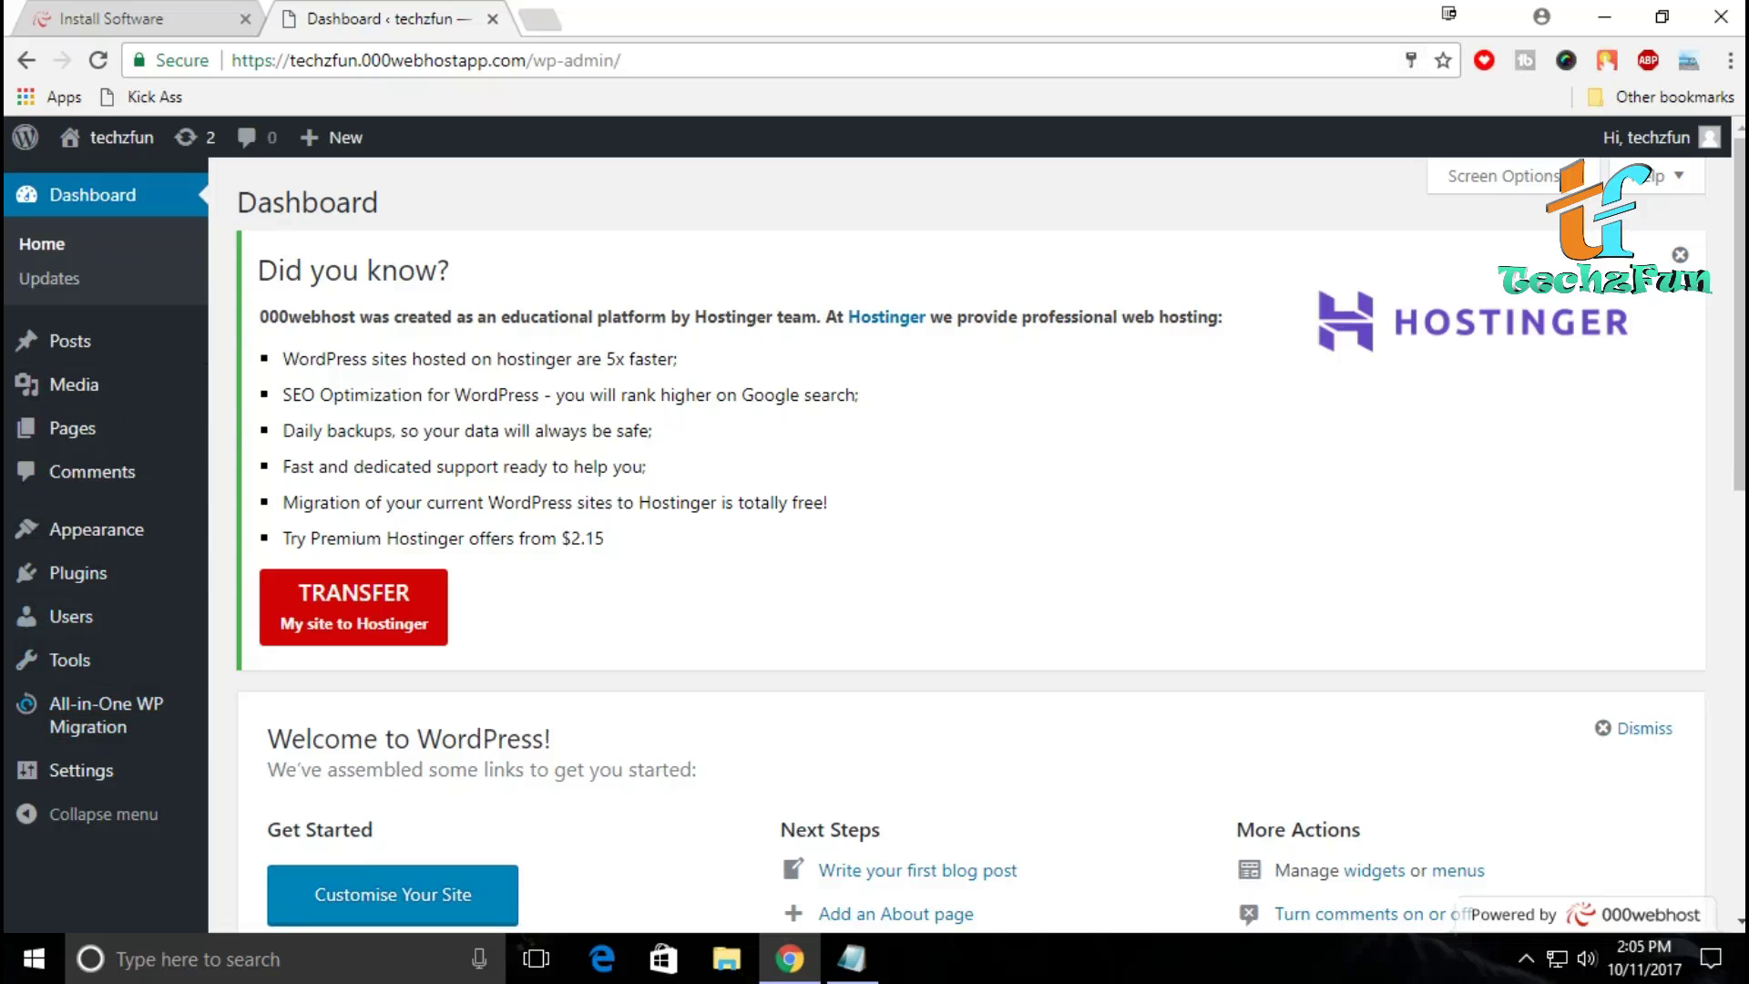
mouse_move(121, 137)
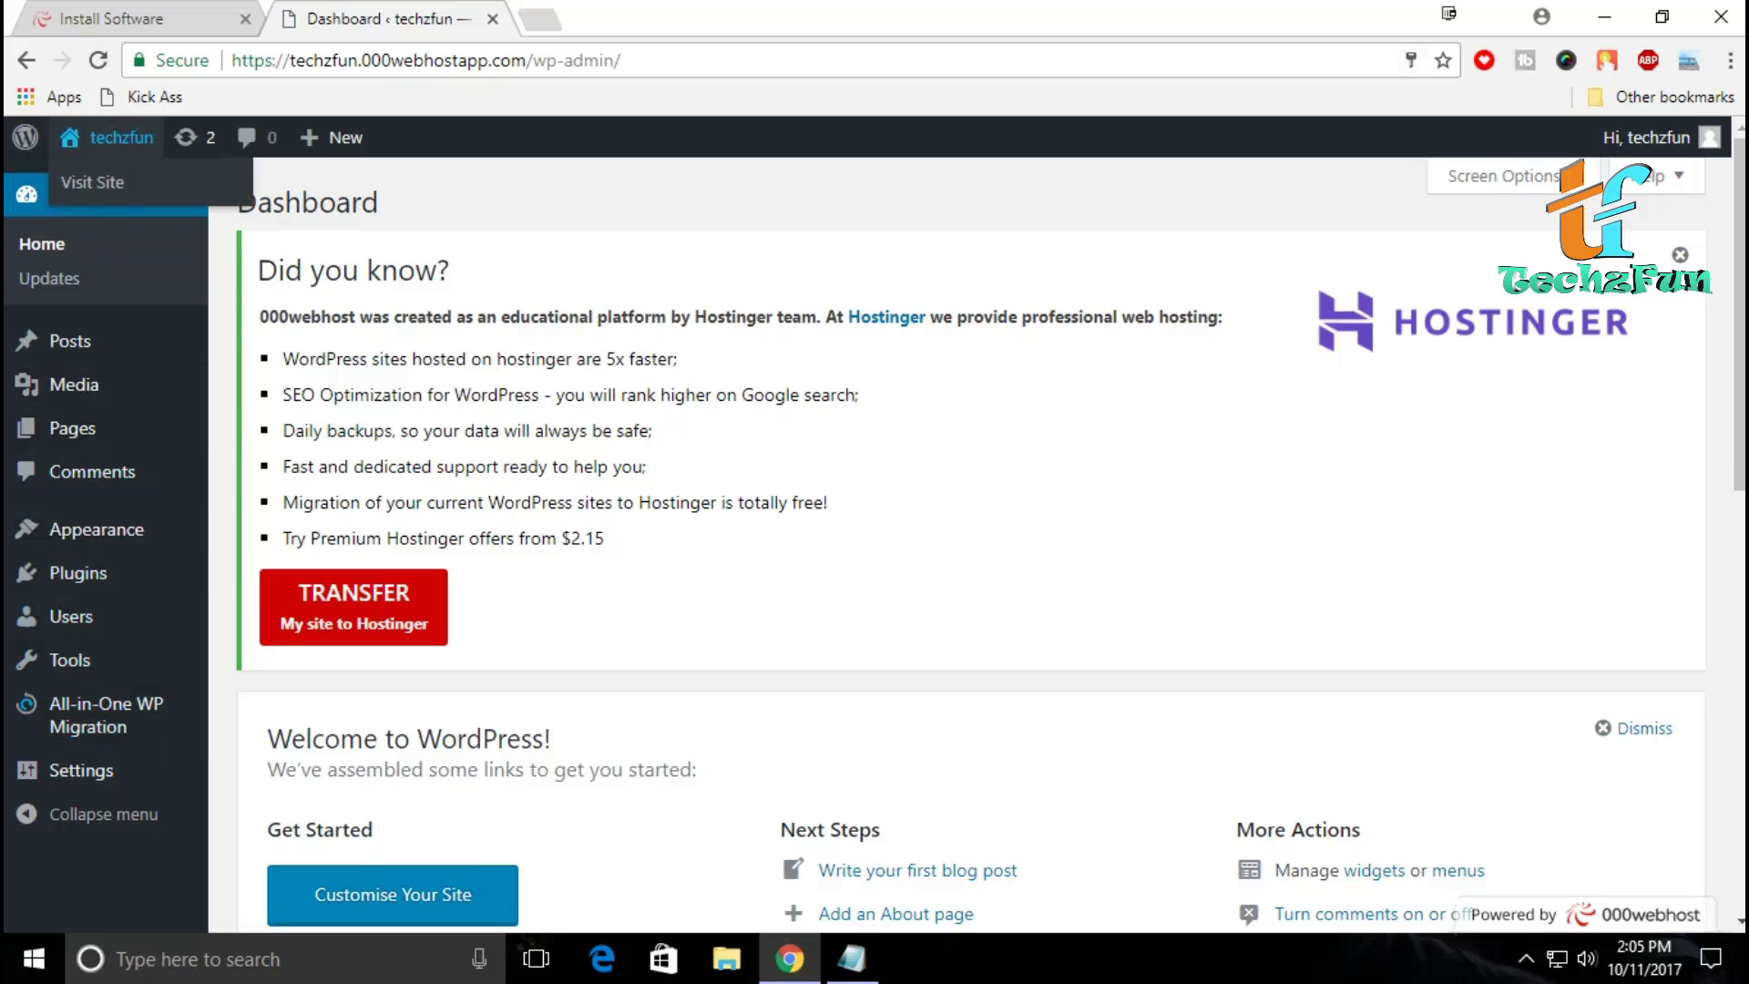
right_click(98, 181)
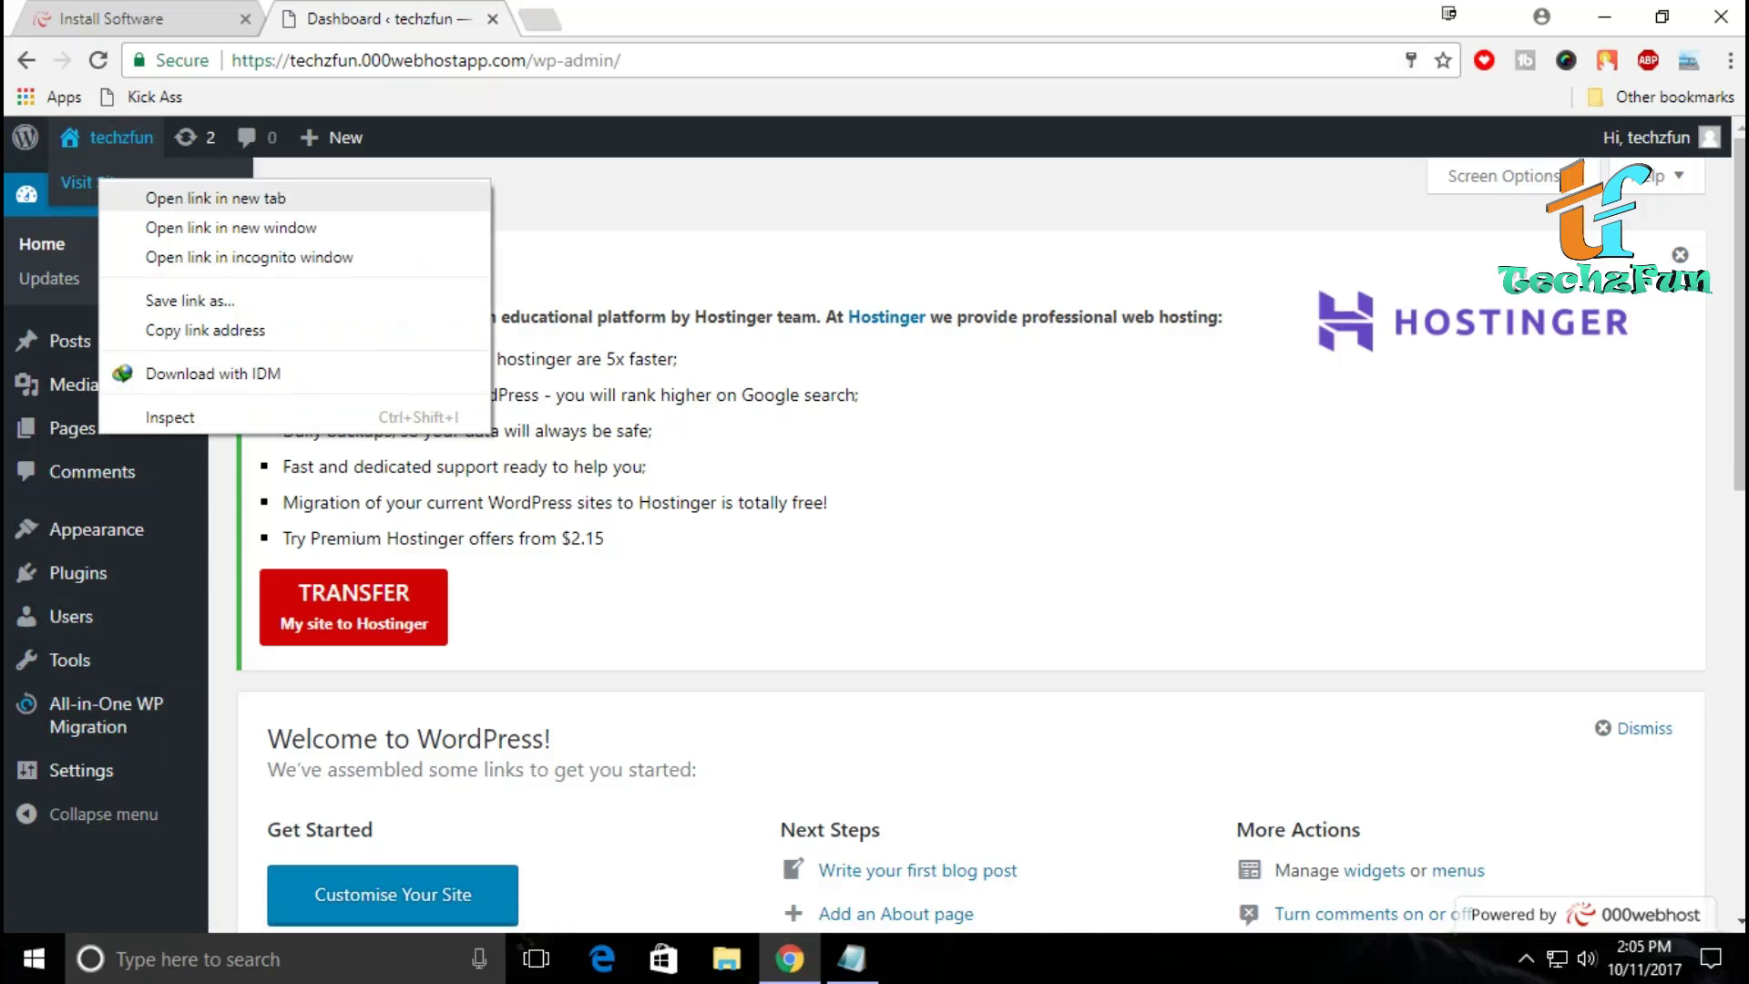
click(215, 198)
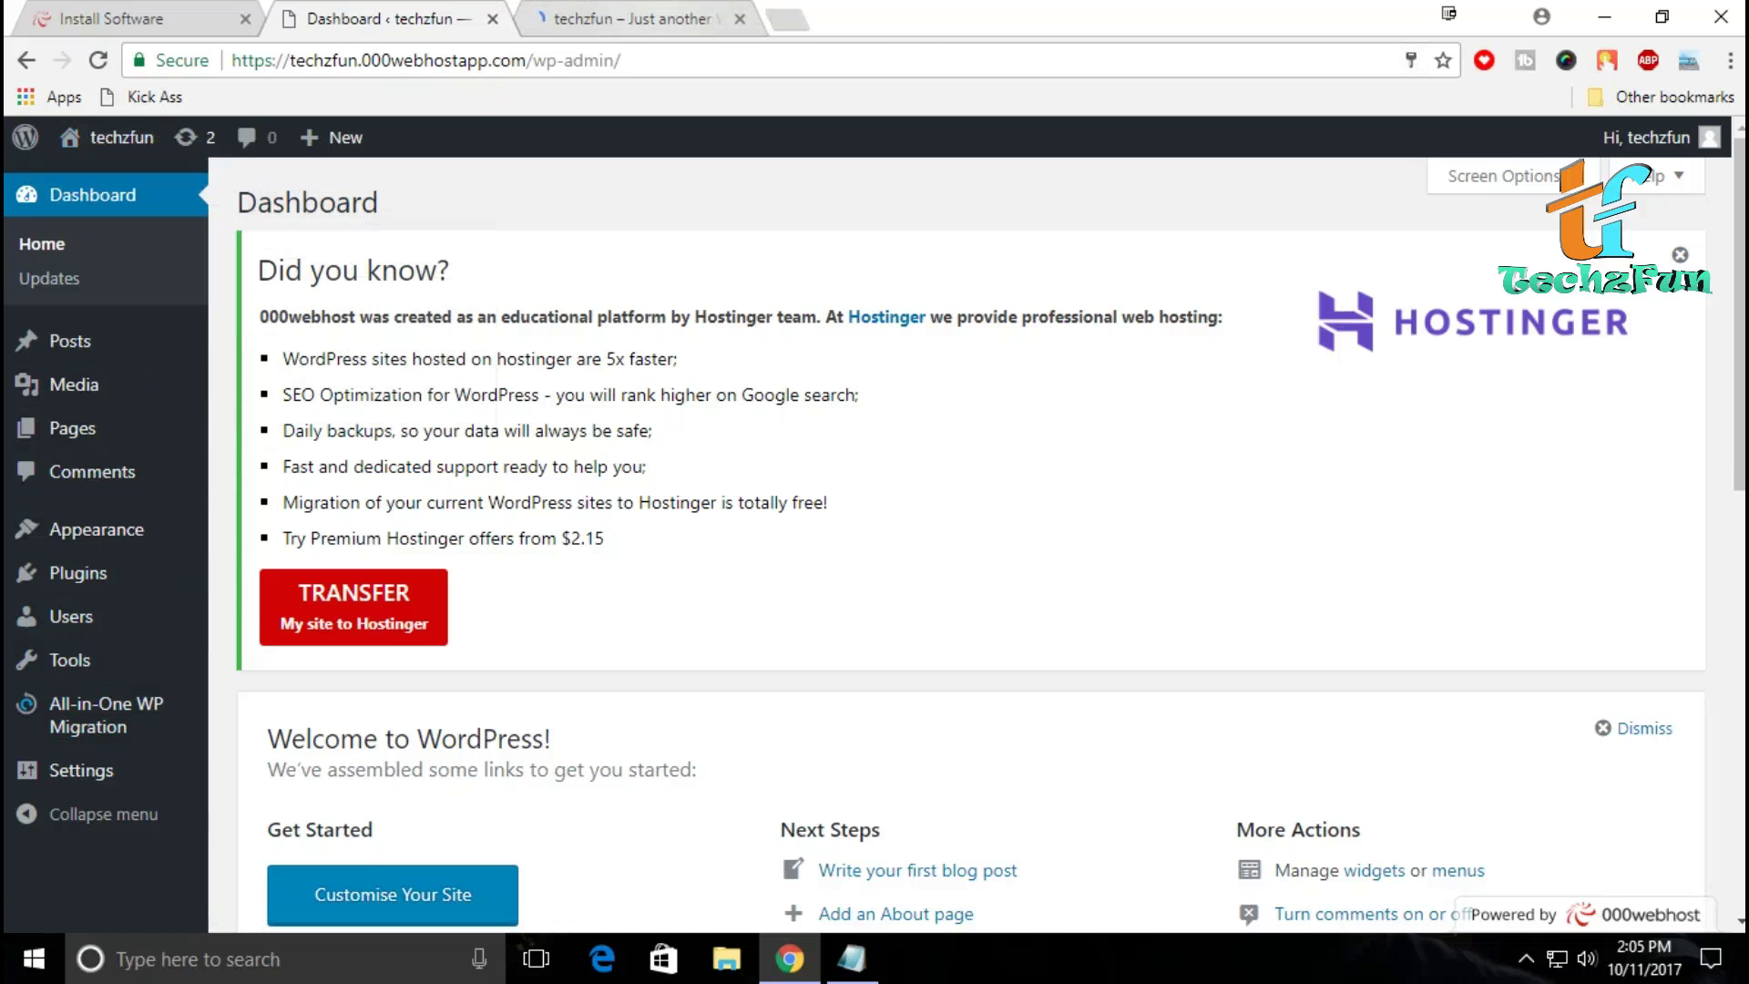
Step: Look over the TECHZFUN front page in the new tab, then close it
click(638, 18)
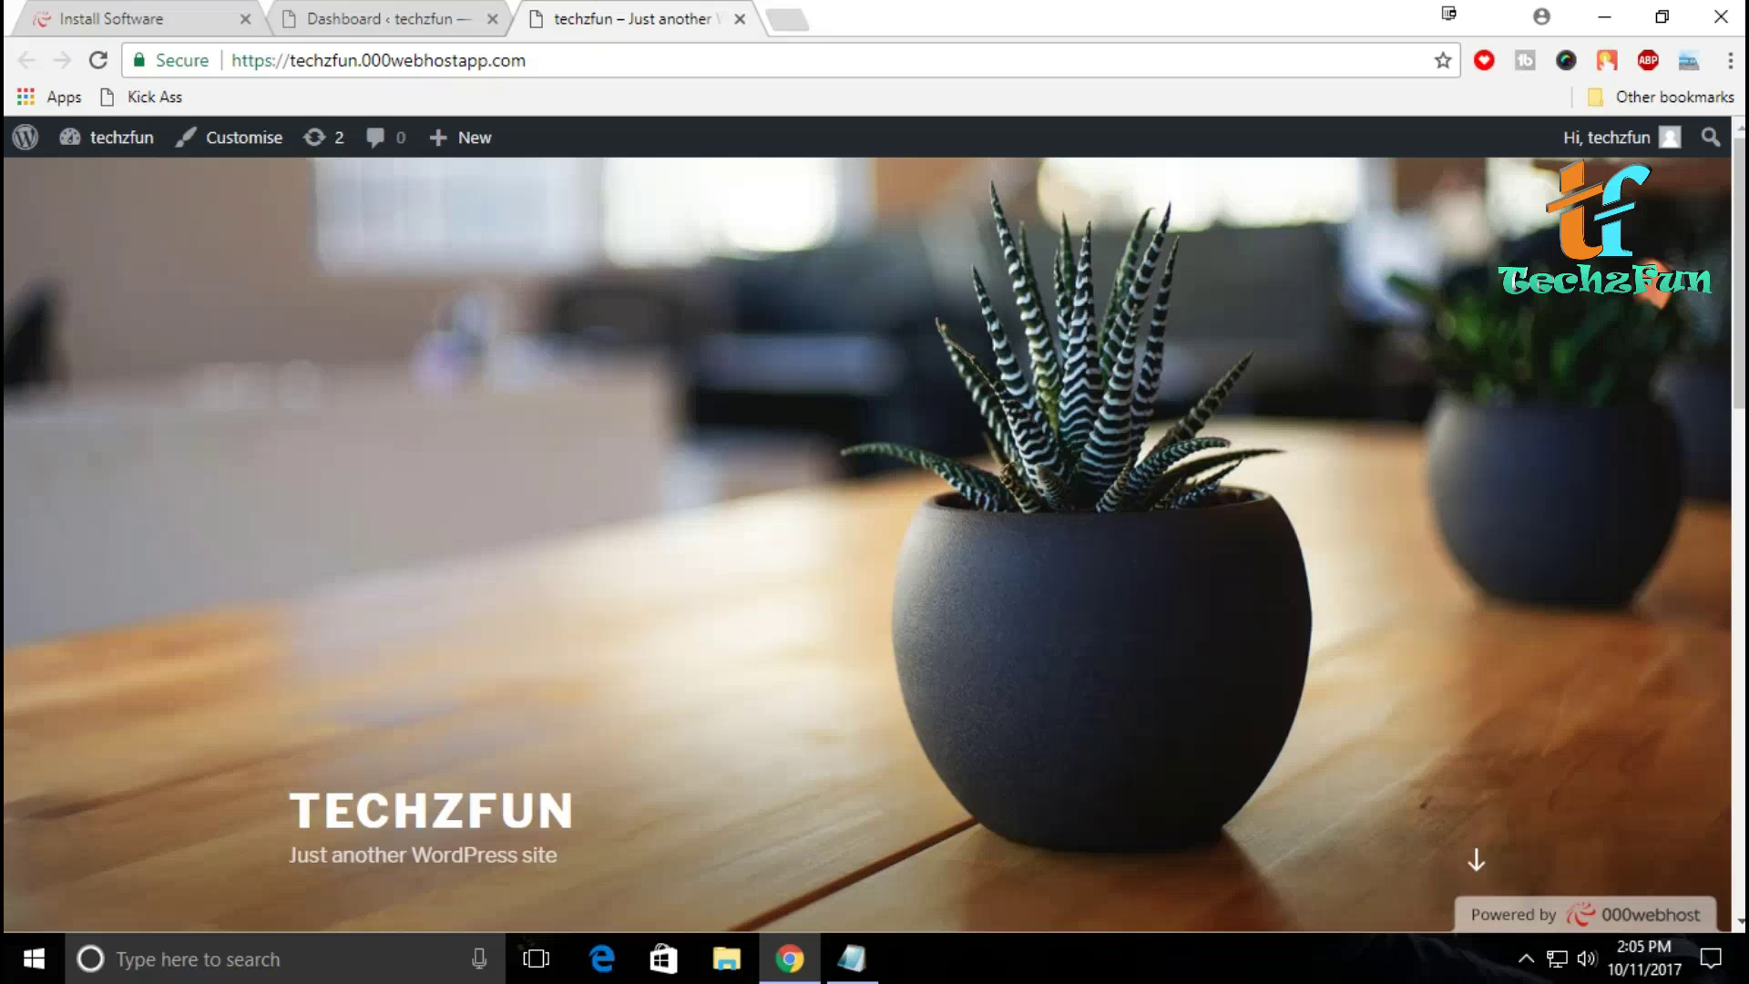
scroll(875, 547, down, 10)
scroll(874, 547, down, 4)
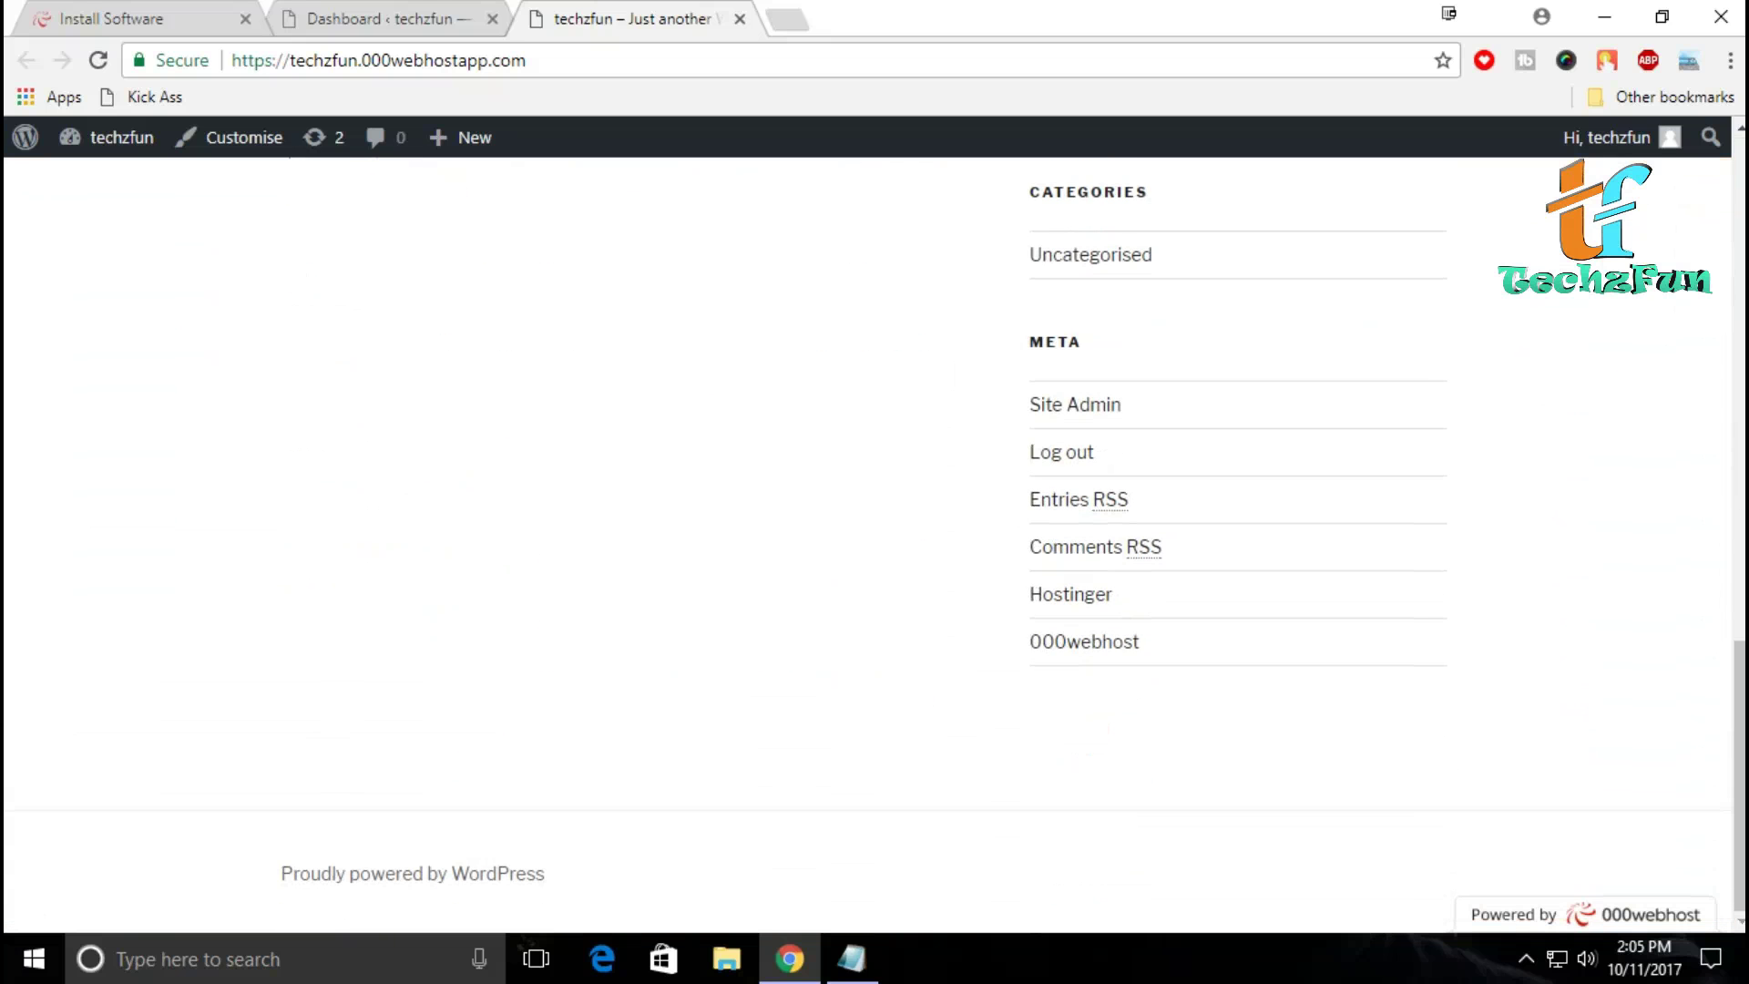
scroll(874, 546, up, 15)
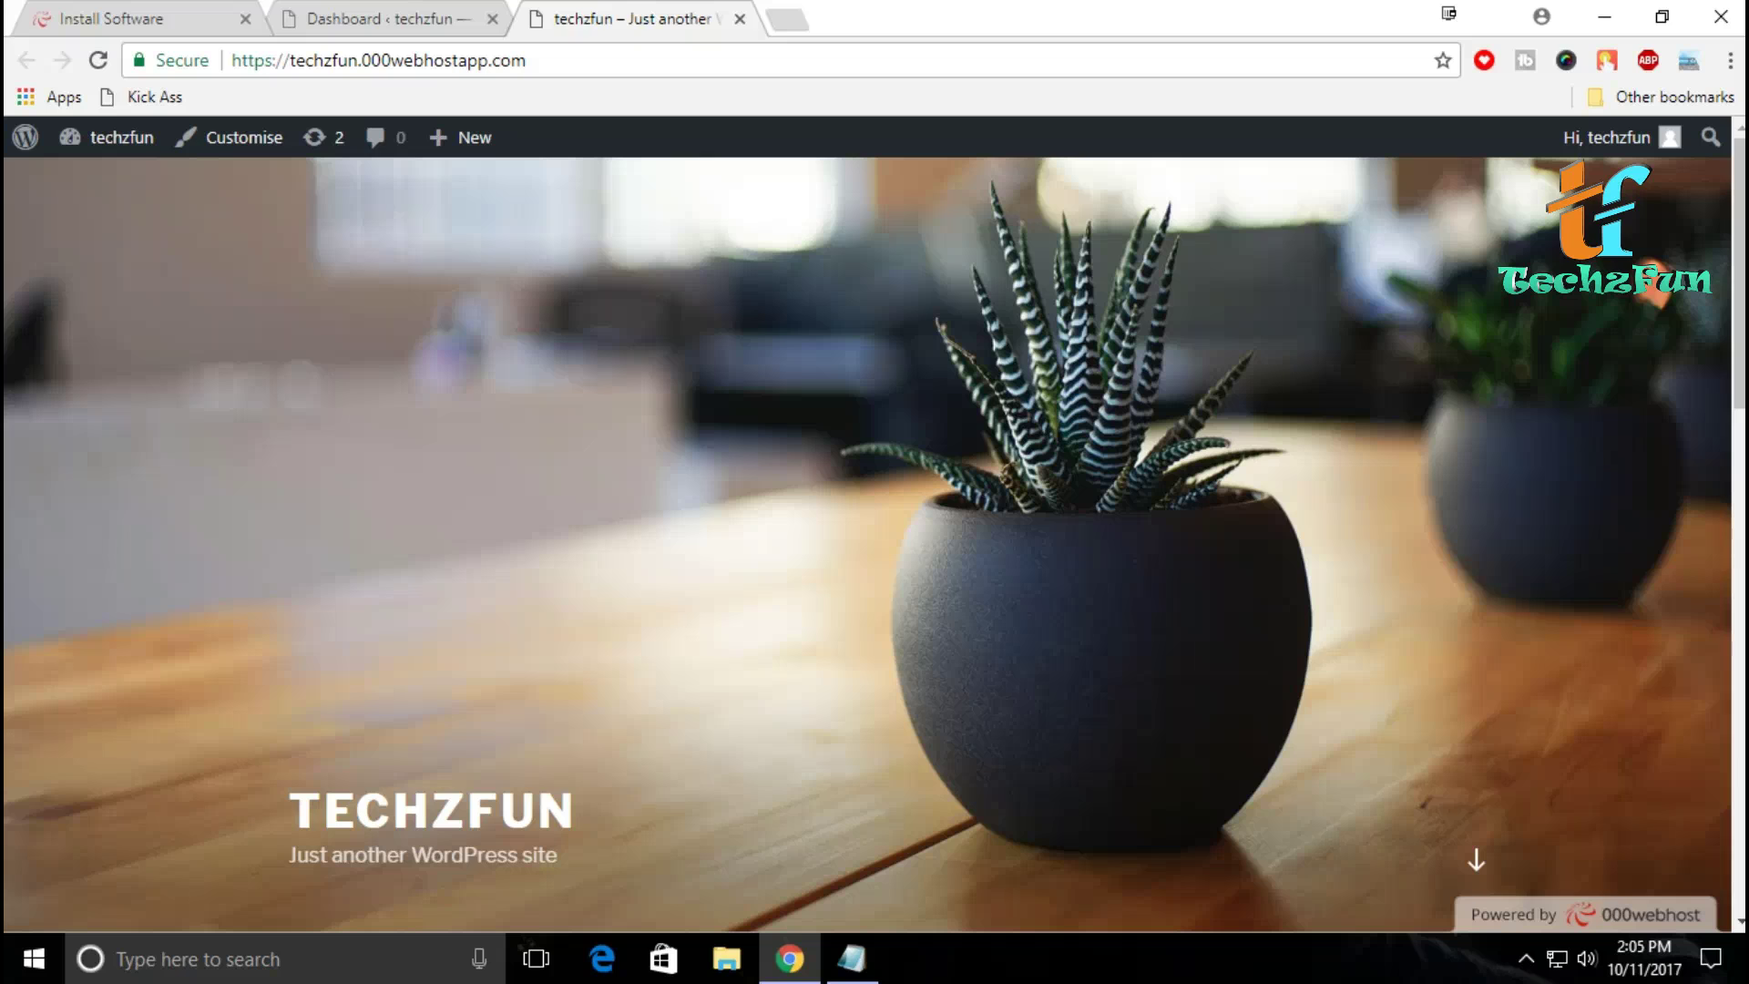
click(740, 18)
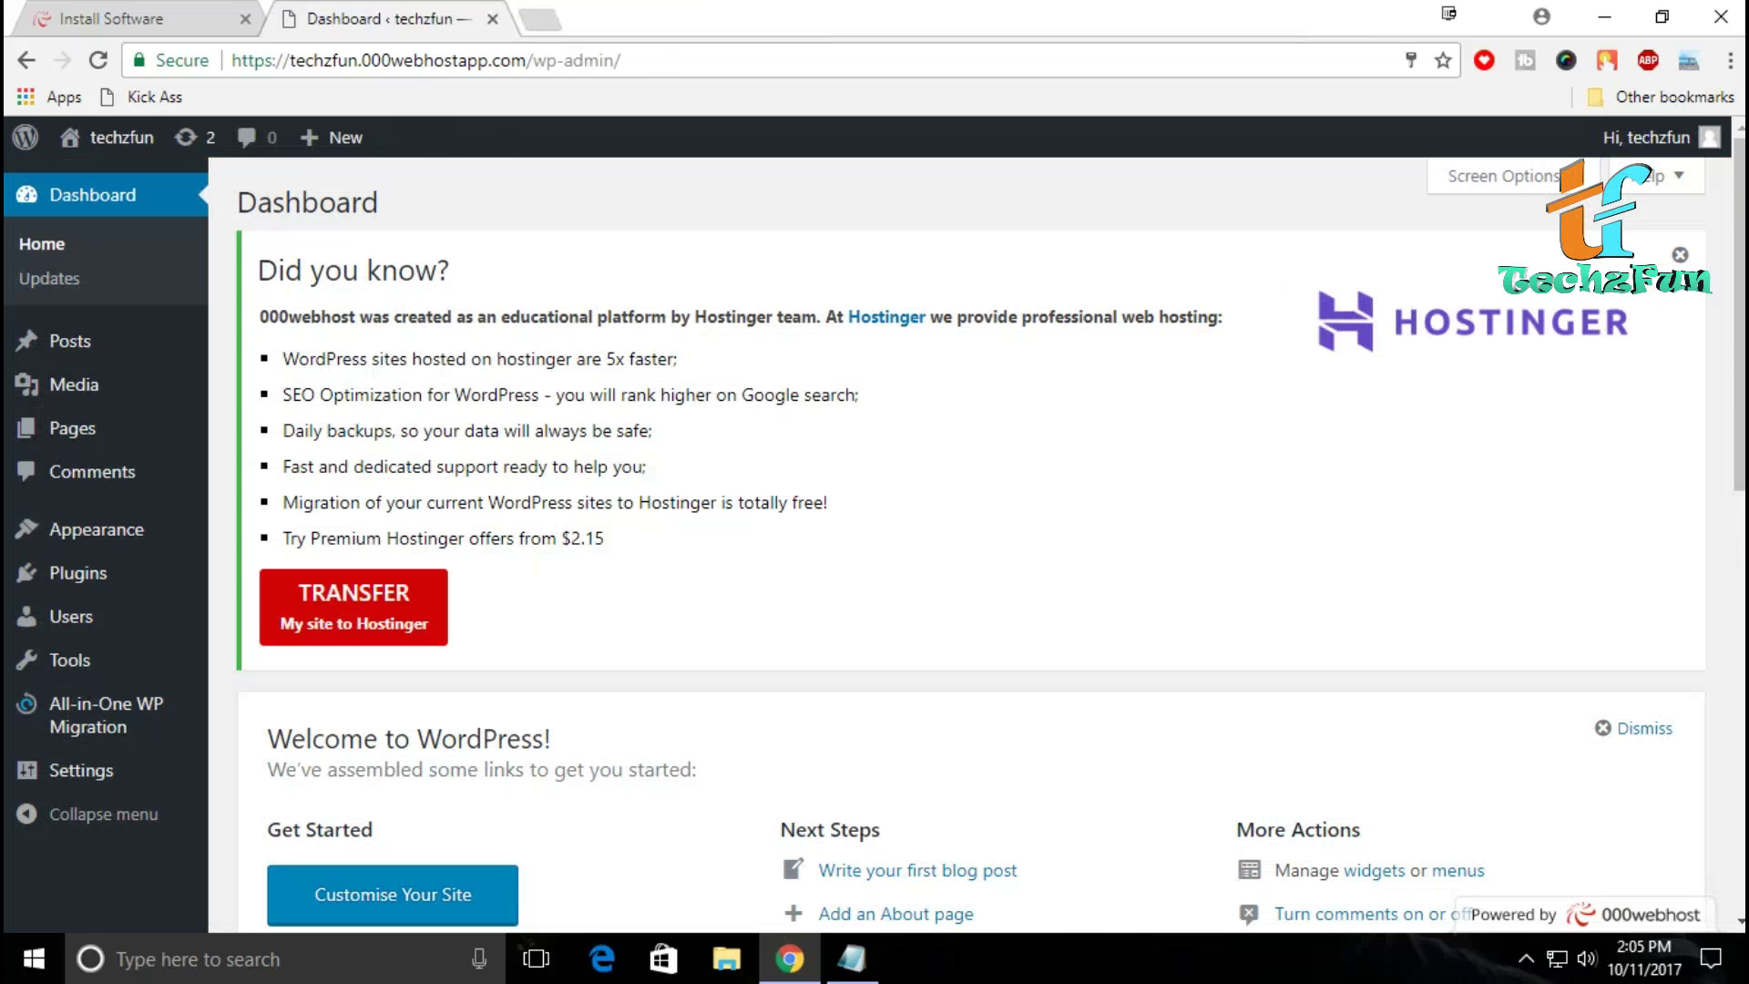
Step: Go to Appearance > Themes and choose Add New Theme
mouse_move(96, 529)
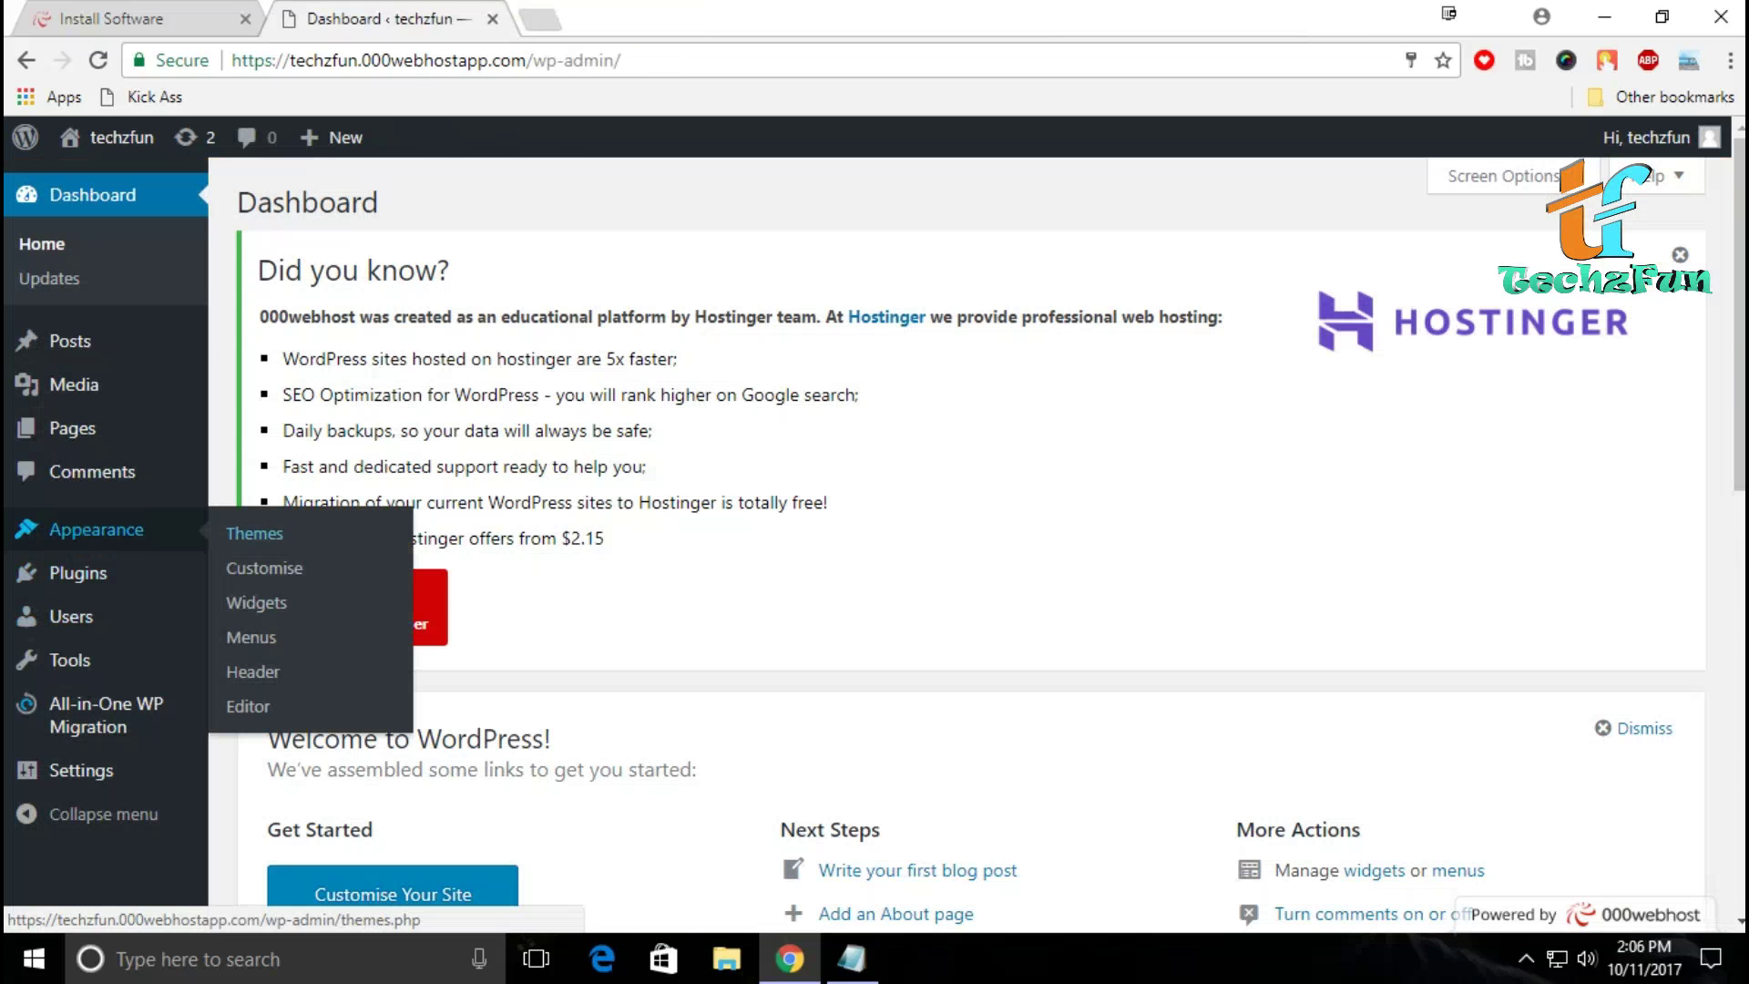
click(254, 532)
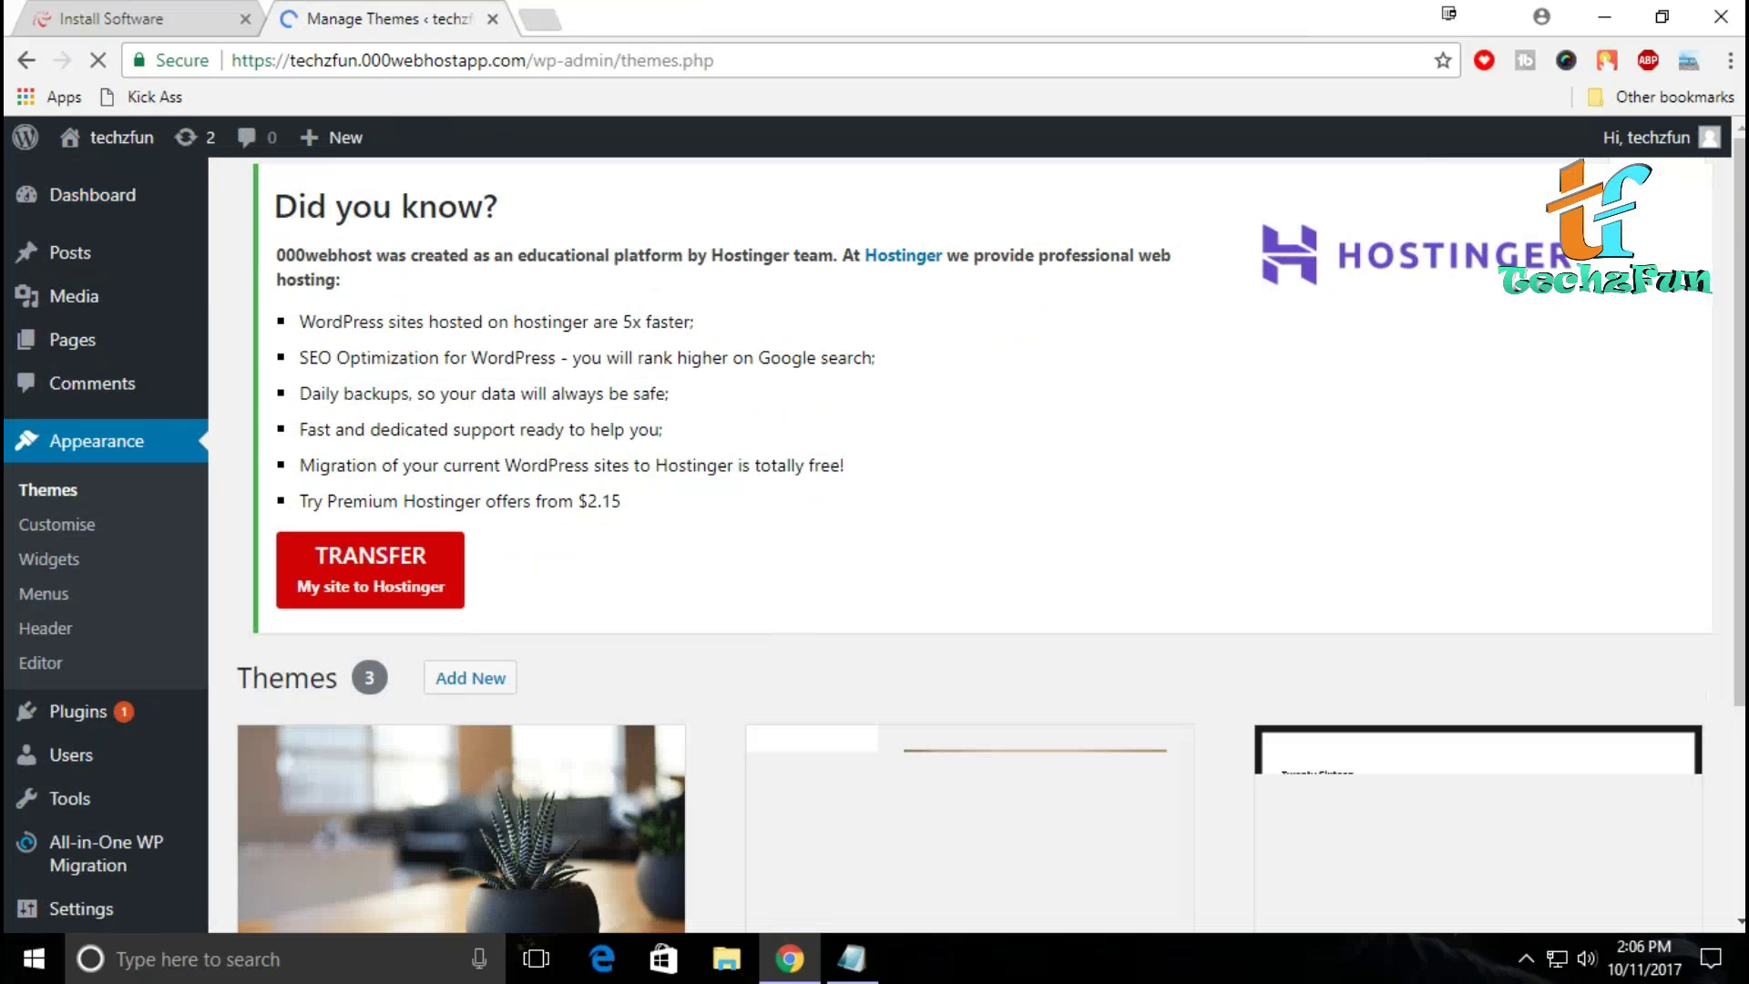
scroll(970, 546, down, 5)
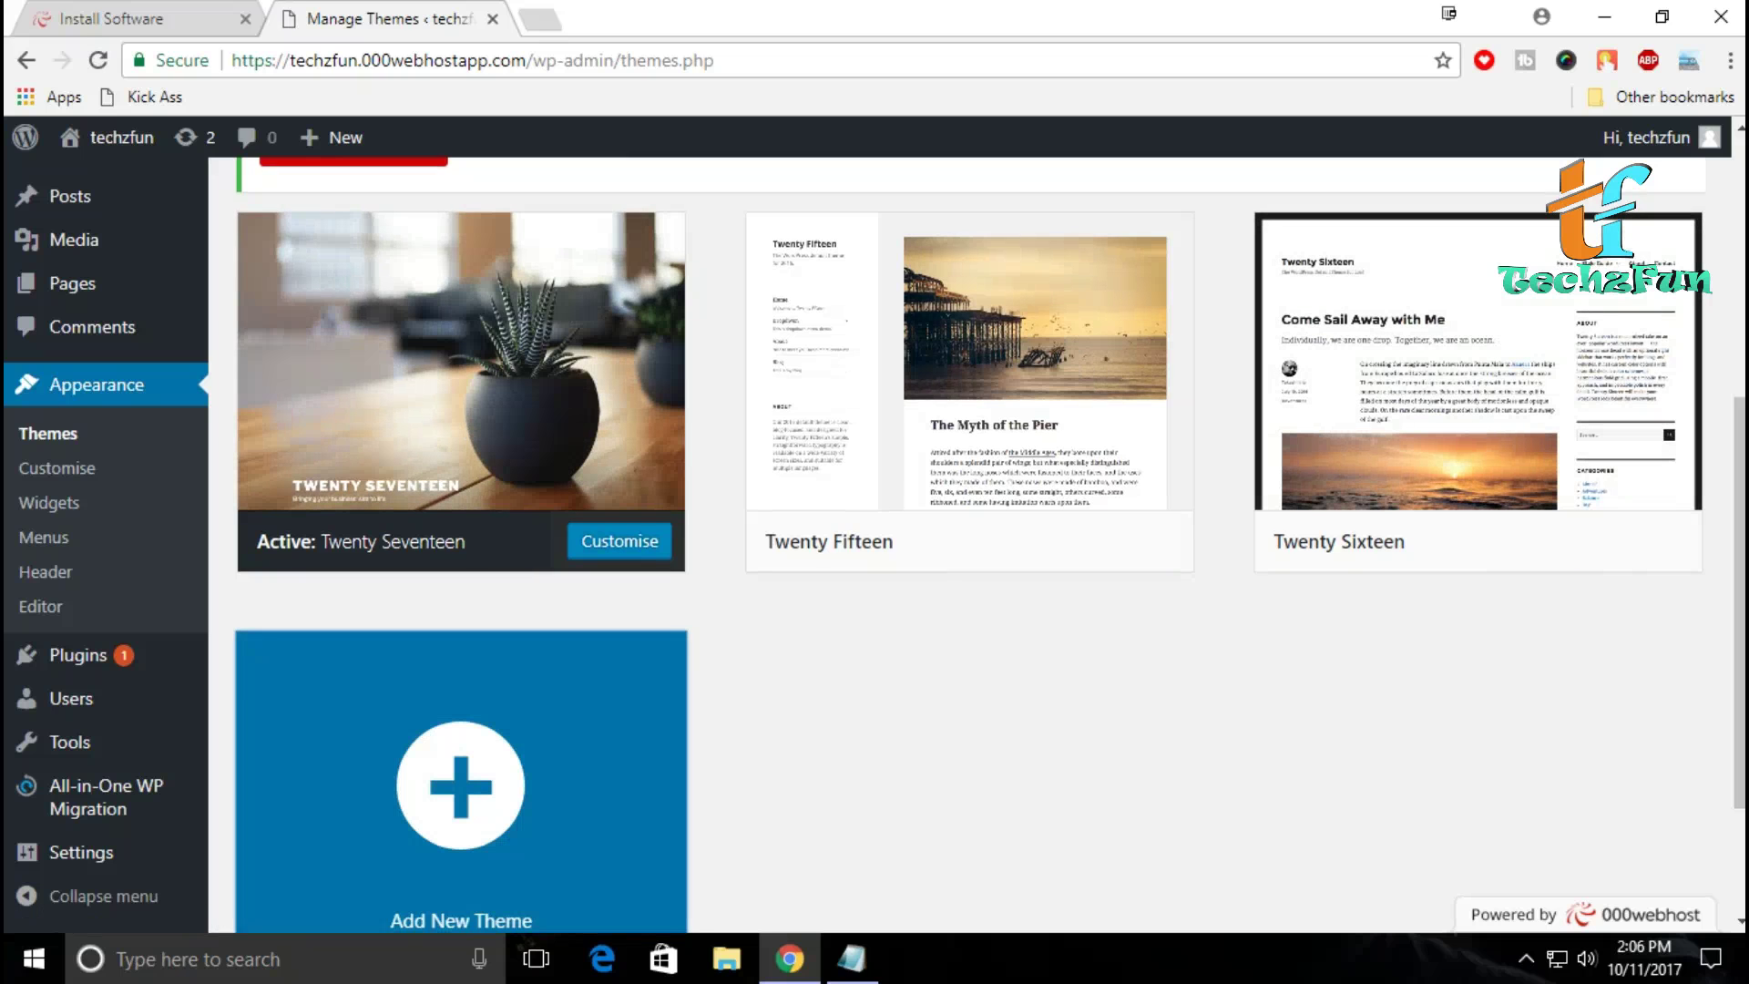
click(461, 784)
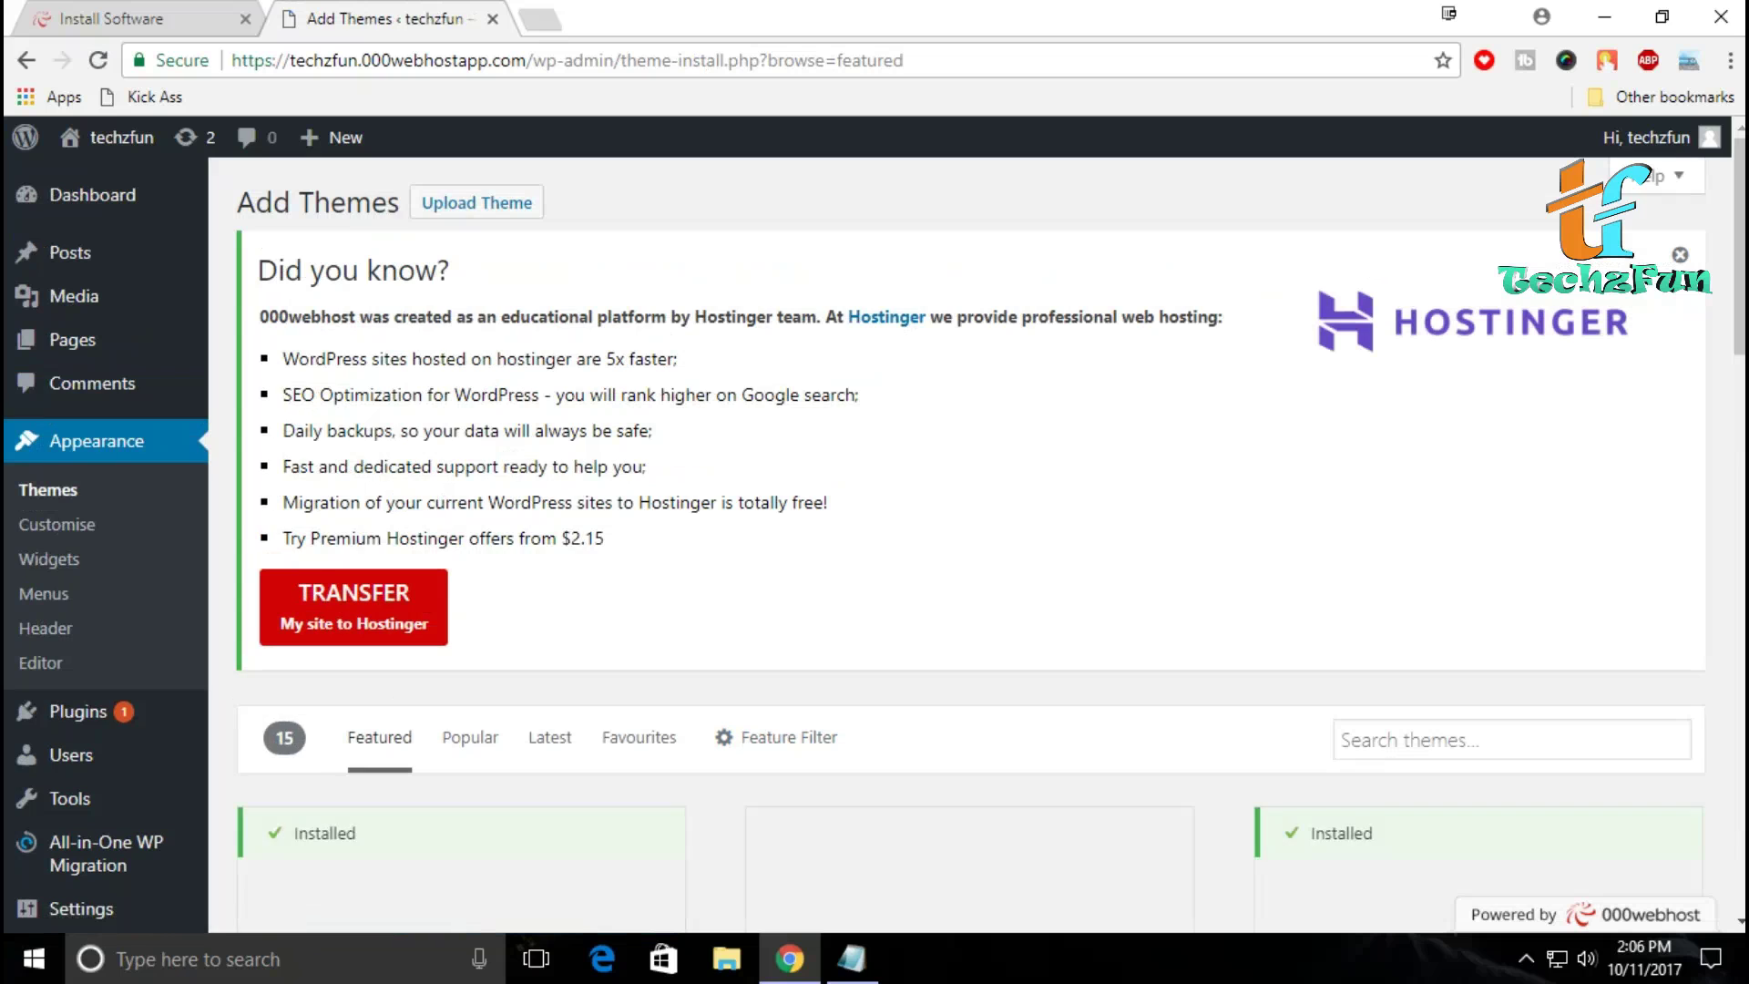
Step: Browse the featured themes down to the Adelle card
scroll(971, 546, down, 4)
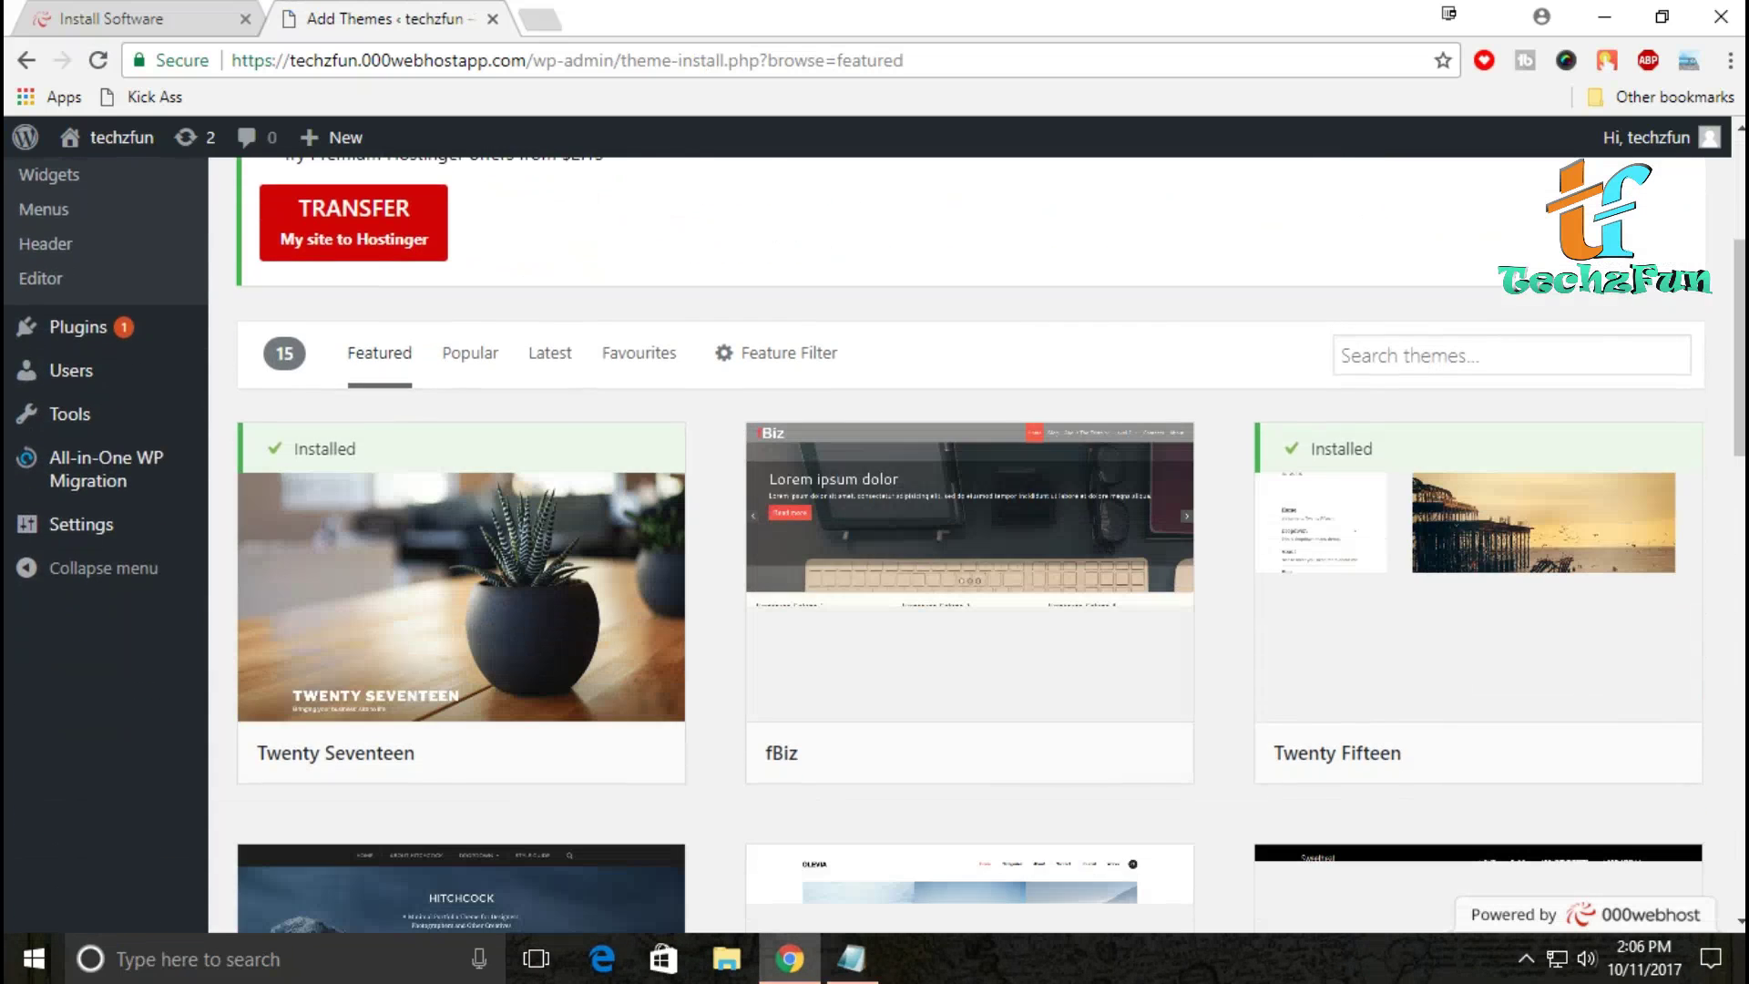
scroll(971, 546, down, 3)
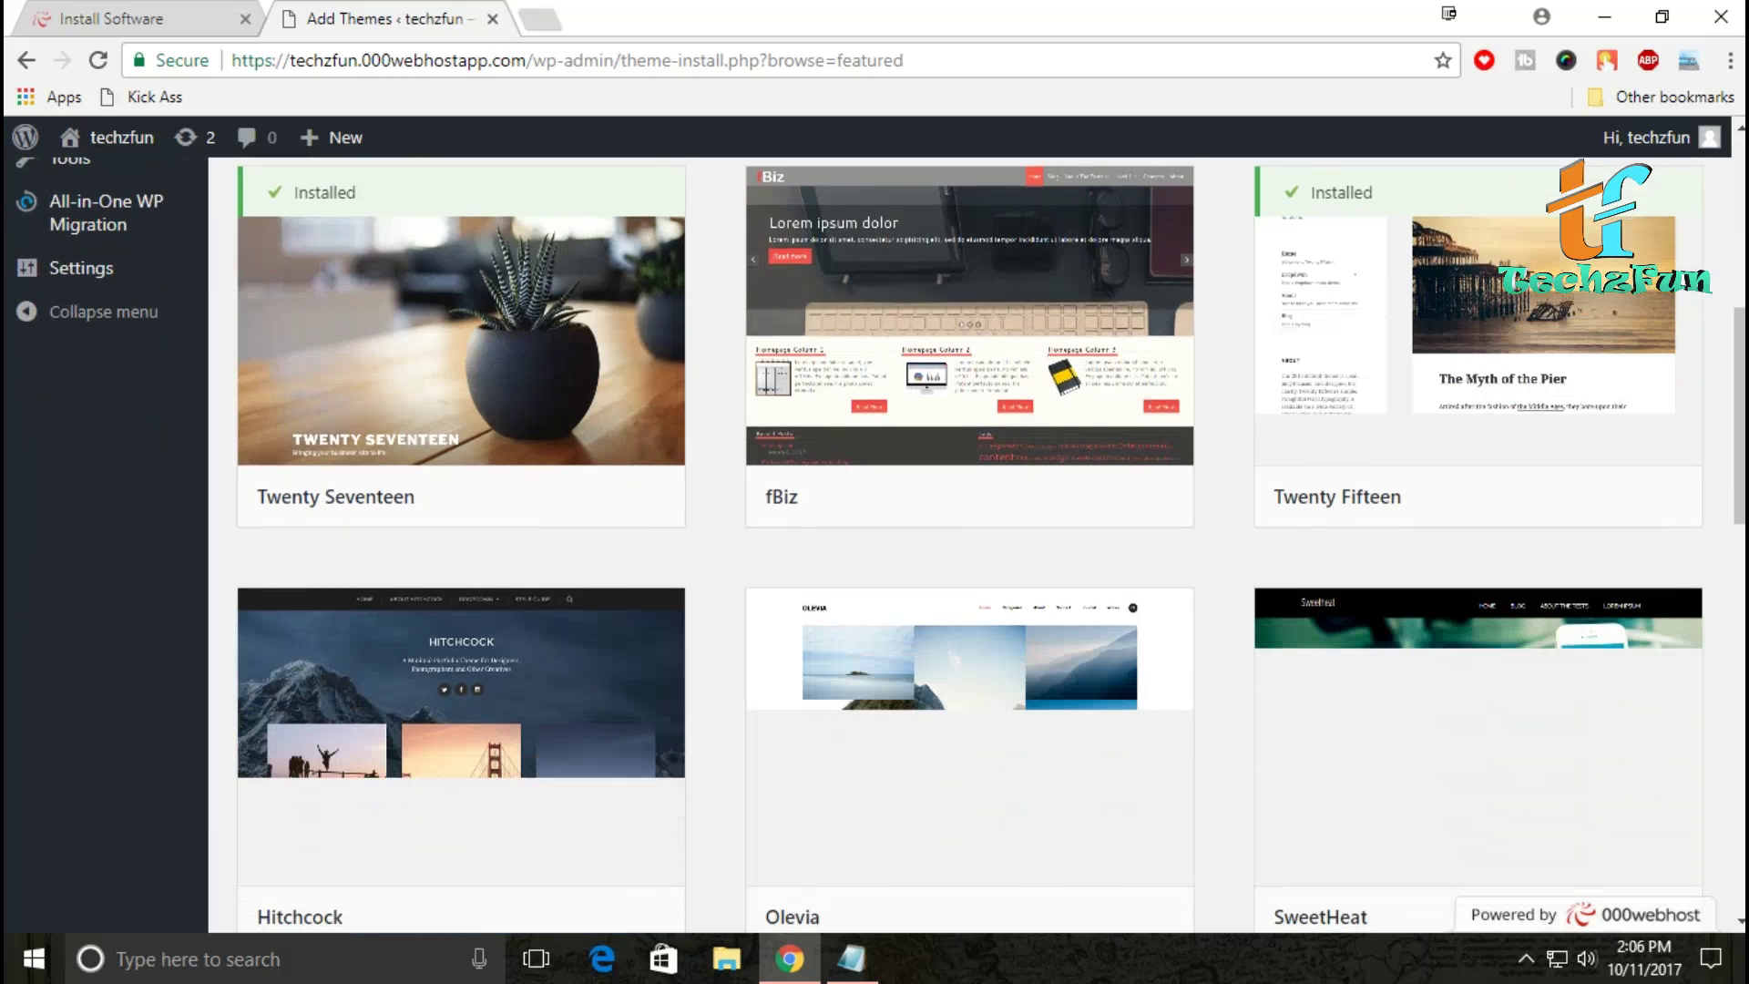
scroll(971, 547, down, 3)
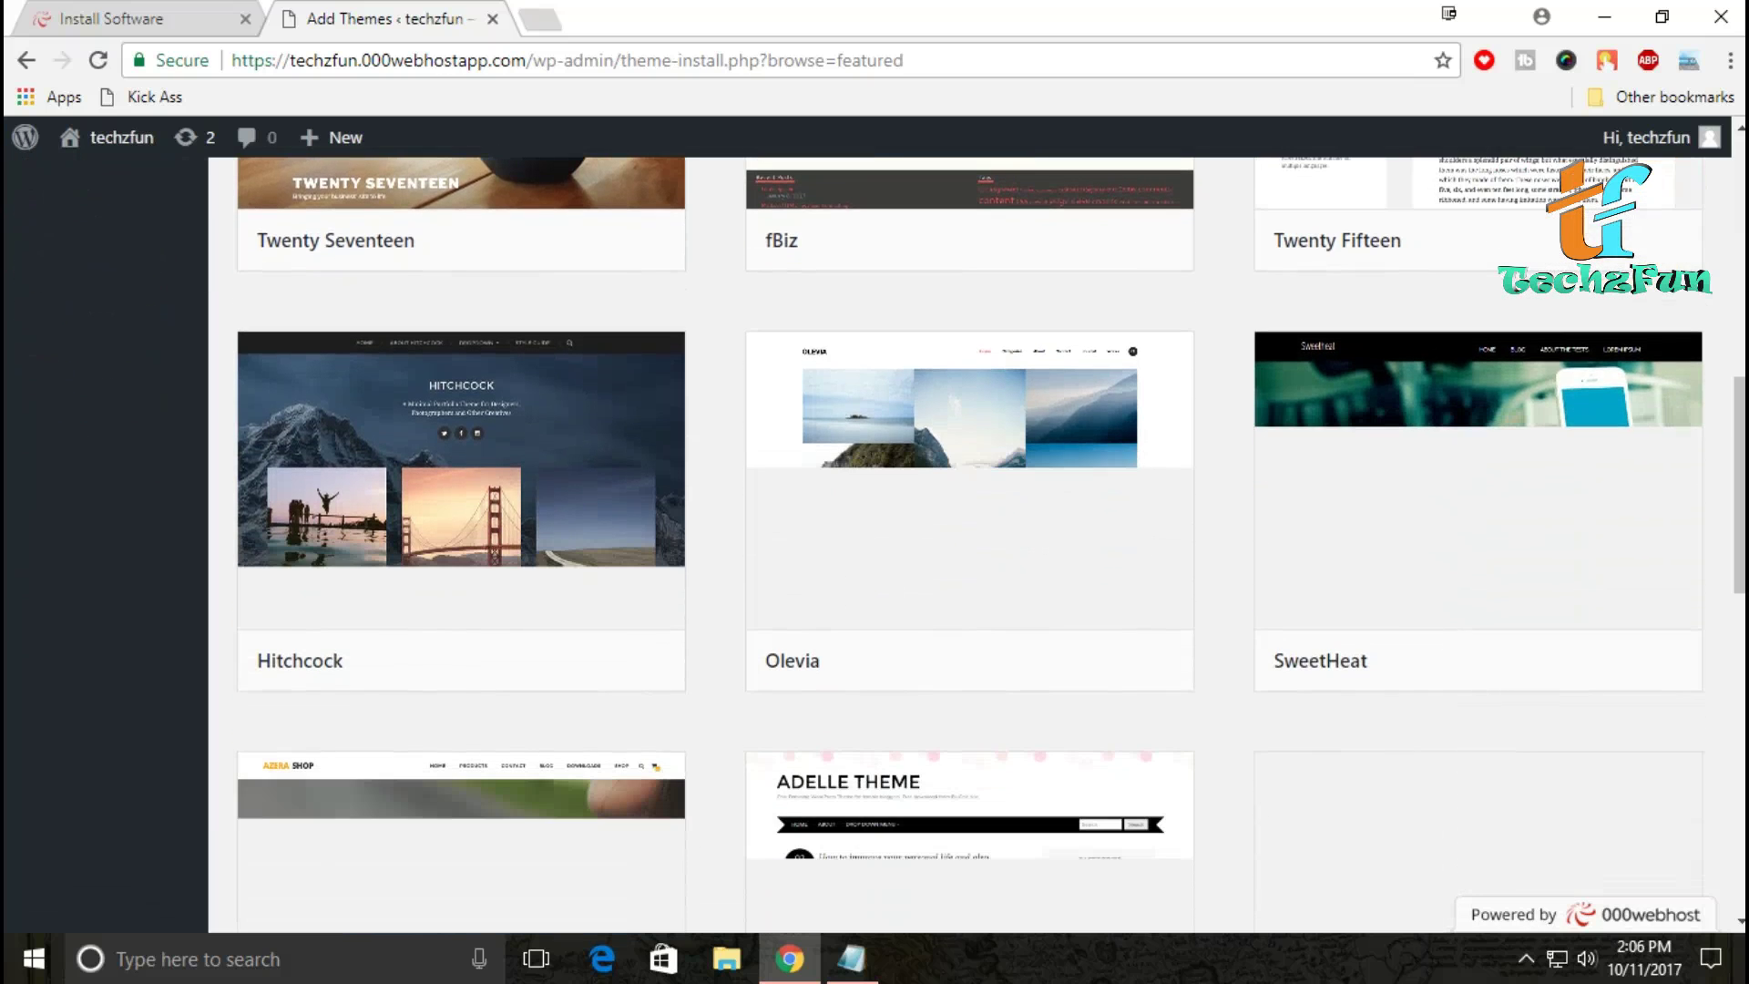
scroll(971, 547, down, 4)
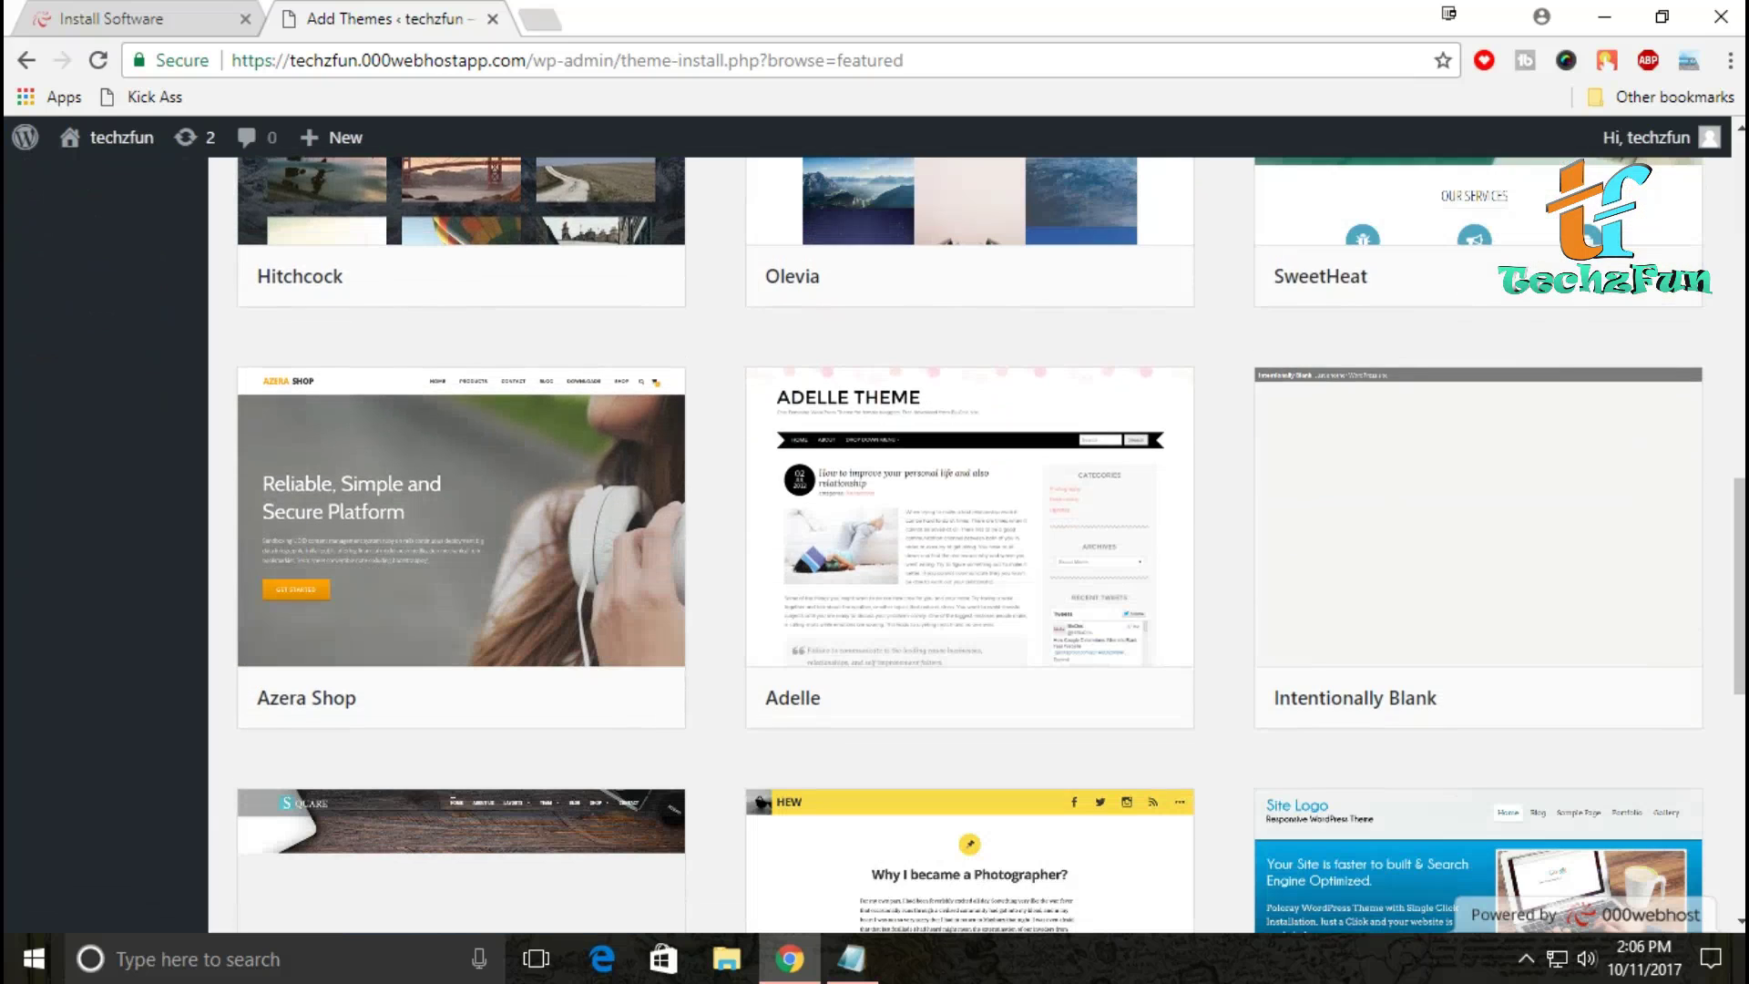
scroll(969, 545, down, 4)
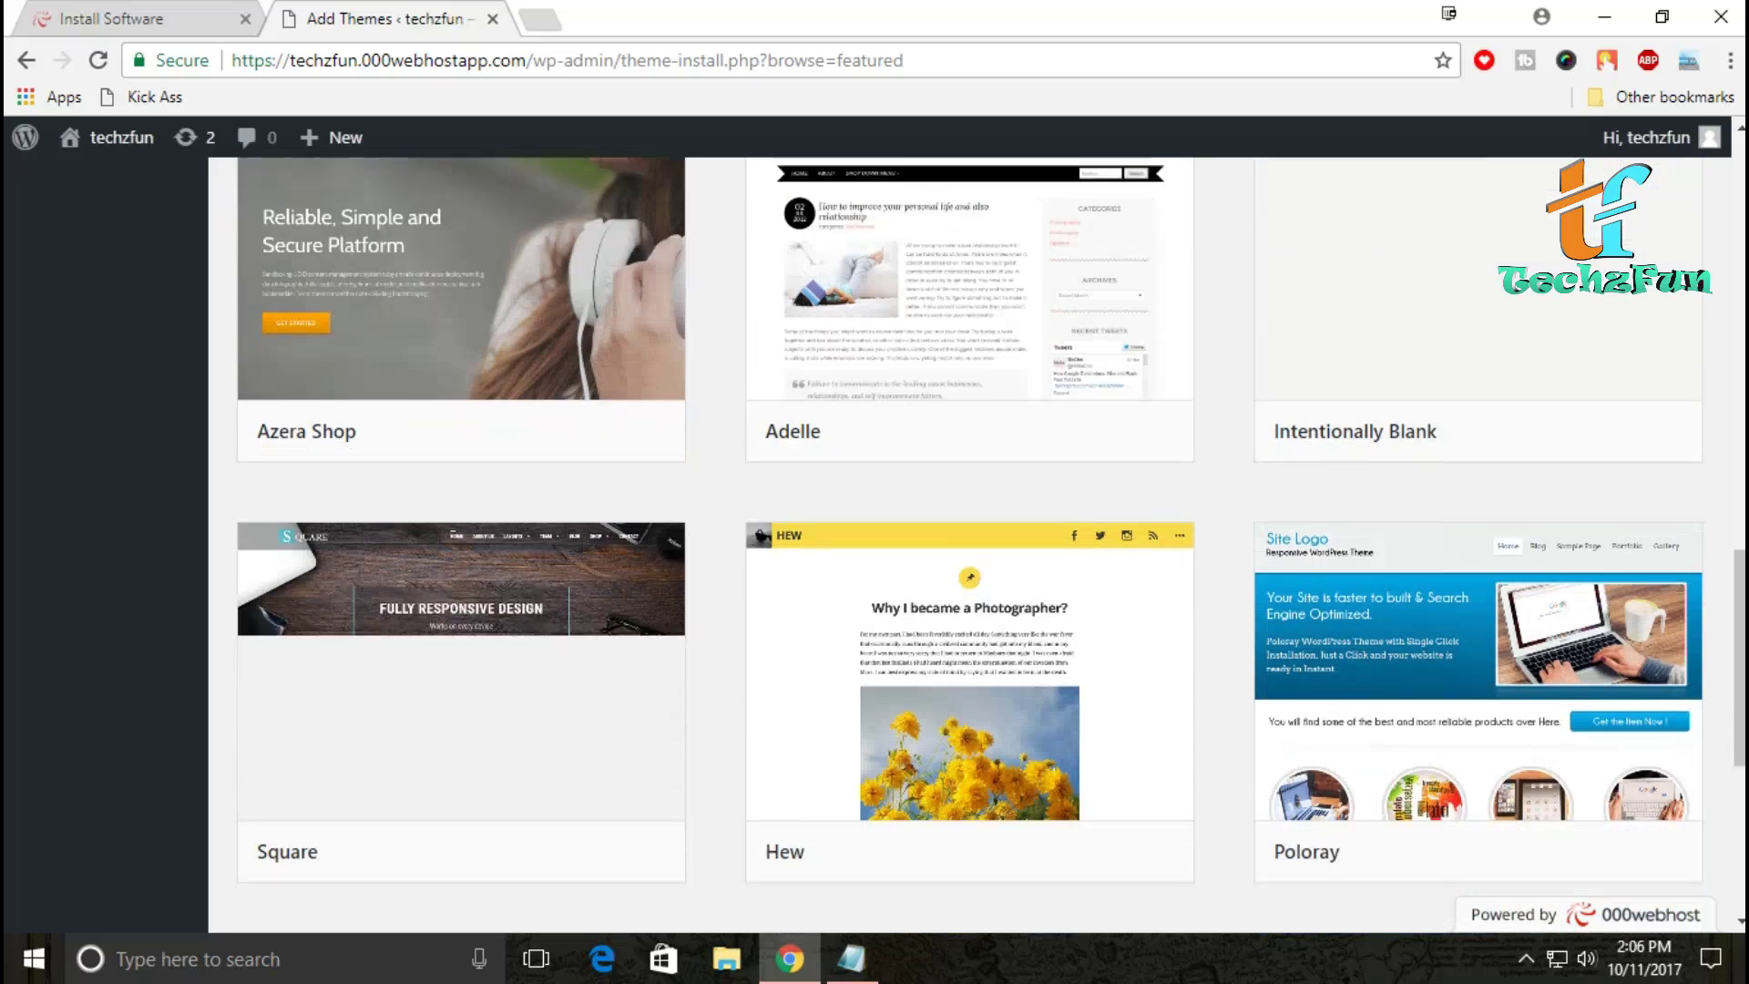
scroll(969, 545, down, 4)
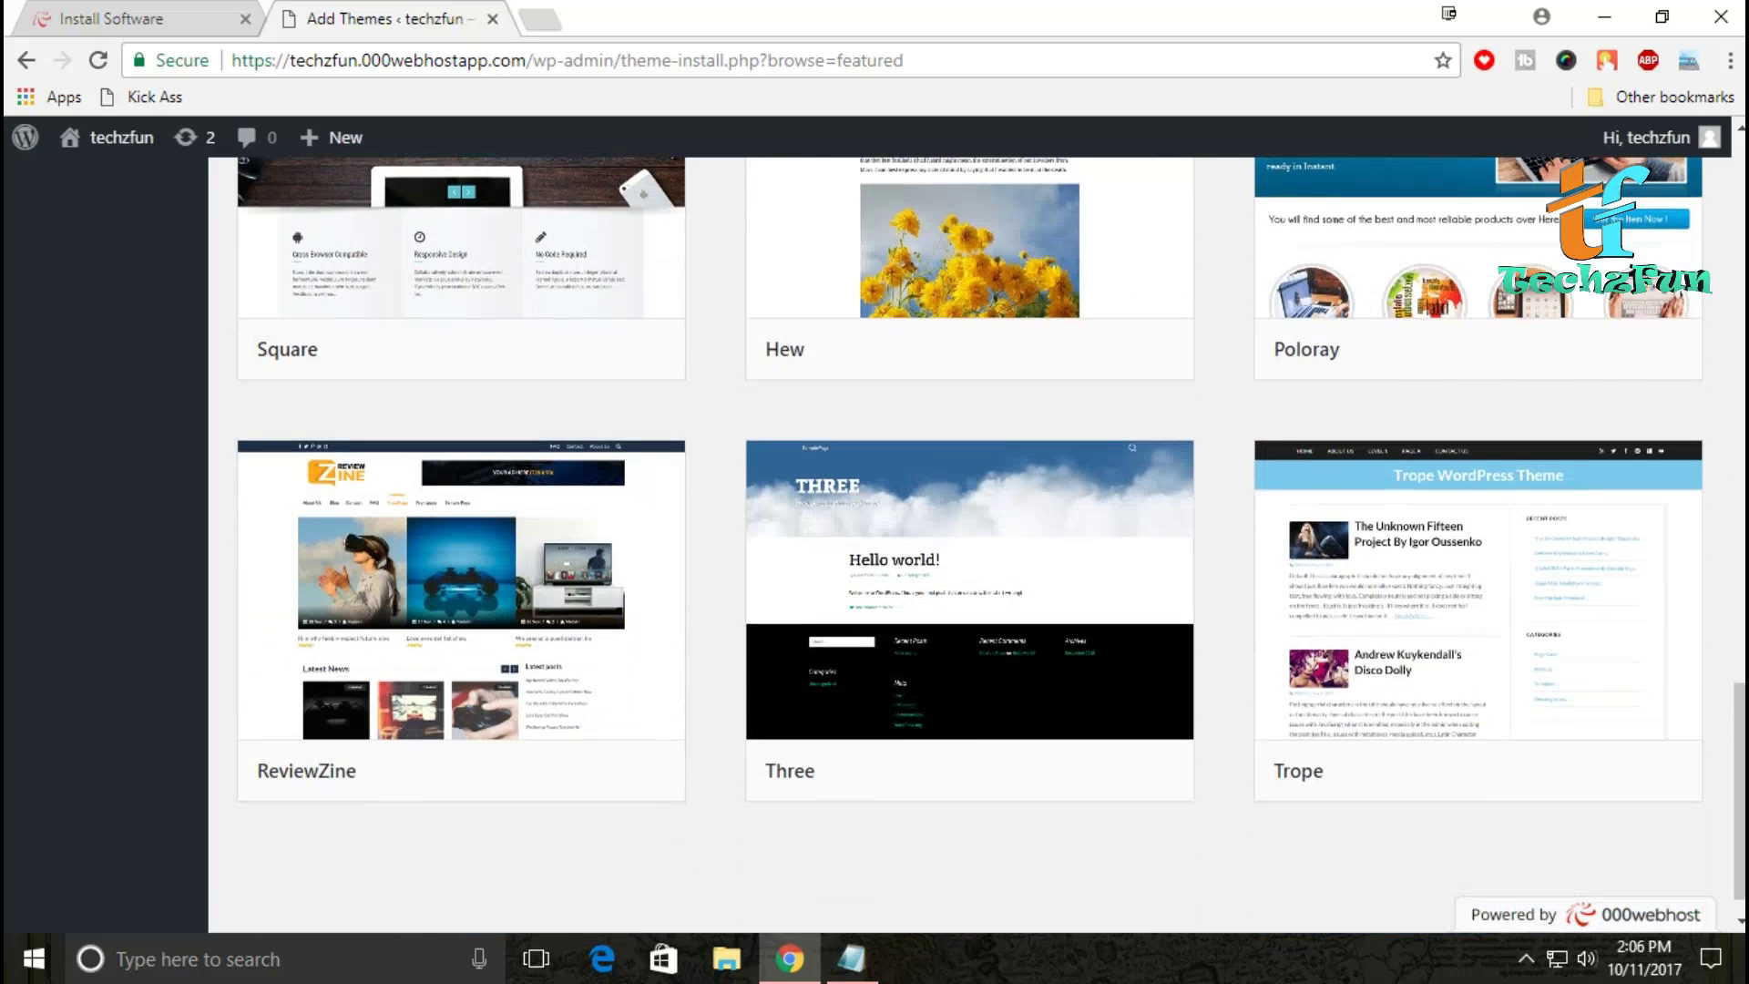
scroll(970, 545, down, 1)
scroll(969, 545, up, 5)
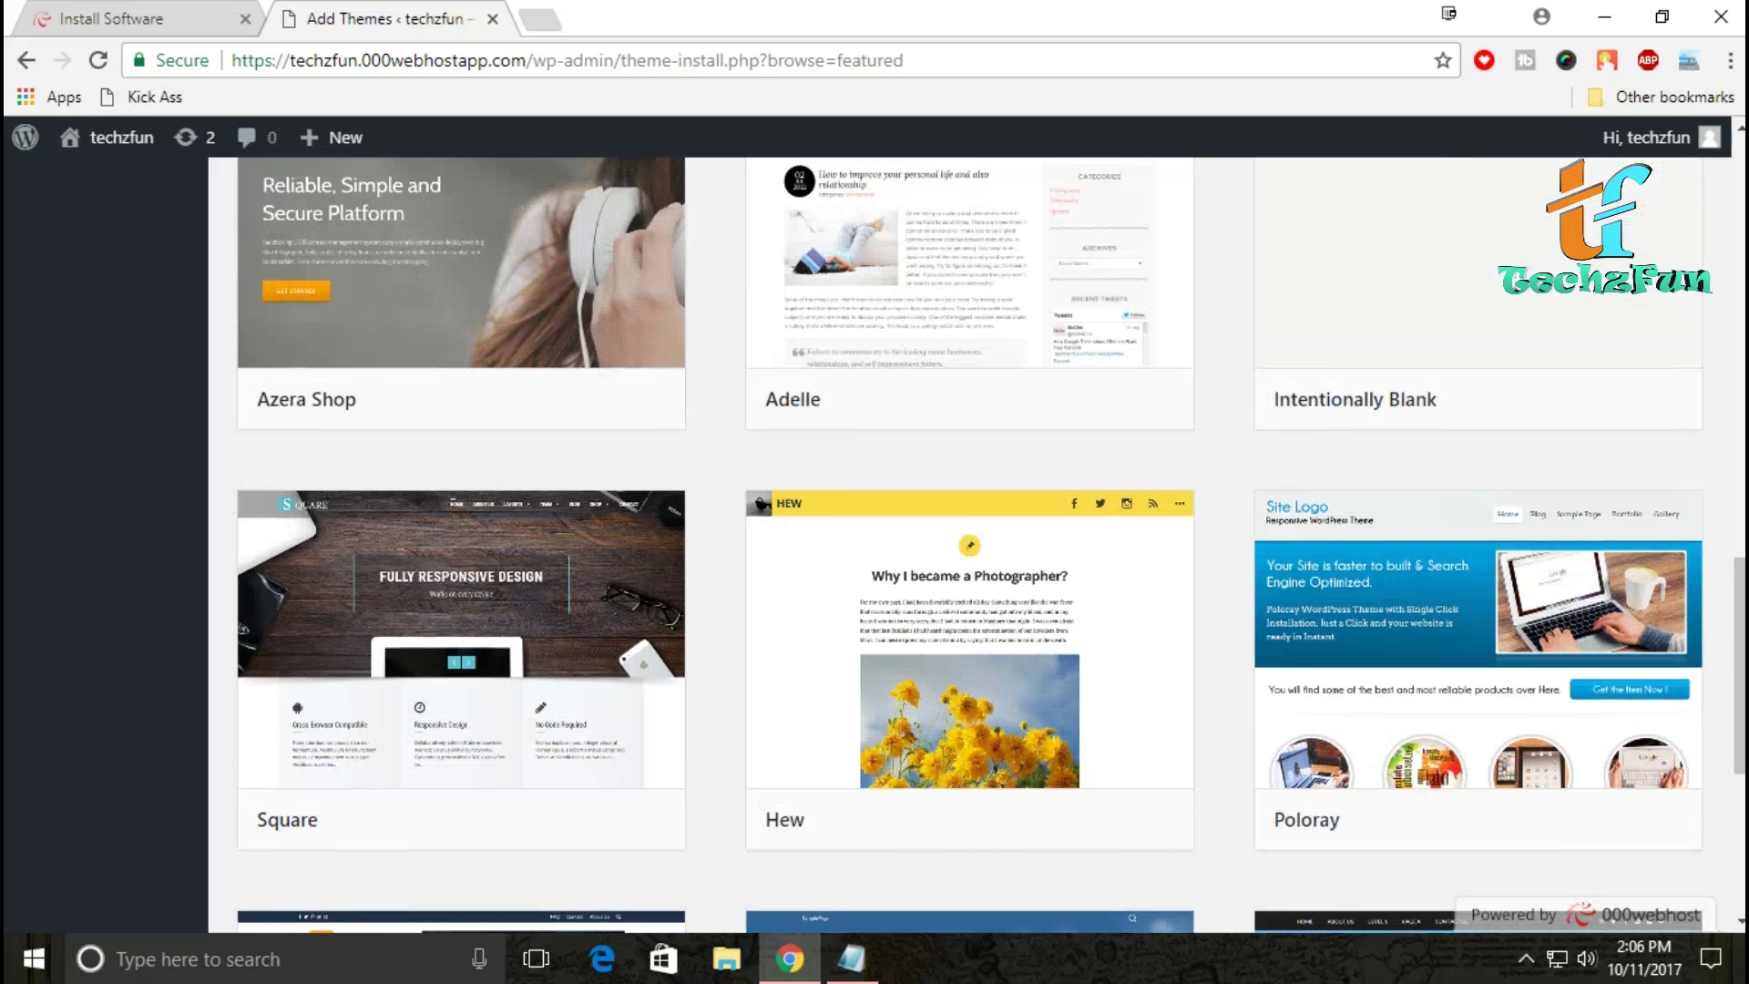
scroll(970, 545, up, 5)
scroll(970, 545, up, 3)
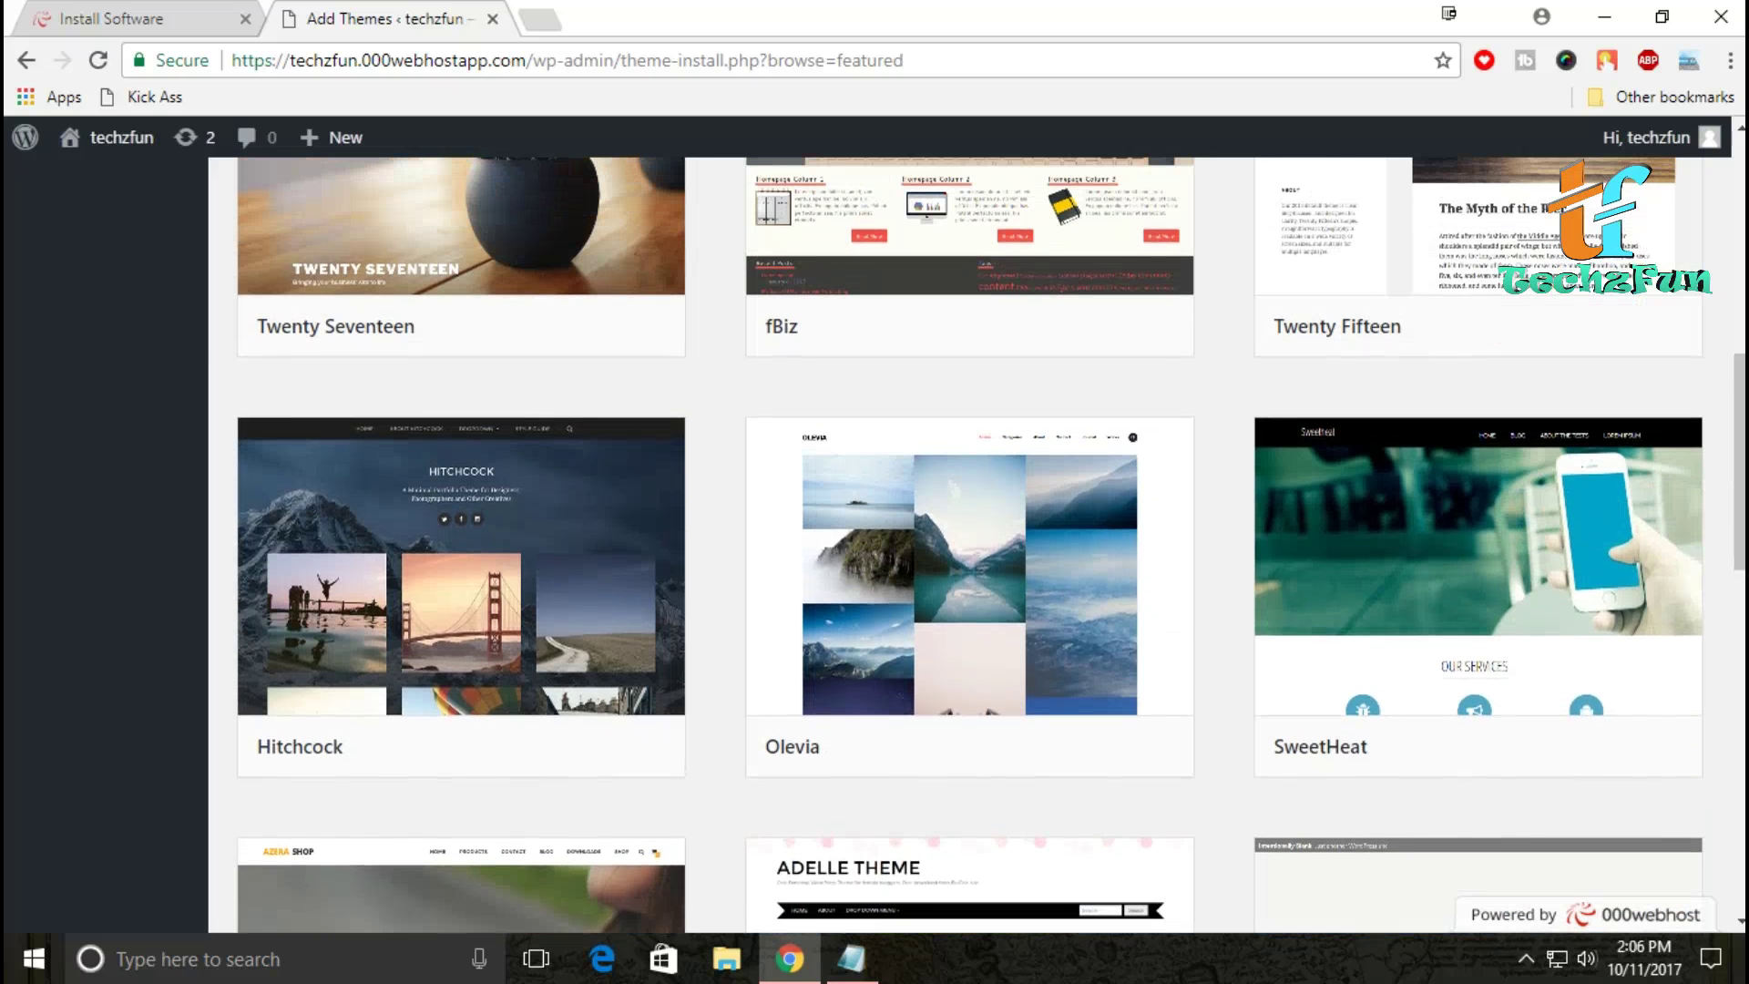
scroll(969, 545, up, 4)
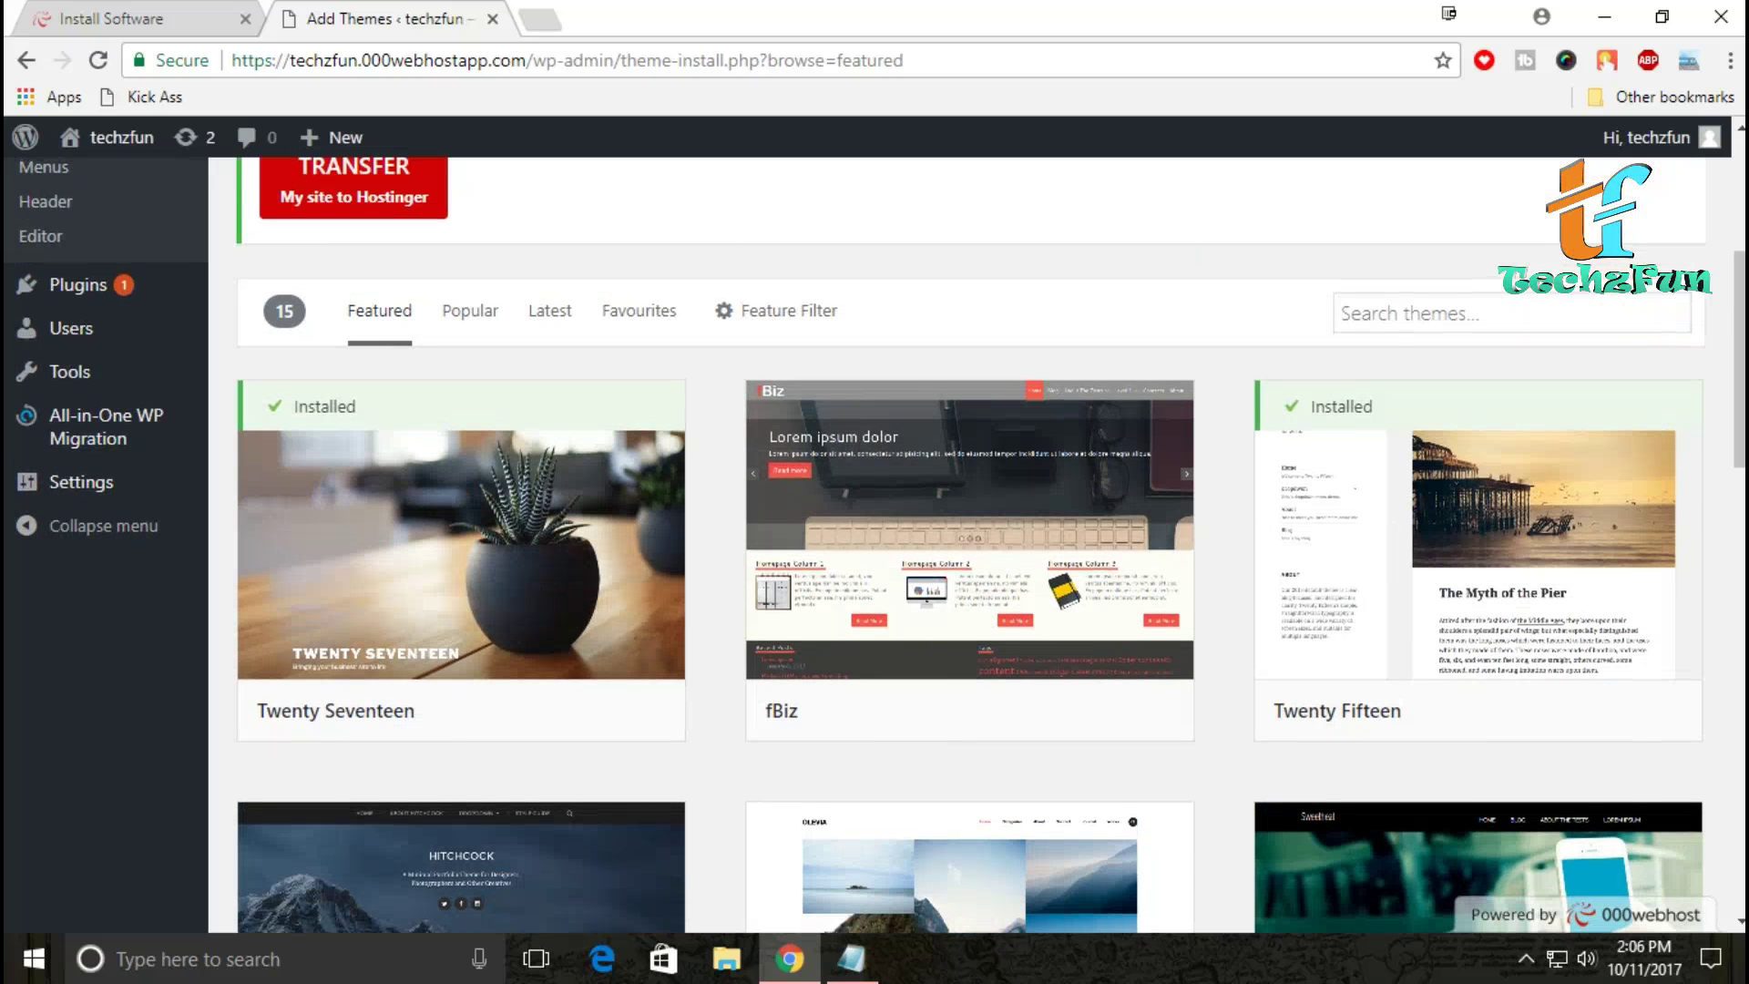
scroll(969, 545, down, 8)
scroll(969, 545, down, 1)
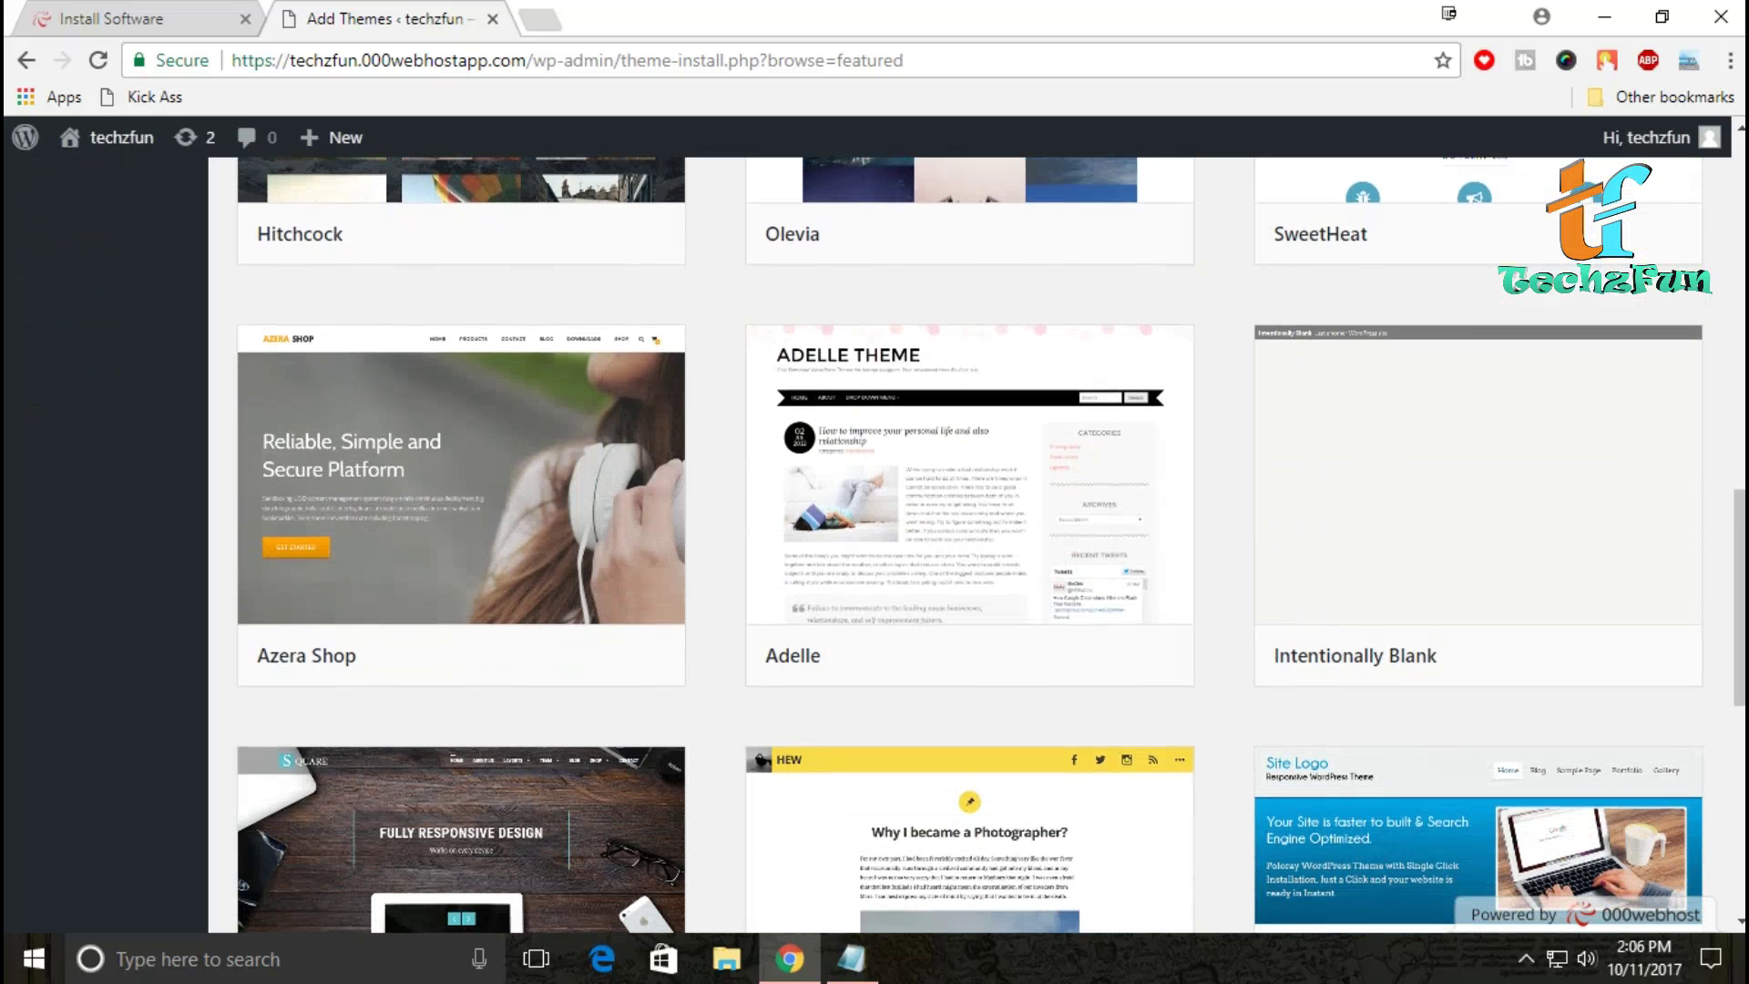
scroll(970, 545, down, 4)
scroll(970, 544, up, 4)
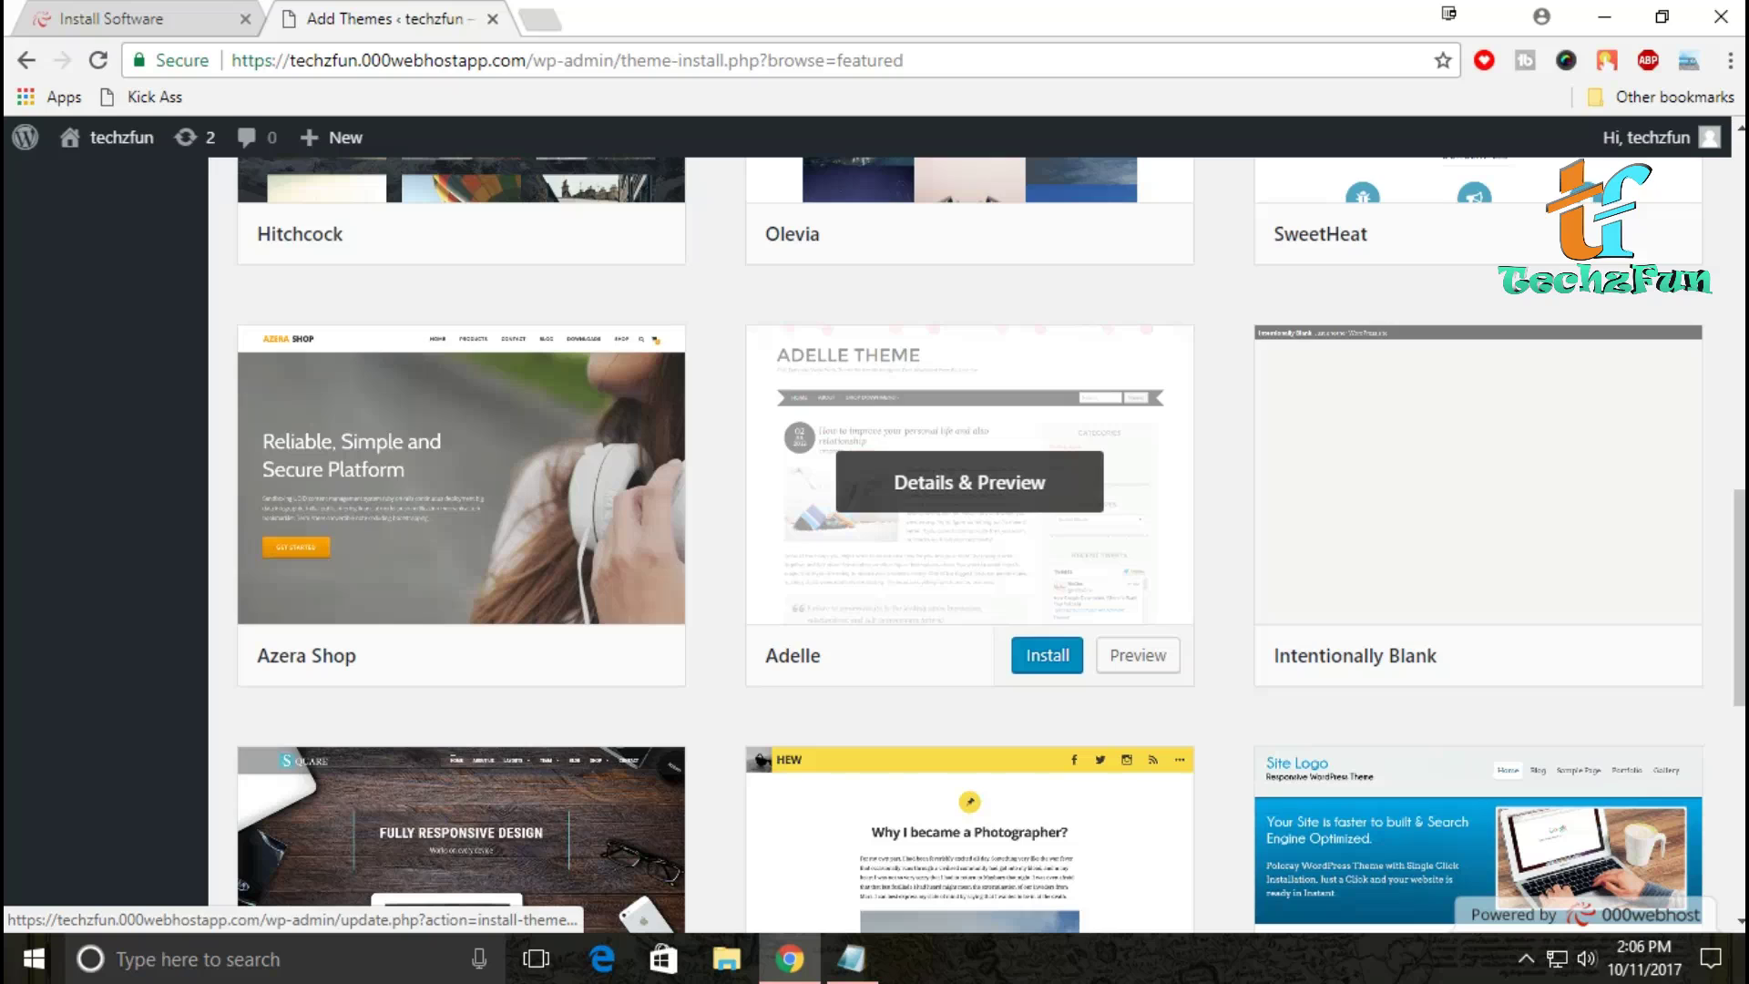
Step: Install the Adelle theme and activate it
click(1047, 655)
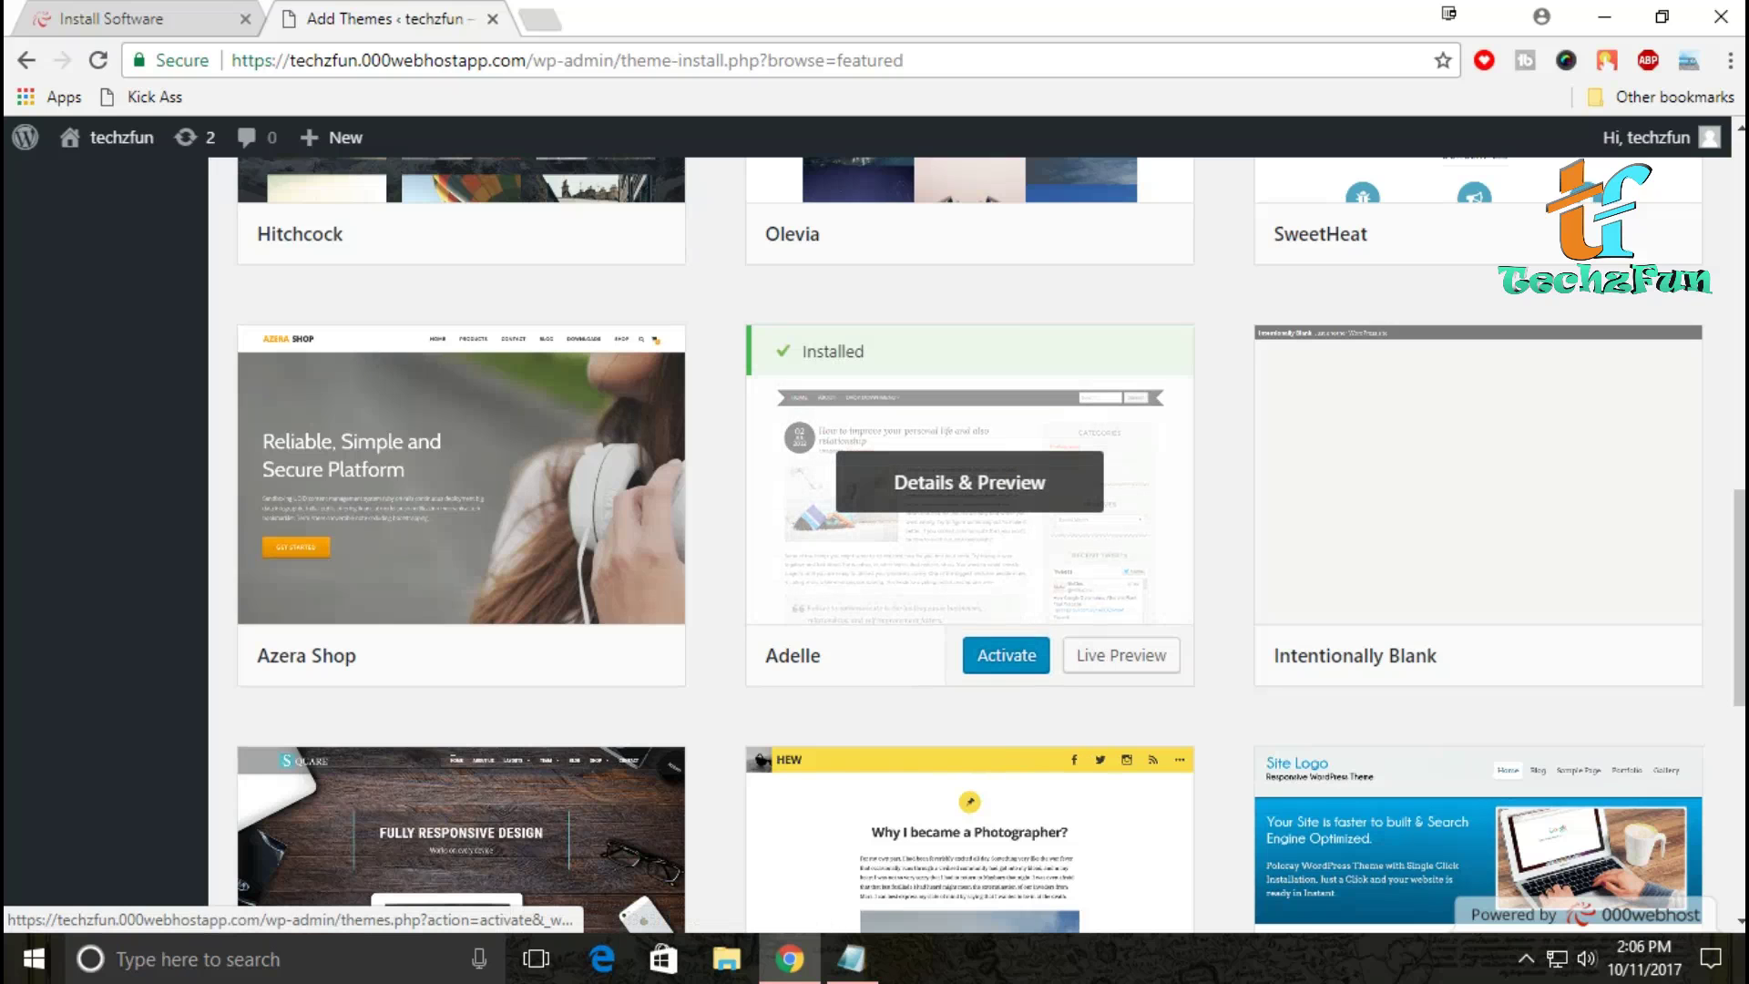
click(1007, 655)
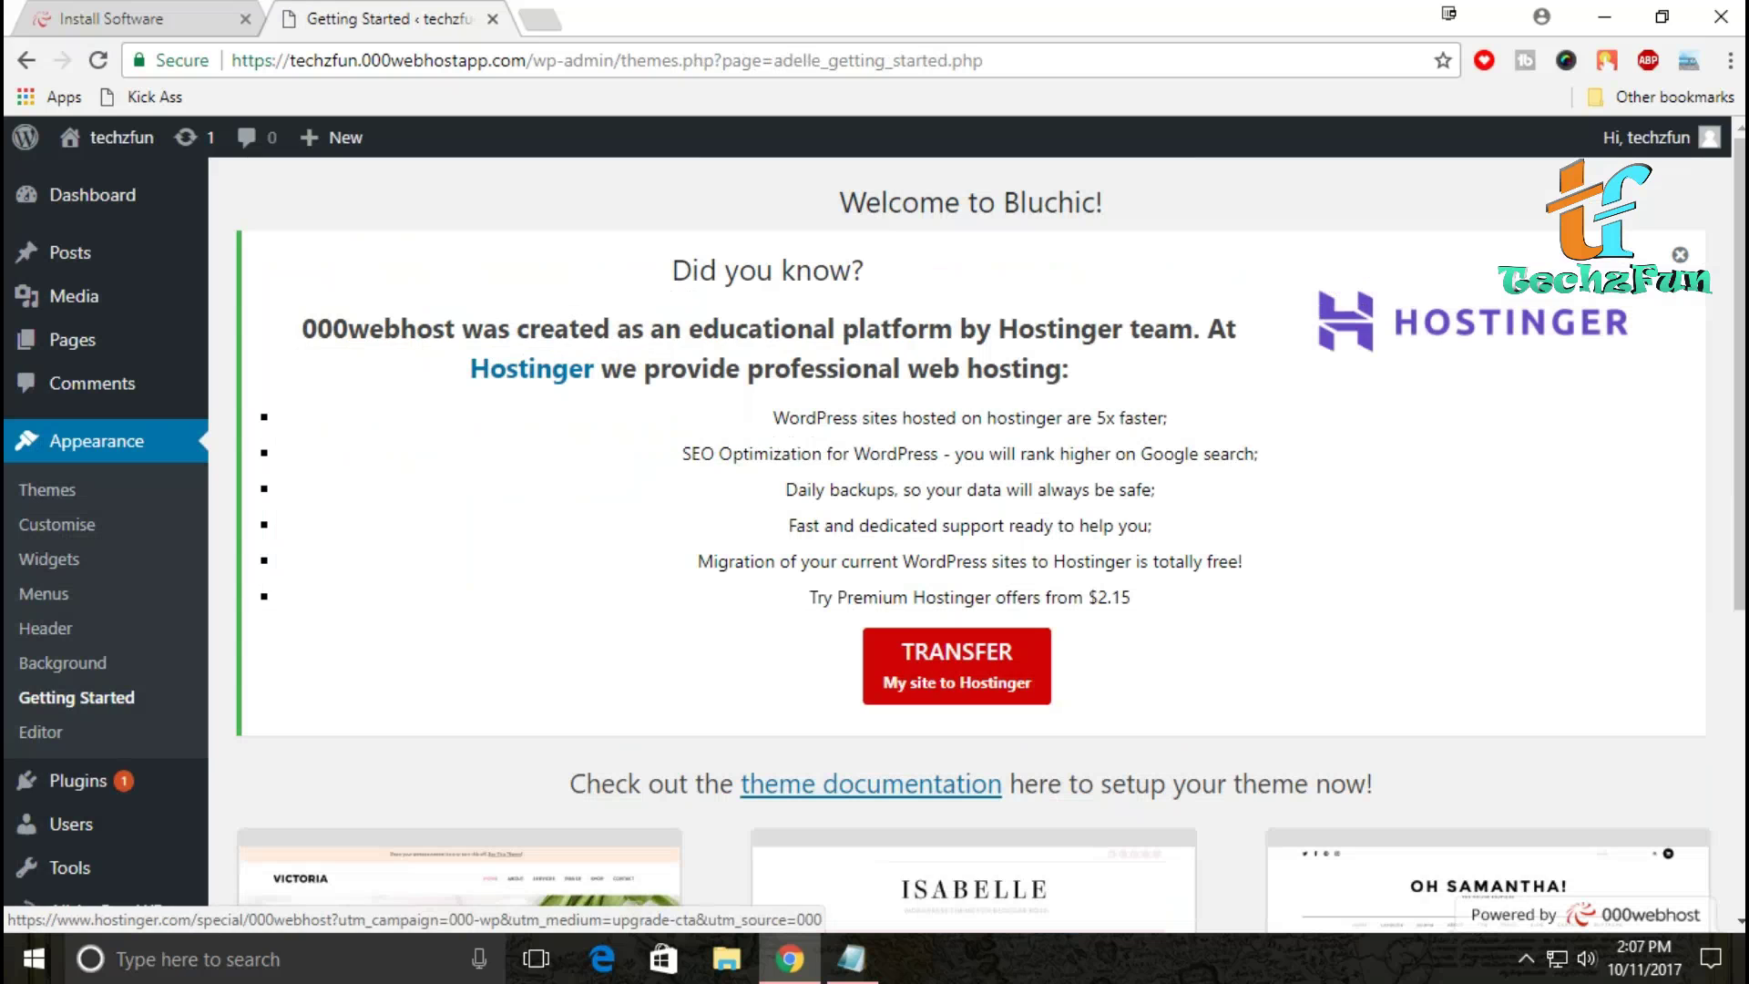
Step: Open the public techzfun site in a new tab from the admin bar's Visit Site
scroll(970, 546, down, 5)
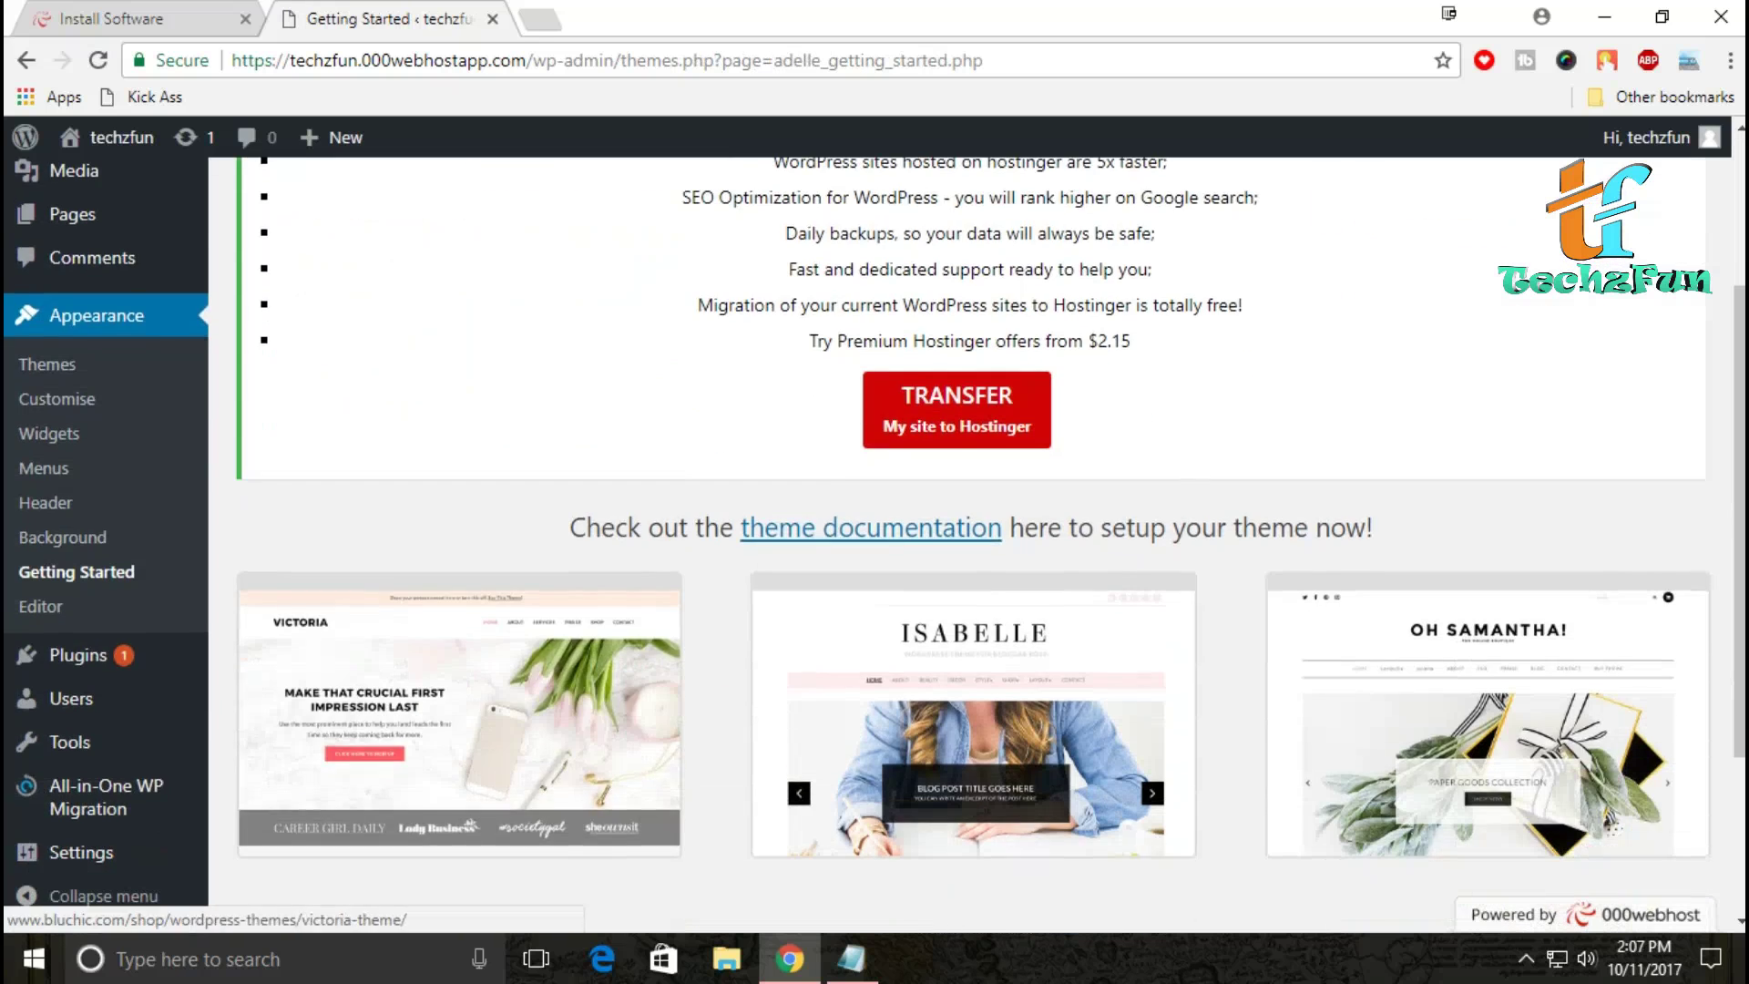
scroll(970, 547, up, 5)
mouse_move(121, 136)
click(92, 182)
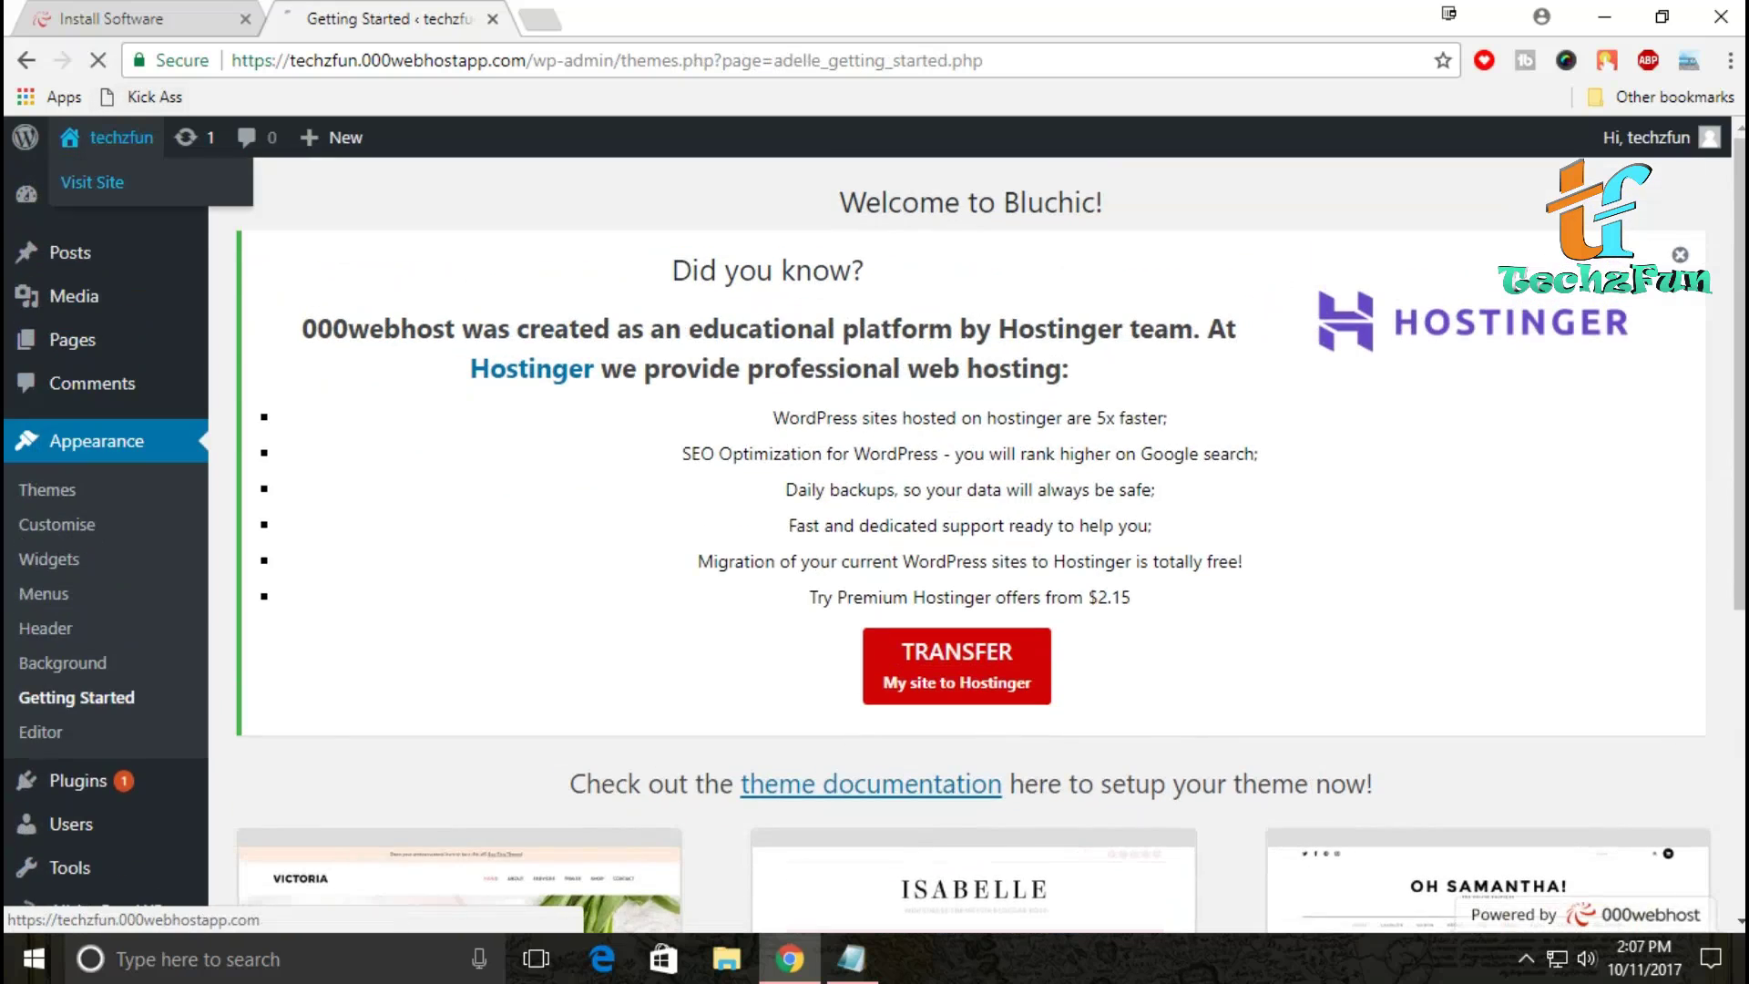
mouse_move(121, 137)
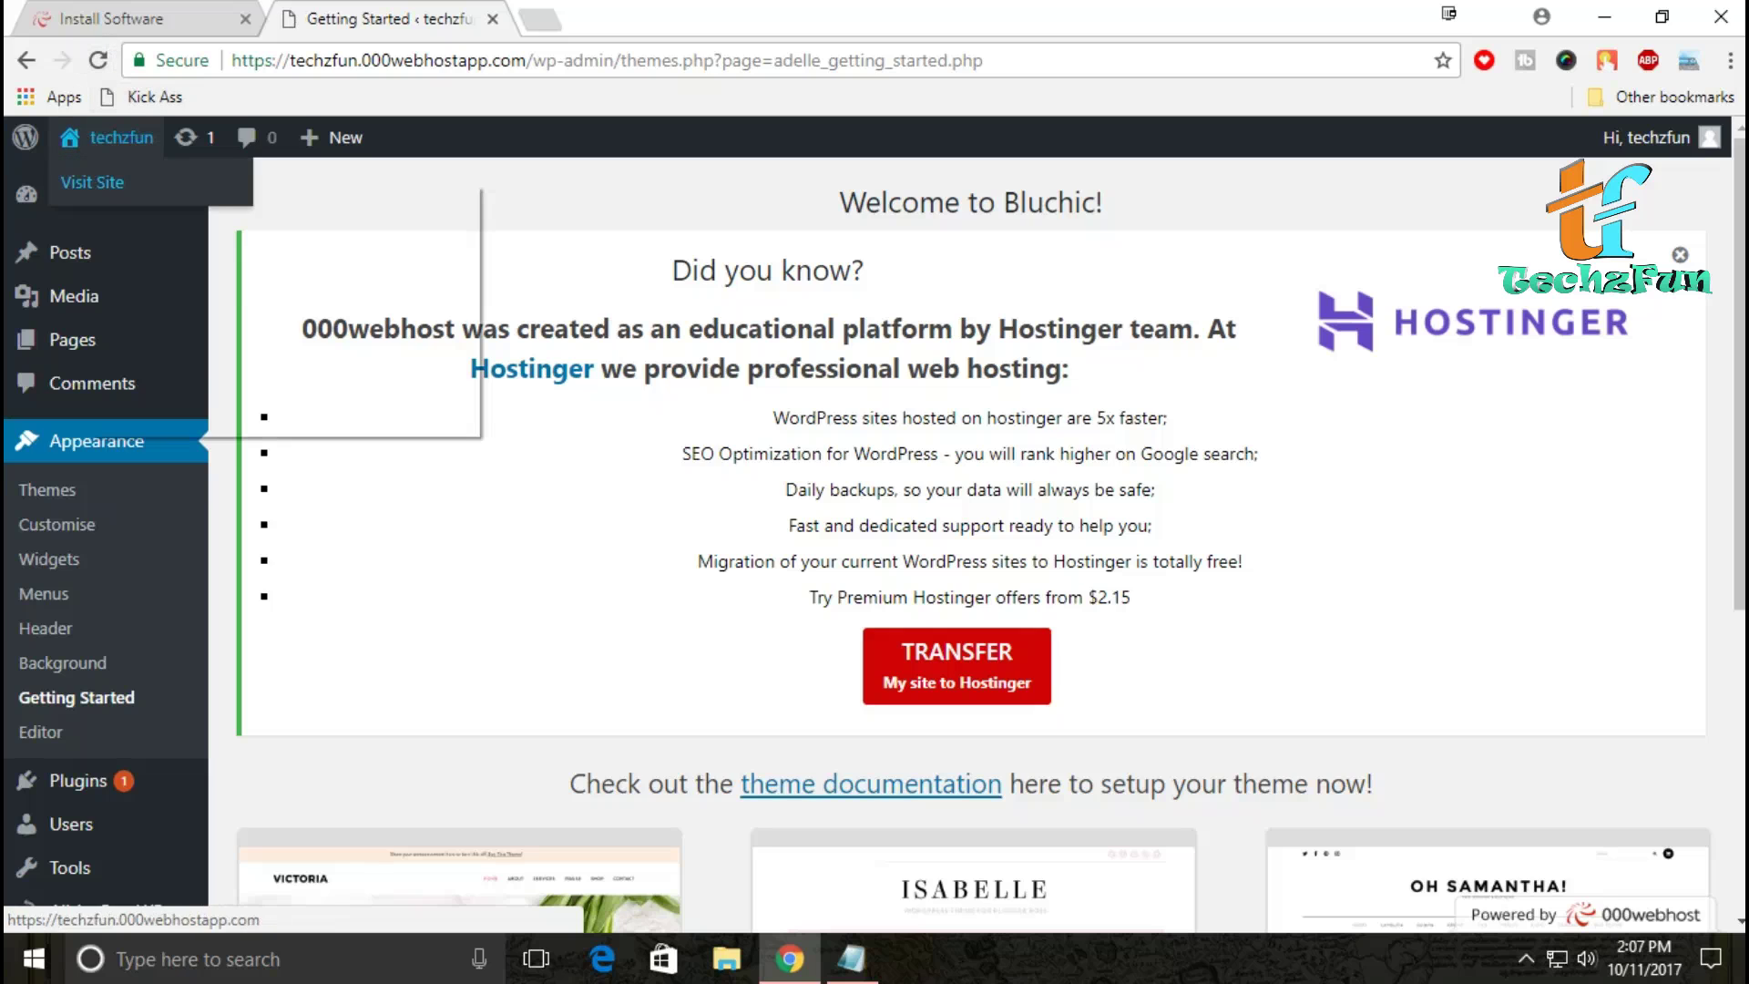
middle_click(92, 182)
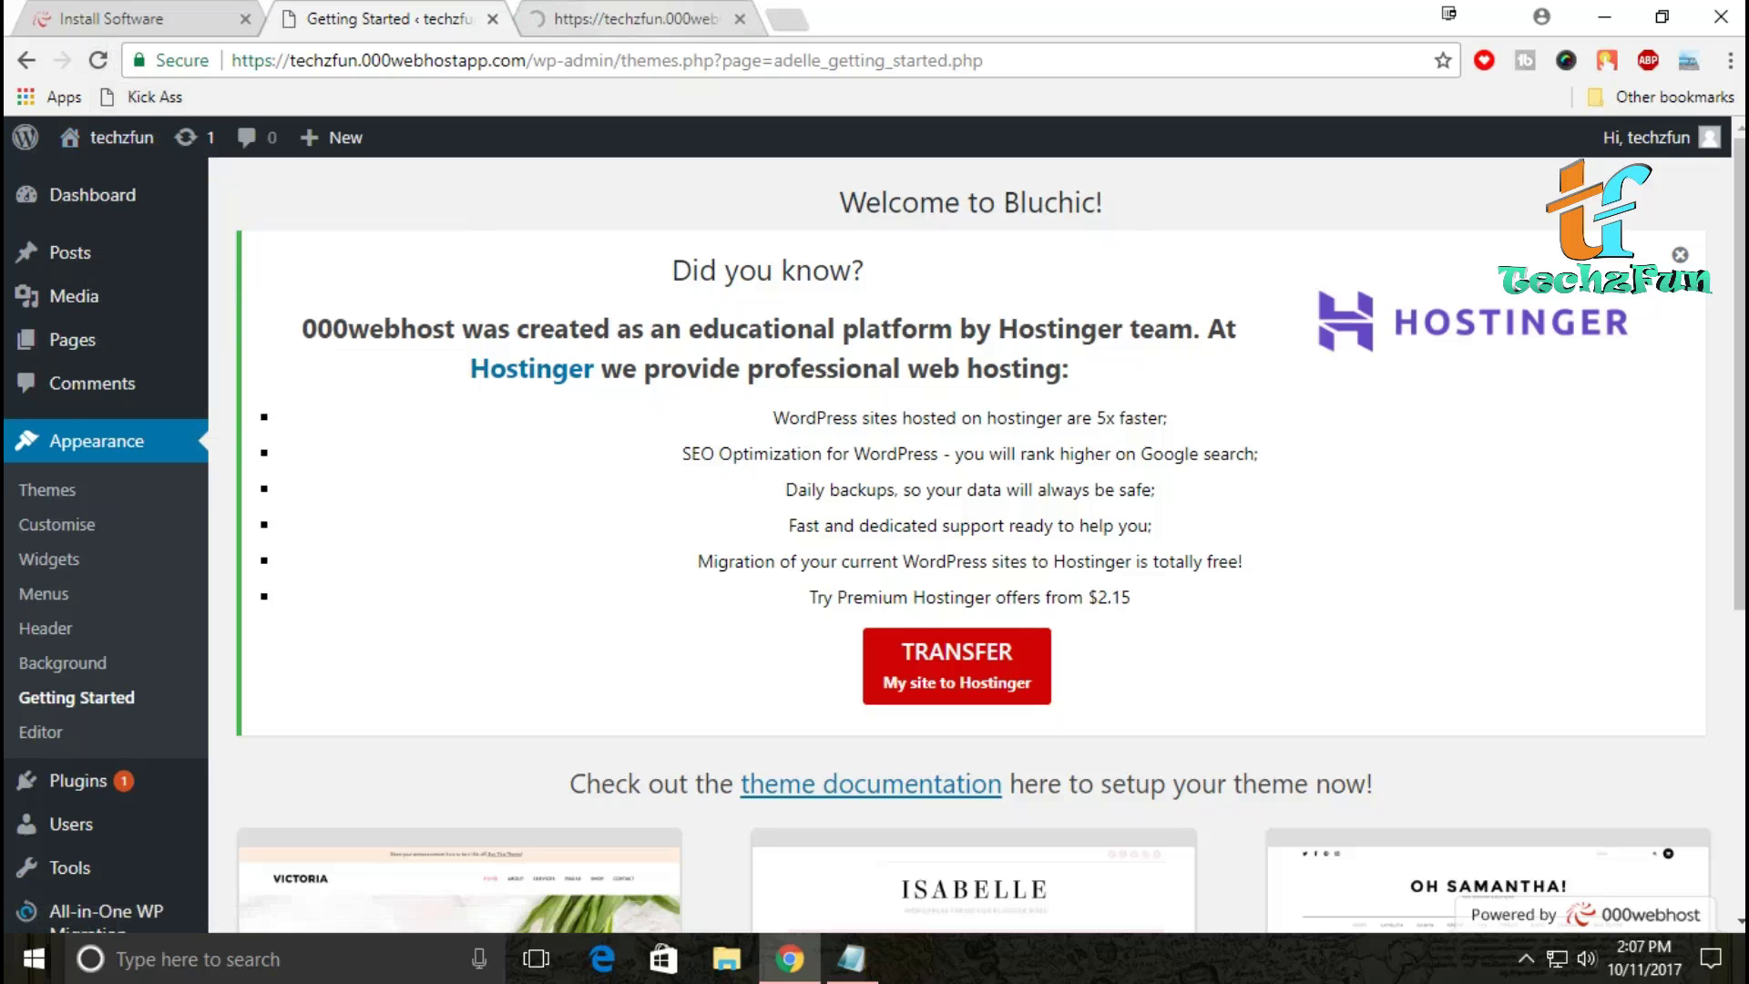
key(ctrl+Tab)
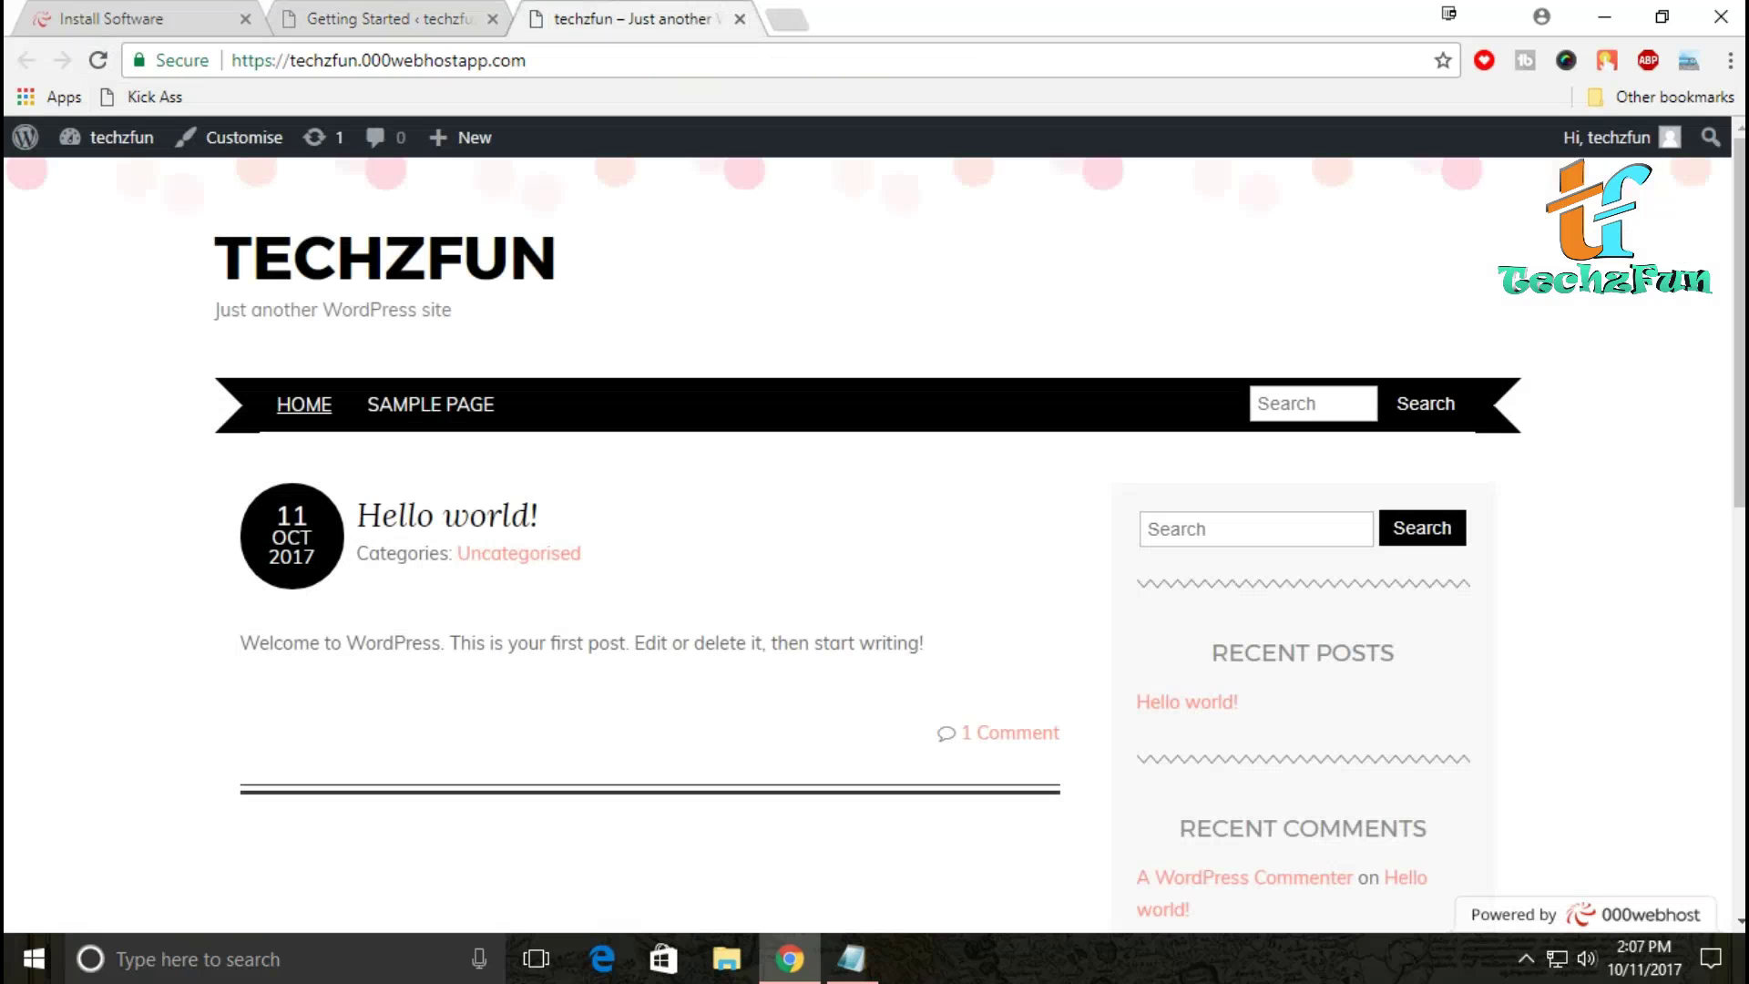
Step: View the Hello world post's comments in the Adelle design, then open the Customiser
scroll(865, 547, down, 10)
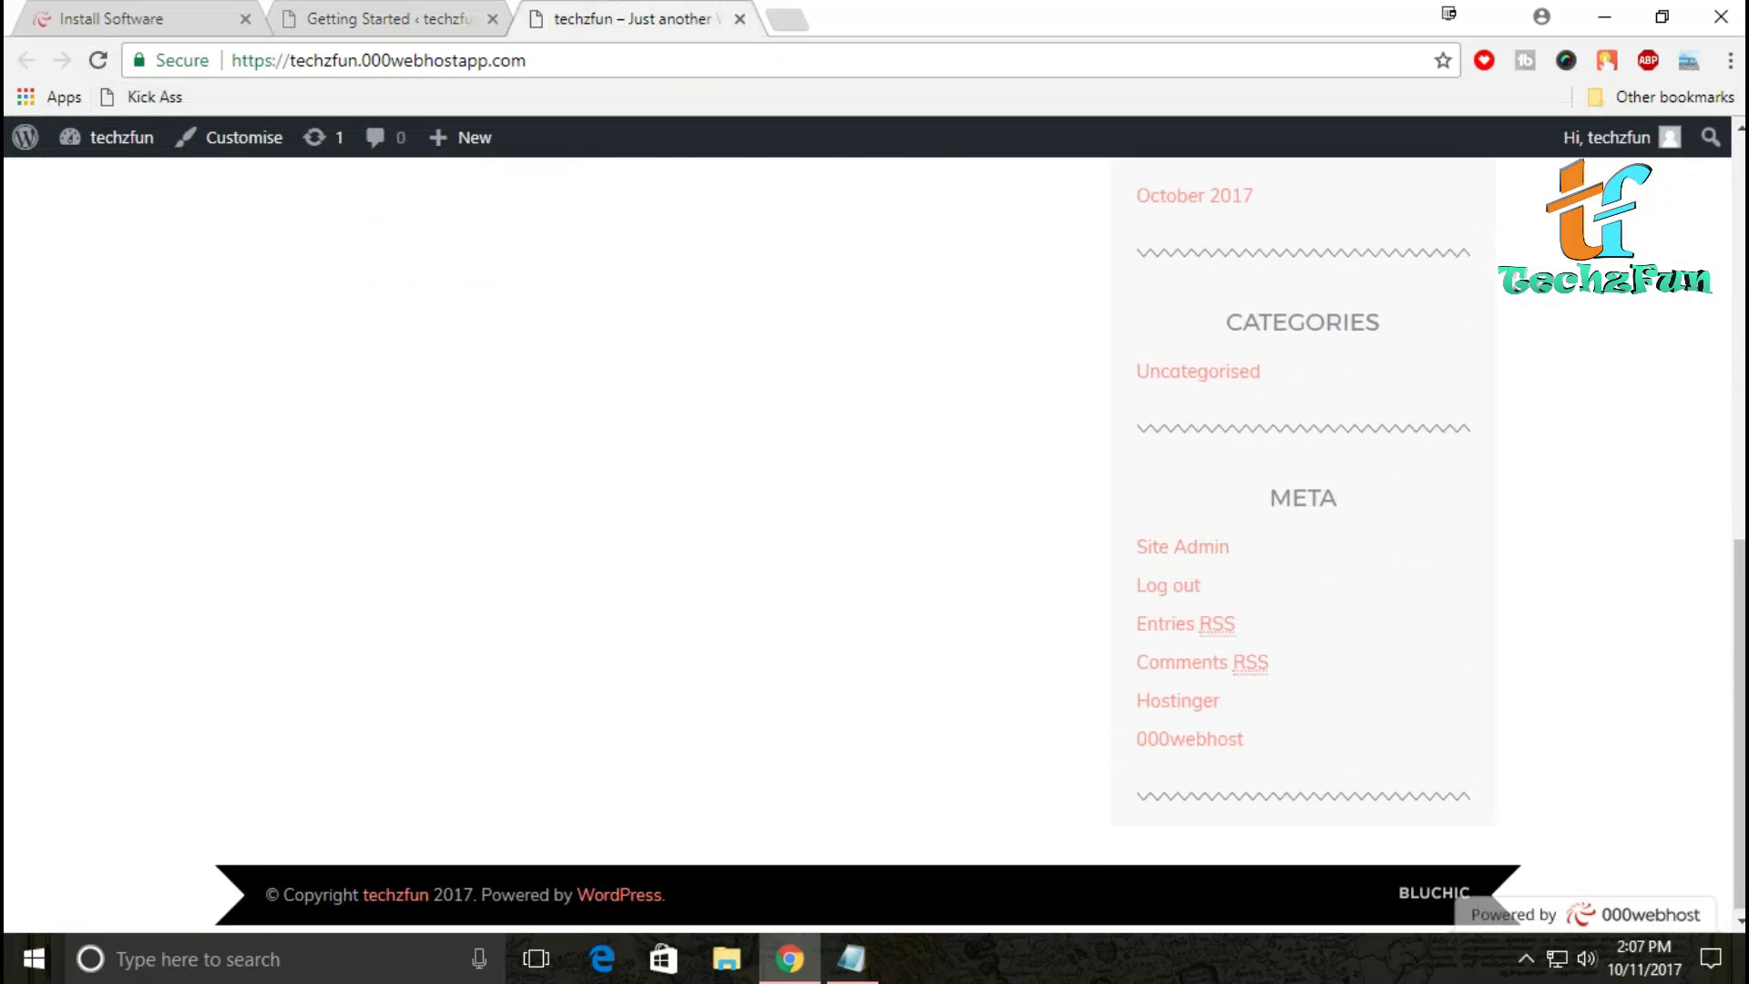
scroll(866, 547, up, 10)
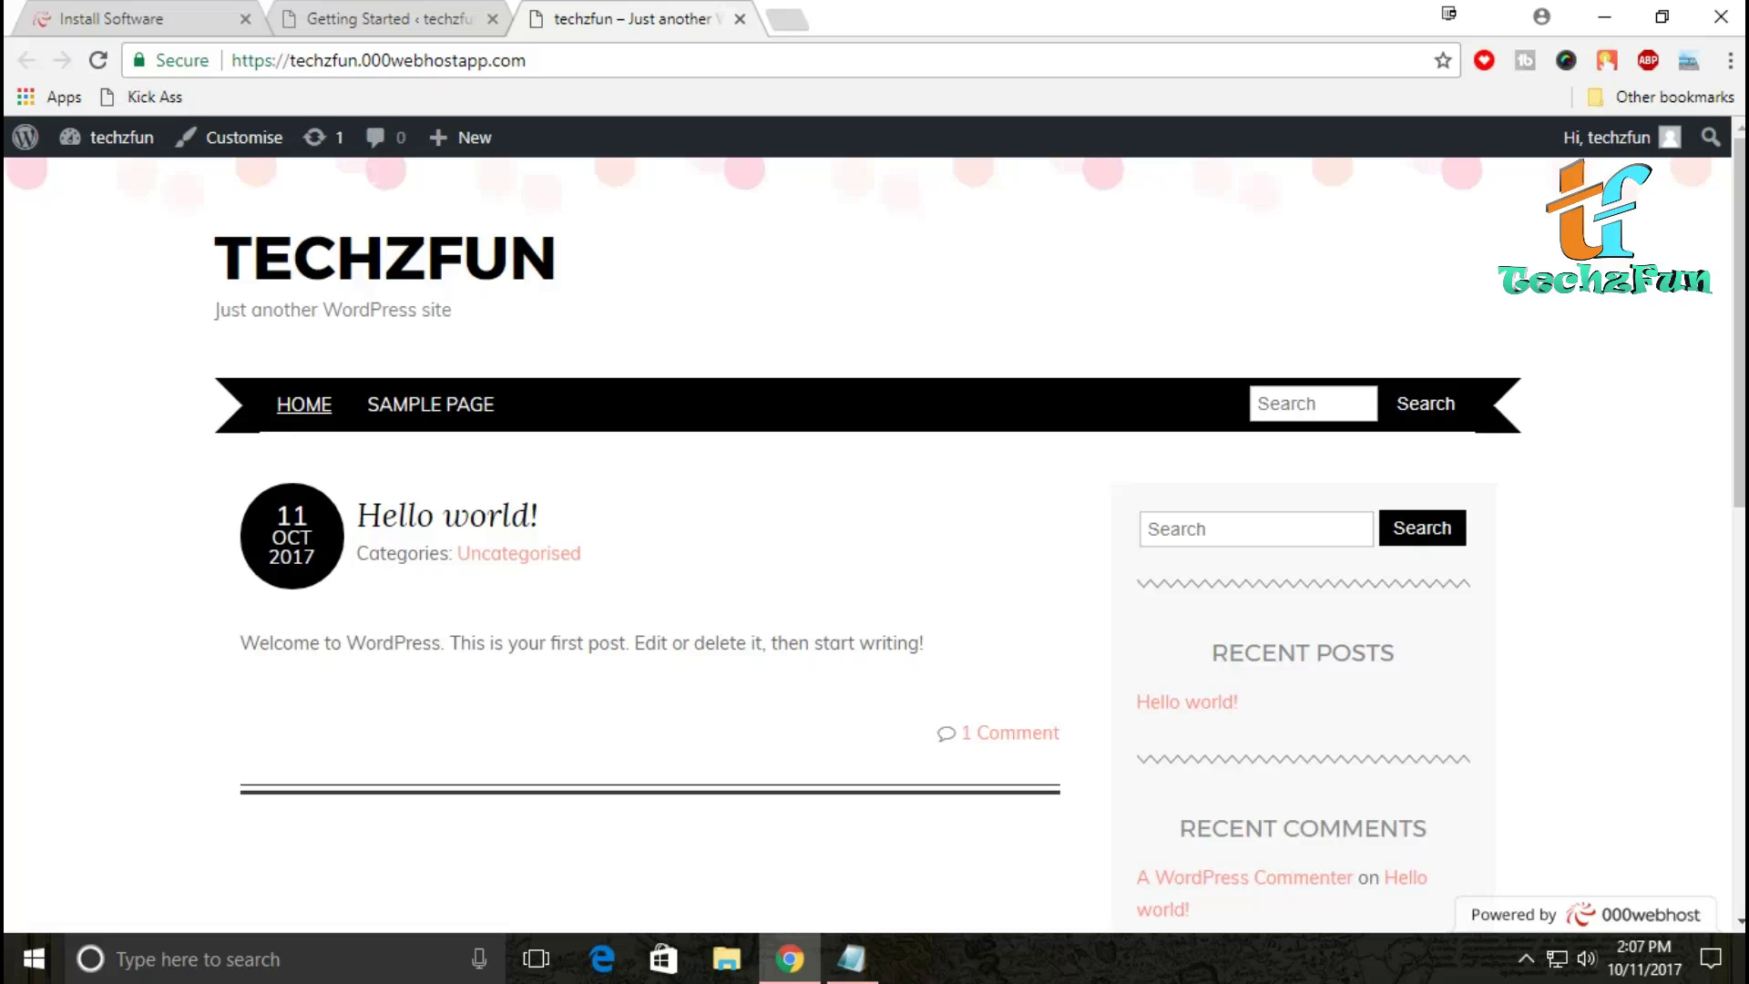
click(1011, 732)
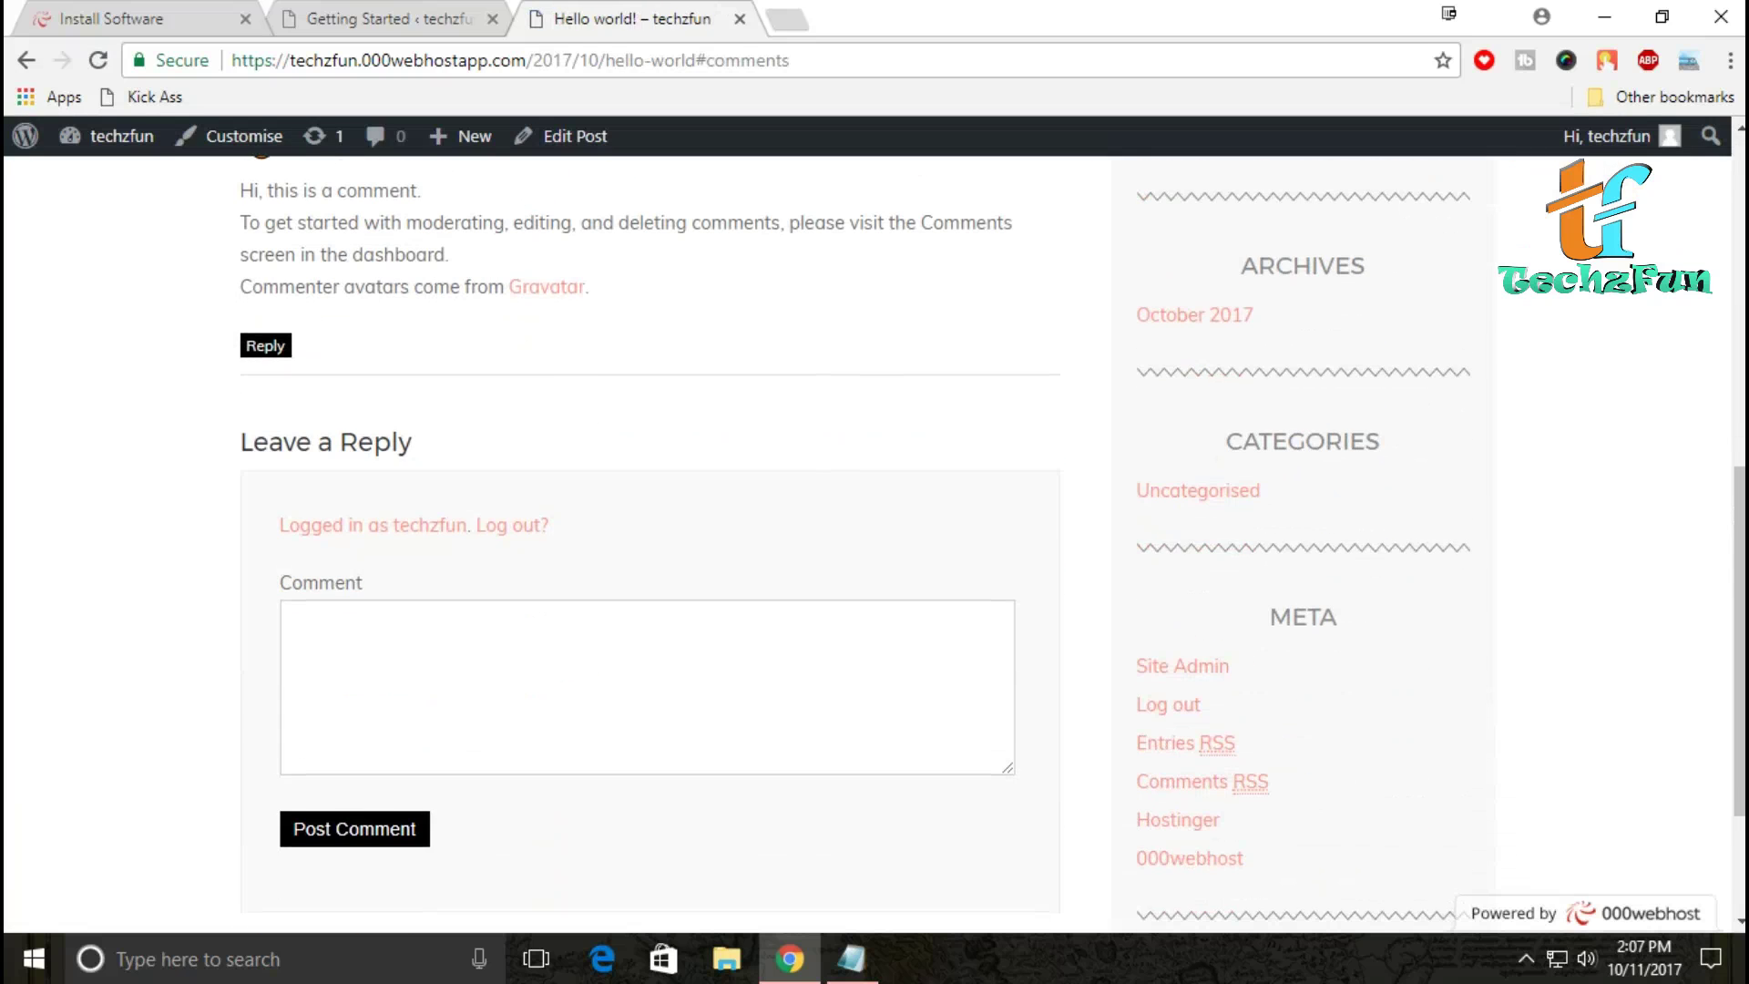
scroll(874, 547, up, 5)
scroll(875, 547, down, 7)
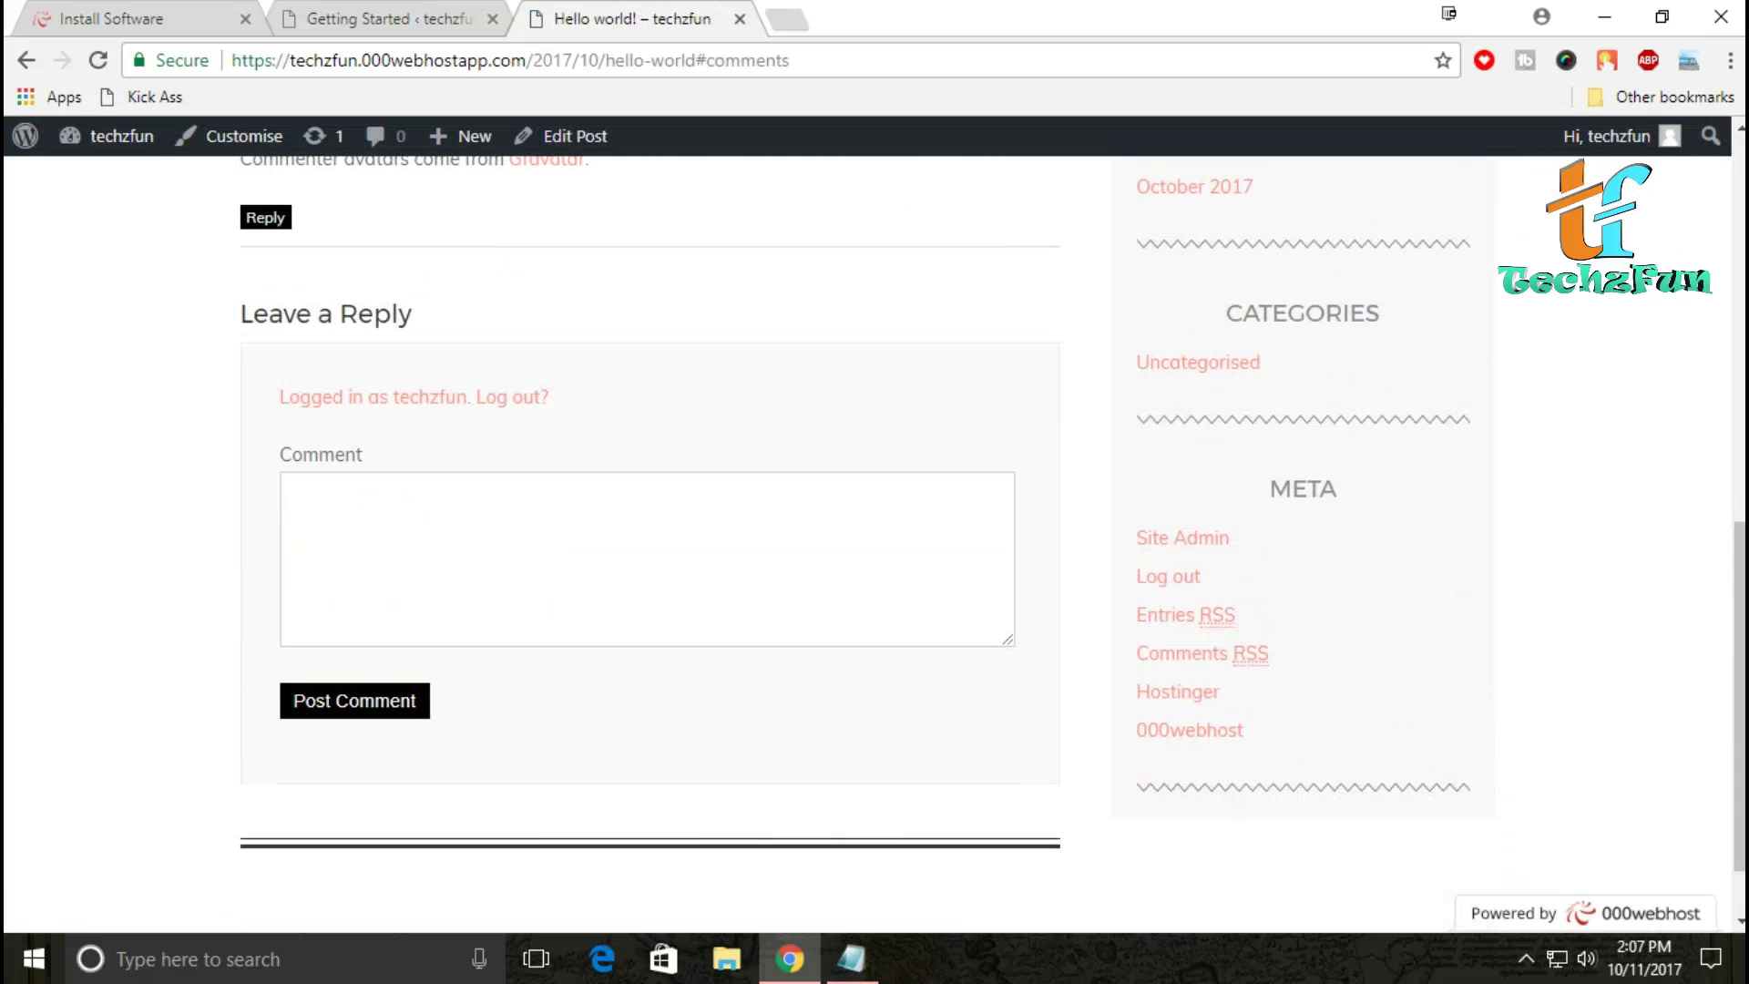
scroll(874, 547, up, 7)
scroll(875, 547, up, 3)
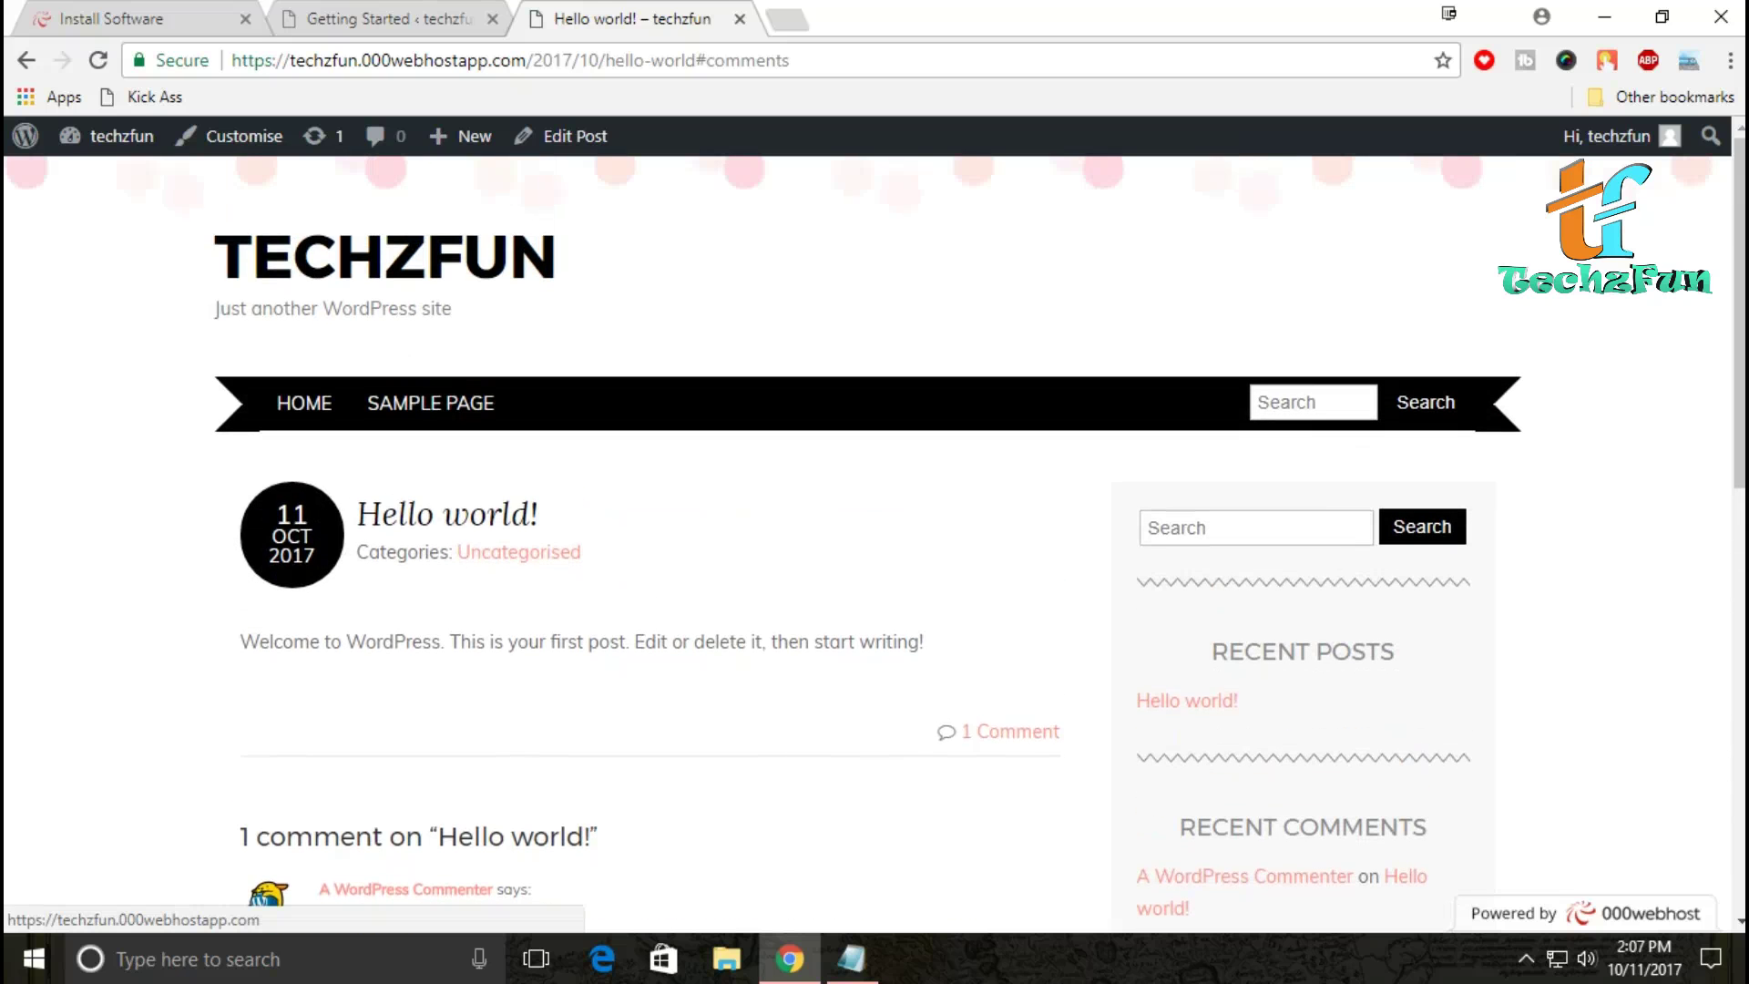
click(233, 136)
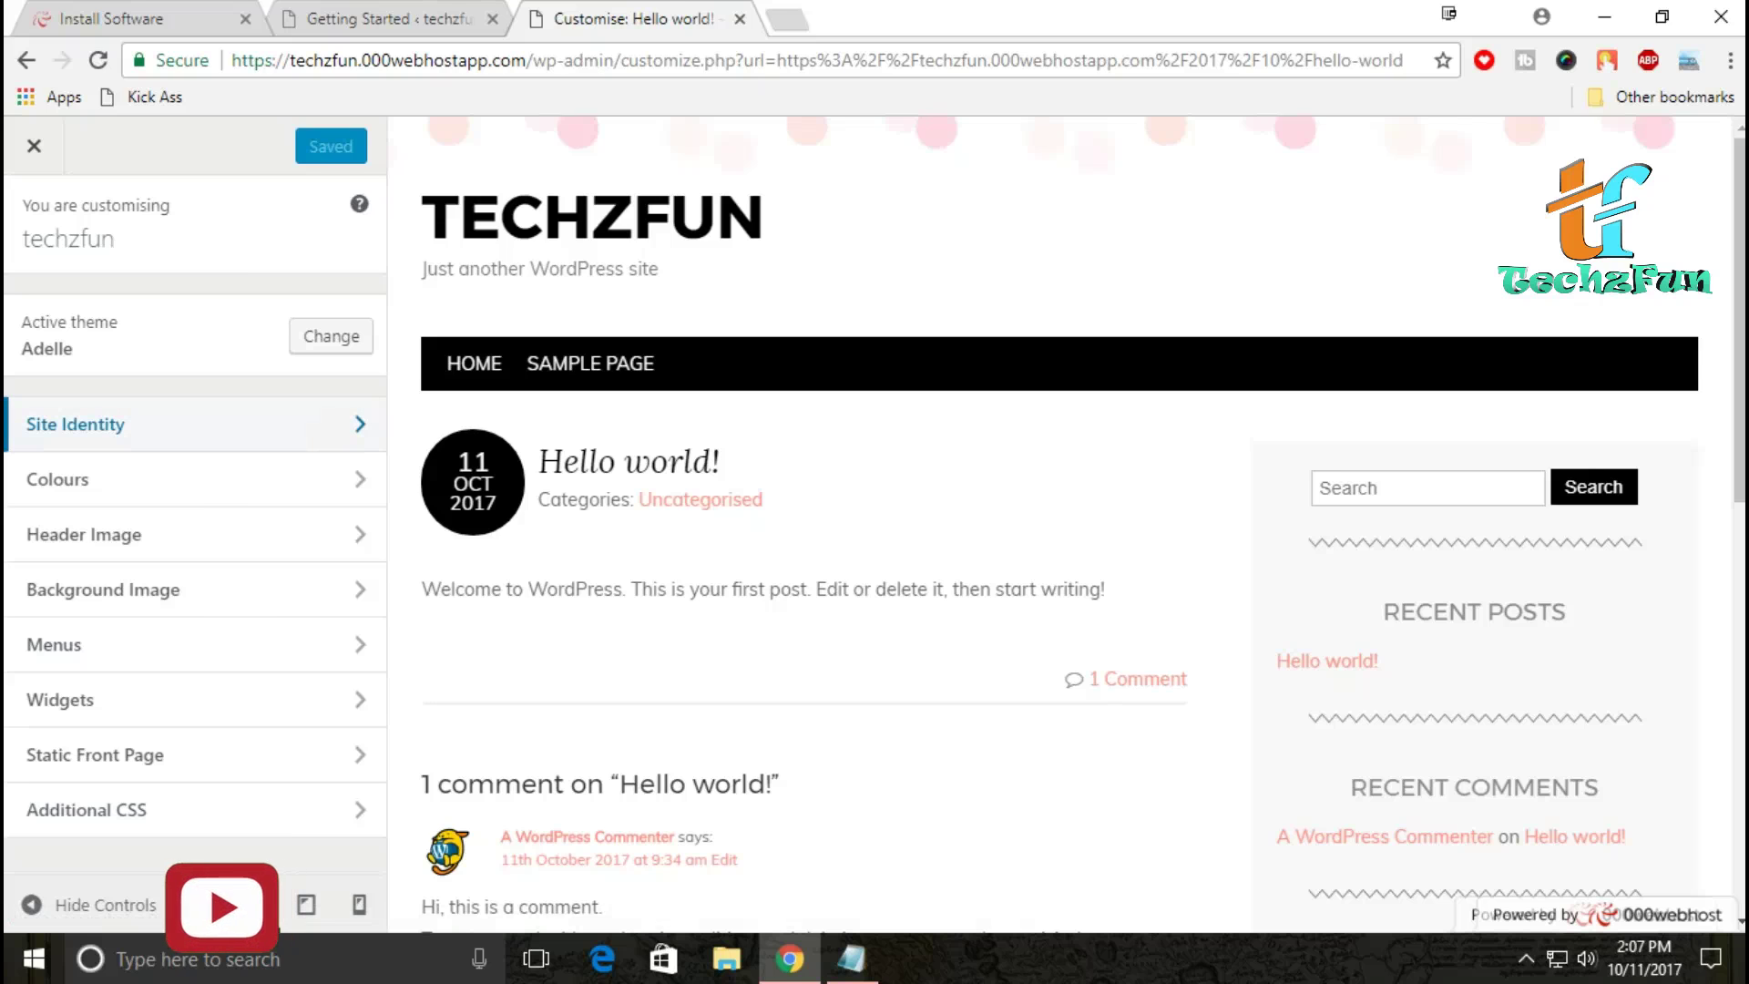
Step: In Site Identity, replace the tagline 'Just another WordPress site' with 'Some thing special'
click(183, 425)
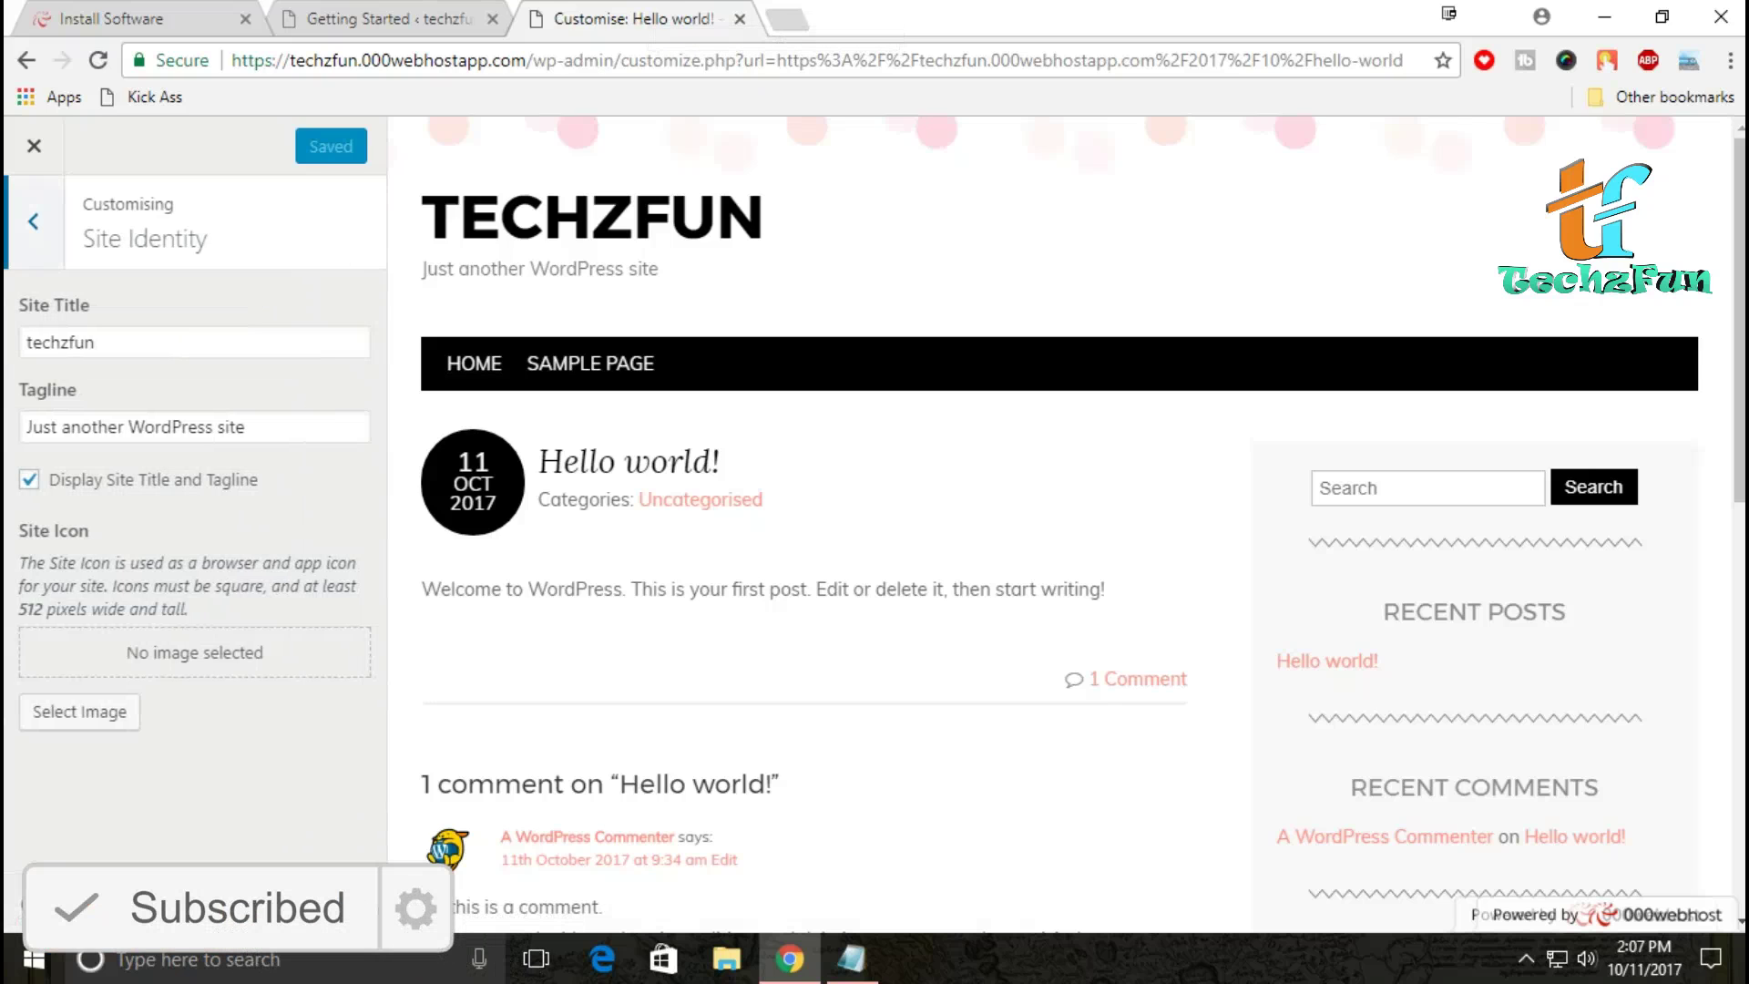
click(246, 426)
key(BackSpace)
key(BackSpace)
key(BackSpace)
key(BackSpace)
key(BackSpace)
key(BackSpace)
key(BackSpace)
key(BackSpace)
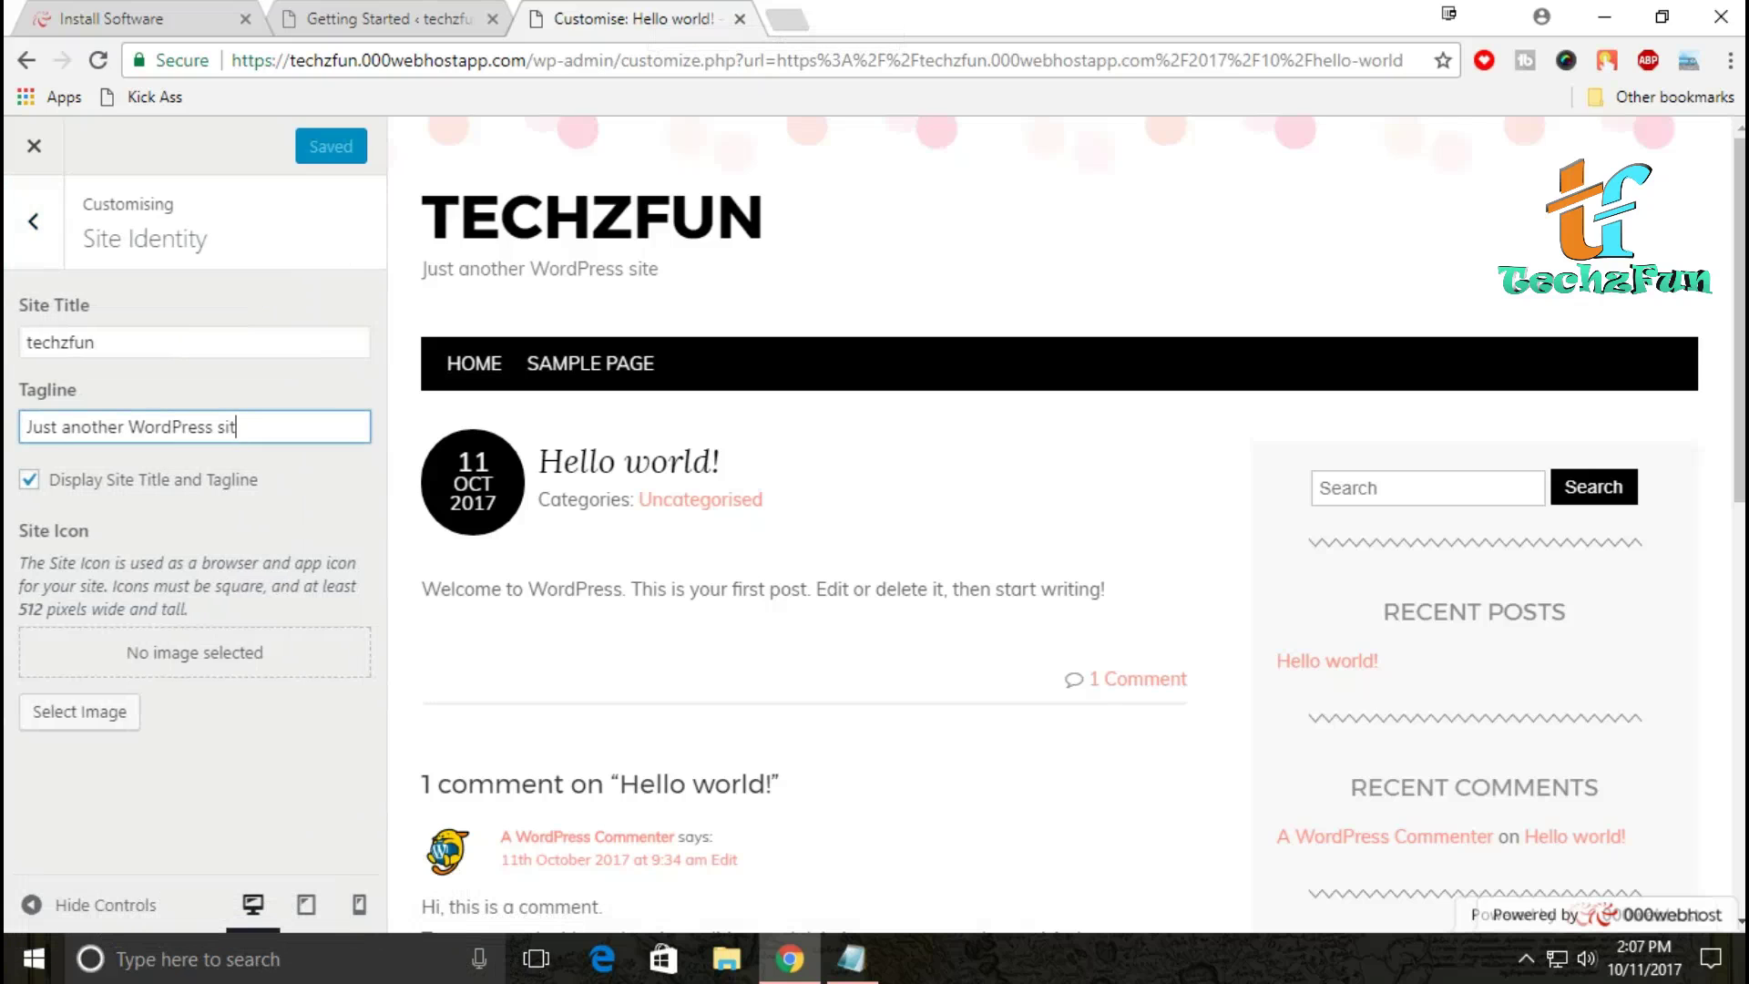
key(BackSpace)
key(BackSpace)
key(BackSpace)
key(BackSpace)
key(BackSpace)
key(BackSpace)
key(BackSpace)
key(BackSpace)
key(BackSpace)
key(BackSpace)
key(BackSpace)
key(BackSpace)
key(BackSpace)
key(BackSpace)
key(BackSpace)
key(BackSpace)
key(BackSpace)
key(BackSpace)
key(BackSpace)
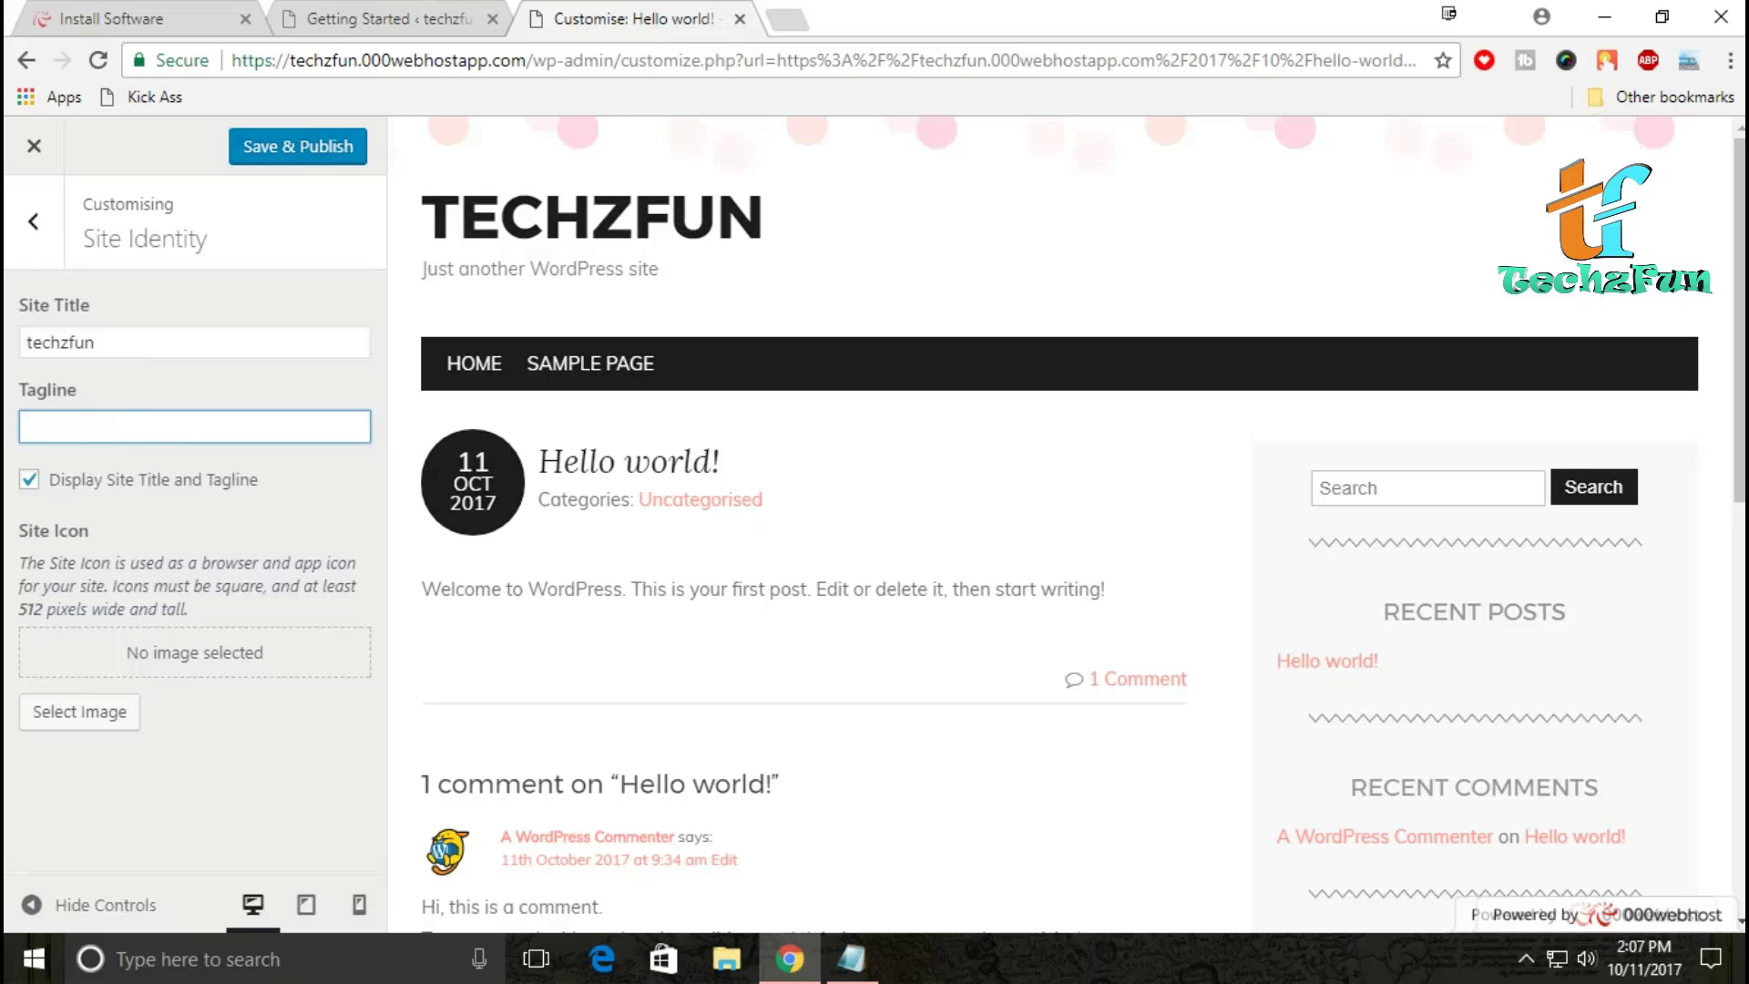
text(S)
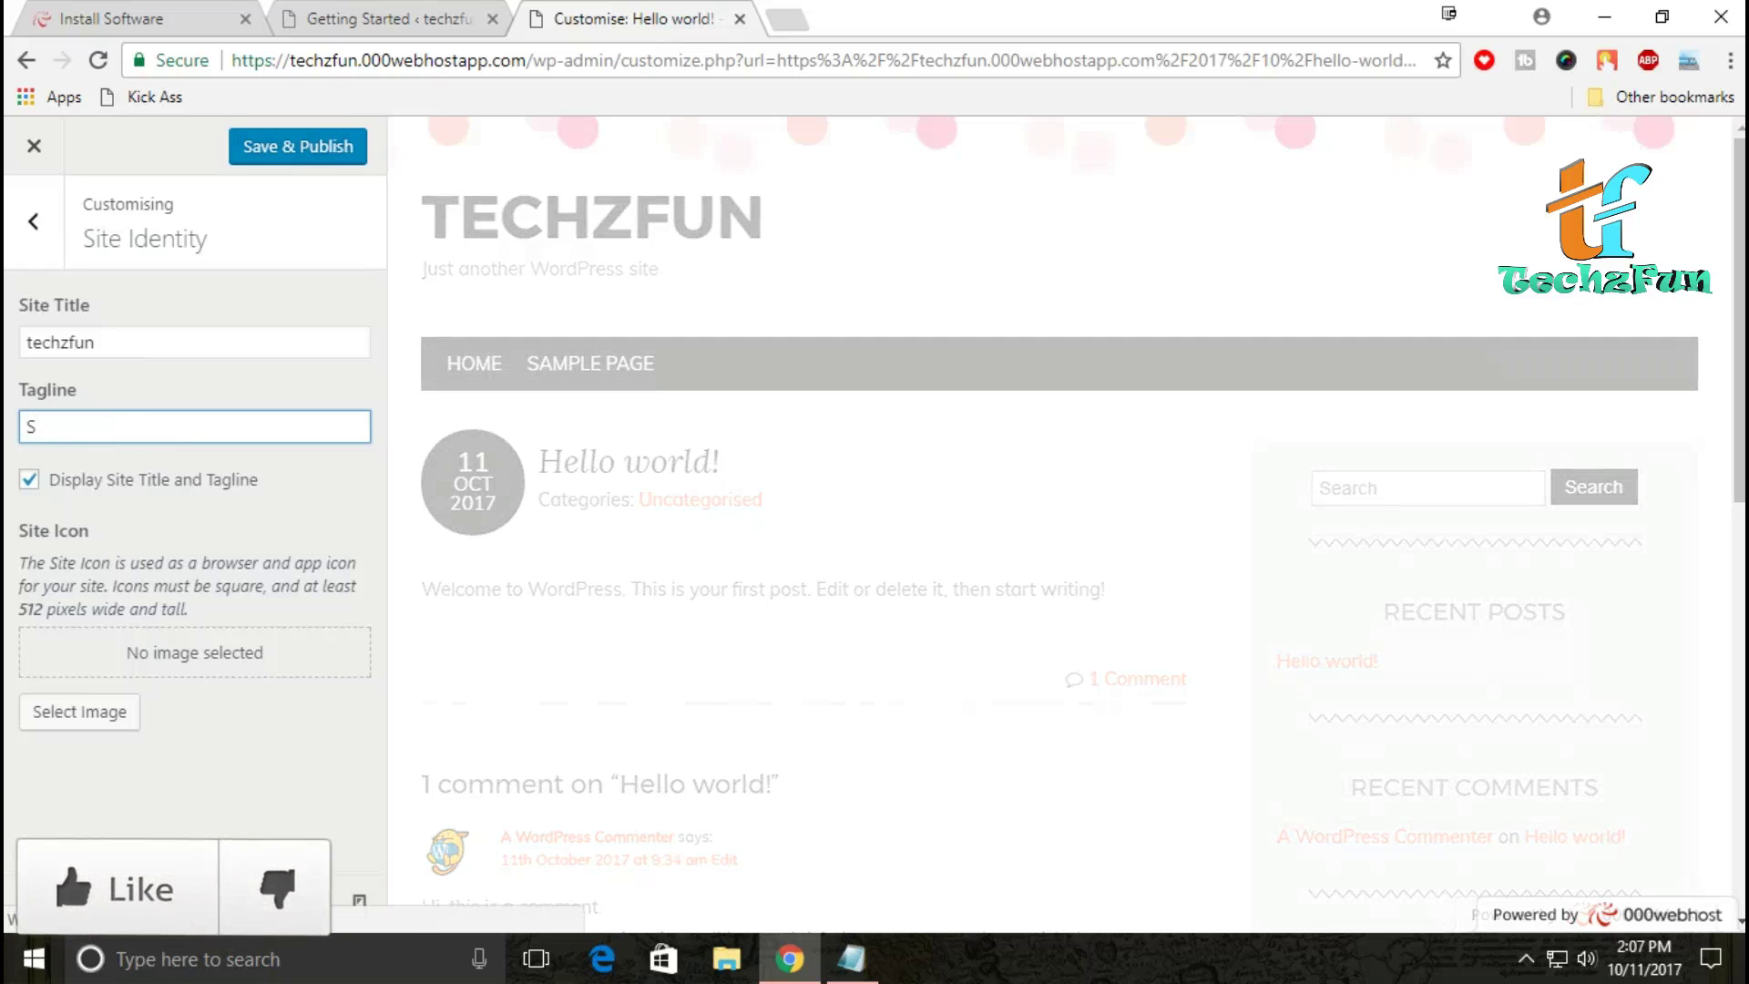
text(ome t)
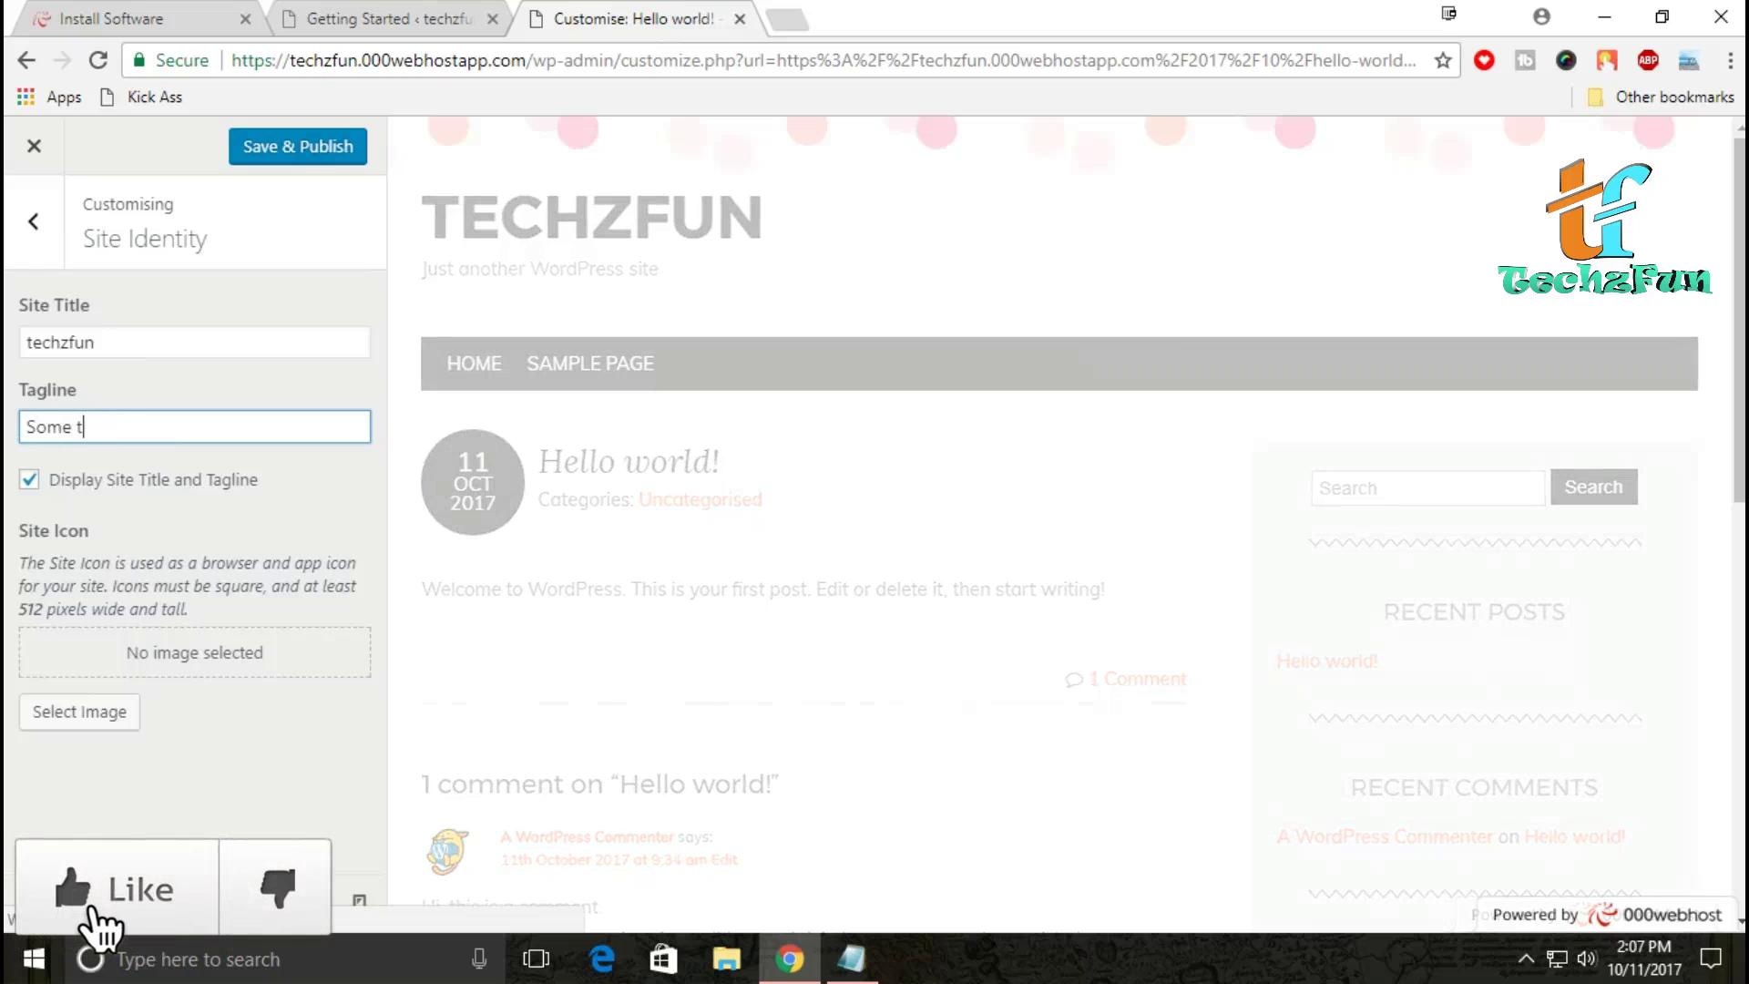
text(hing s)
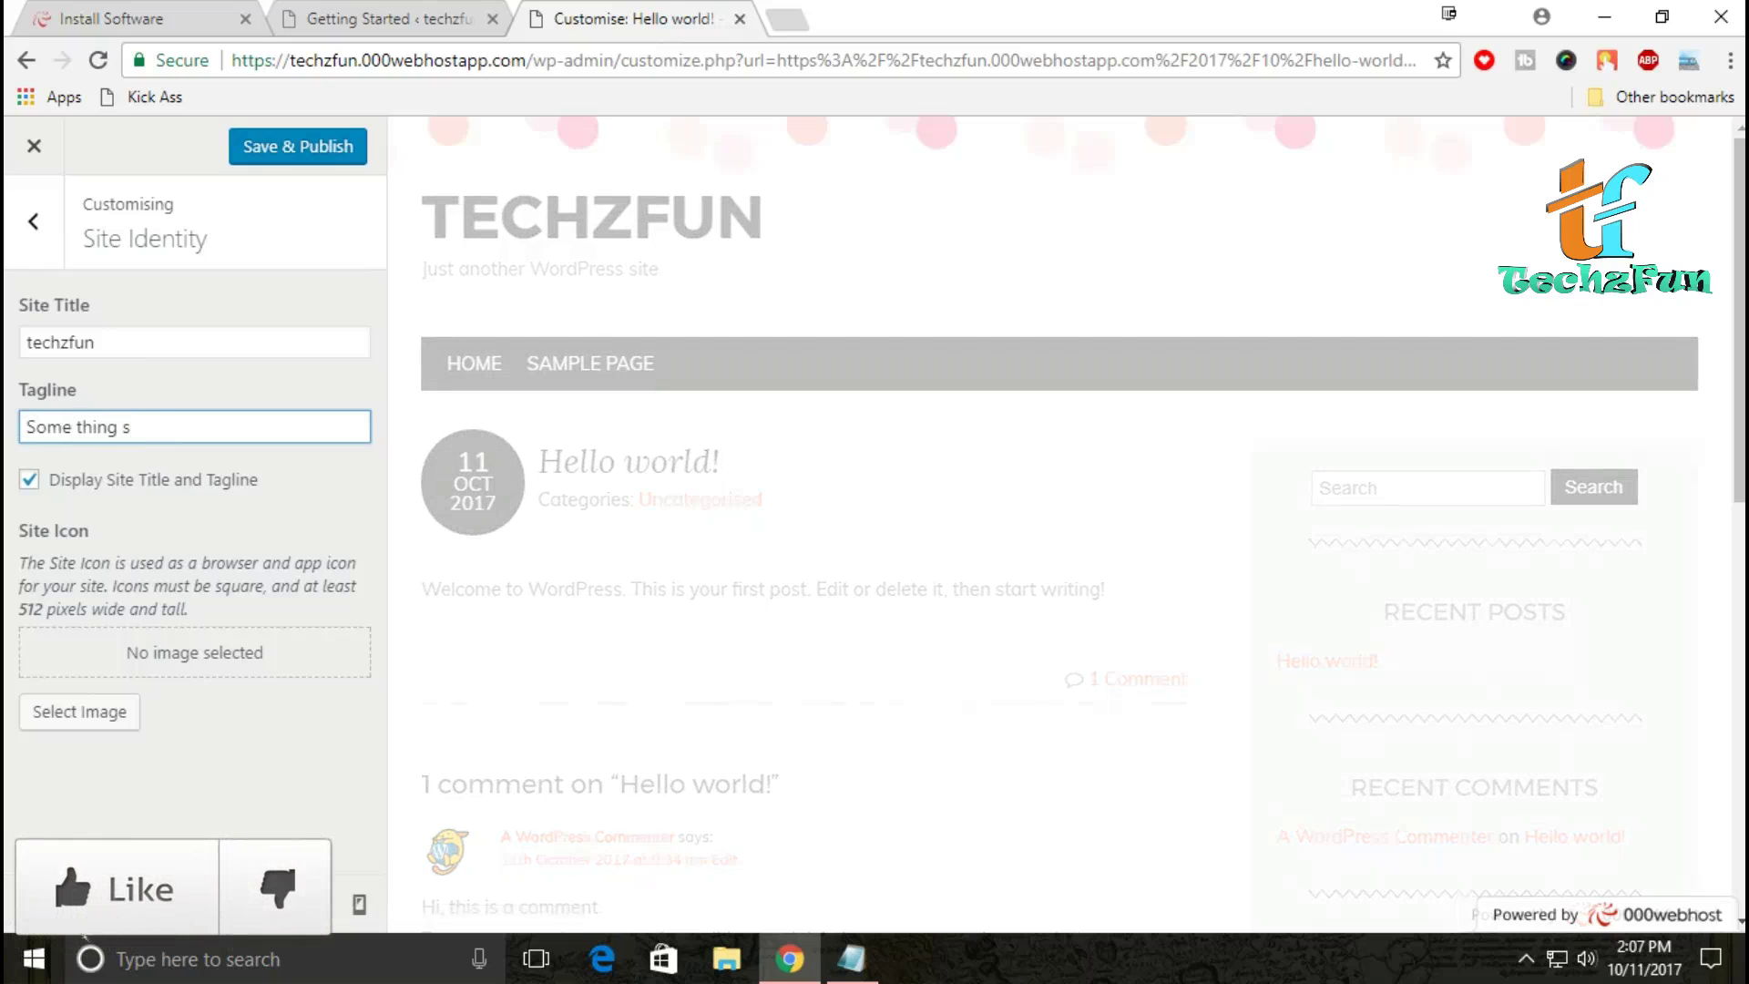
text(pecial)
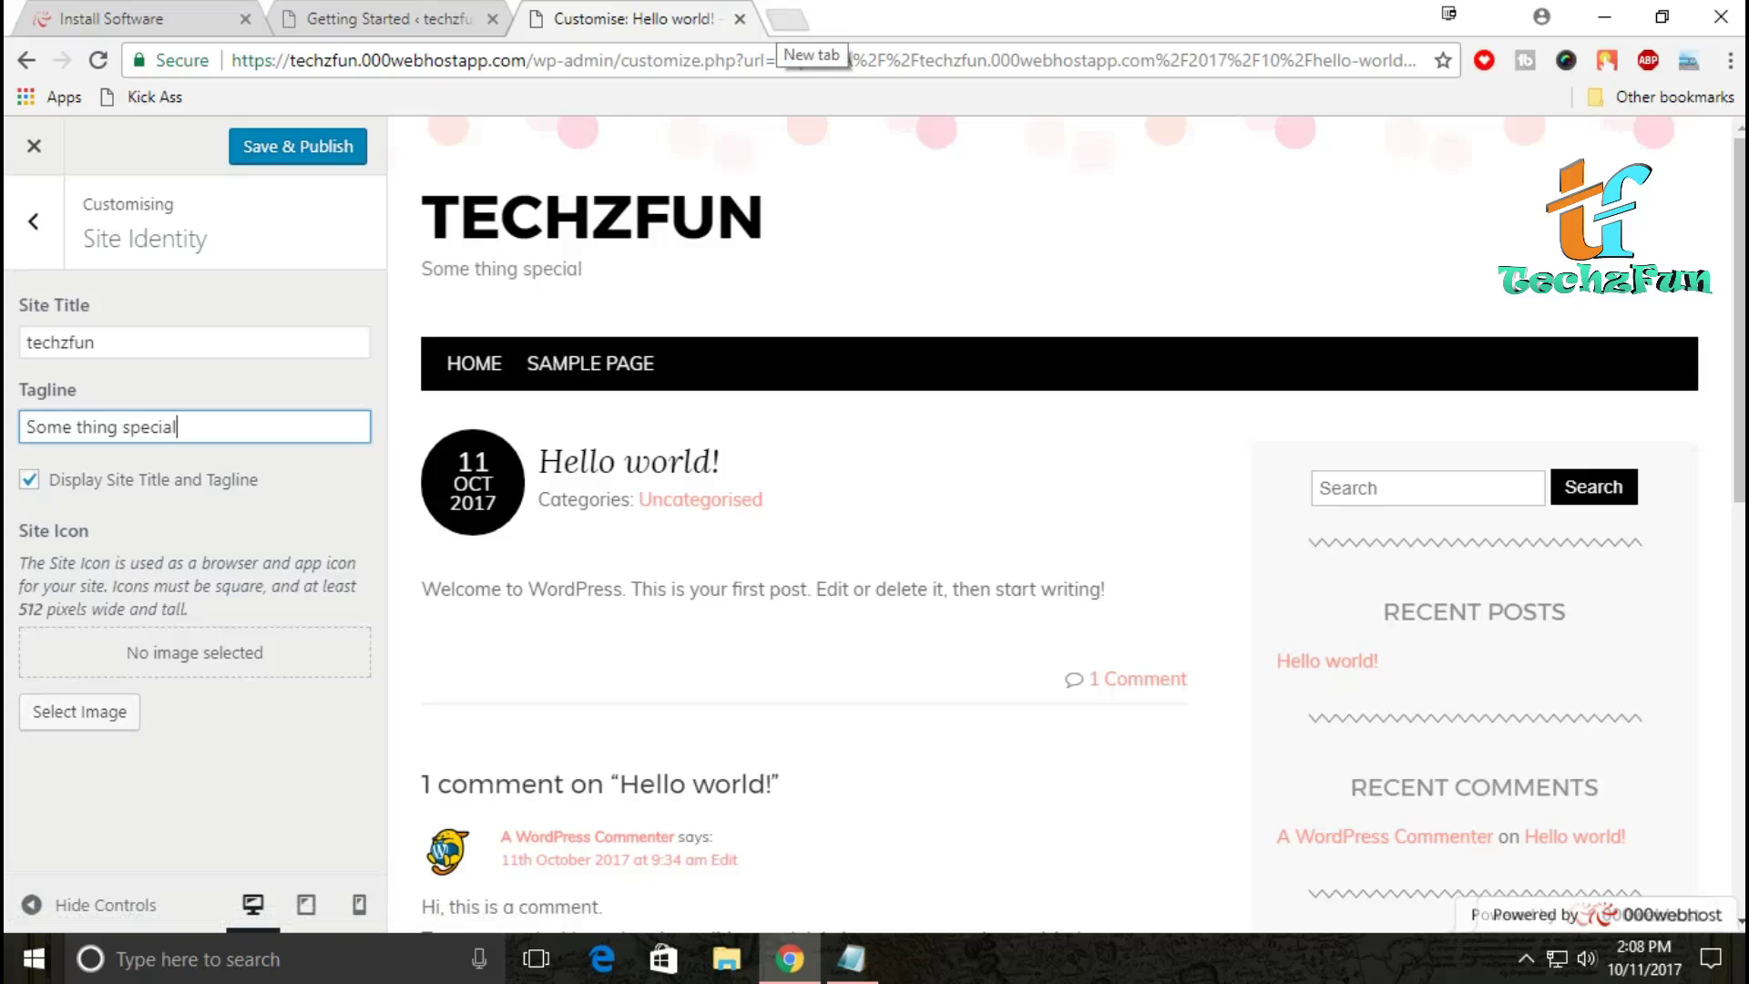
click(787, 19)
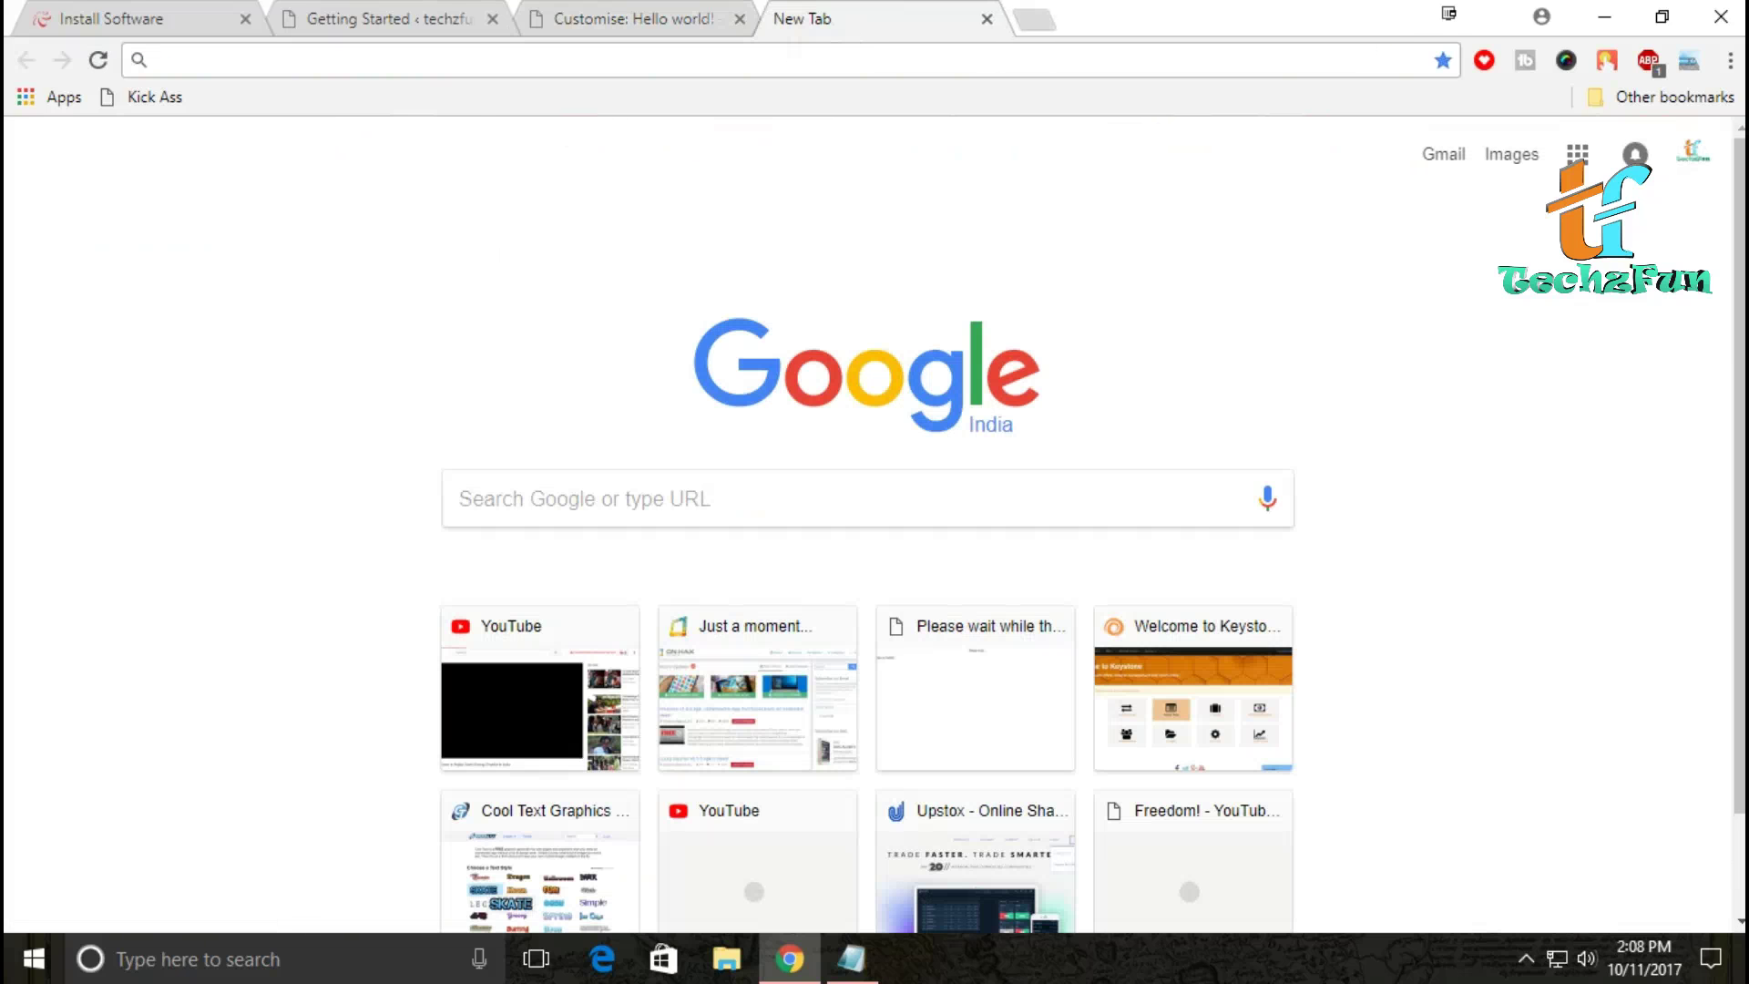
Step: Go to Google and search for 'cooltext'
text(google.com)
key(Return)
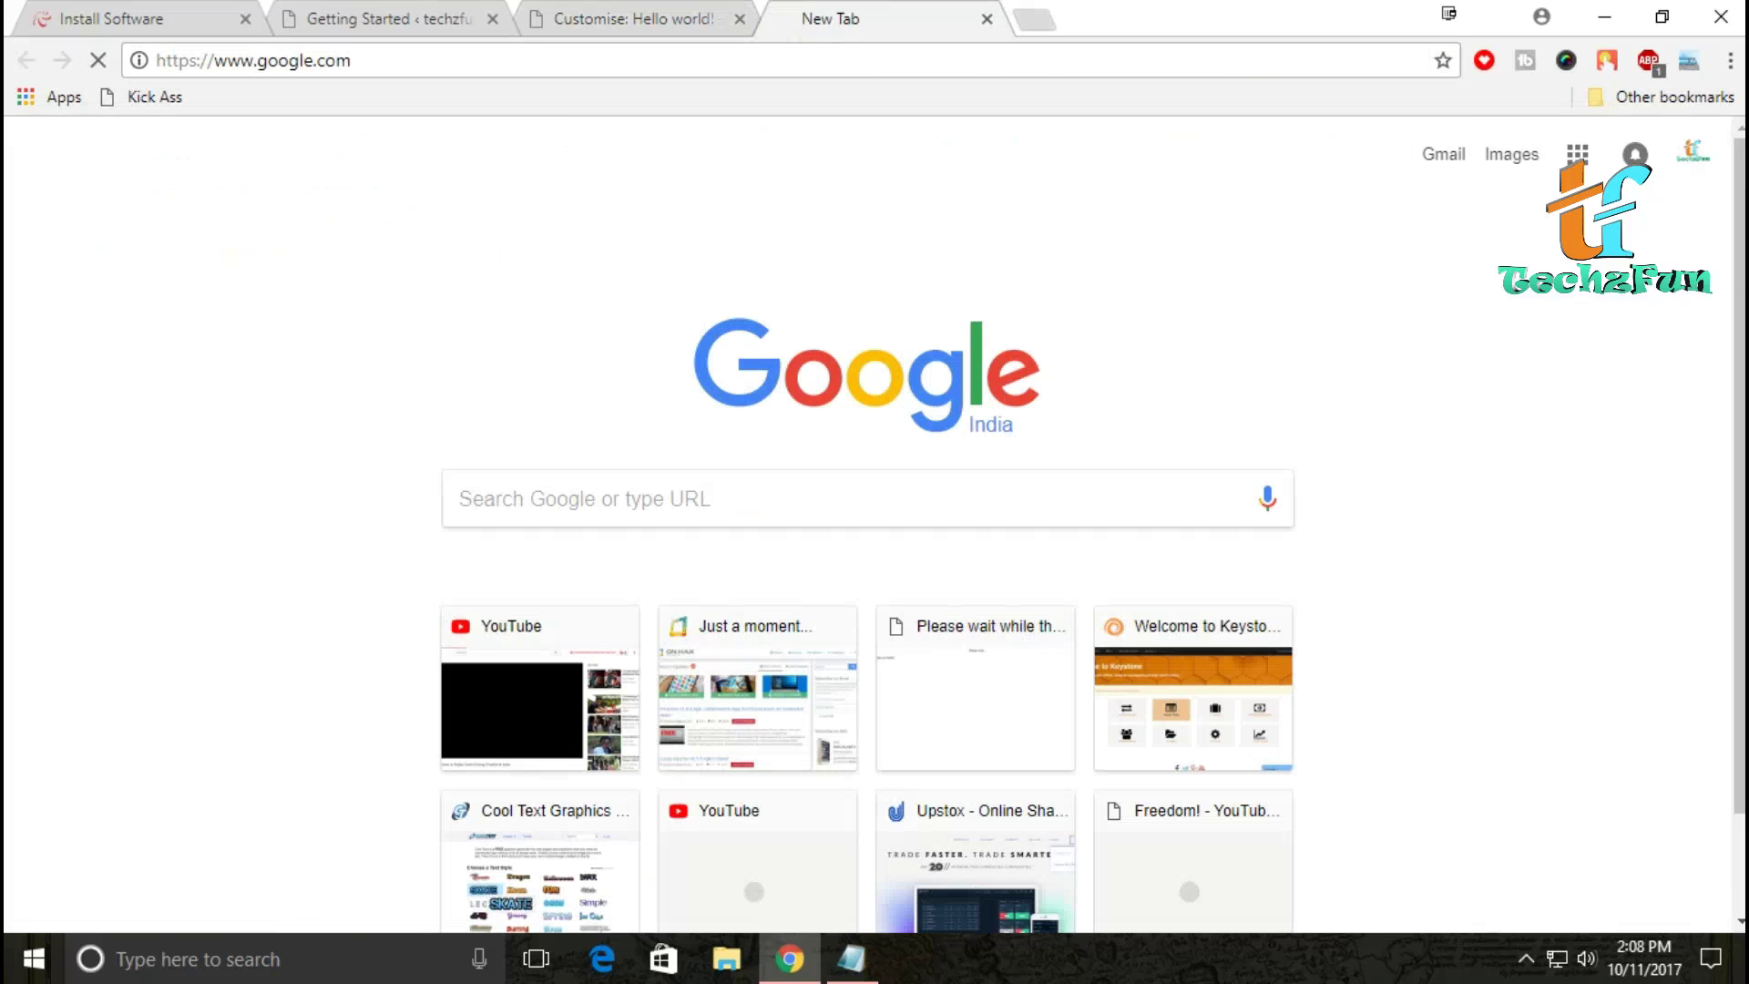
text(c)
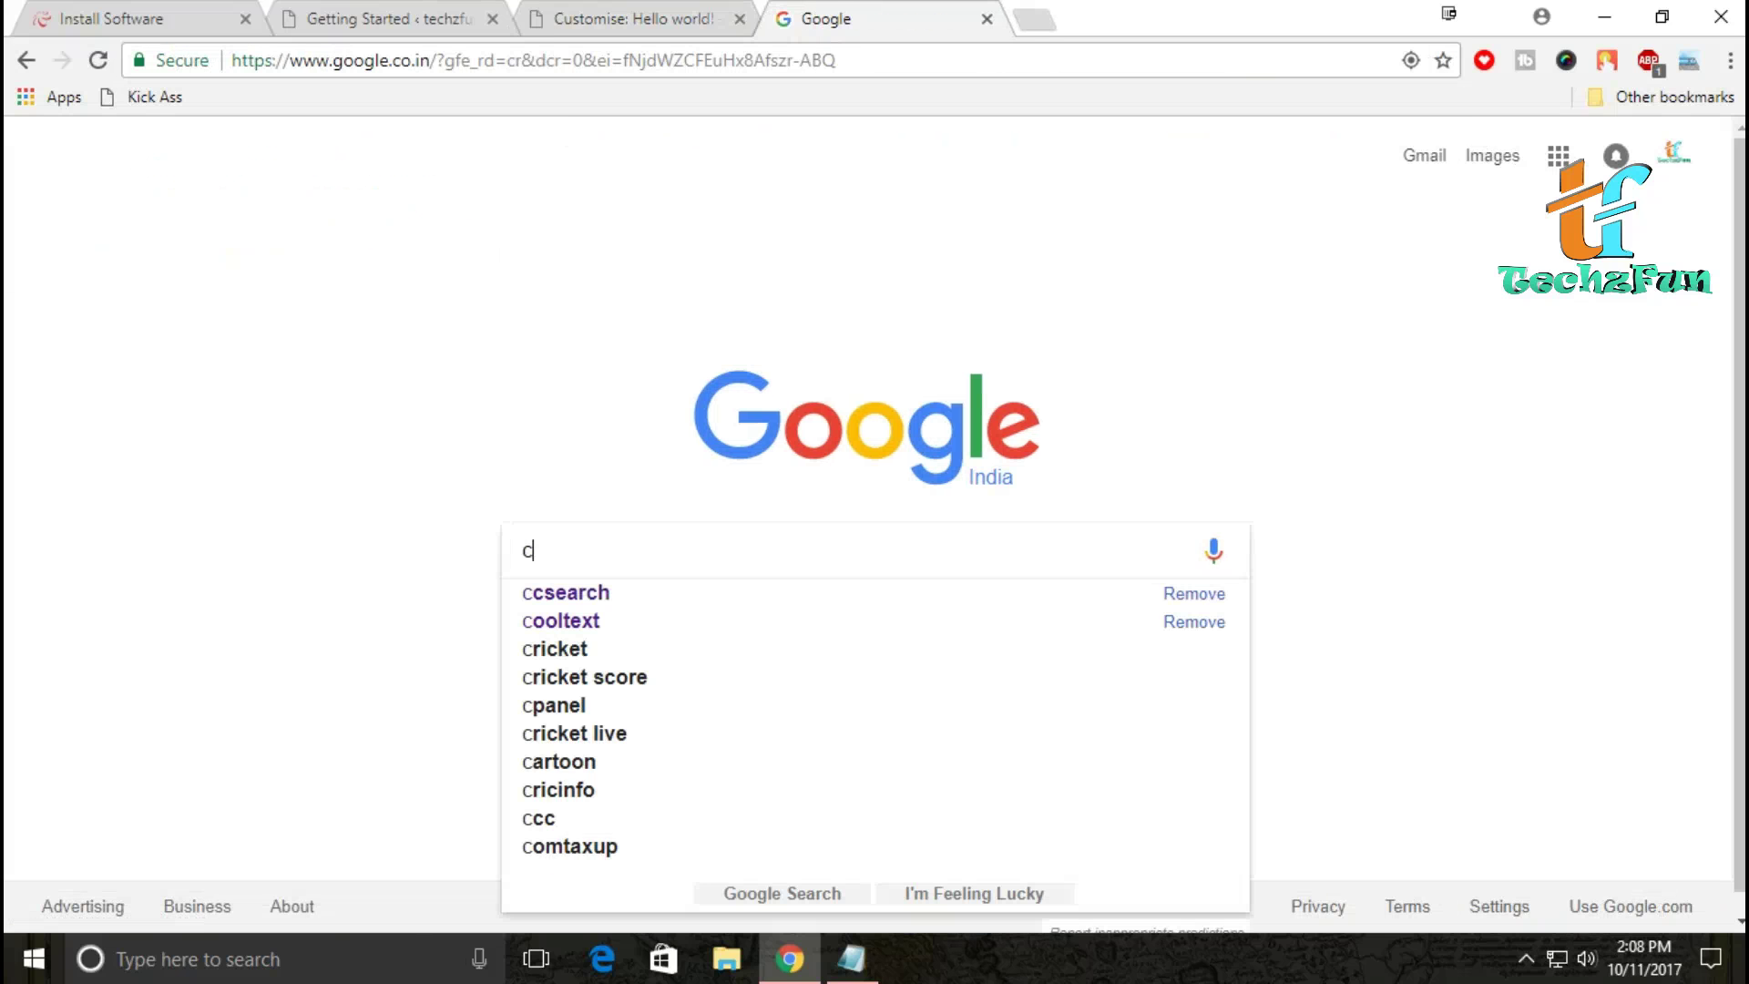
text(ooltext)
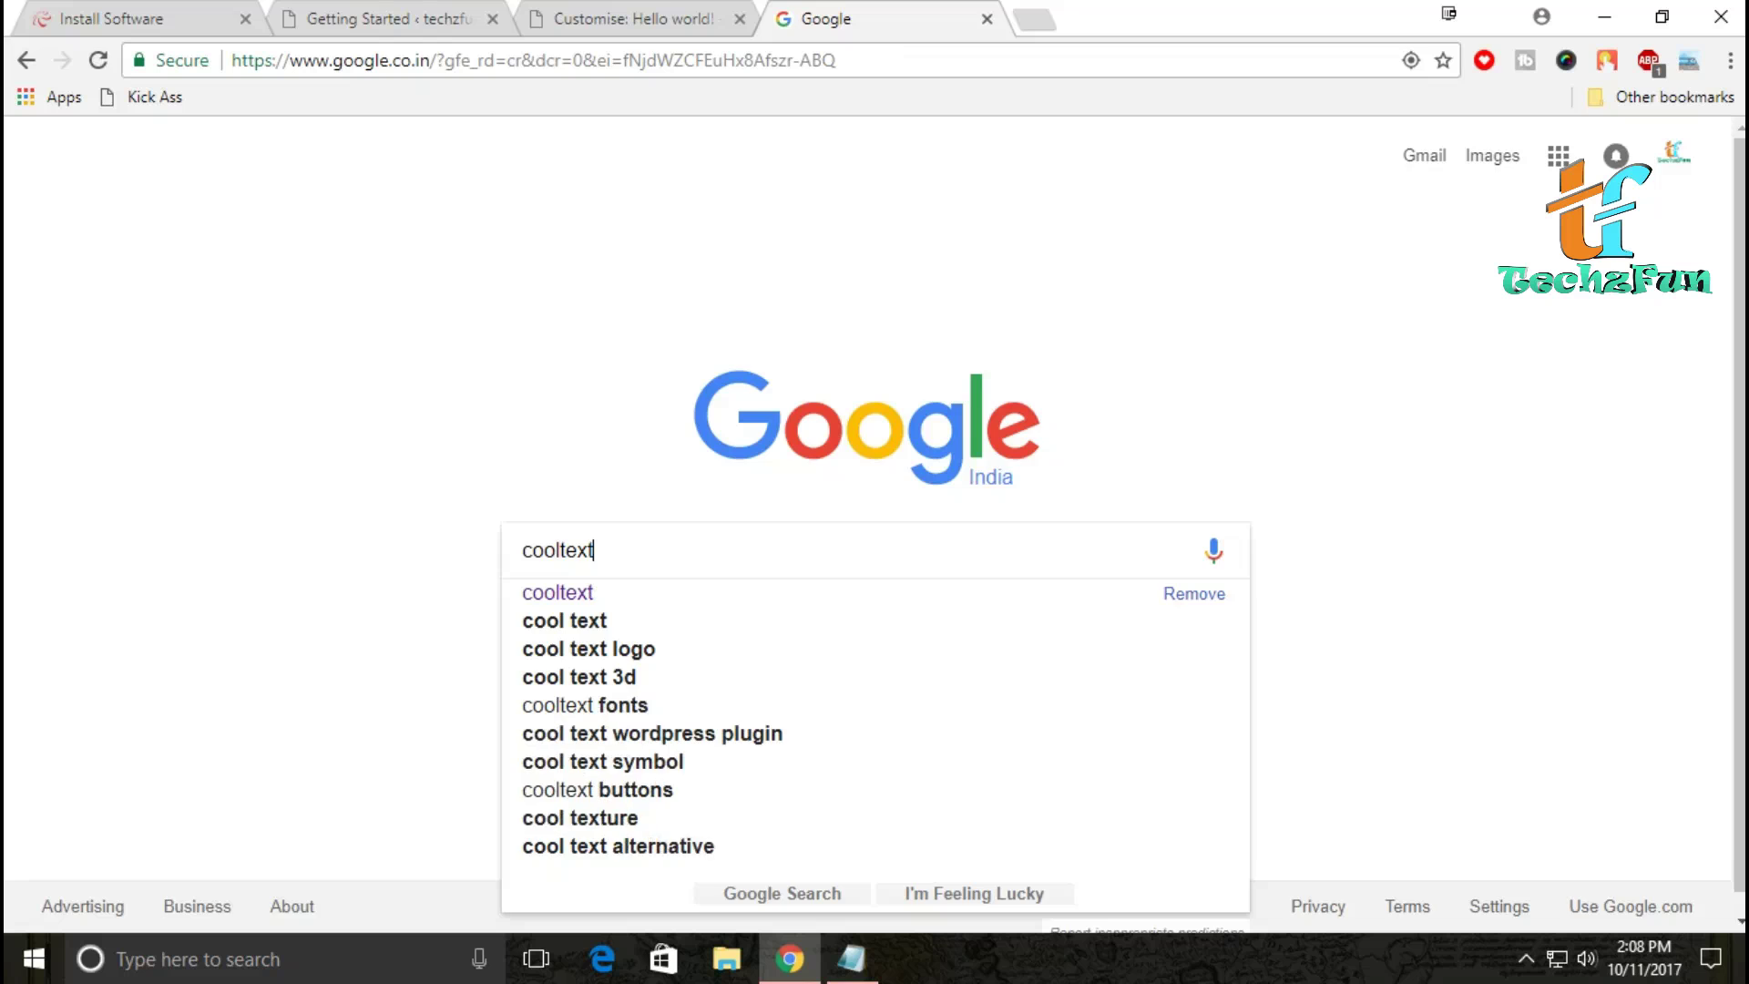
key(Return)
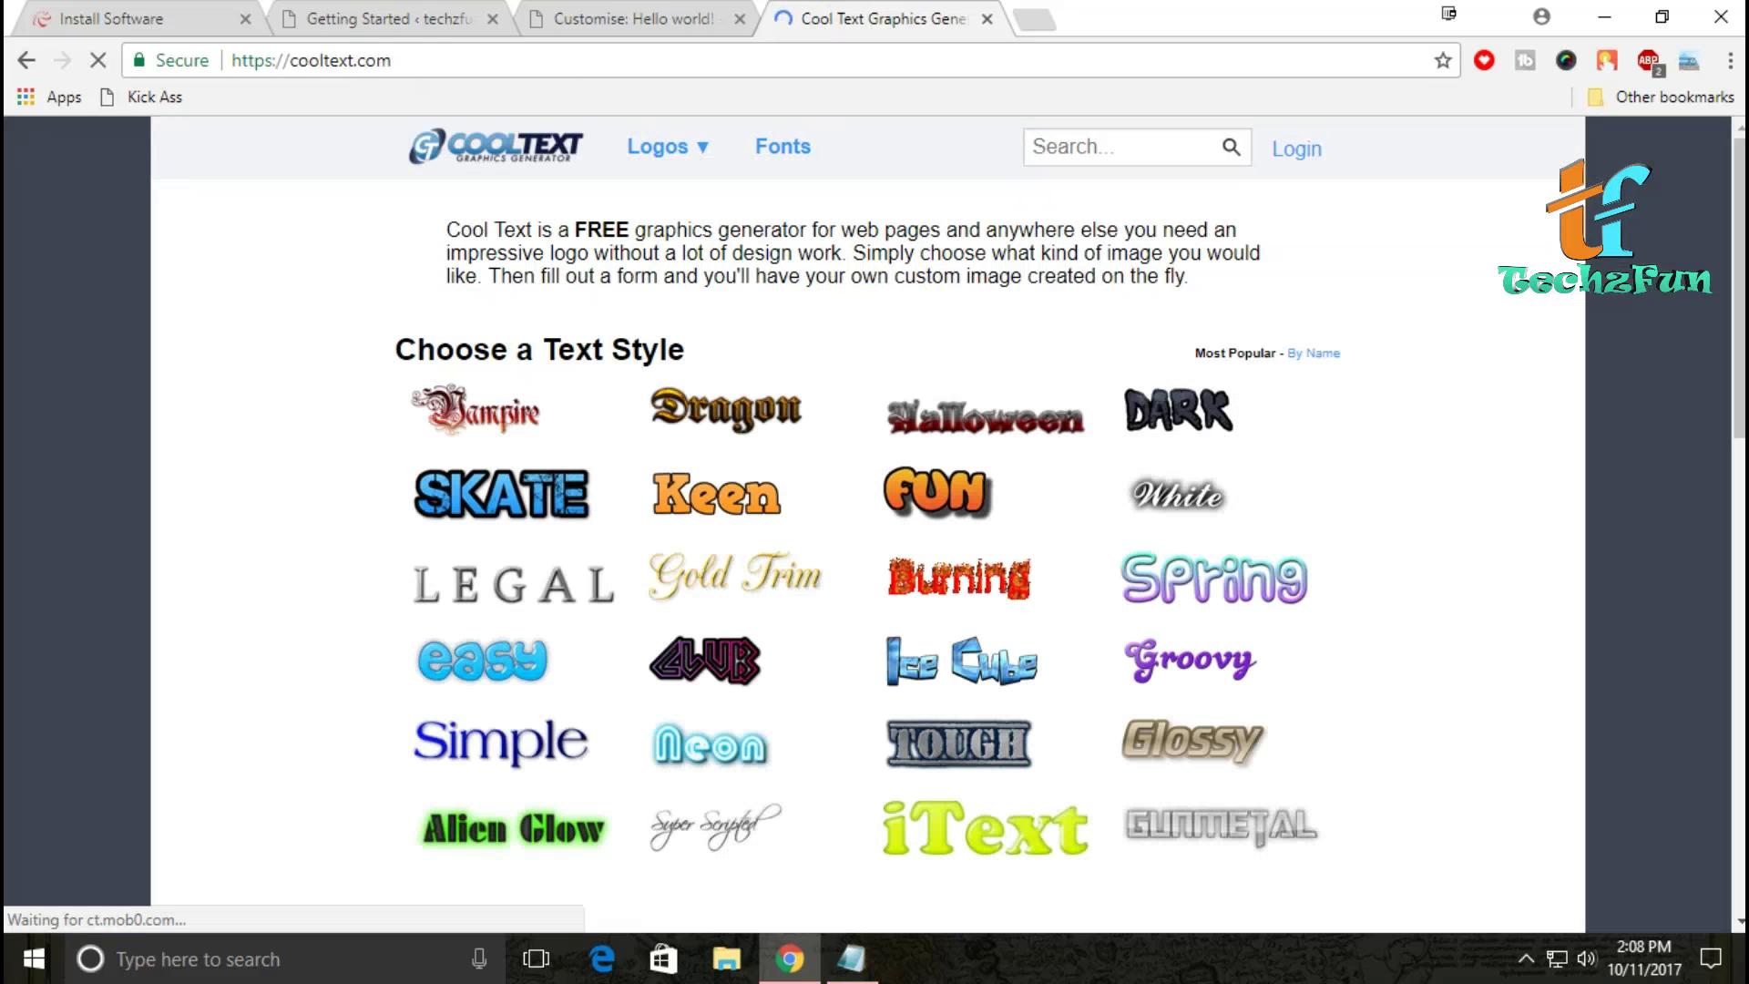
Step: Generate an Ice Cube-style 'TechzFun' logo in Cool Text and download it as a PNG
click(962, 661)
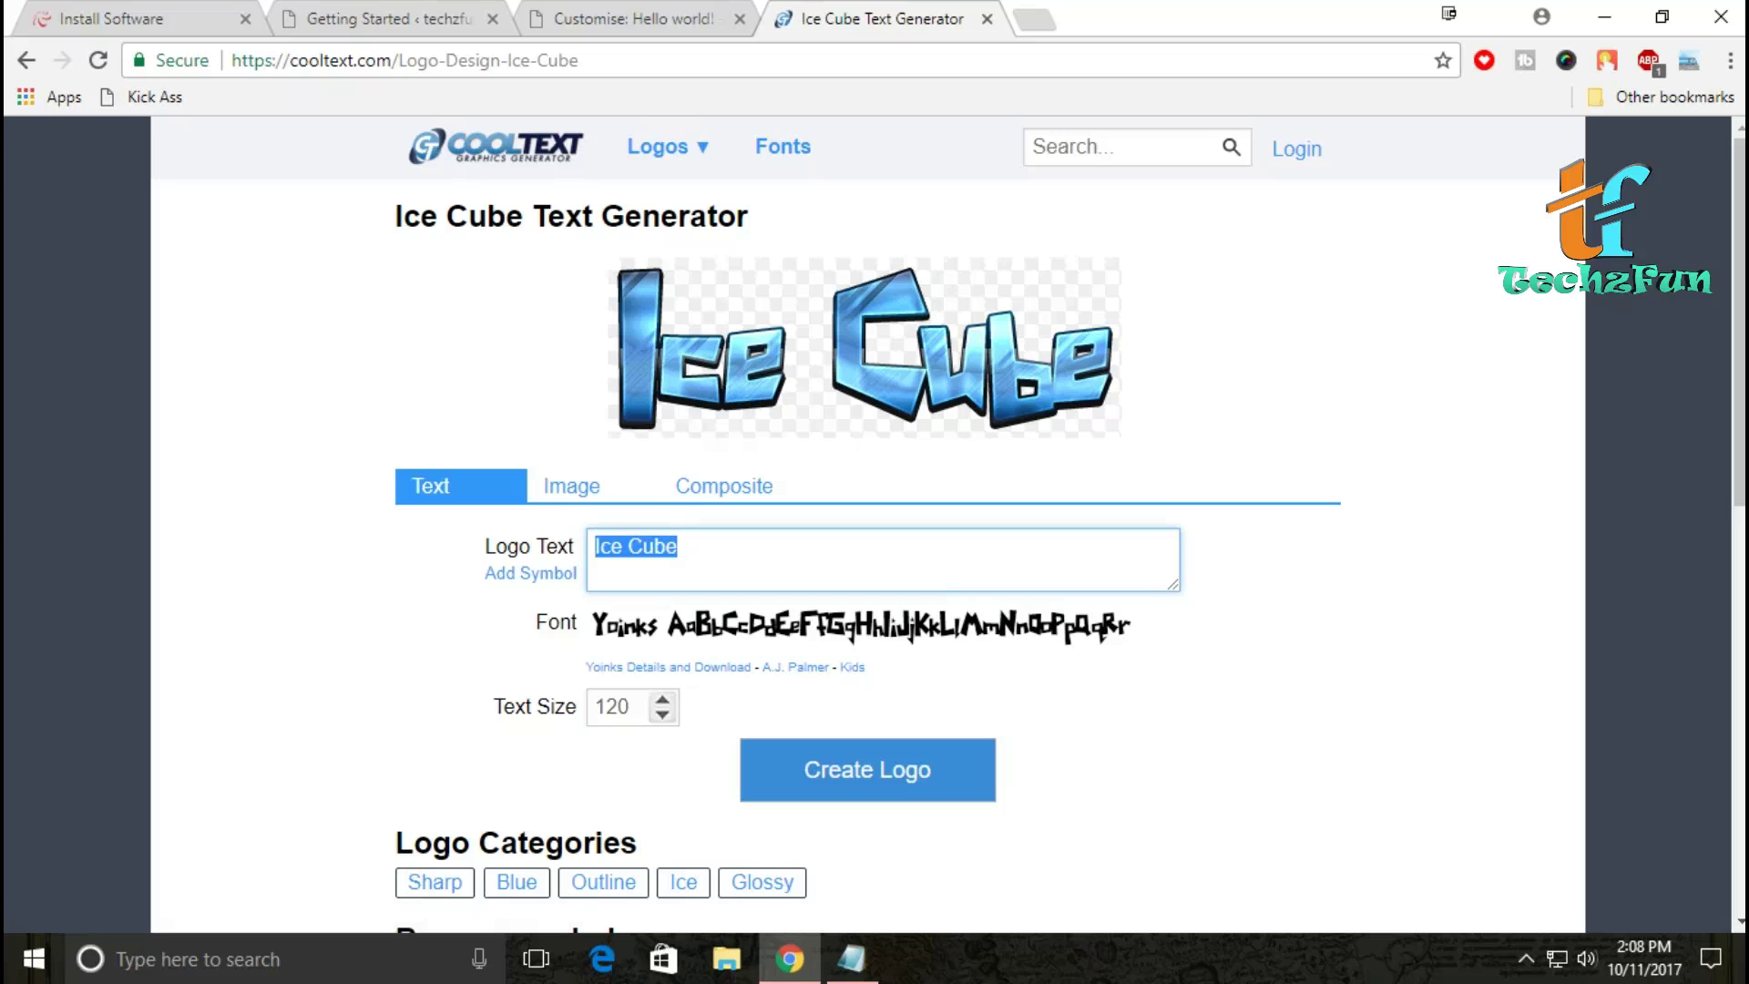
text(Techz)
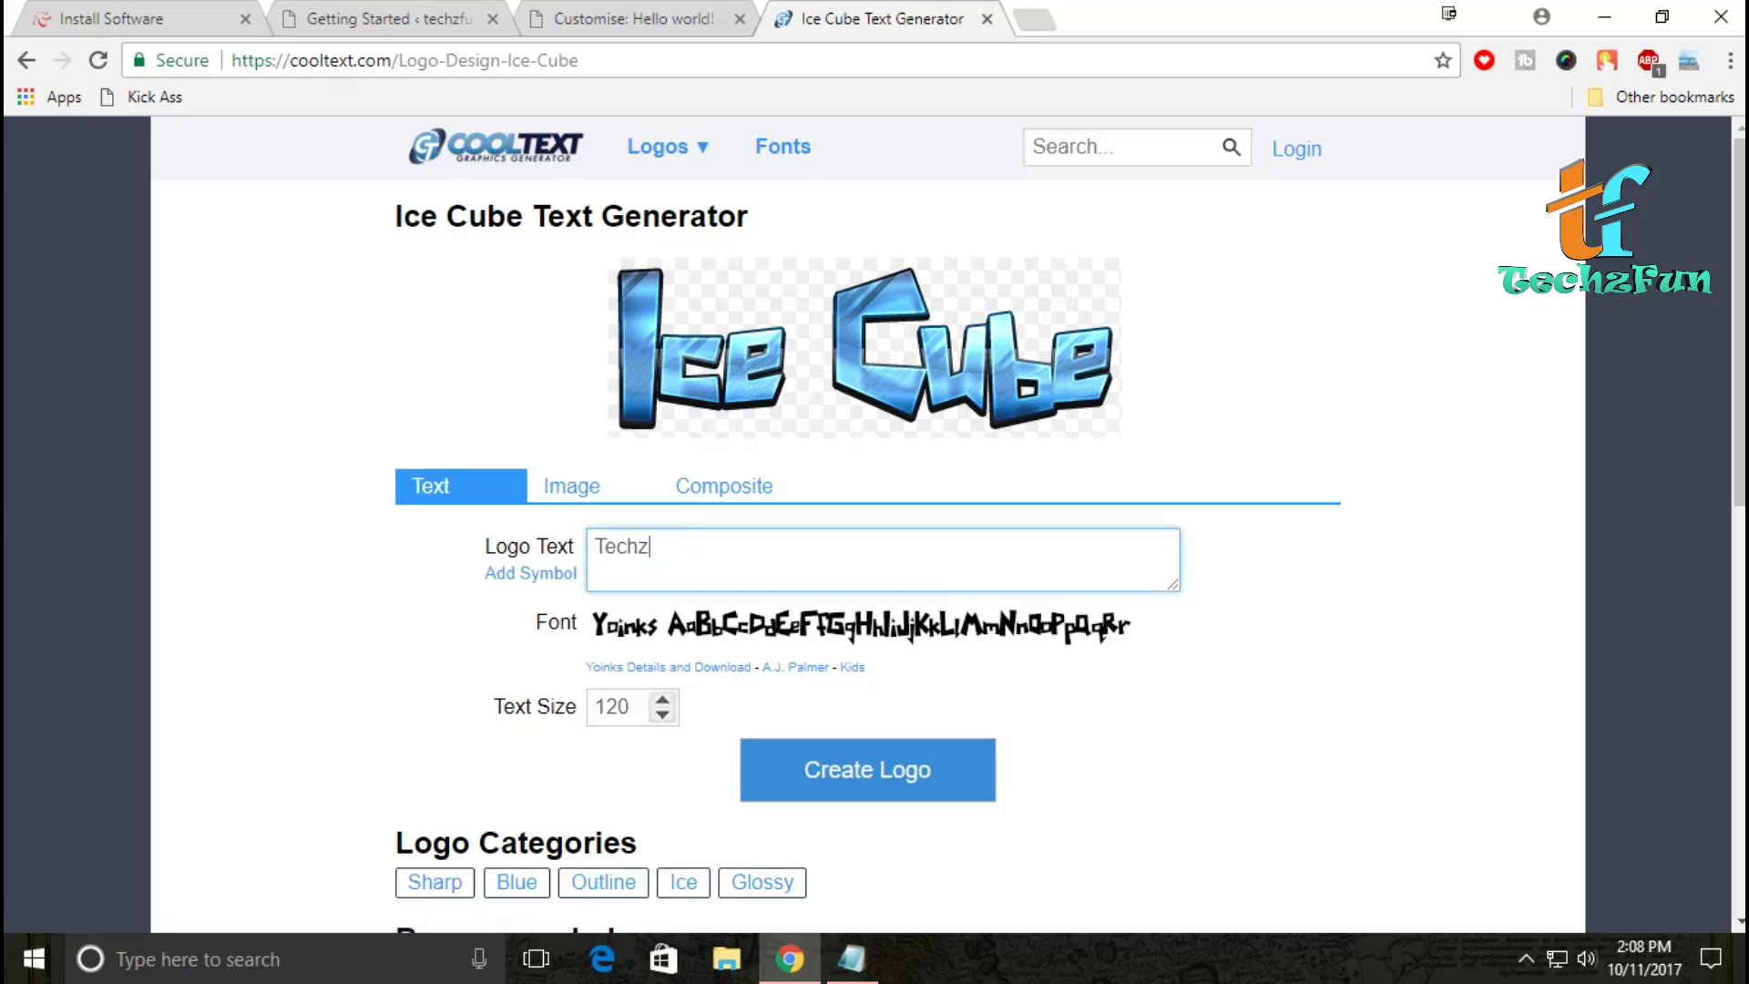
text(Fun)
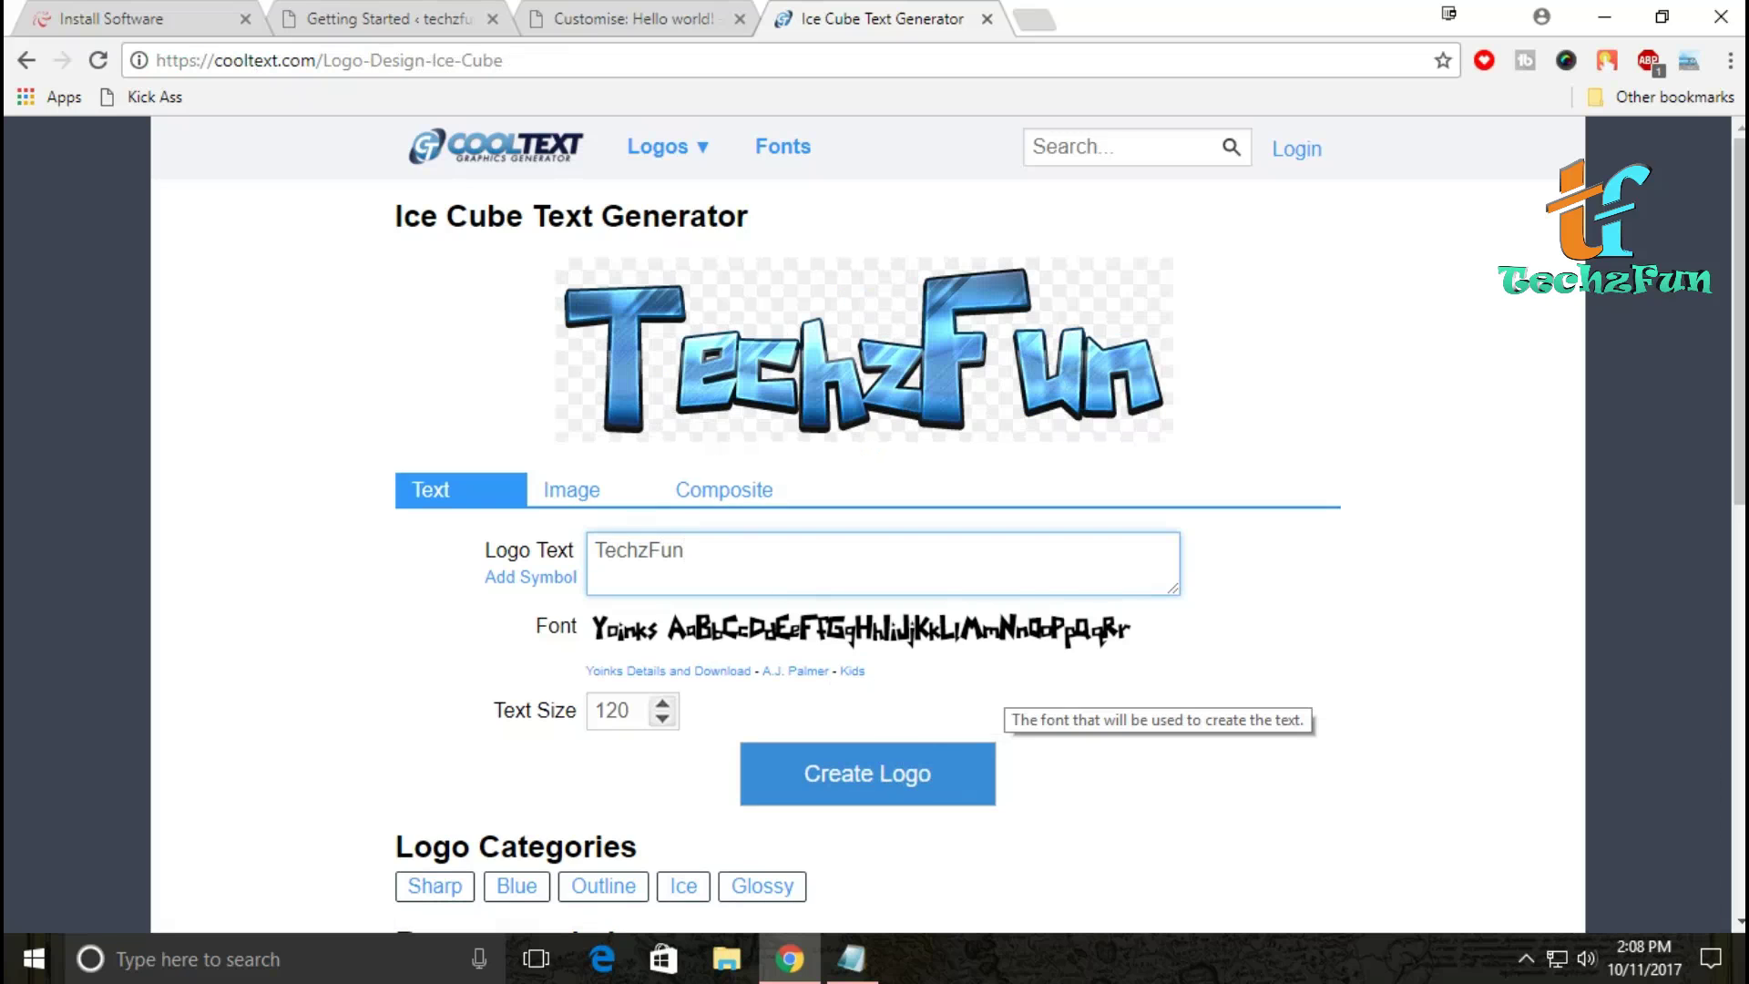
click(868, 774)
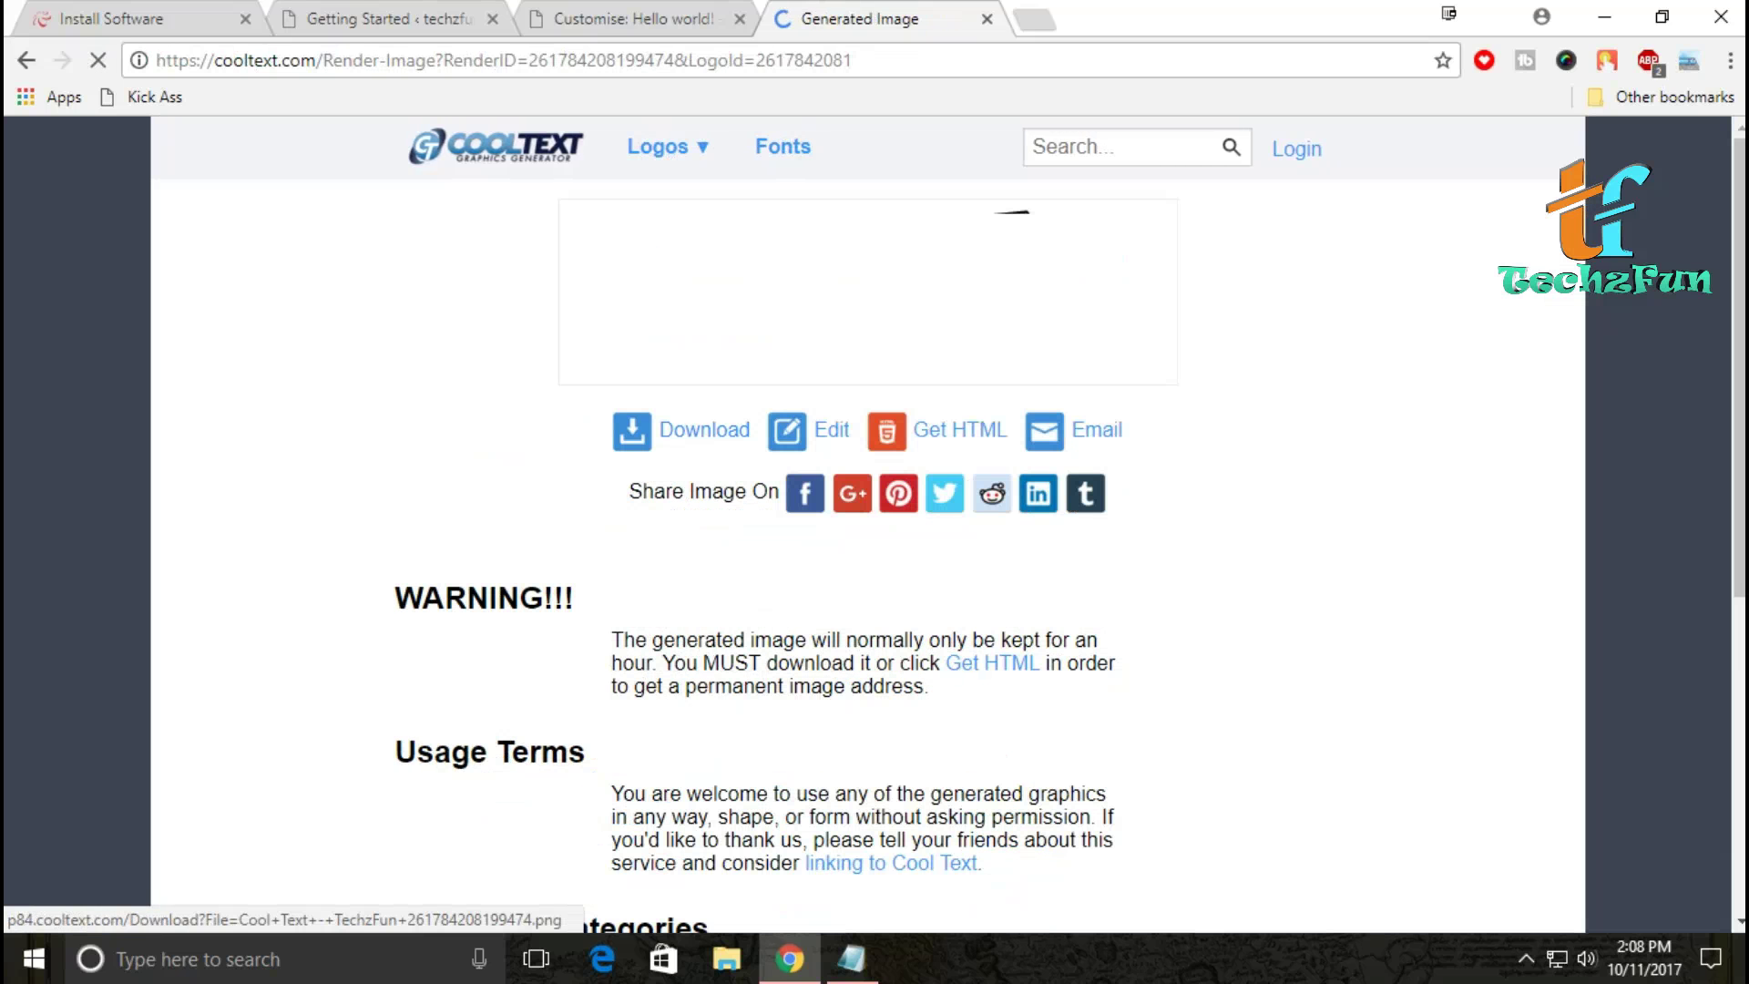
click(705, 430)
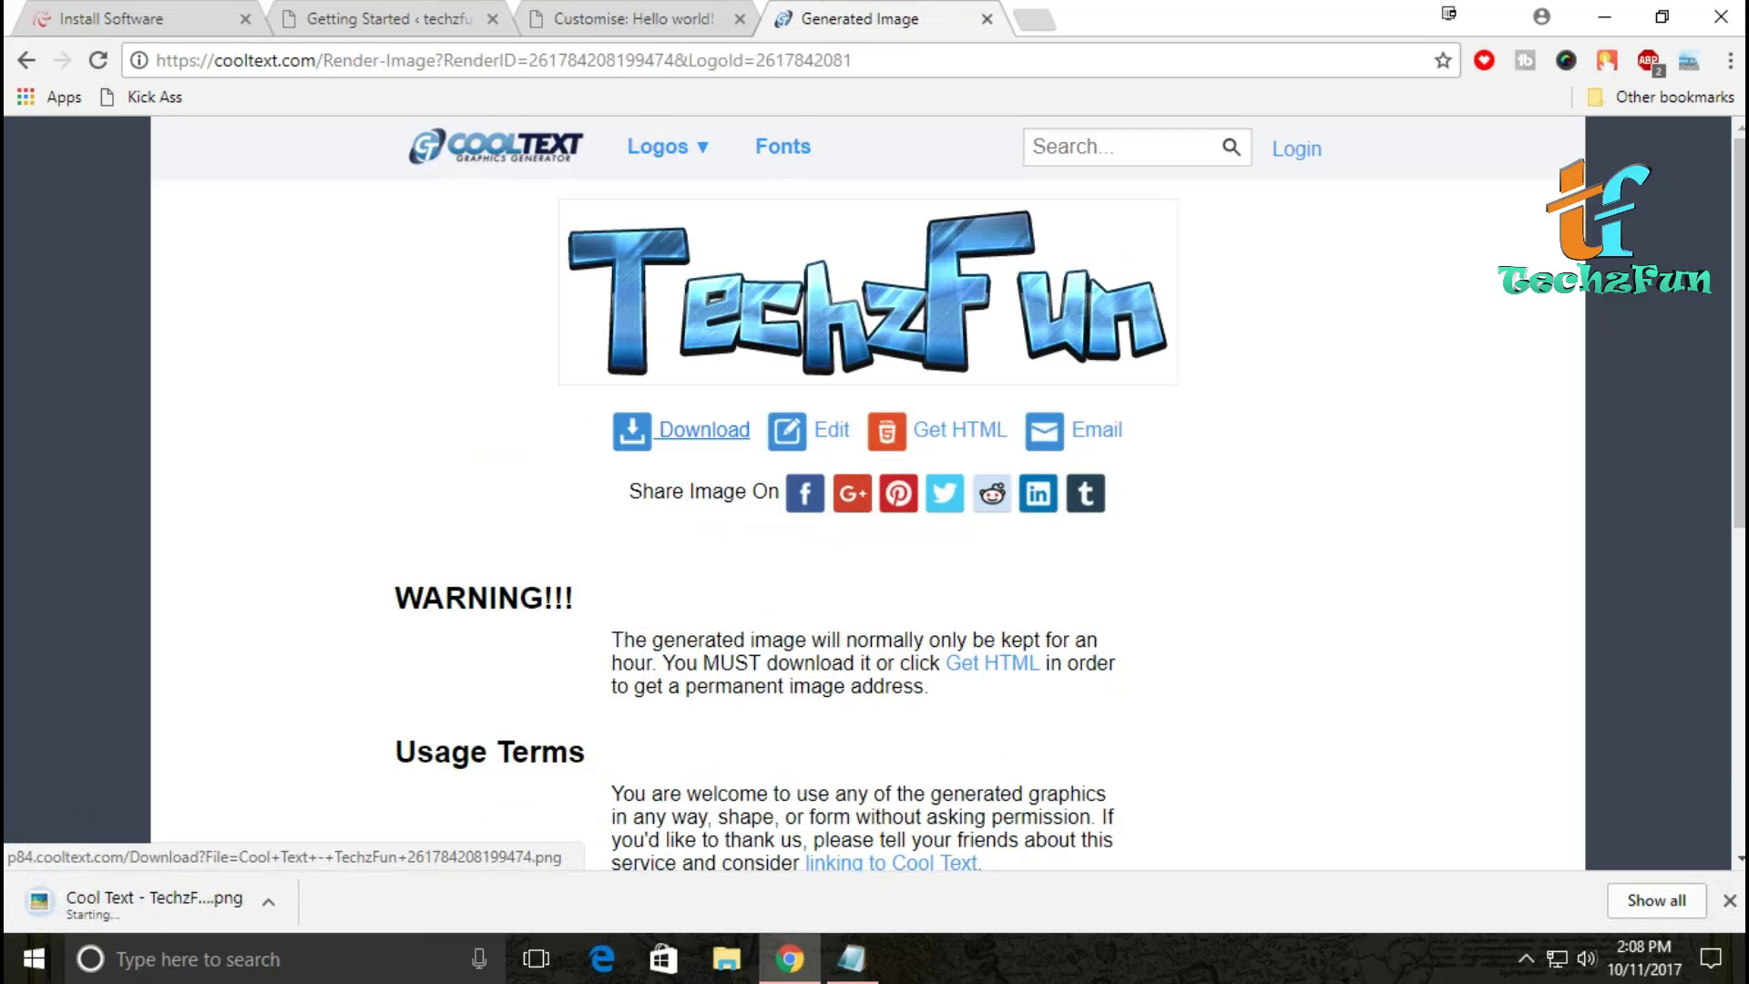
key(ctrl+shift+Tab)
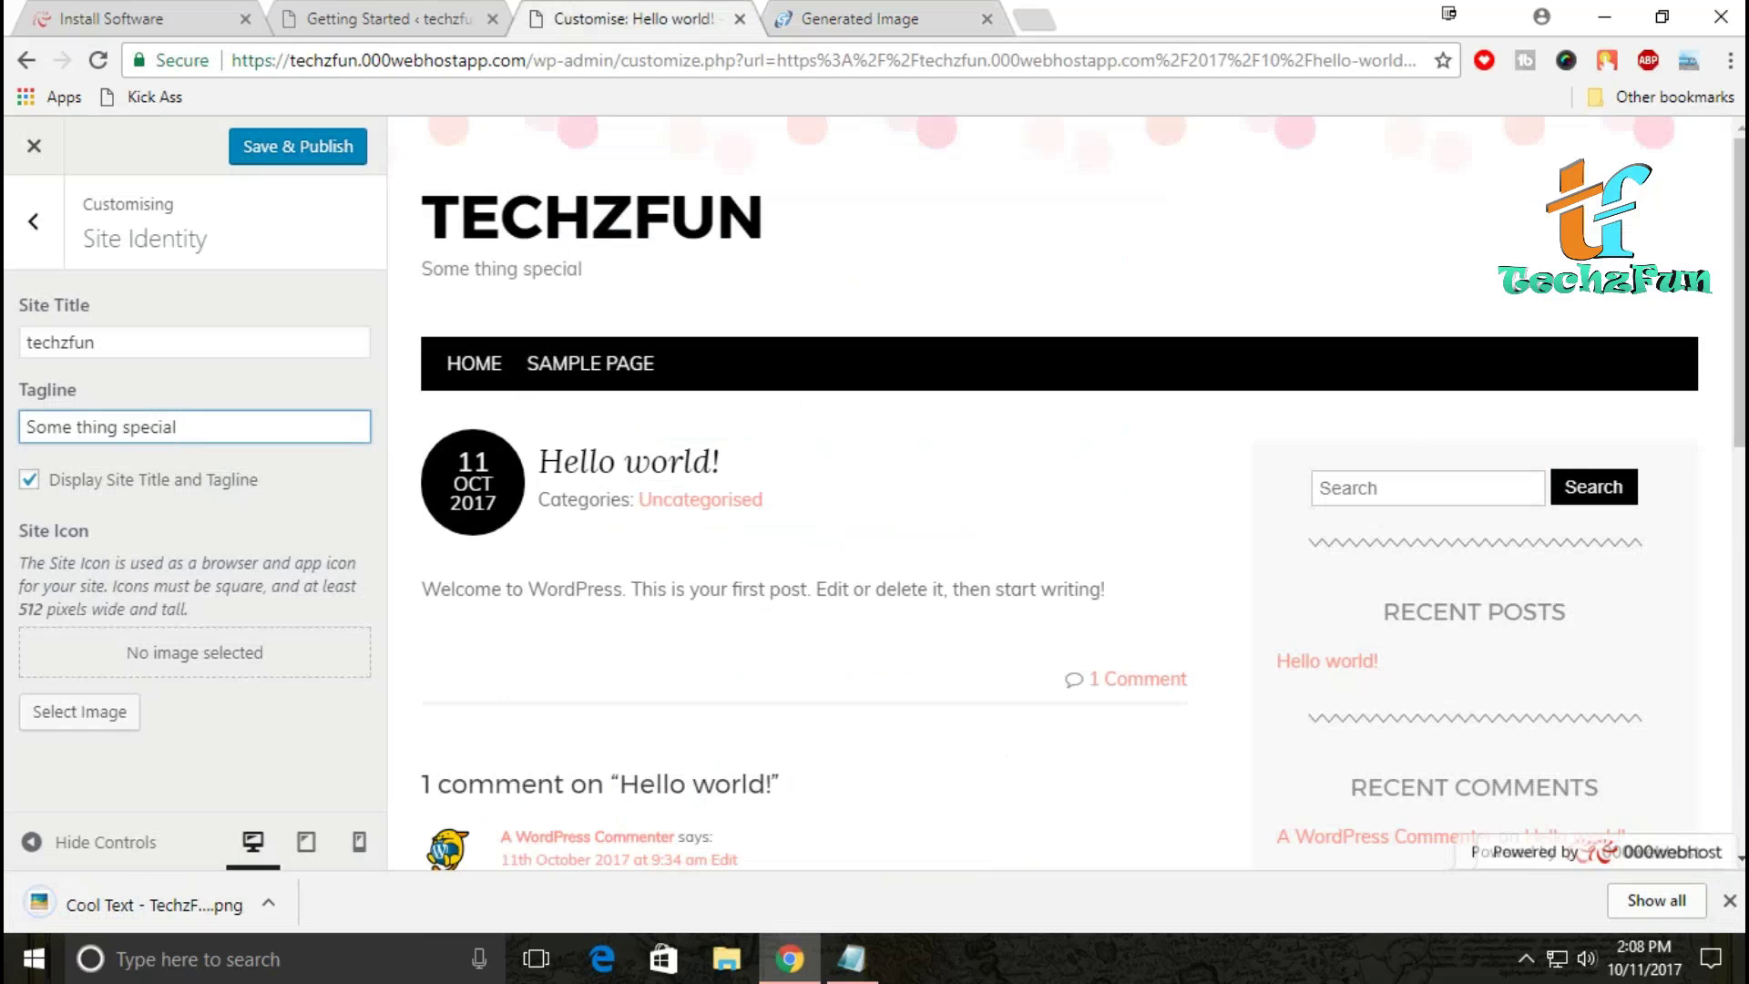
Step: Upload the downloaded TechzFun PNG as the site icon, cropped square over its left edge
click(79, 711)
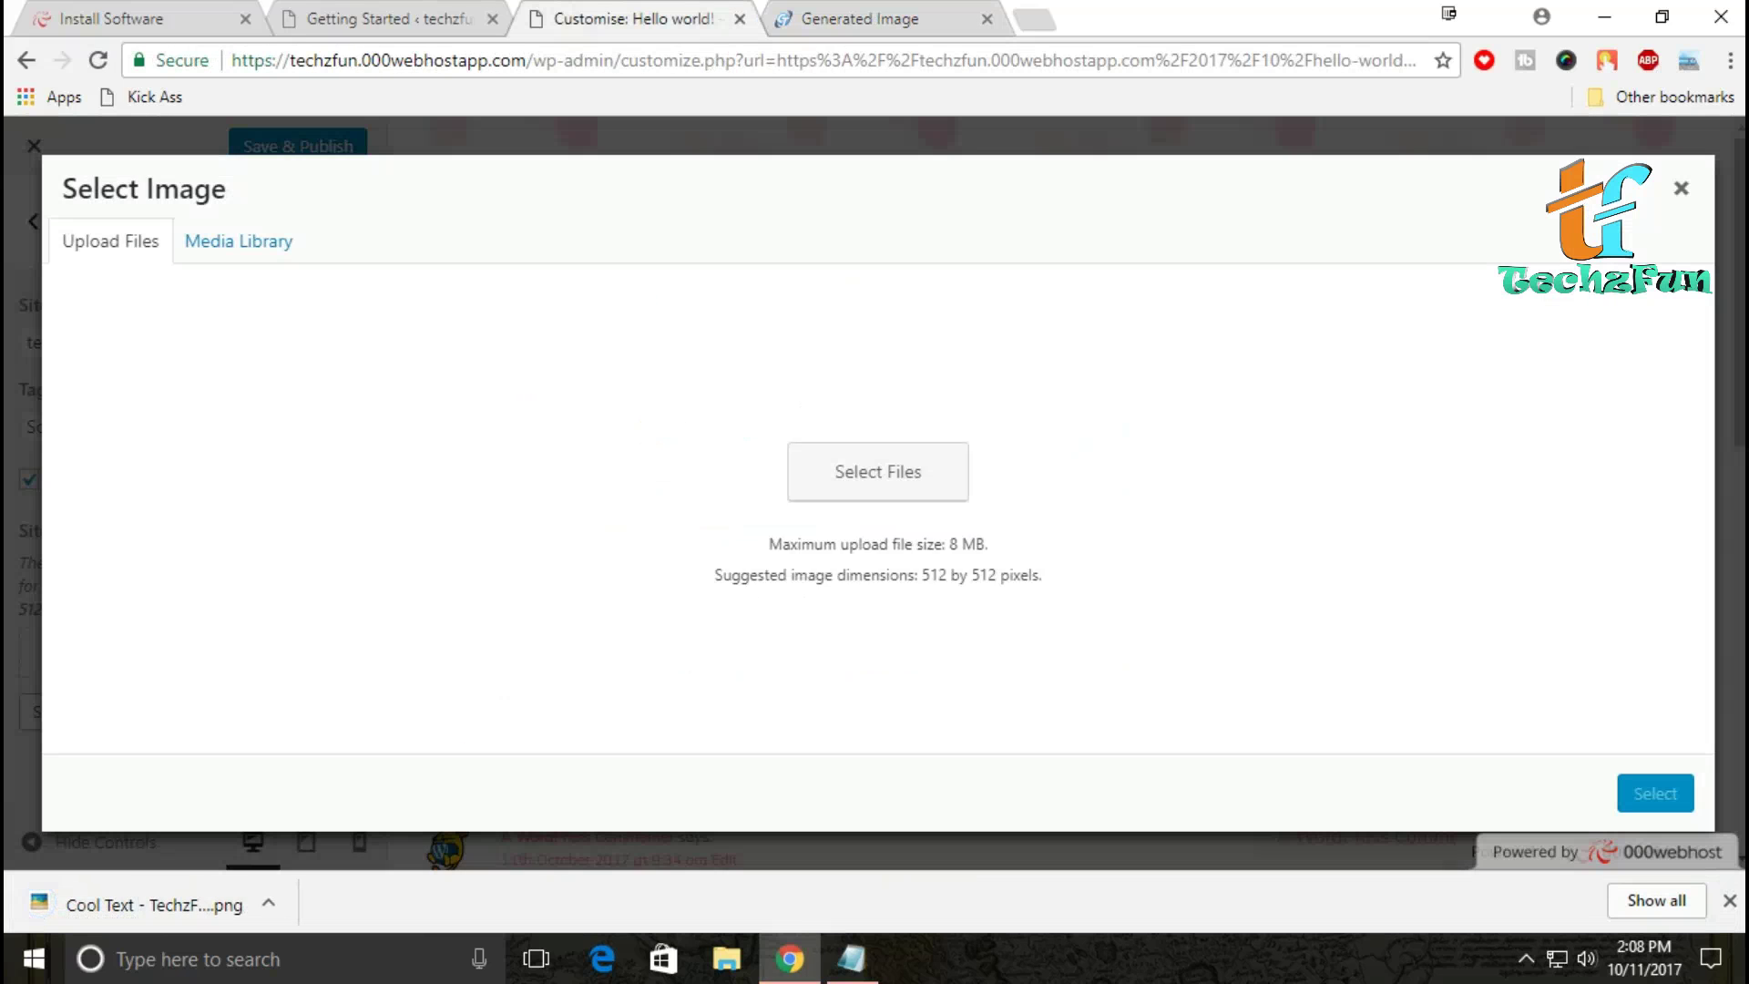
drag(155, 905, 638, 464)
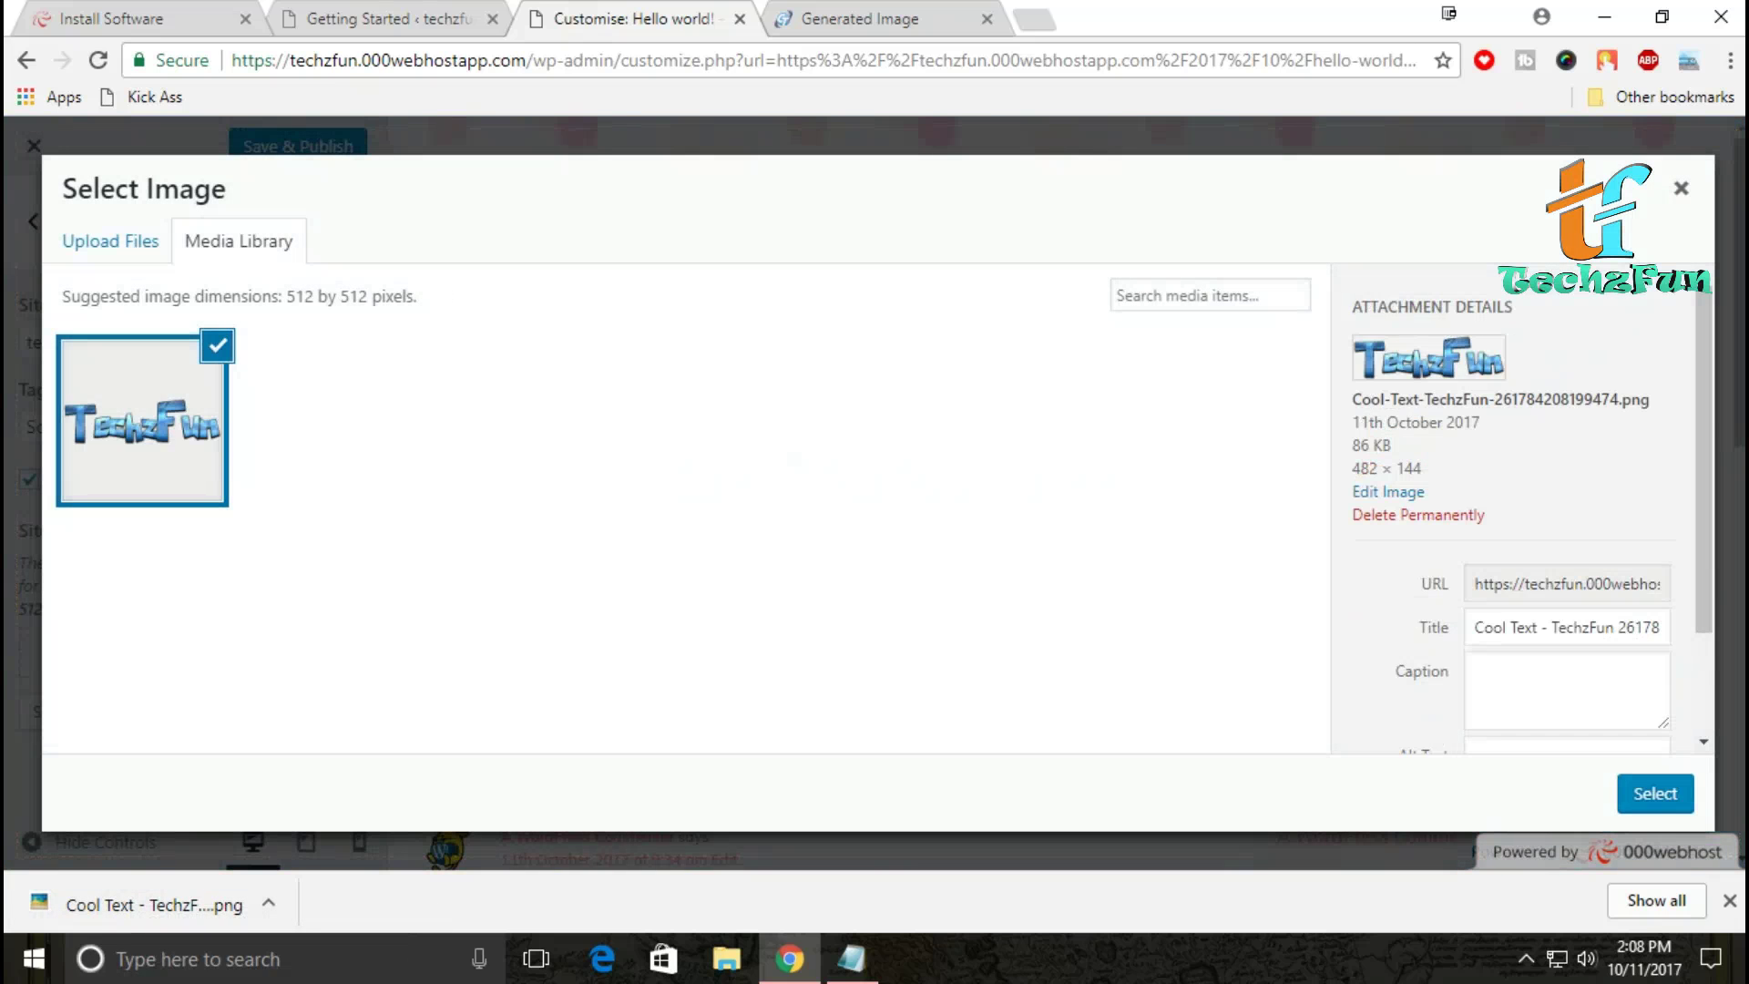
click(1655, 794)
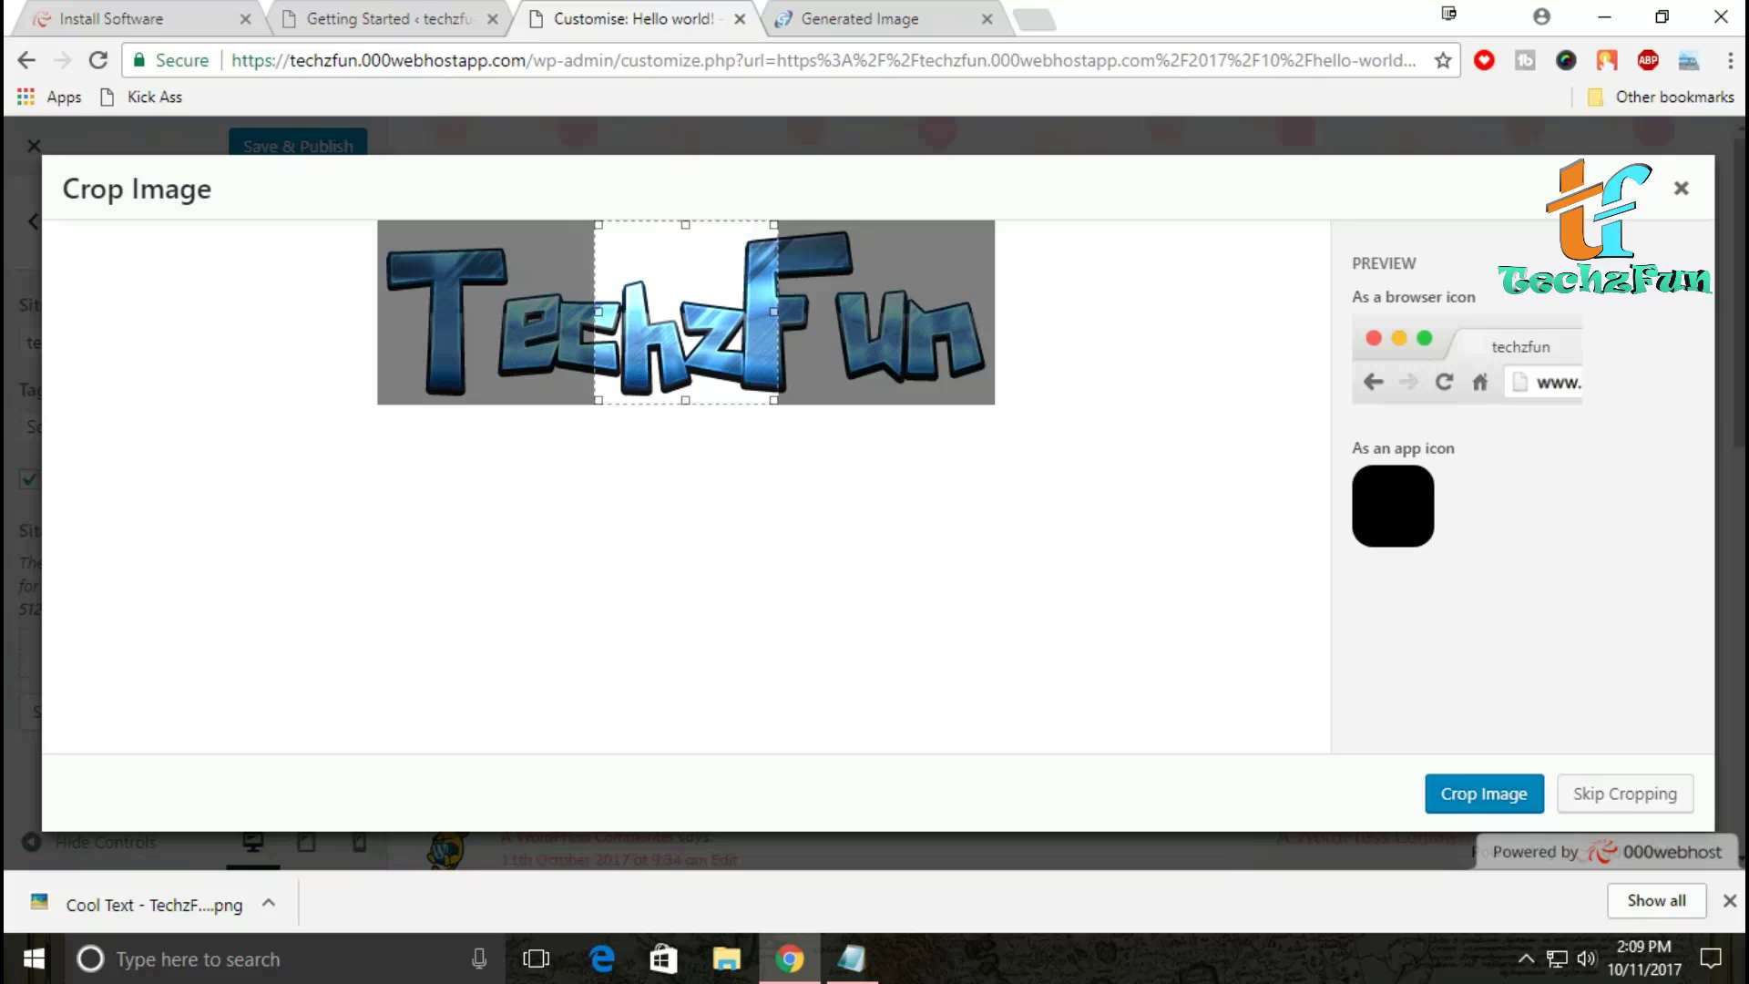
drag(686, 312, 469, 312)
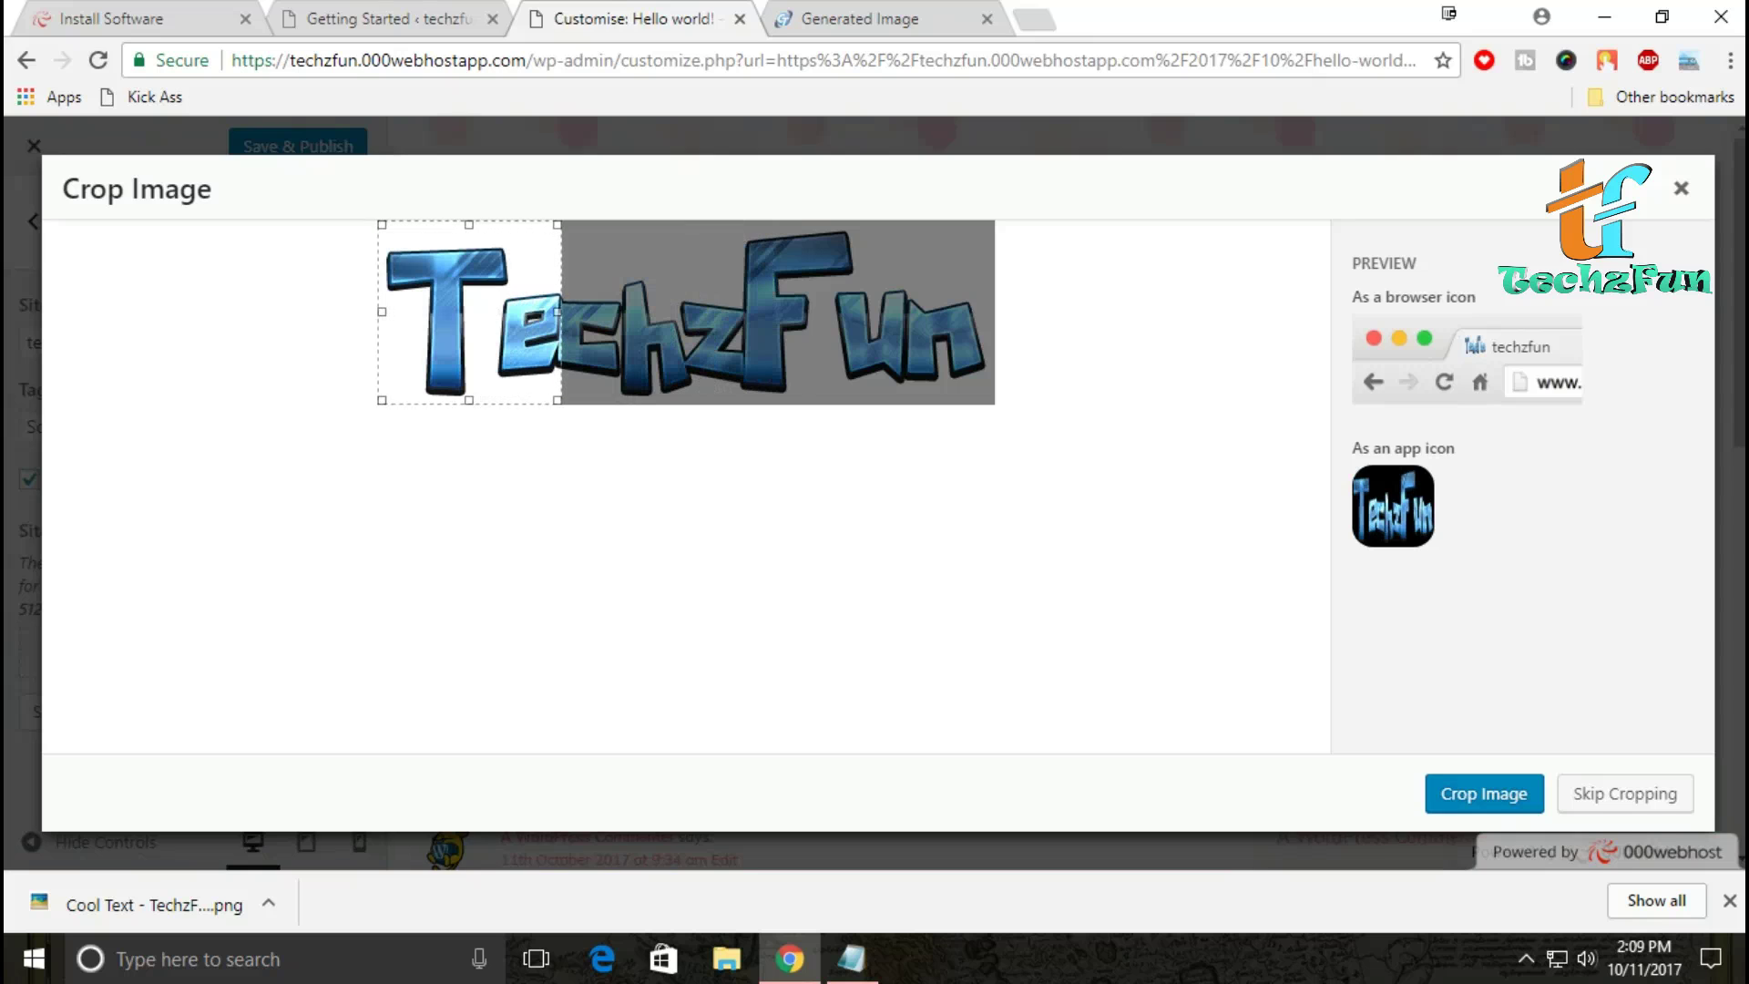
mouse_move(469, 311)
mouse_down()
mouse_move(864, 311)
mouse_move(469, 312)
mouse_up()
key(Return)
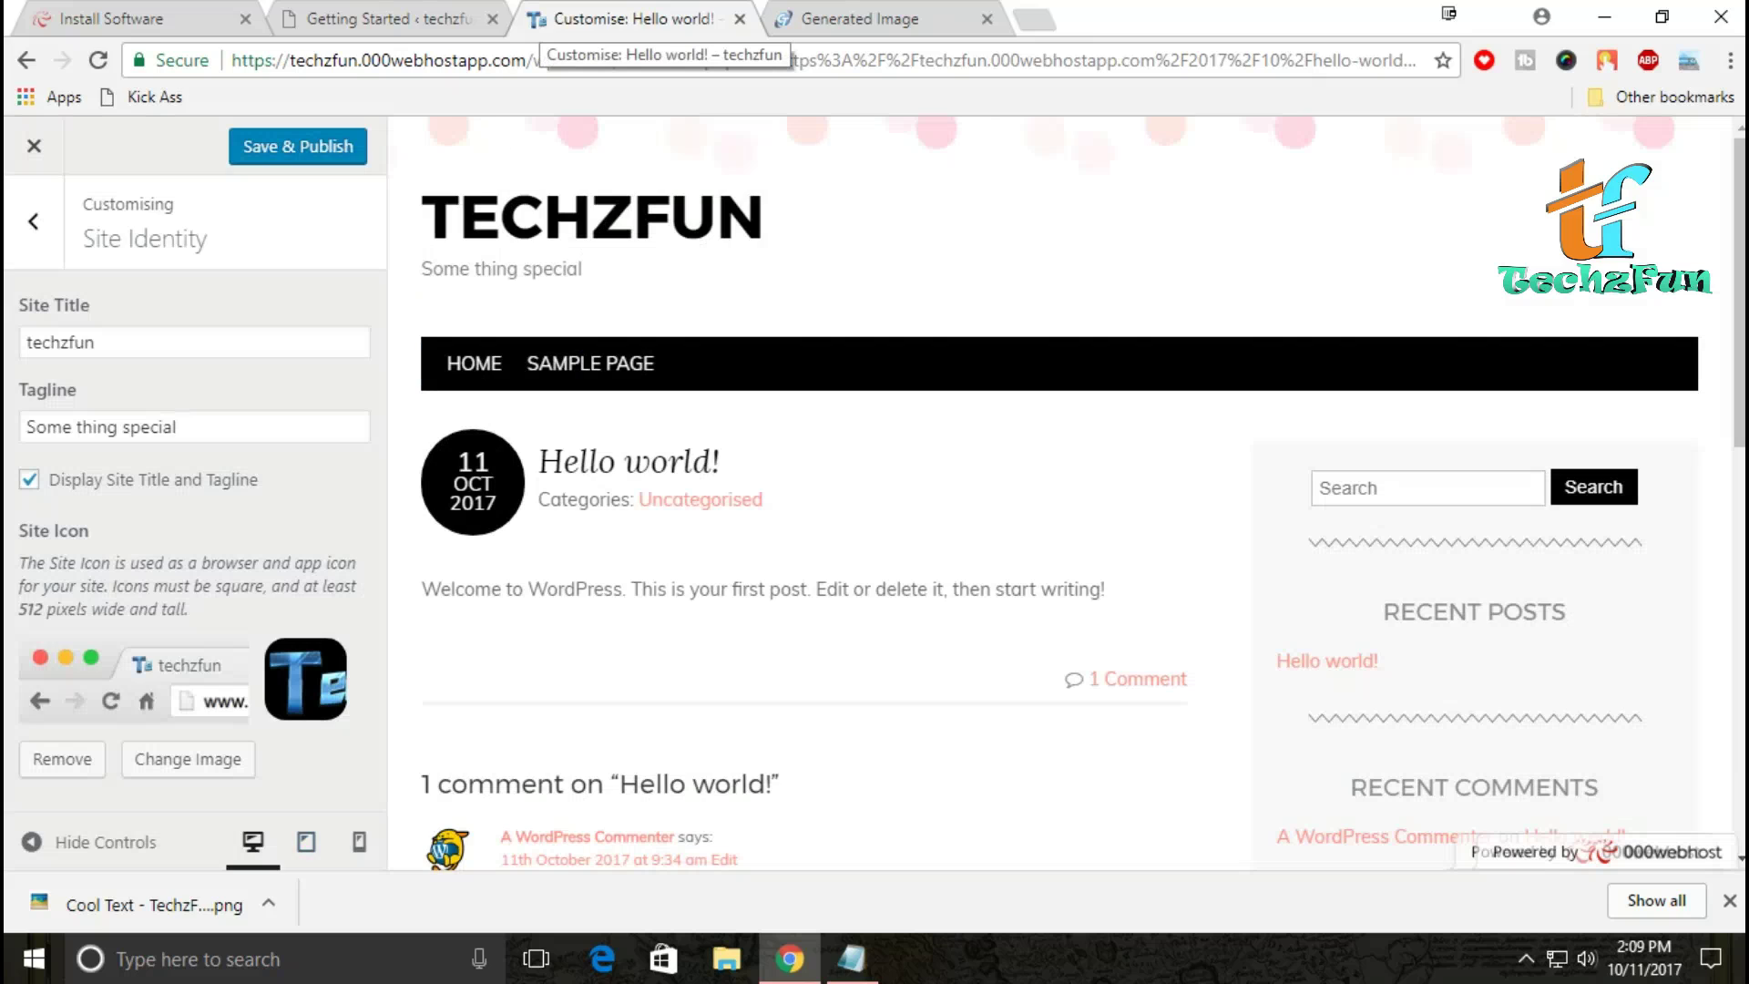
Step: Close the Generated Image tab and set the background colour to pale pink #ffcccc
click(987, 18)
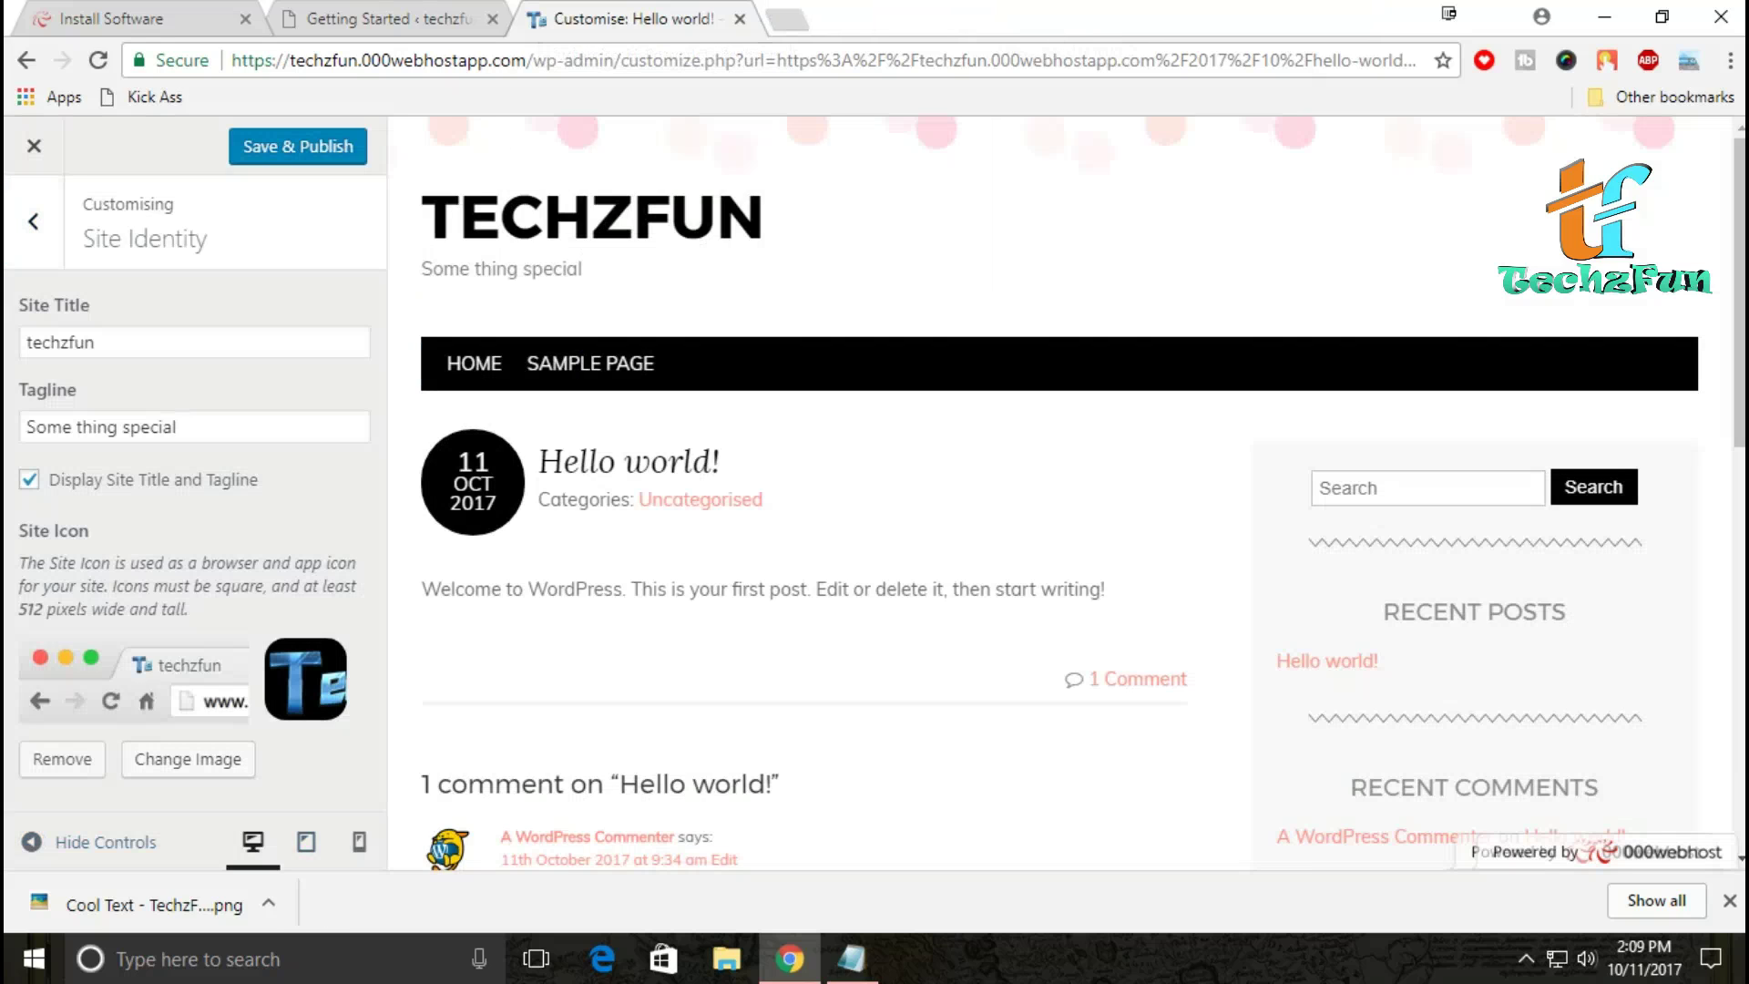
key(Escape)
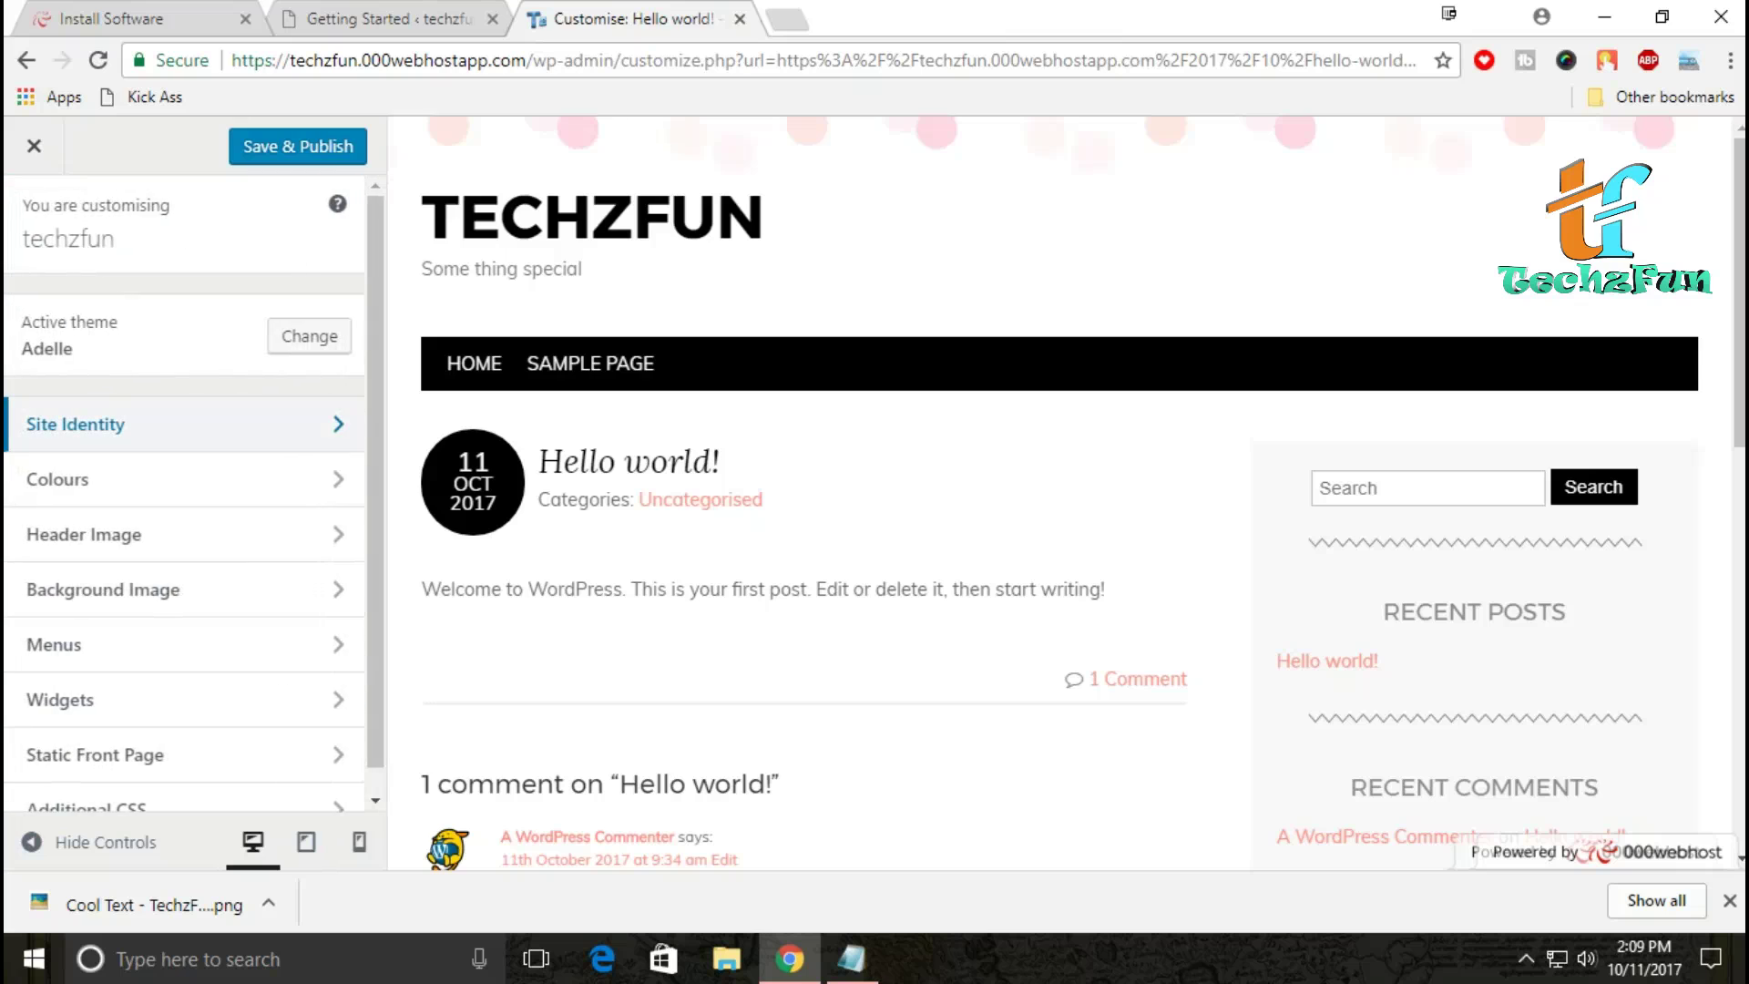
click(182, 479)
click(108, 341)
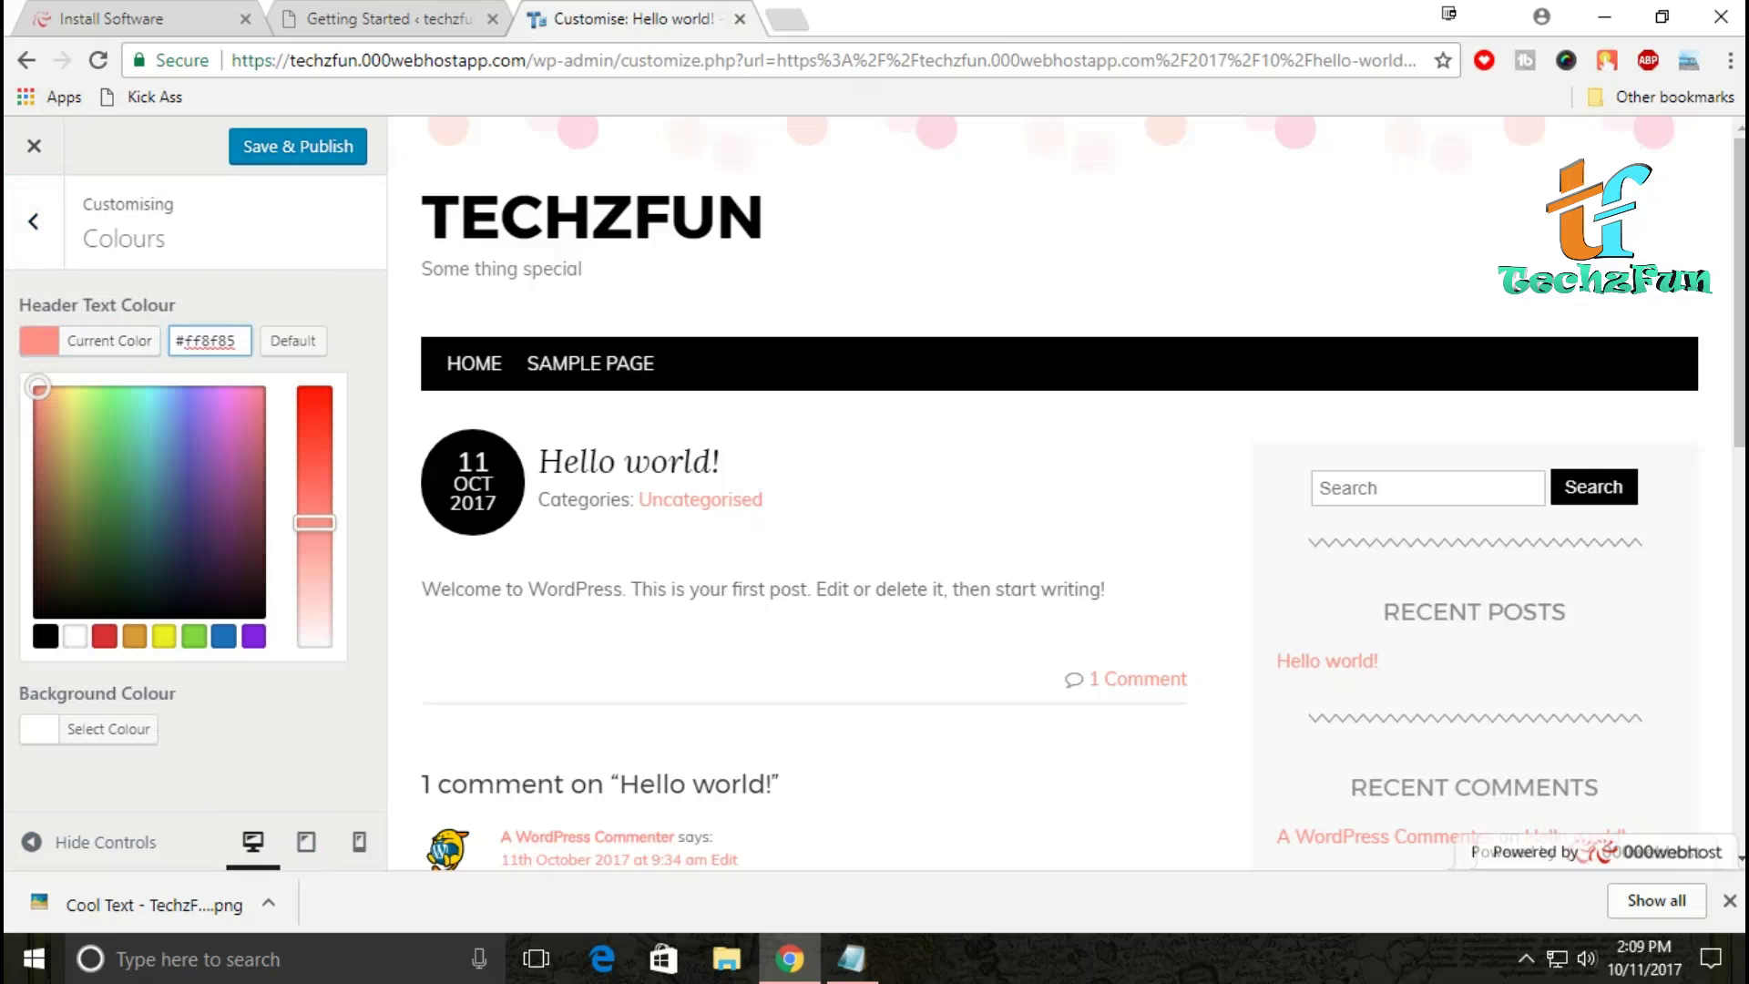
click(108, 729)
click(108, 431)
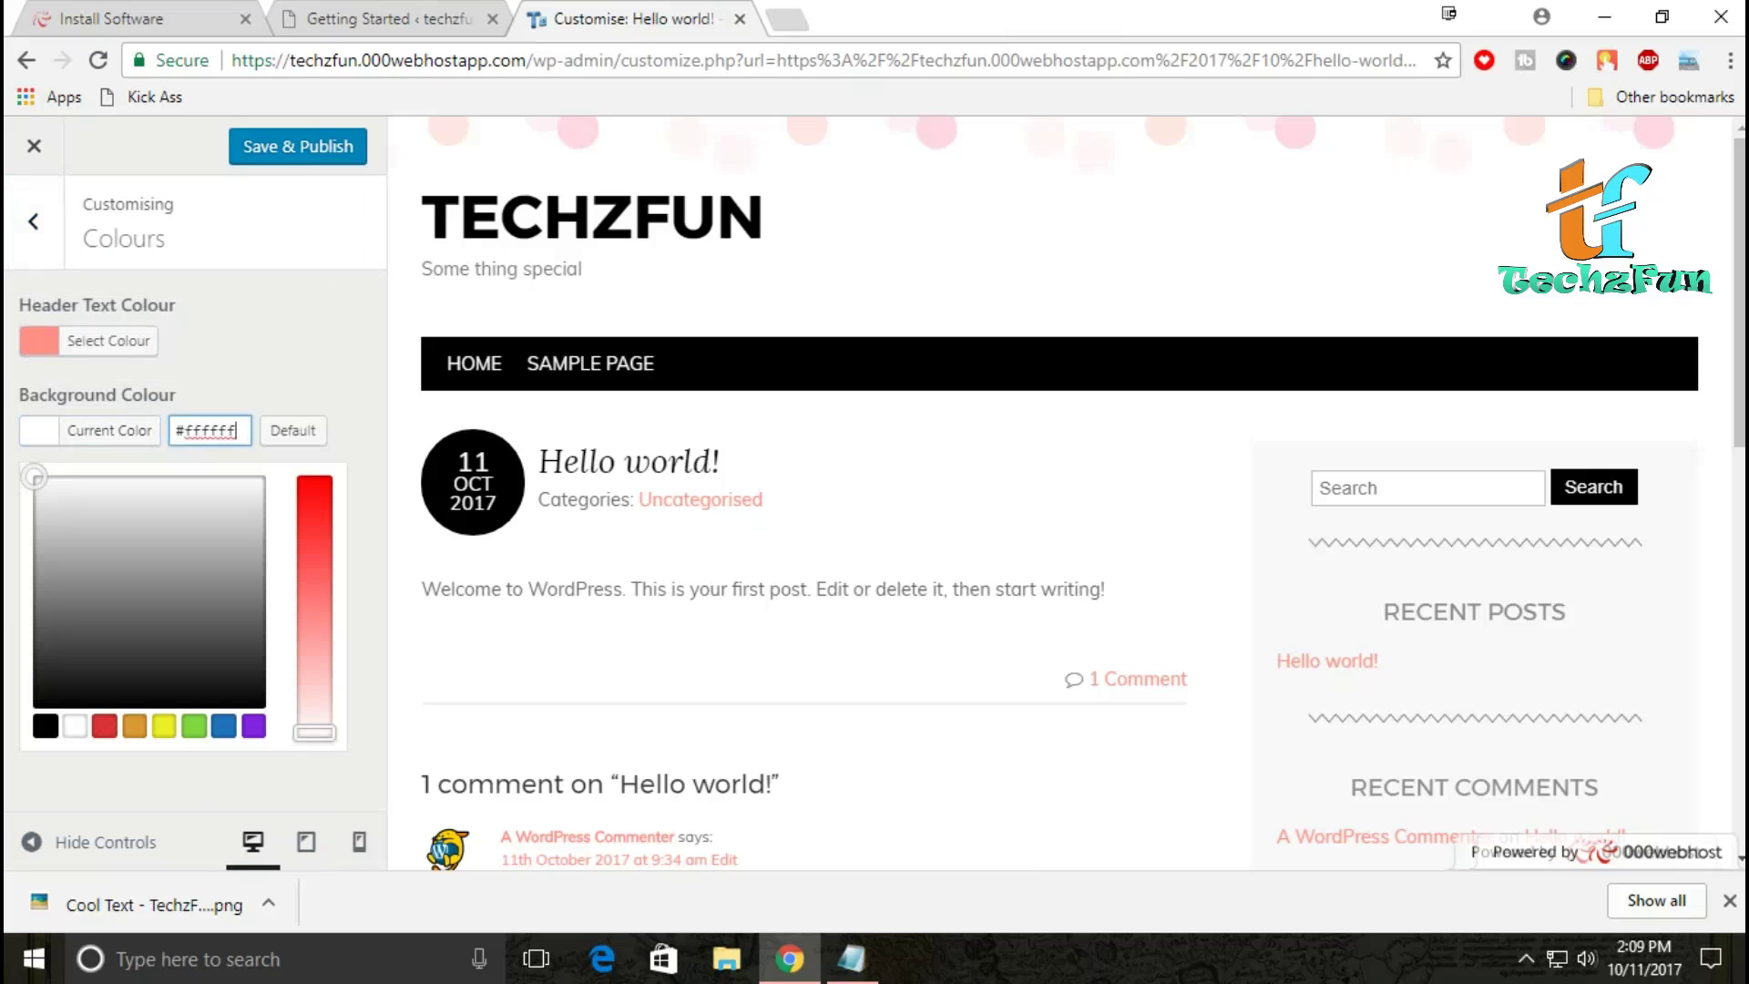
text(#ff5959)
drag(314, 568, 314, 682)
key(Escape)
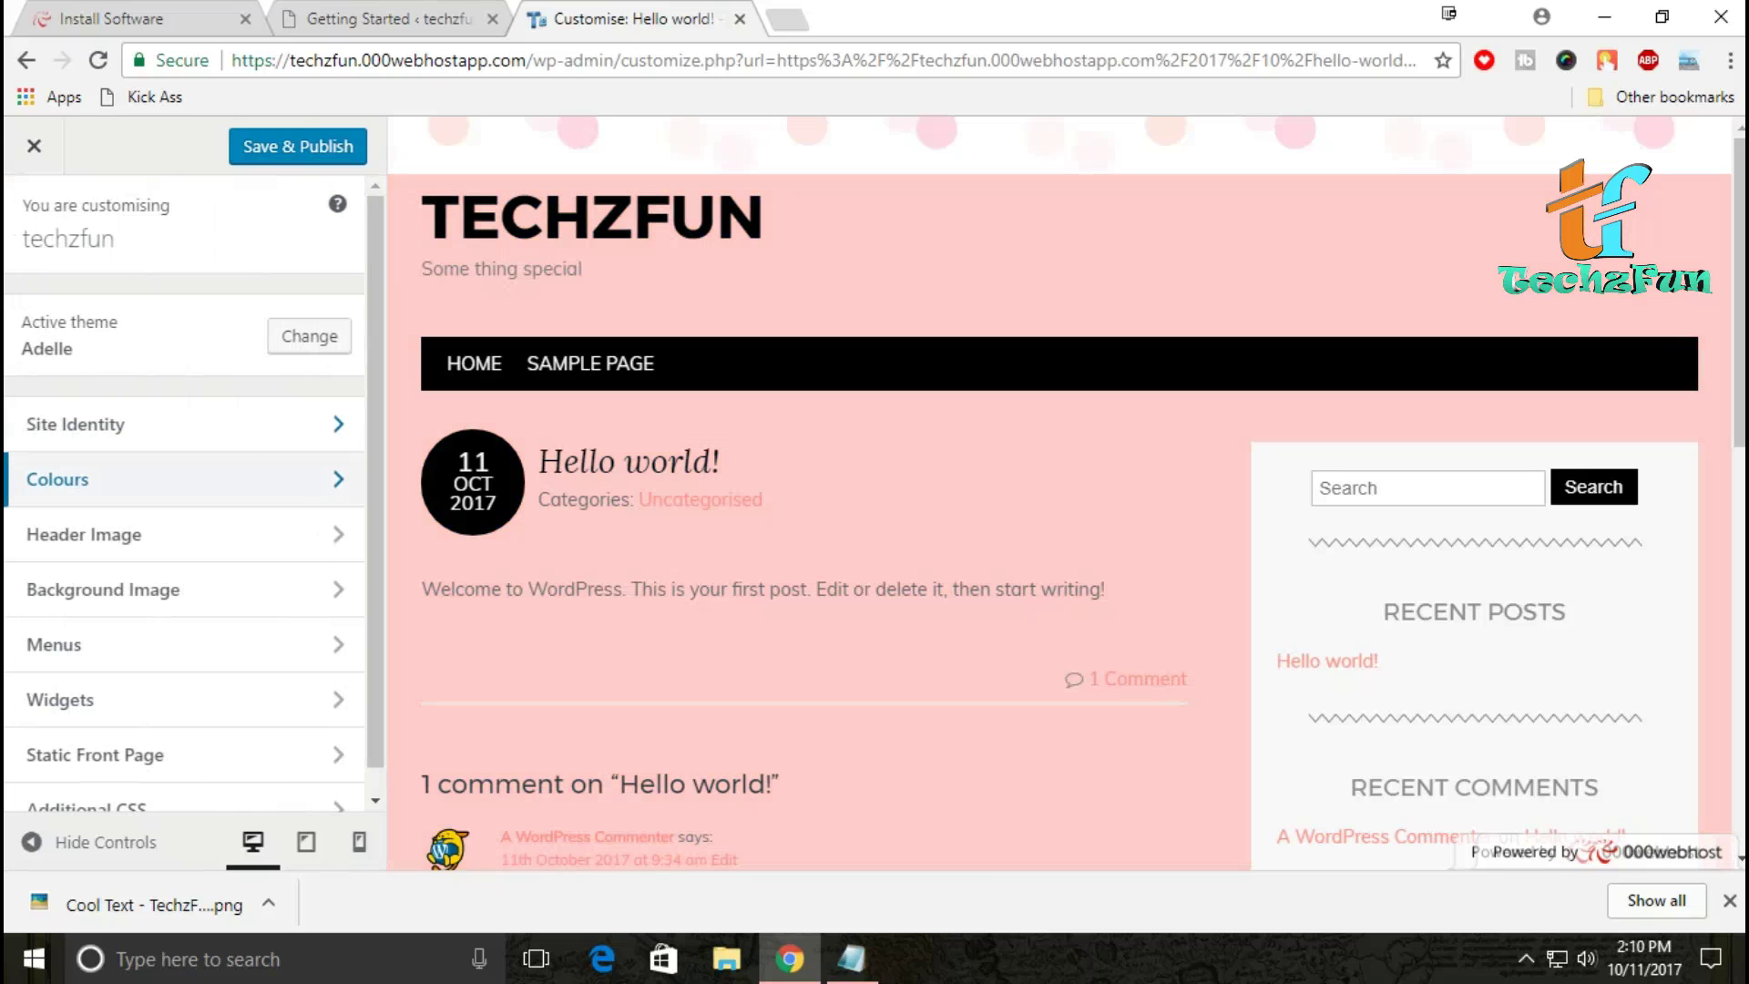
Step: Set the header image to the full, uncropped TechzFun logo from the Media Library
click(182, 527)
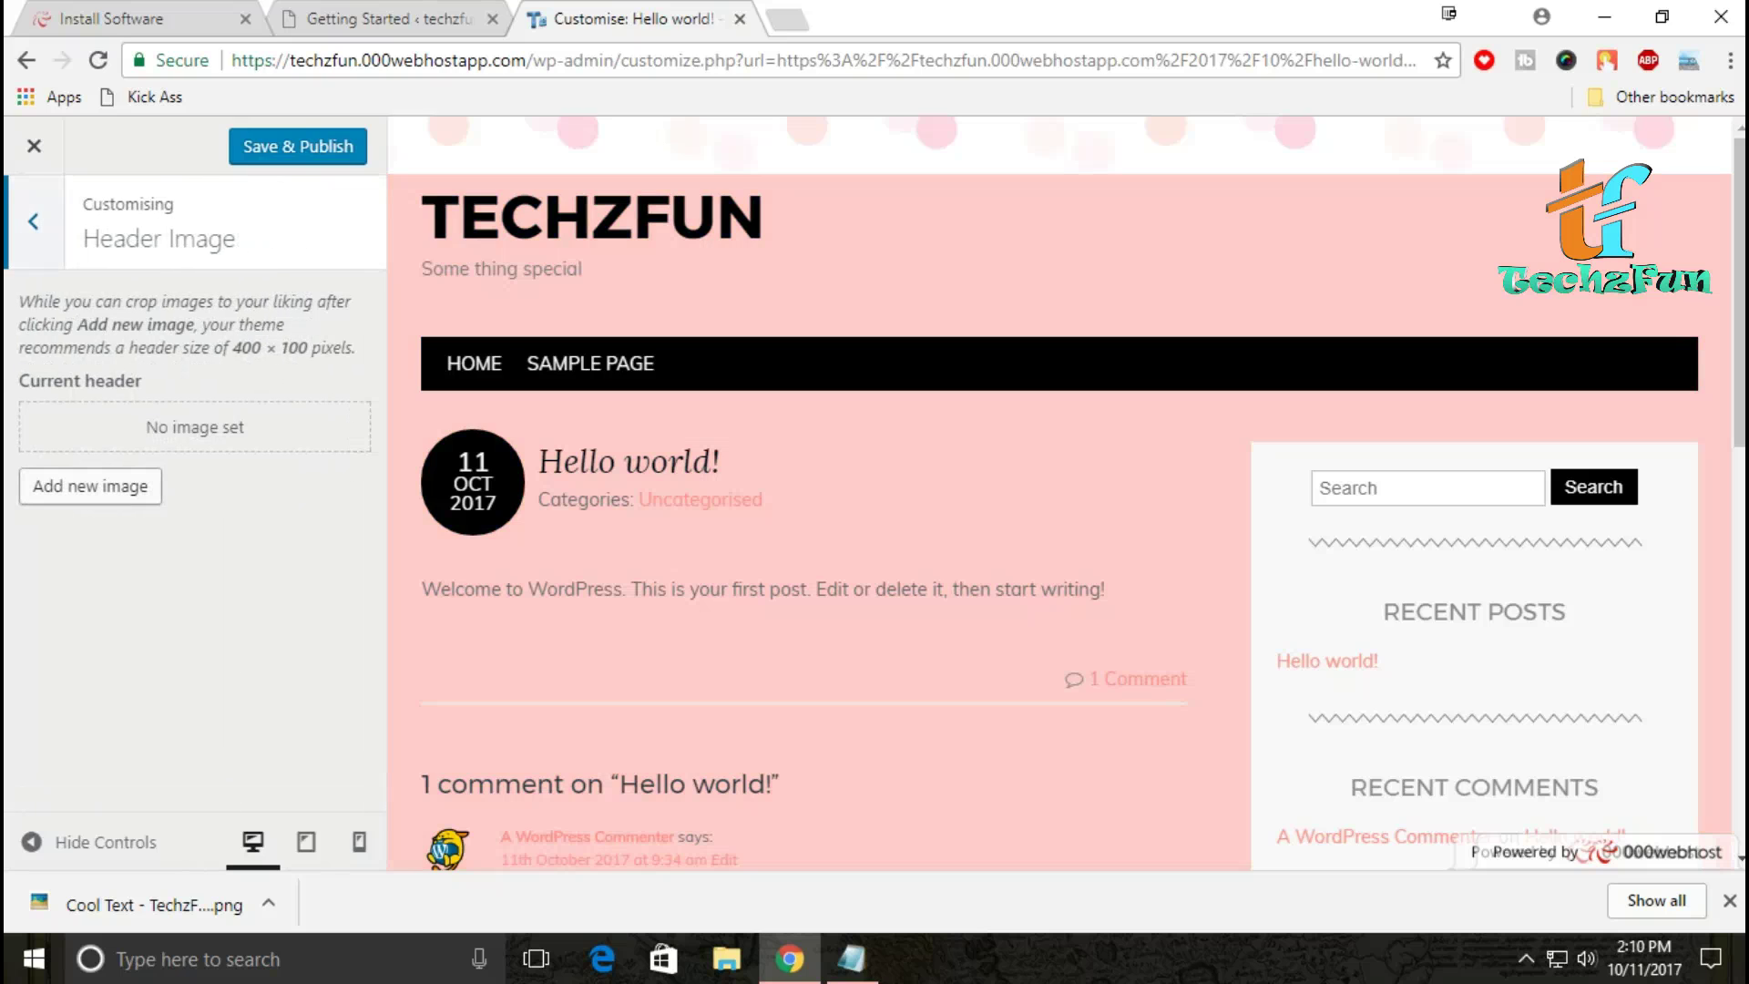
click(90, 485)
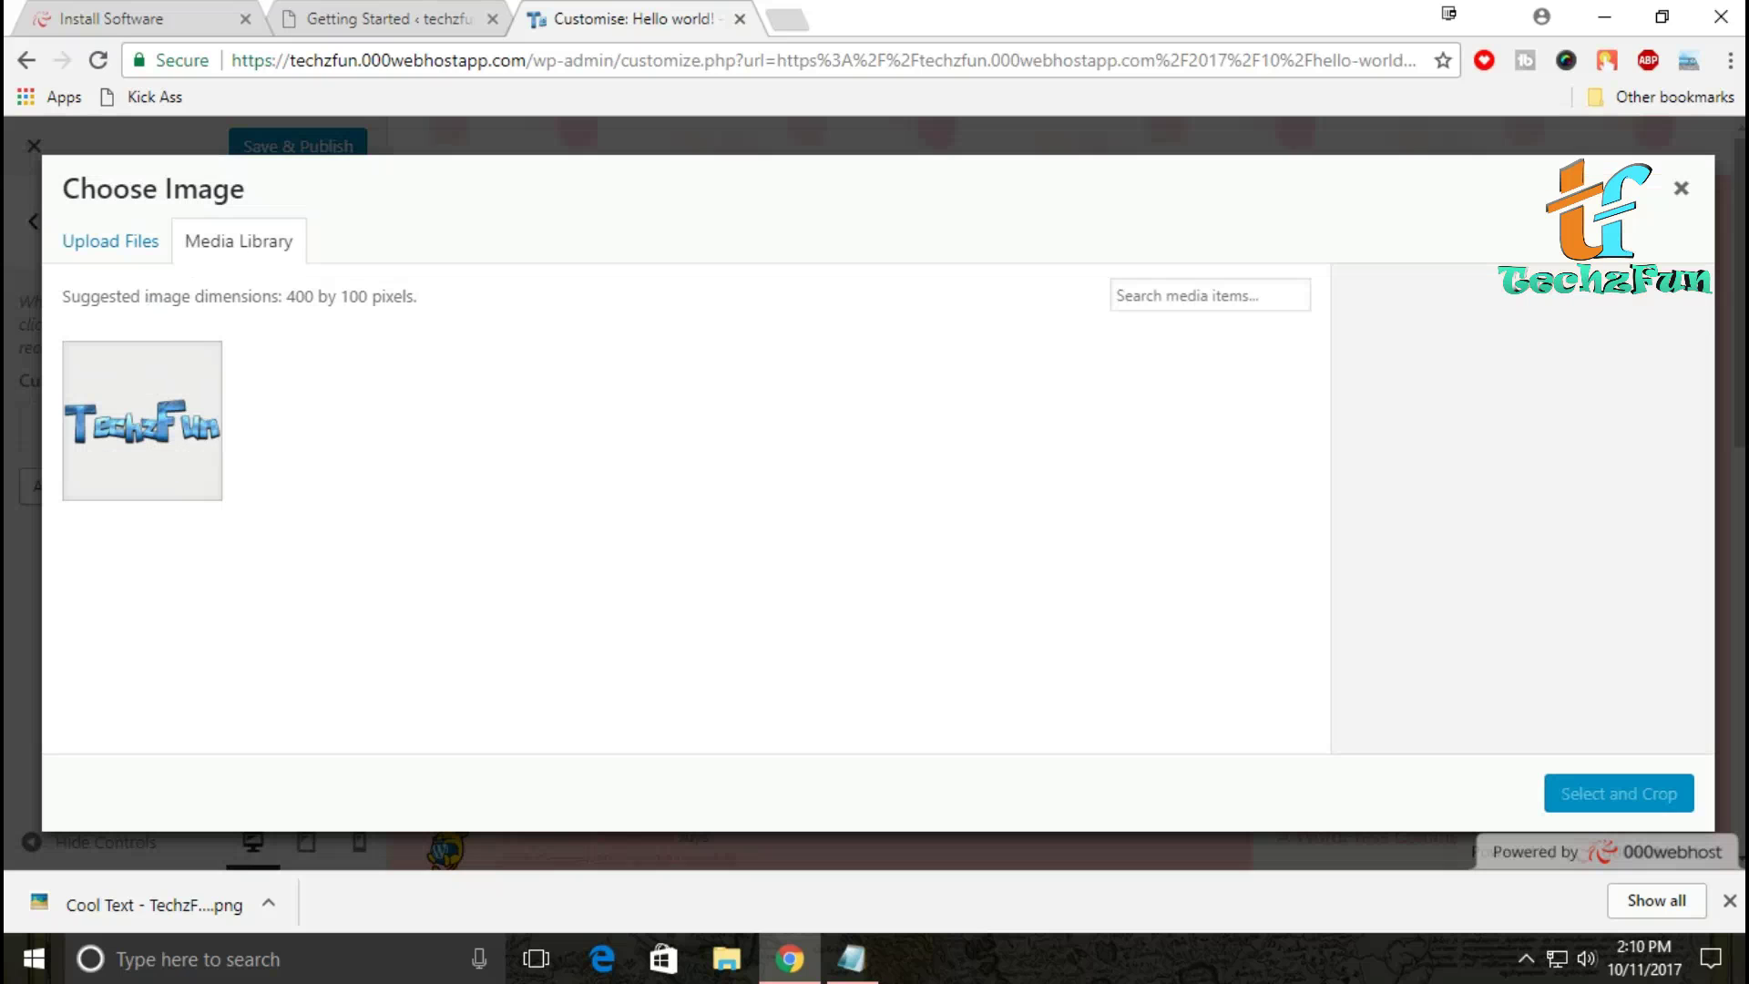
click(142, 420)
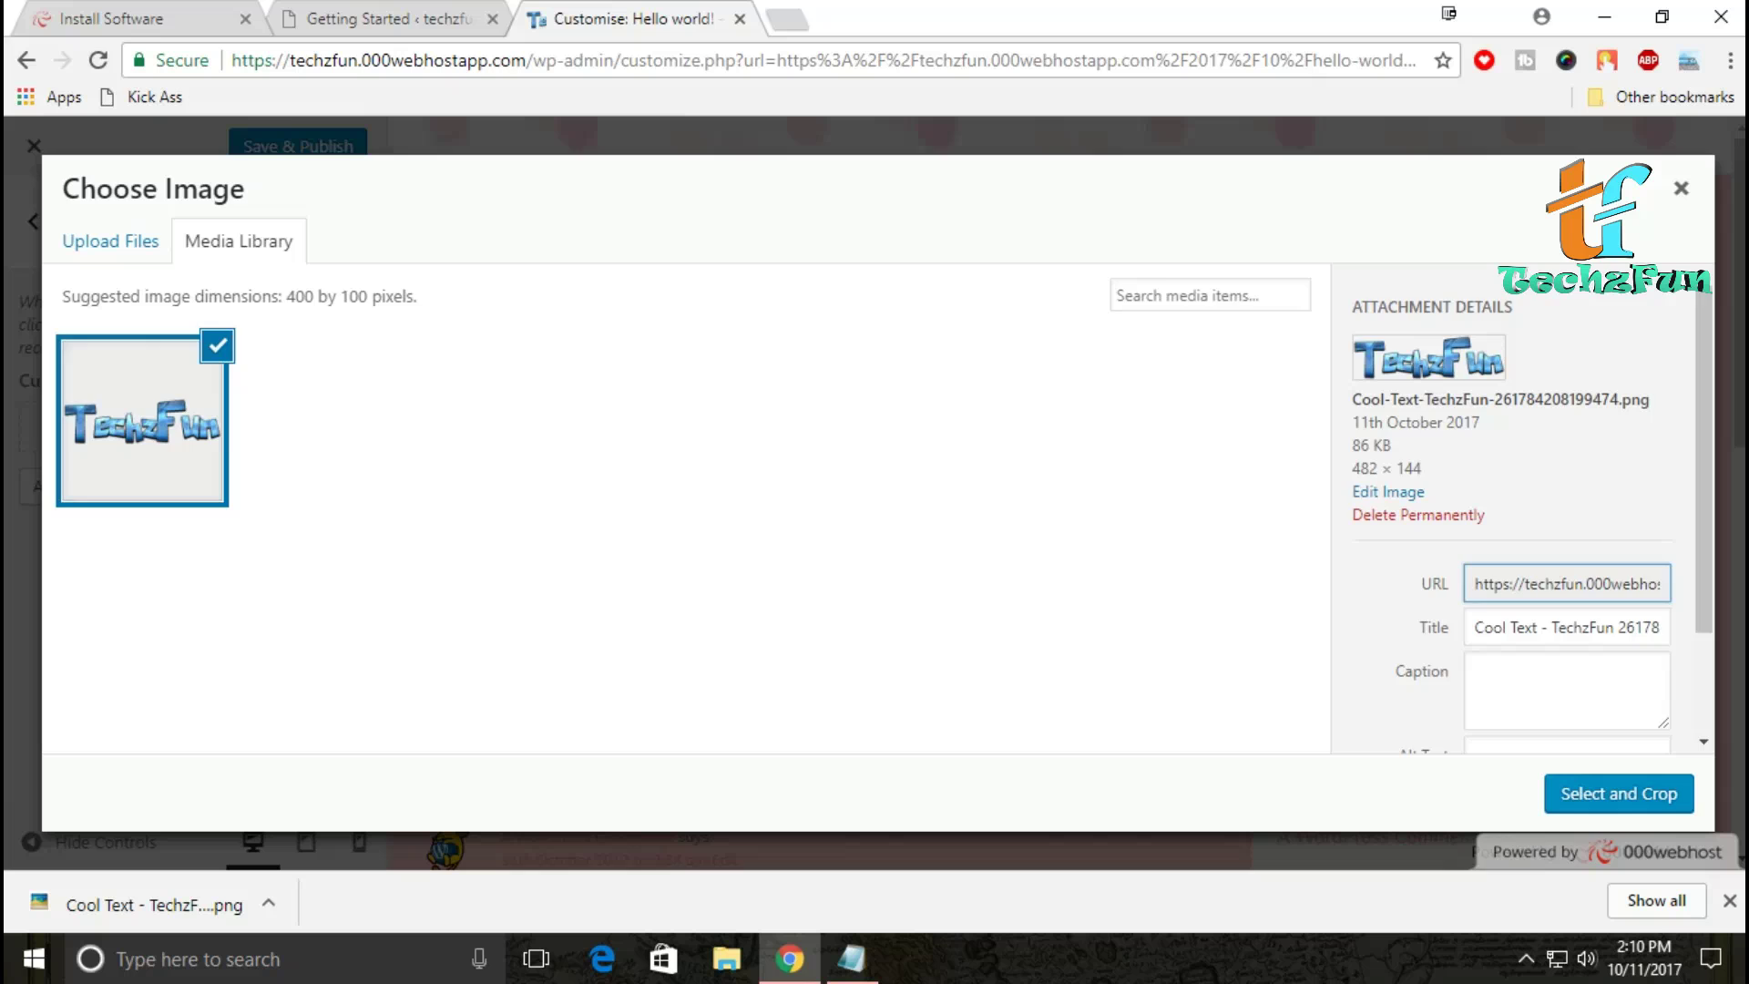
click(1618, 793)
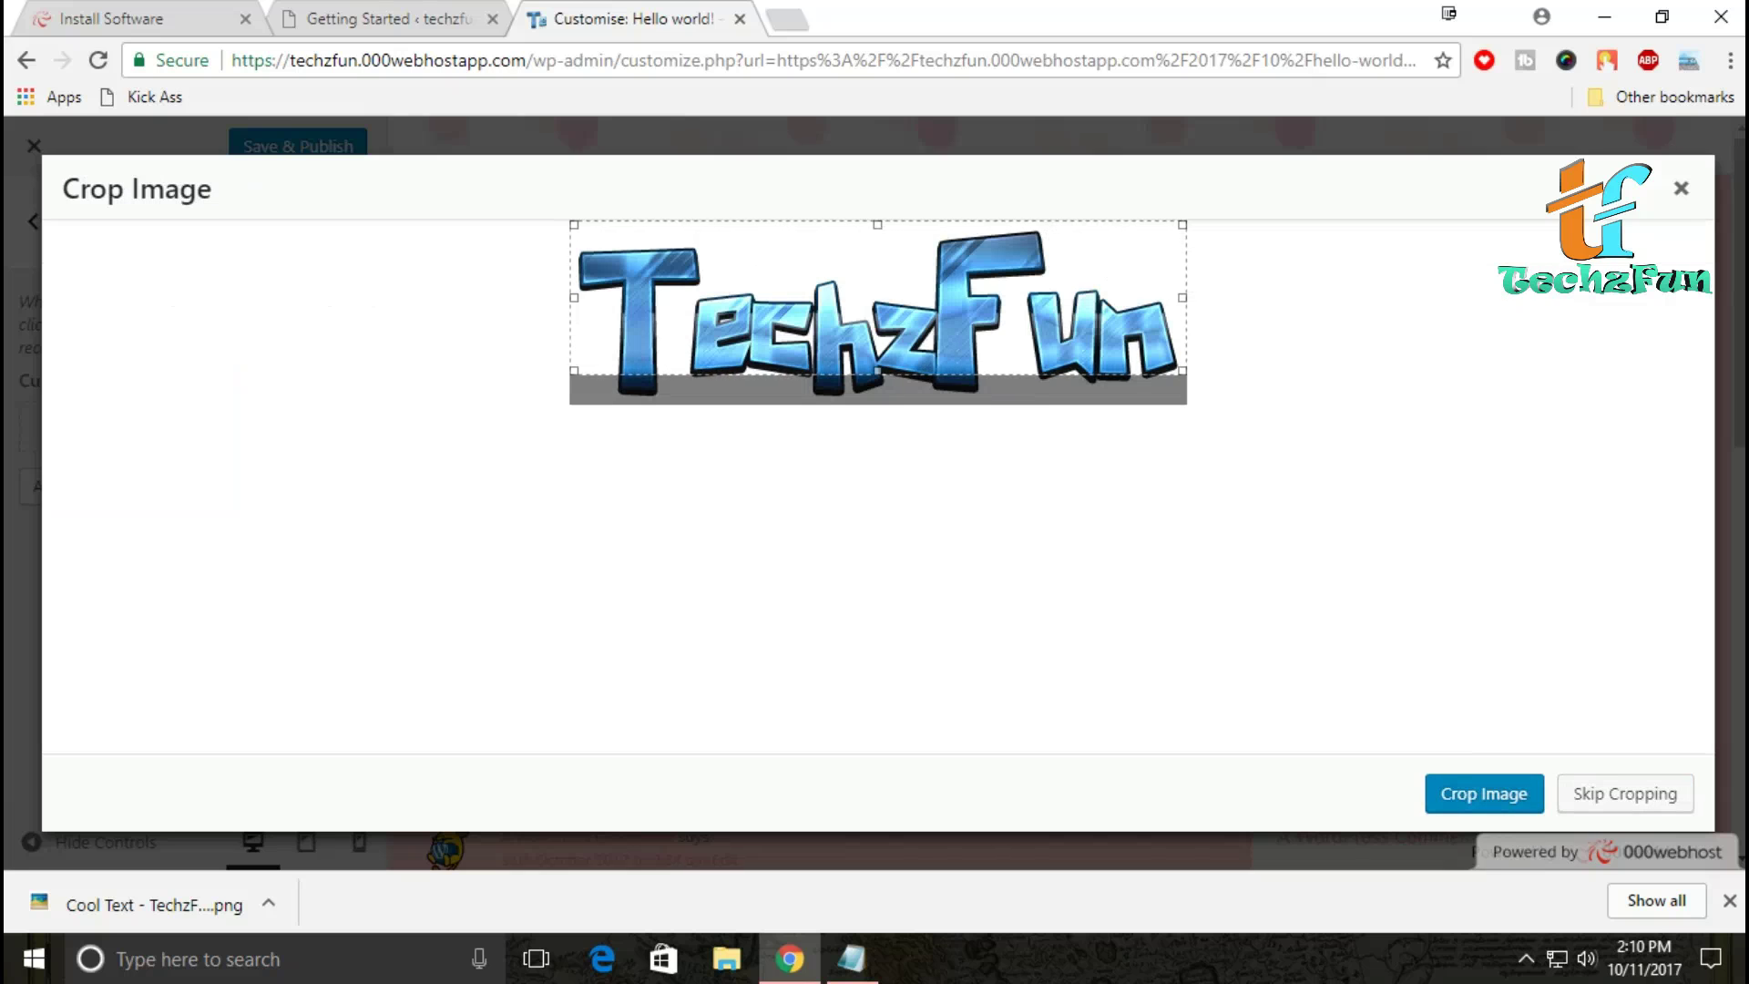
key(Return)
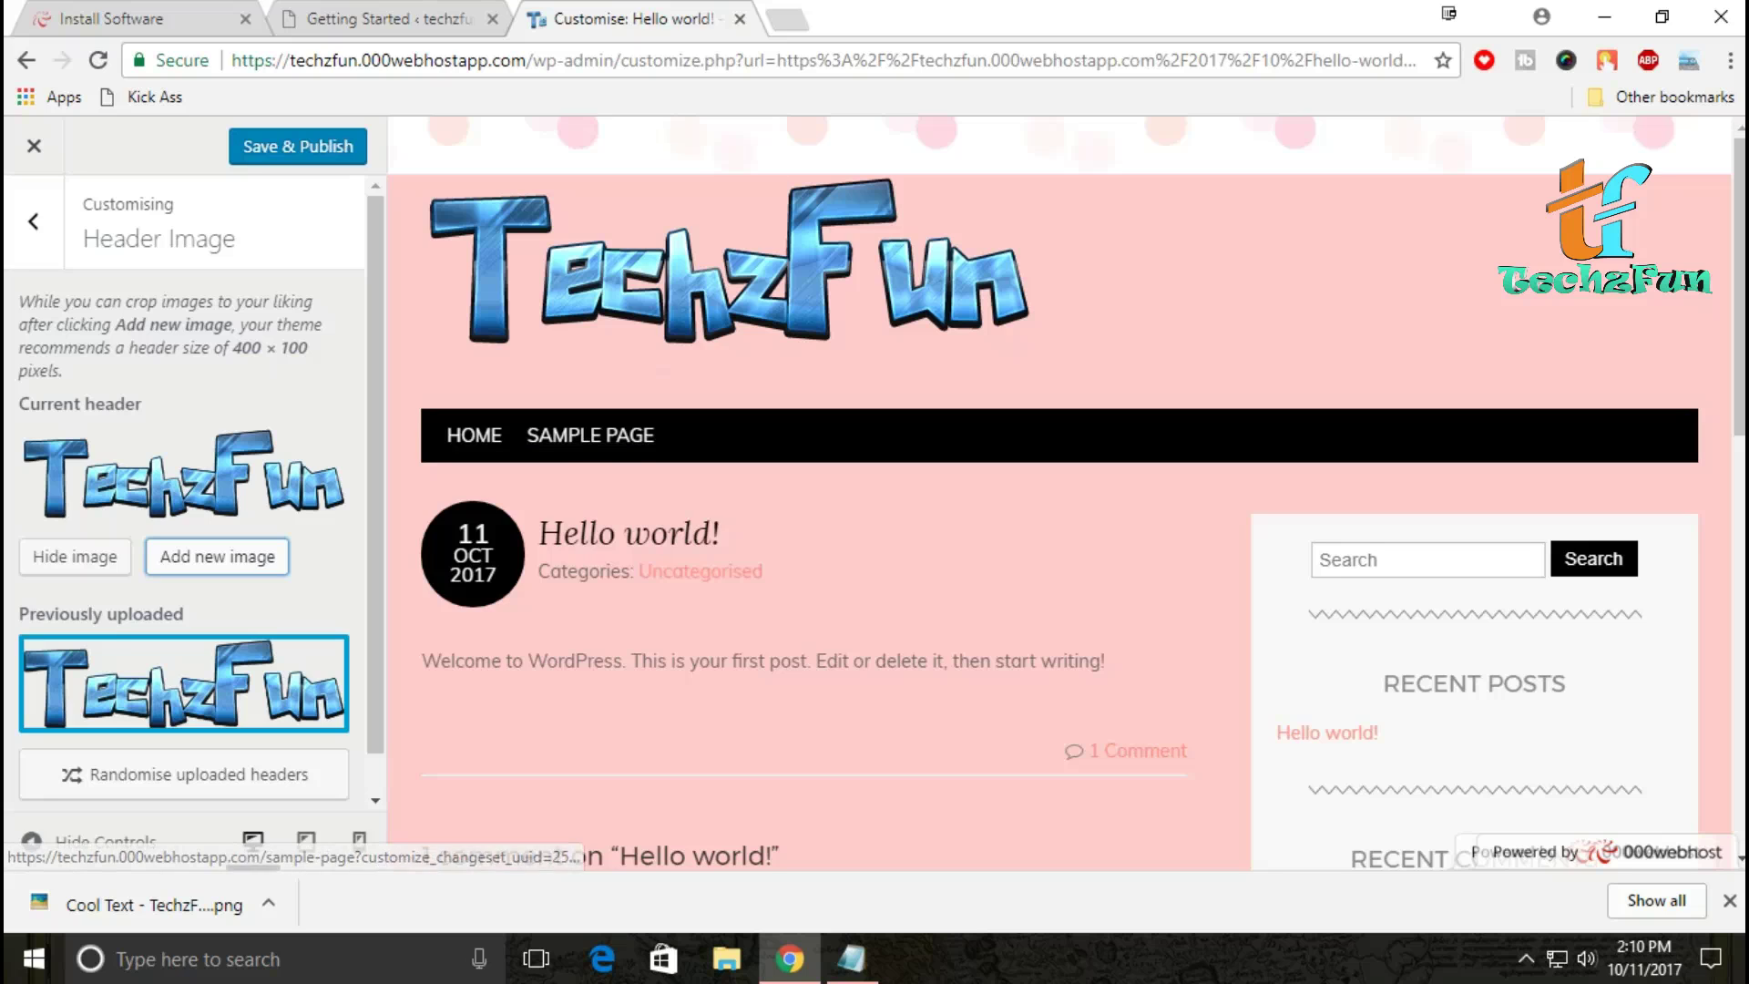
scroll(193, 488, down, 1)
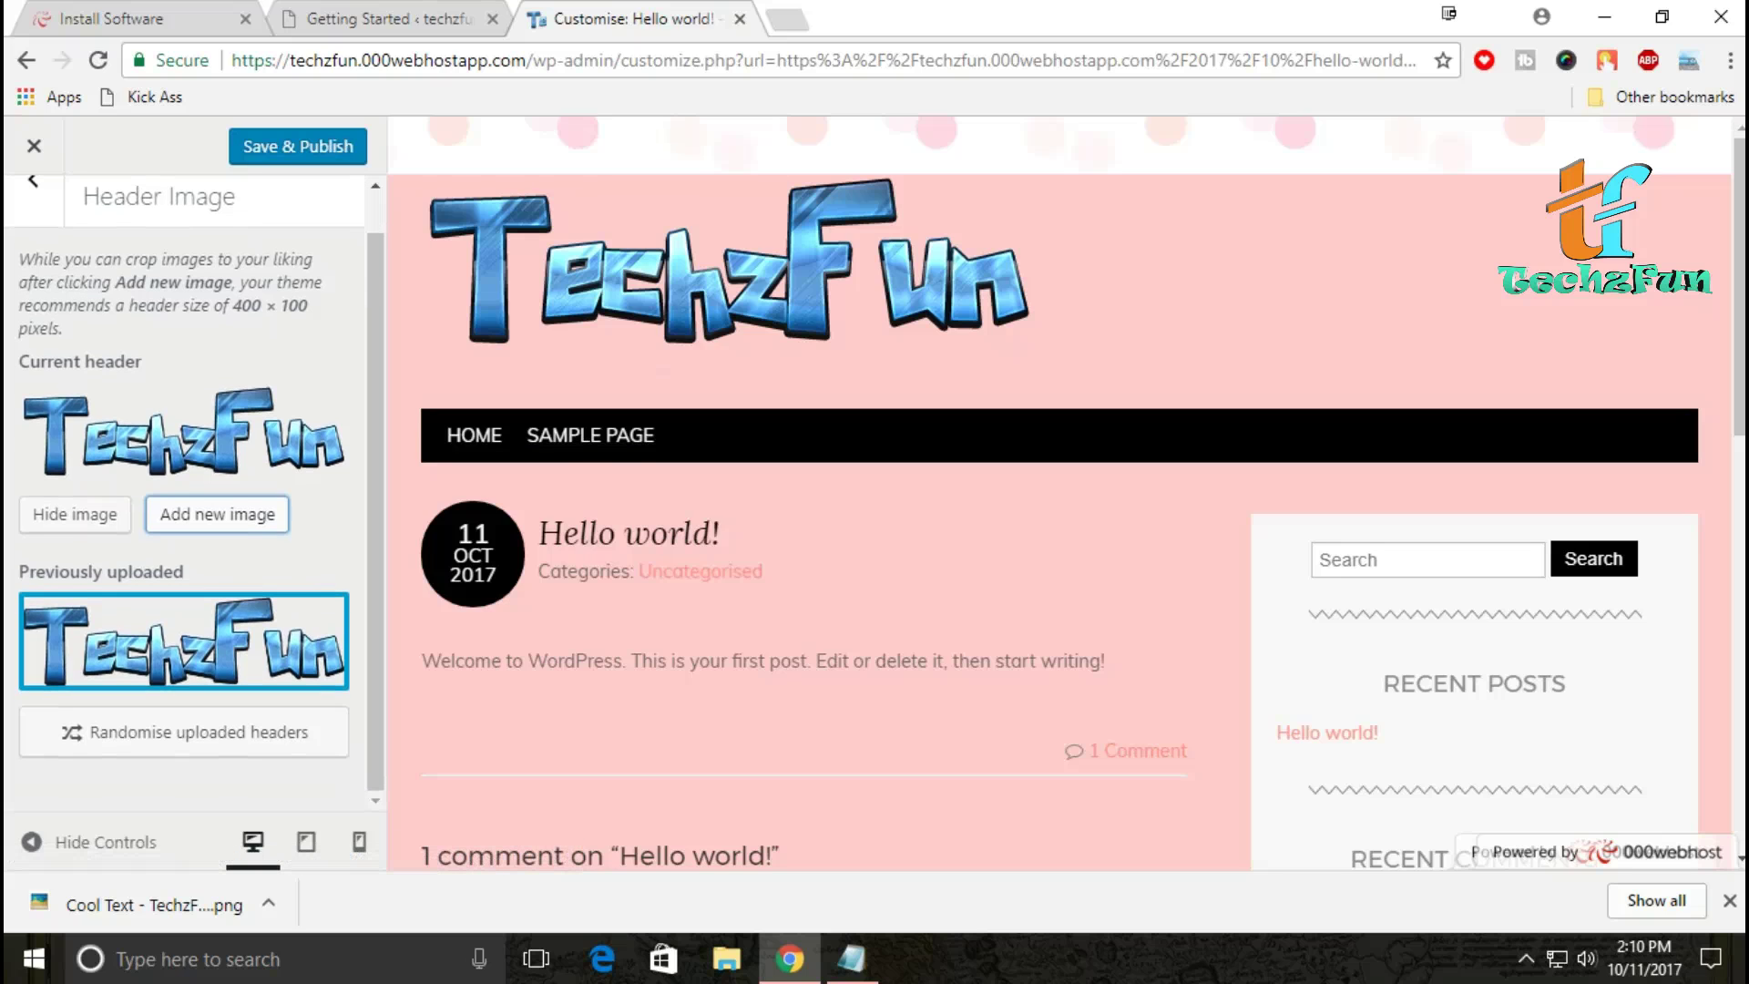
scroll(193, 488, up, 1)
click(33, 221)
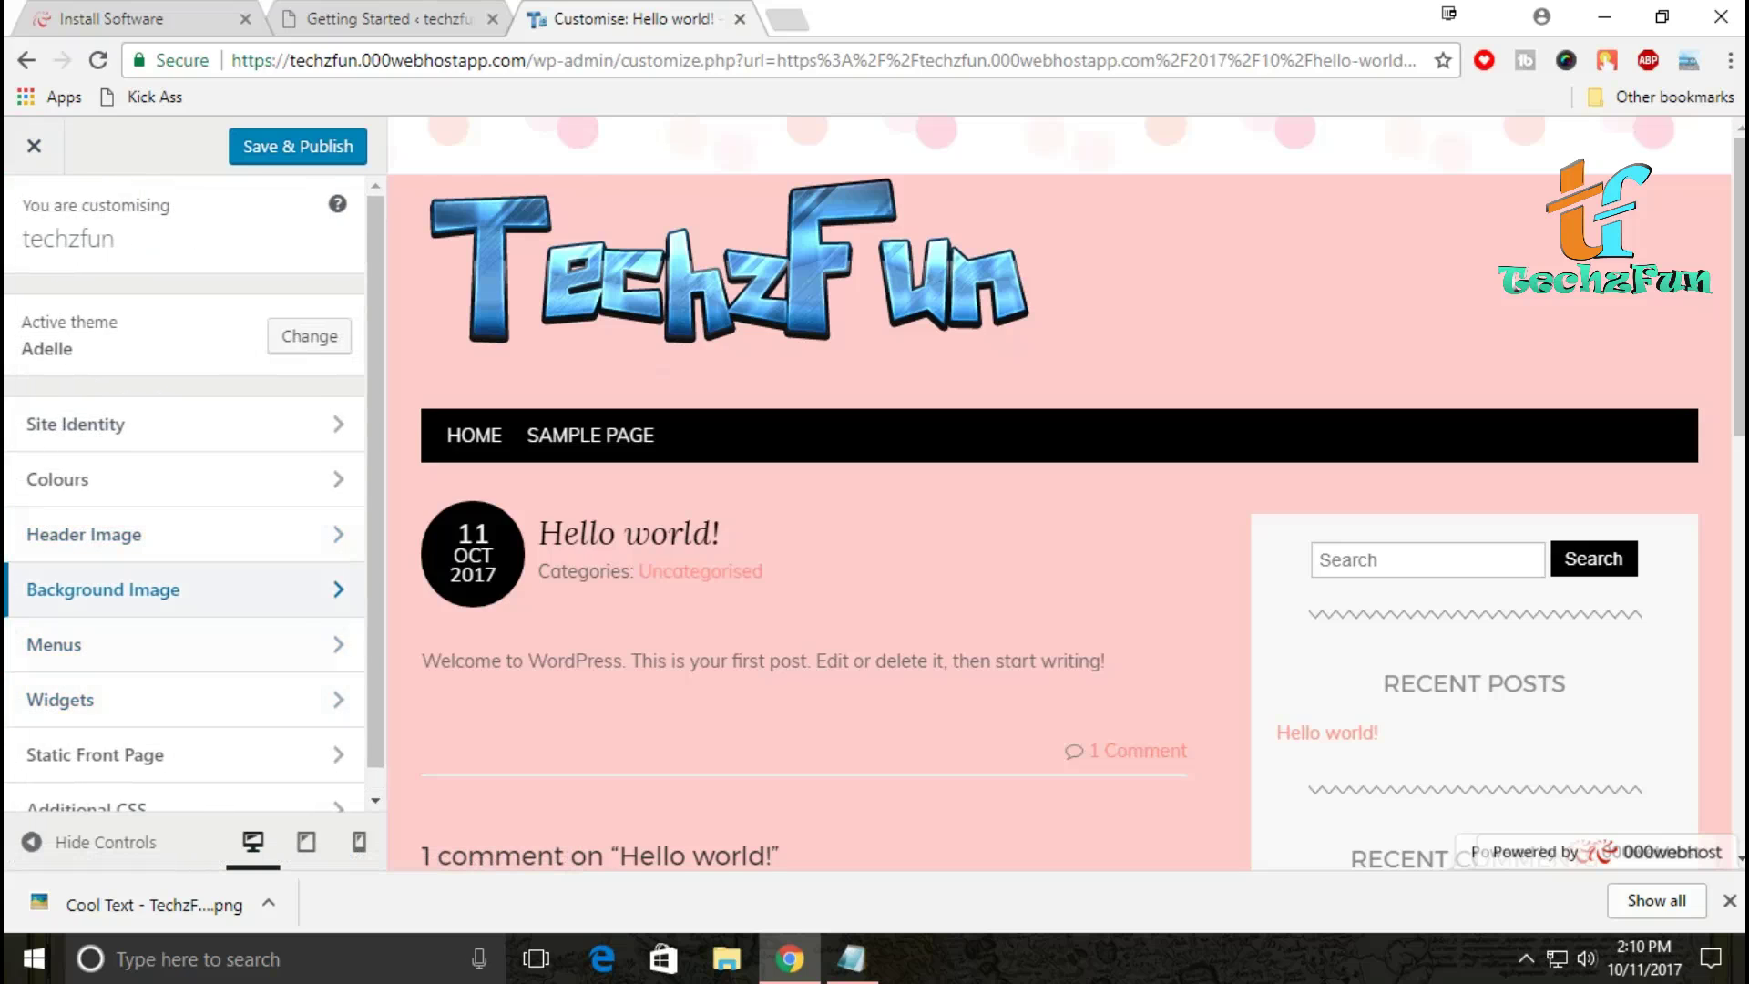
Step: Review the Menus locations and Widgets settings without changing anything
click(136, 644)
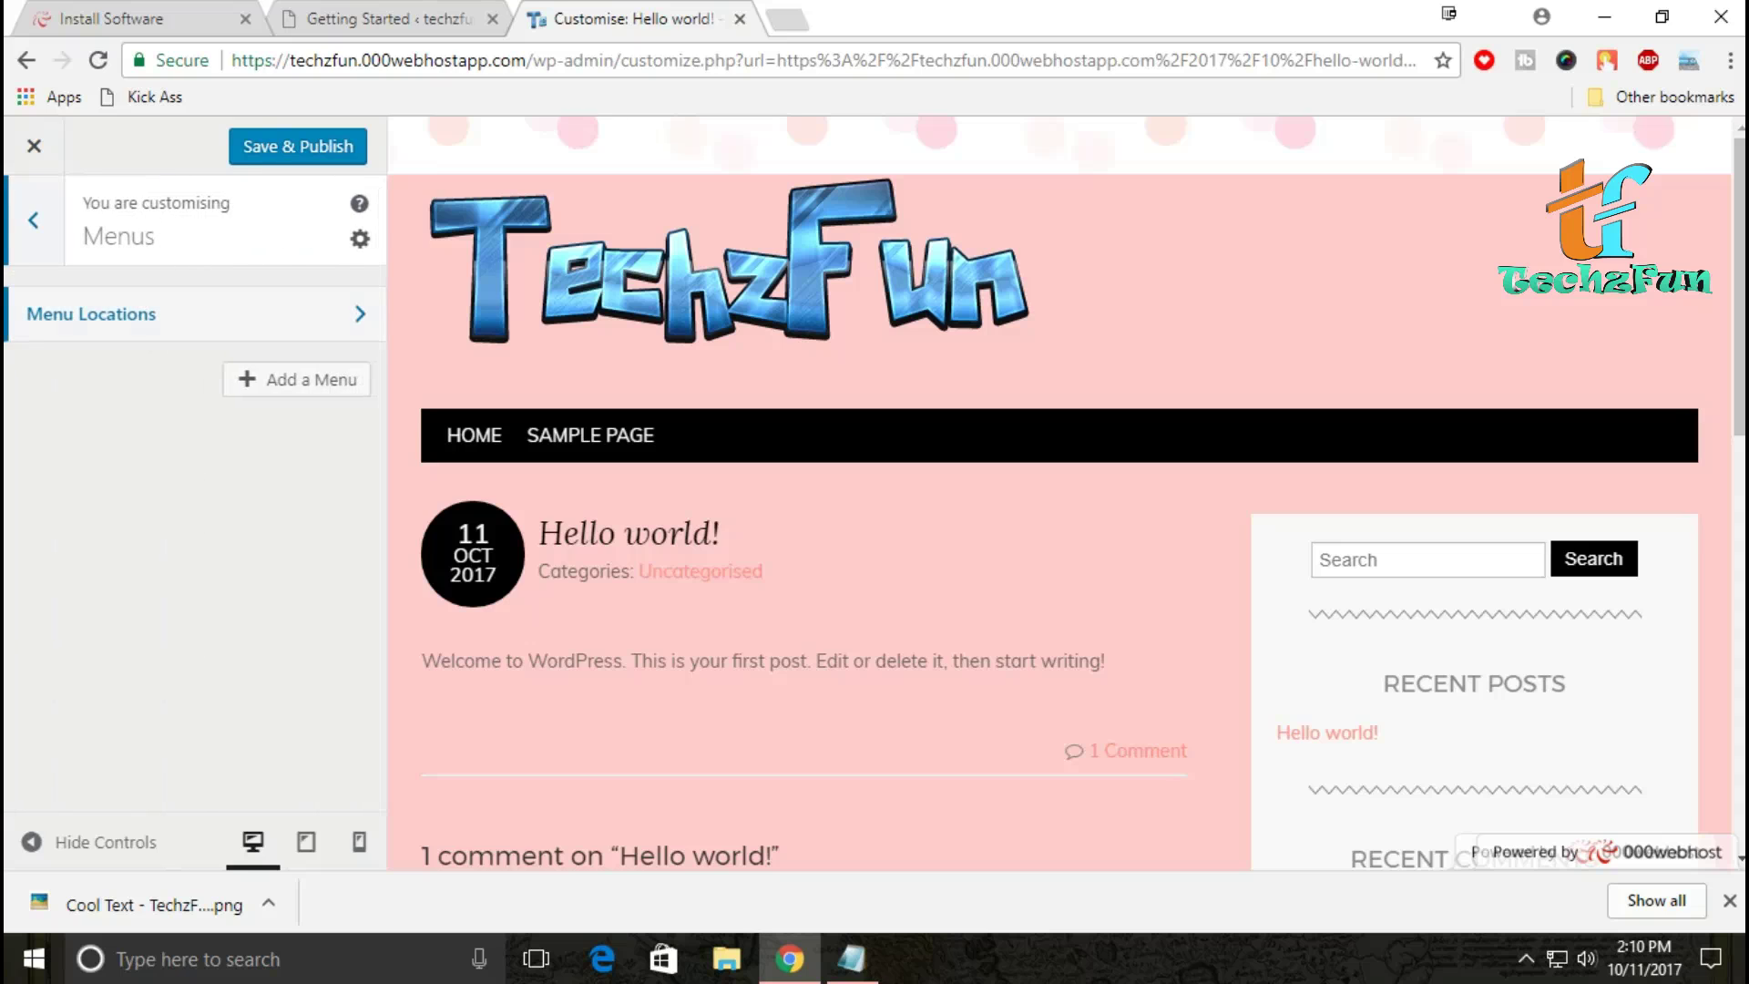
click(182, 313)
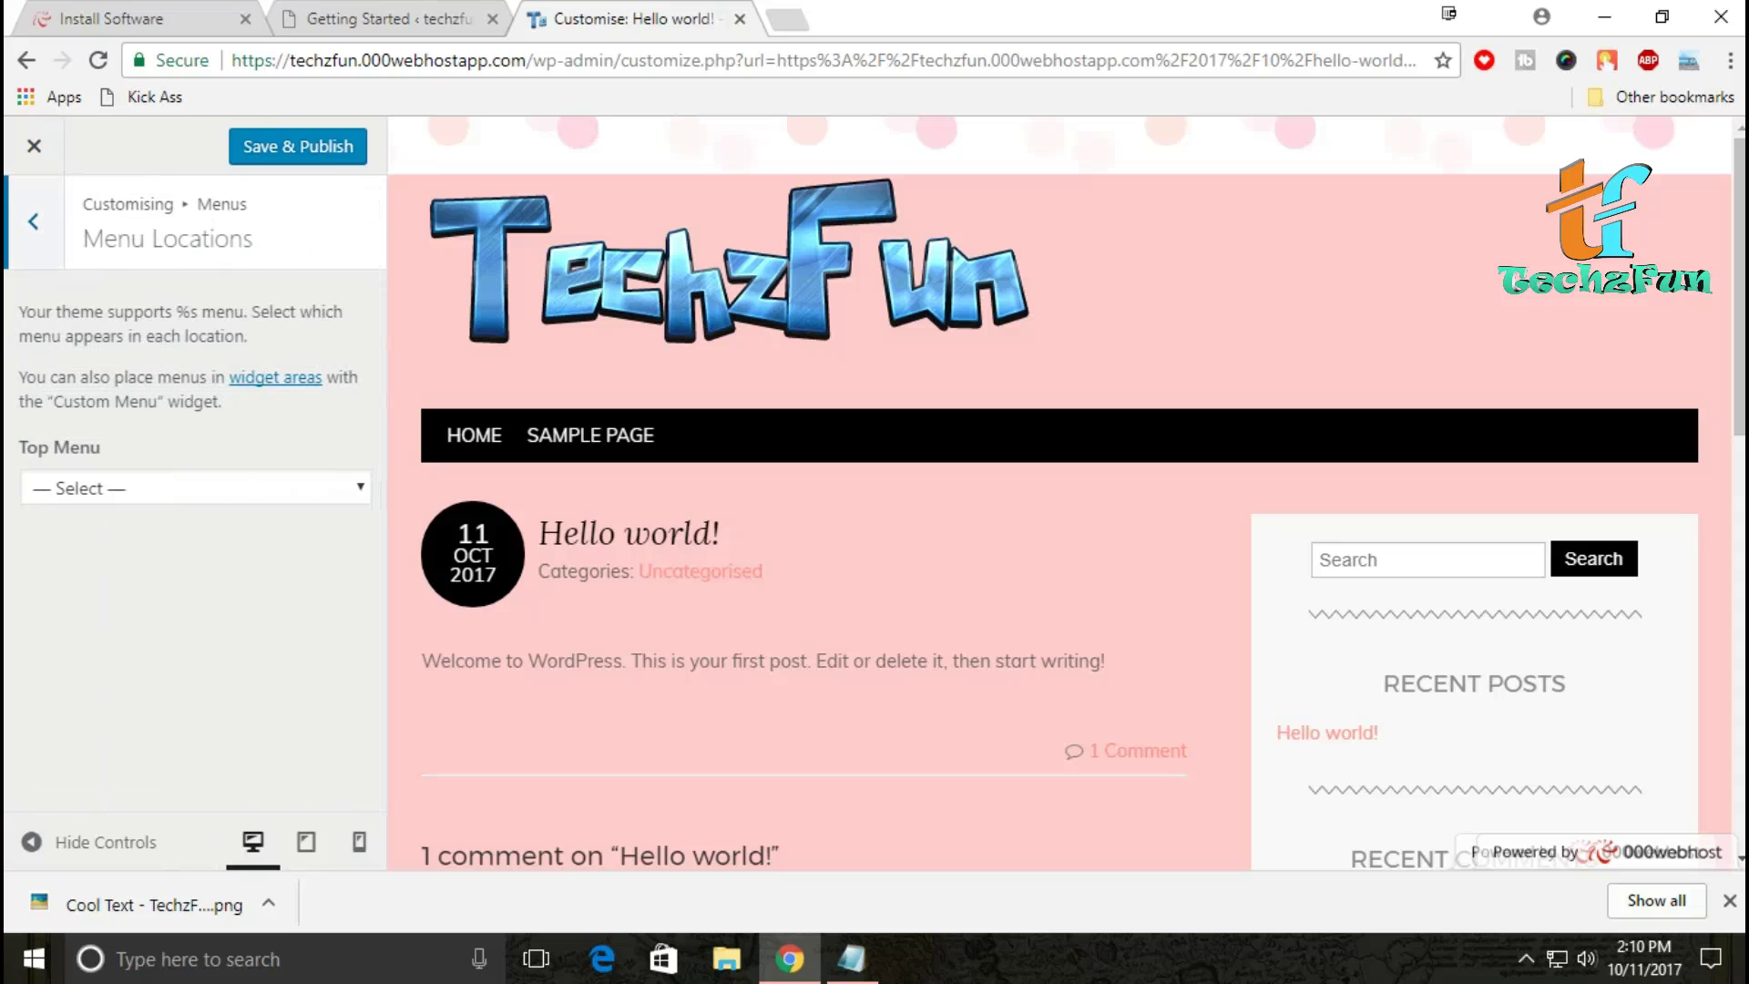
click(32, 220)
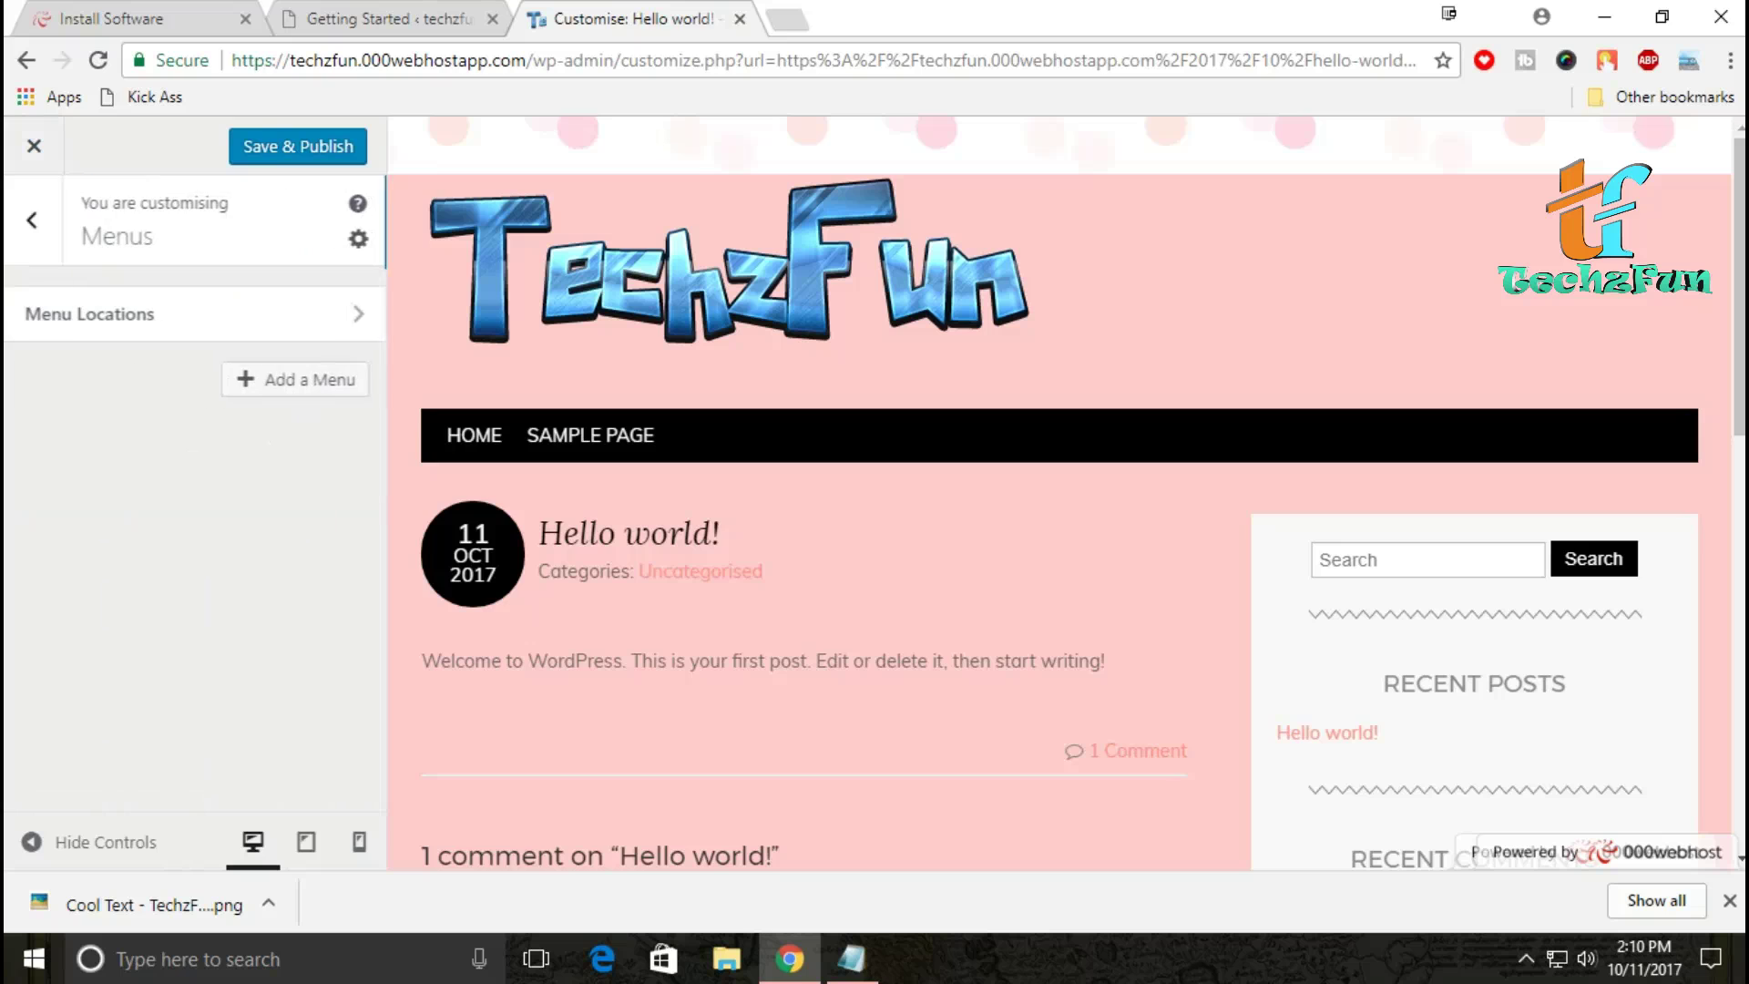
click(32, 221)
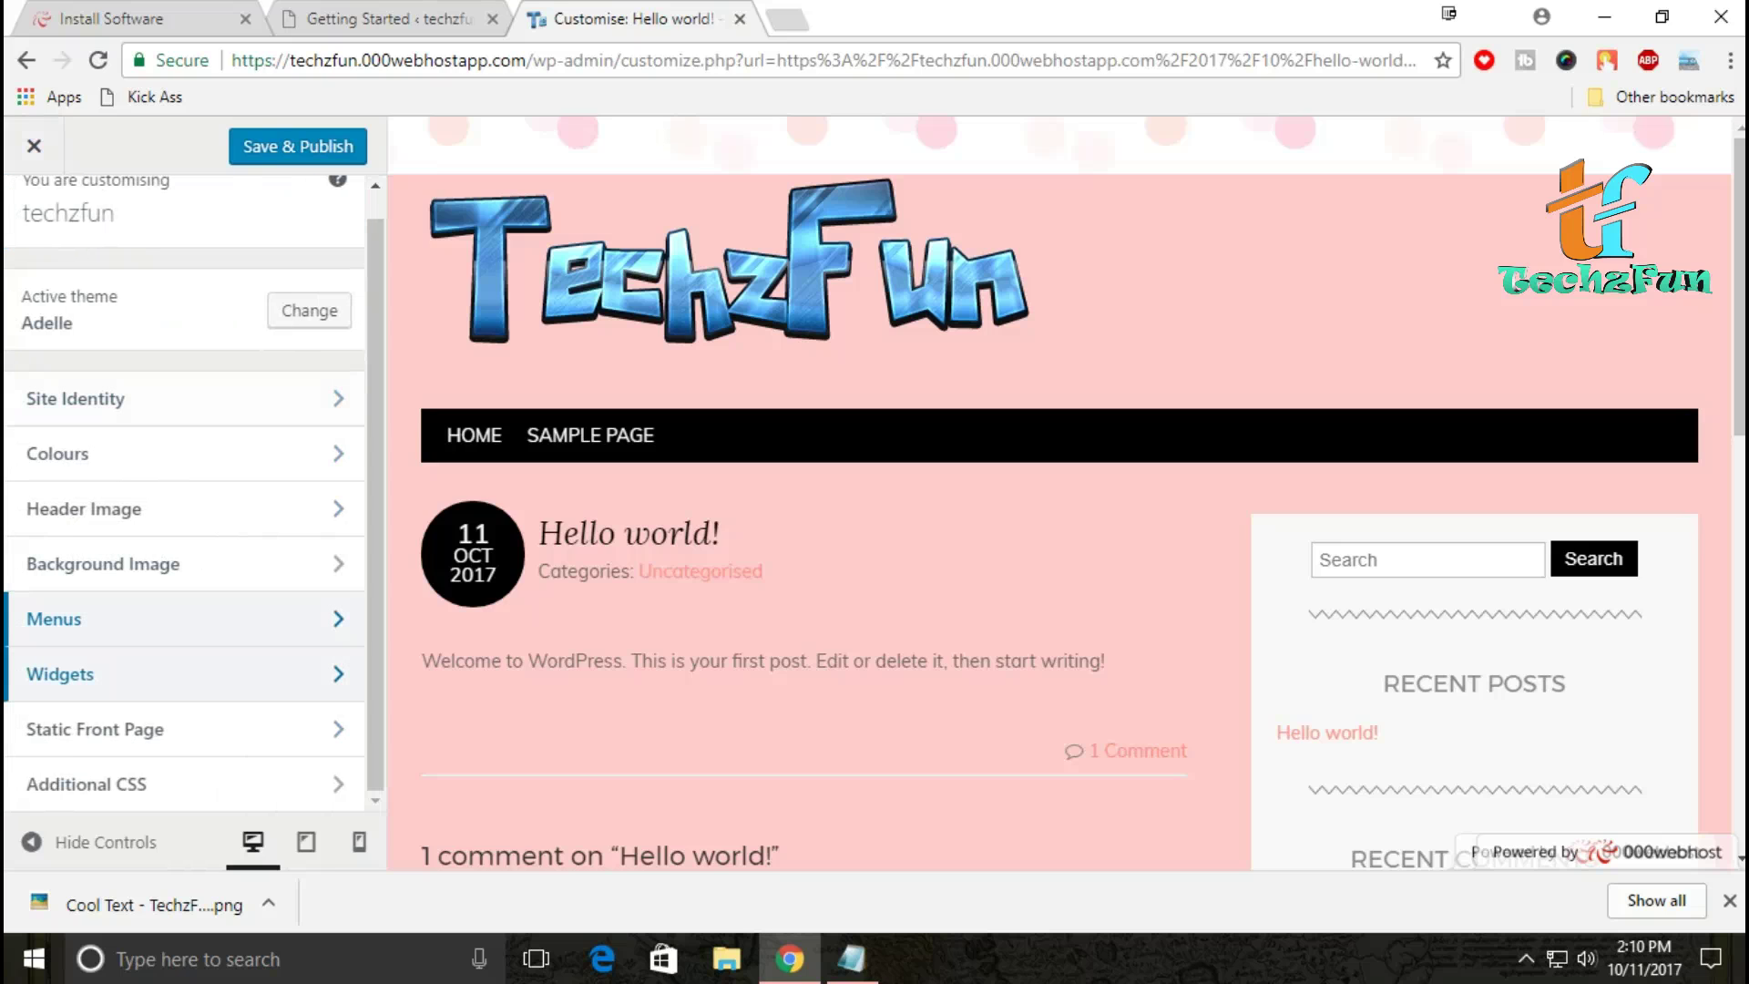
click(60, 674)
click(33, 221)
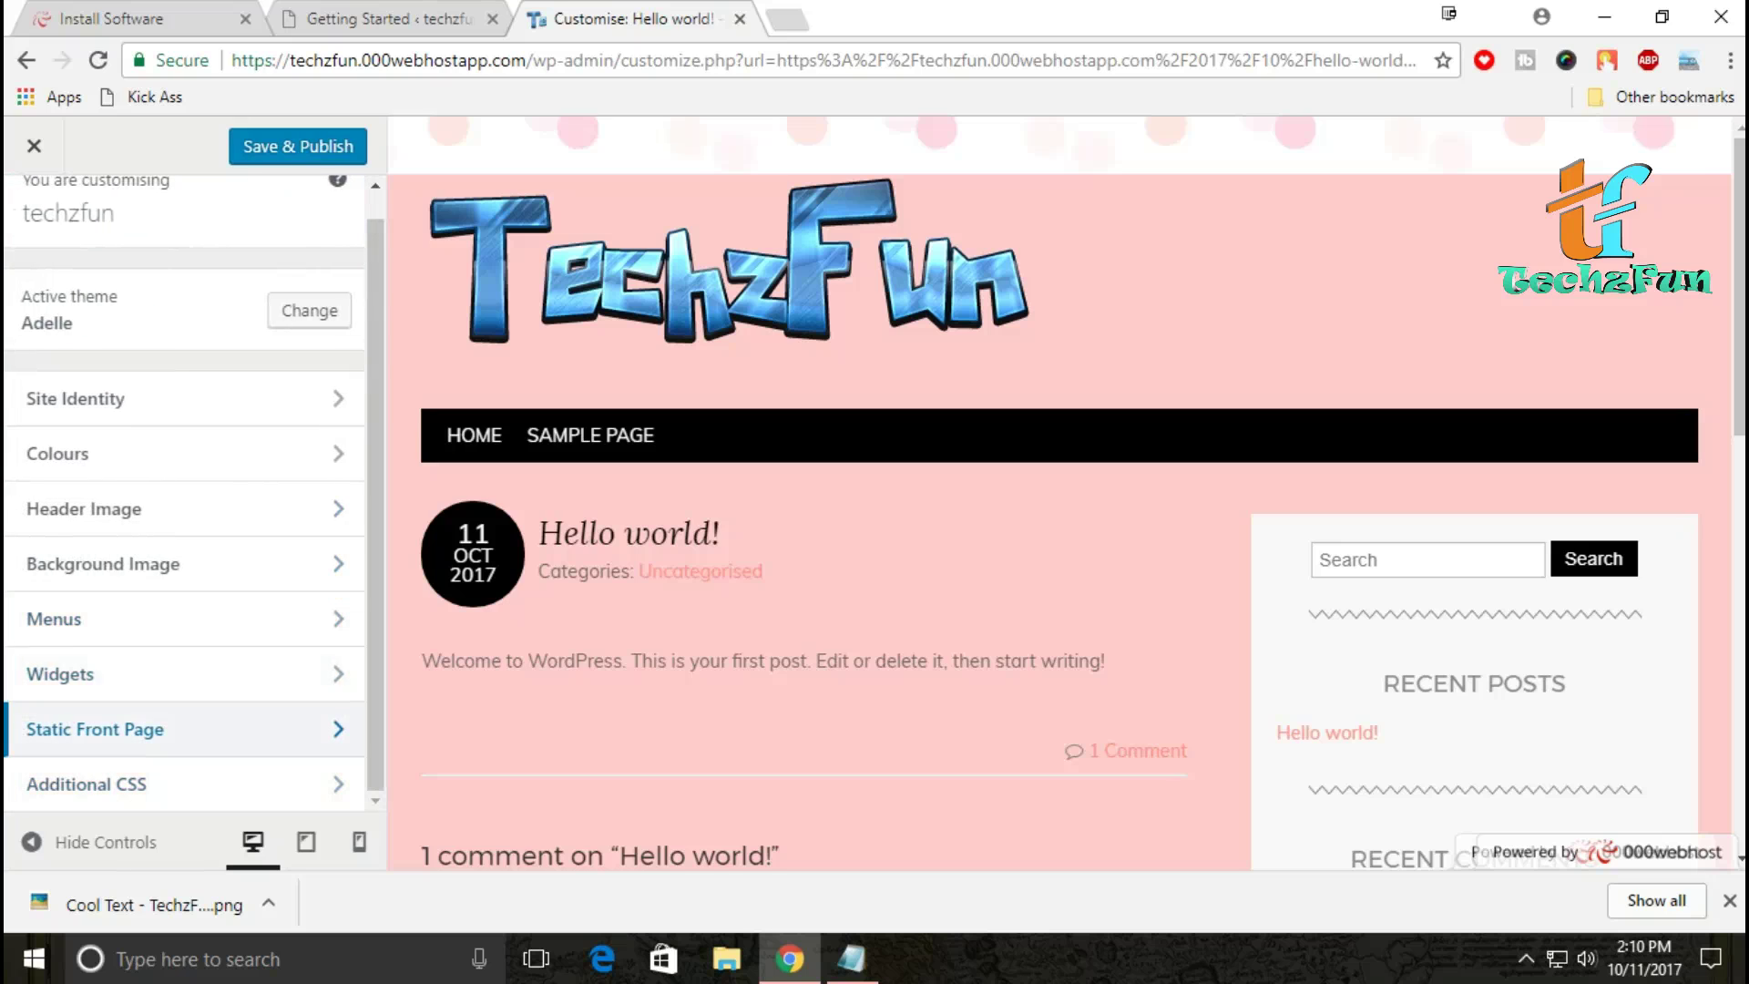
Step: Keep 'Your latest posts' as the front page, then Save & Publish and close the Customizer
click(95, 729)
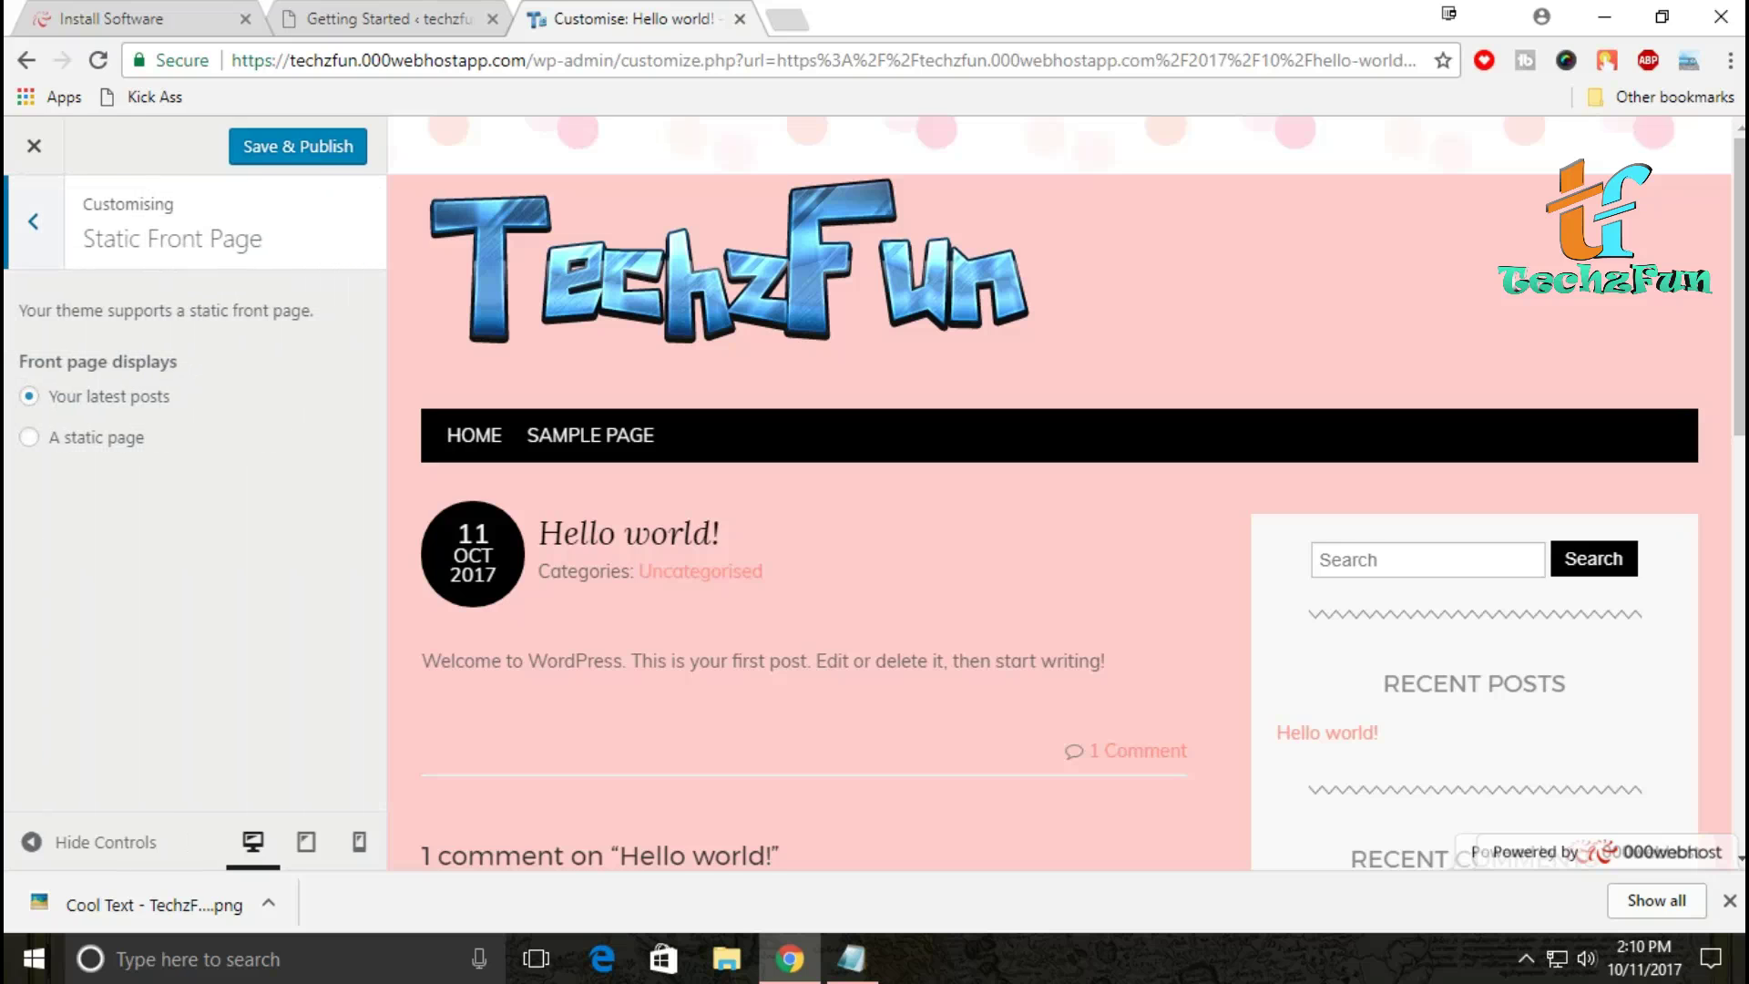
click(29, 437)
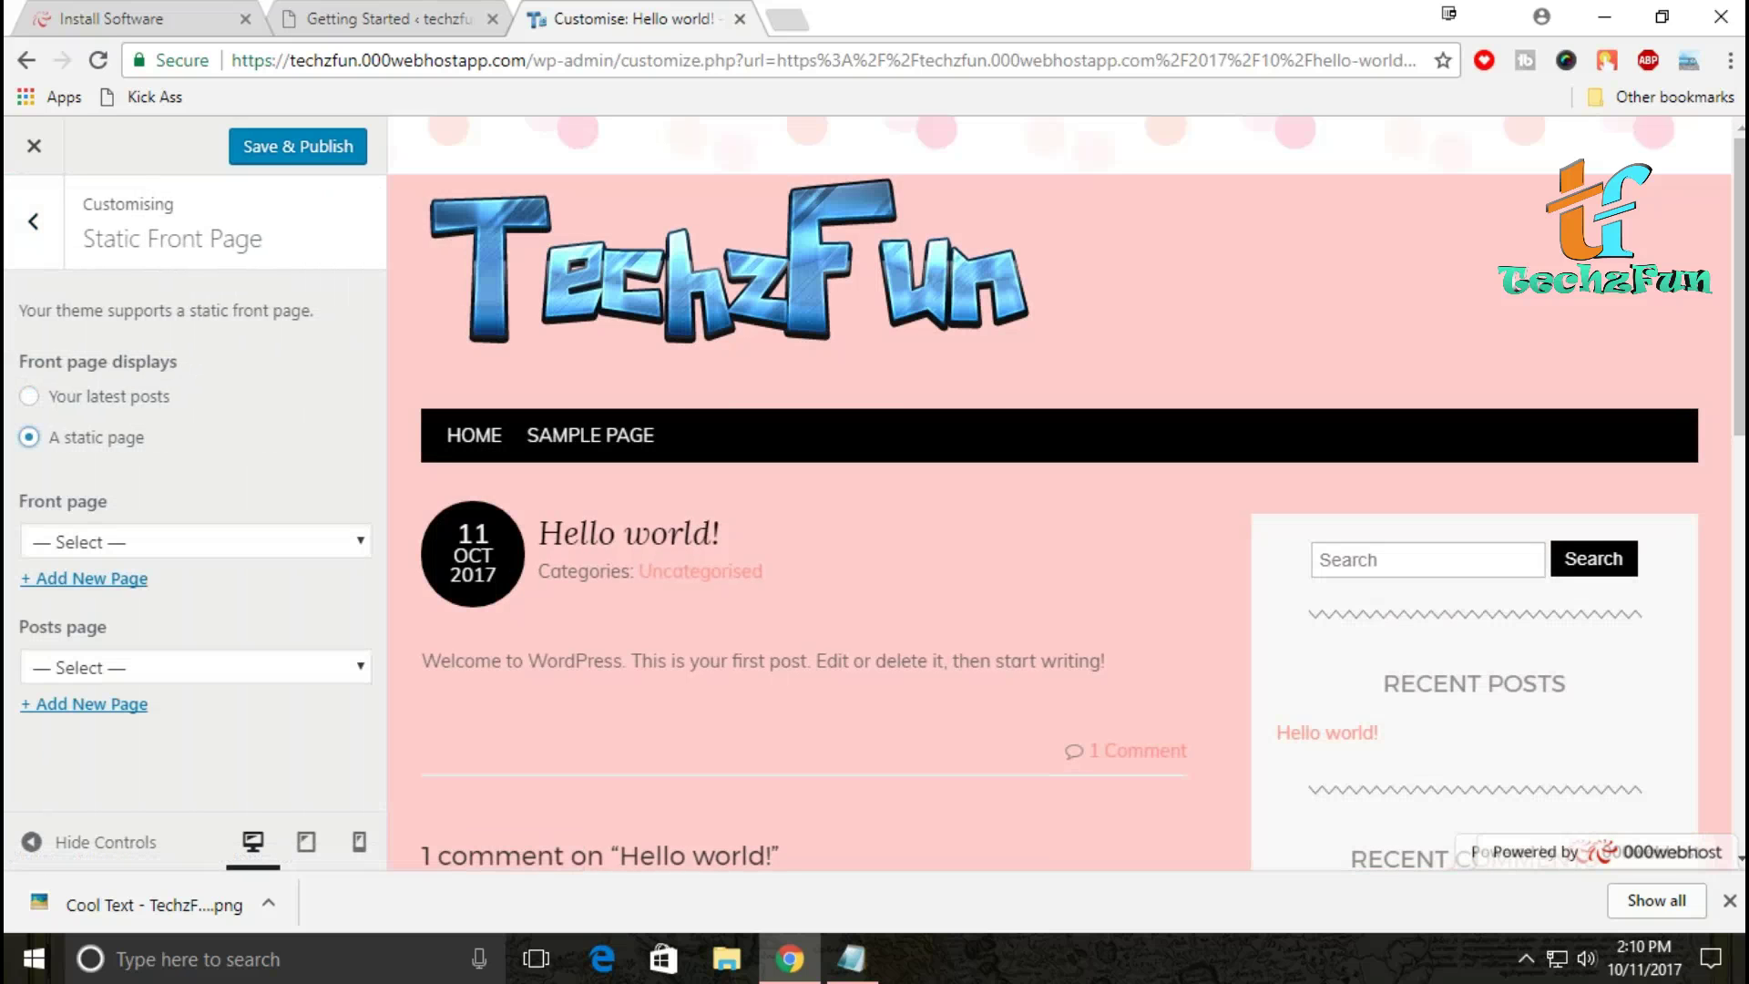
click(29, 395)
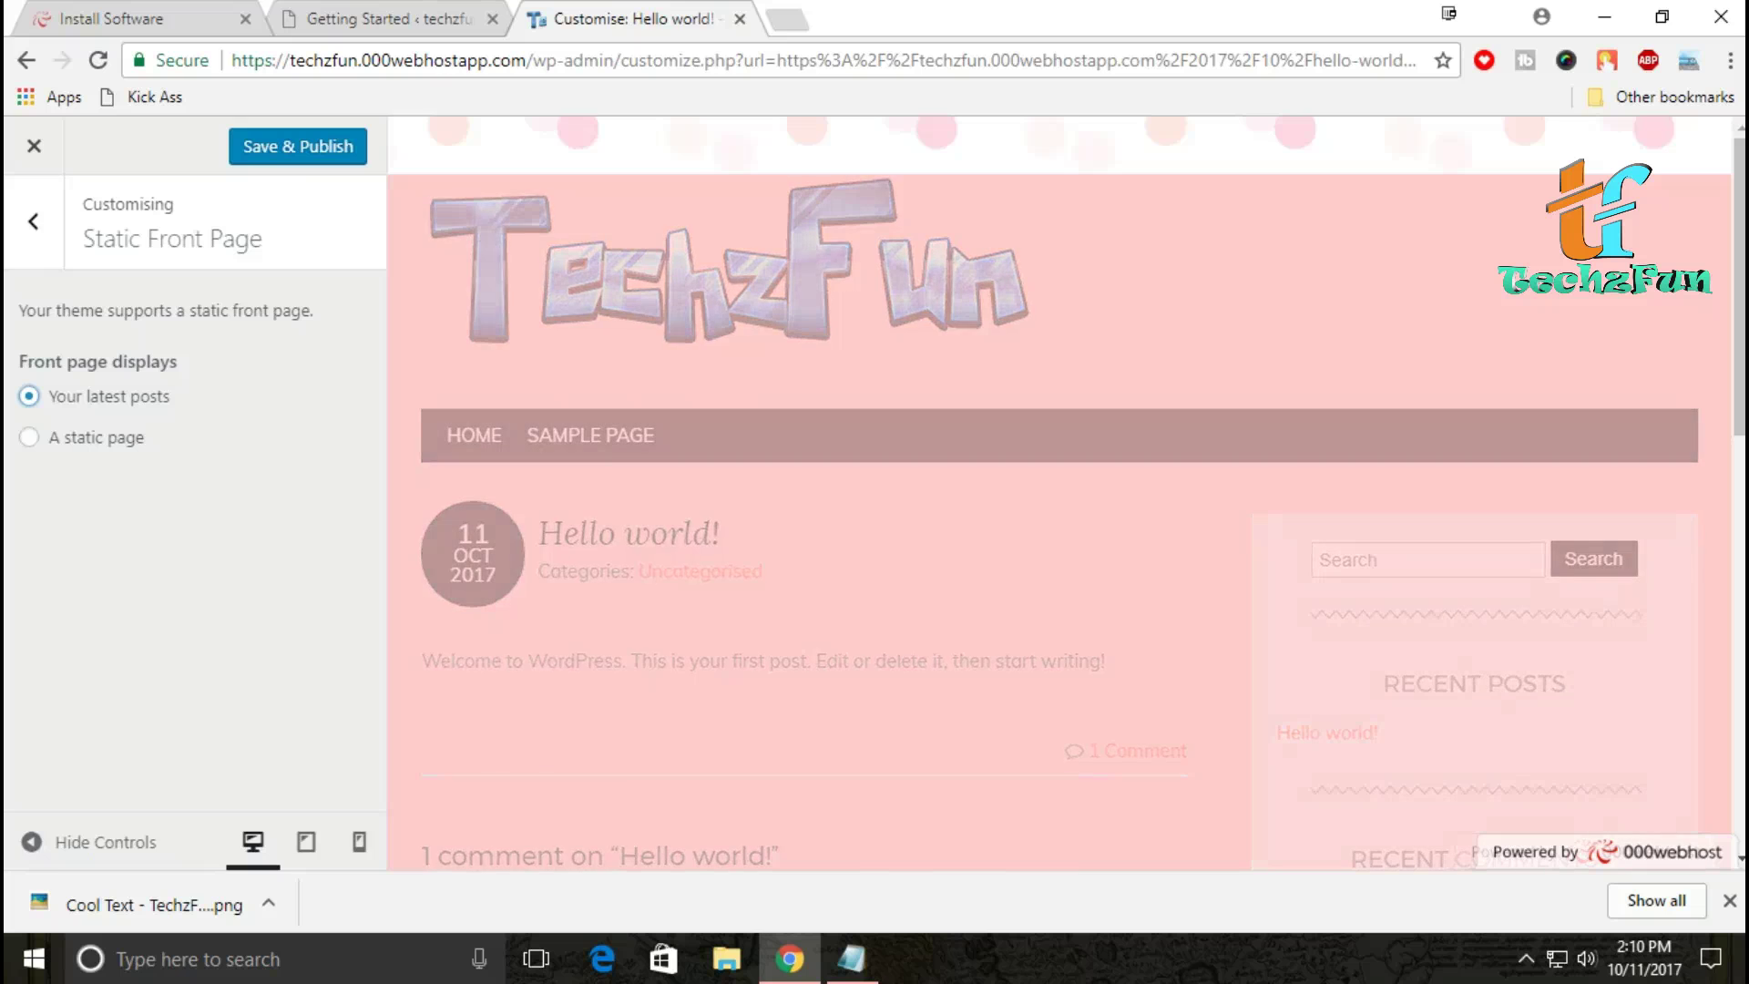
click(37, 221)
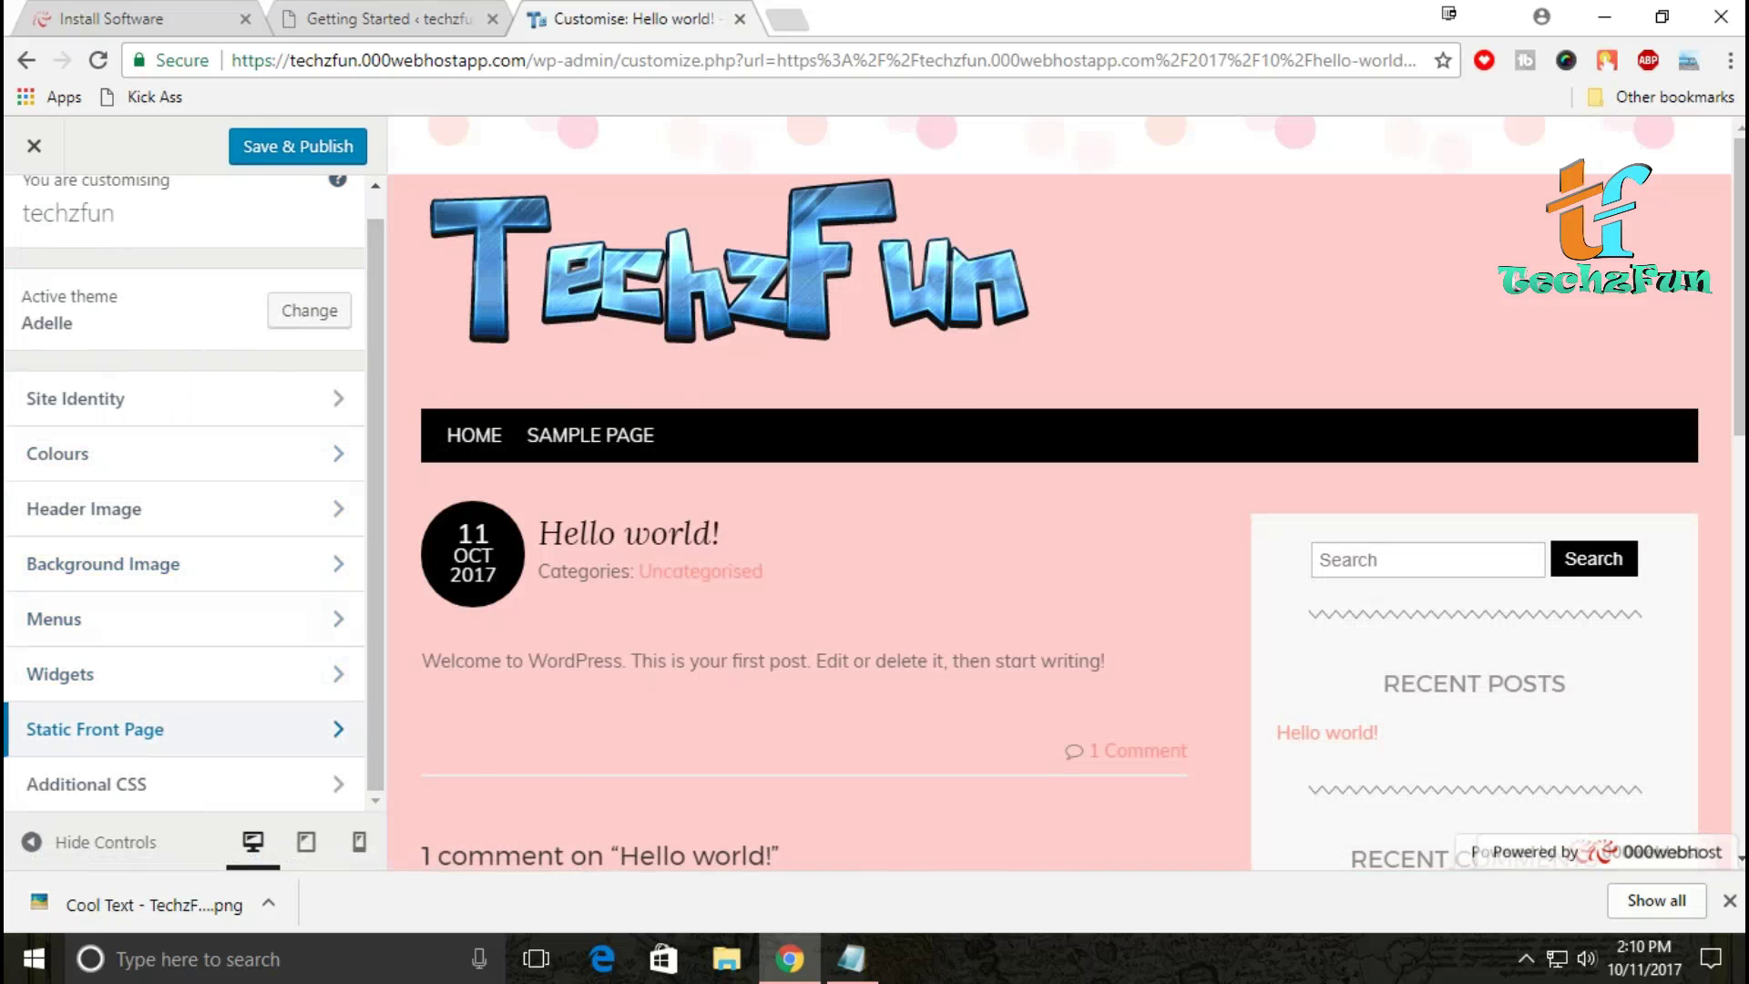
click(297, 146)
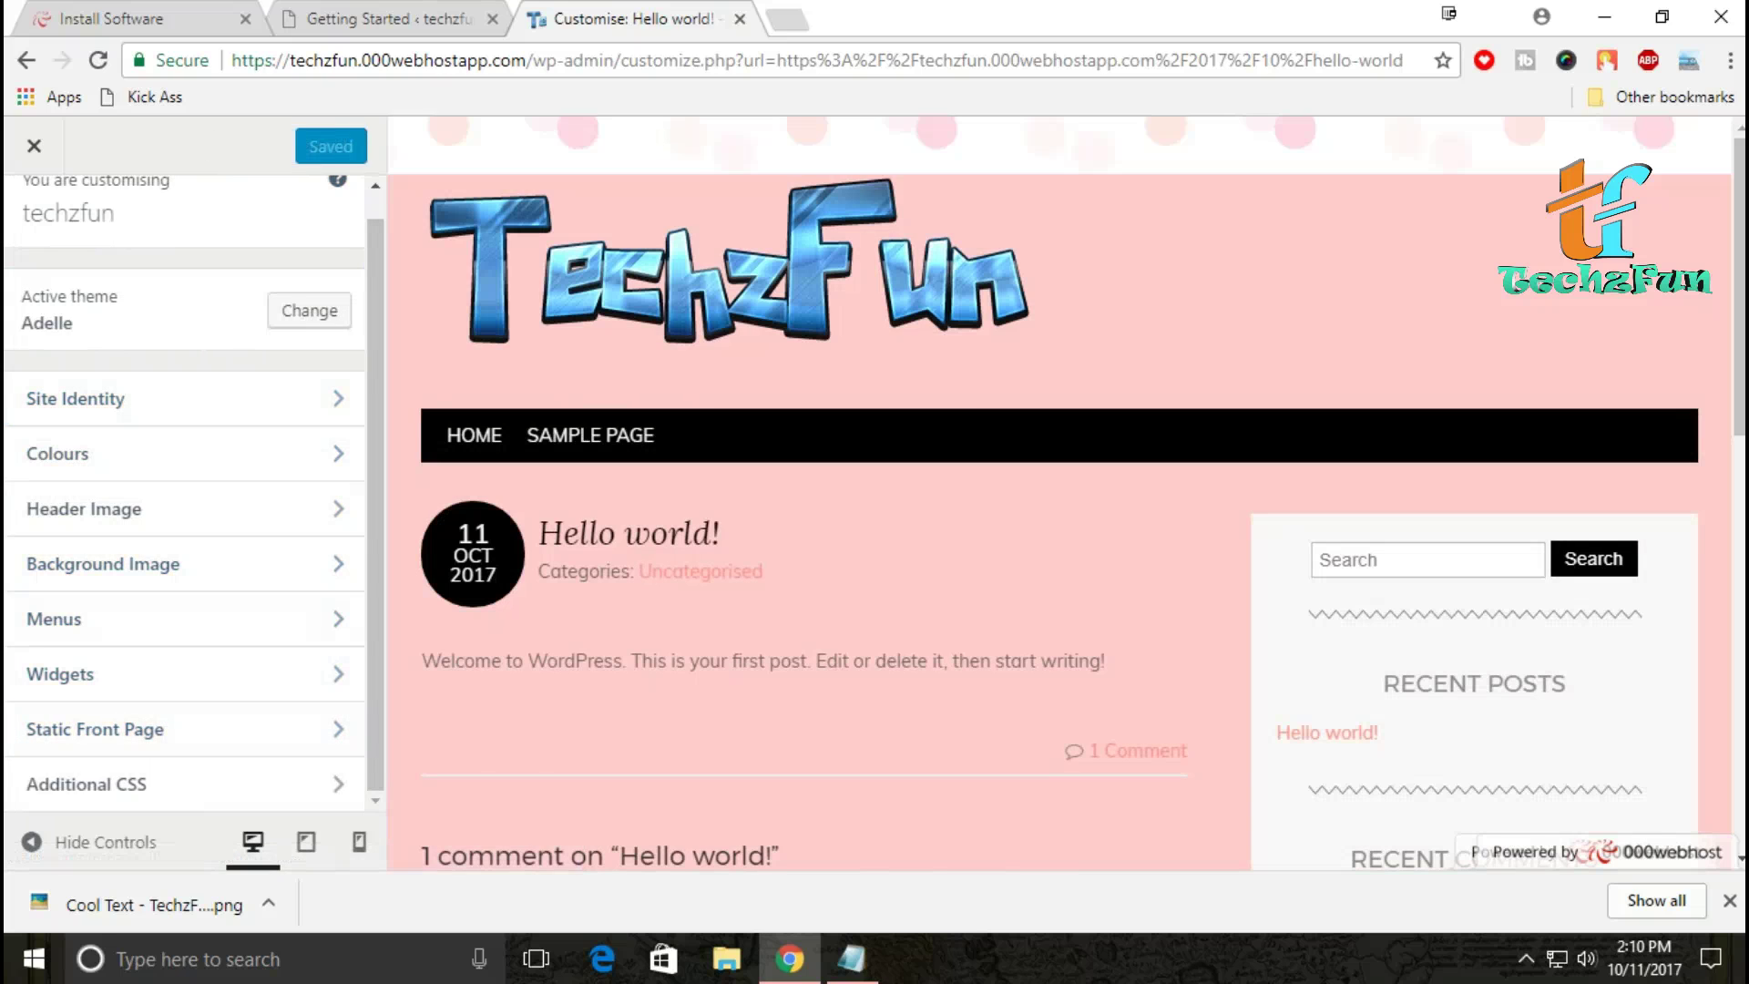
click(33, 146)
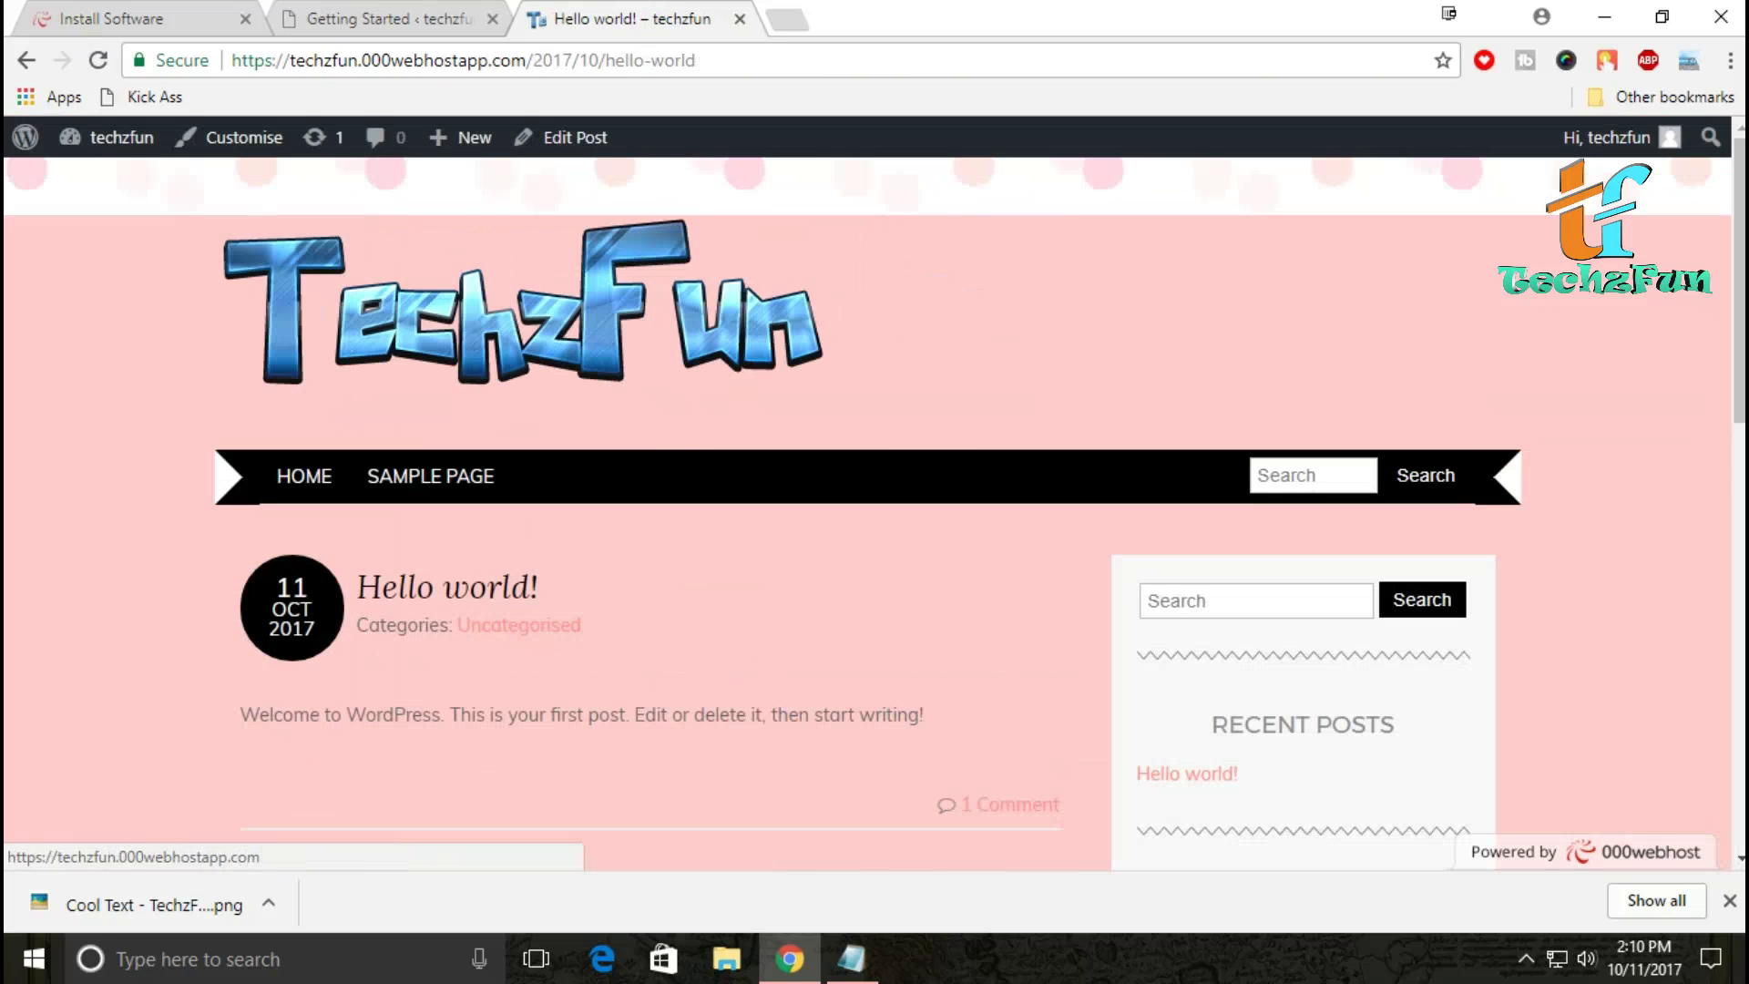
Step: Bring the Getting Started admin tab forward and go to the Appearance > Menus page
scroll(875, 510, down, 7)
scroll(874, 510, up, 7)
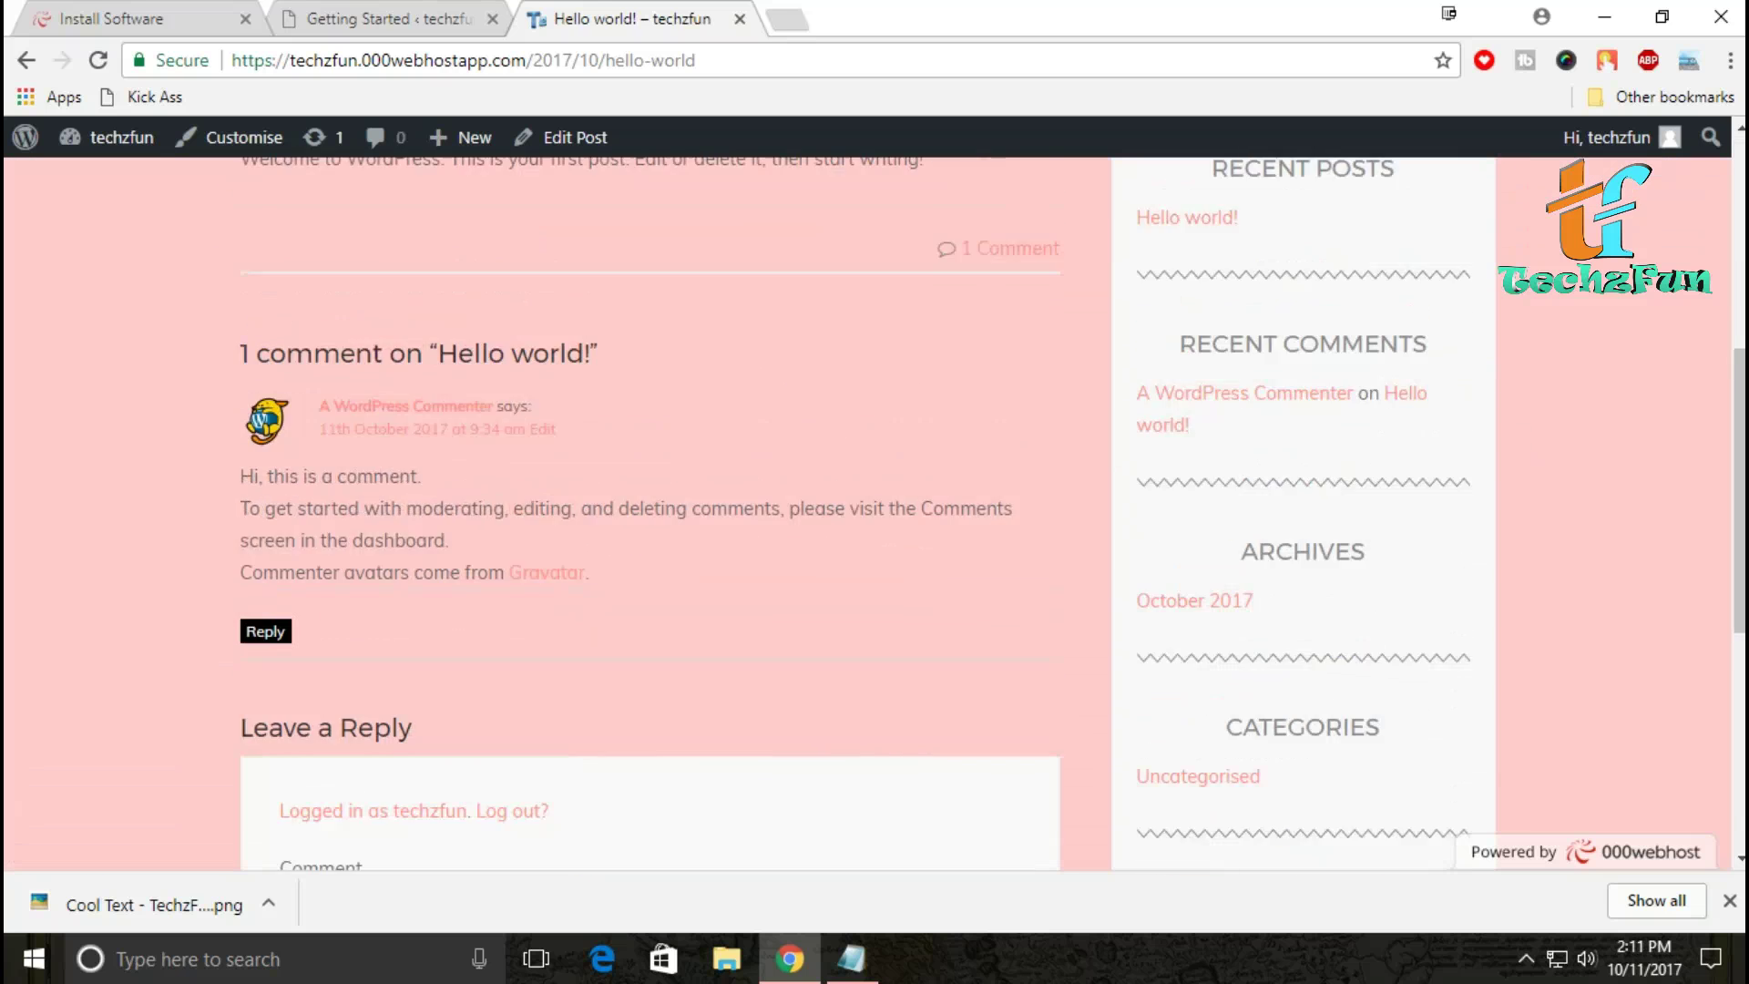
key(ctrl+shift+Tab)
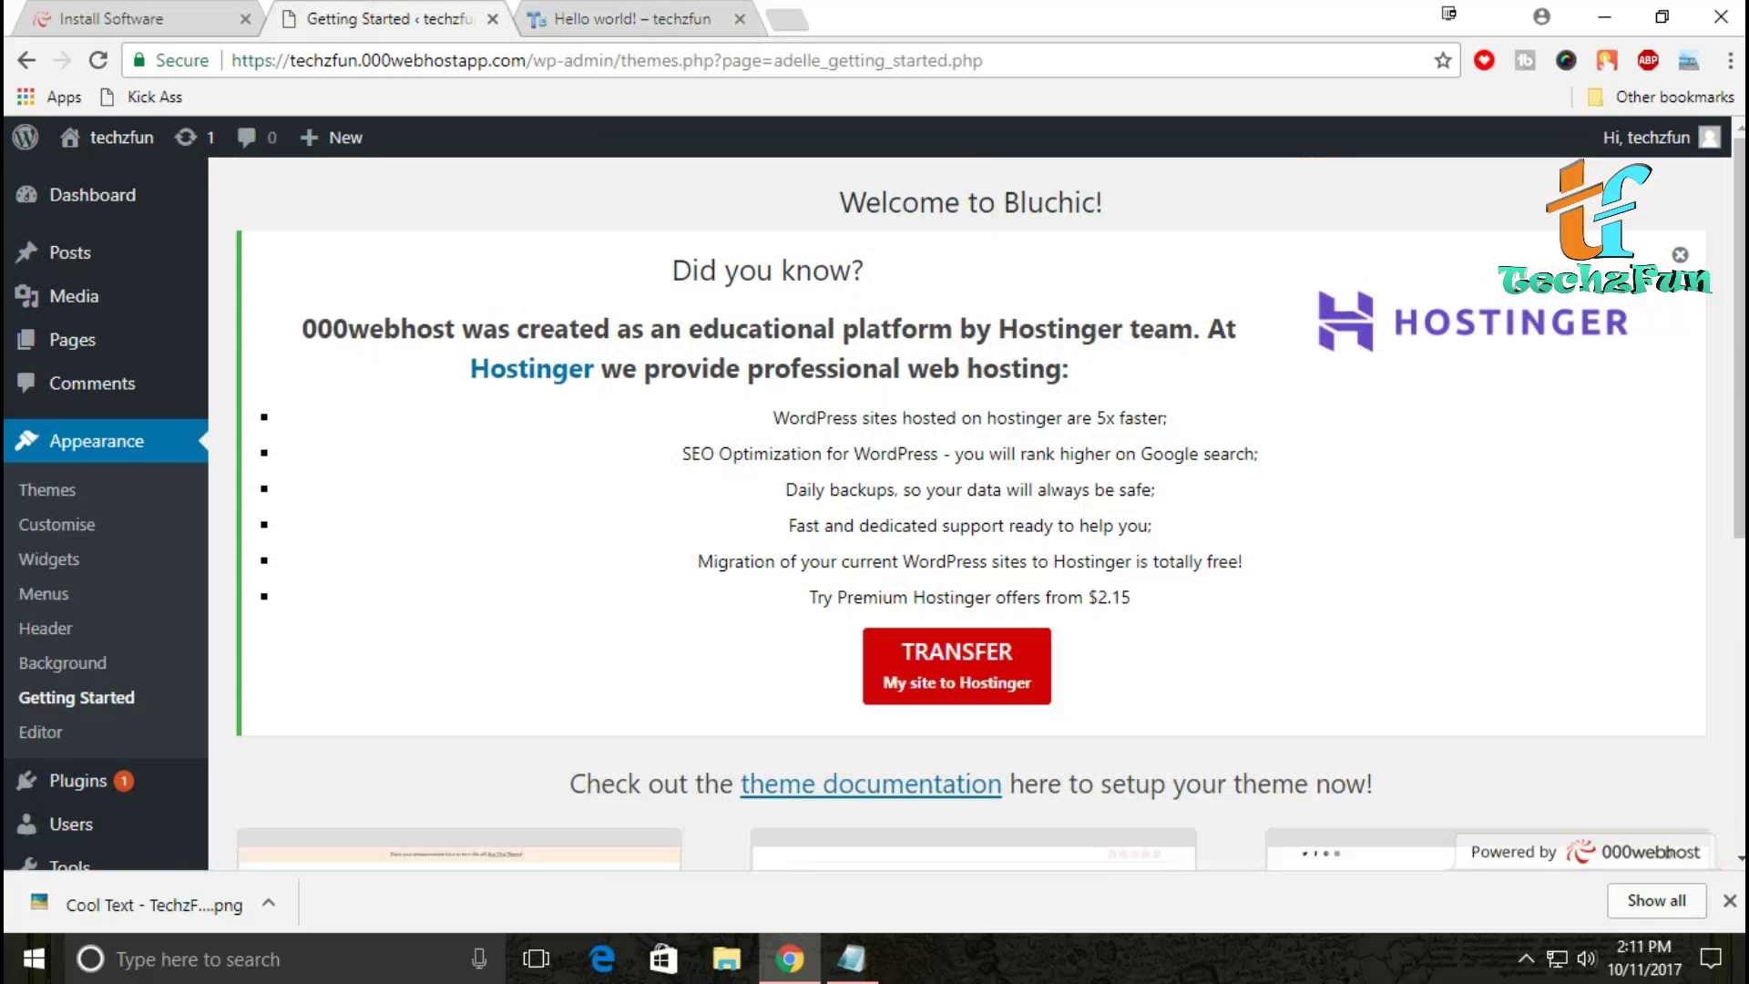
mouse_move(73, 253)
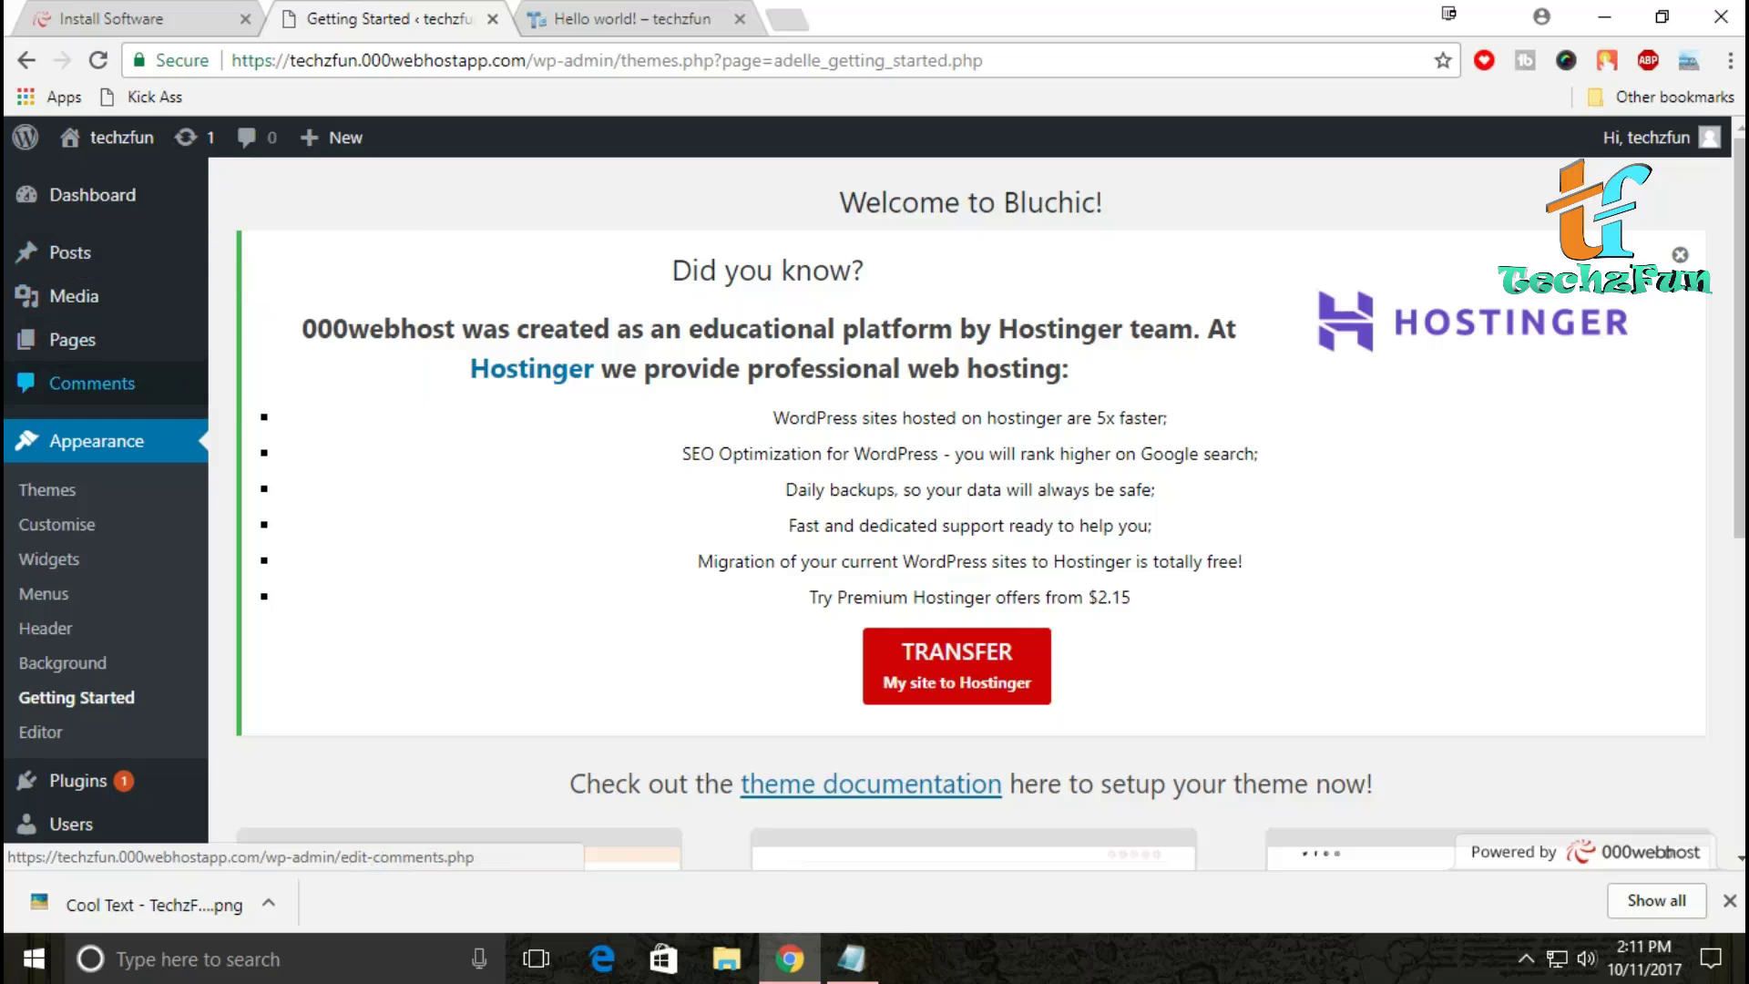
scroll(110, 546, down, 6)
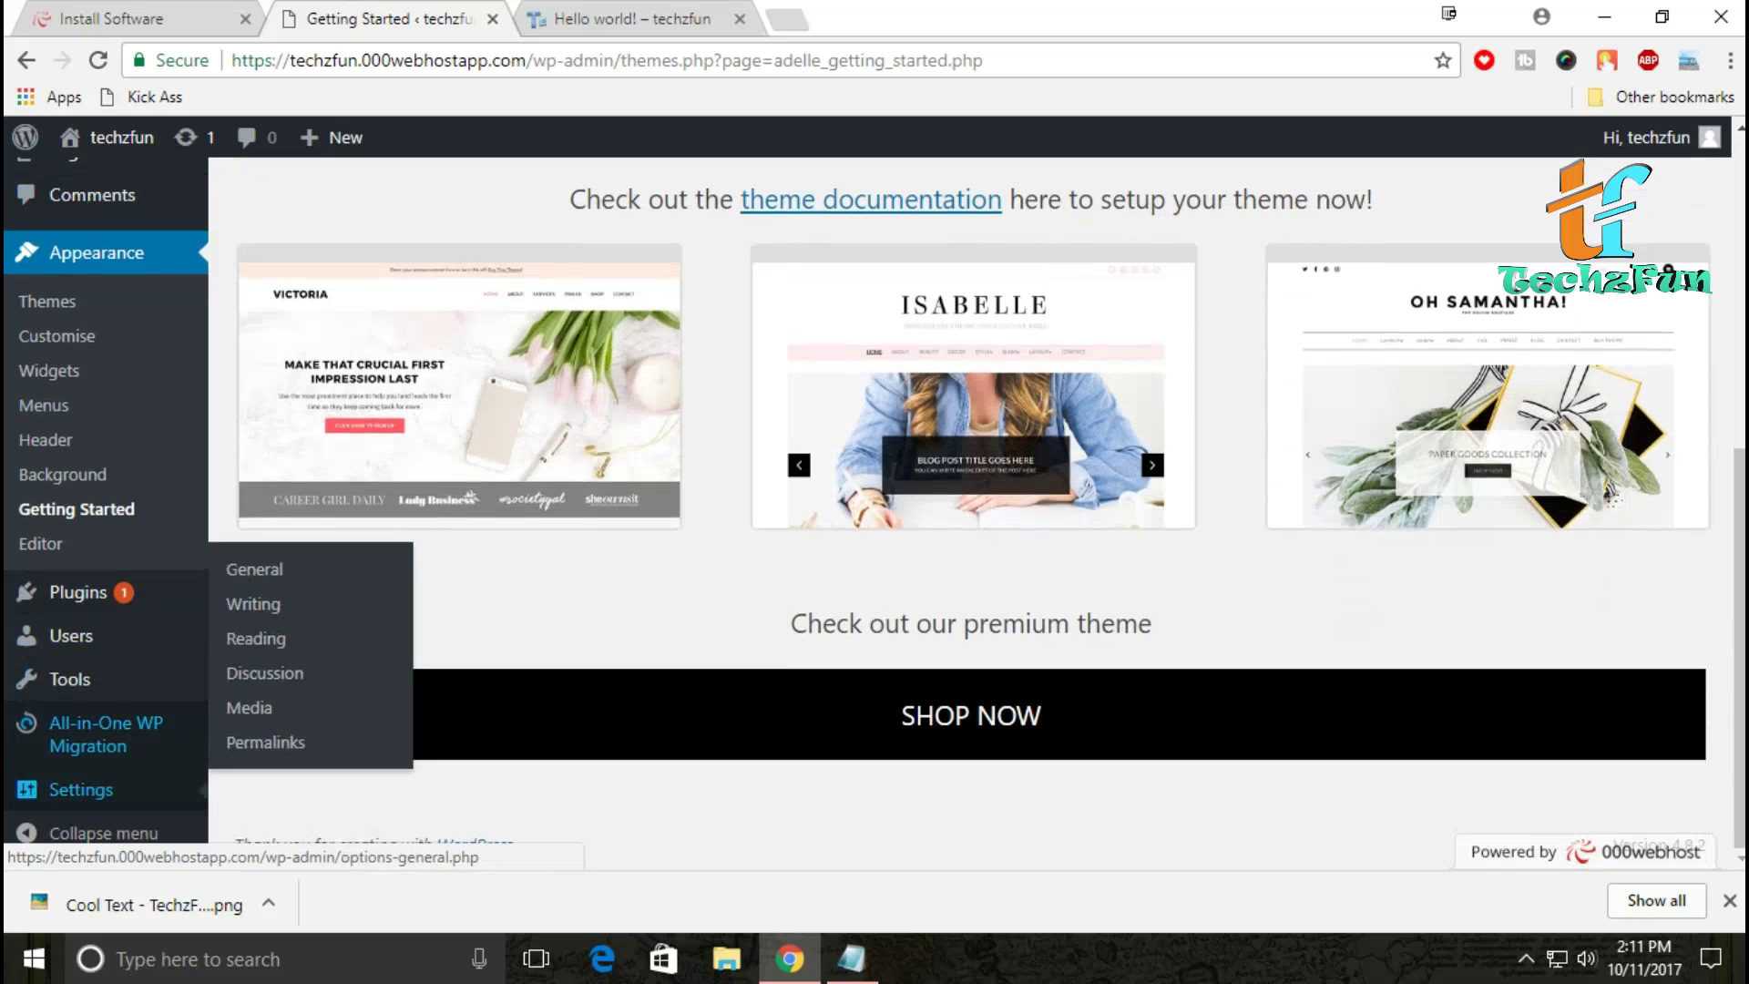
mouse_move(78, 593)
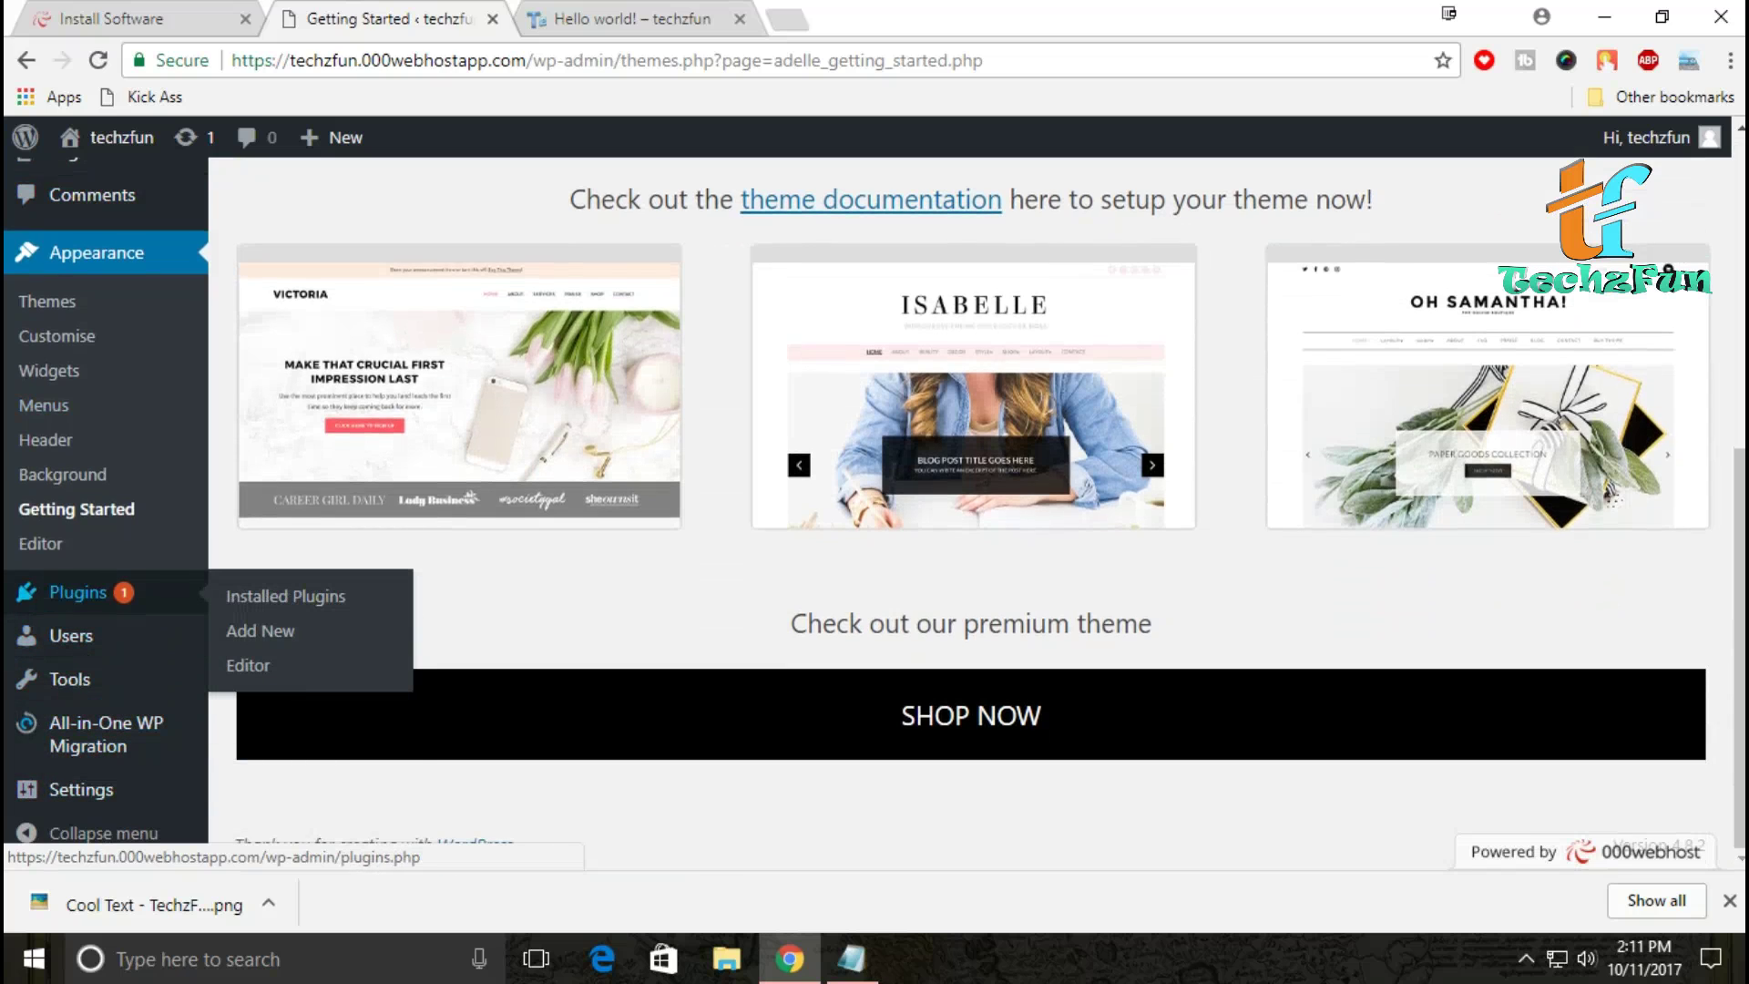
click(44, 406)
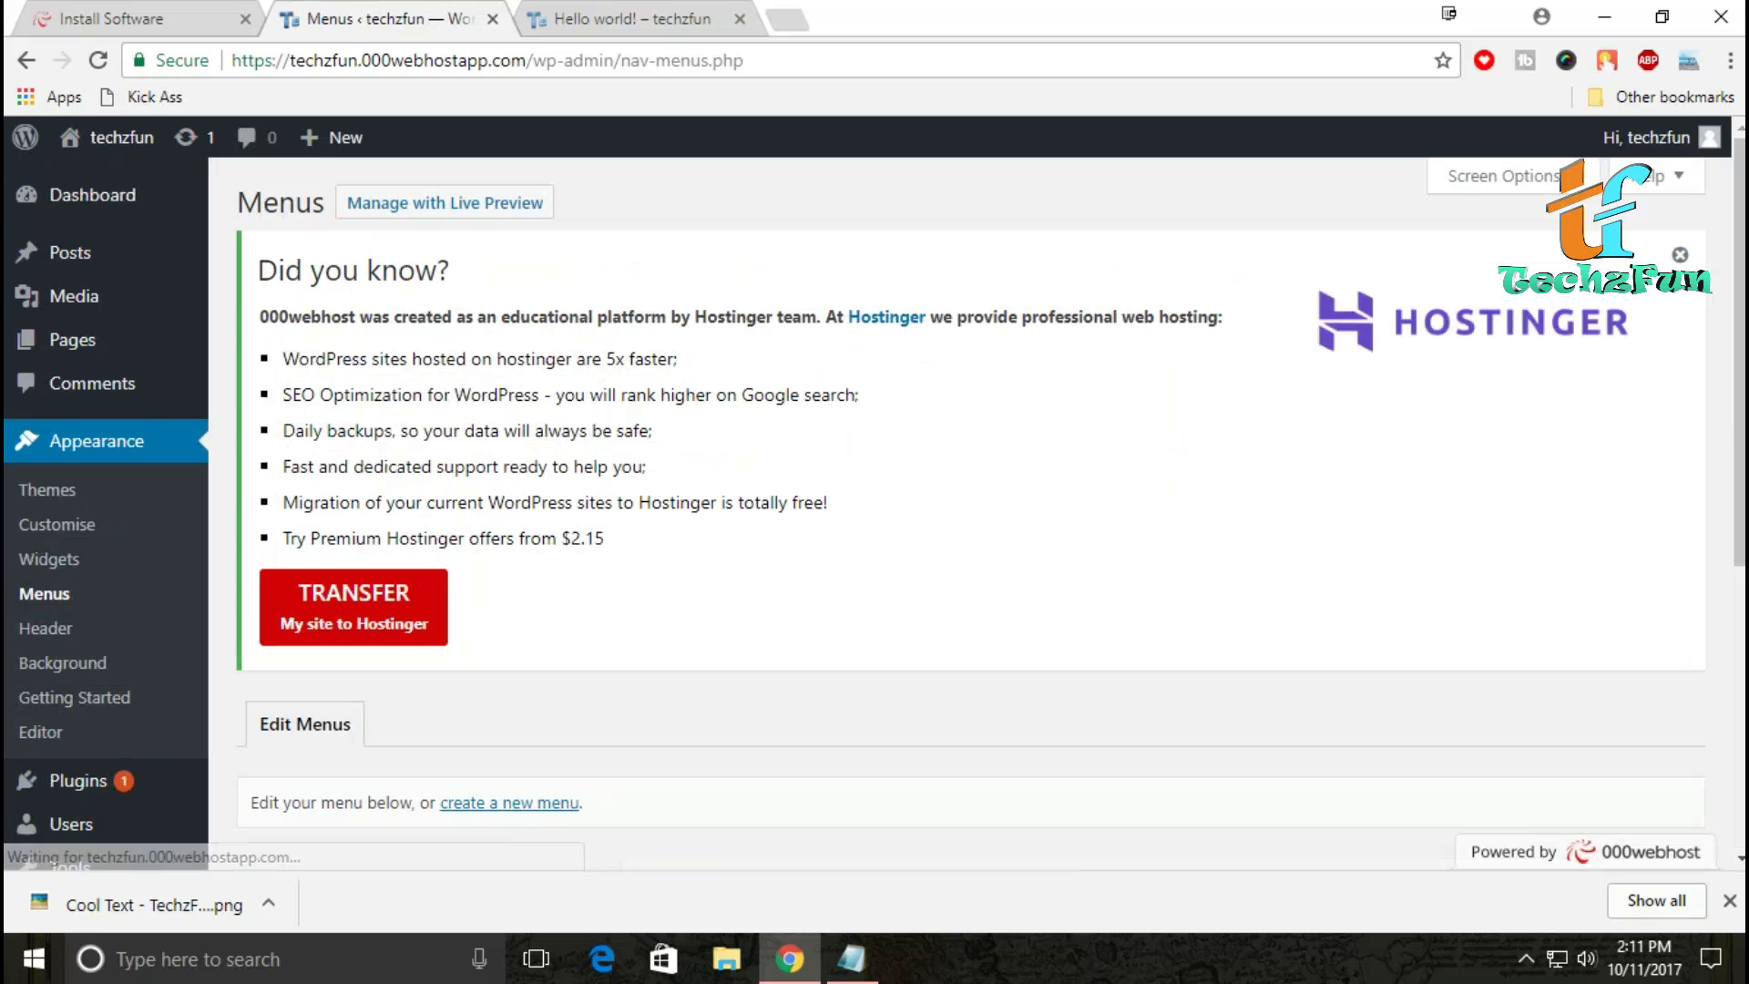
scroll(970, 547, down, 5)
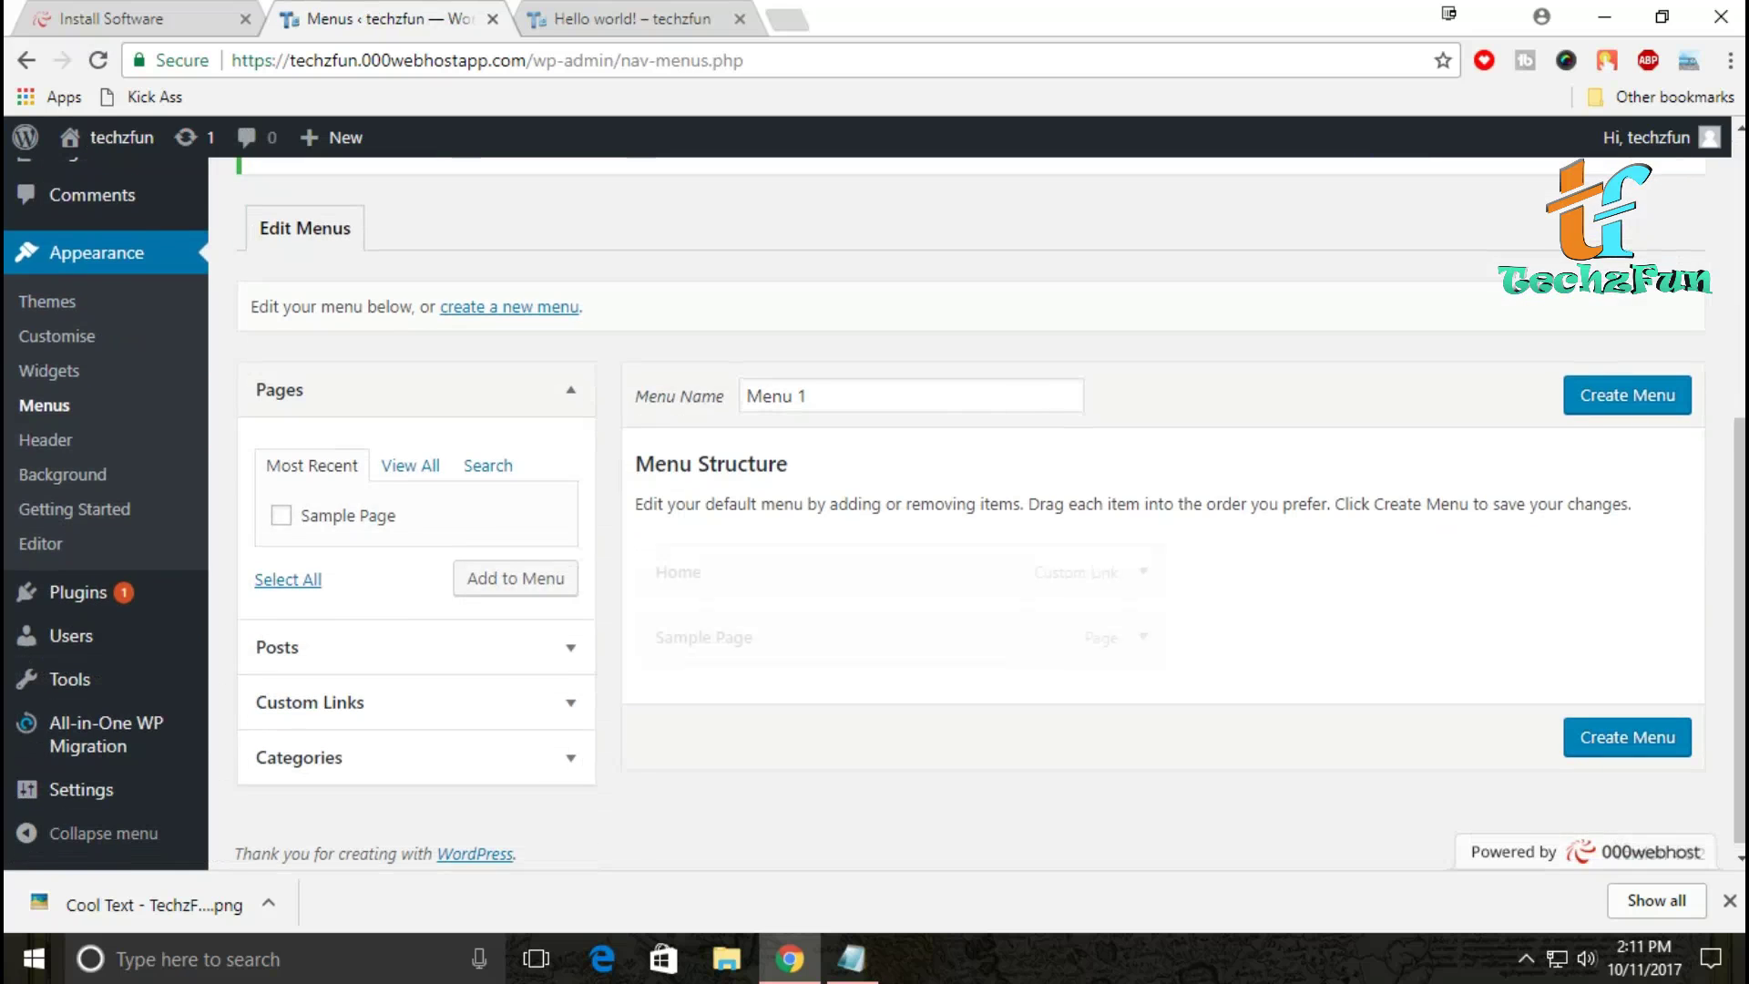
click(510, 307)
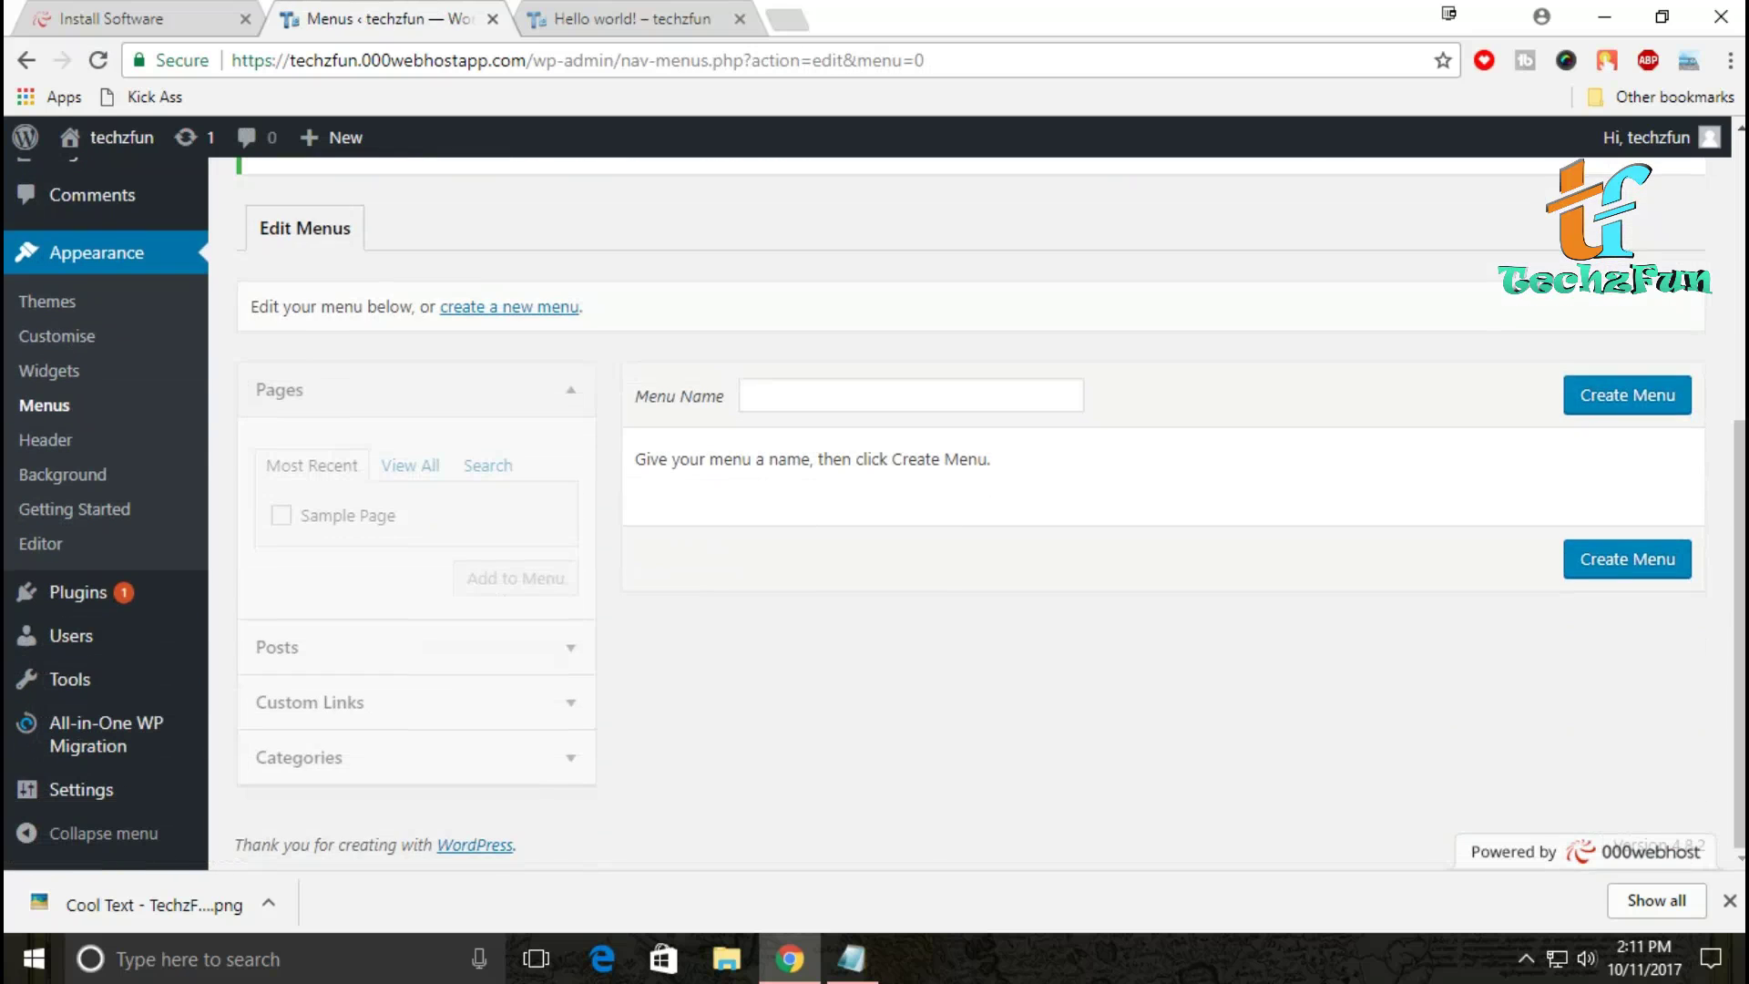
scroll(970, 510, up, 4)
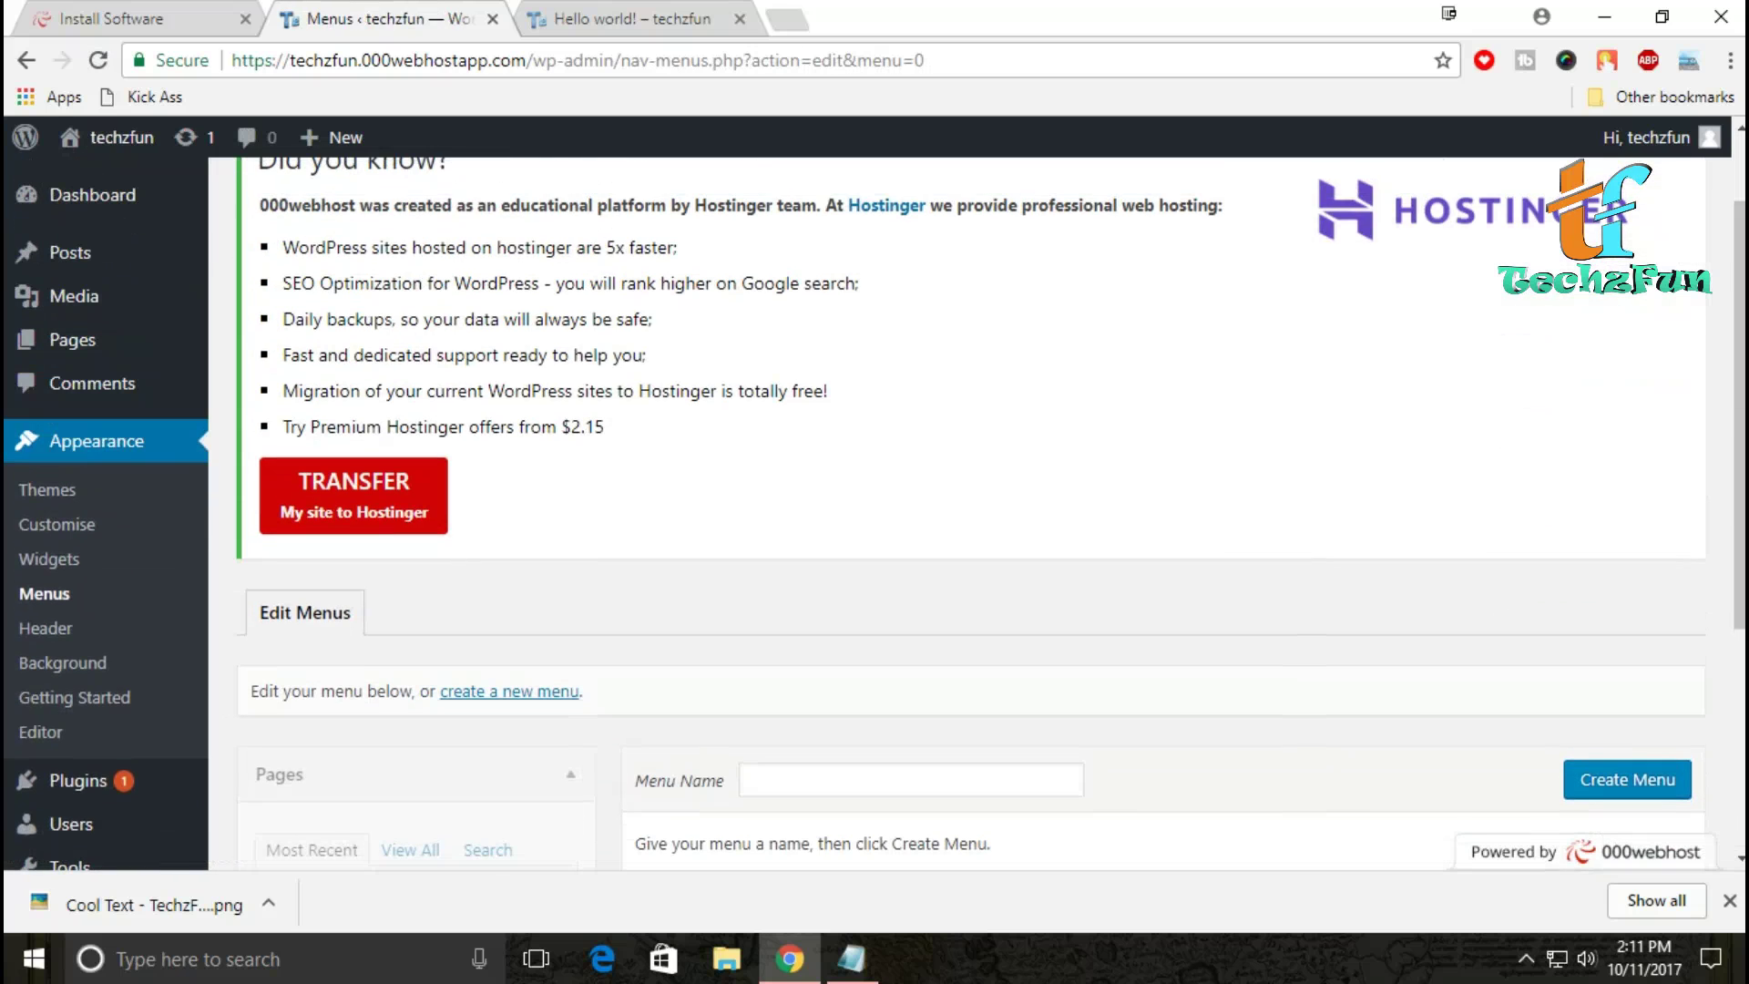
click(509, 691)
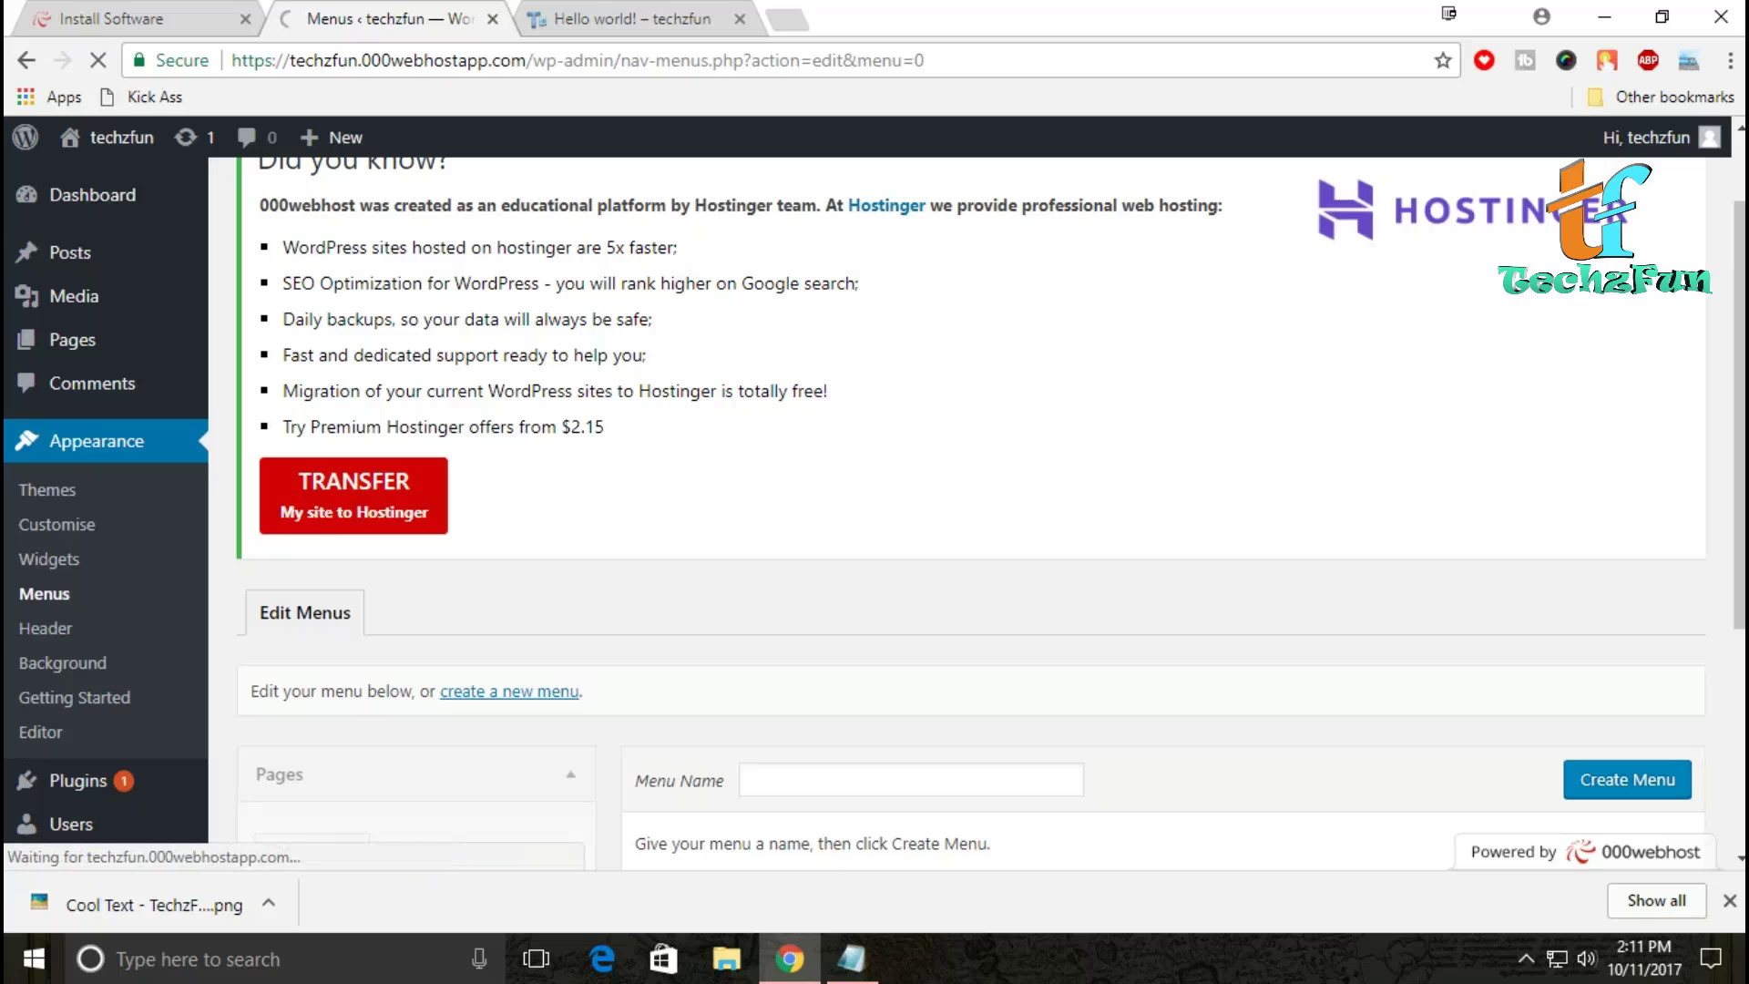
scroll(970, 510, down, 5)
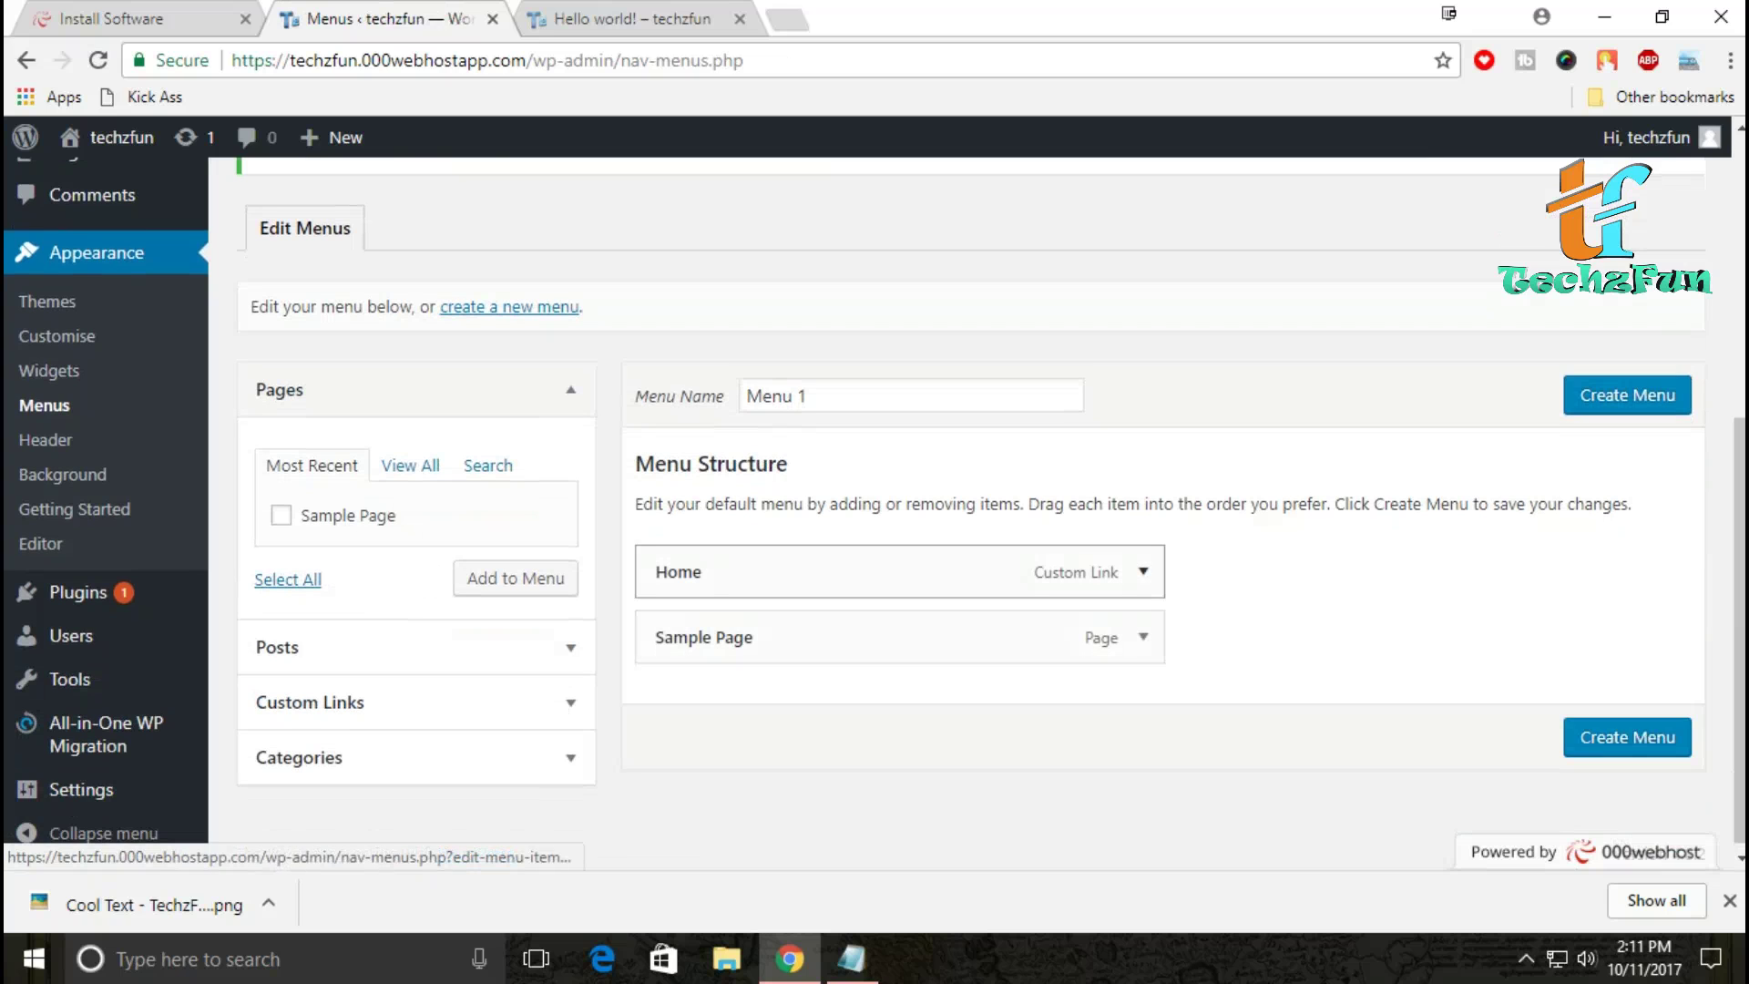
click(1142, 571)
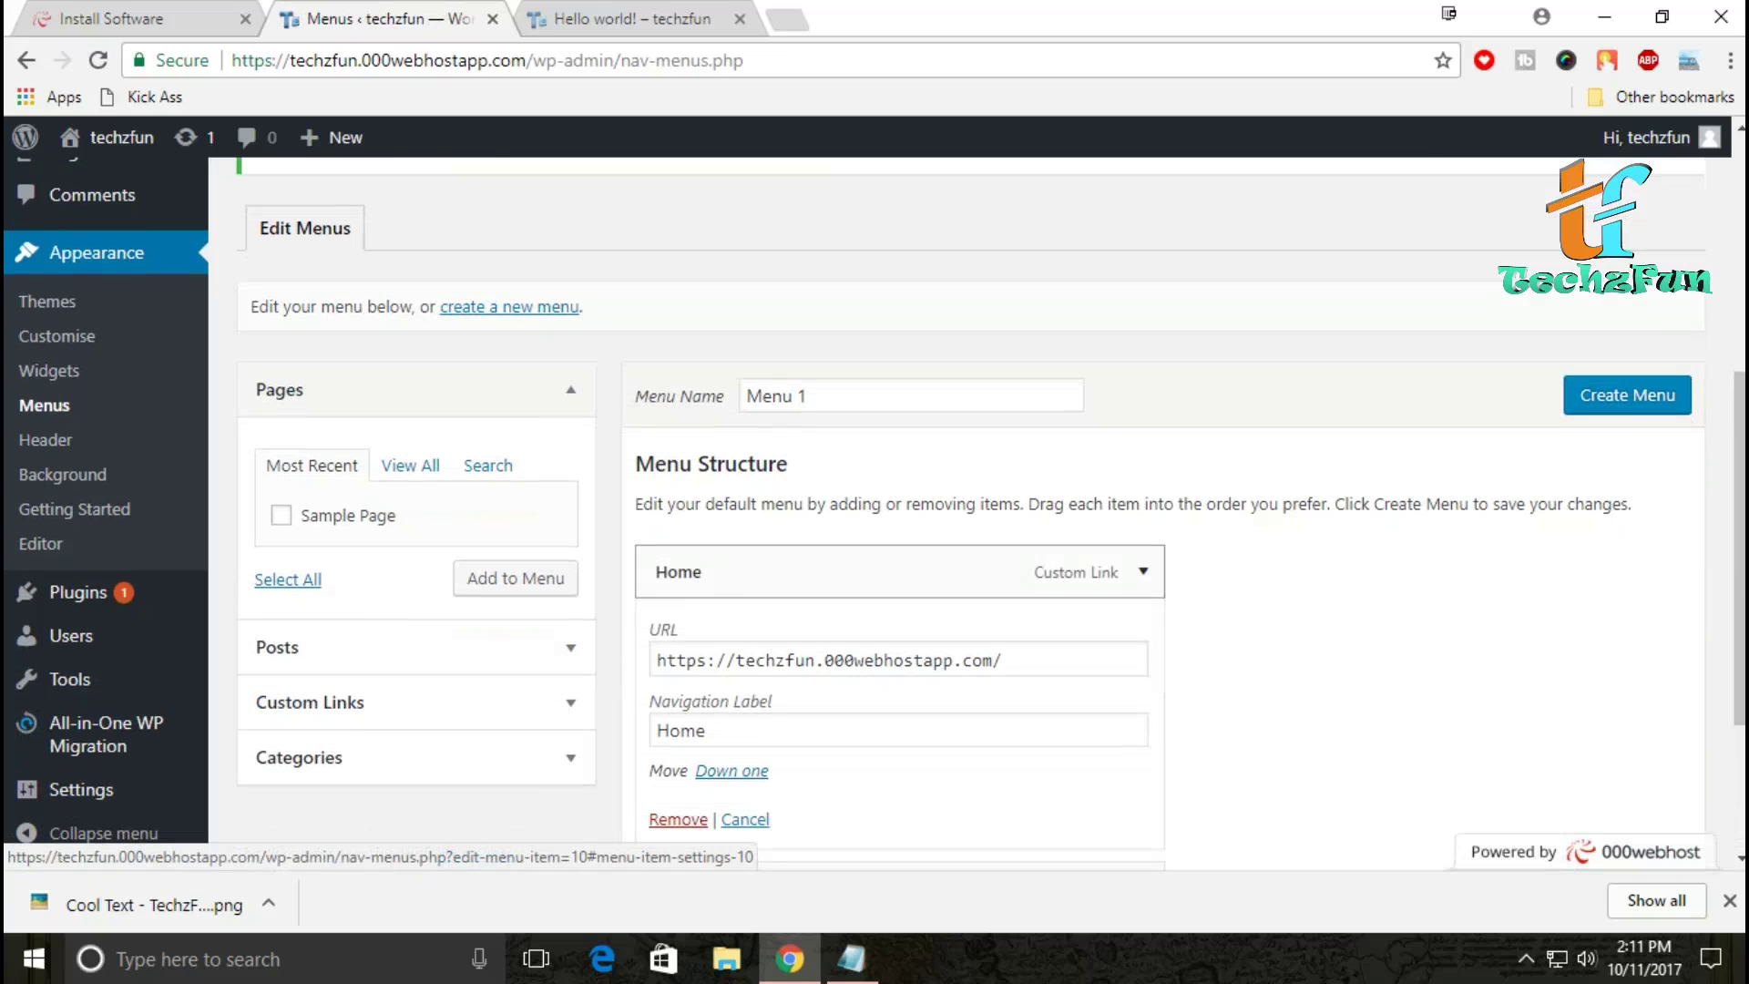
click(1143, 571)
click(1142, 571)
scroll(1143, 571, down, 3)
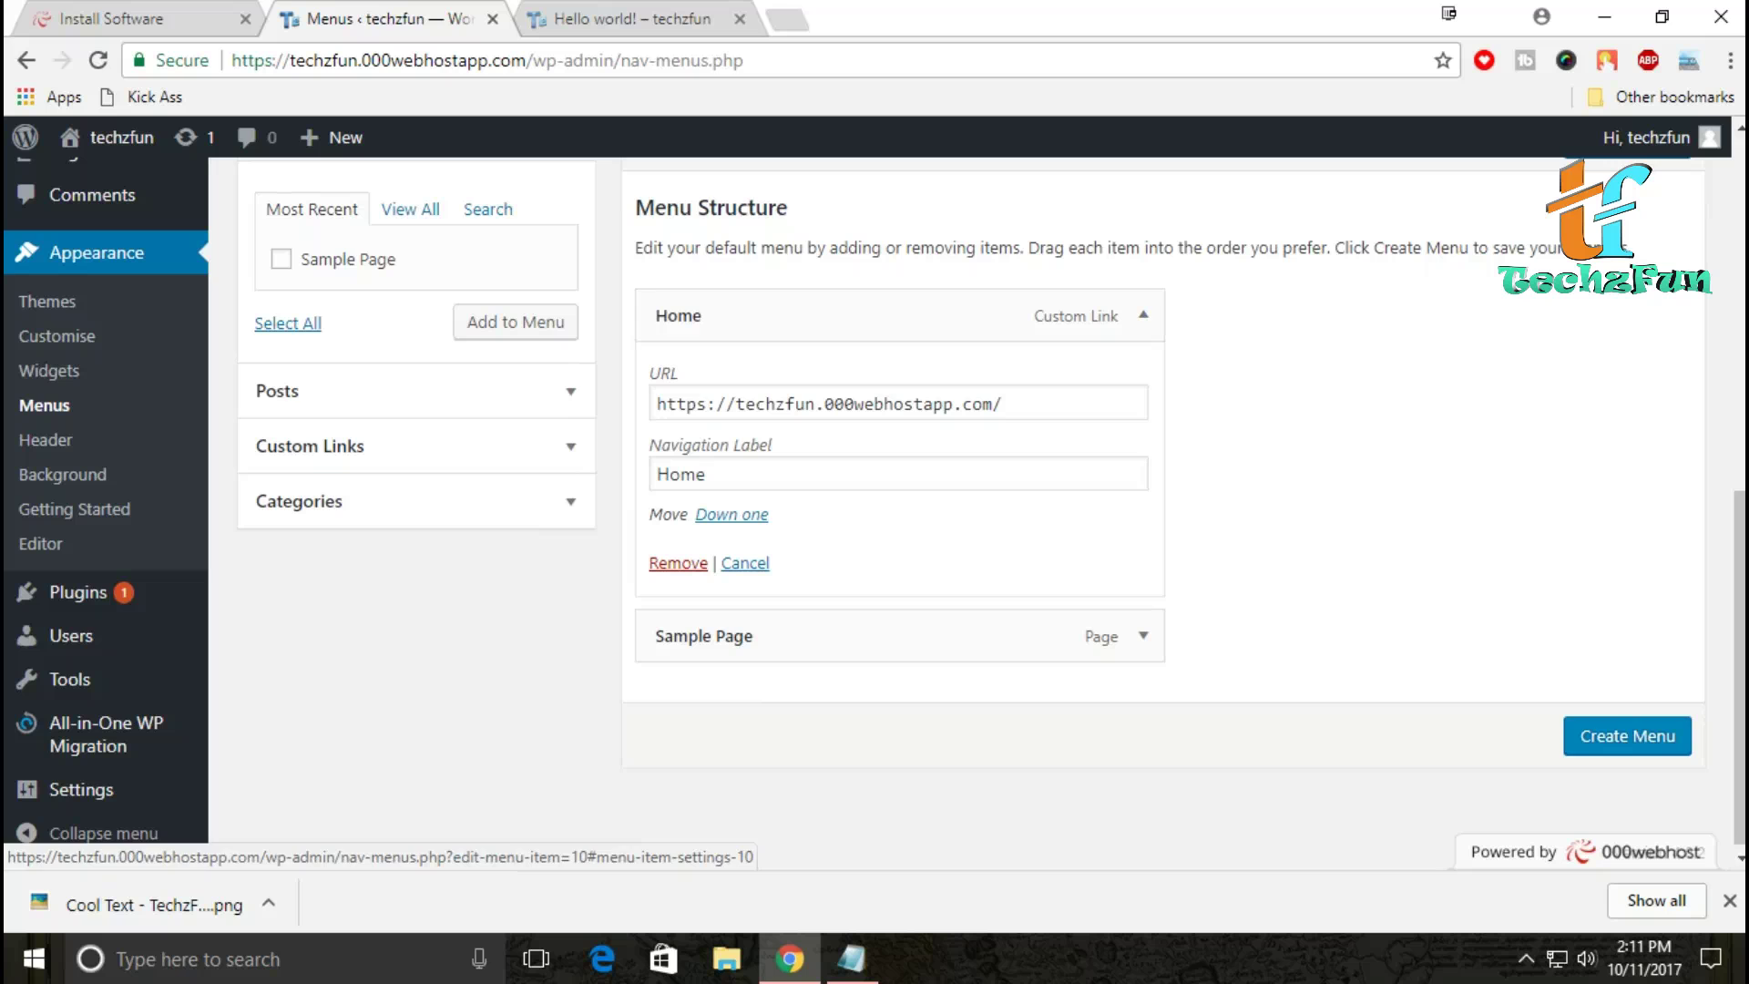
click(1142, 315)
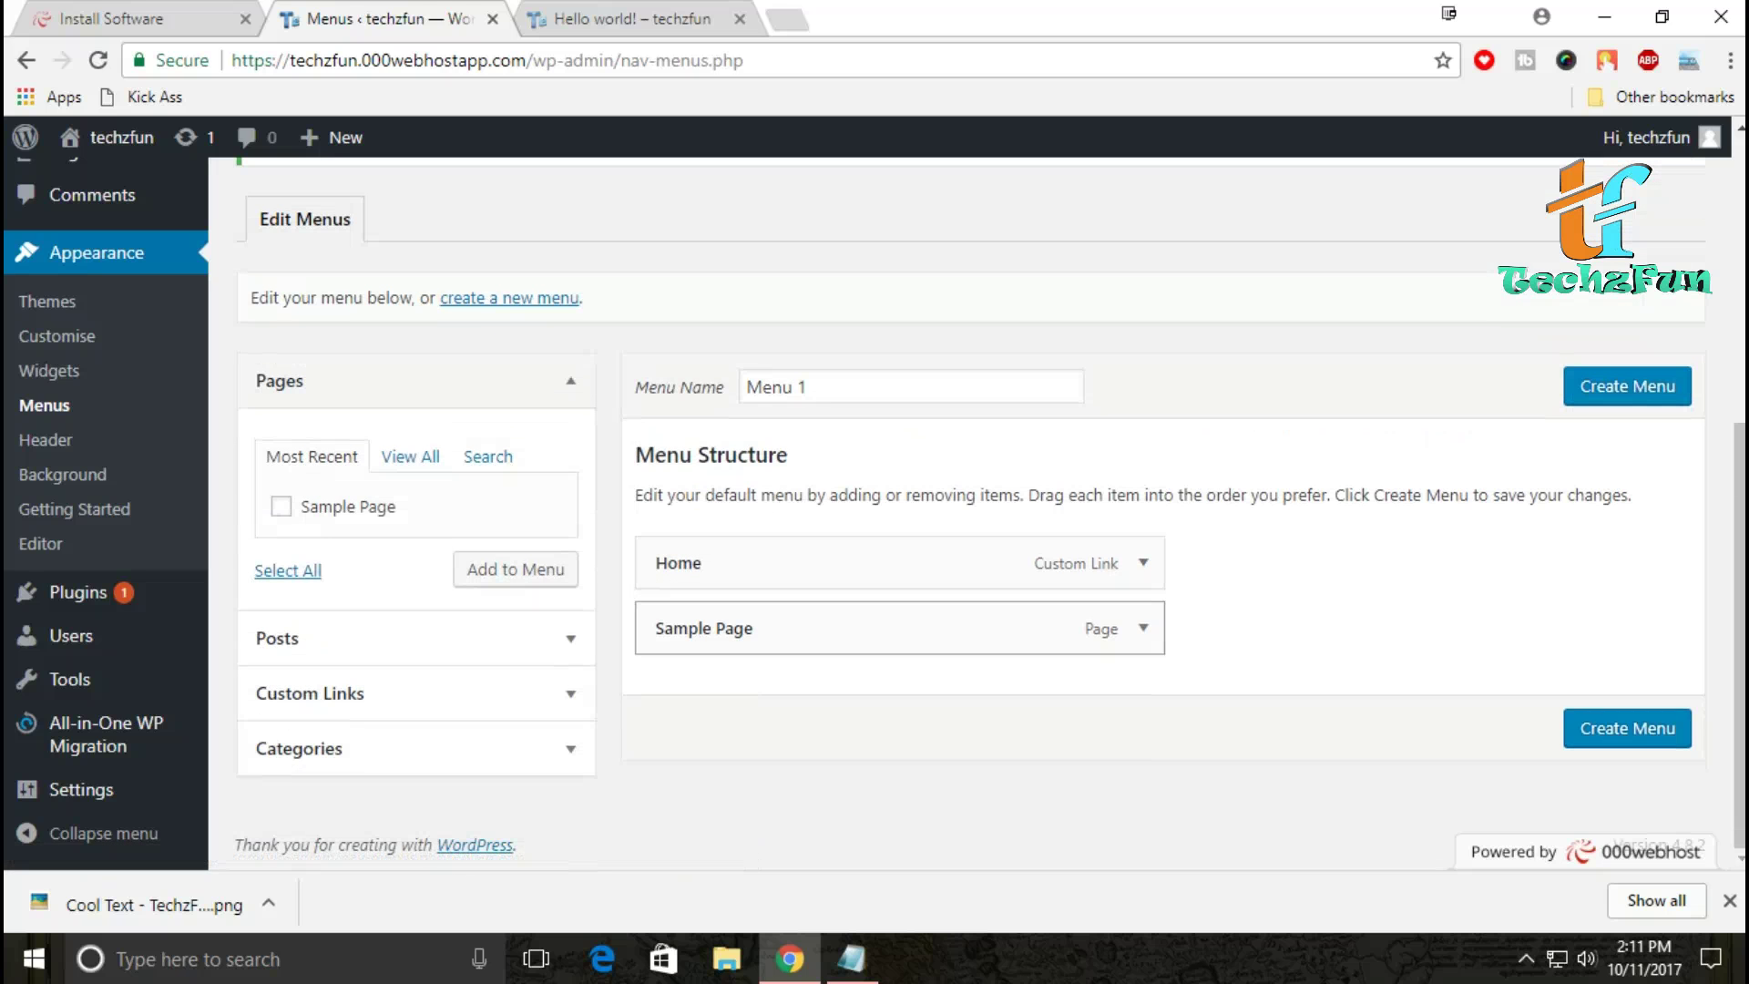
click(1142, 627)
scroll(1142, 628, down, 3)
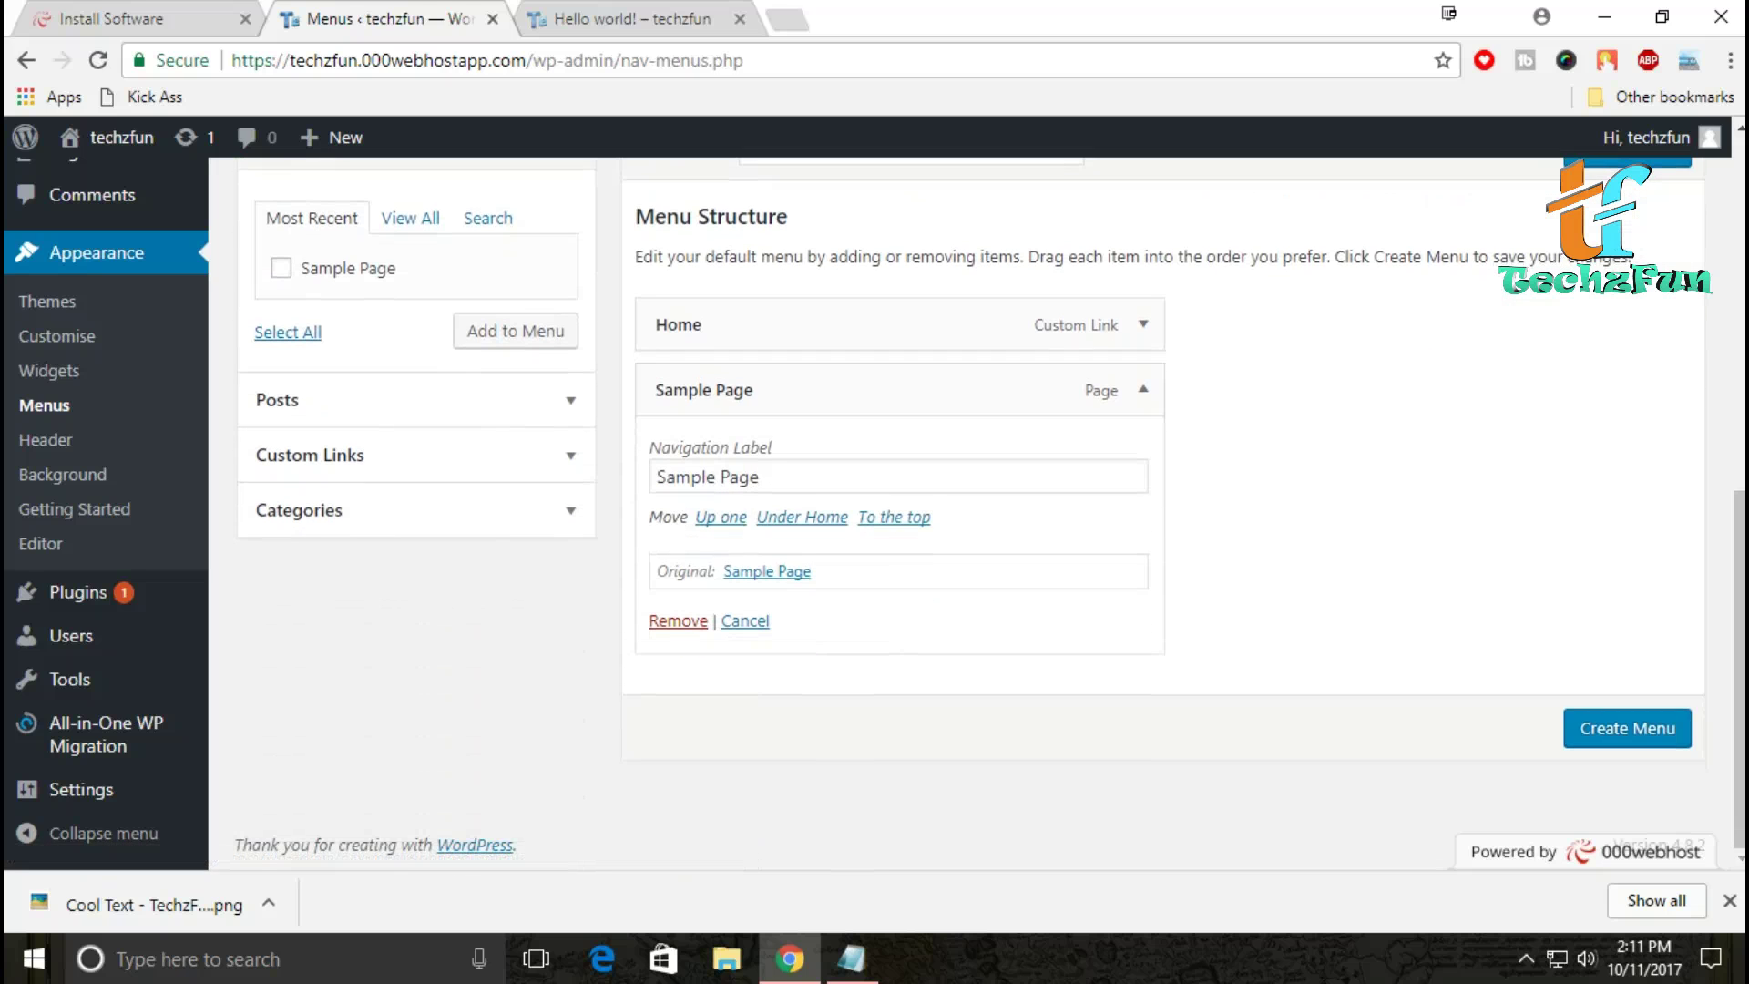
click(1142, 389)
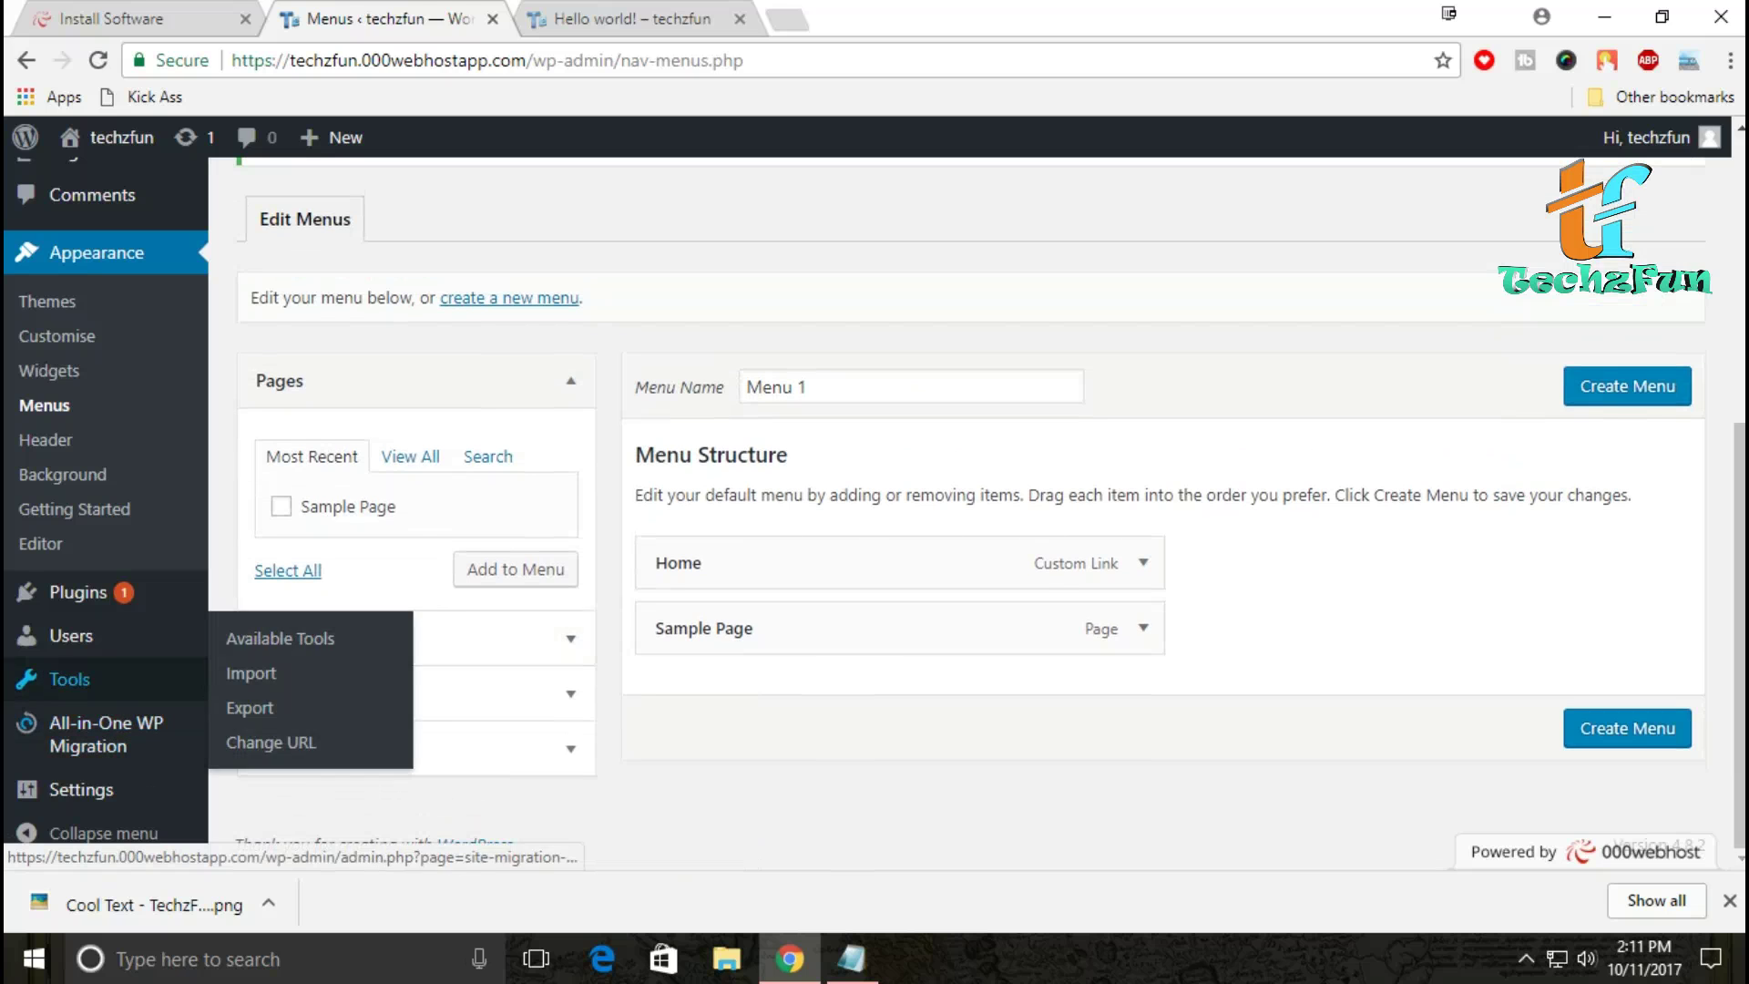
scroll(911, 510, up, 5)
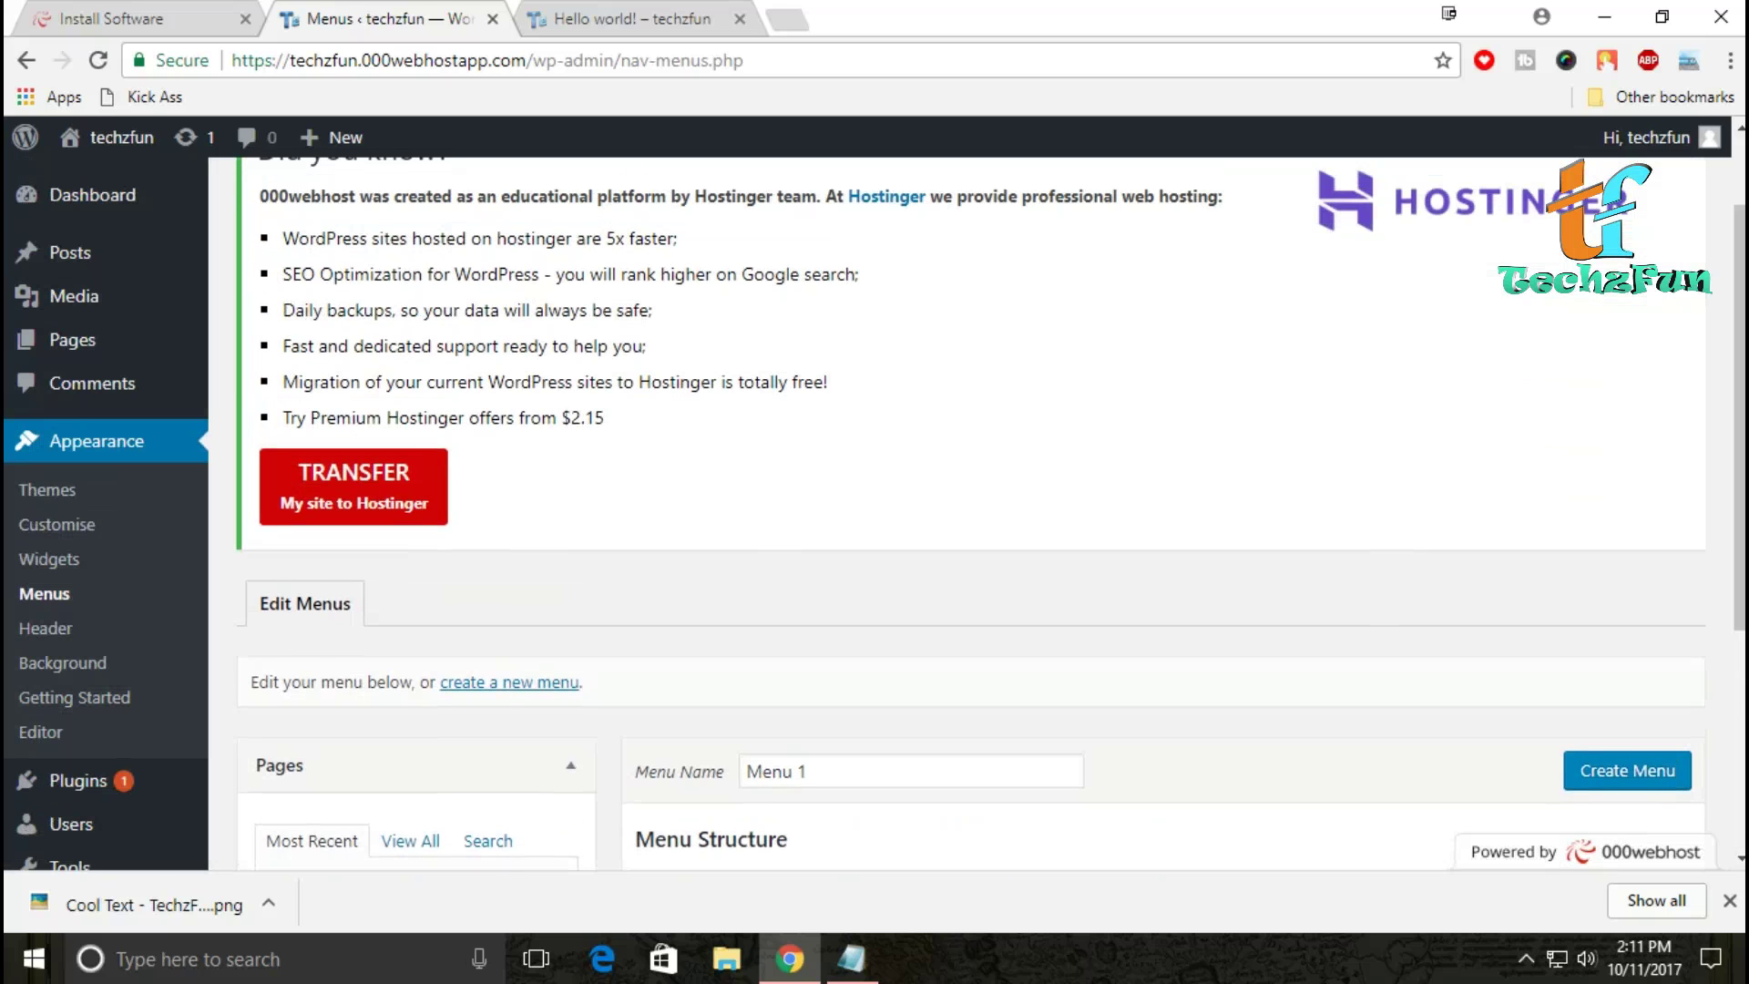
mouse_move(73, 339)
scroll(73, 339, up, 1)
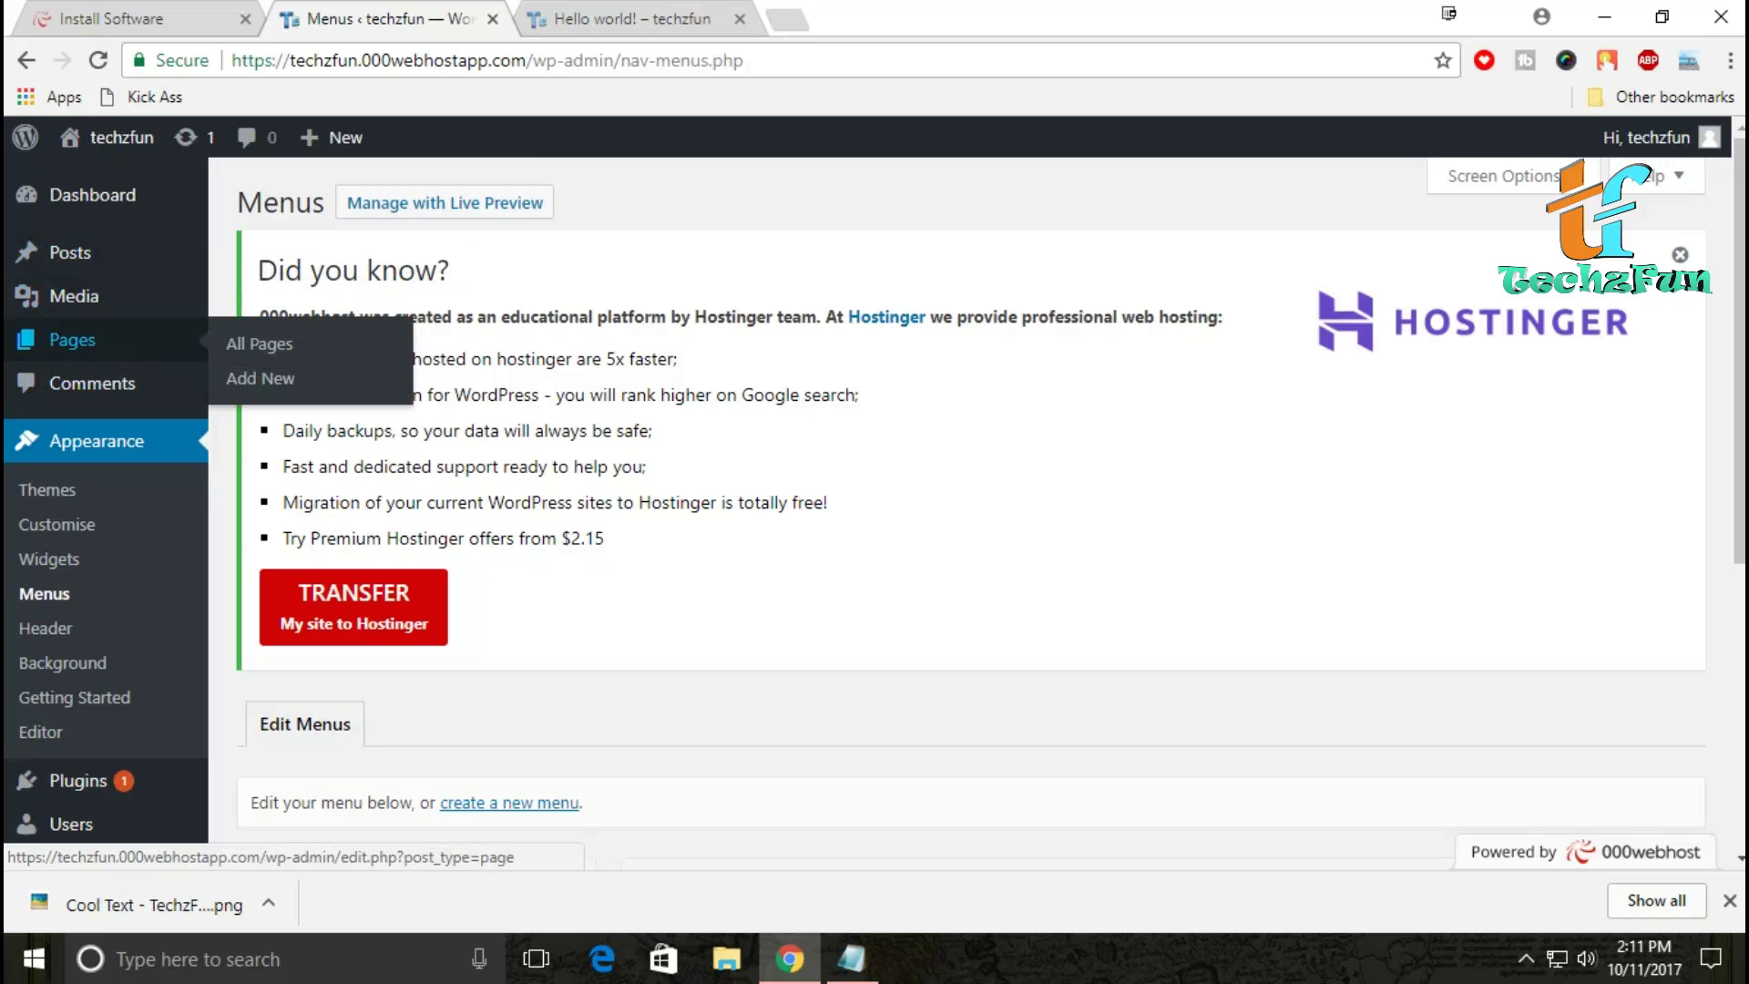
Step: Move the Sample Page to the Bin using Bulk Actions on All Pages
click(92, 194)
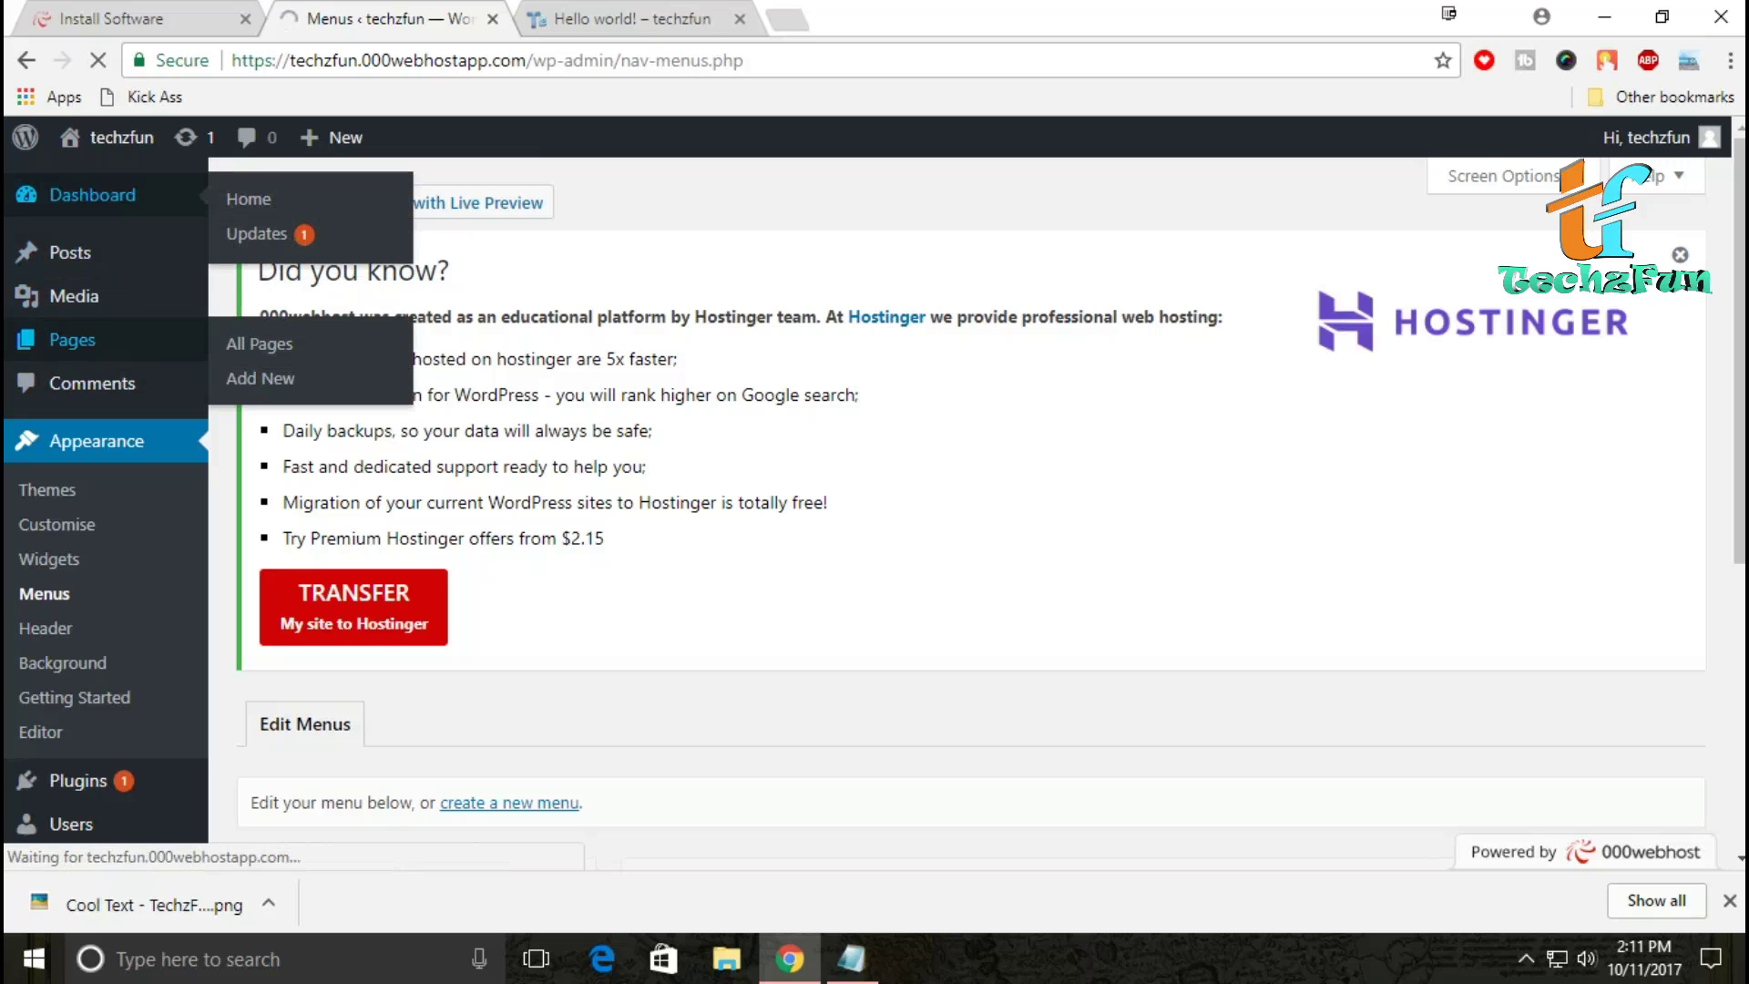
scroll(970, 492, down, 2)
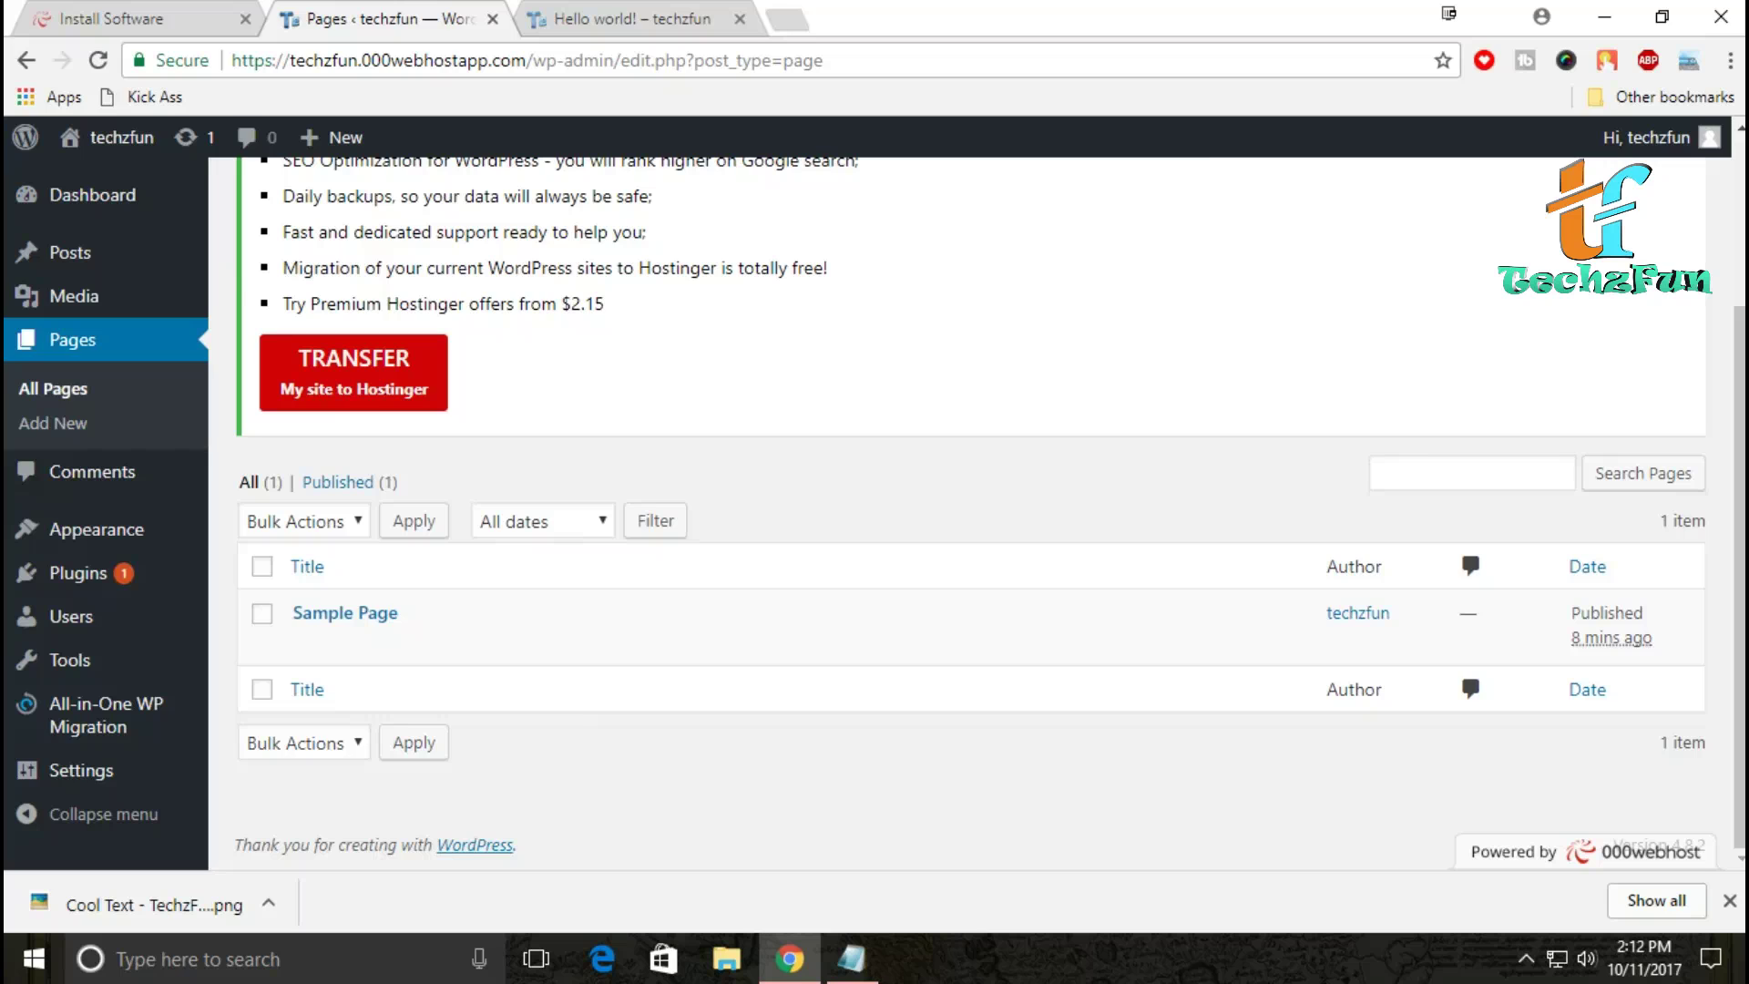
click(262, 613)
click(304, 521)
click(294, 603)
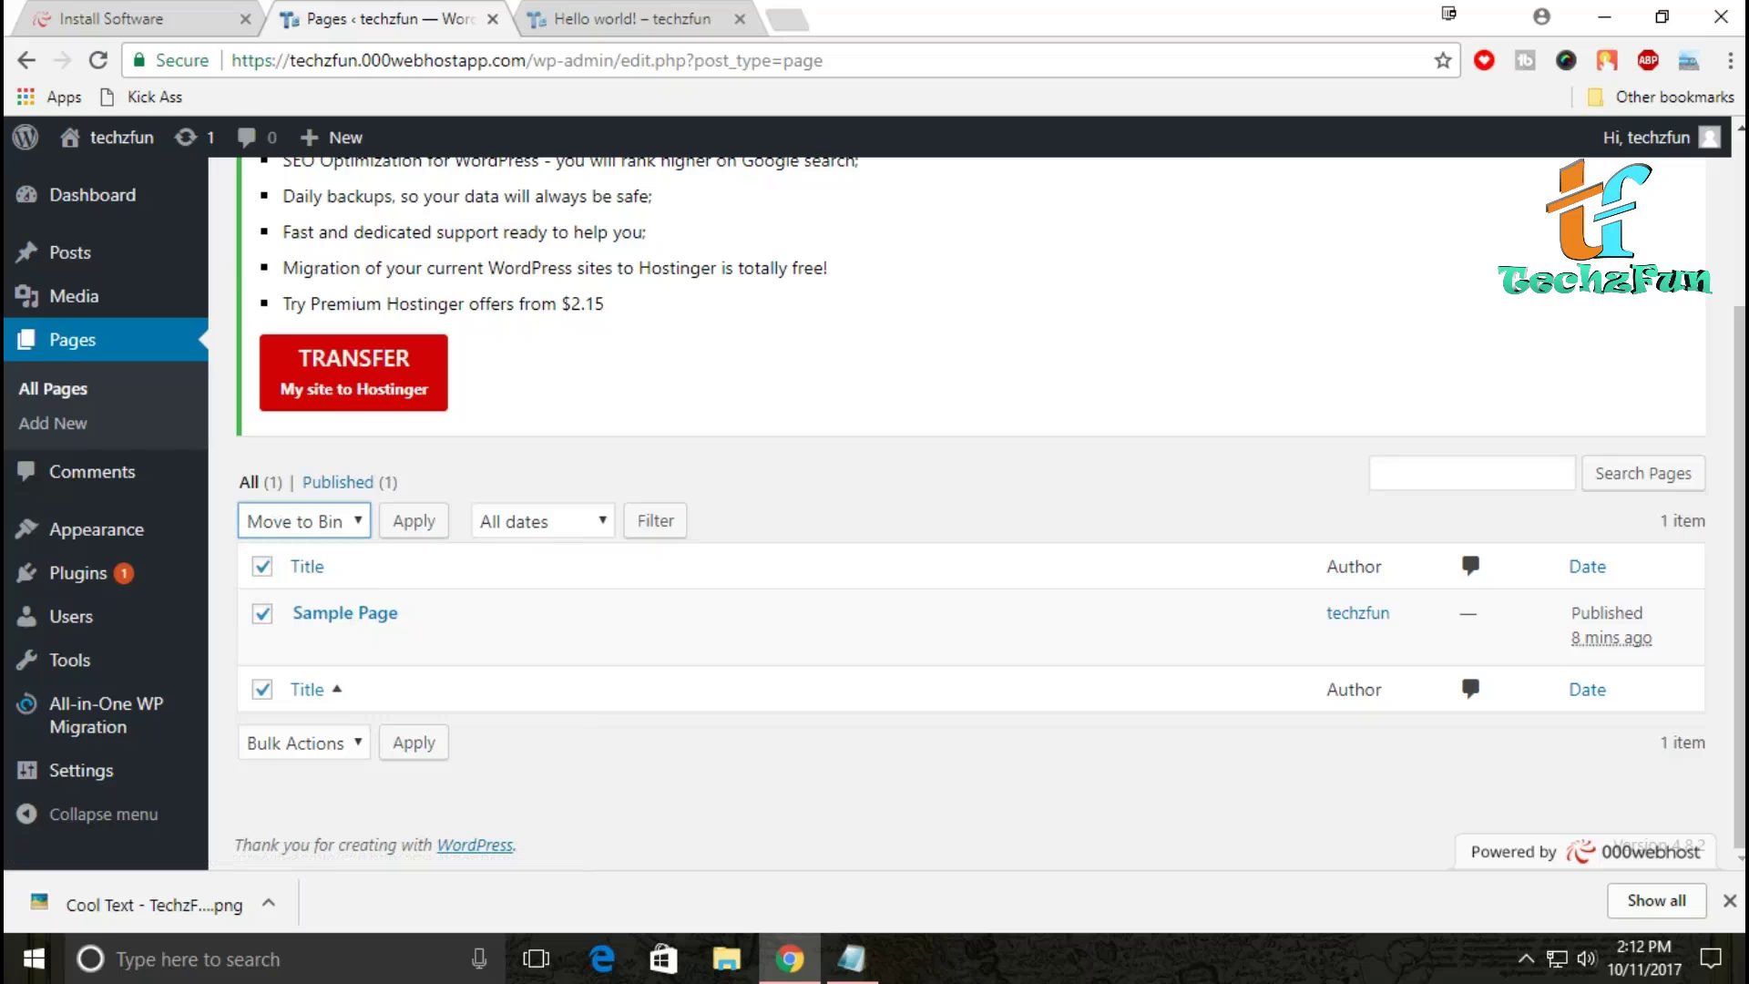
click(414, 521)
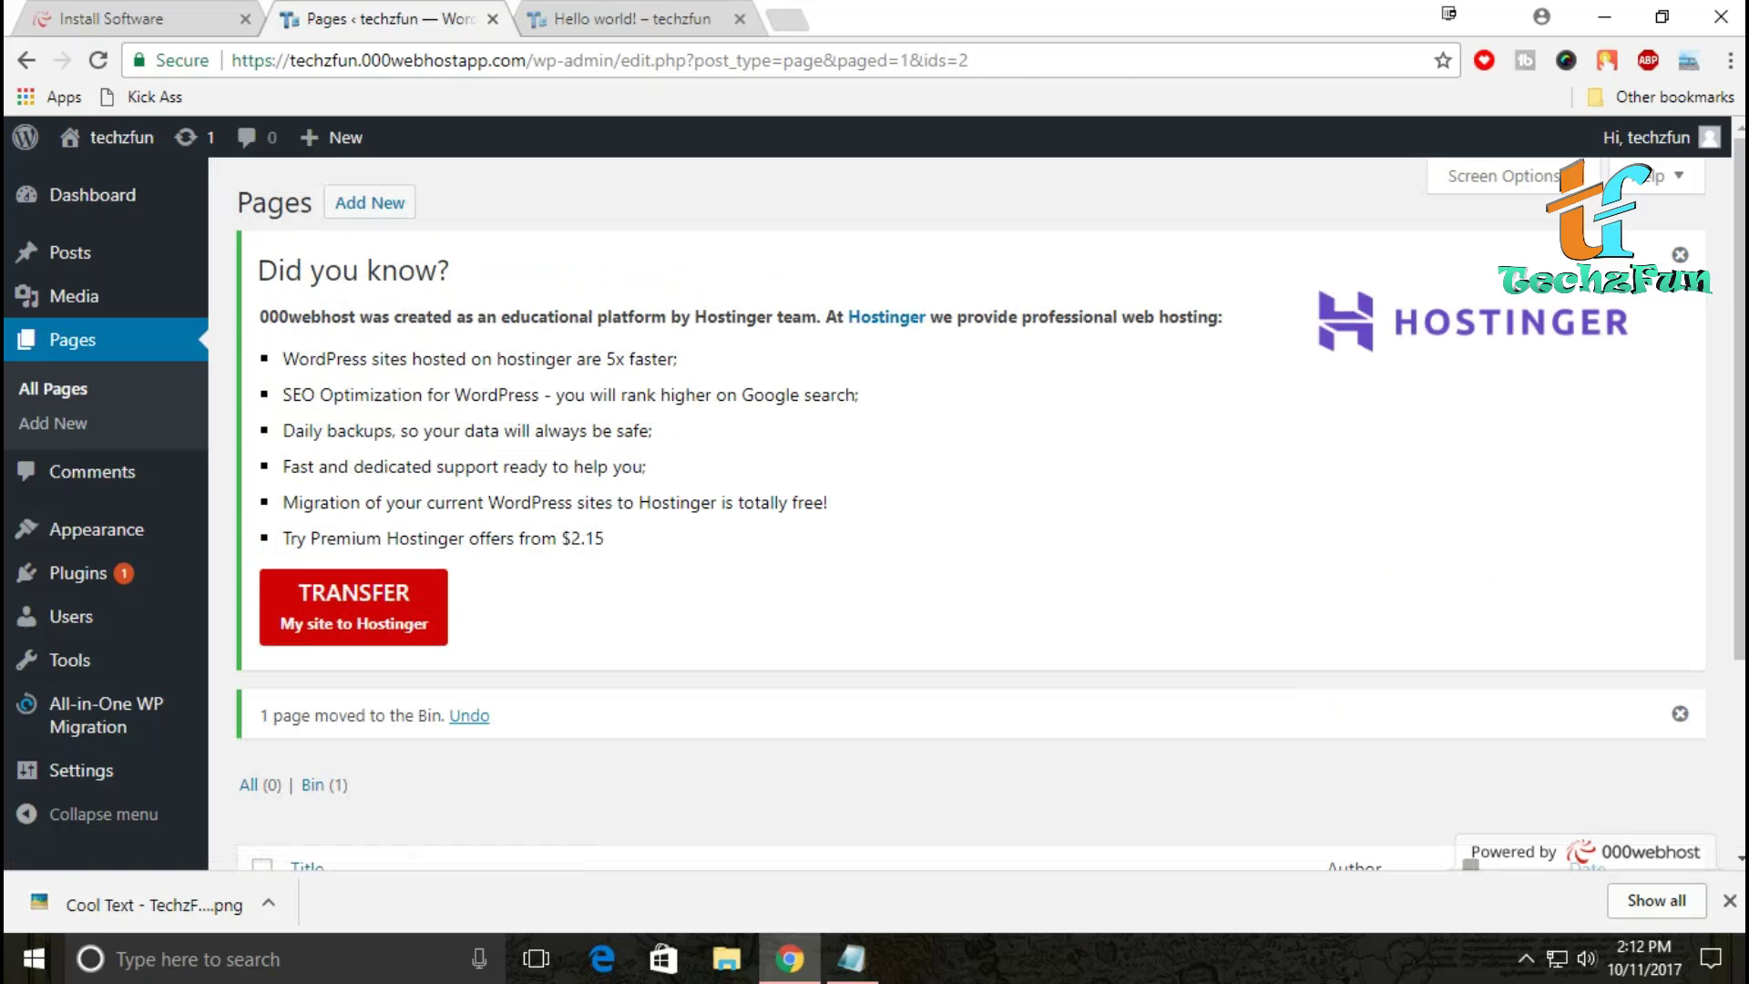
scroll(970, 511, down, 3)
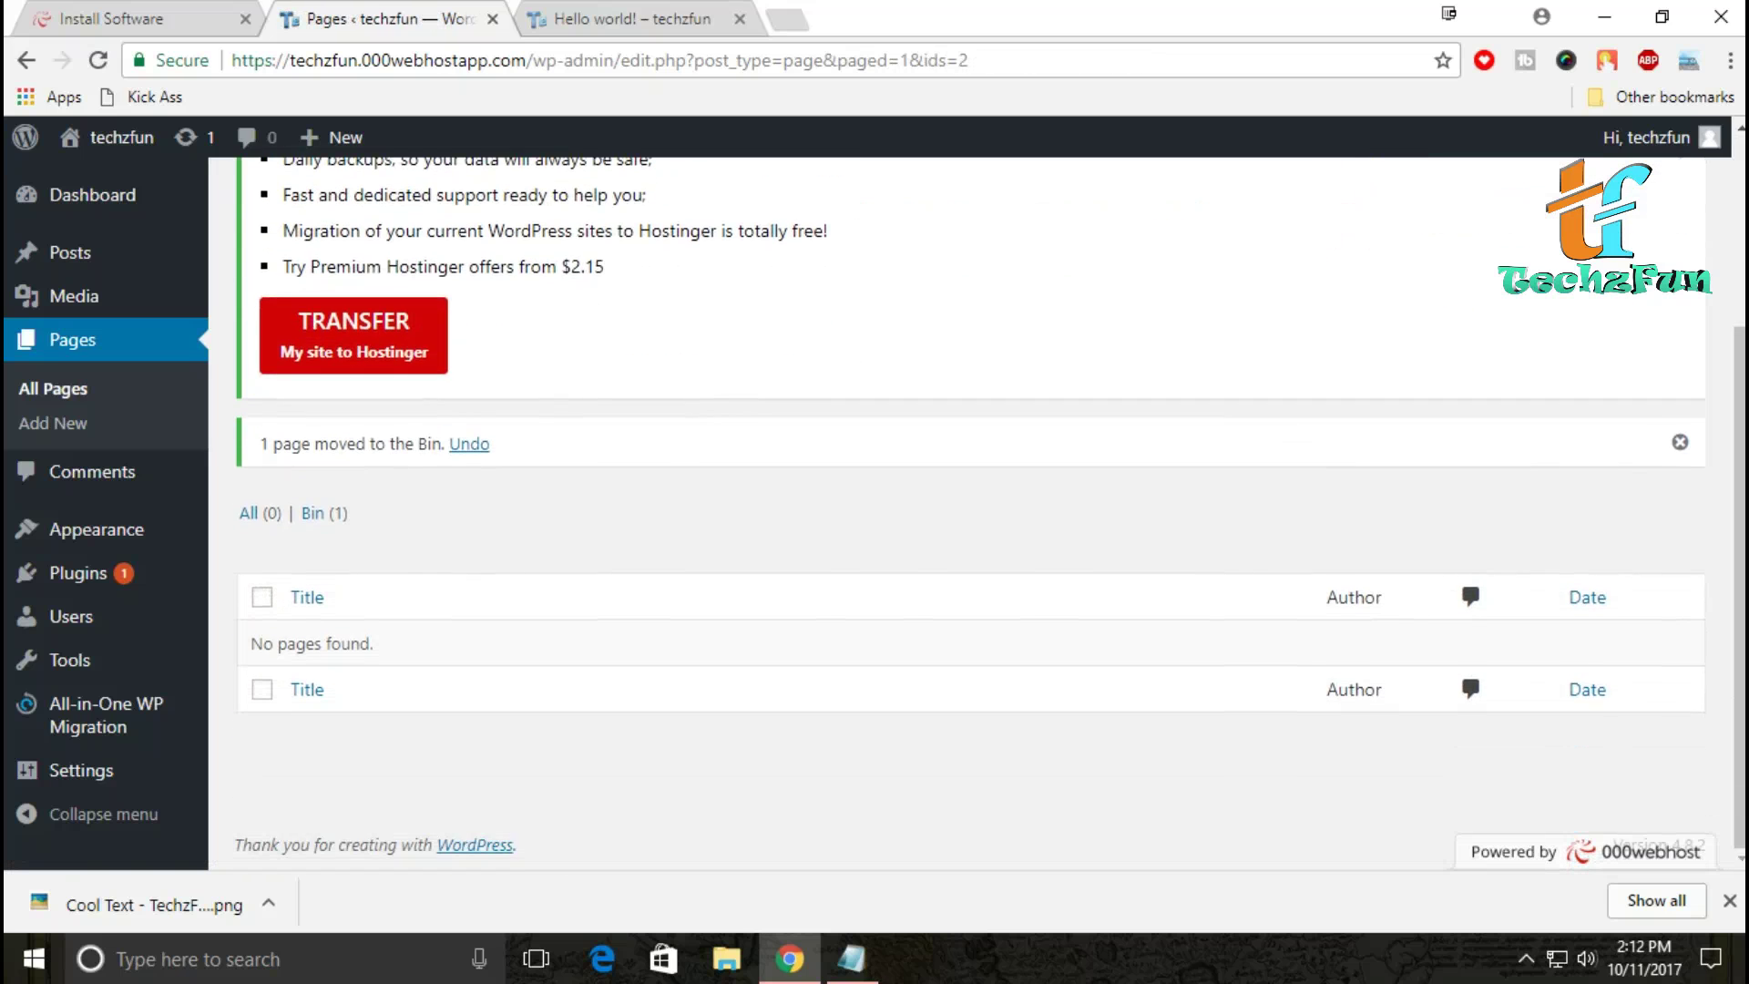
scroll(970, 510, up, 3)
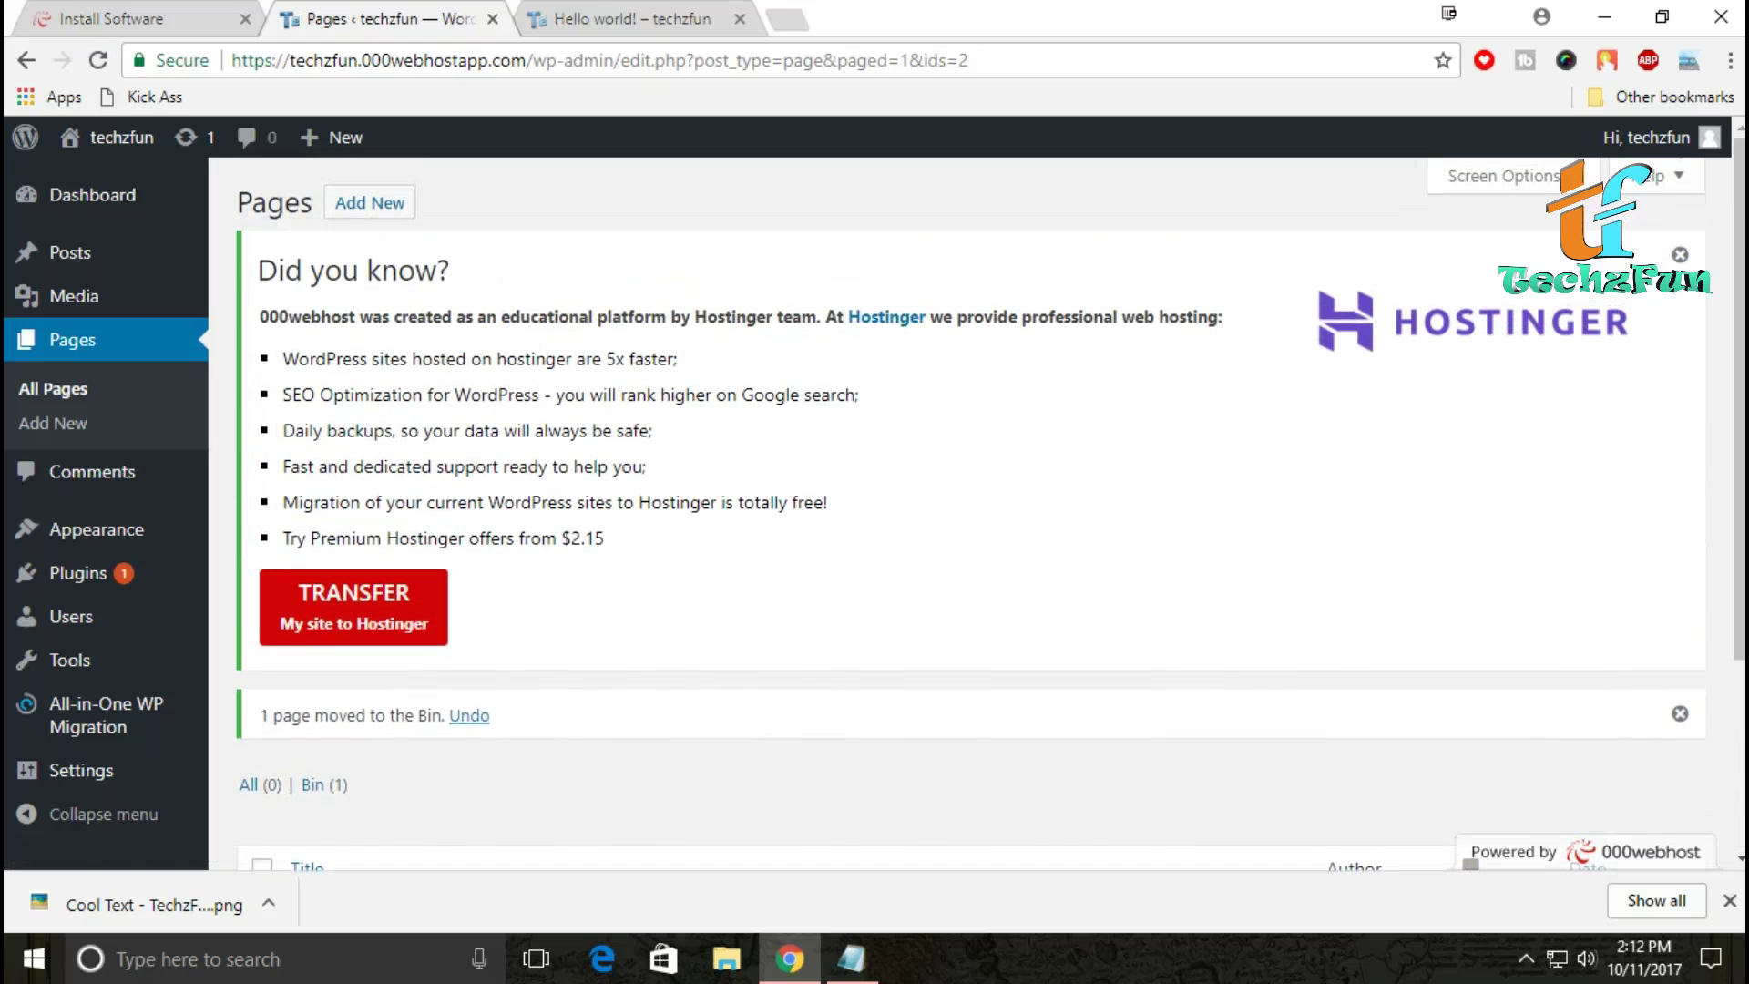
click(369, 203)
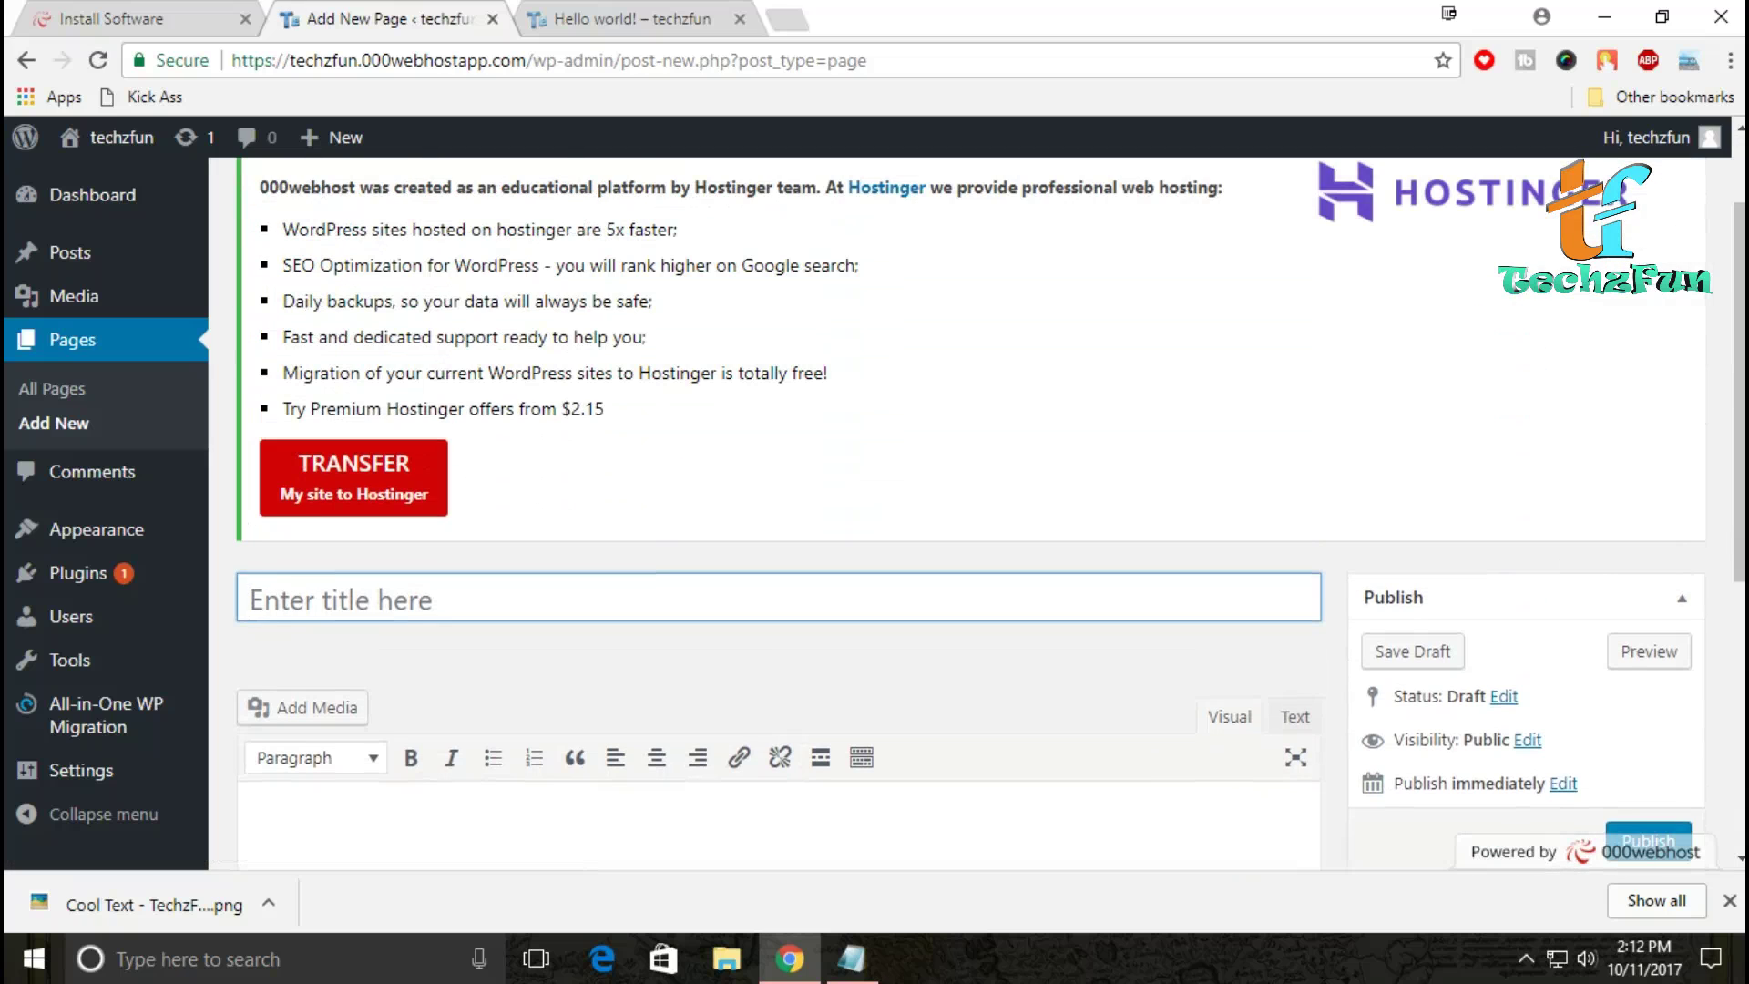
Step: Create a page titled 'About us' with a short line describing the YouTube channel and its host
text(A)
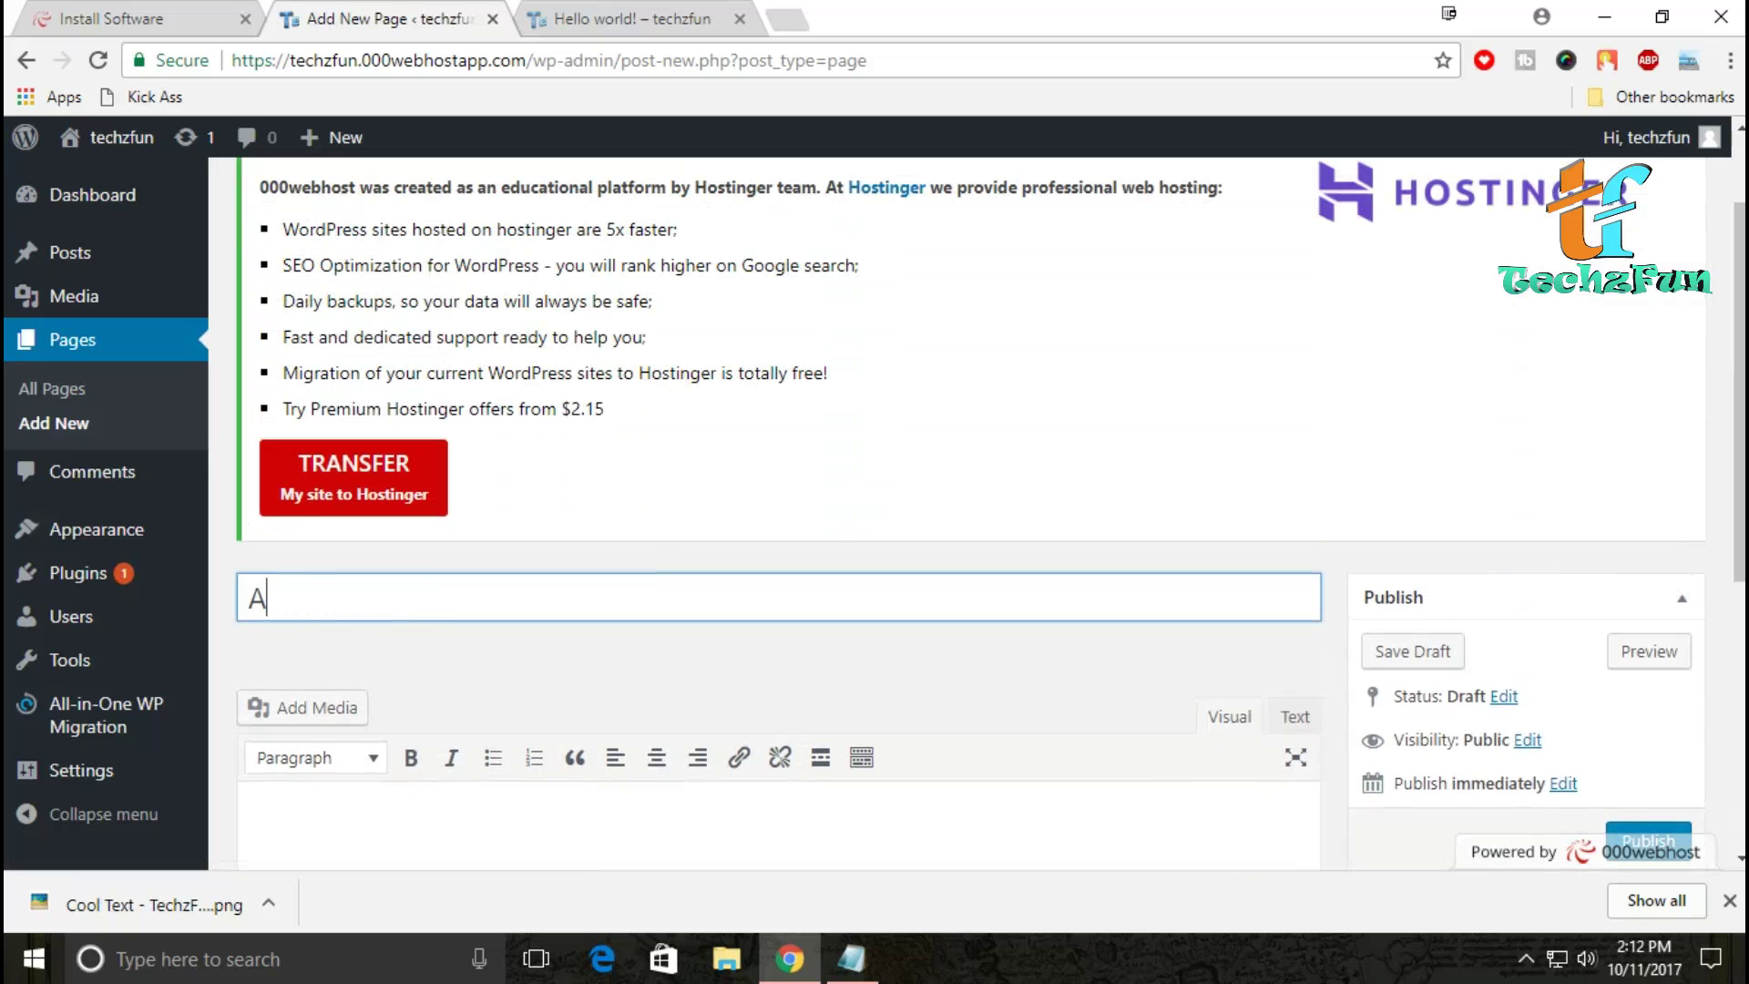
text(bout us)
key(Tab)
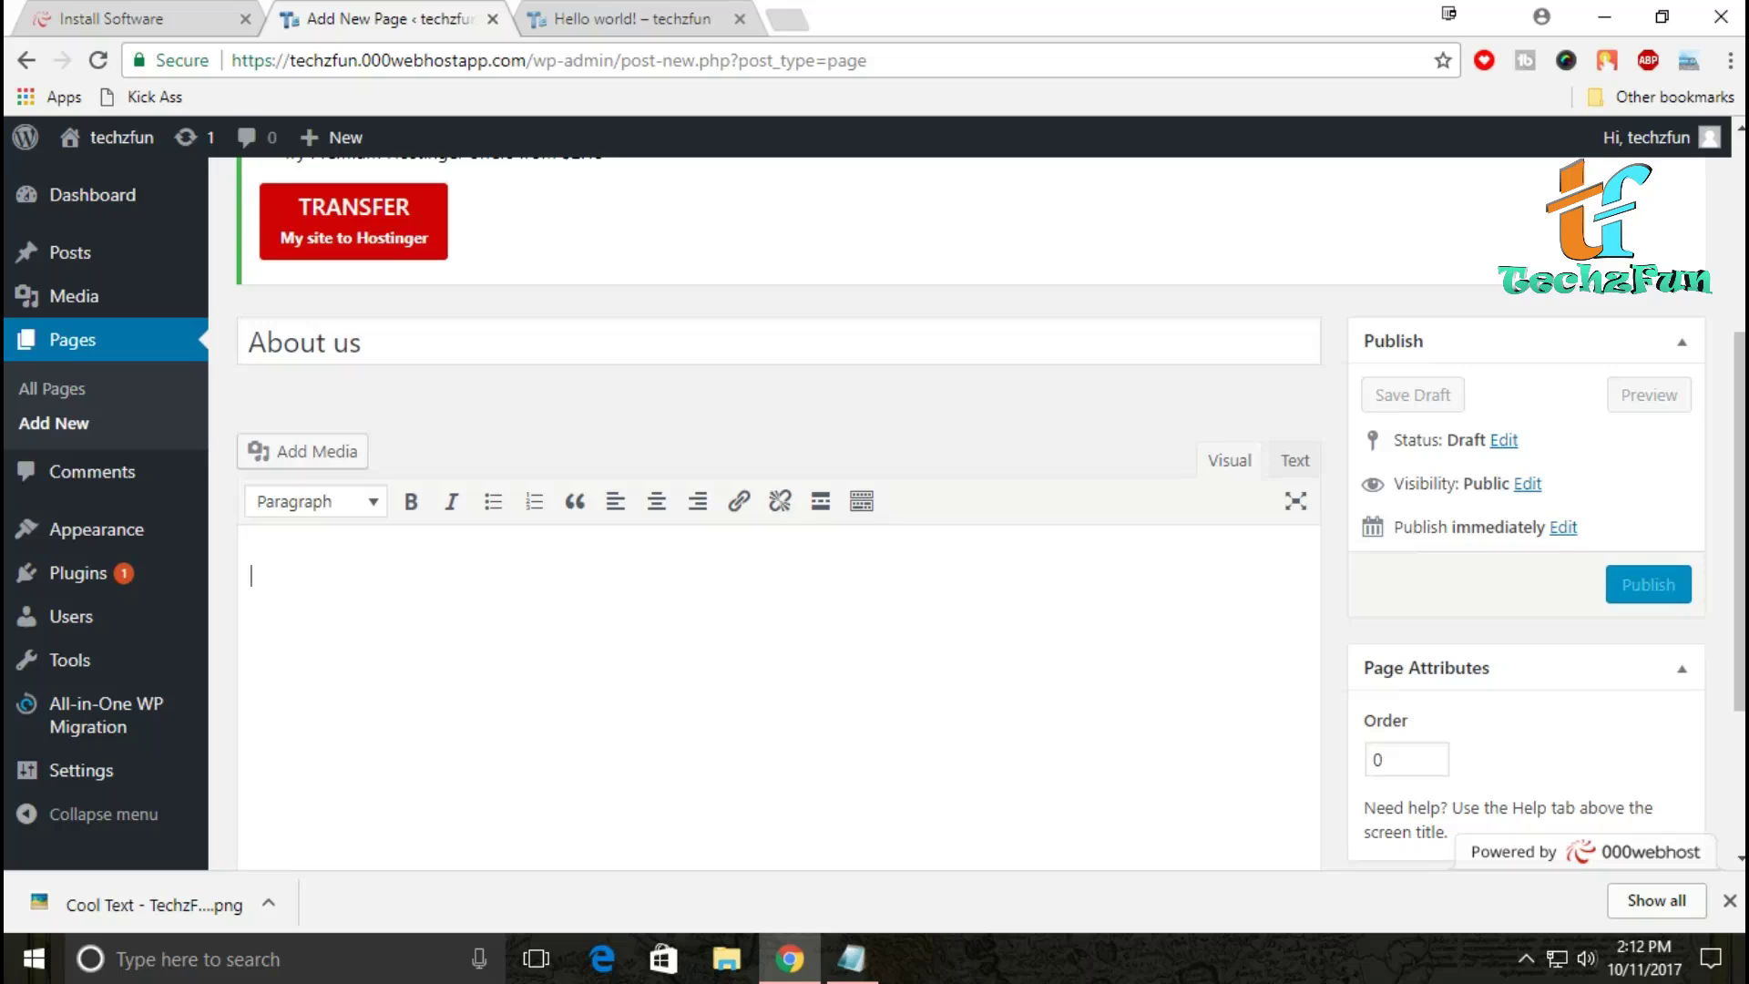
text(Thi)
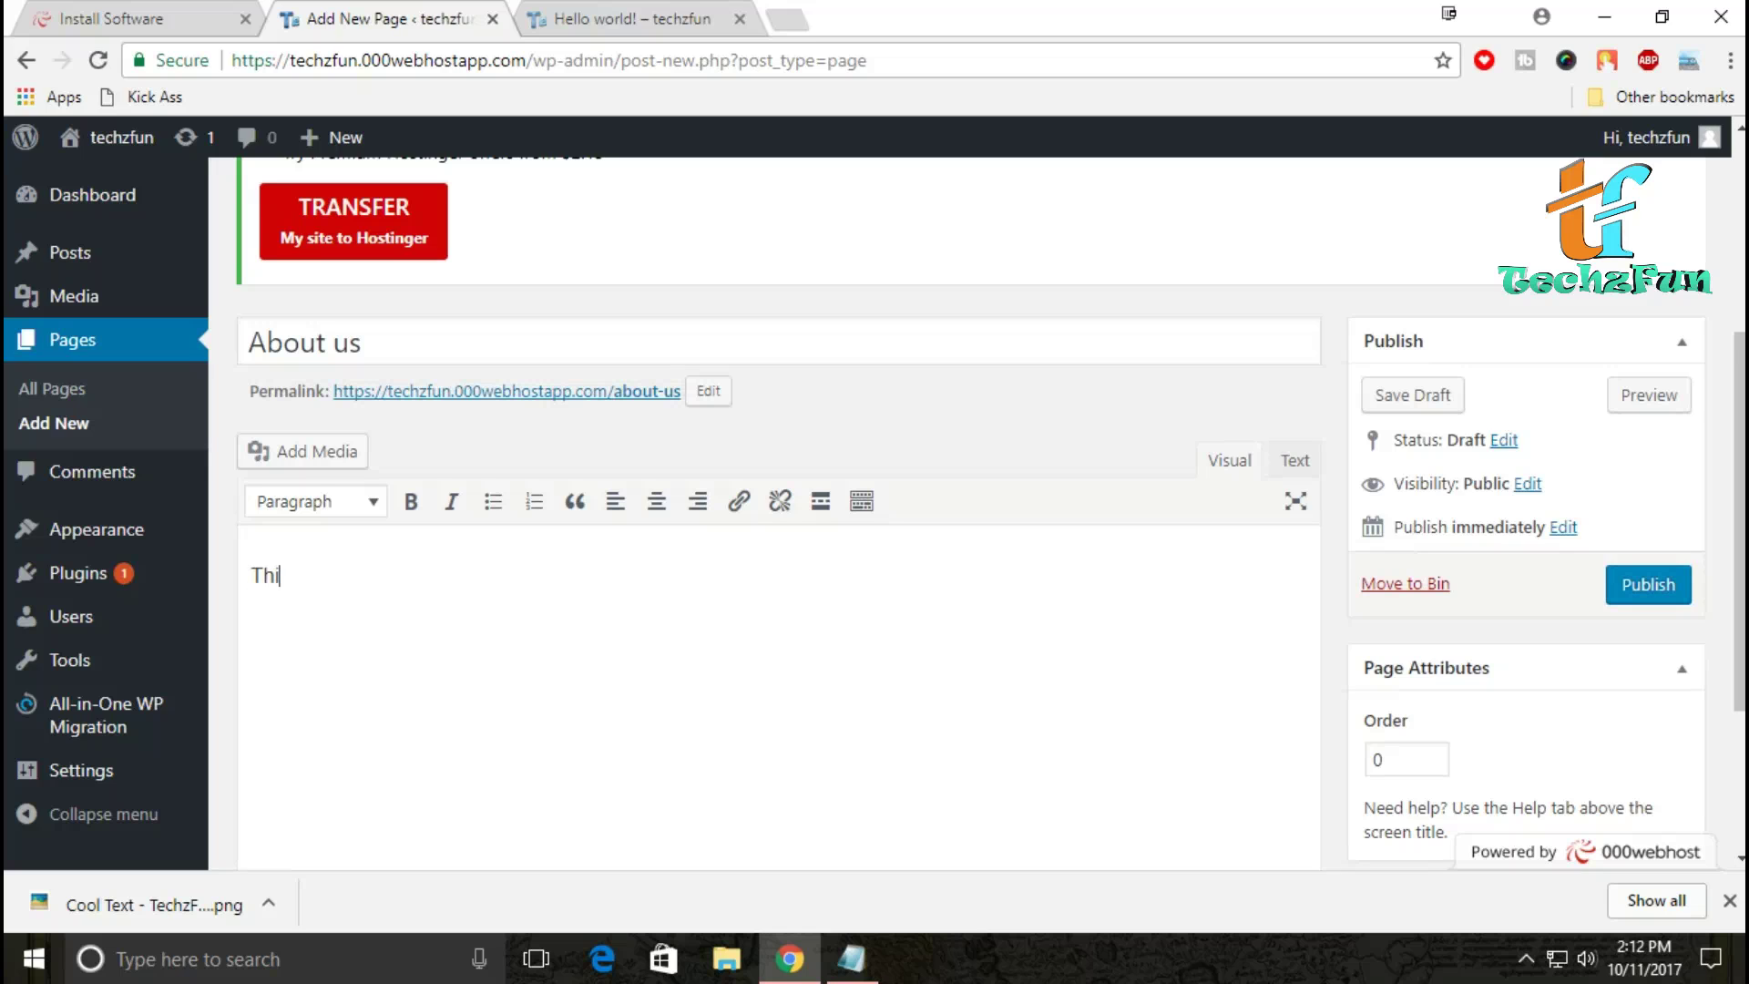
text(s is a youtube chan)
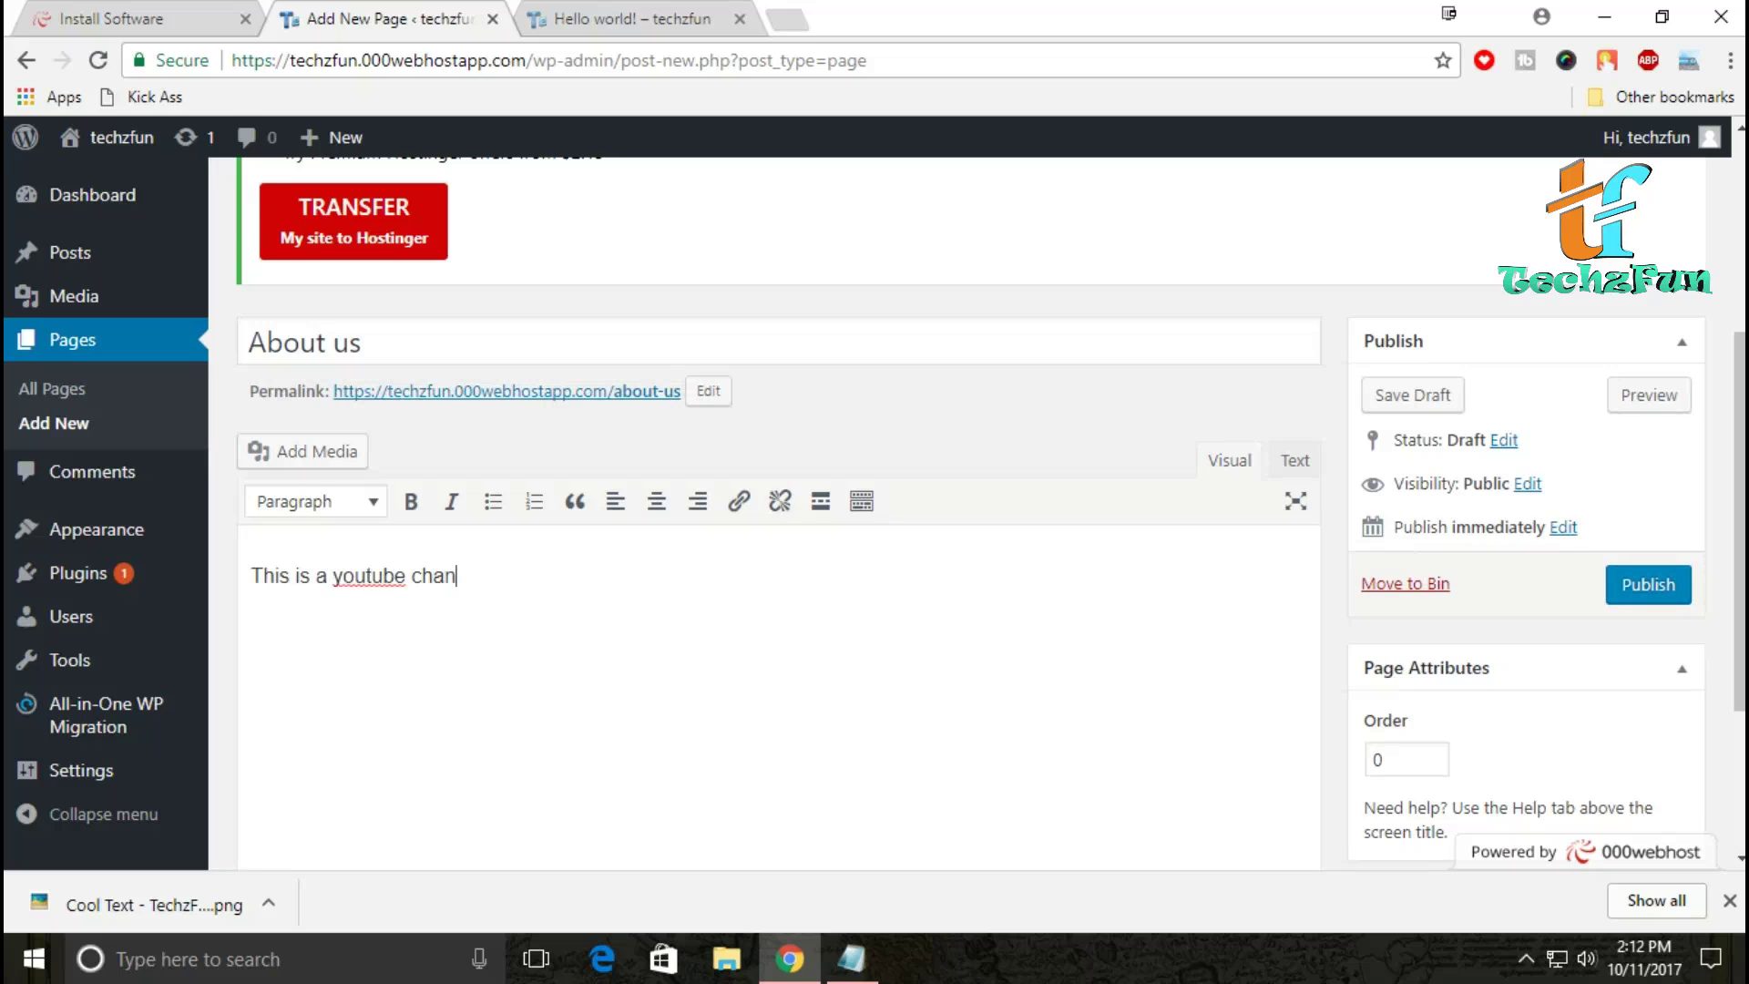
text(nel which is hosted )
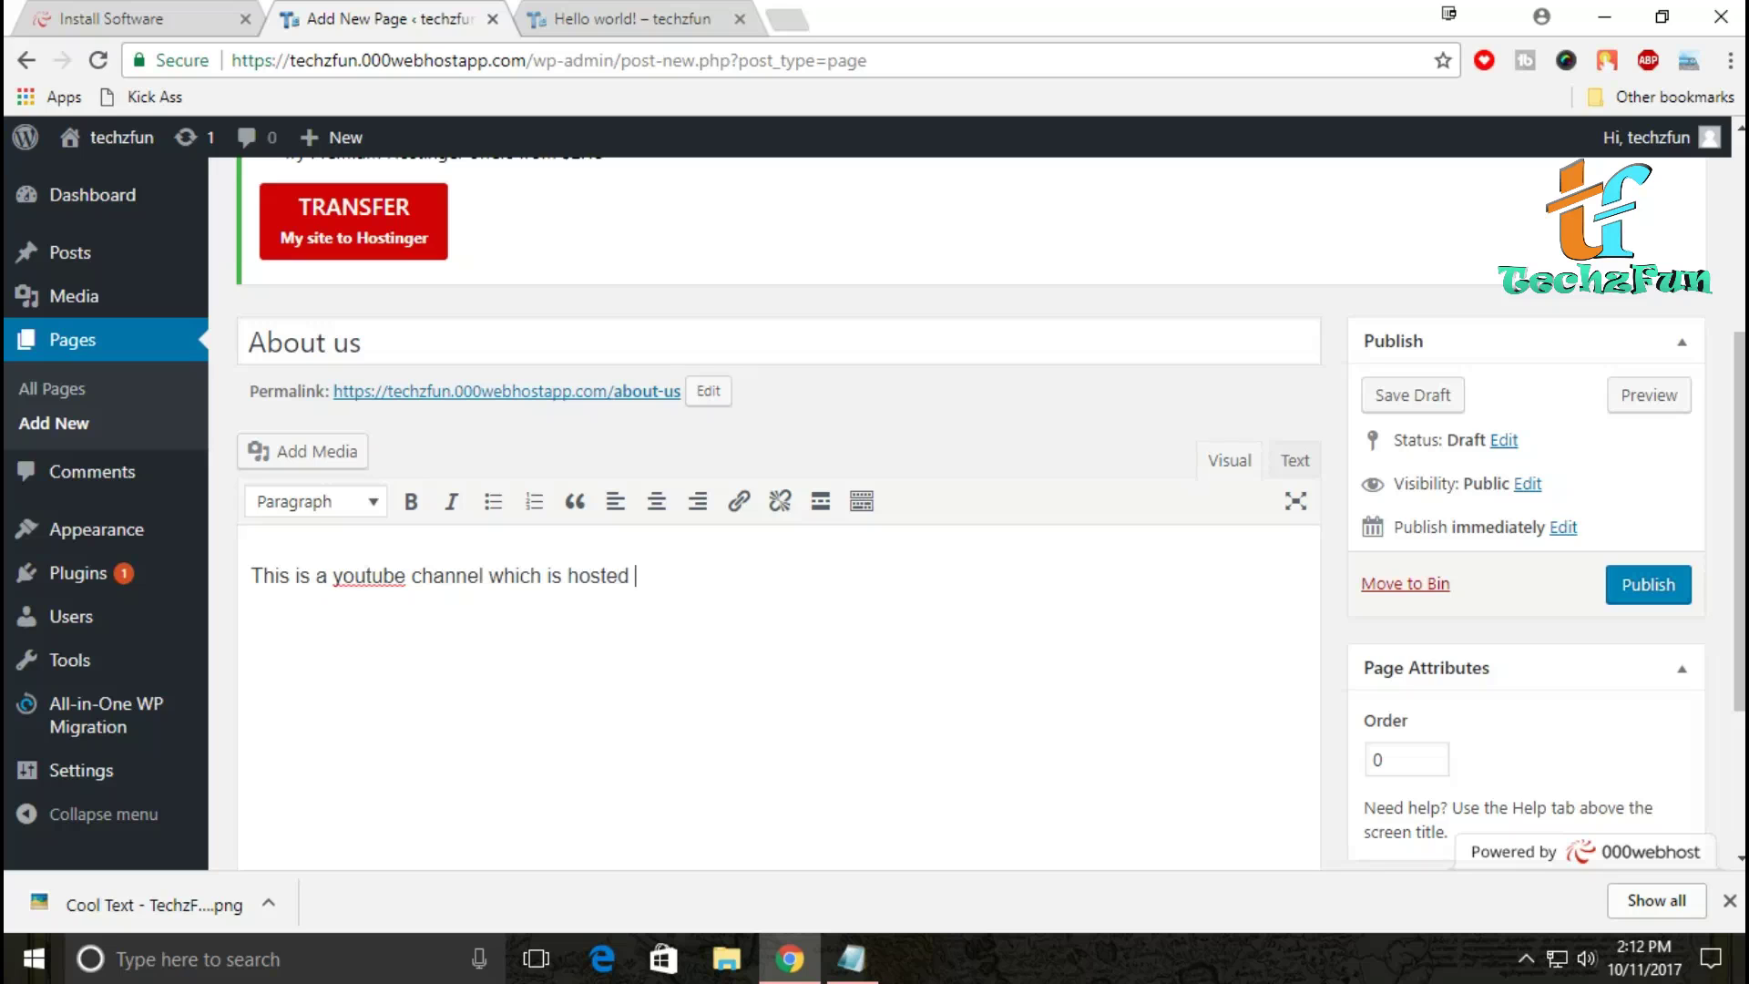
text(by - harsh....)
scroll(990, 512, up, 4)
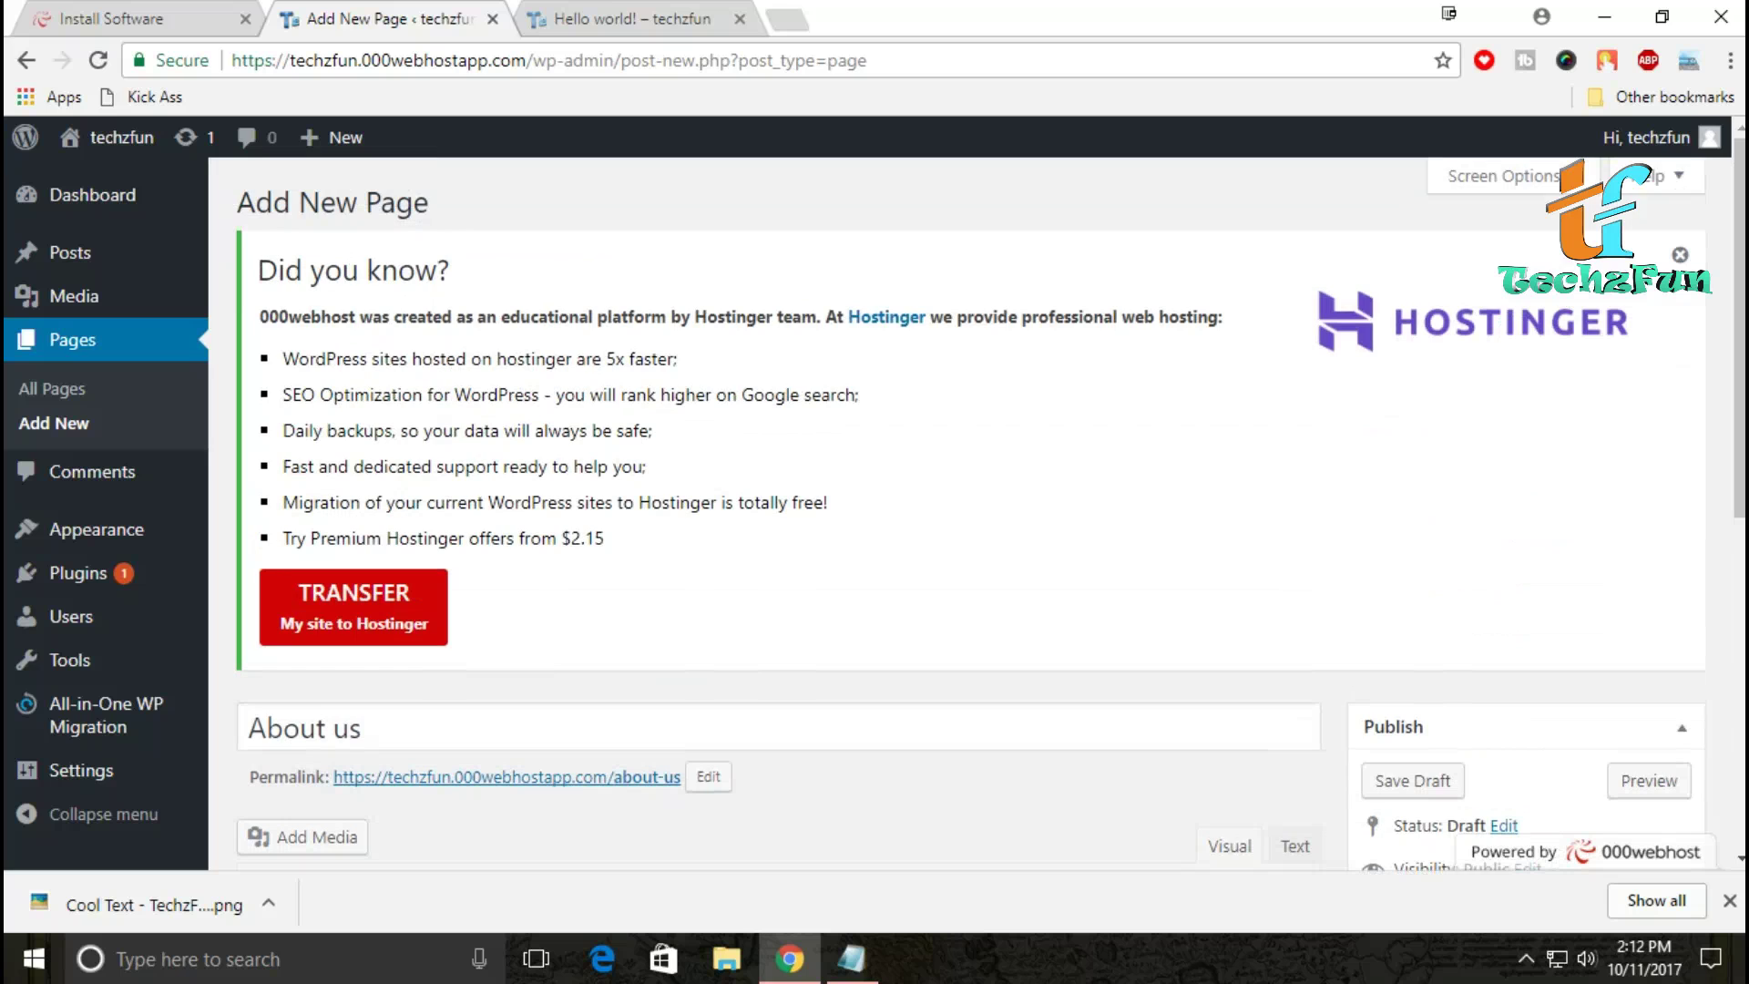
scroll(990, 512, down, 7)
scroll(991, 512, up, 3)
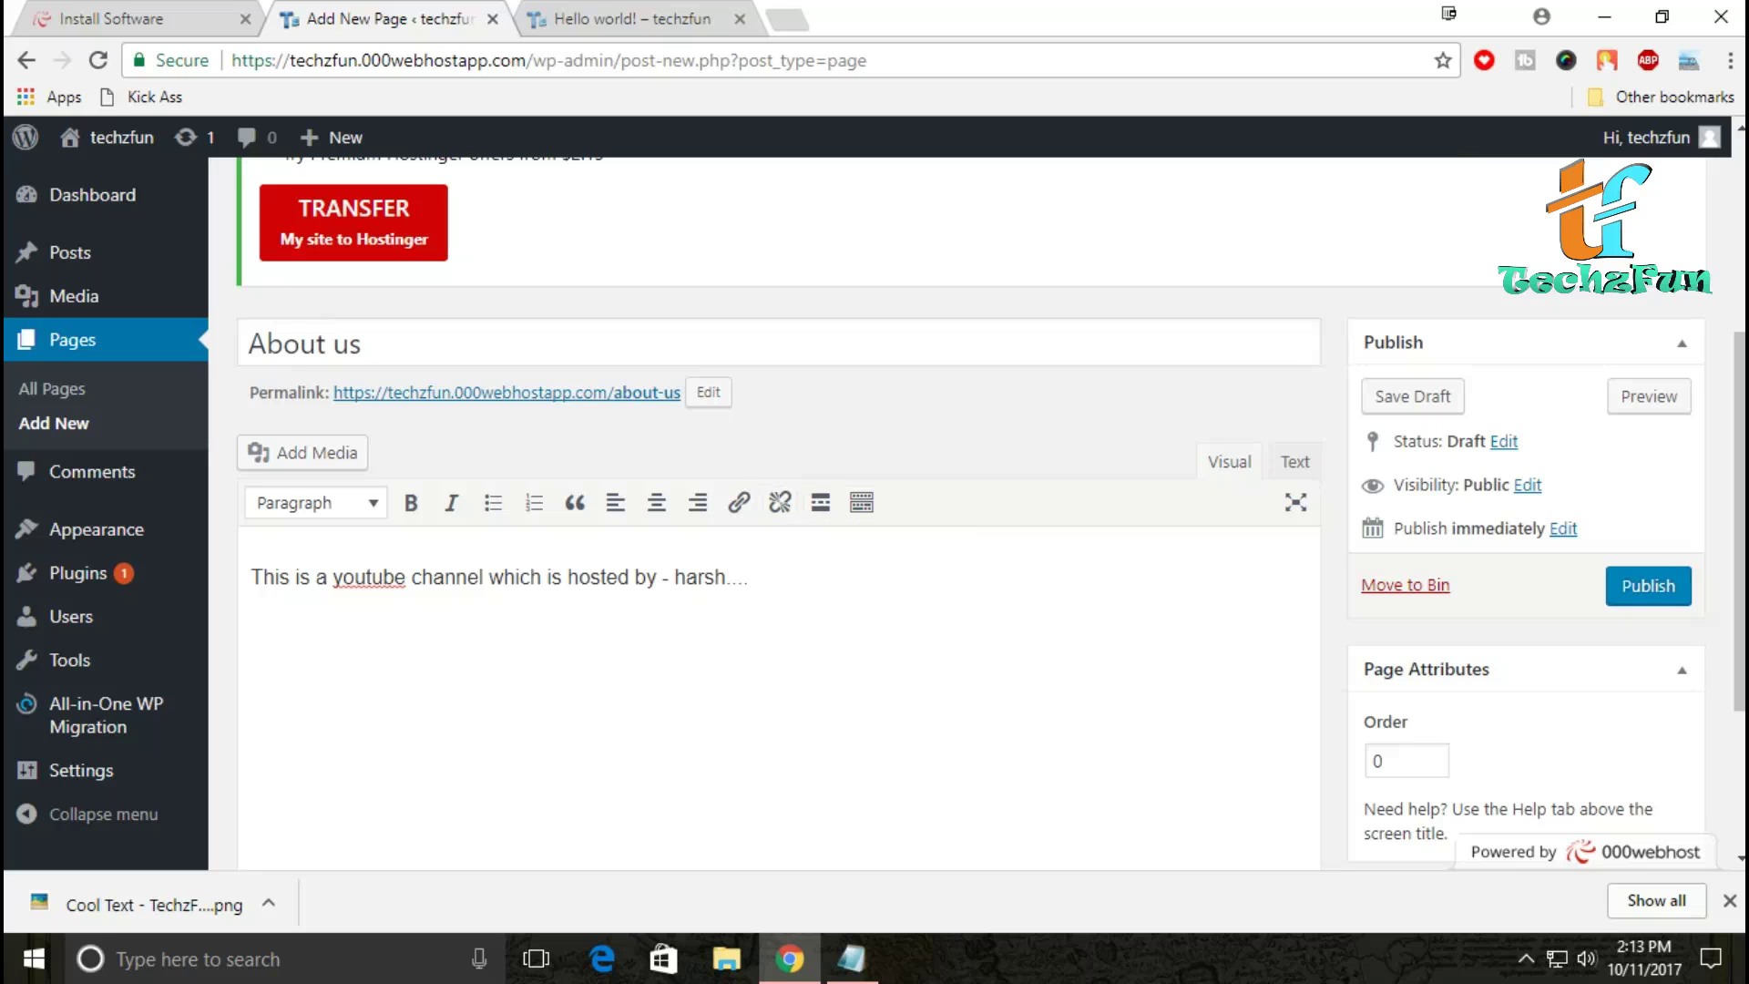
scroll(411, 620, down, 3)
scroll(411, 620, up, 4)
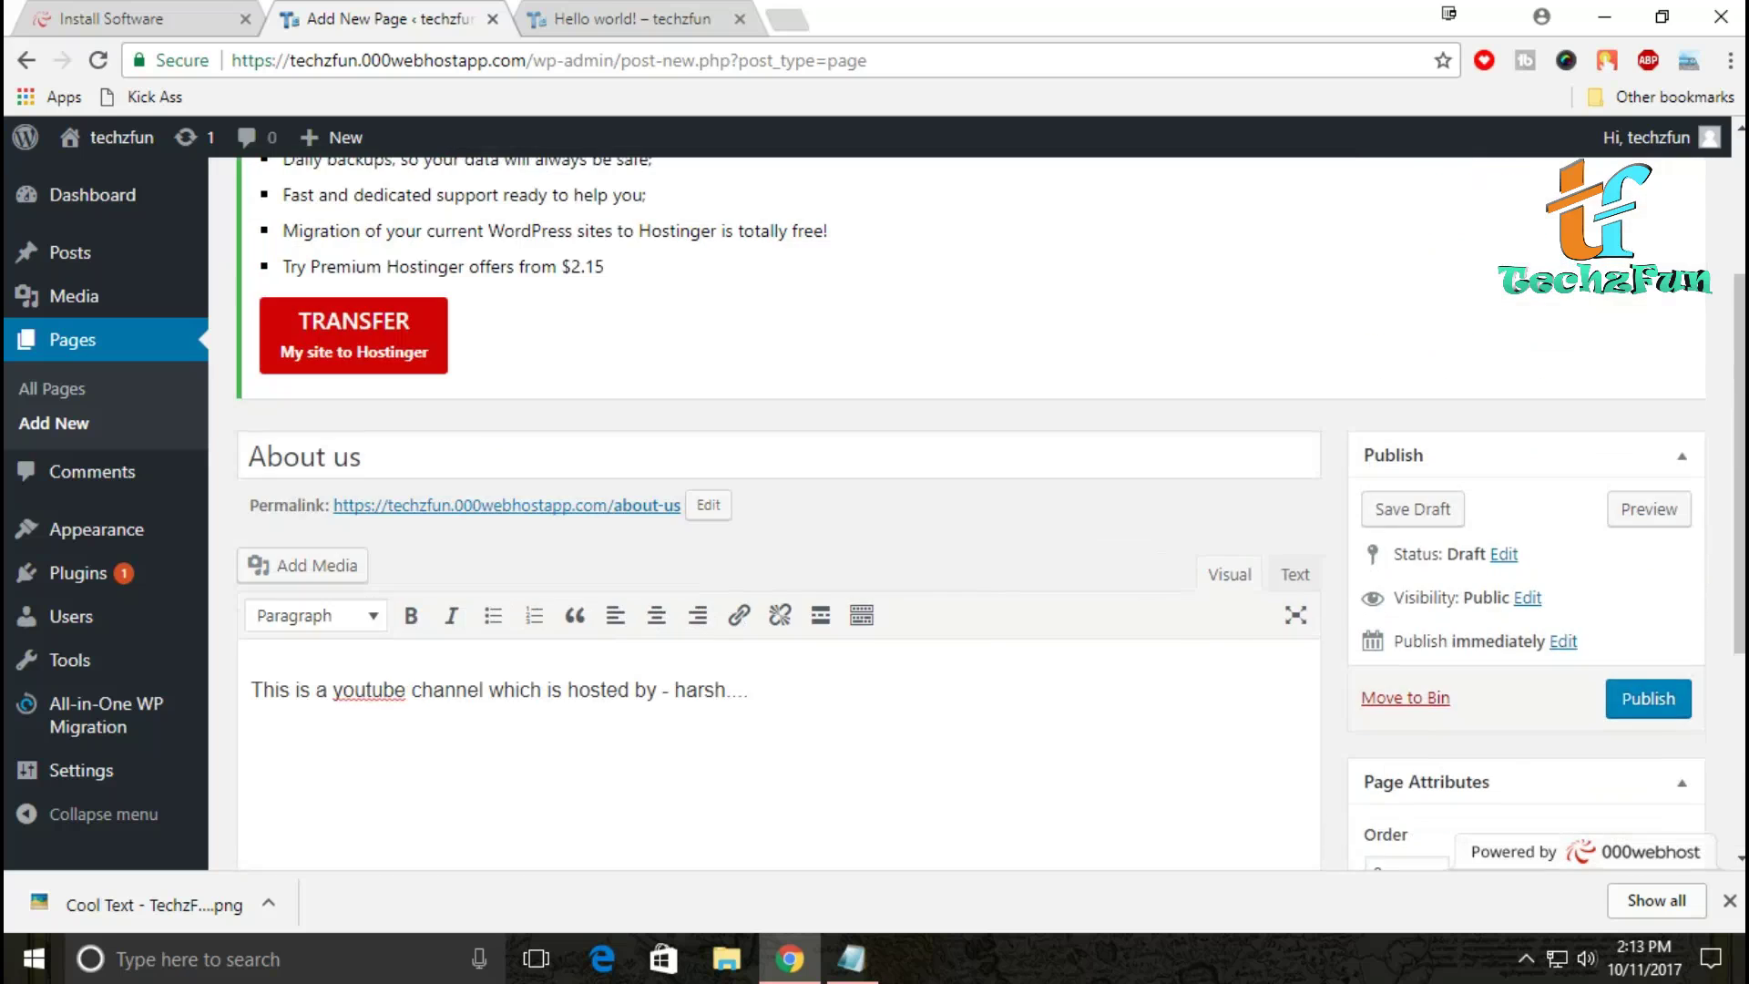
scroll(411, 619, up, 3)
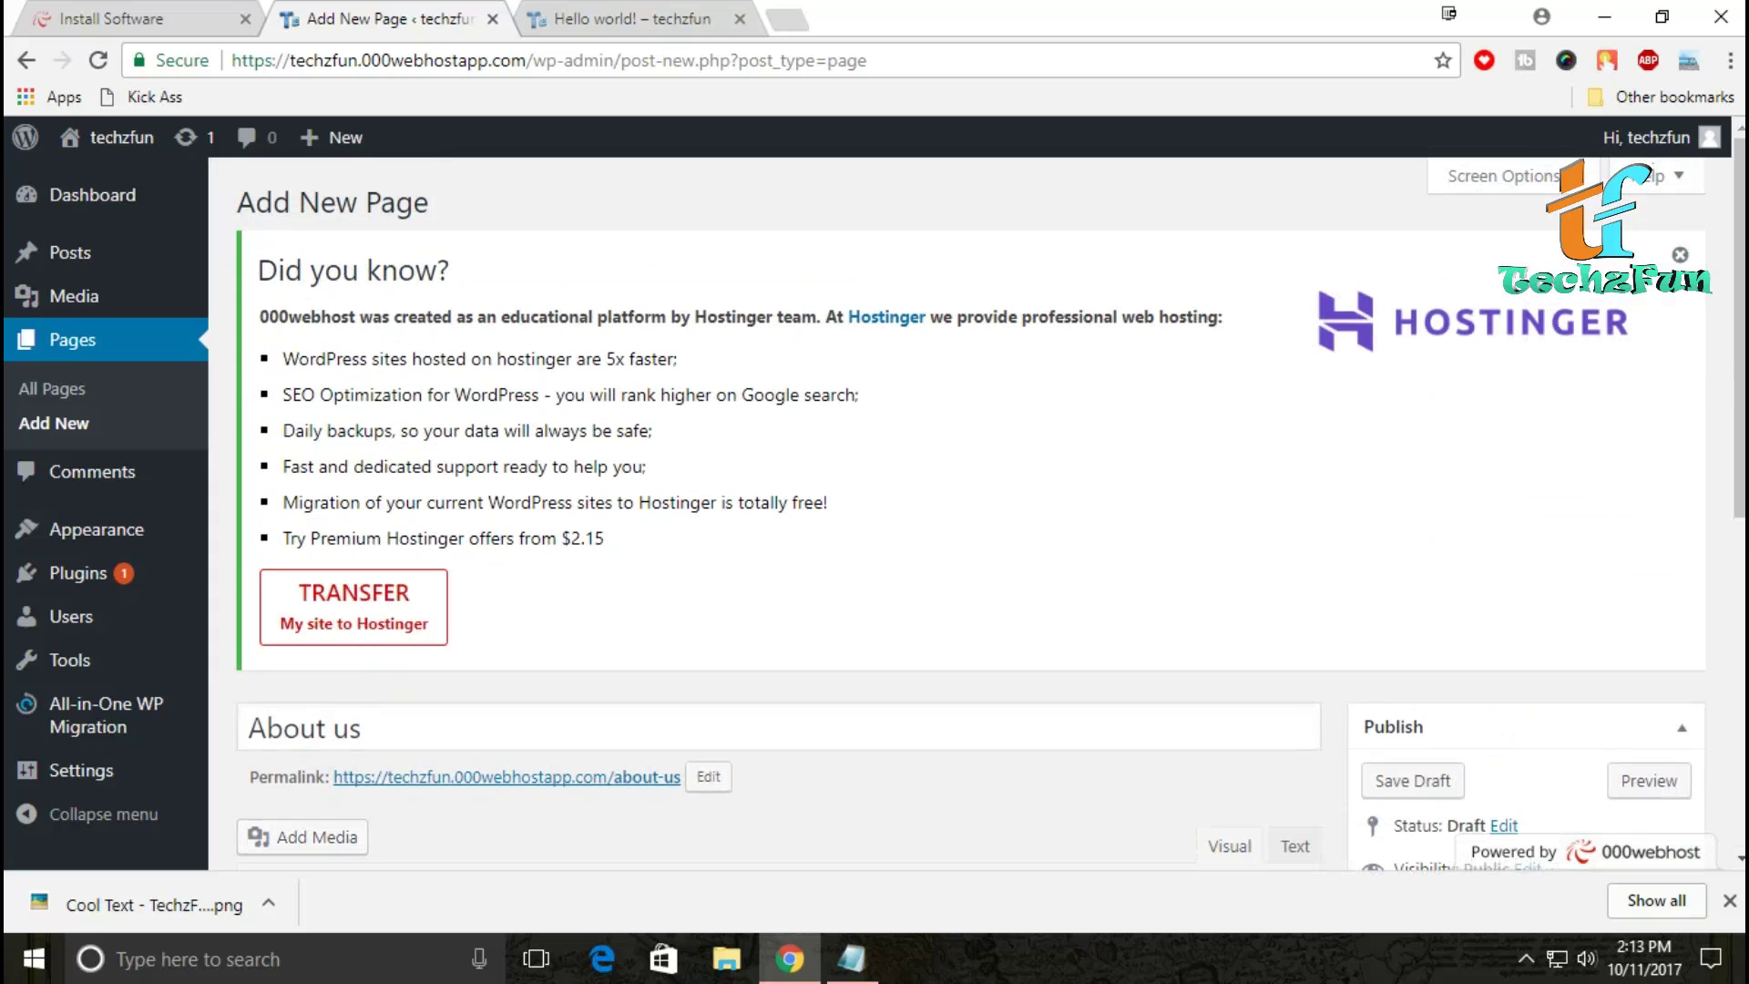
scroll(991, 504, down, 3)
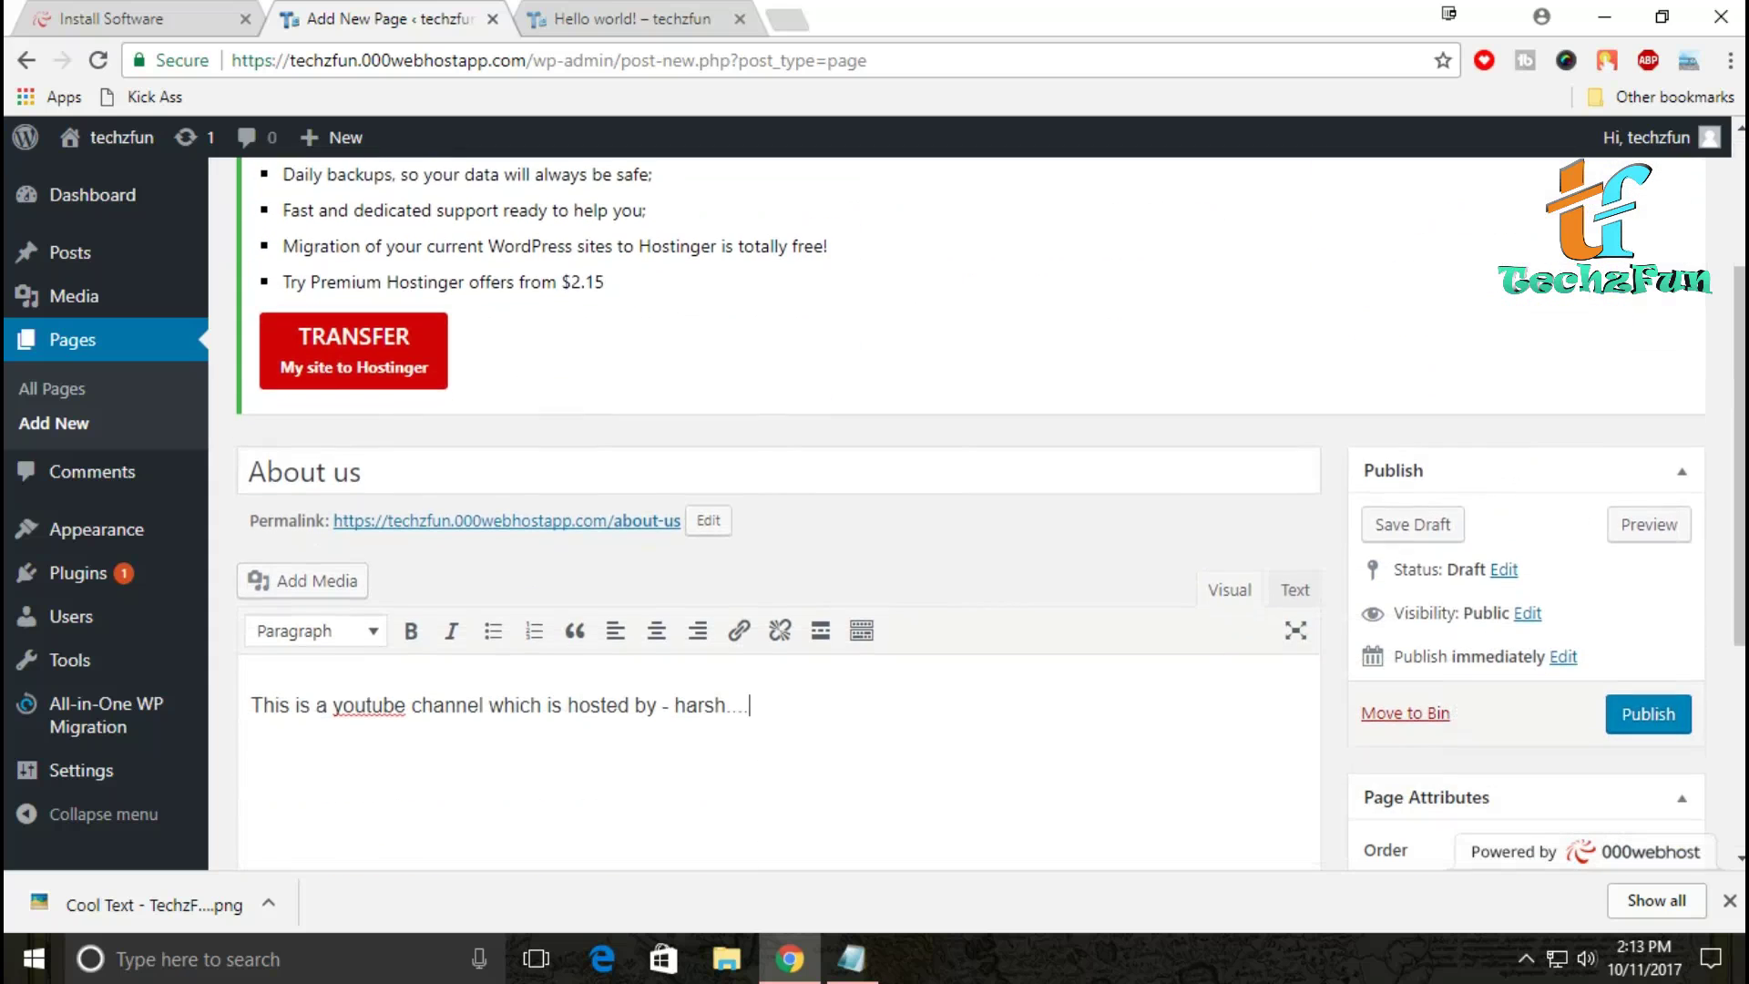
Step: Publish and update the About us page, then go to the Installed Plugins list
click(1648, 714)
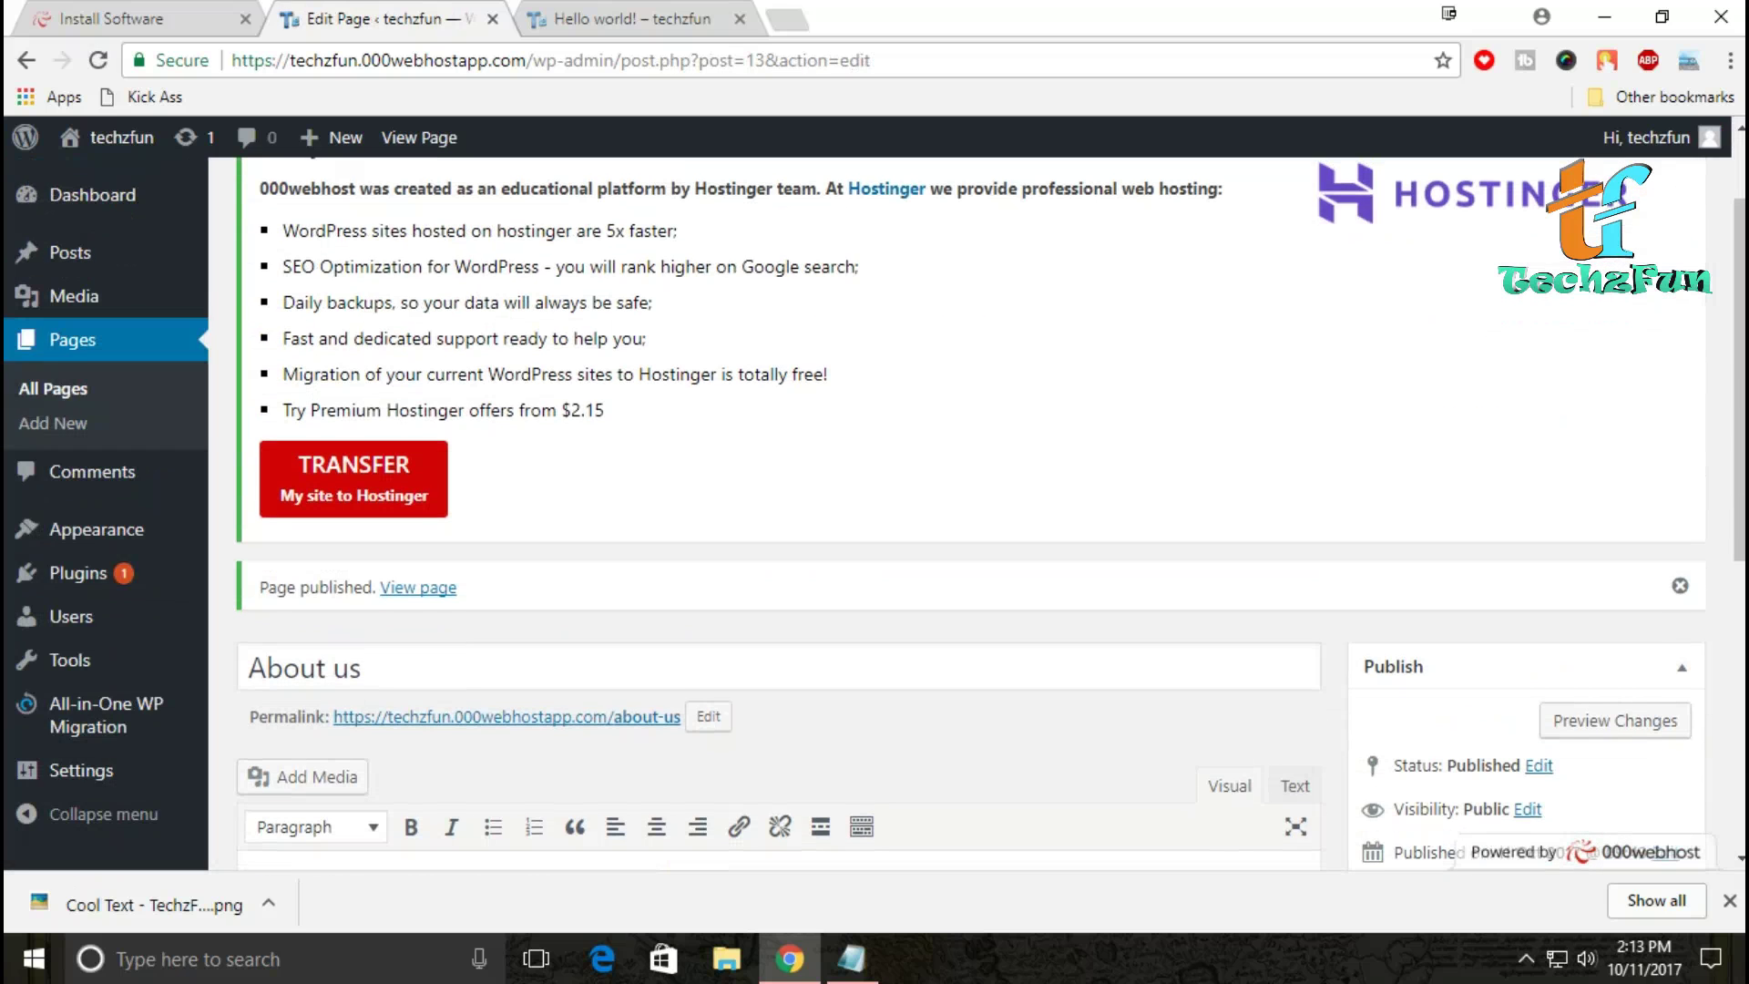
scroll(990, 514, down, 3)
click(1647, 653)
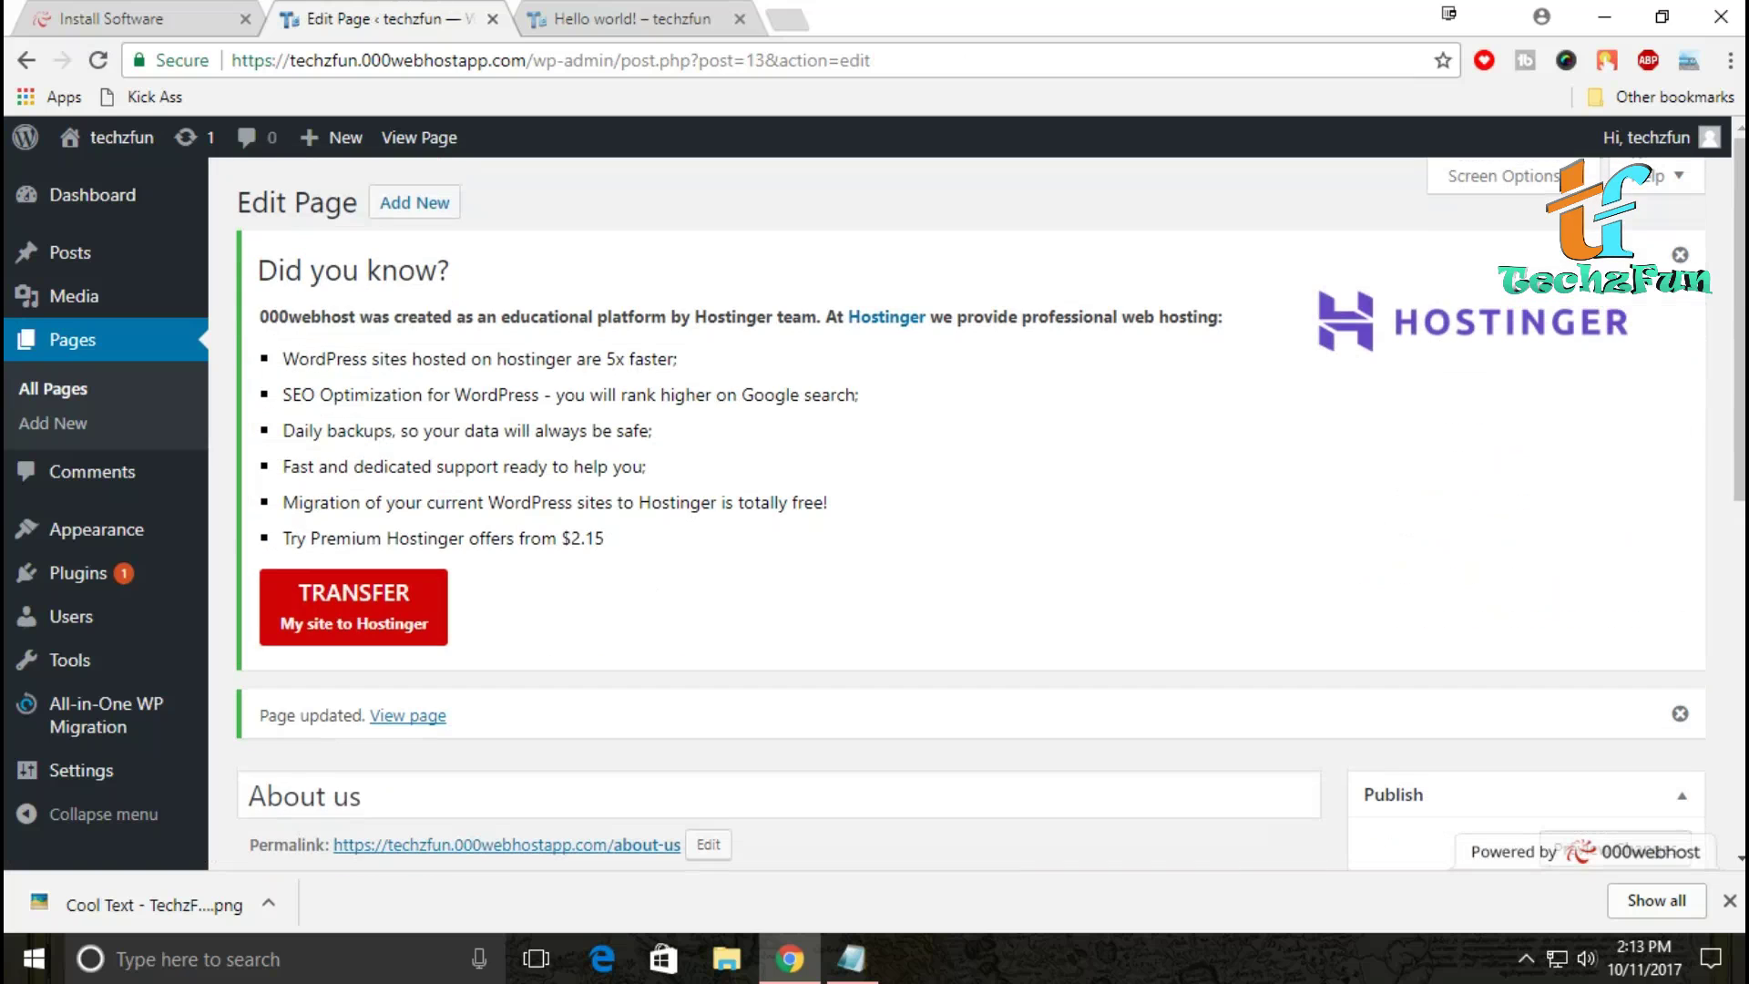
click(71, 339)
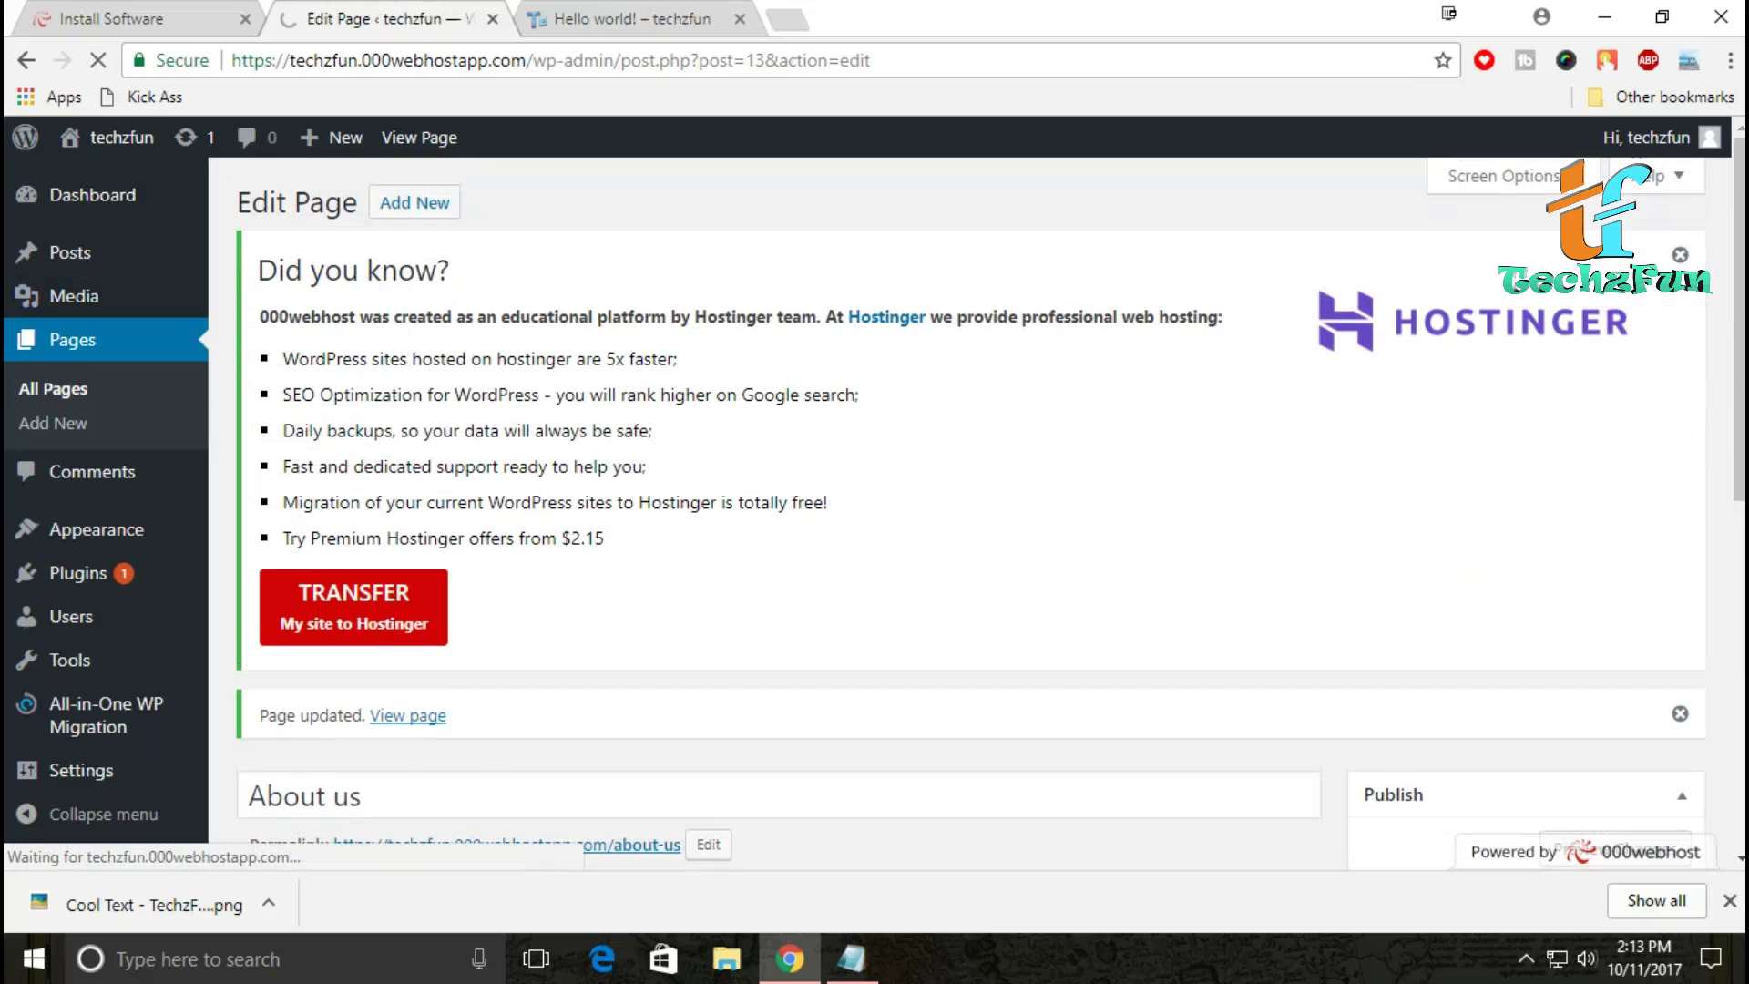
scroll(330, 612, down, 2)
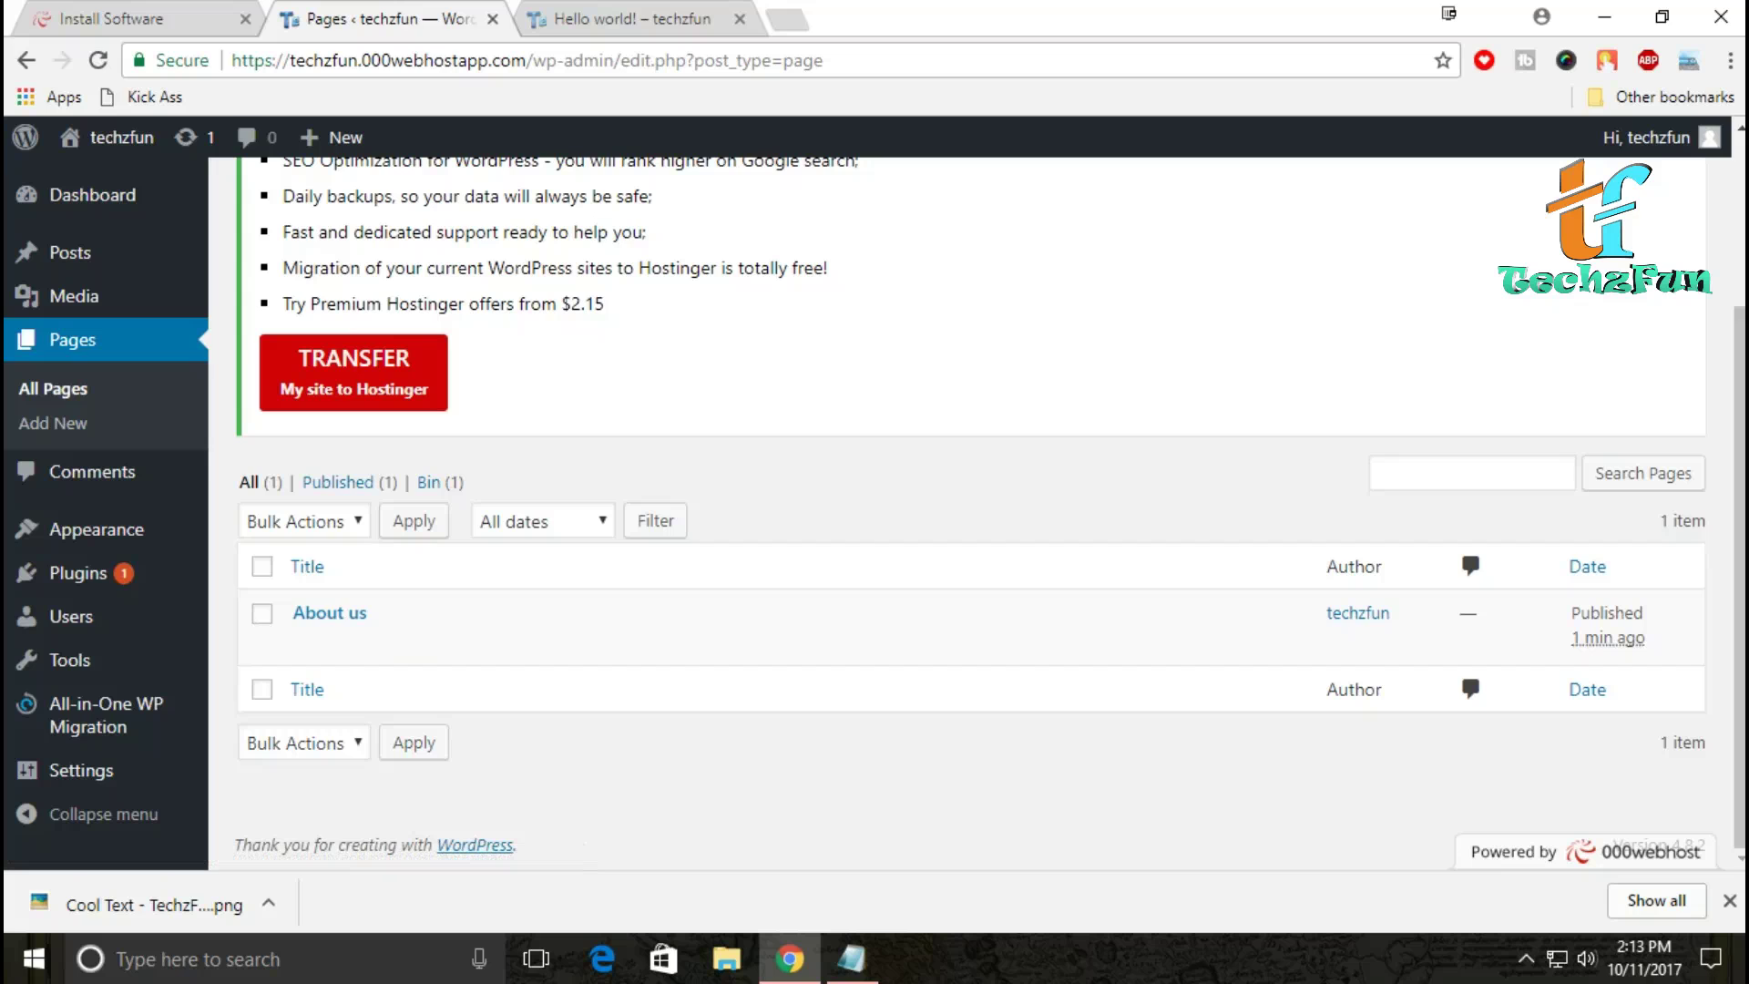
mouse_move(82, 573)
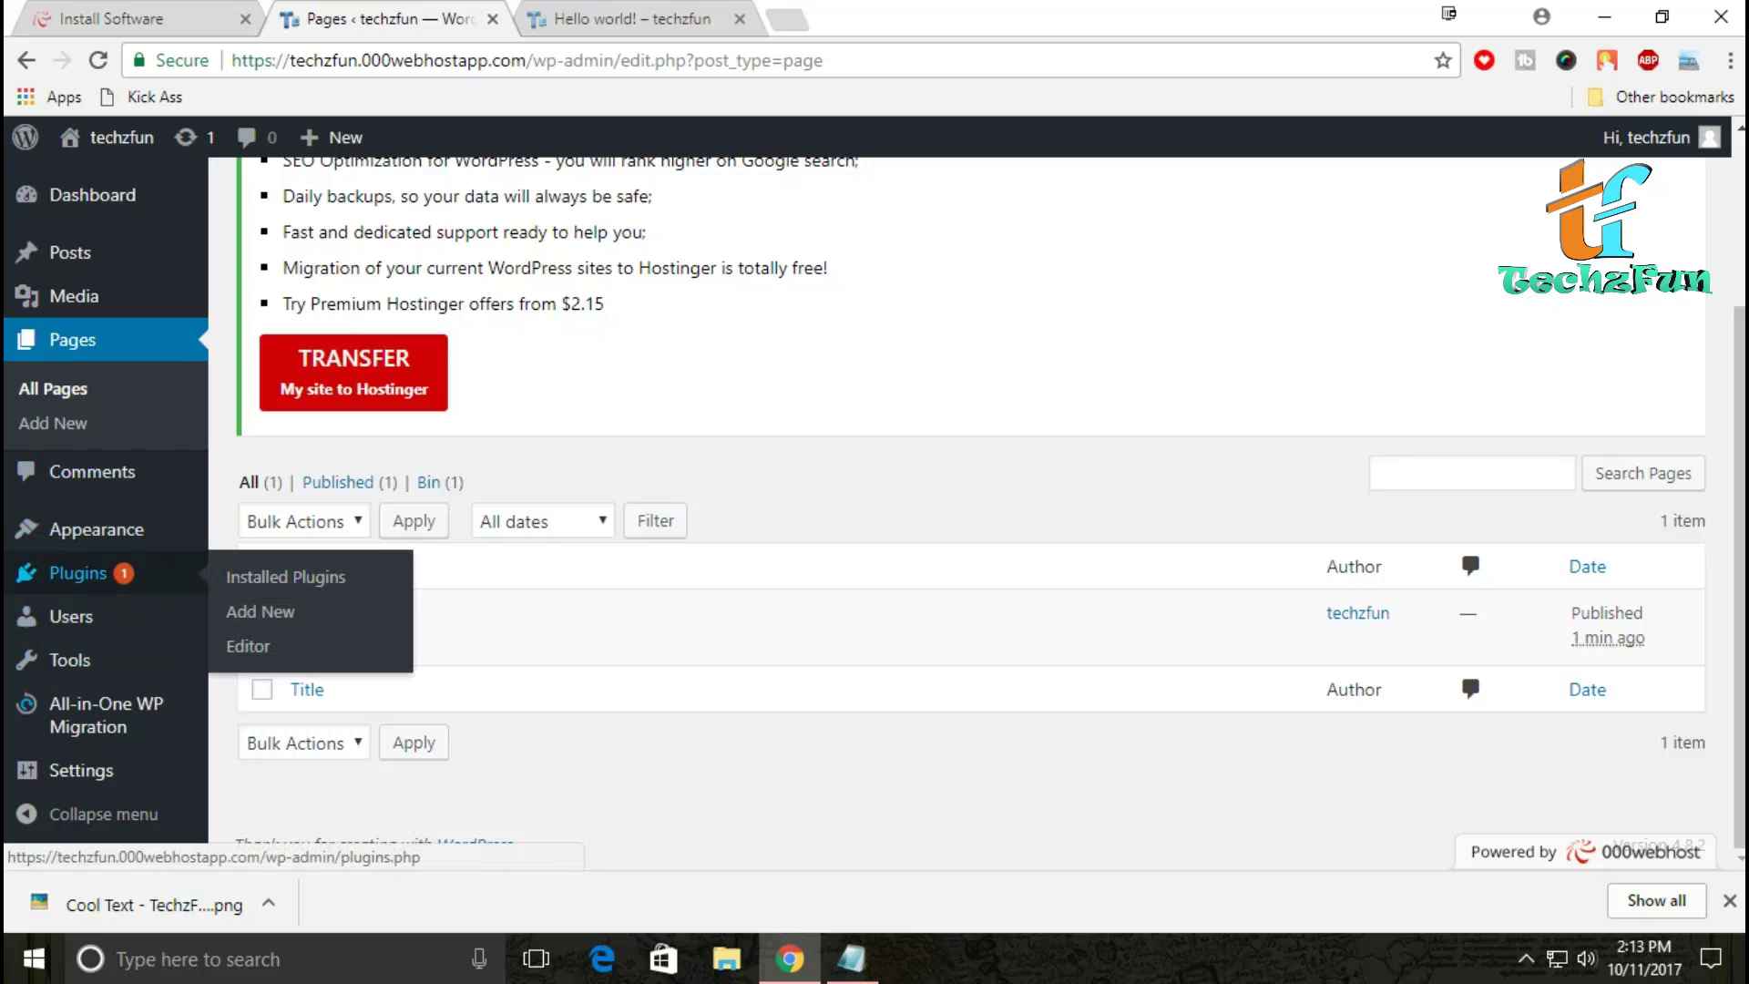
click(82, 573)
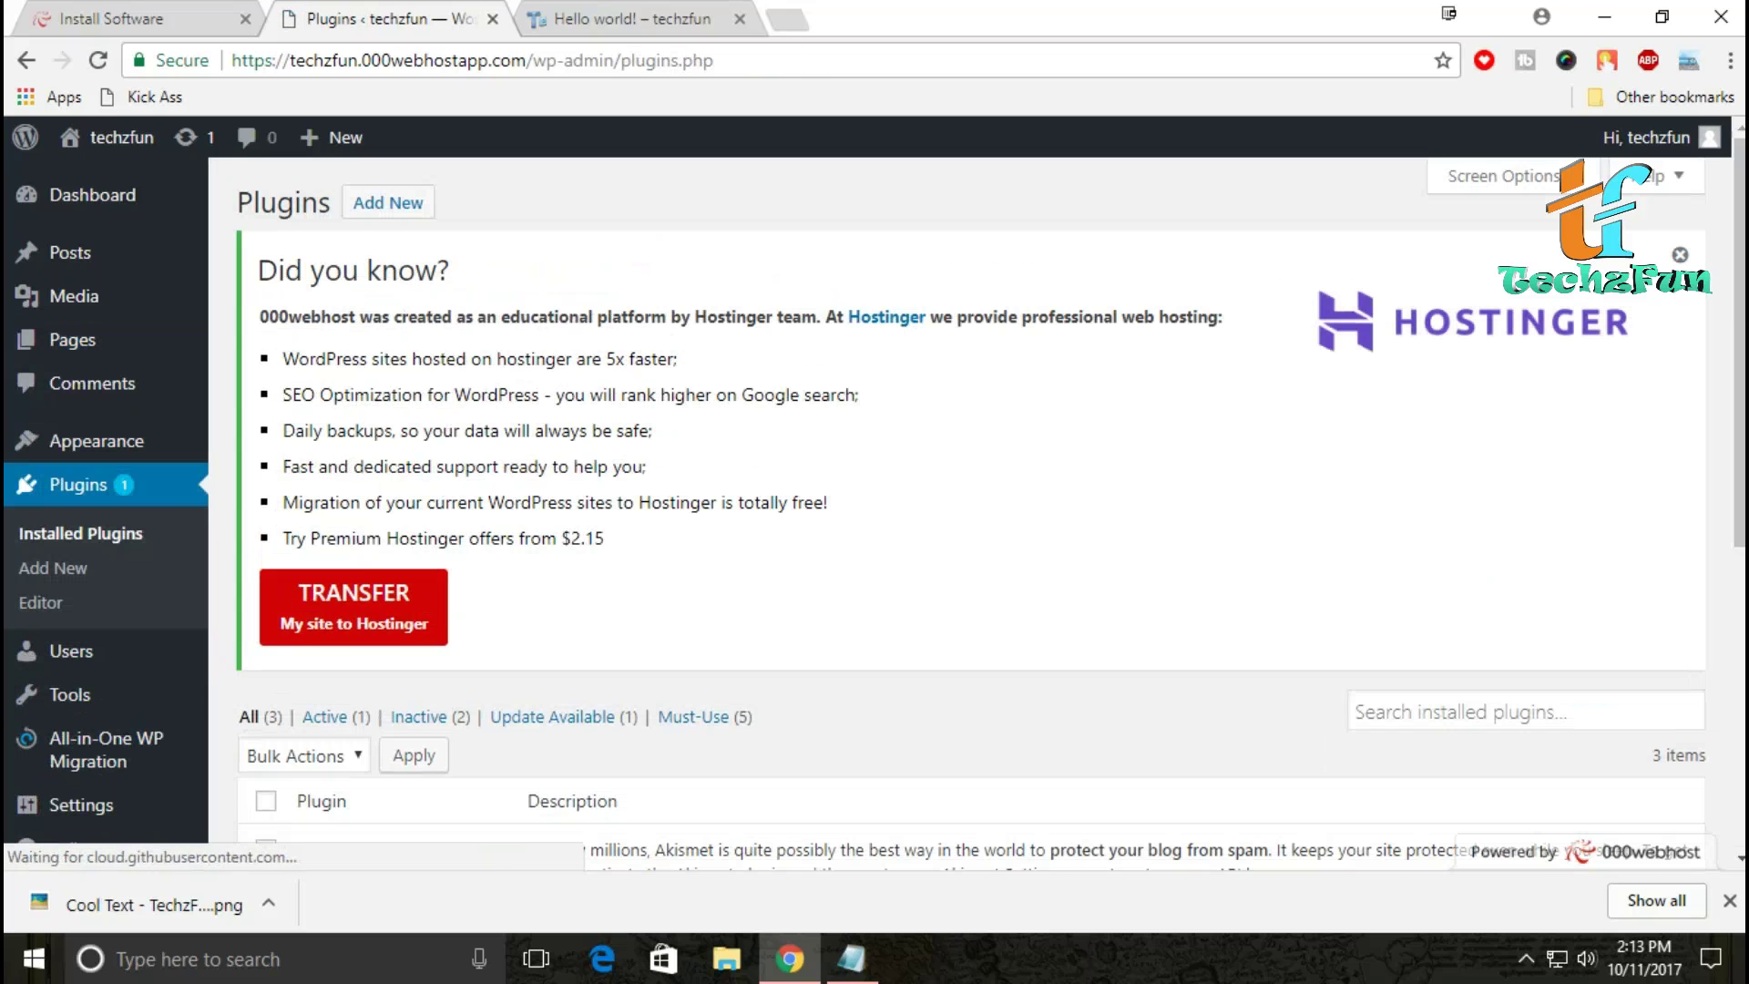
Step: Install and activate the WP Super Cache plugin from Add Plugins
scroll(970, 492, down, 5)
scroll(970, 510, up, 3)
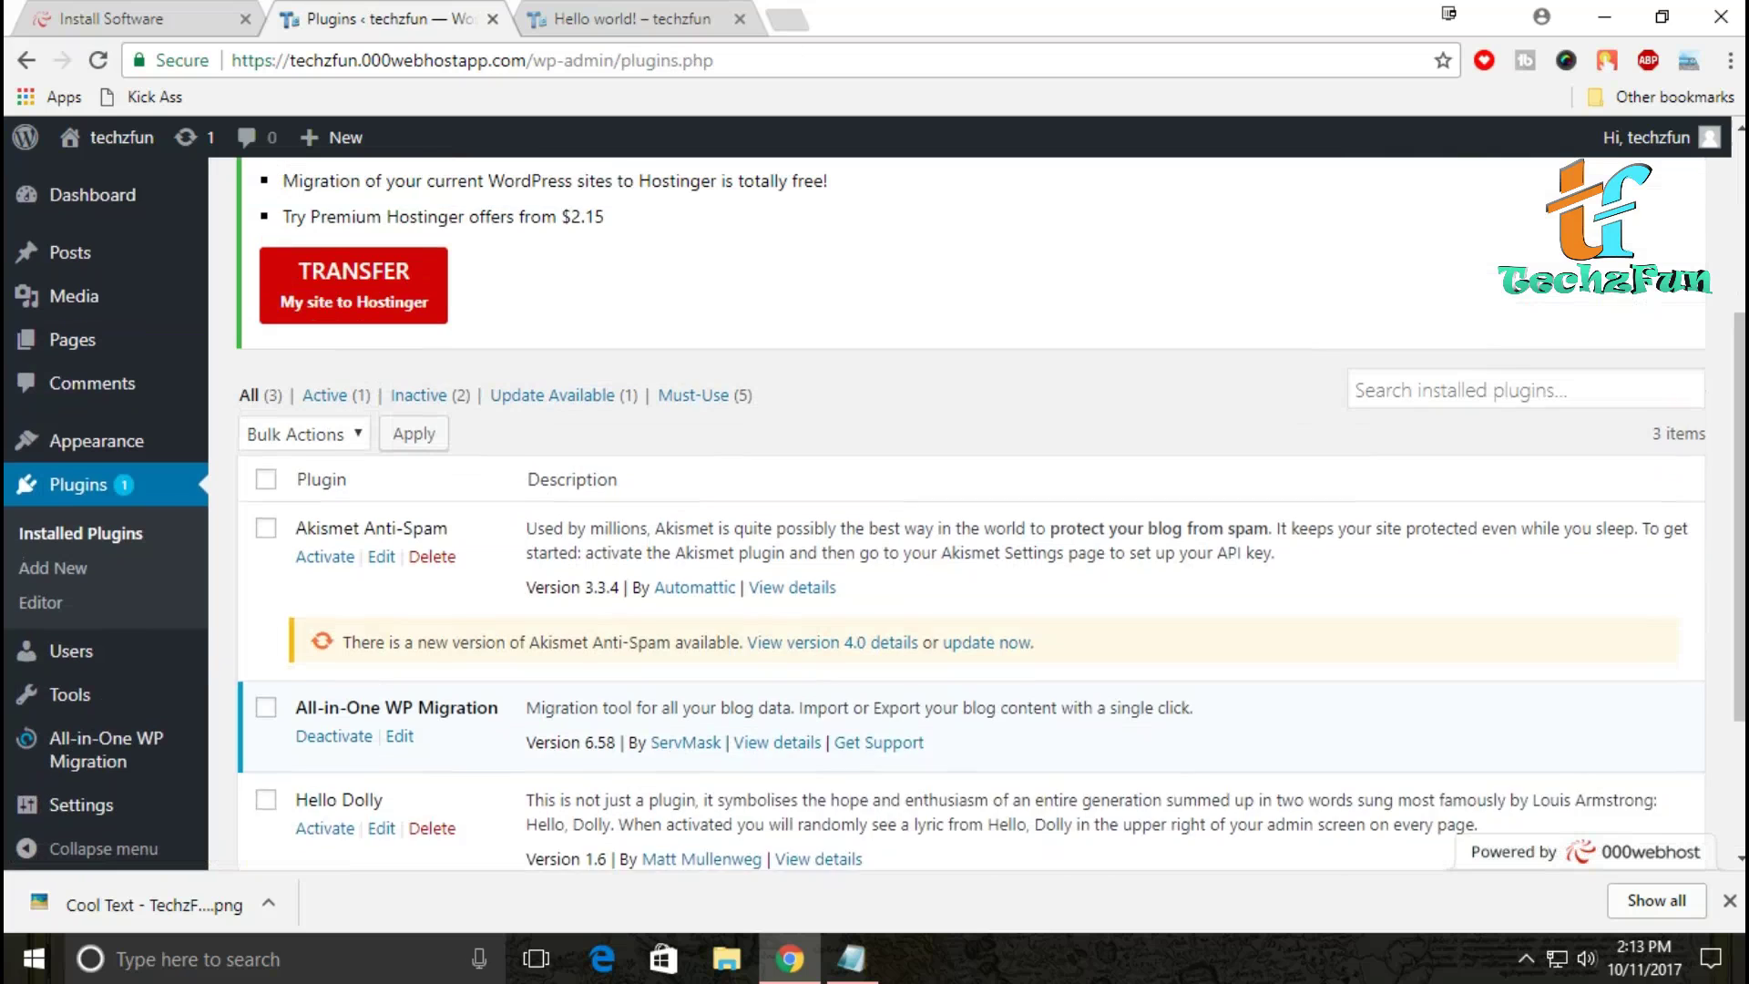
scroll(970, 510, down, 3)
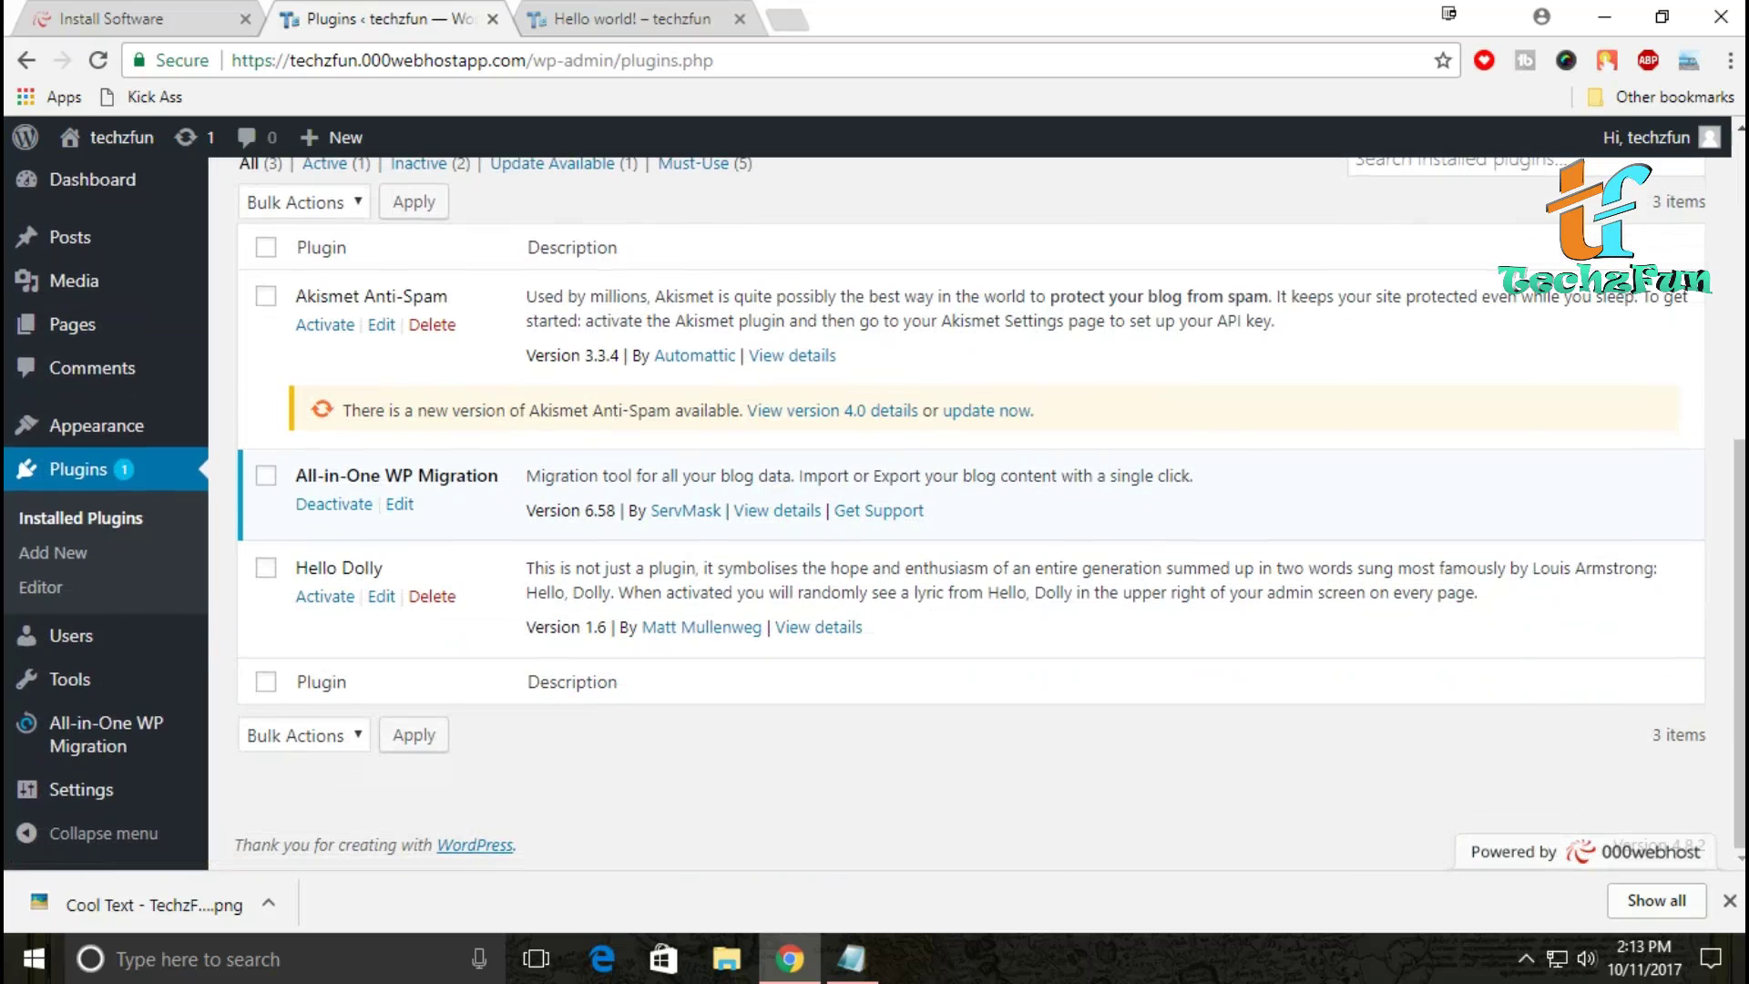
scroll(388, 202, up, 6)
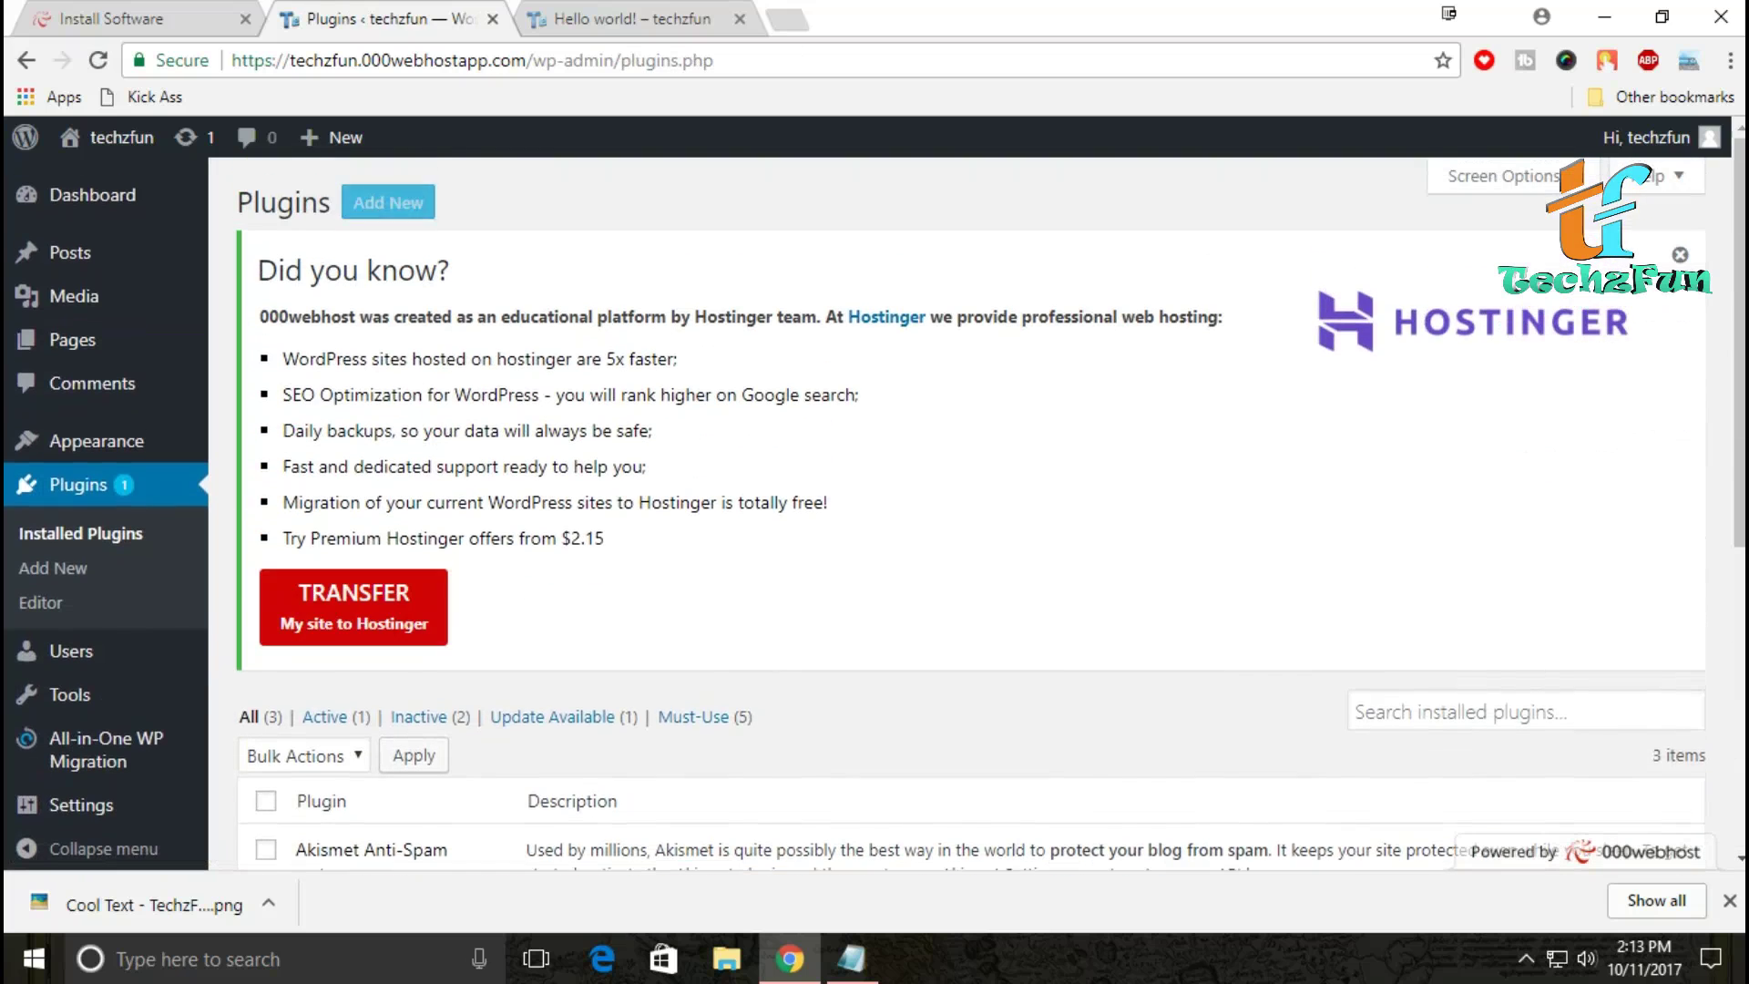
click(388, 202)
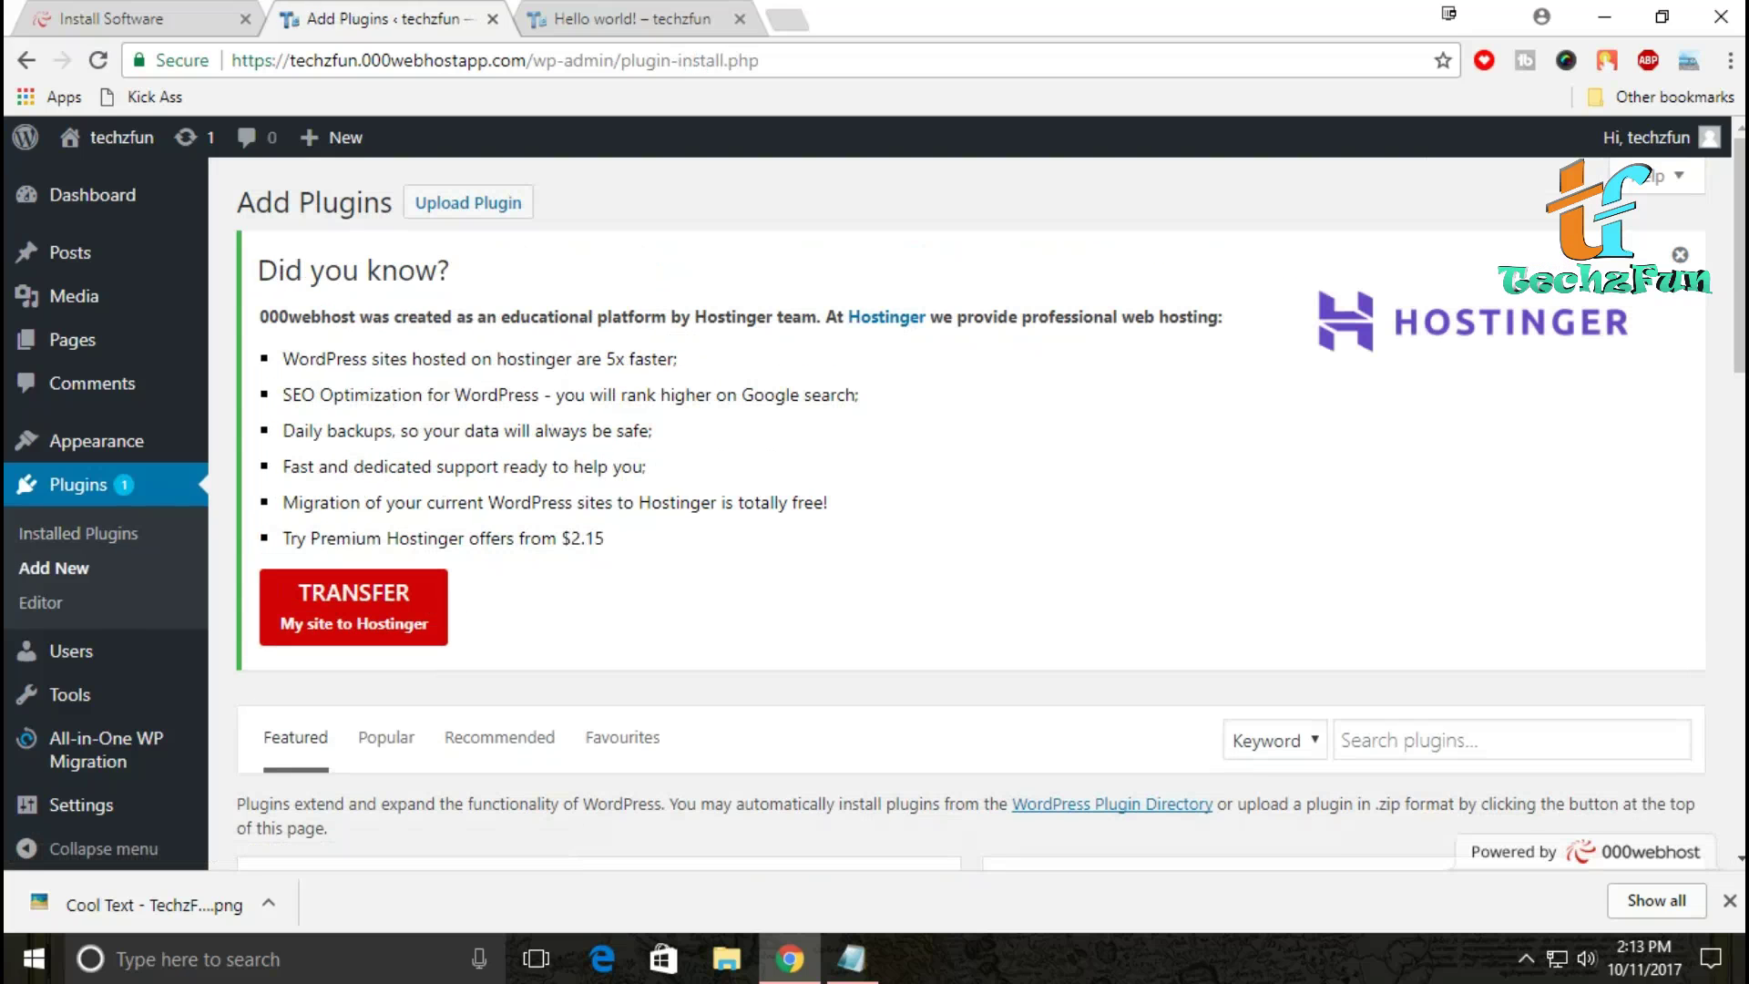
click(1729, 900)
scroll(970, 546, down, 4)
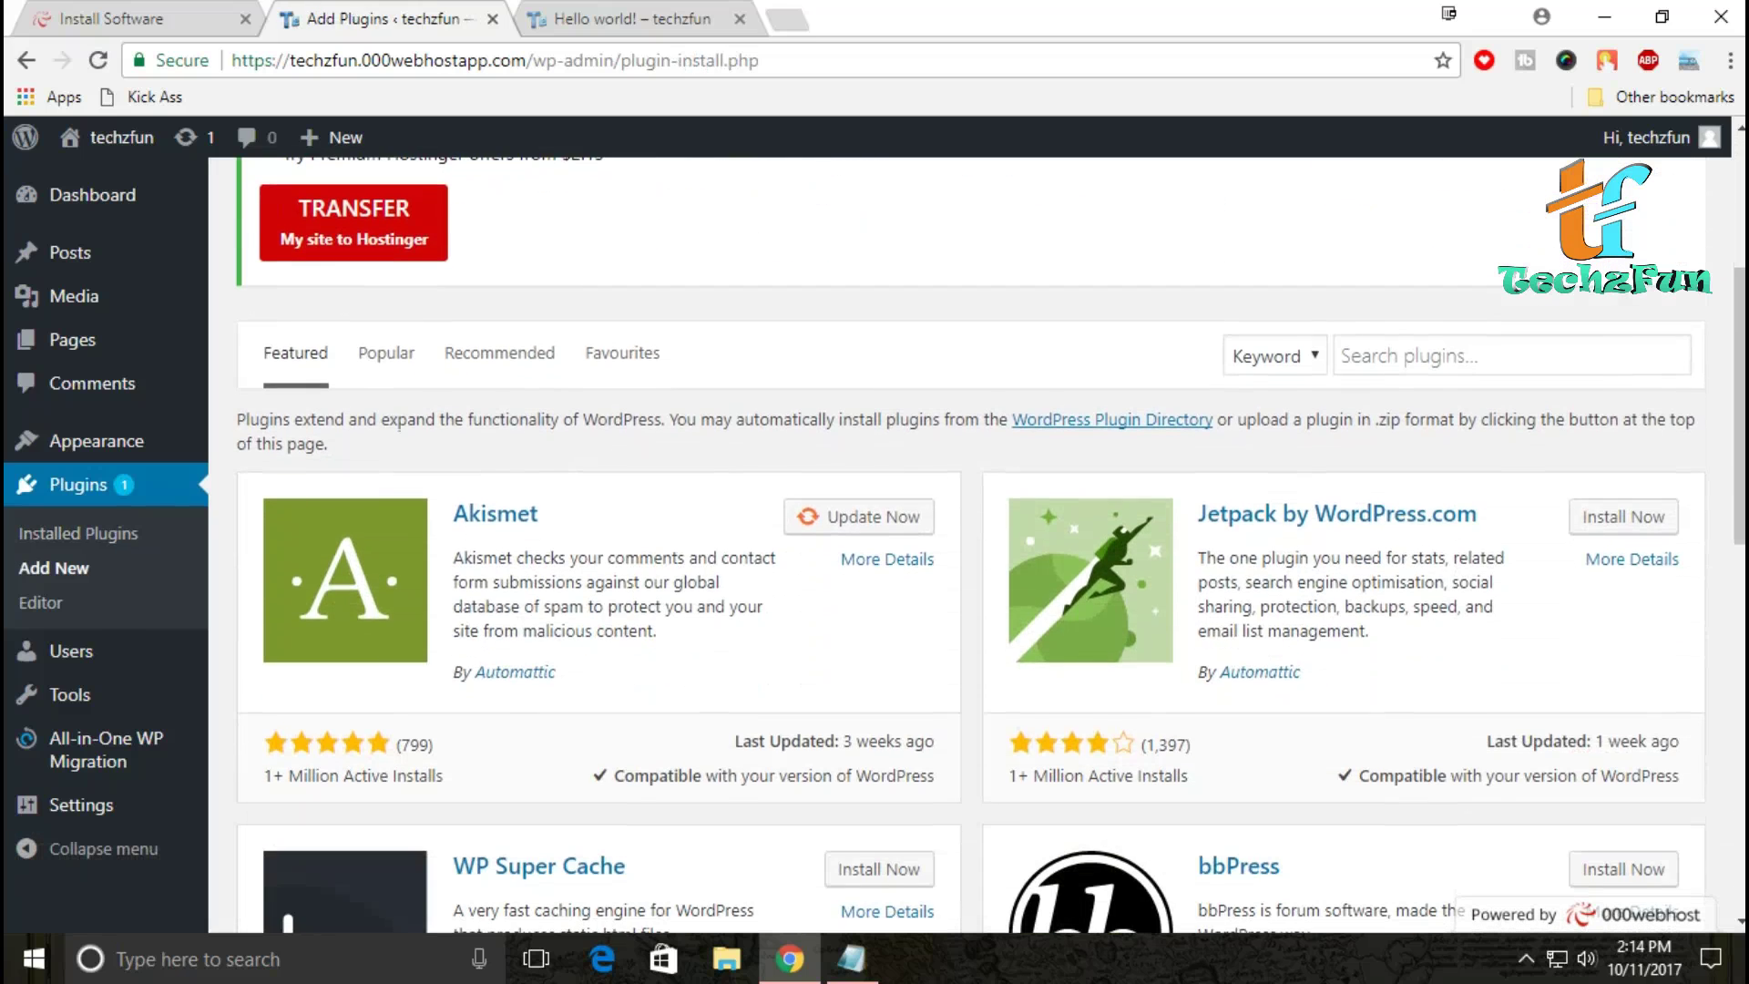
scroll(970, 547, down, 4)
scroll(970, 546, down, 4)
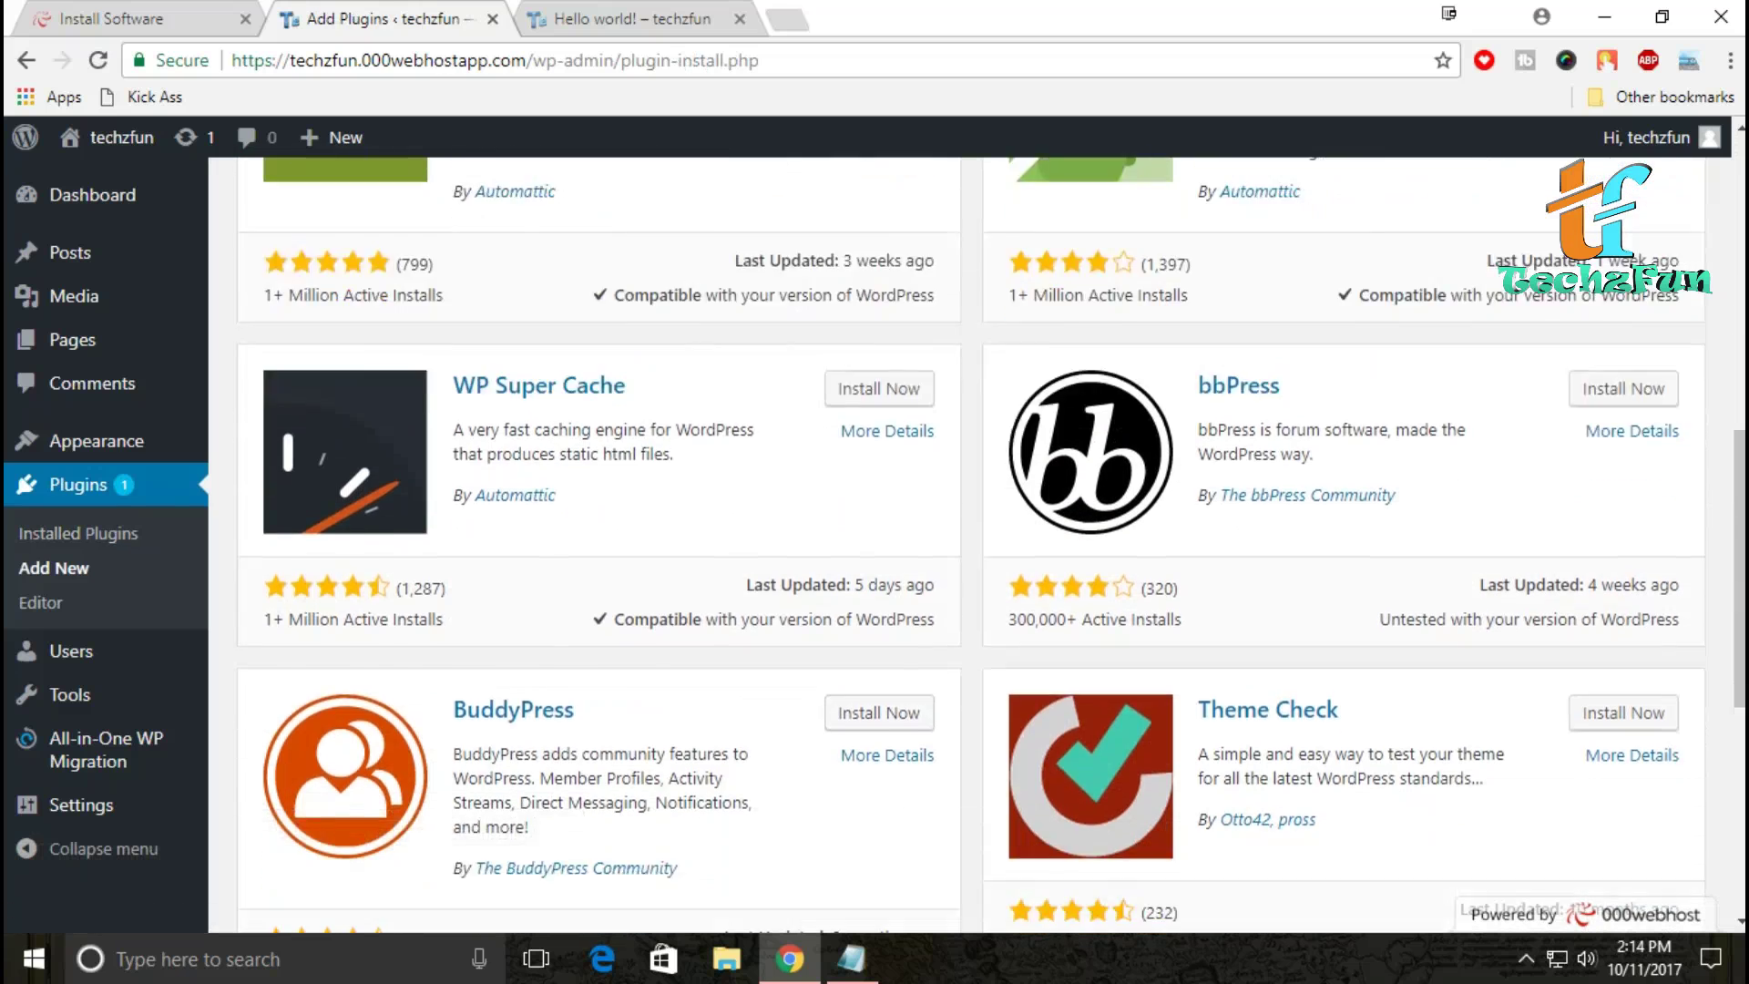
scroll(970, 546, up, 3)
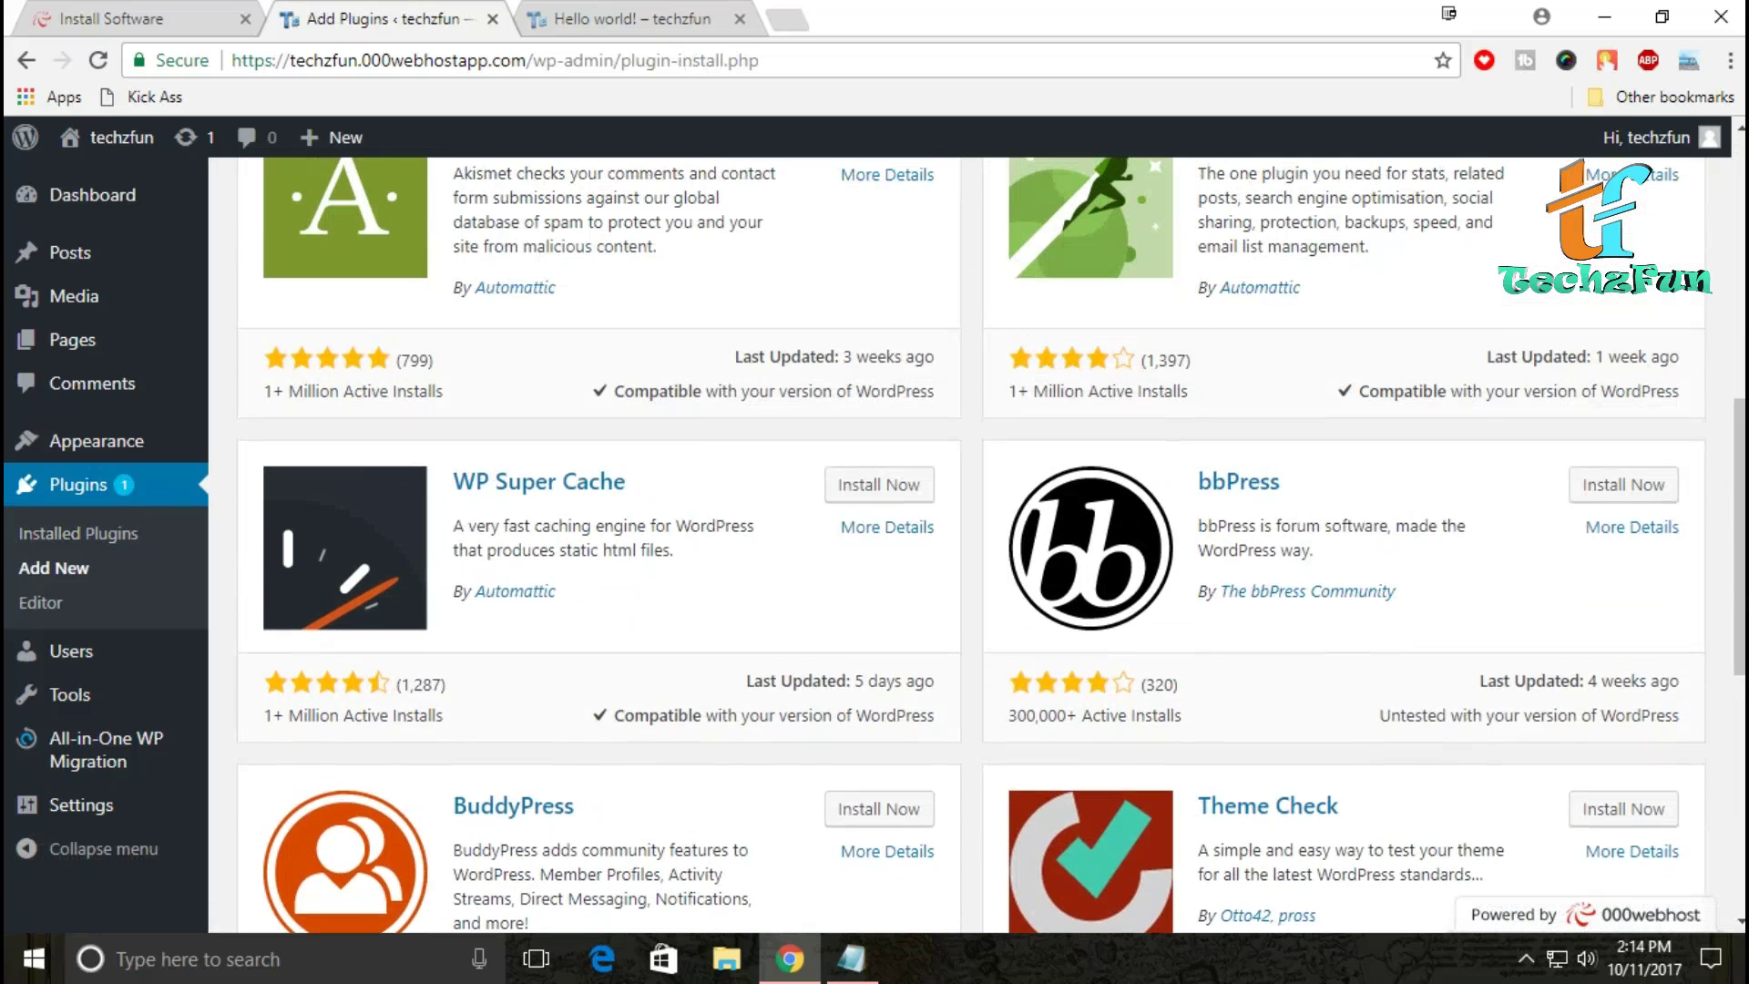
click(878, 485)
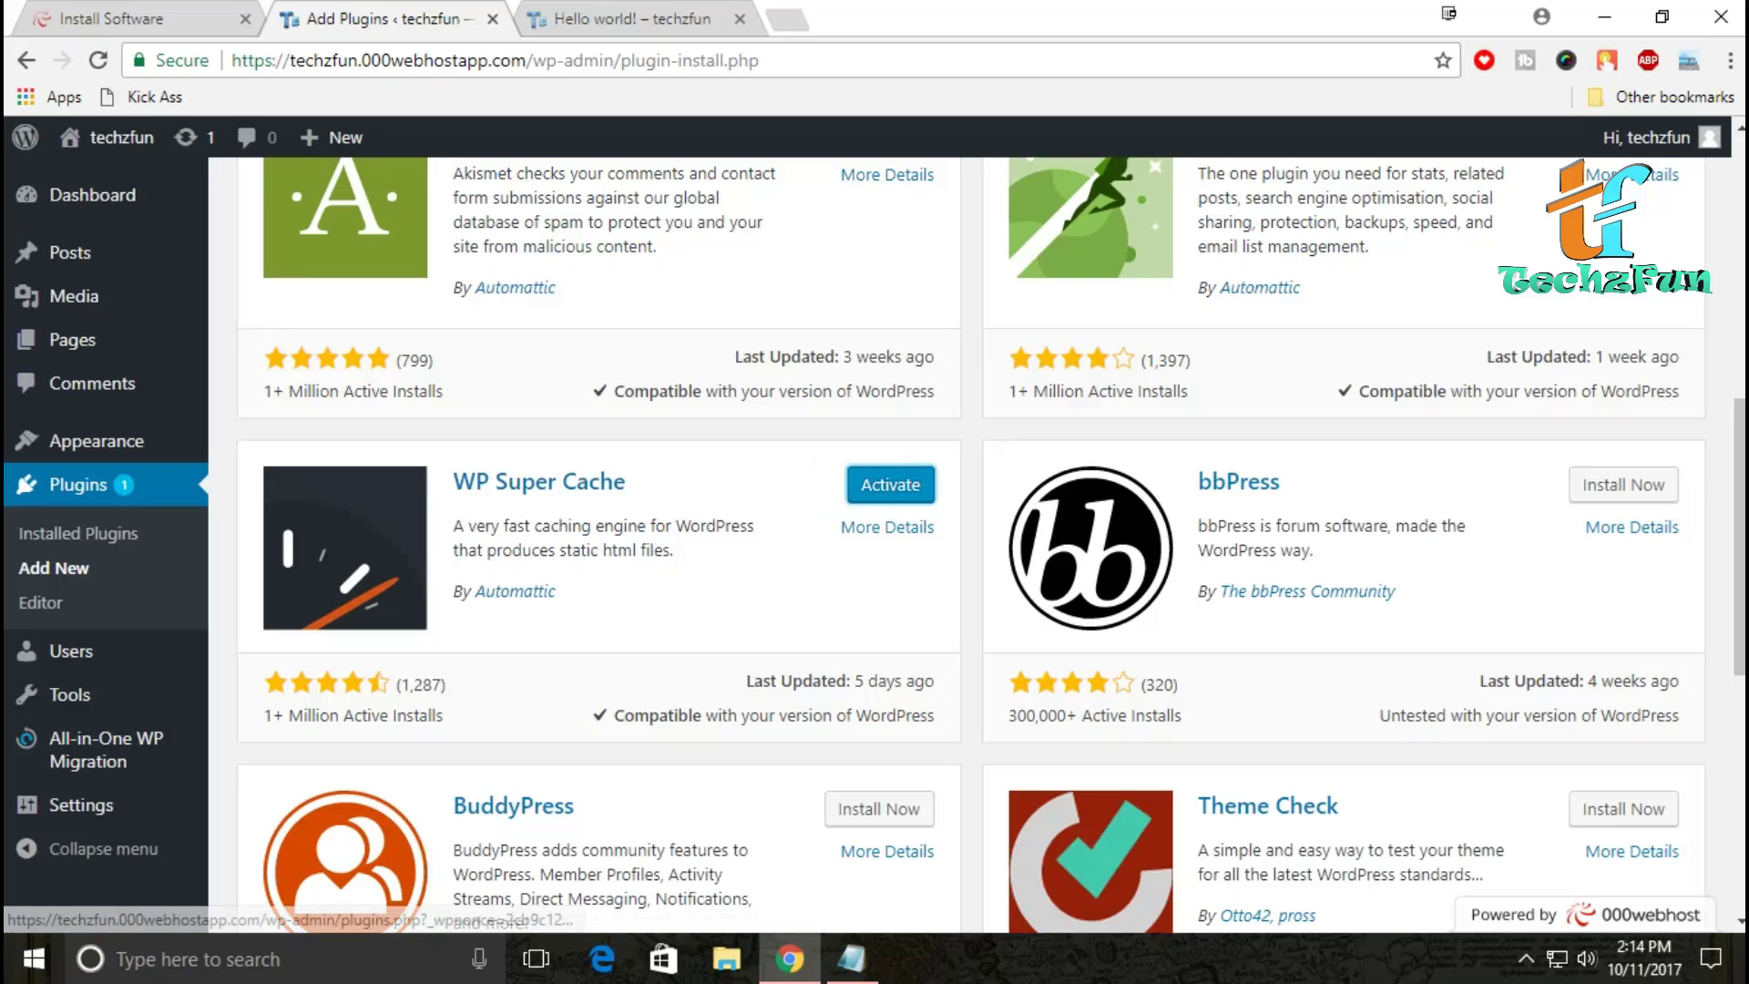
click(890, 484)
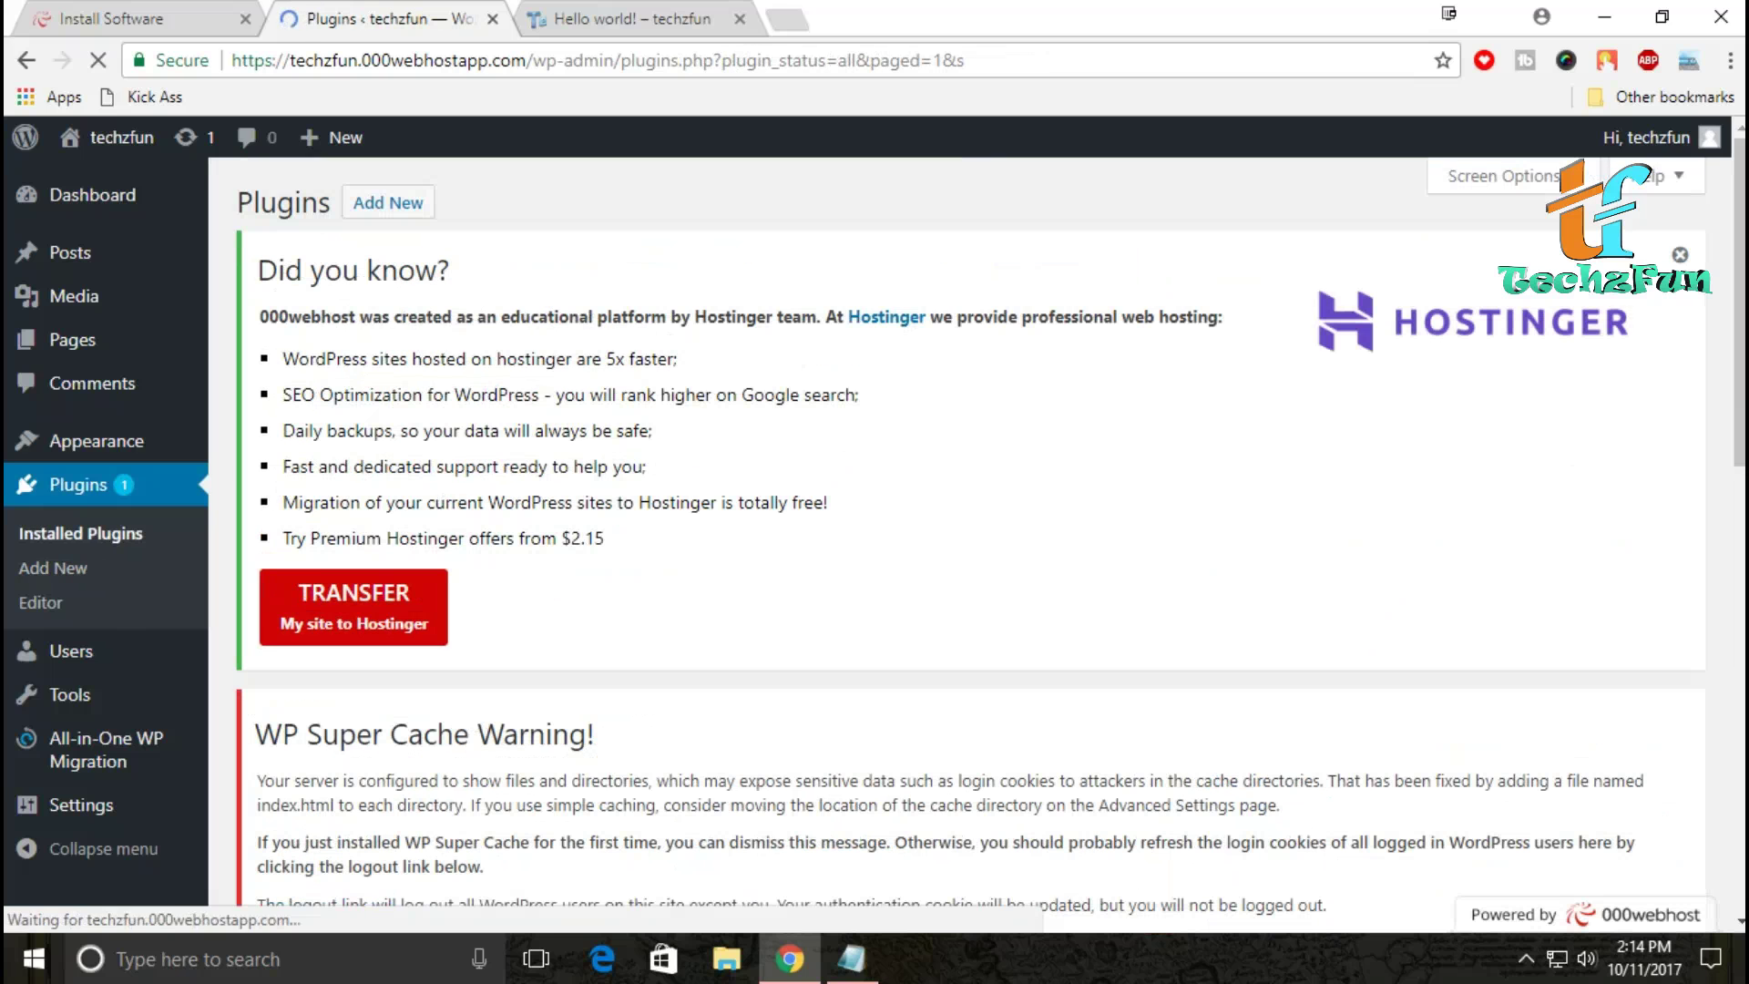
Step: Return to Add Plugins and place the cursor in the plugin search box
scroll(911, 547, down, 4)
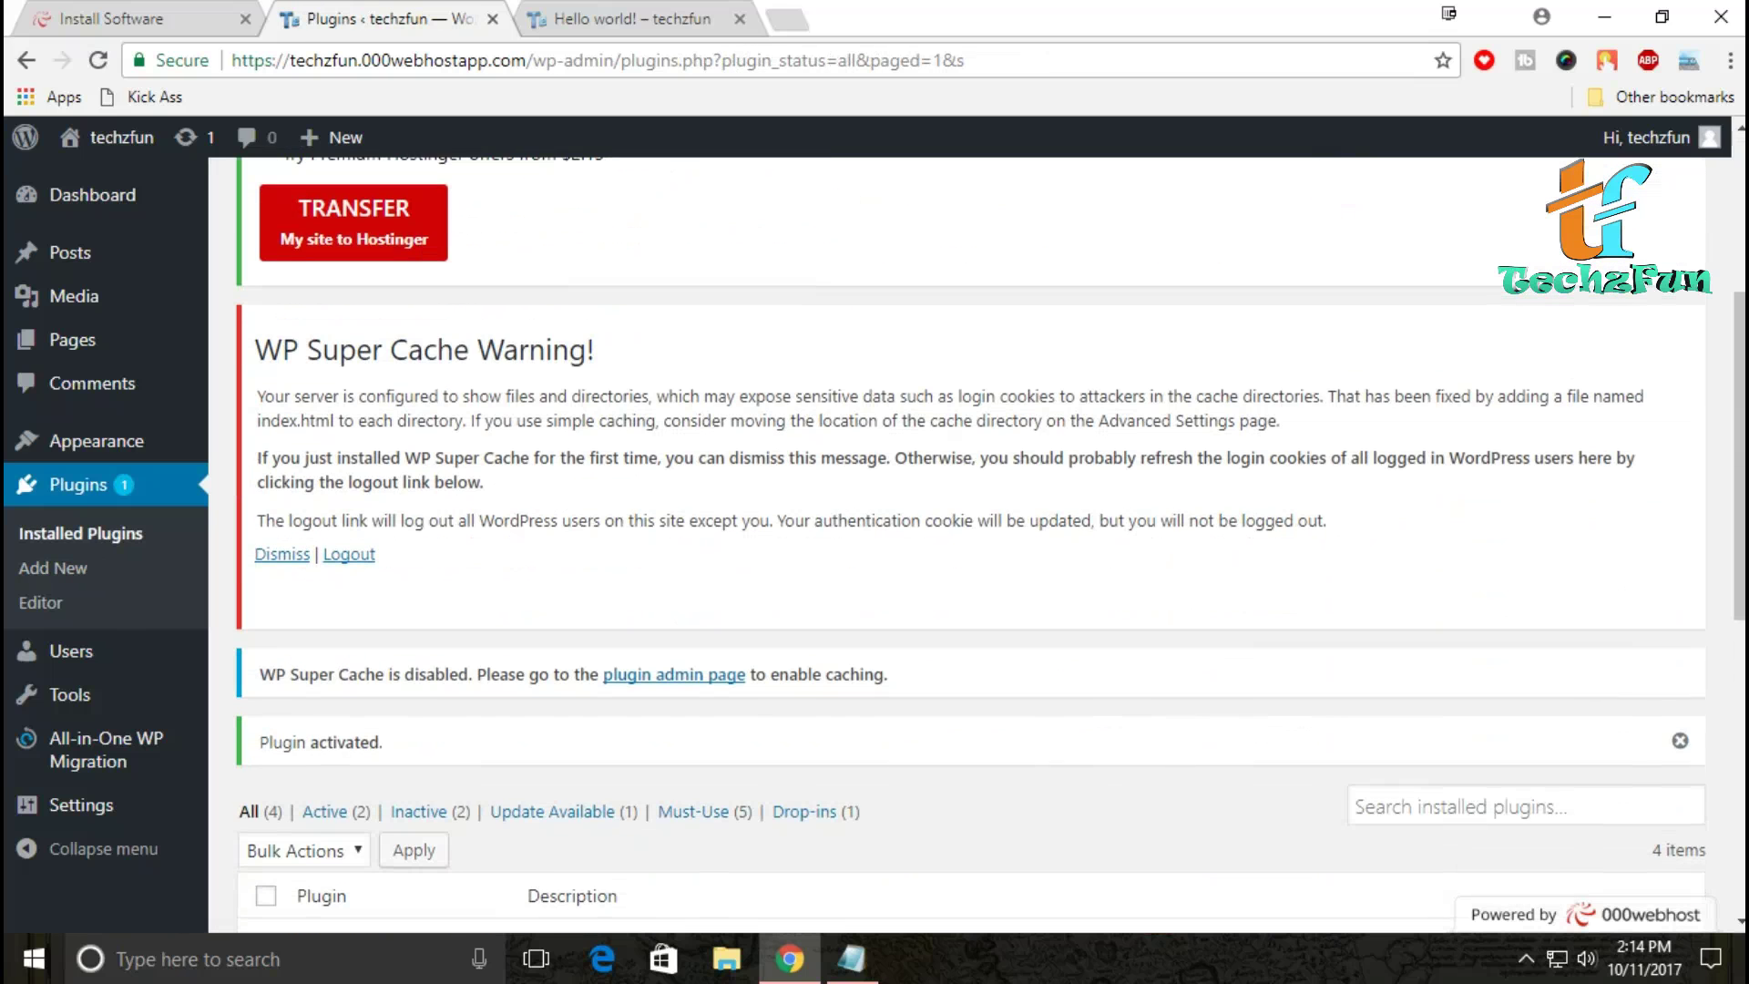
scroll(970, 546, down, 6)
scroll(970, 547, up, 10)
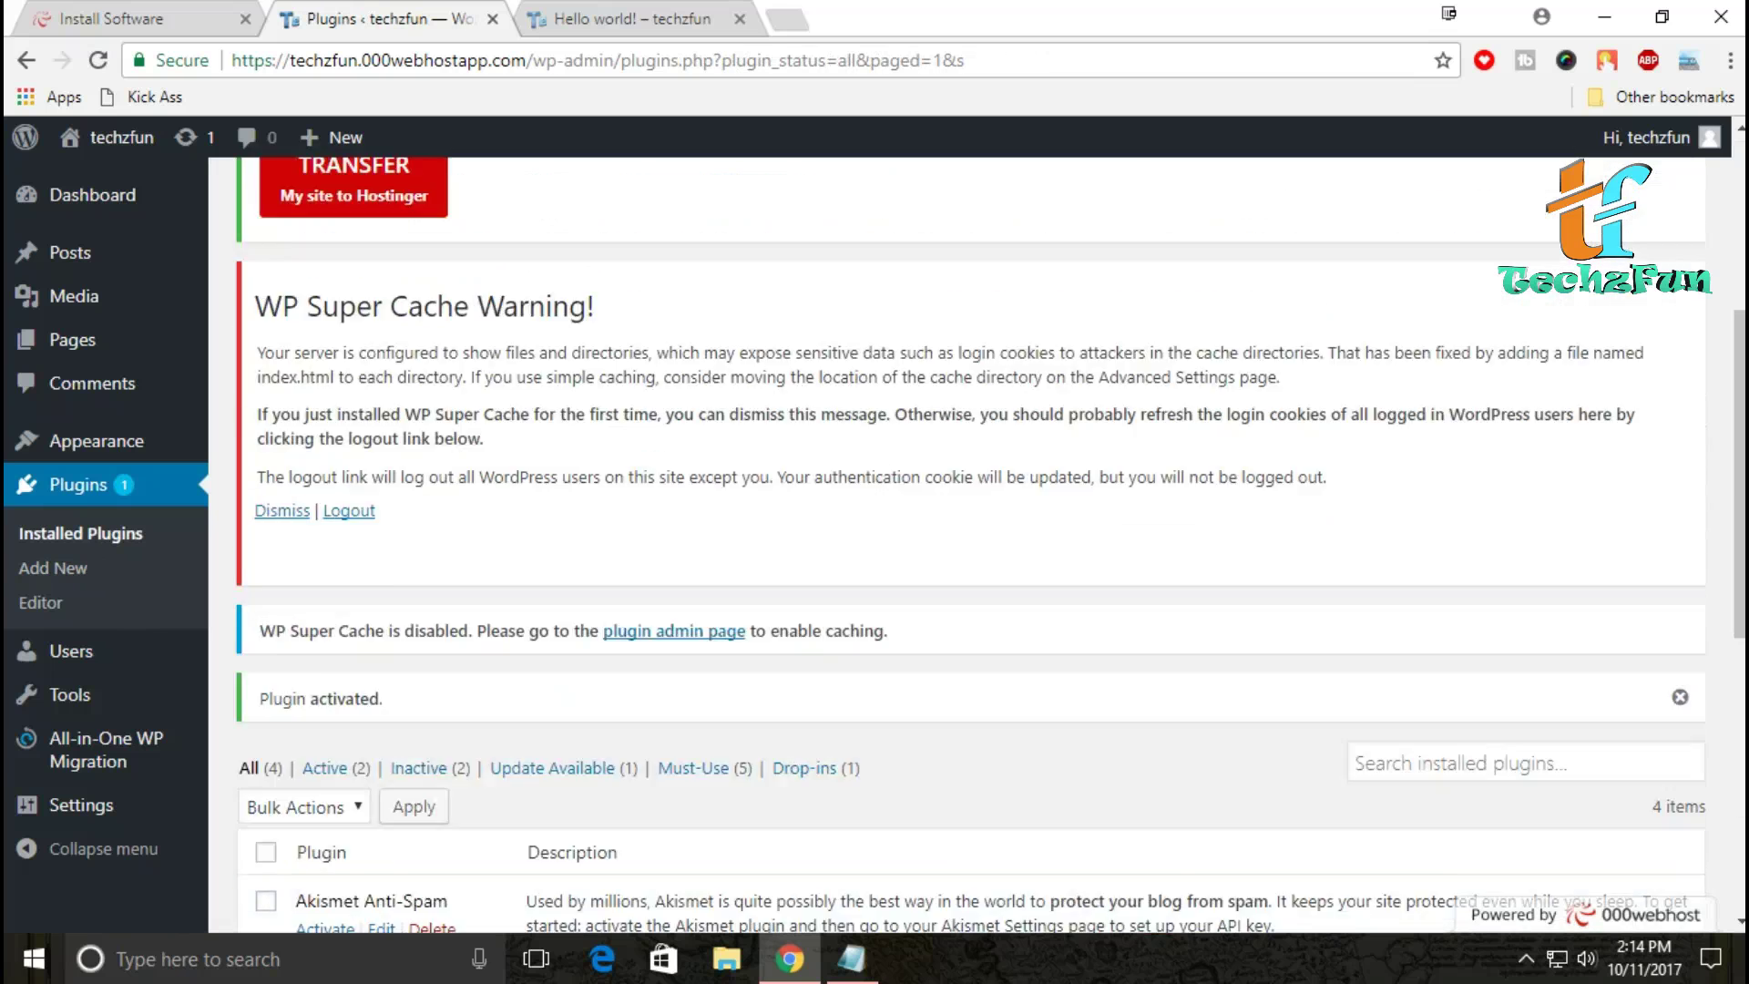
click(388, 202)
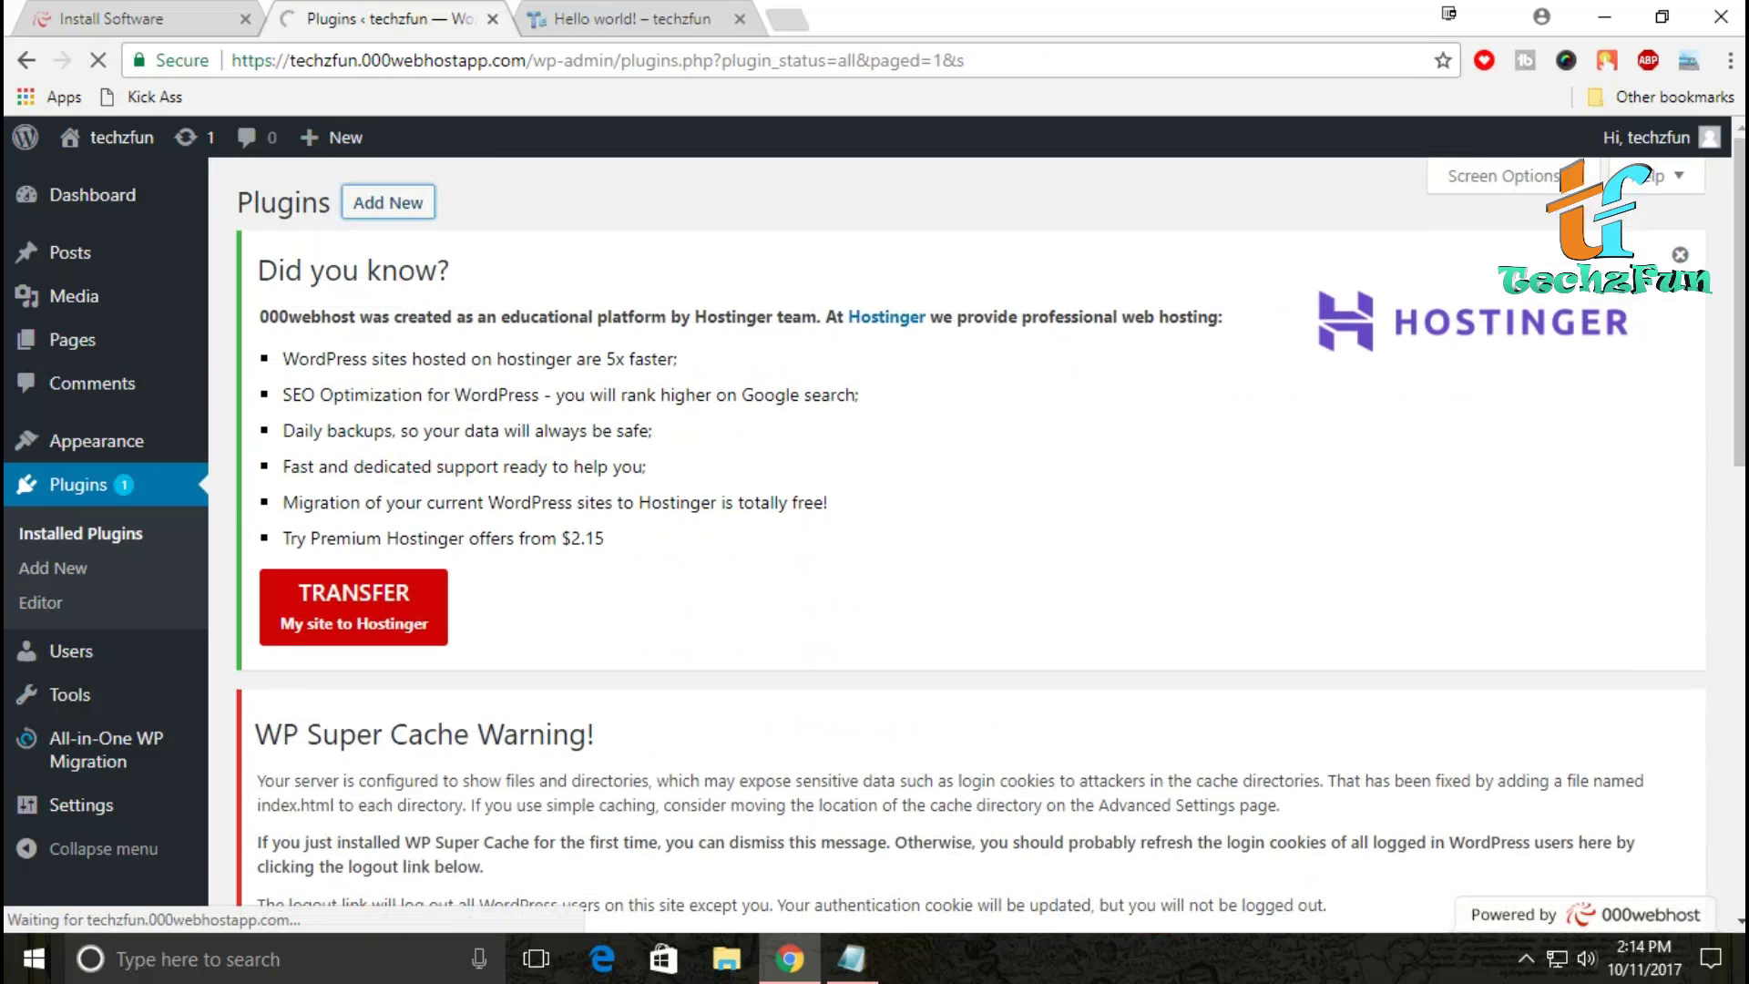
scroll(971, 547, down, 15)
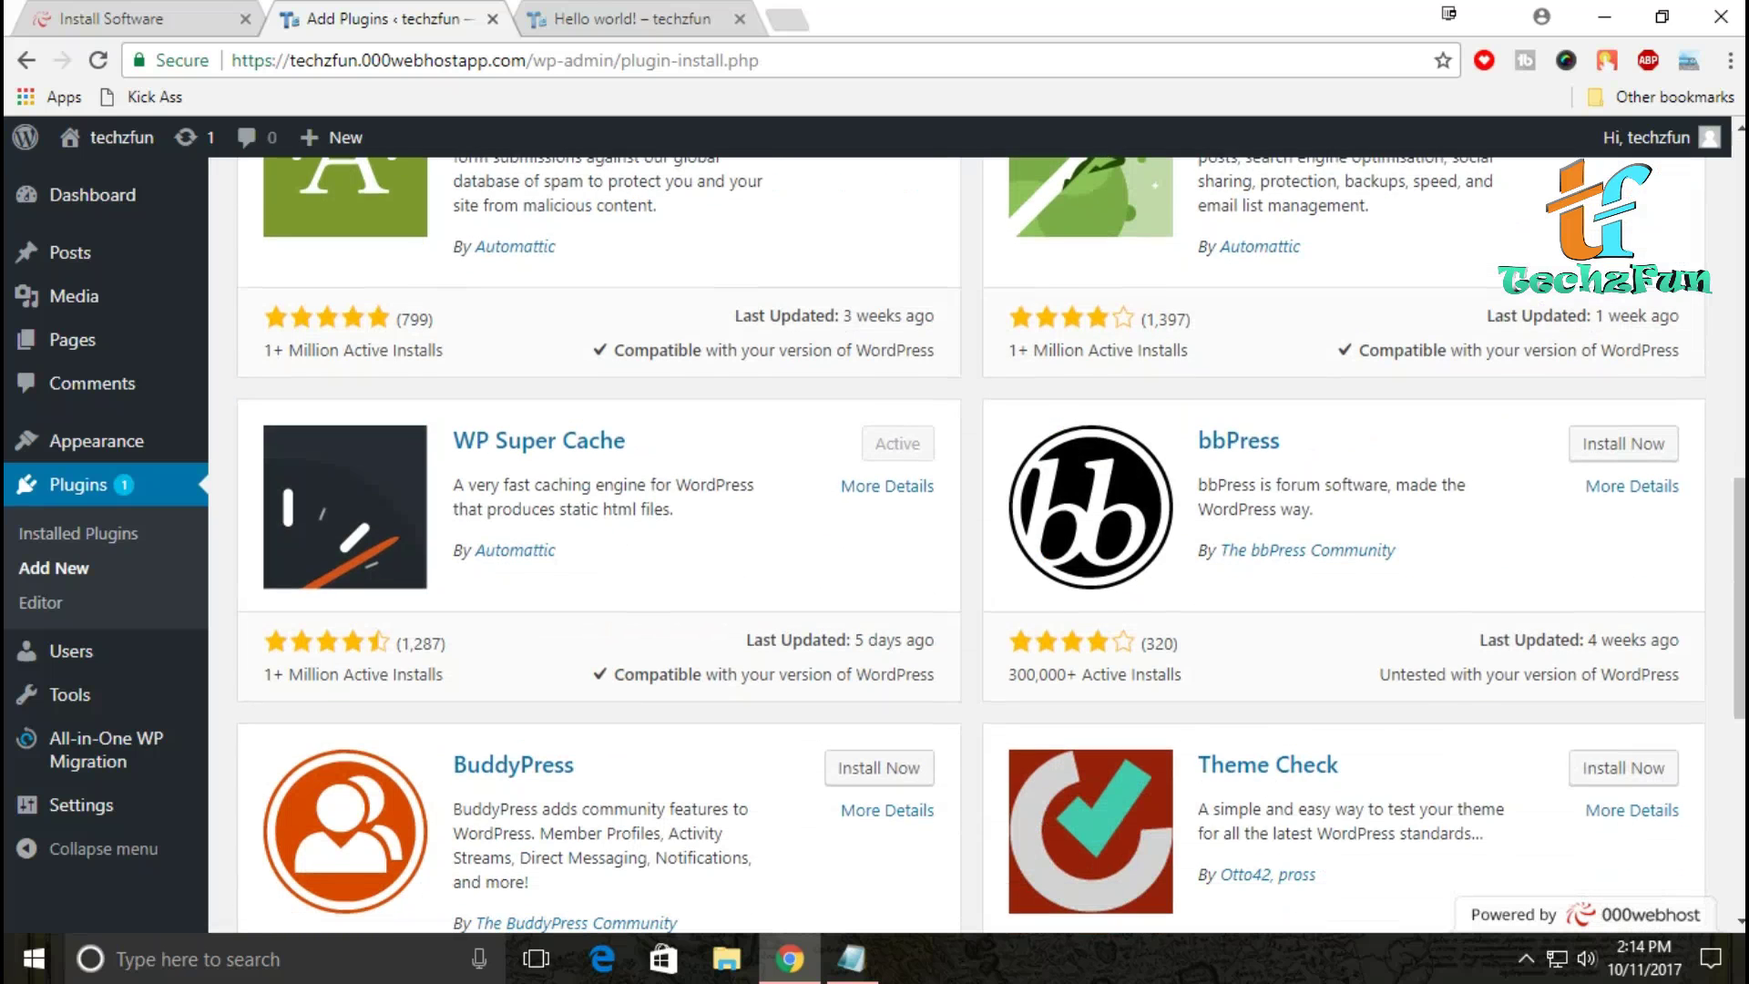
scroll(970, 547, down, 5)
scroll(970, 547, up, 10)
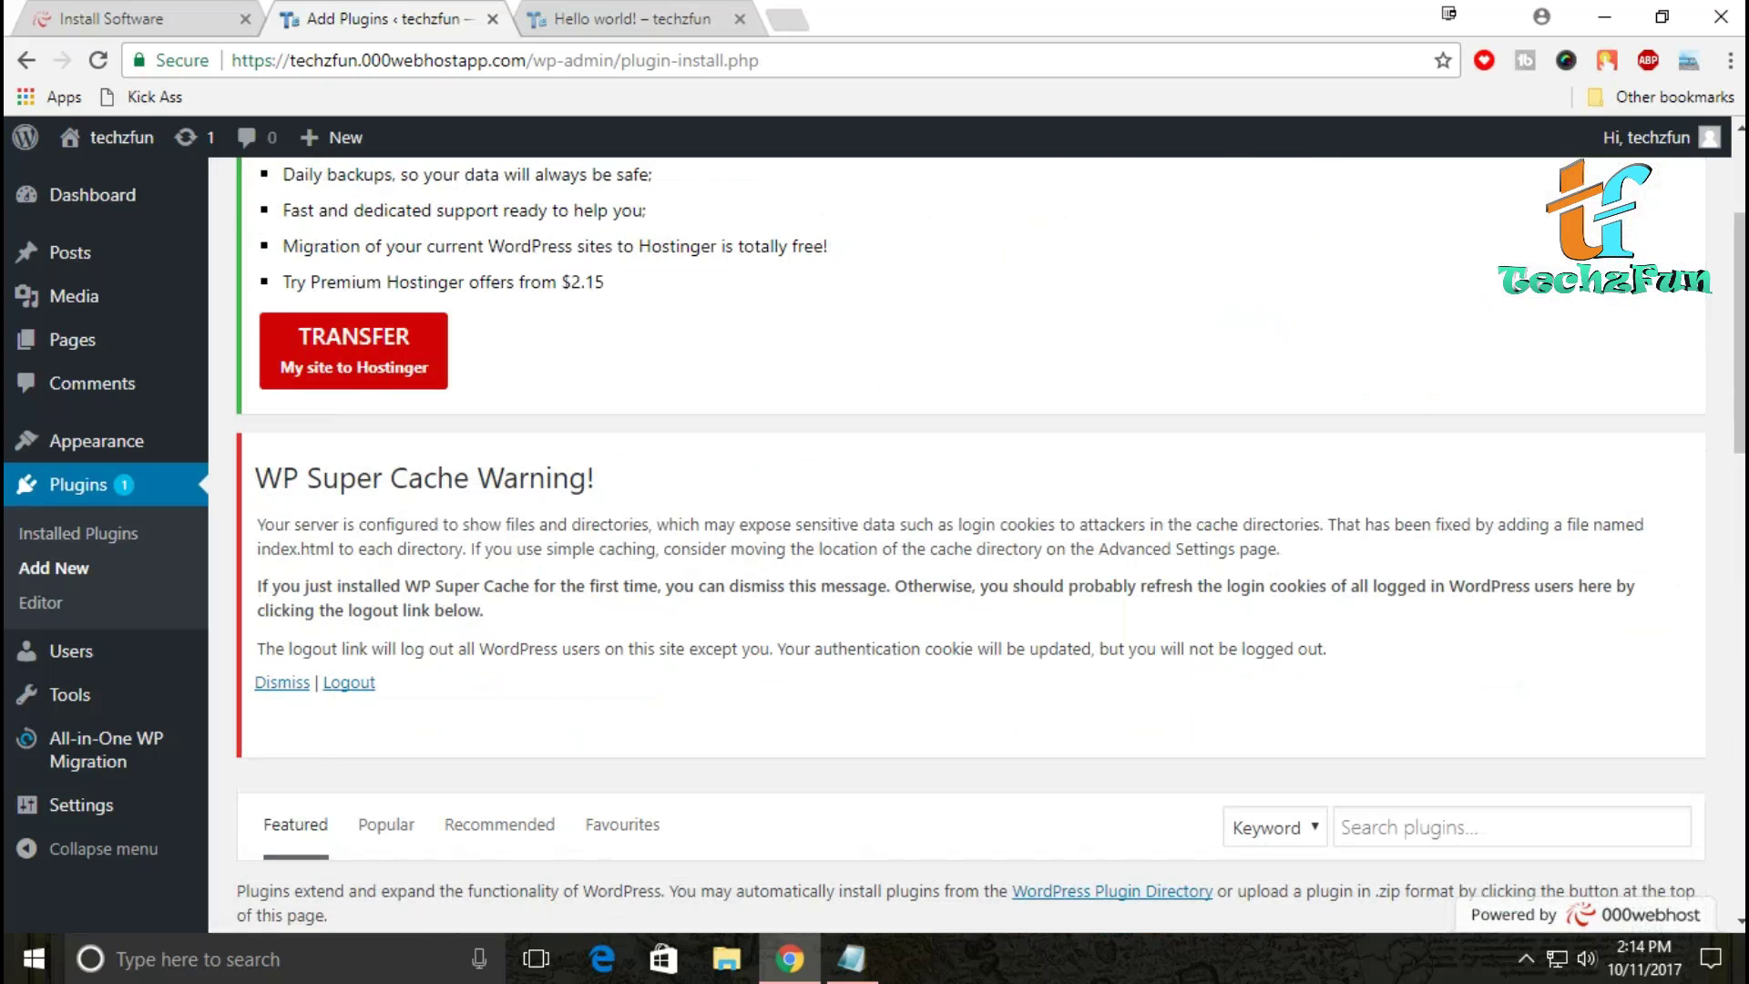
scroll(970, 547, down, 3)
click(1457, 570)
Step: Search plugins for 'contact', install and activate Contact Form 7, then refresh login cookies
text(contact)
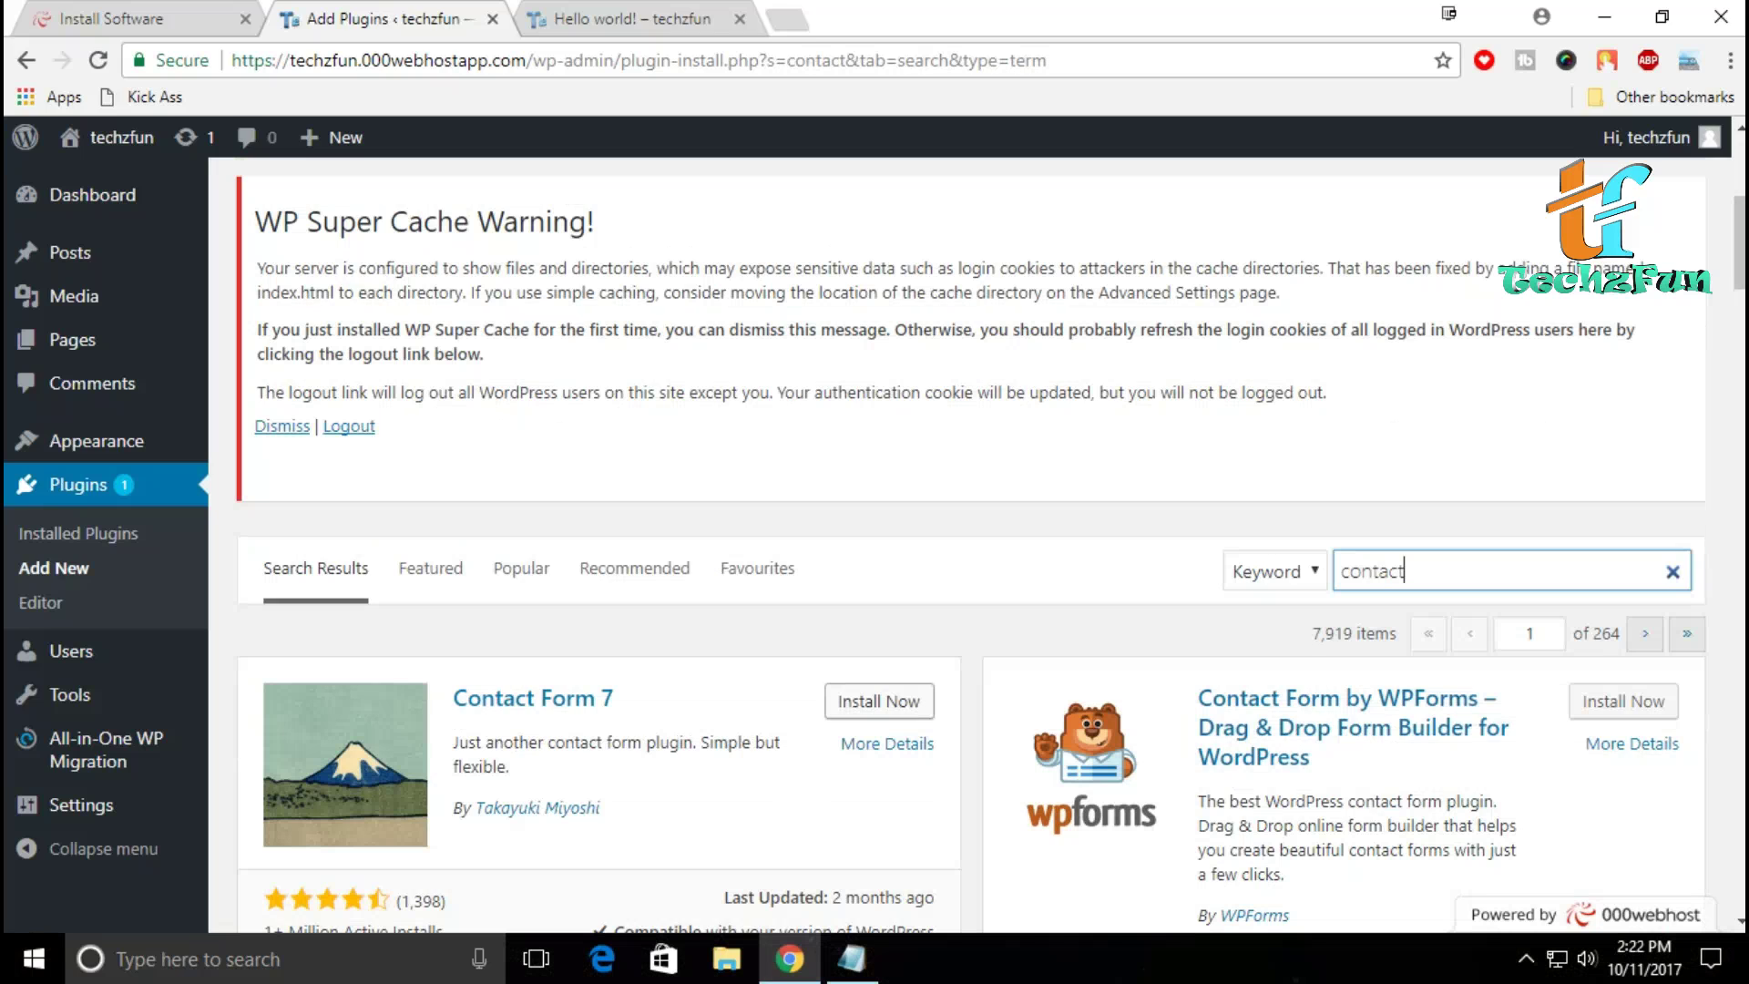
click(879, 701)
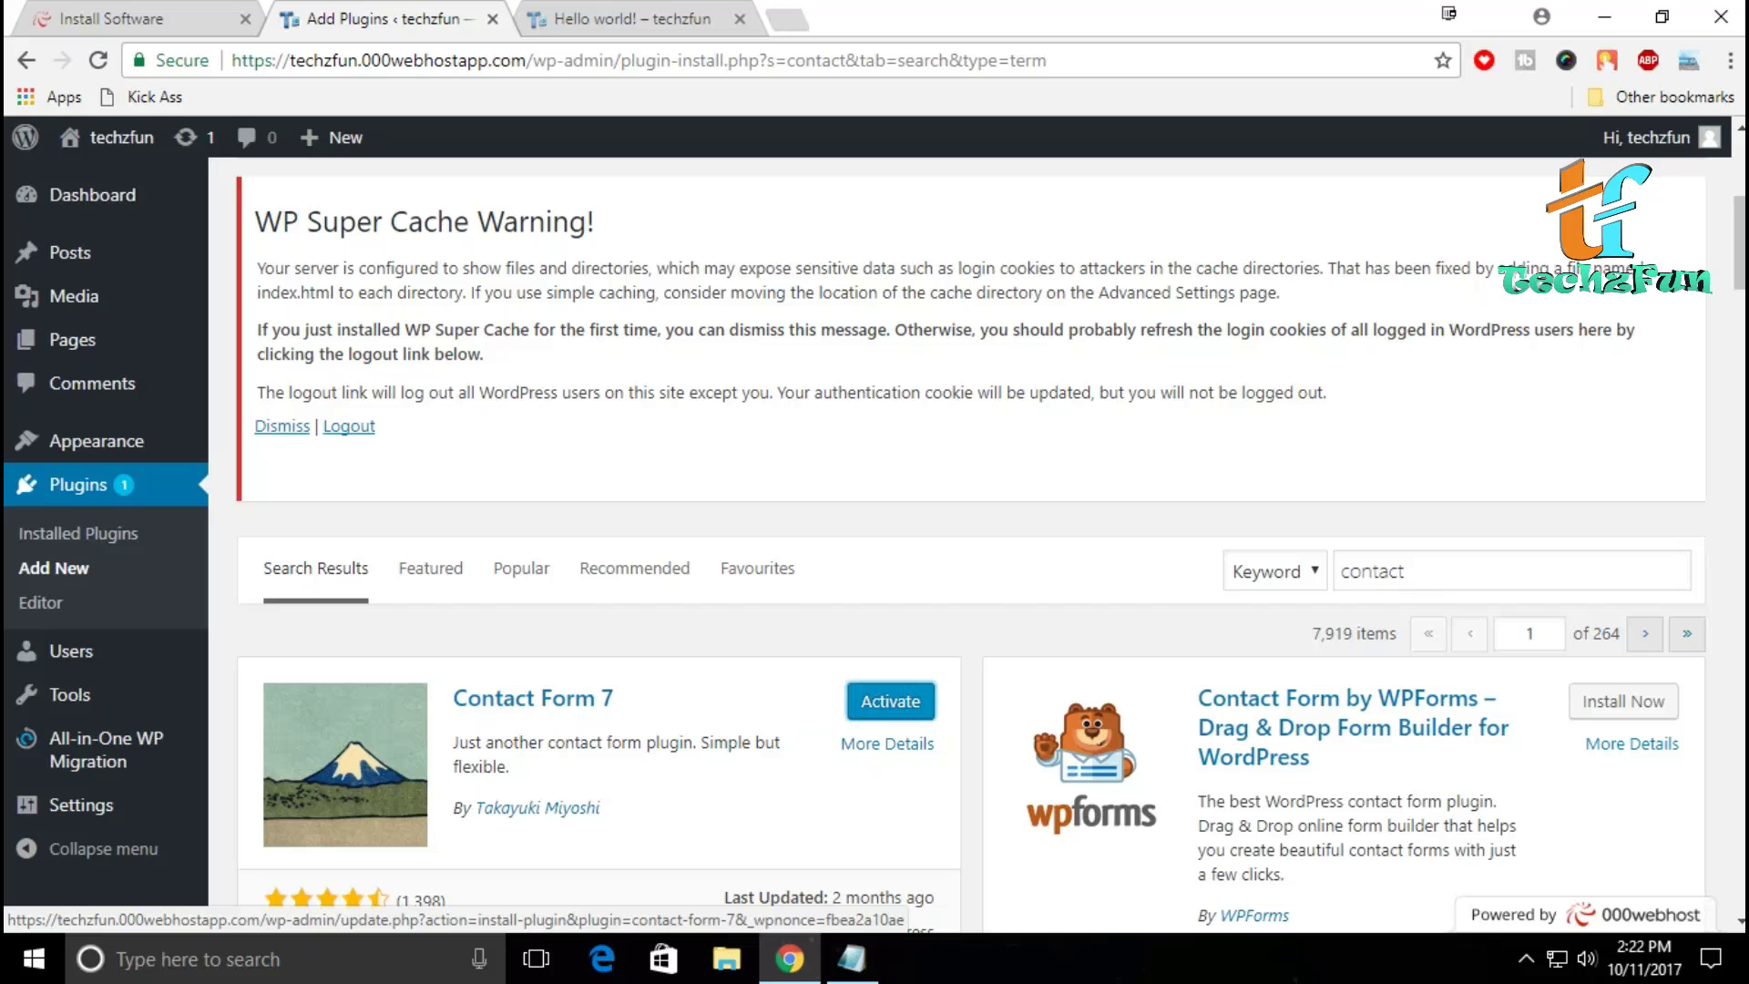
click(890, 700)
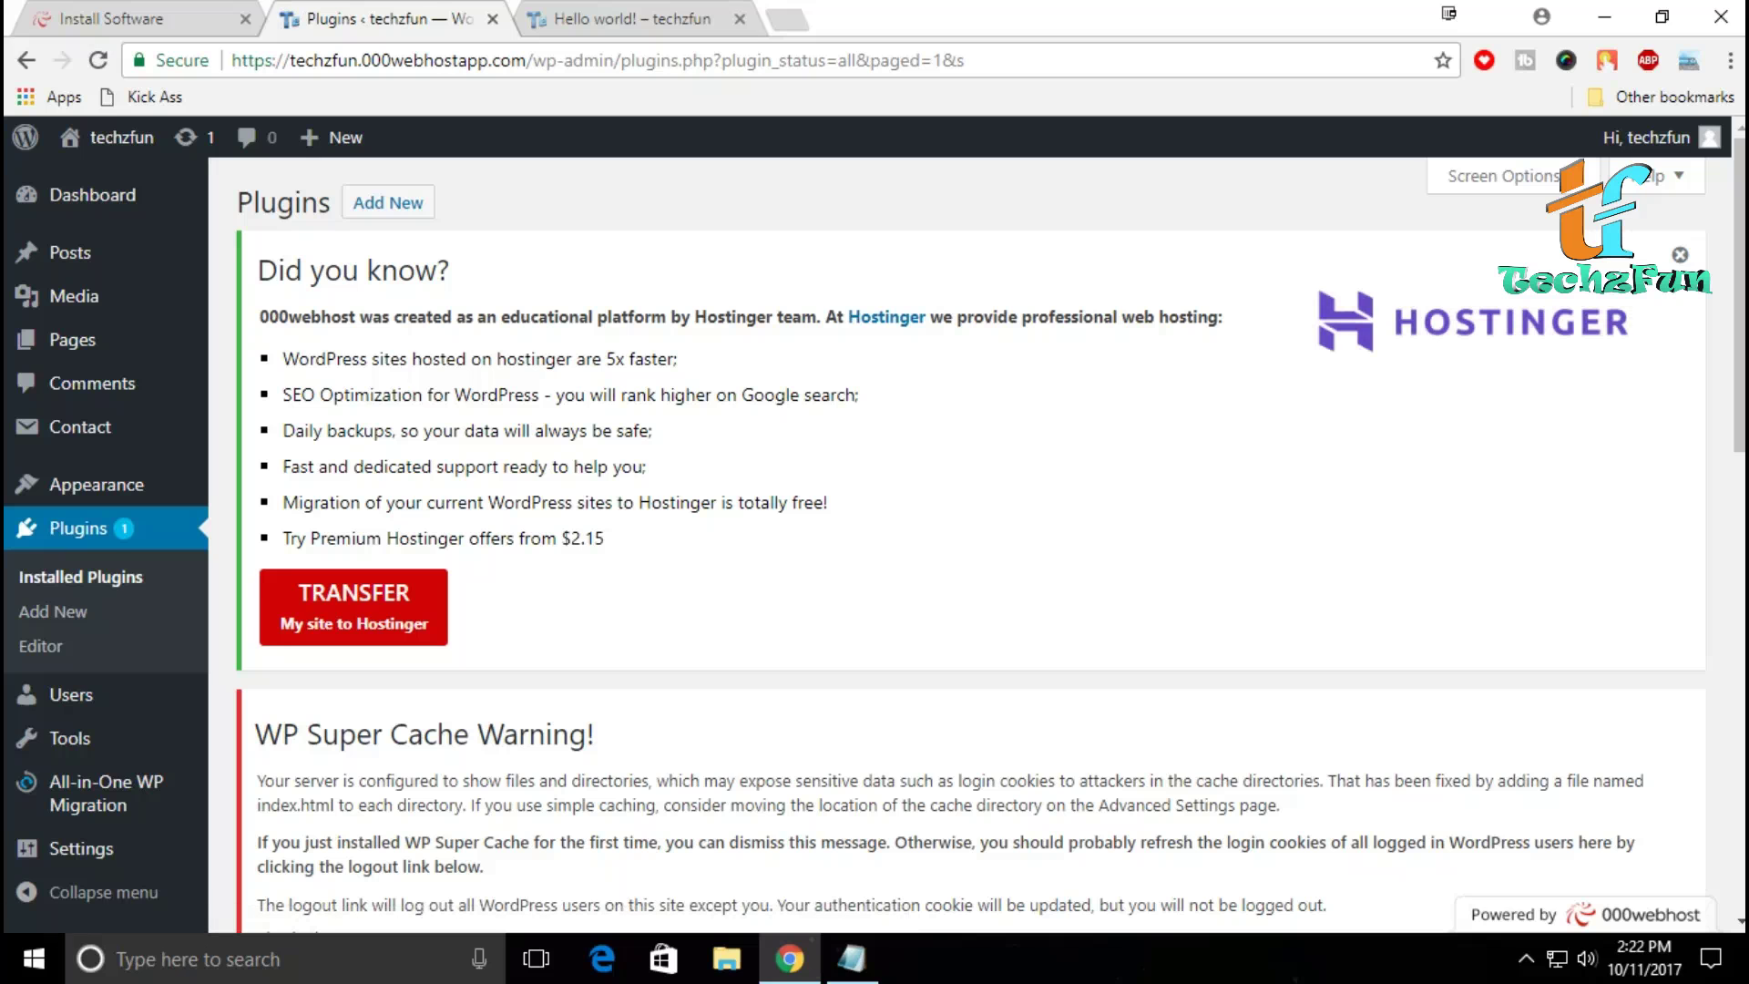
scroll(965, 546, down, 7)
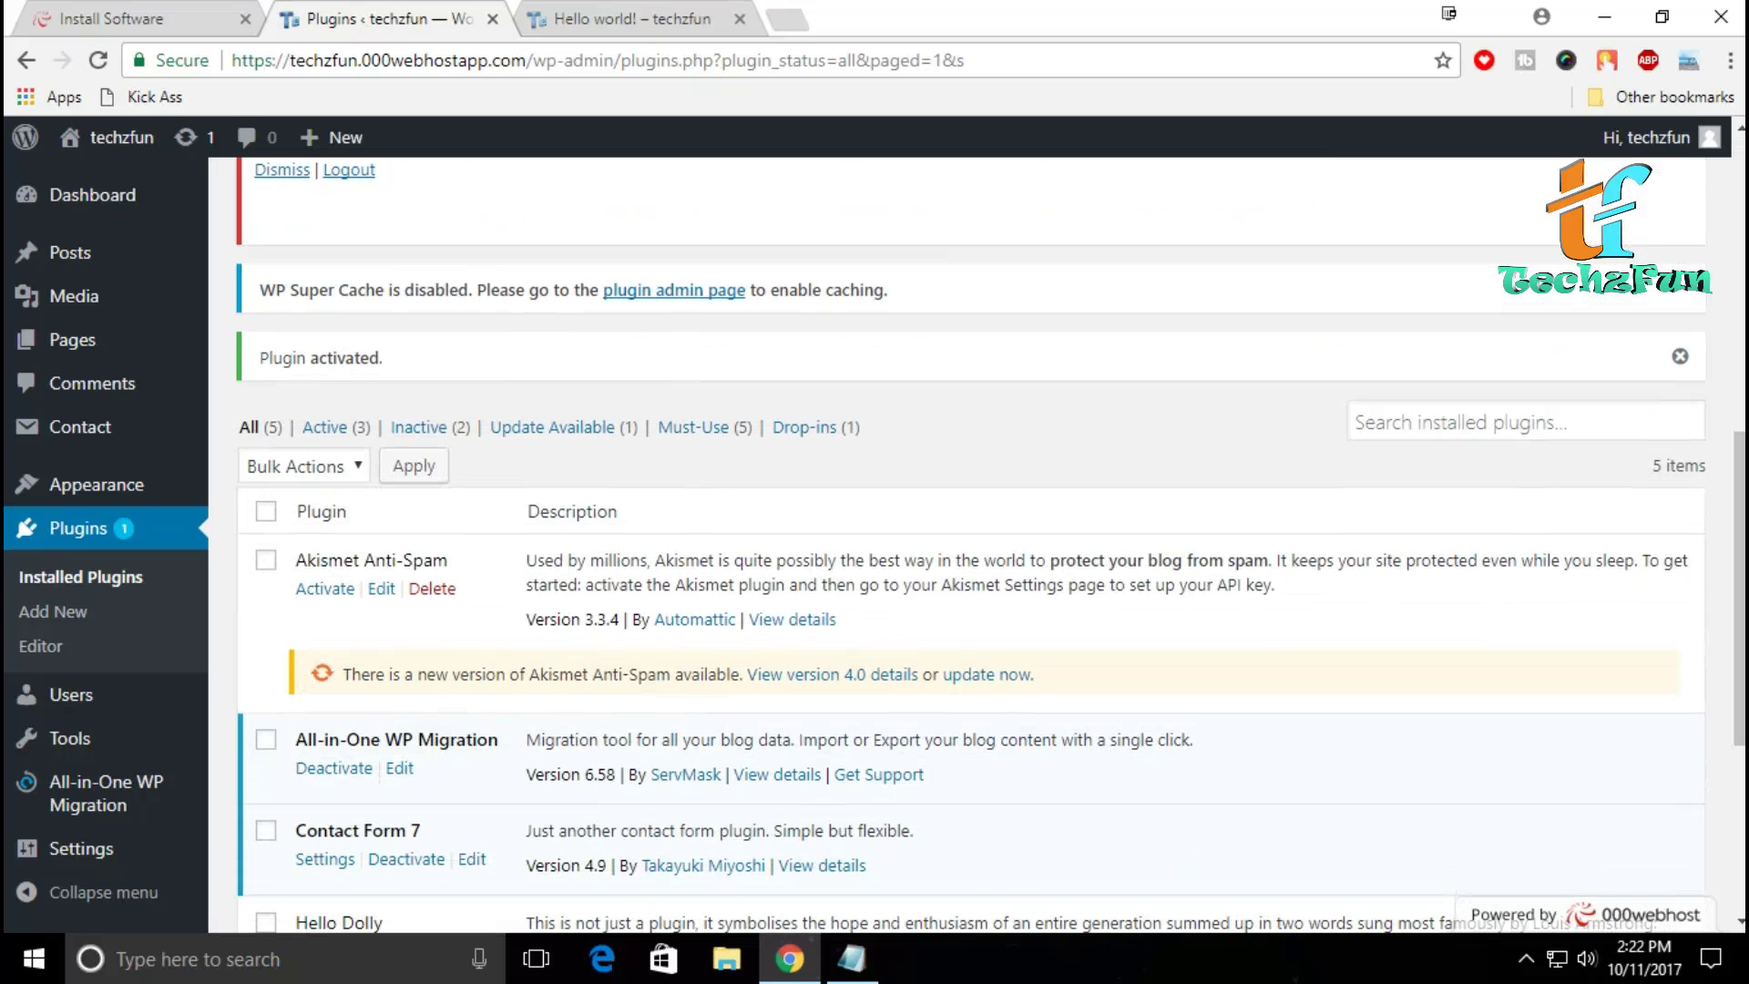
scroll(970, 547, down, 1)
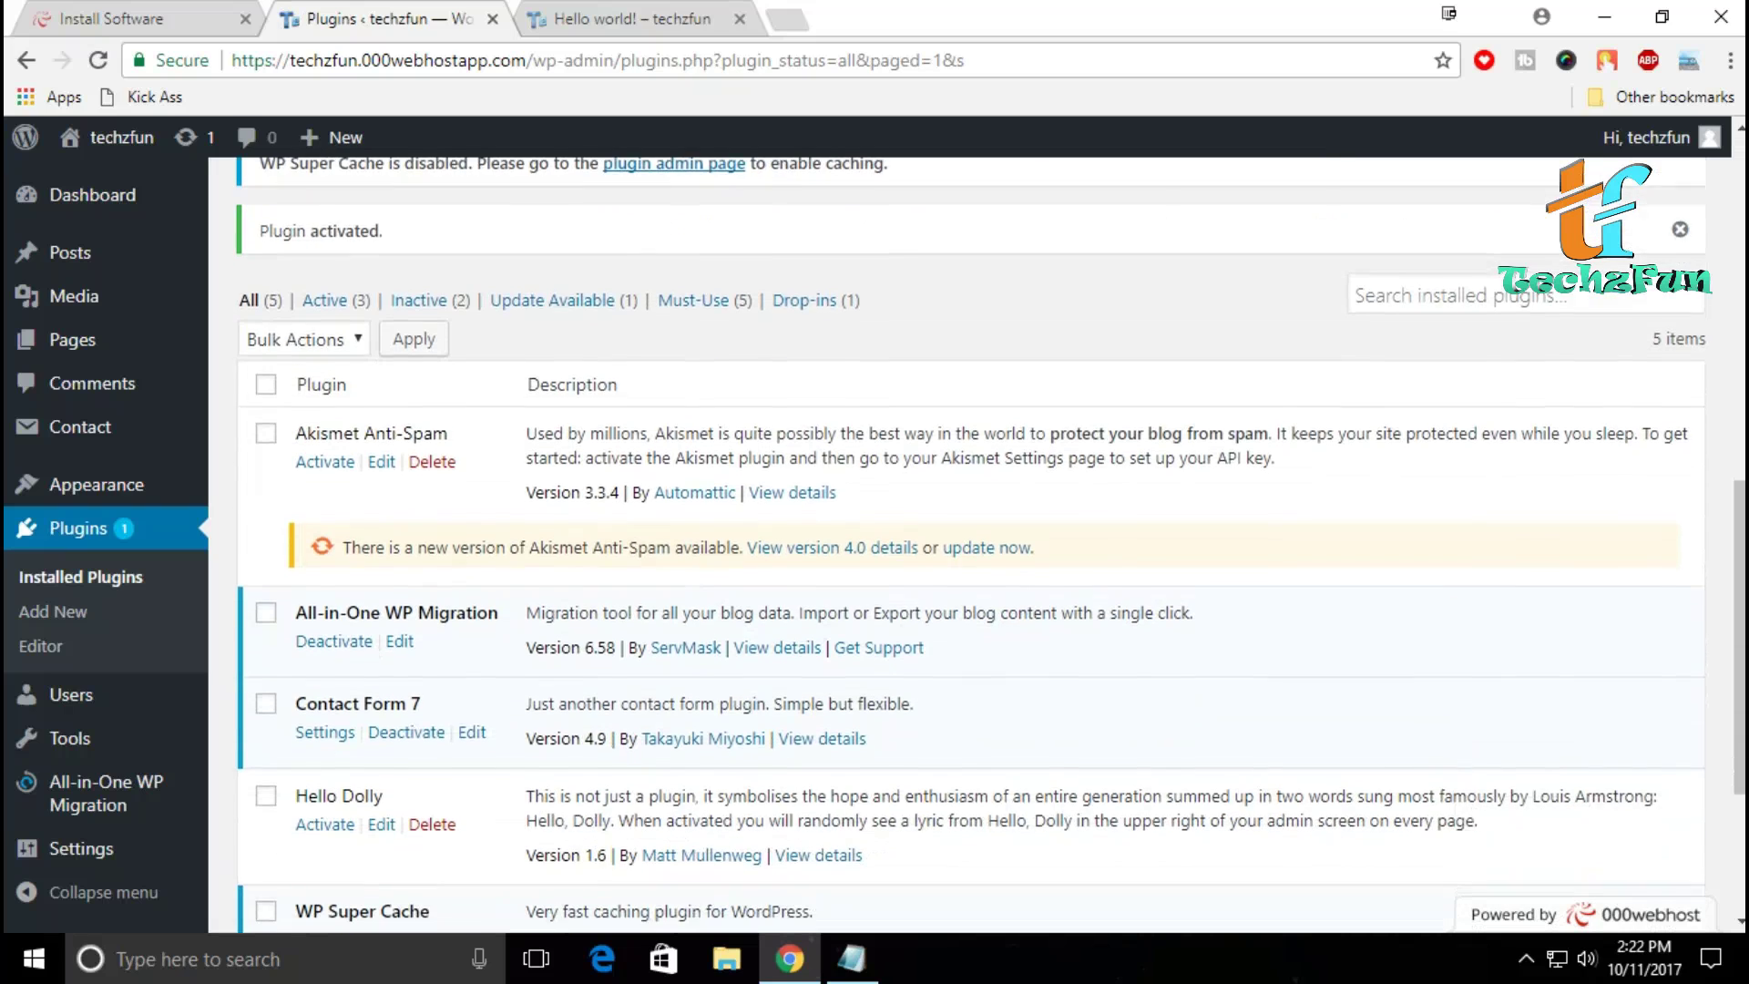
scroll(970, 546, up, 4)
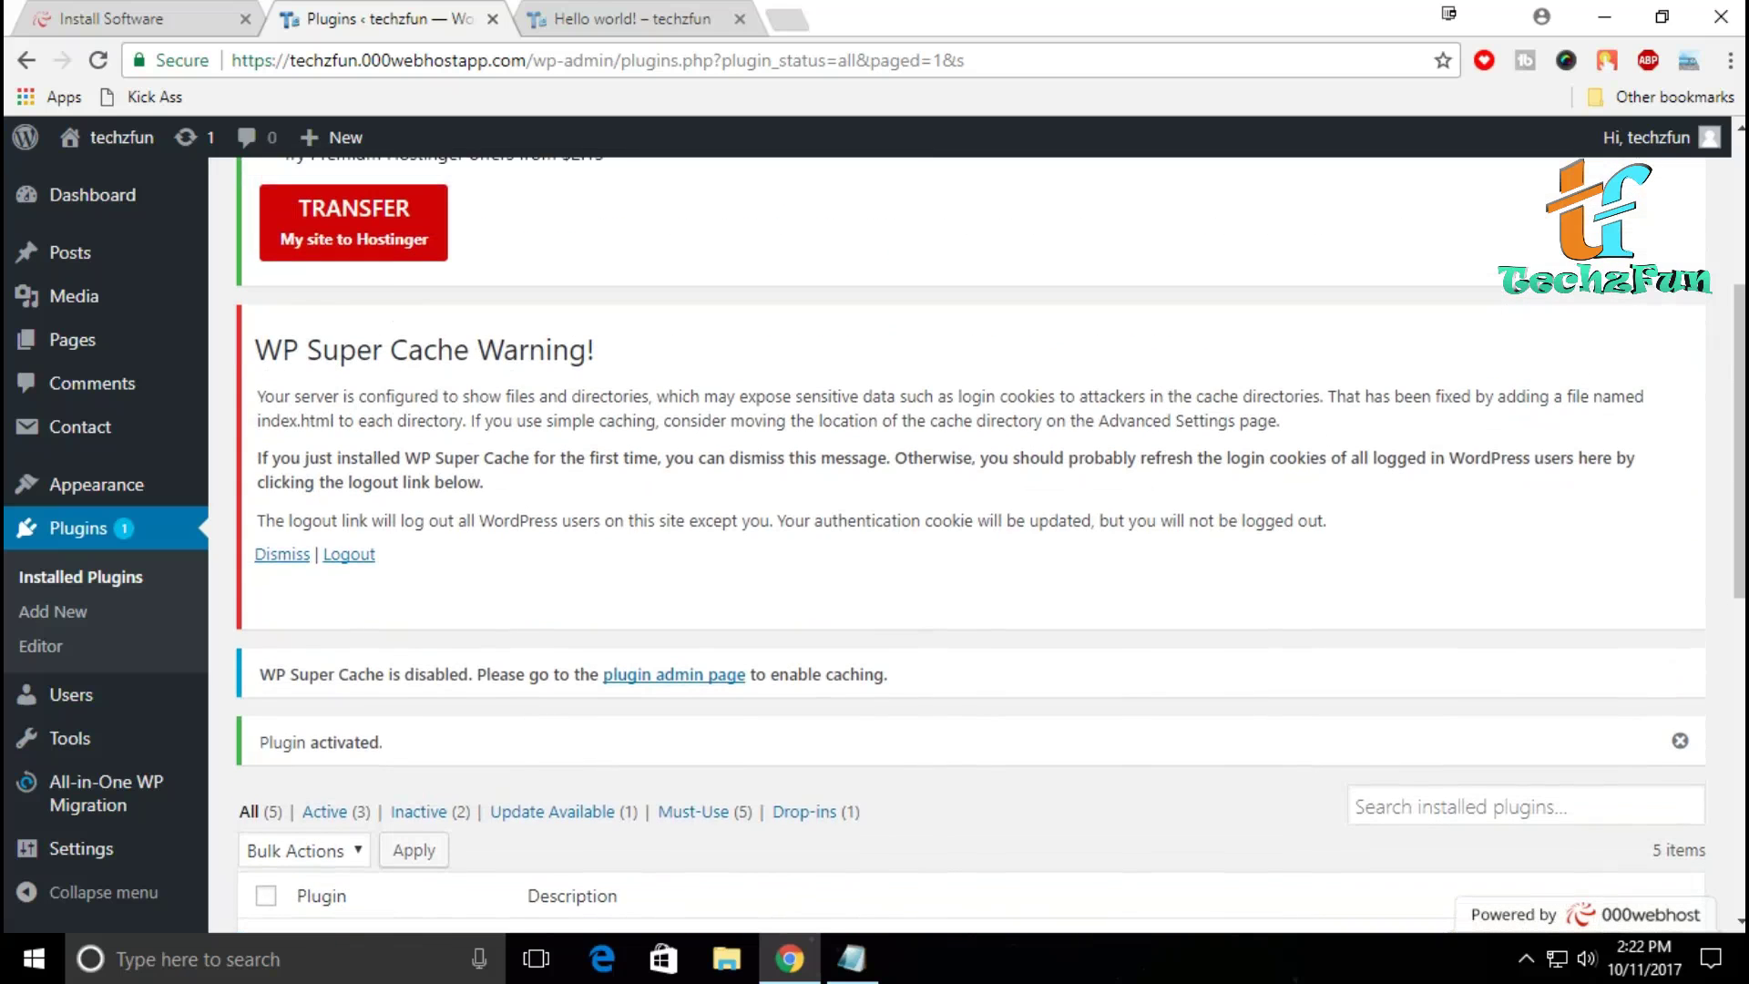
click(349, 554)
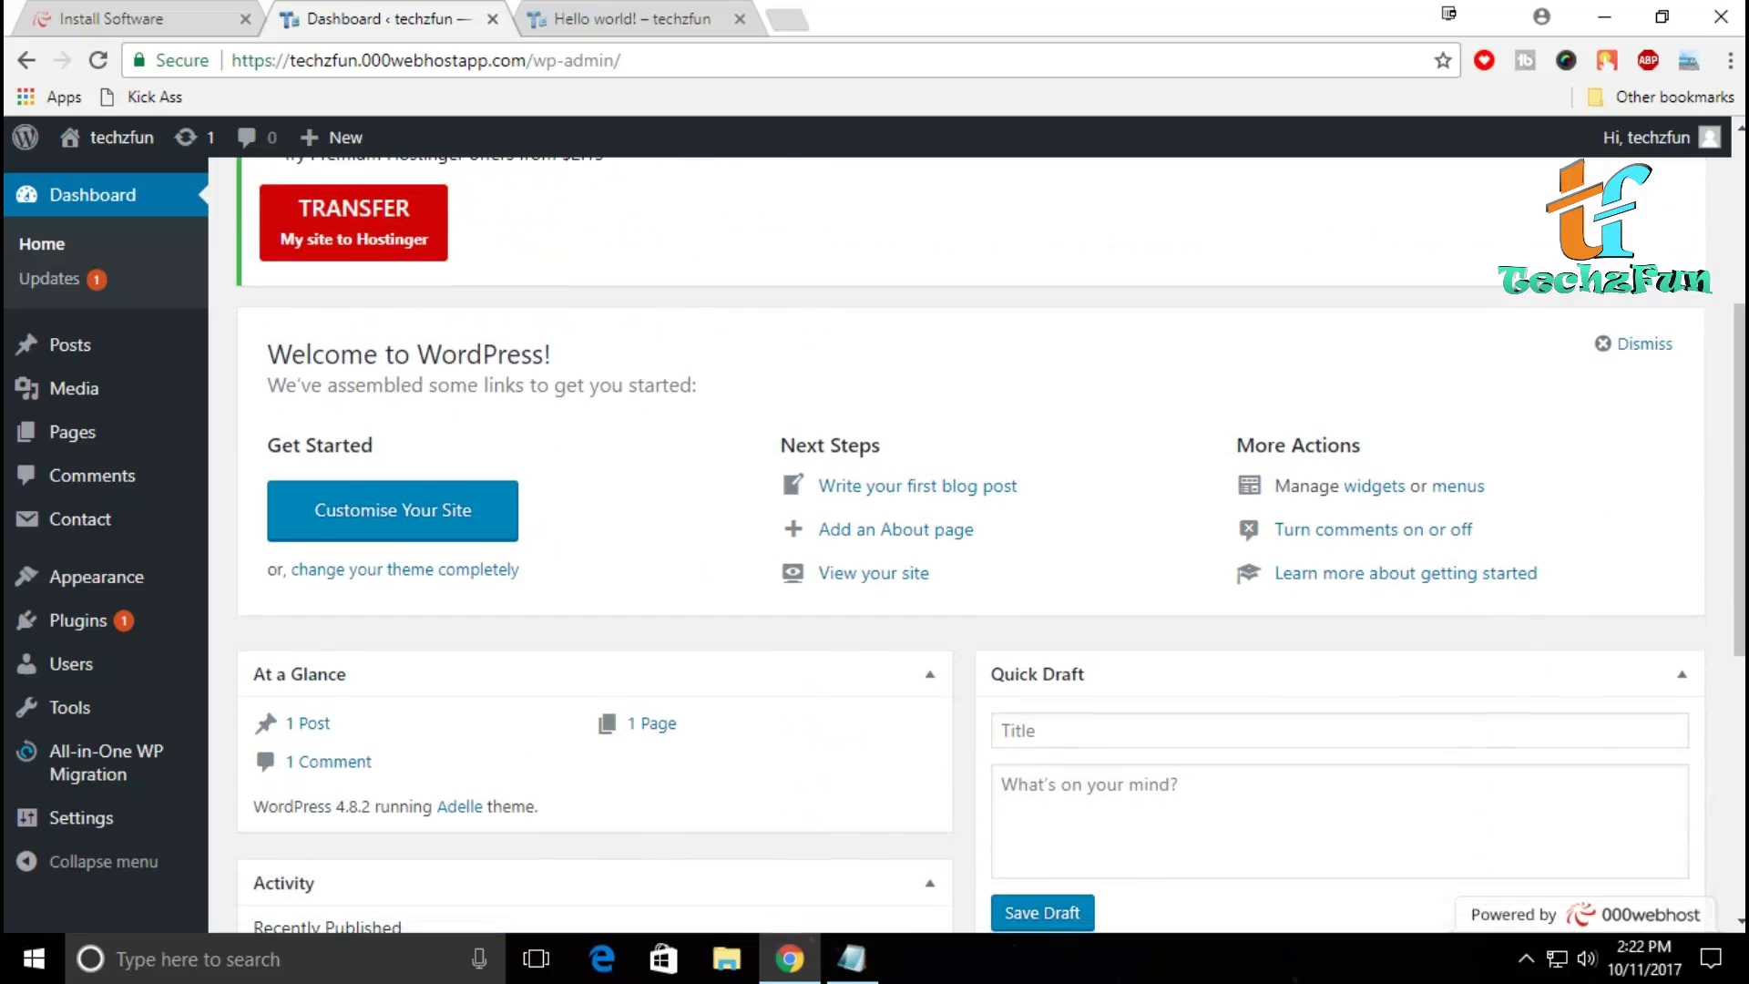
Step: Open the Contact Form 7 list of contact forms from the installed plugins
scroll(971, 546, down, 1)
scroll(970, 547, down, 3)
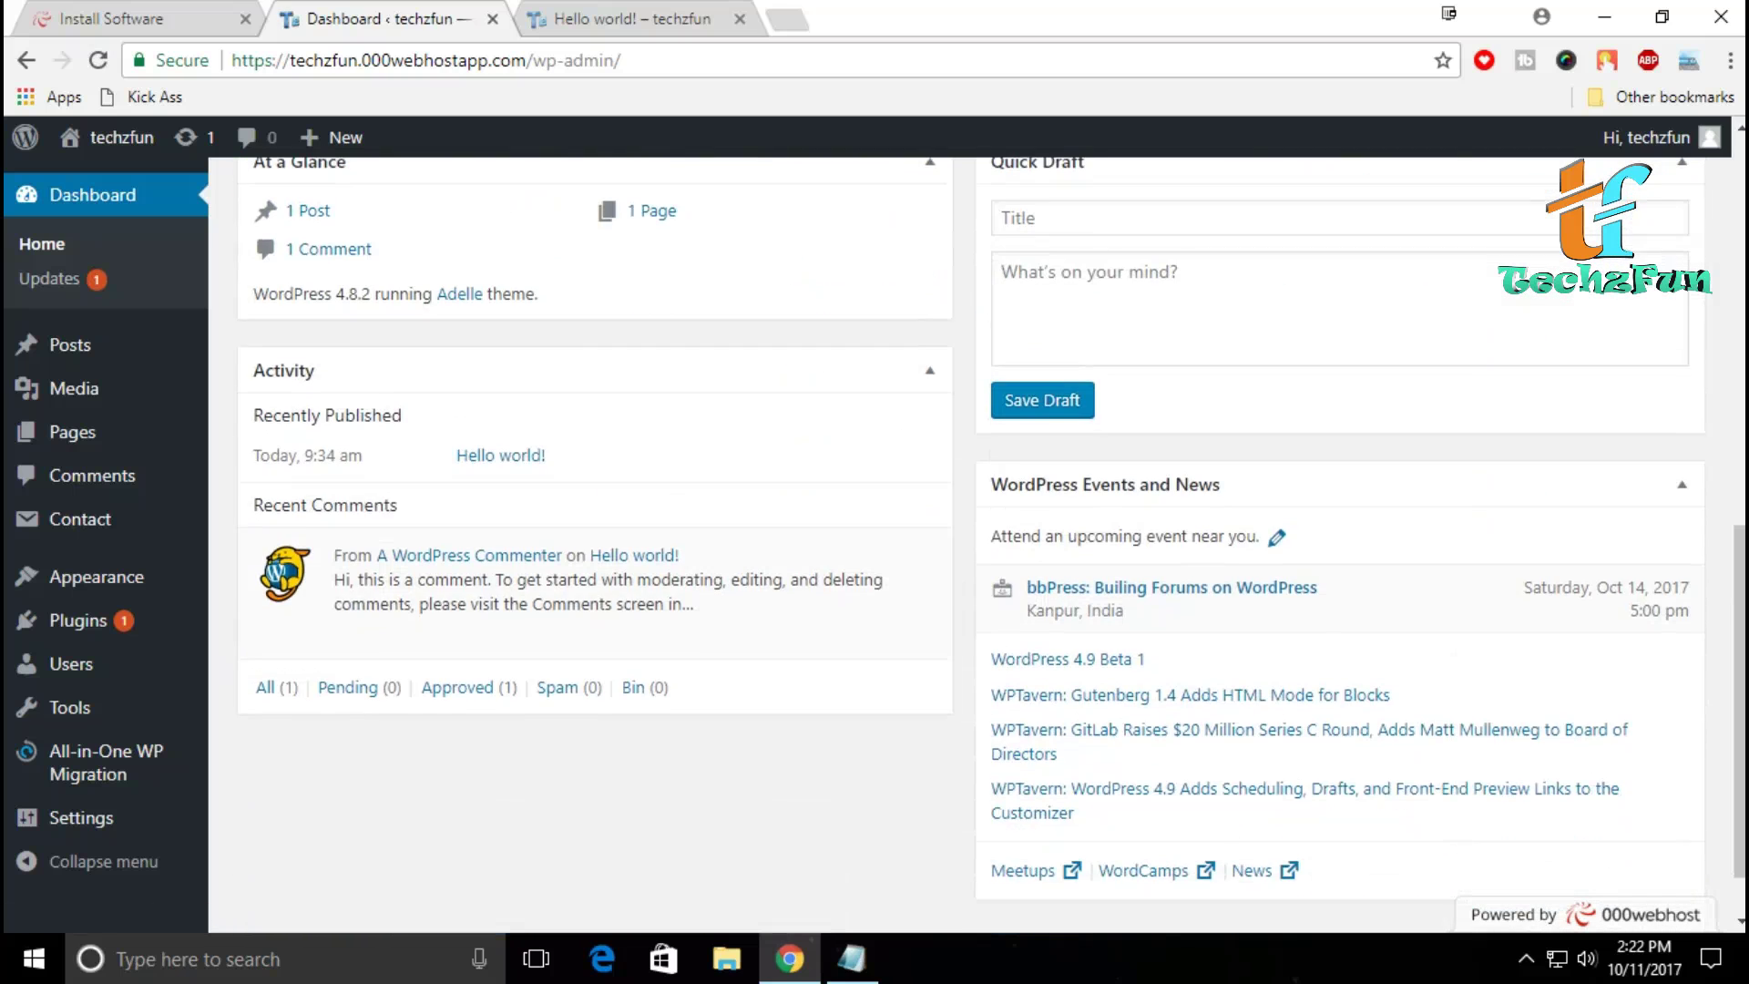
scroll(970, 547, up, 7)
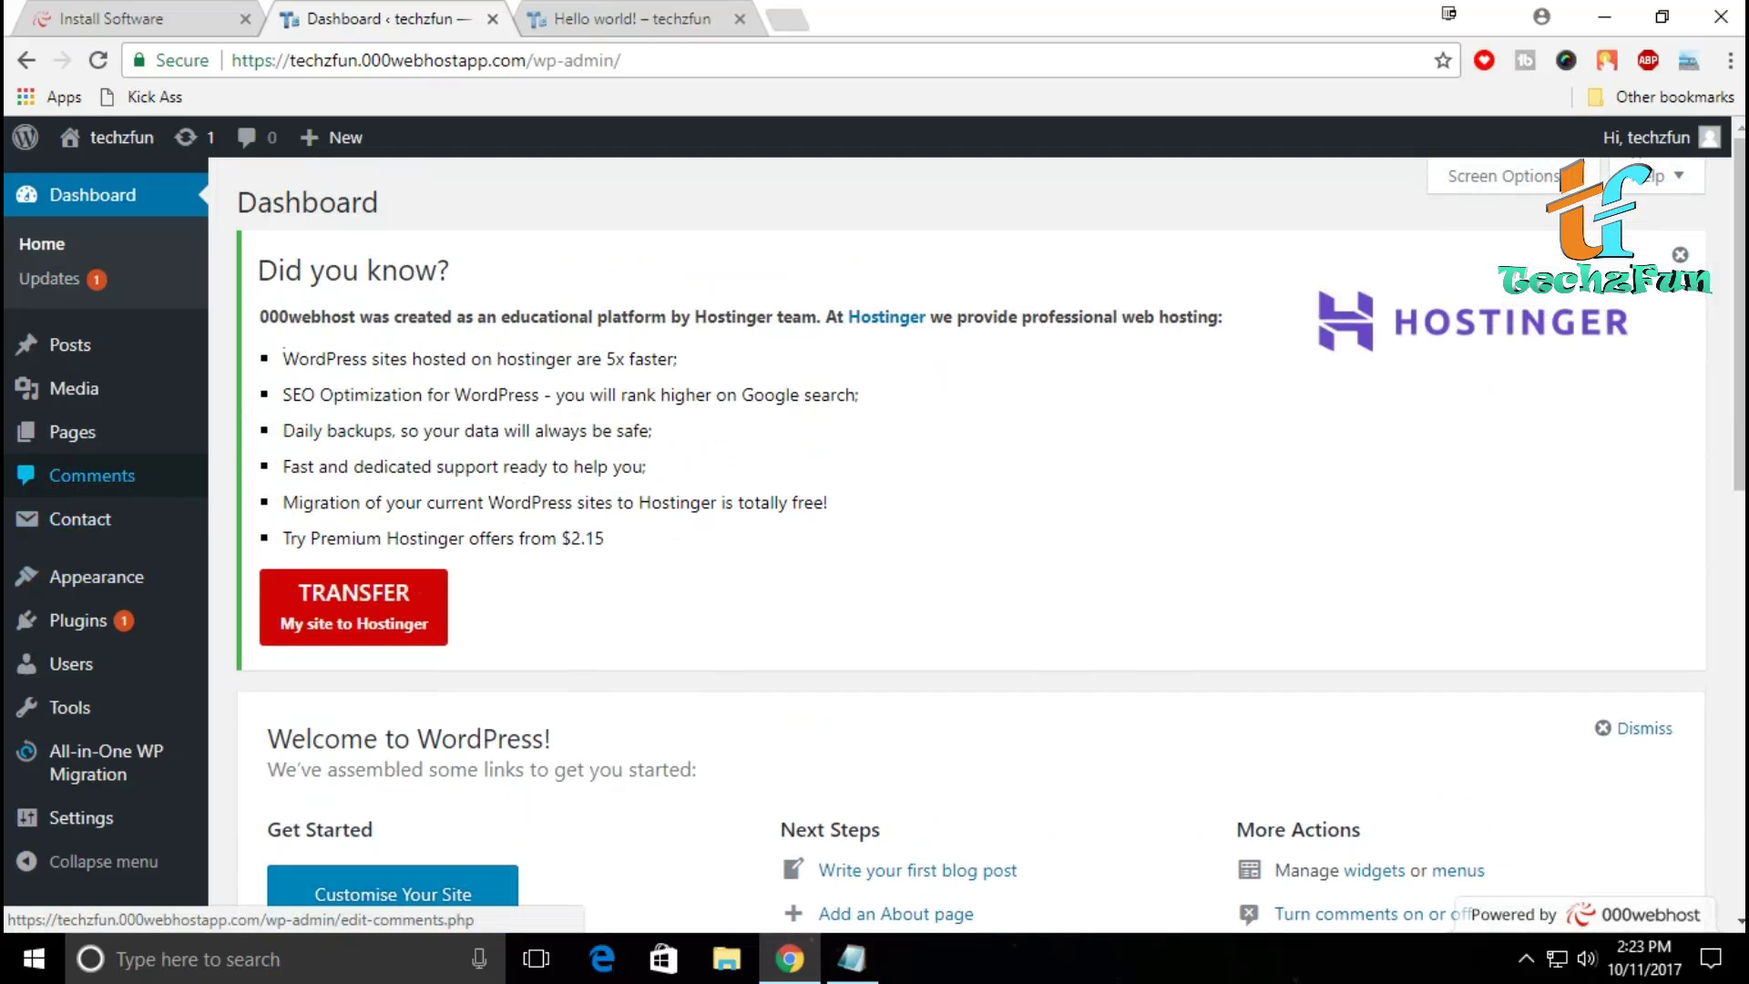
mouse_move(82, 519)
click(77, 621)
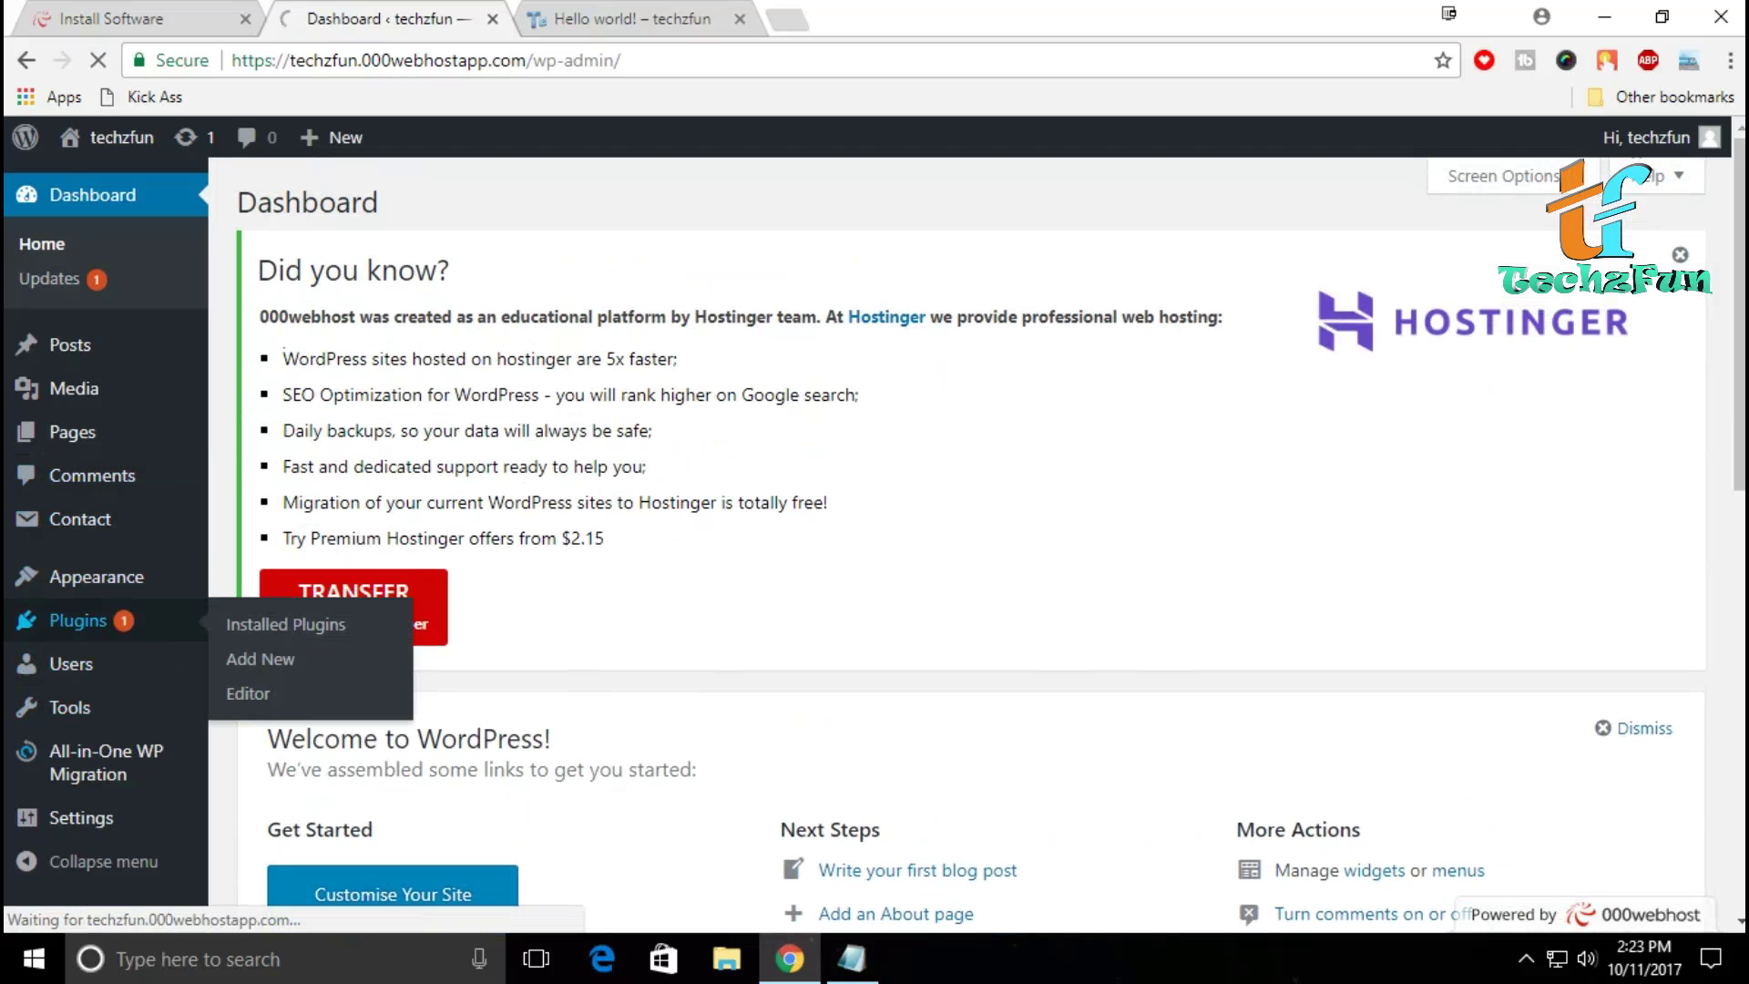
scroll(971, 547, down, 6)
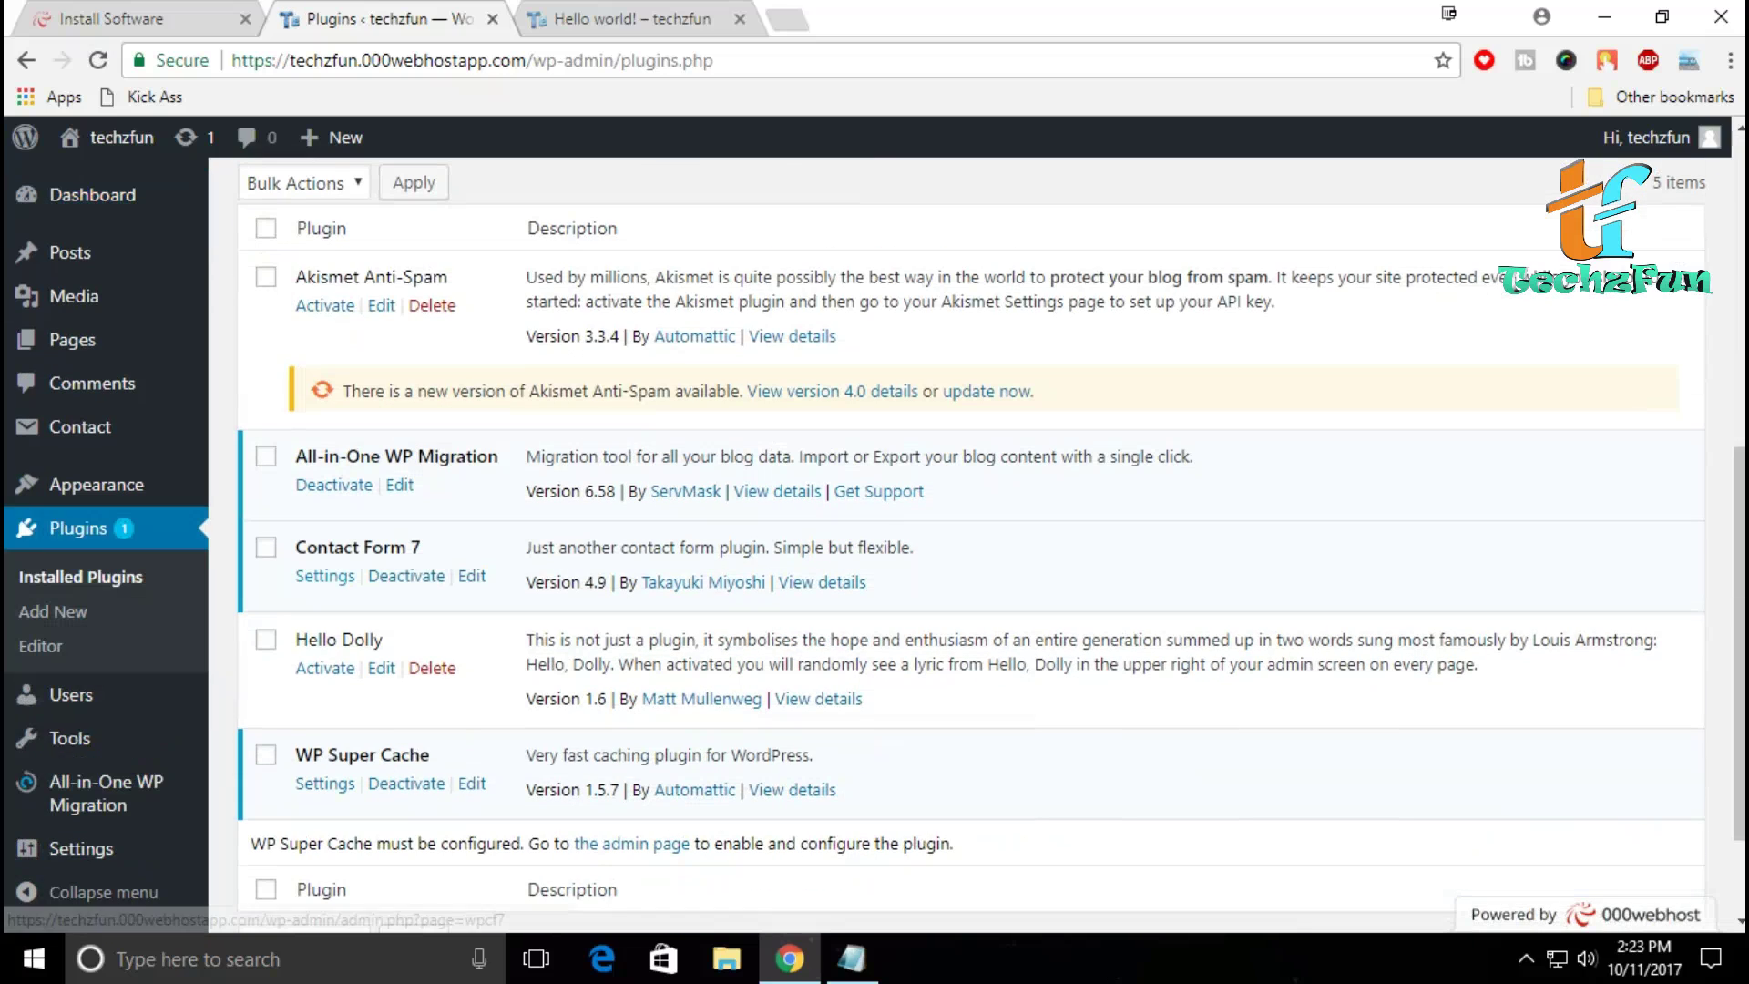
click(324, 576)
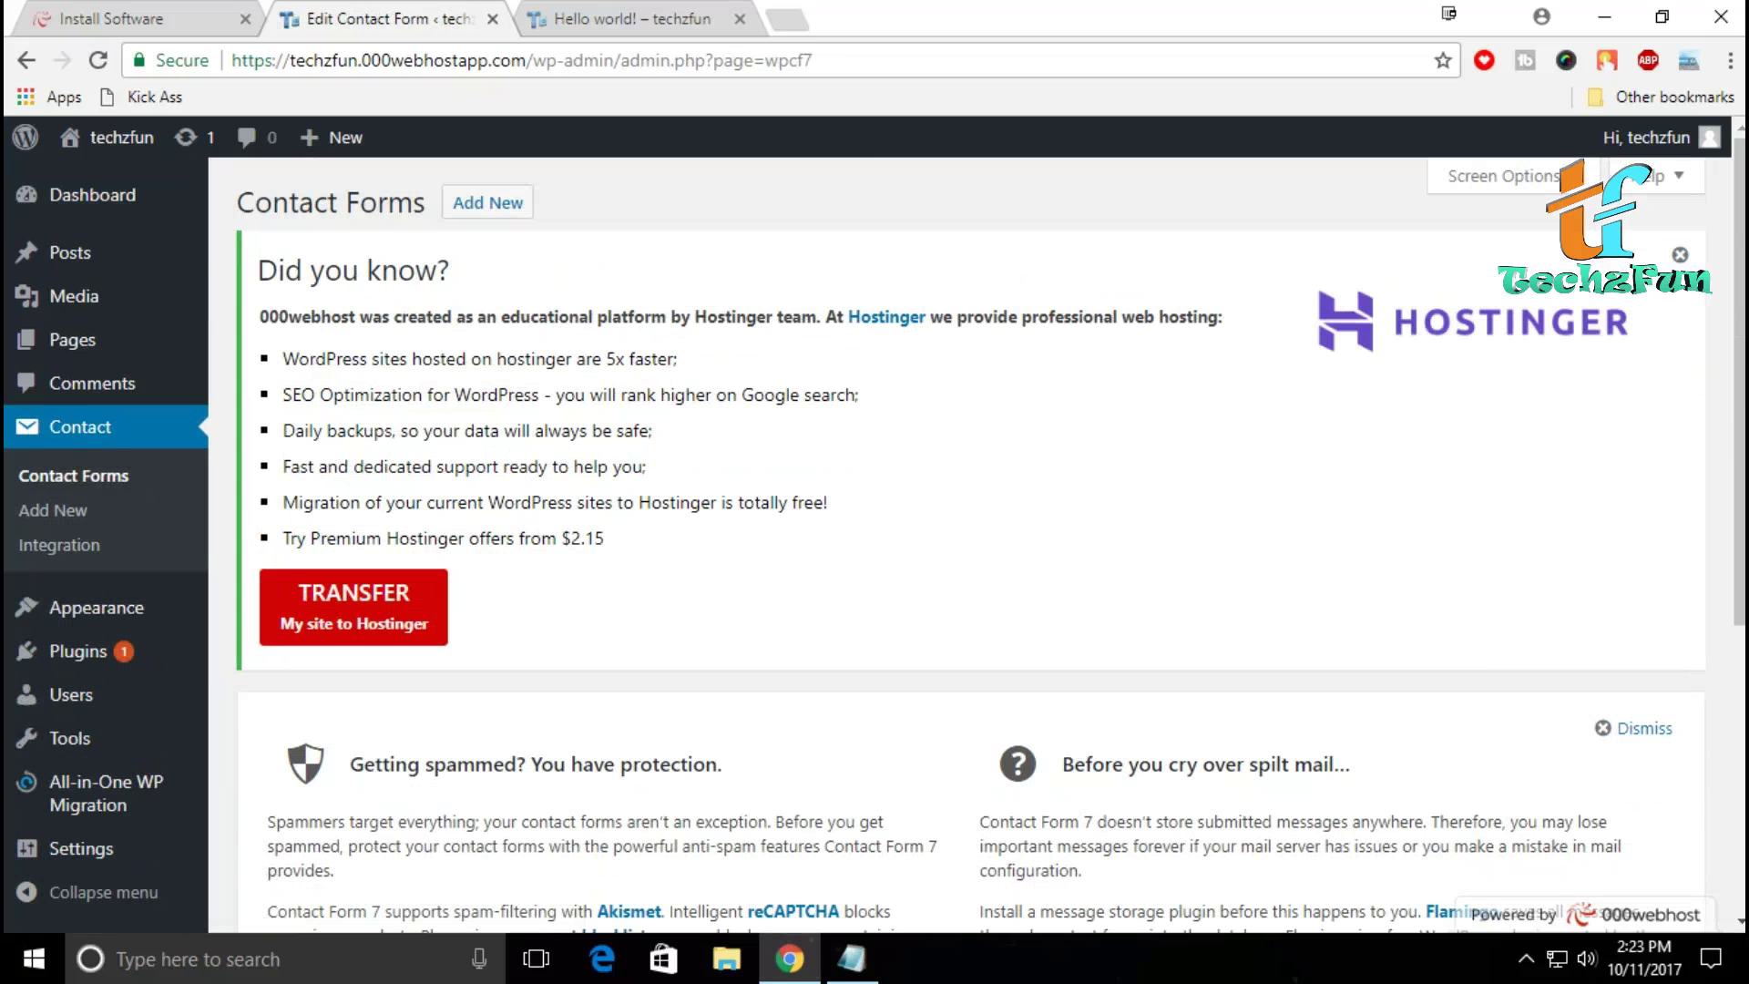
Step: Copy the Contact form 1 shortcode [contact-form-7 id="15" title="Contact form 1"]
scroll(971, 547, down, 4)
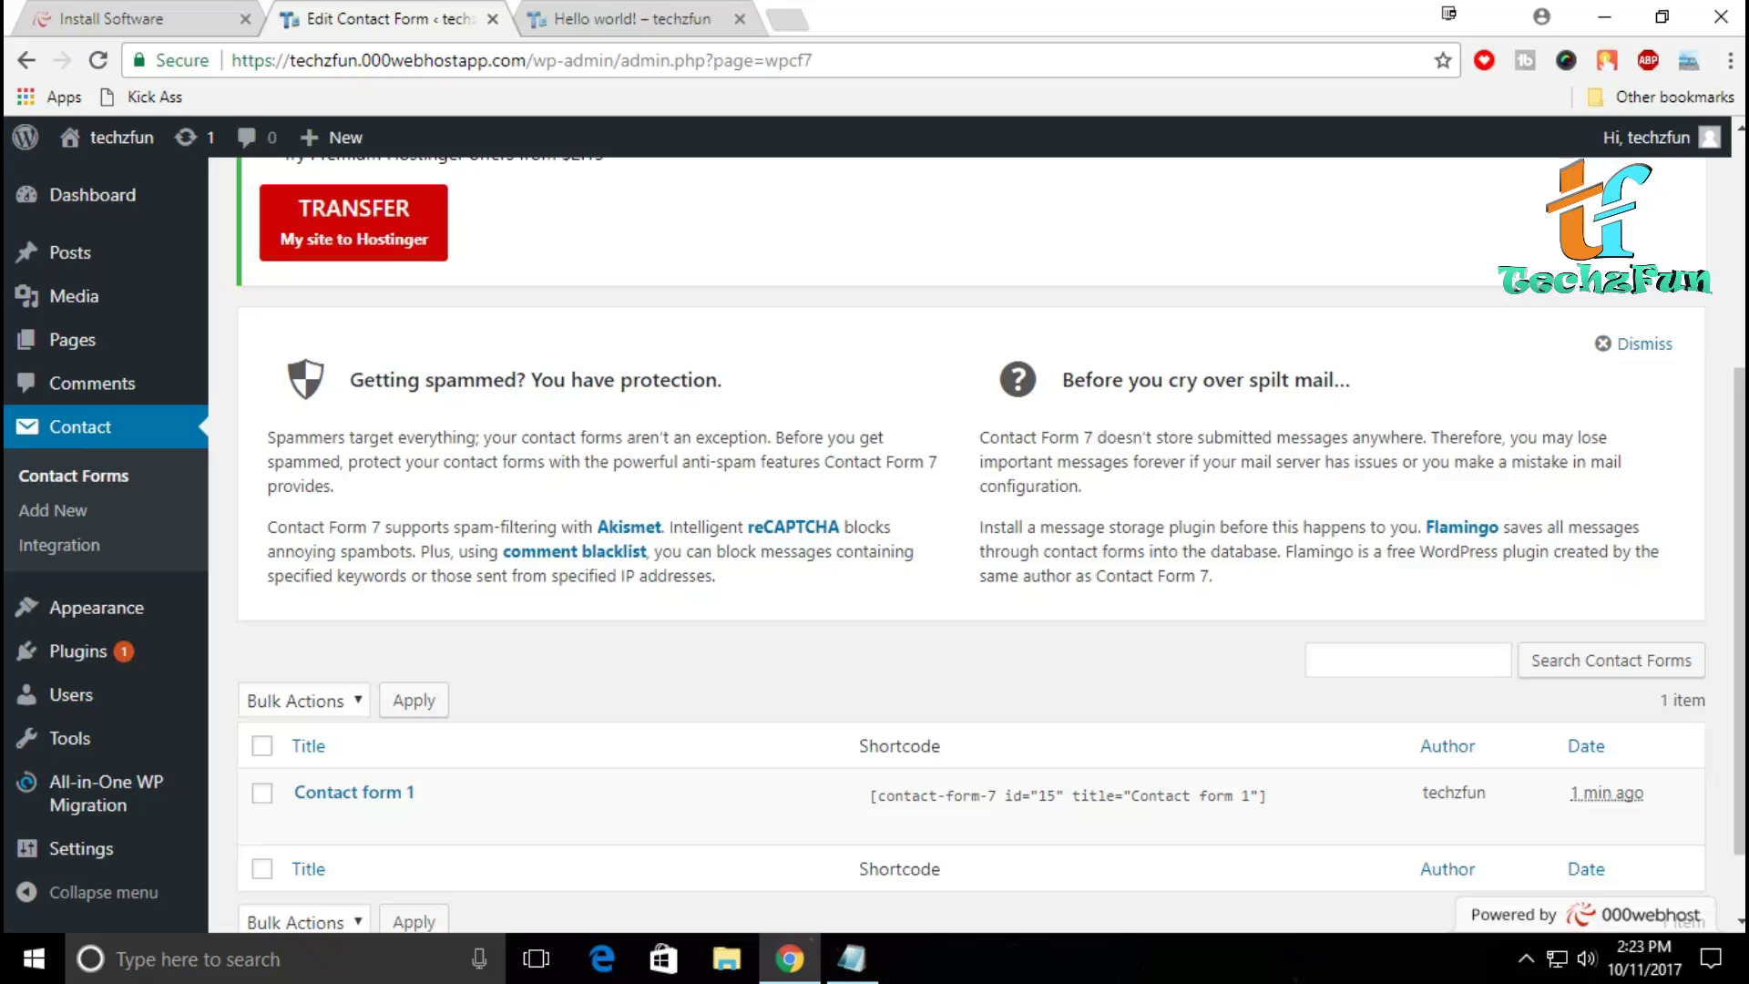
mouse_move(355, 794)
click(1066, 795)
right_click(984, 798)
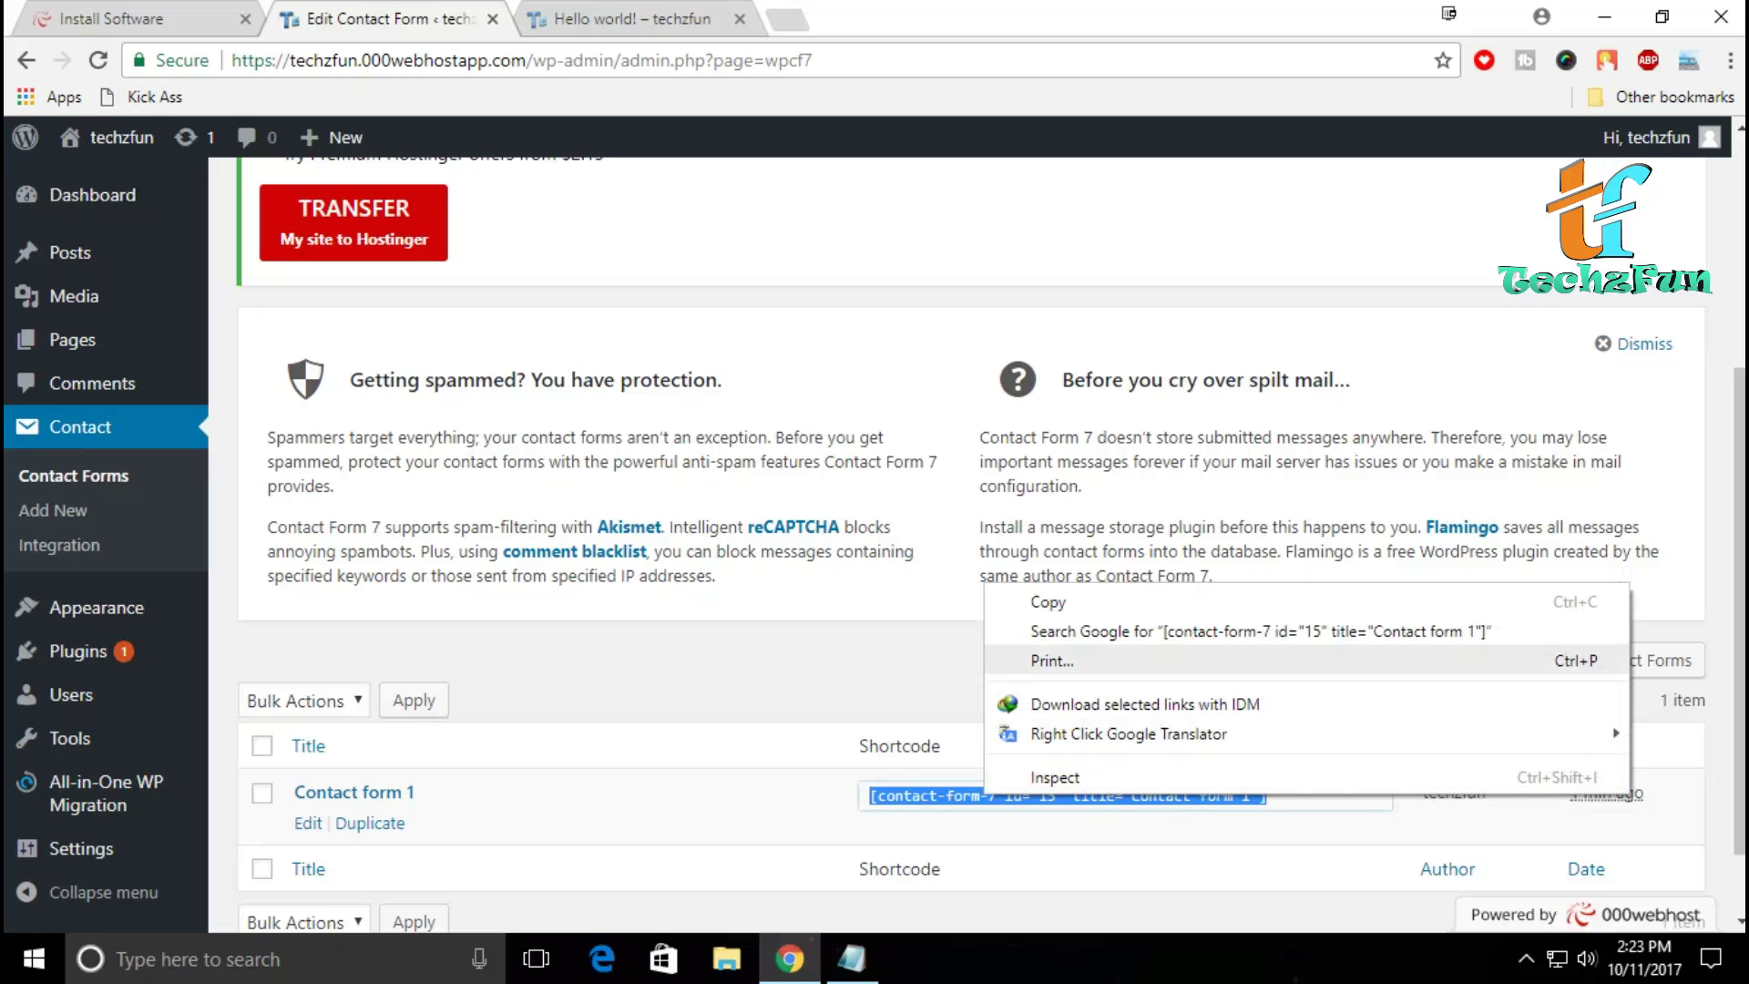
click(1047, 599)
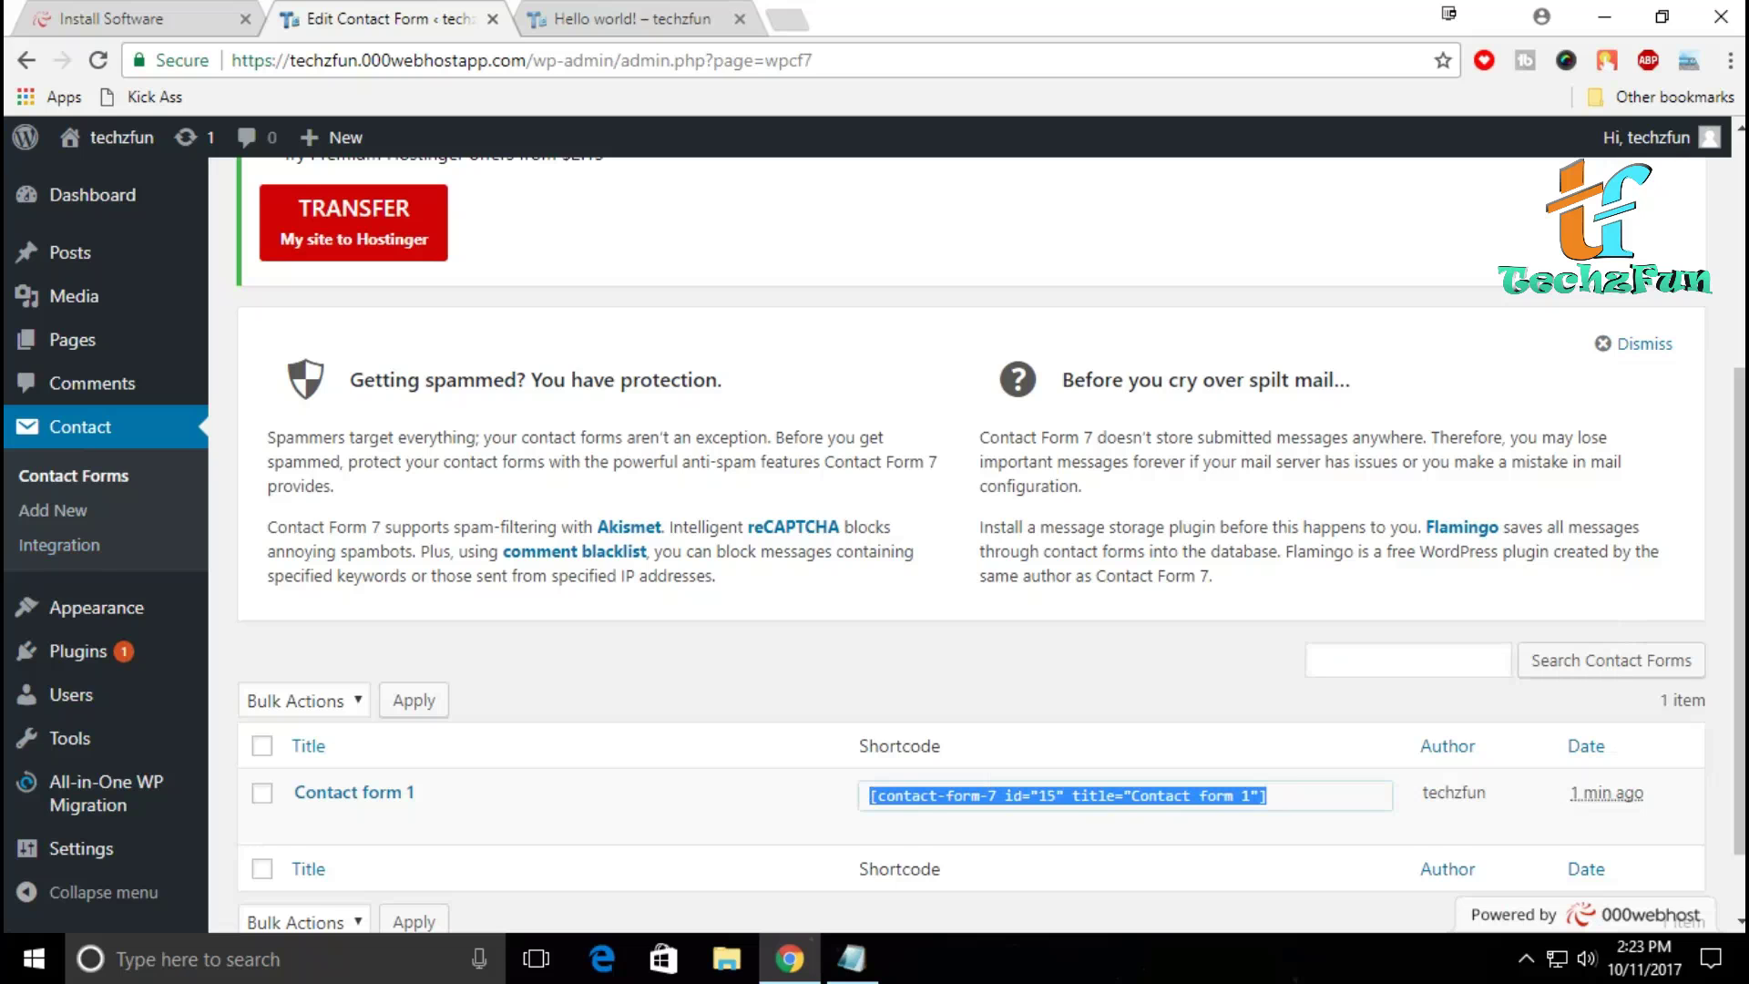
scroll(54, 692, up, 5)
Step: Start a new page from the Pages list
mouse_move(73, 339)
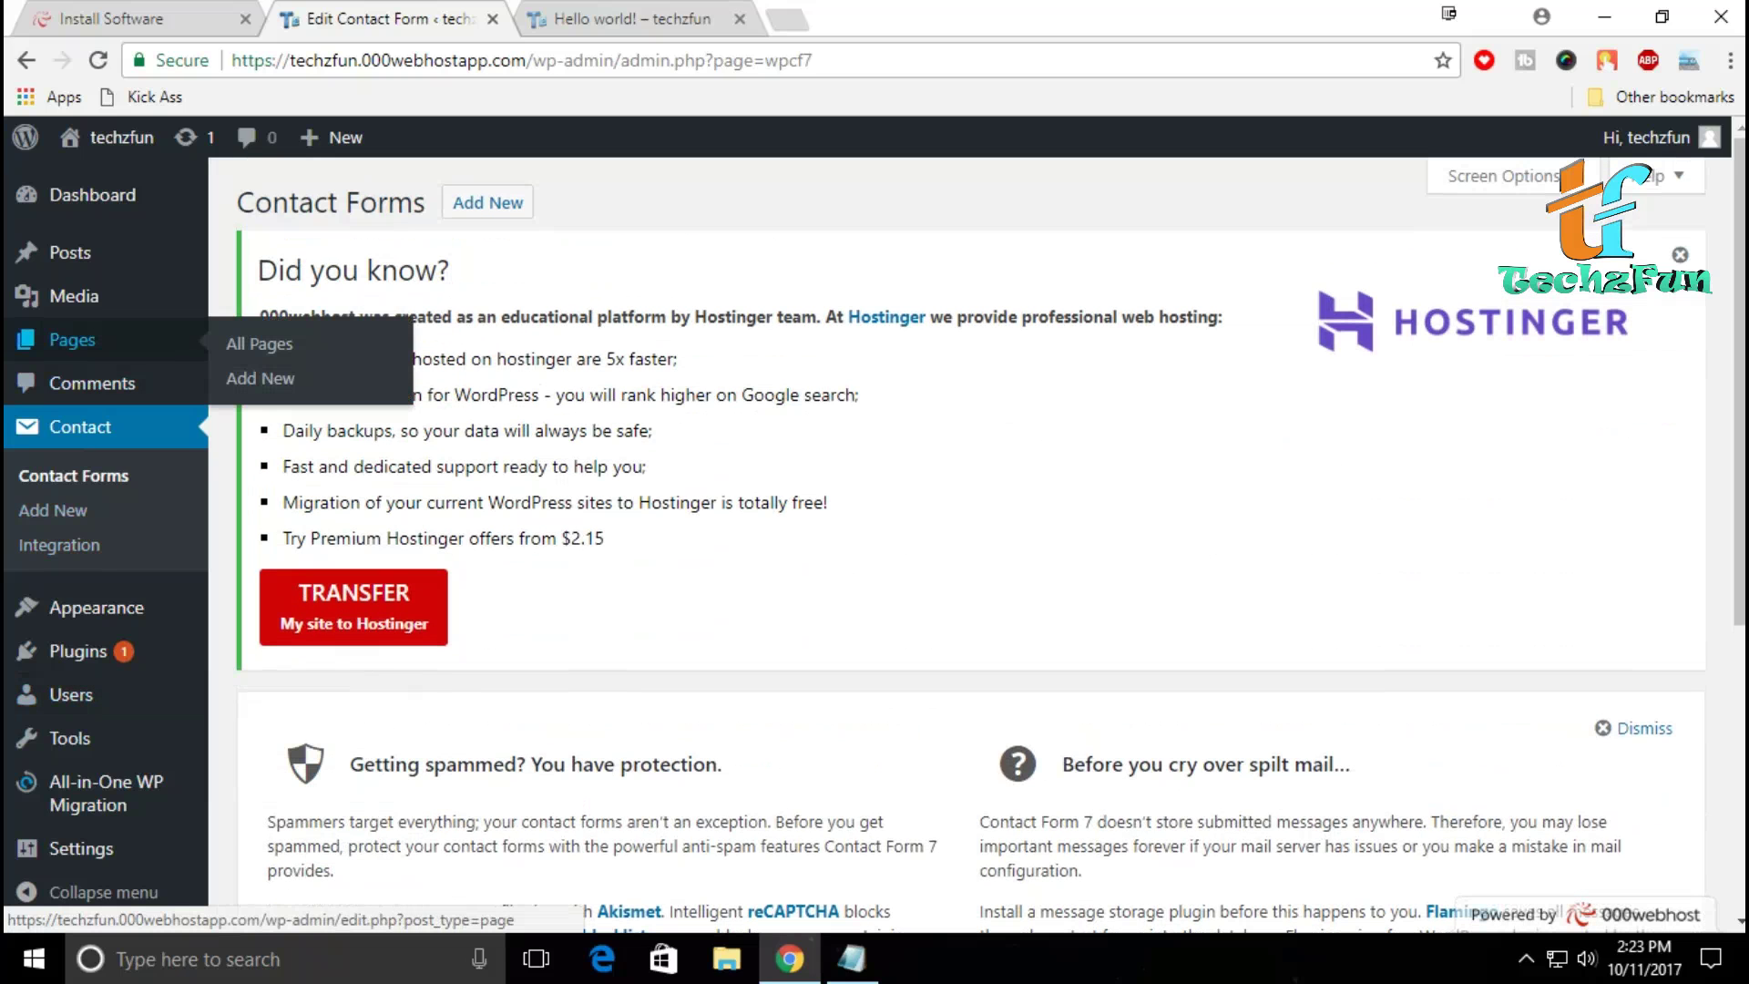
click(73, 339)
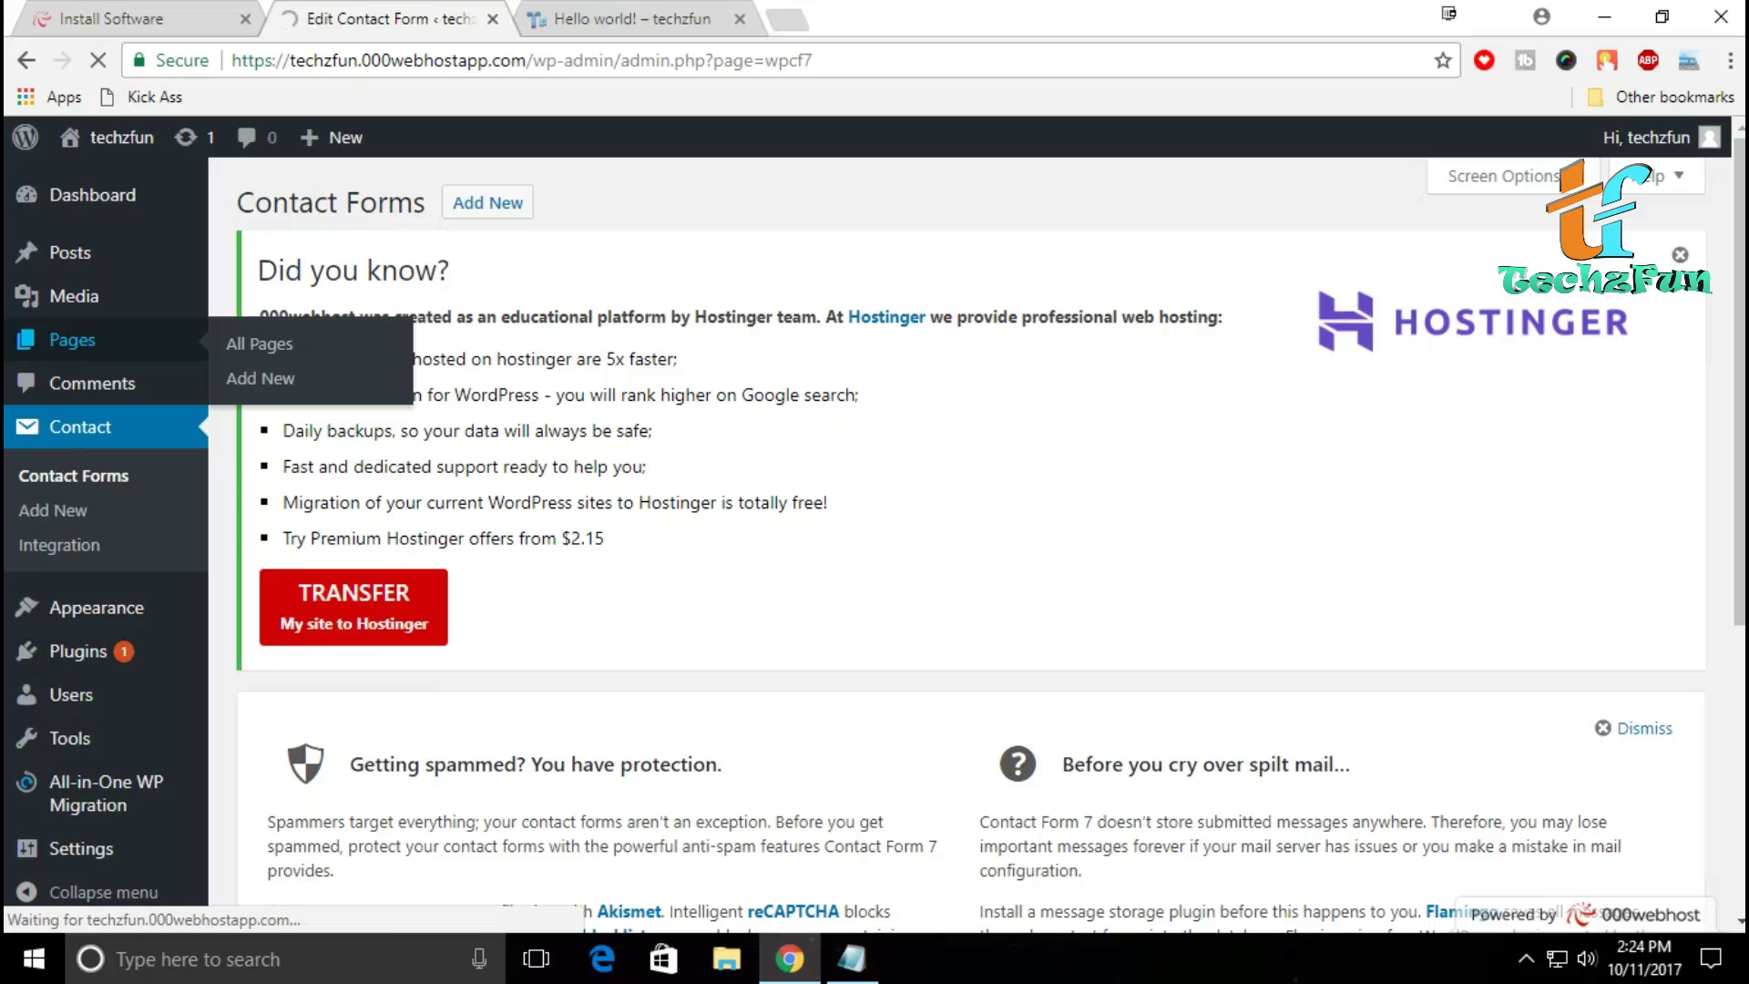
scroll(911, 547, down, 2)
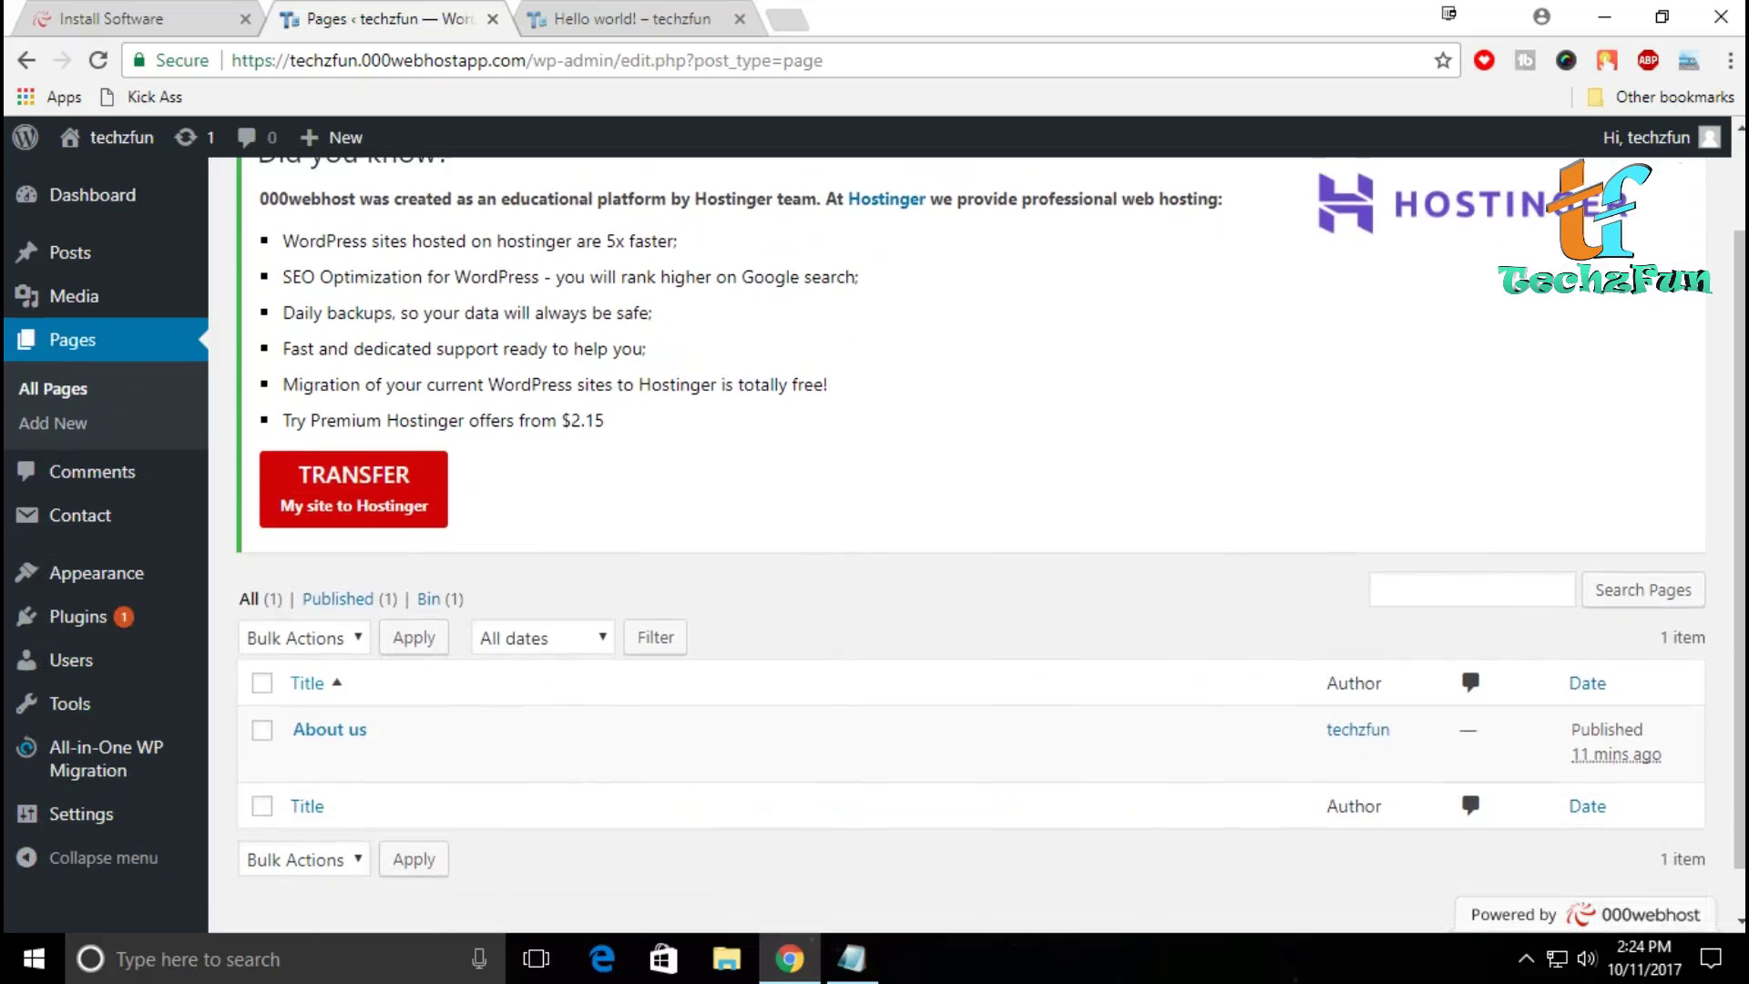
scroll(911, 546, up, 2)
key(F5)
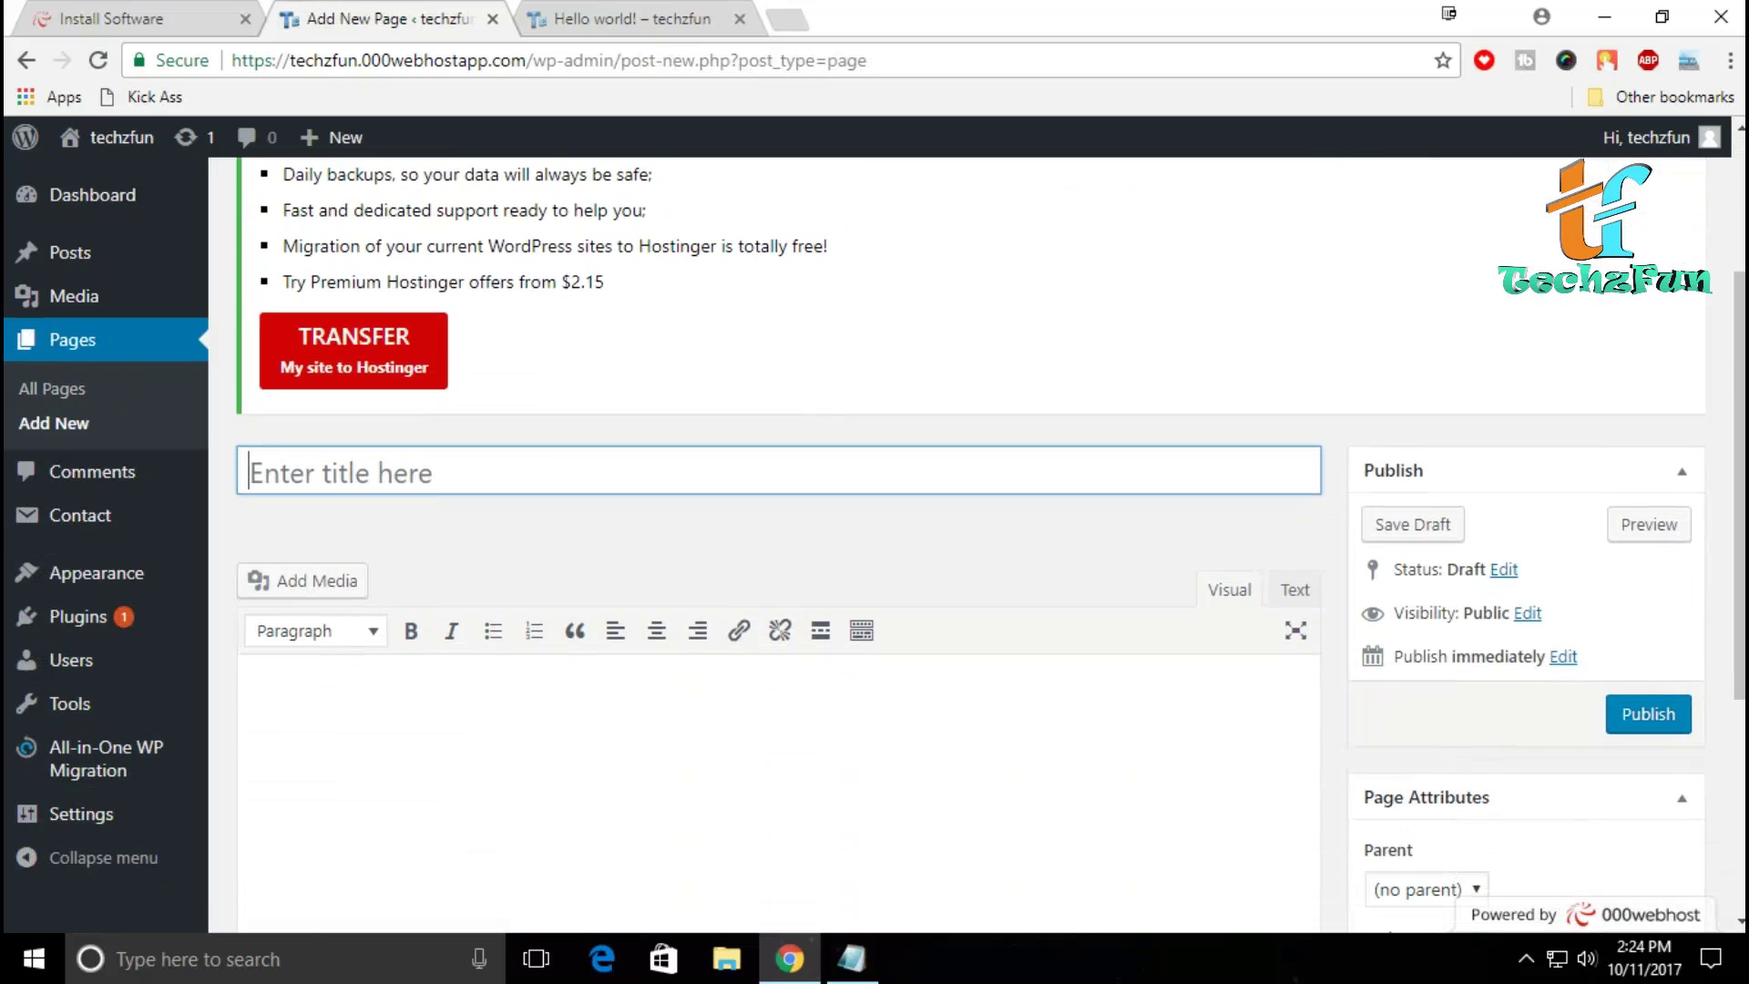
Step: Title the new page 'Contact us', correcting the 'Cantact' typo
key(shift)
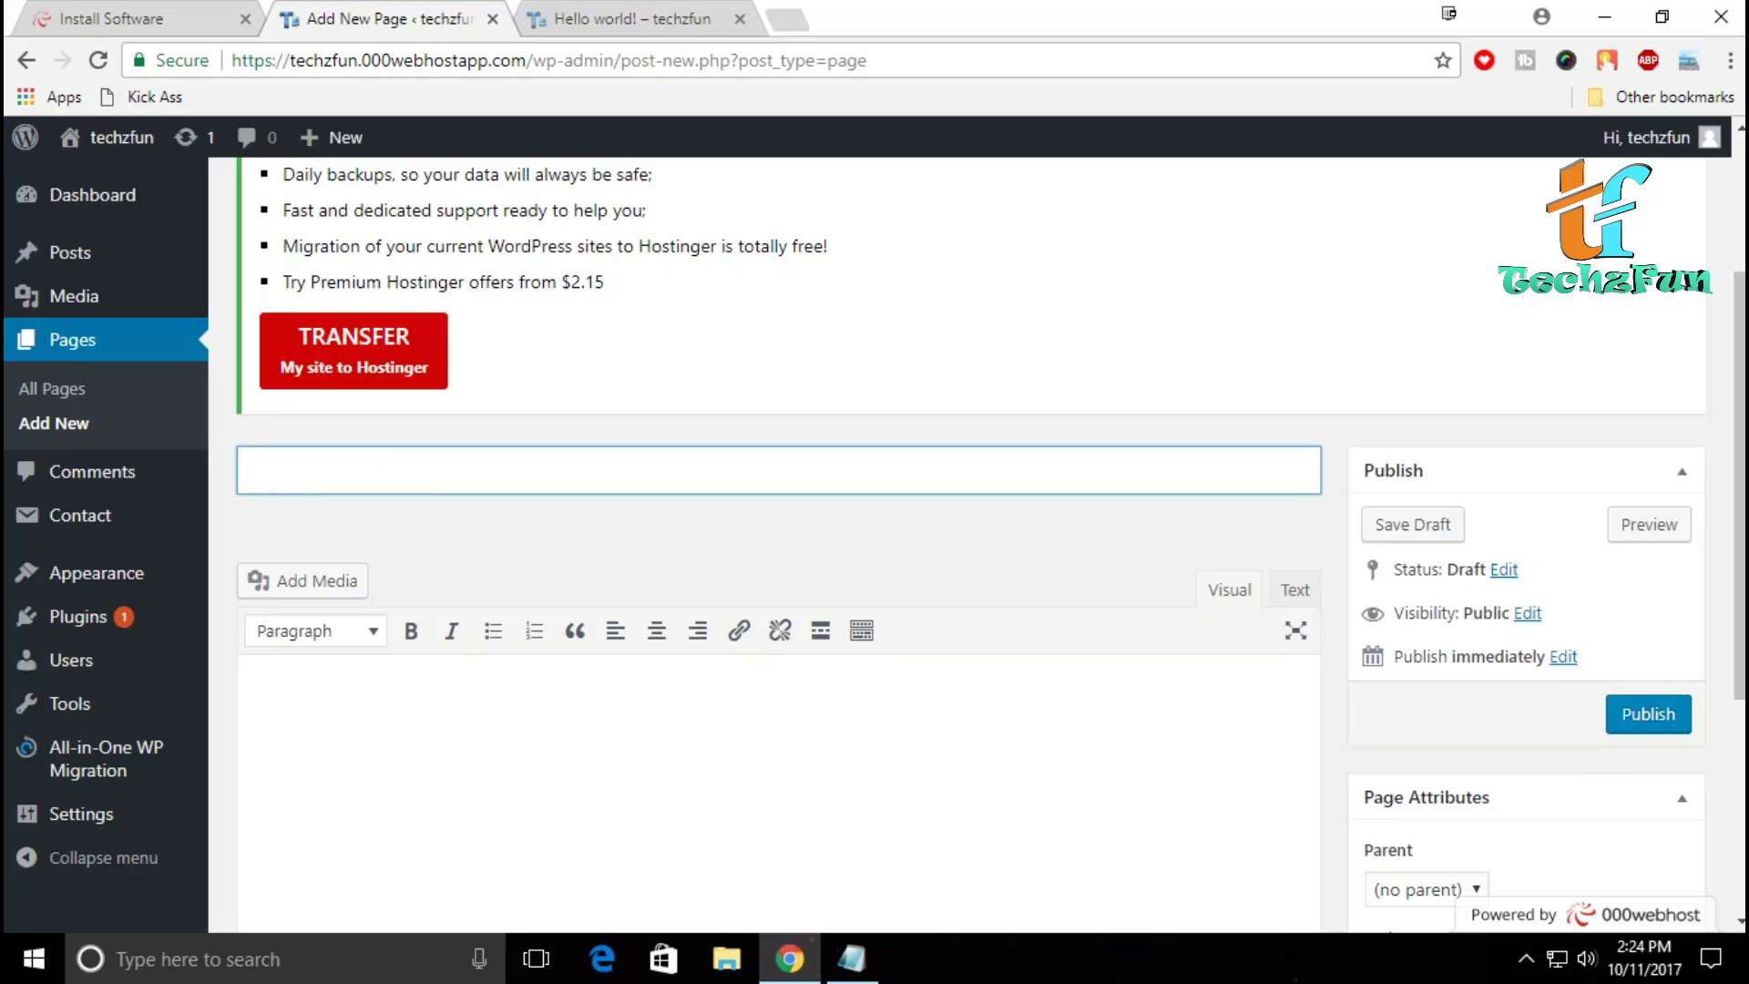
text(a)
key(BackSpace)
text(Cantact us)
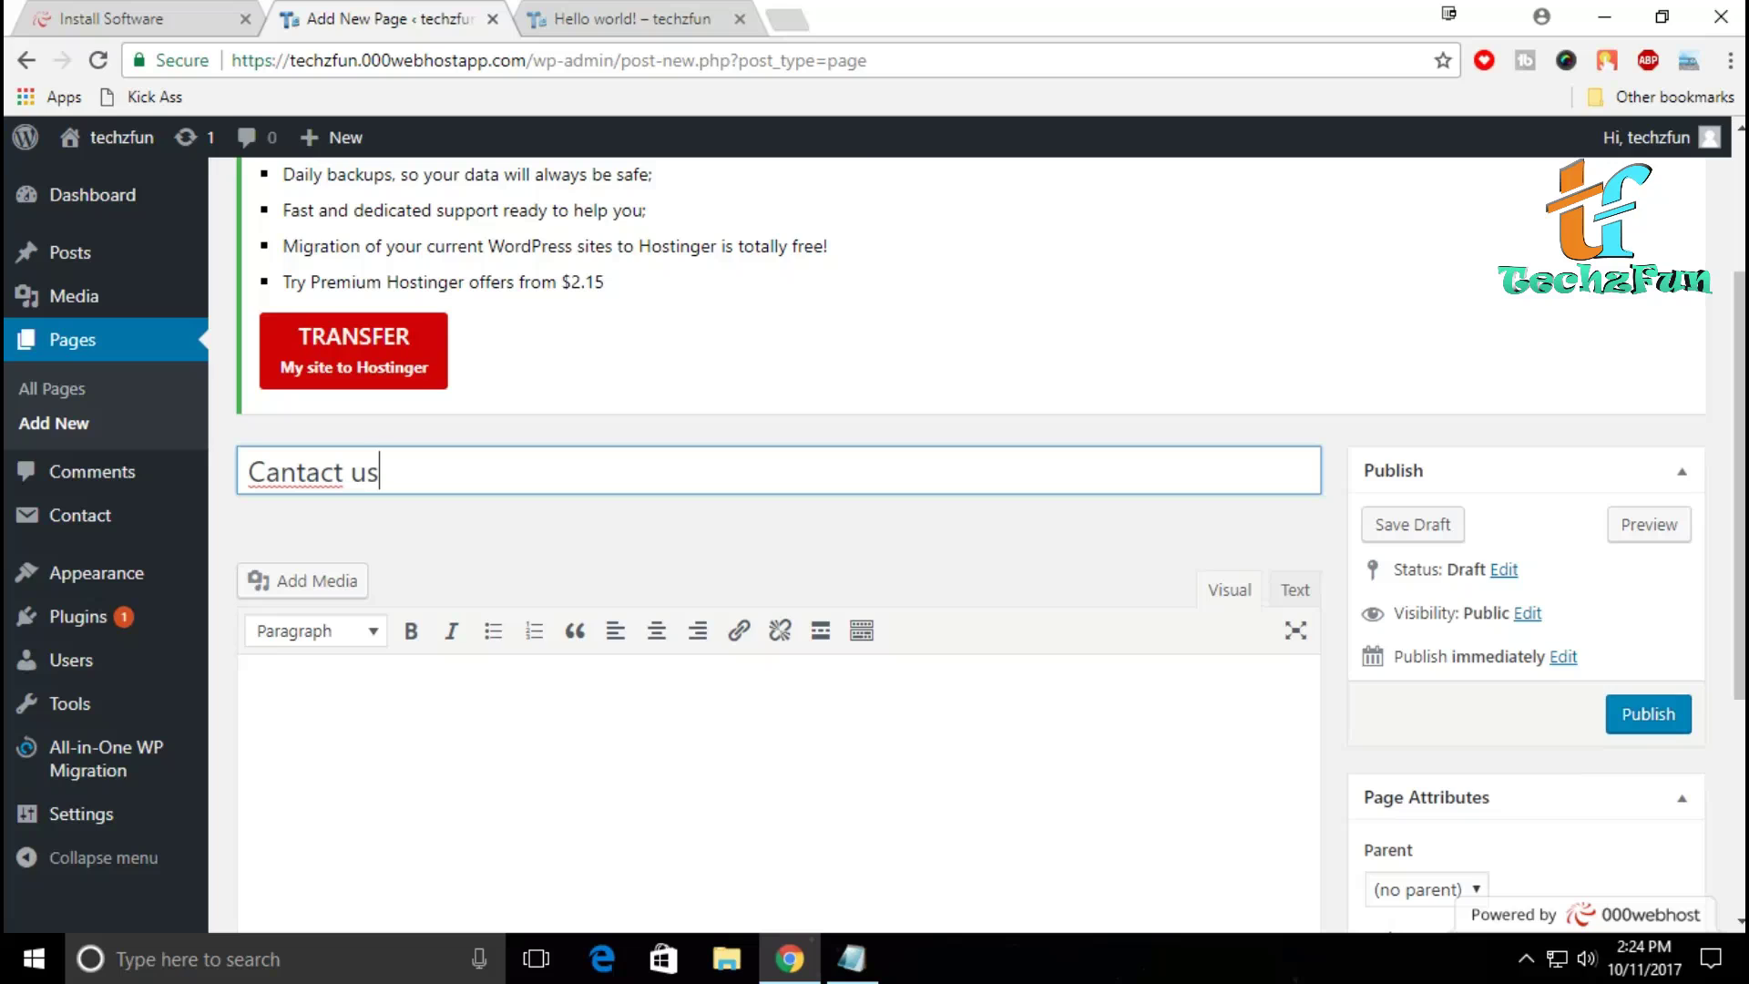
click(279, 472)
key(BackSpace)
text(o)
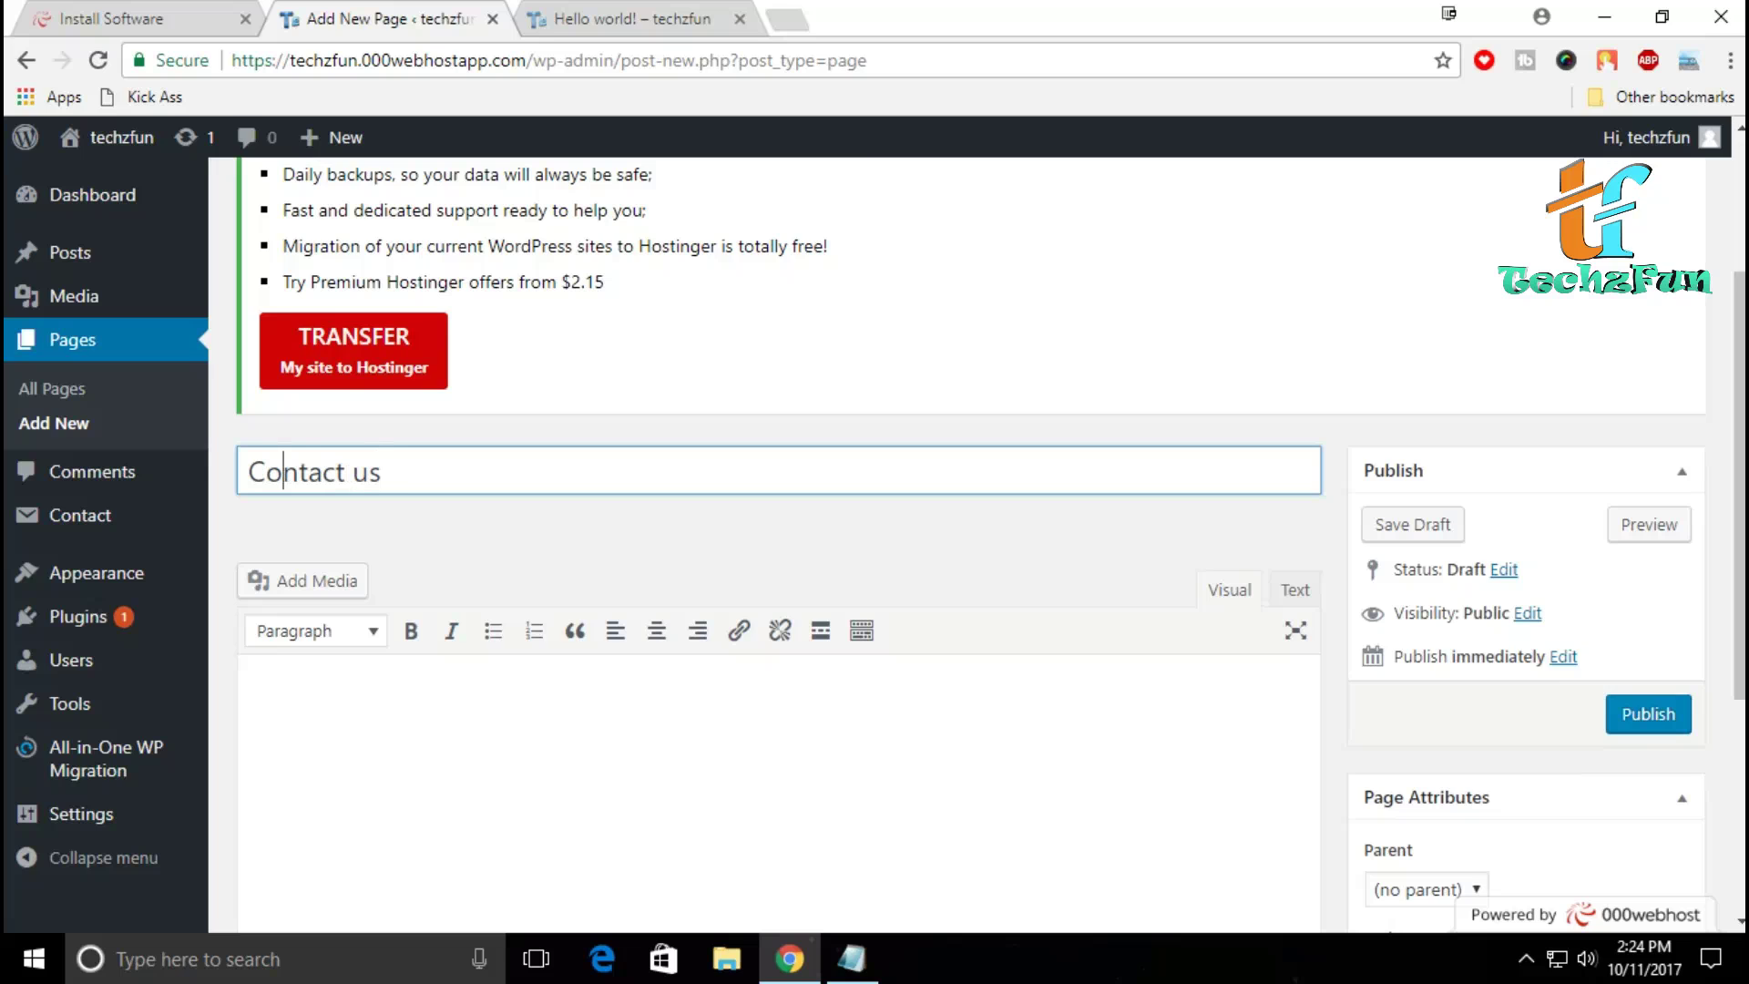
Step: Paste the Contact form 1 shortcode into the page body and publish it
click(446, 719)
right_click(446, 740)
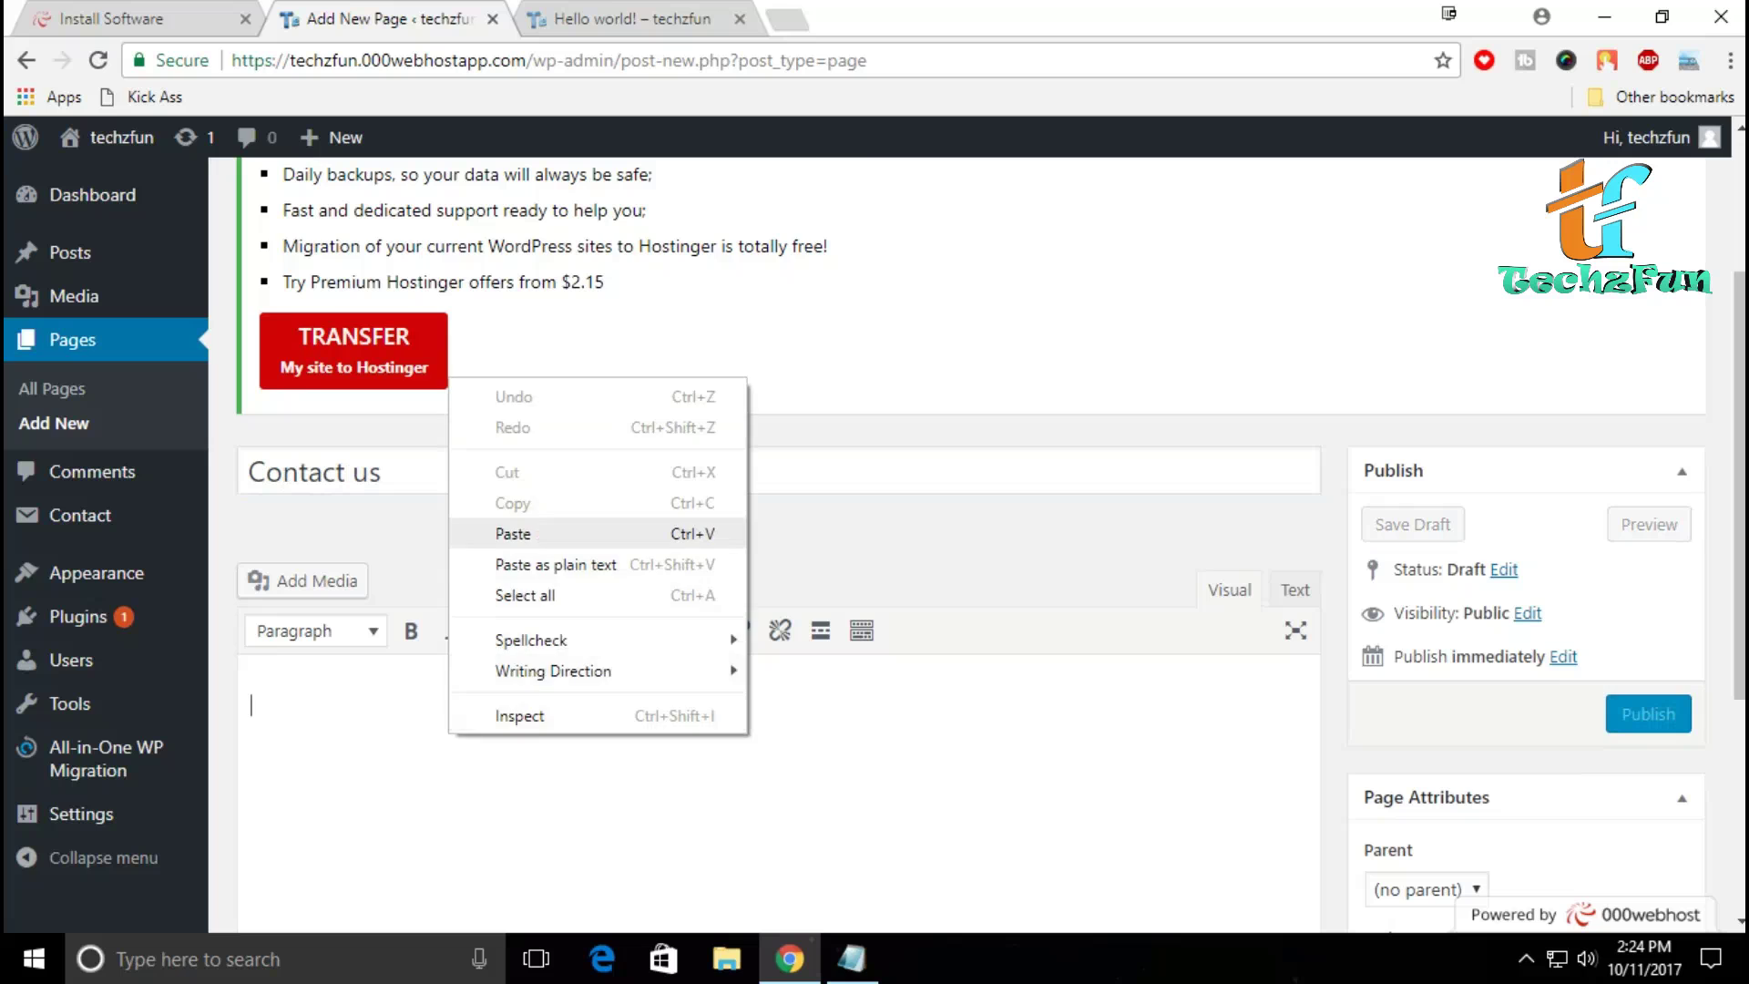
click(492, 532)
scroll(990, 543, down, 2)
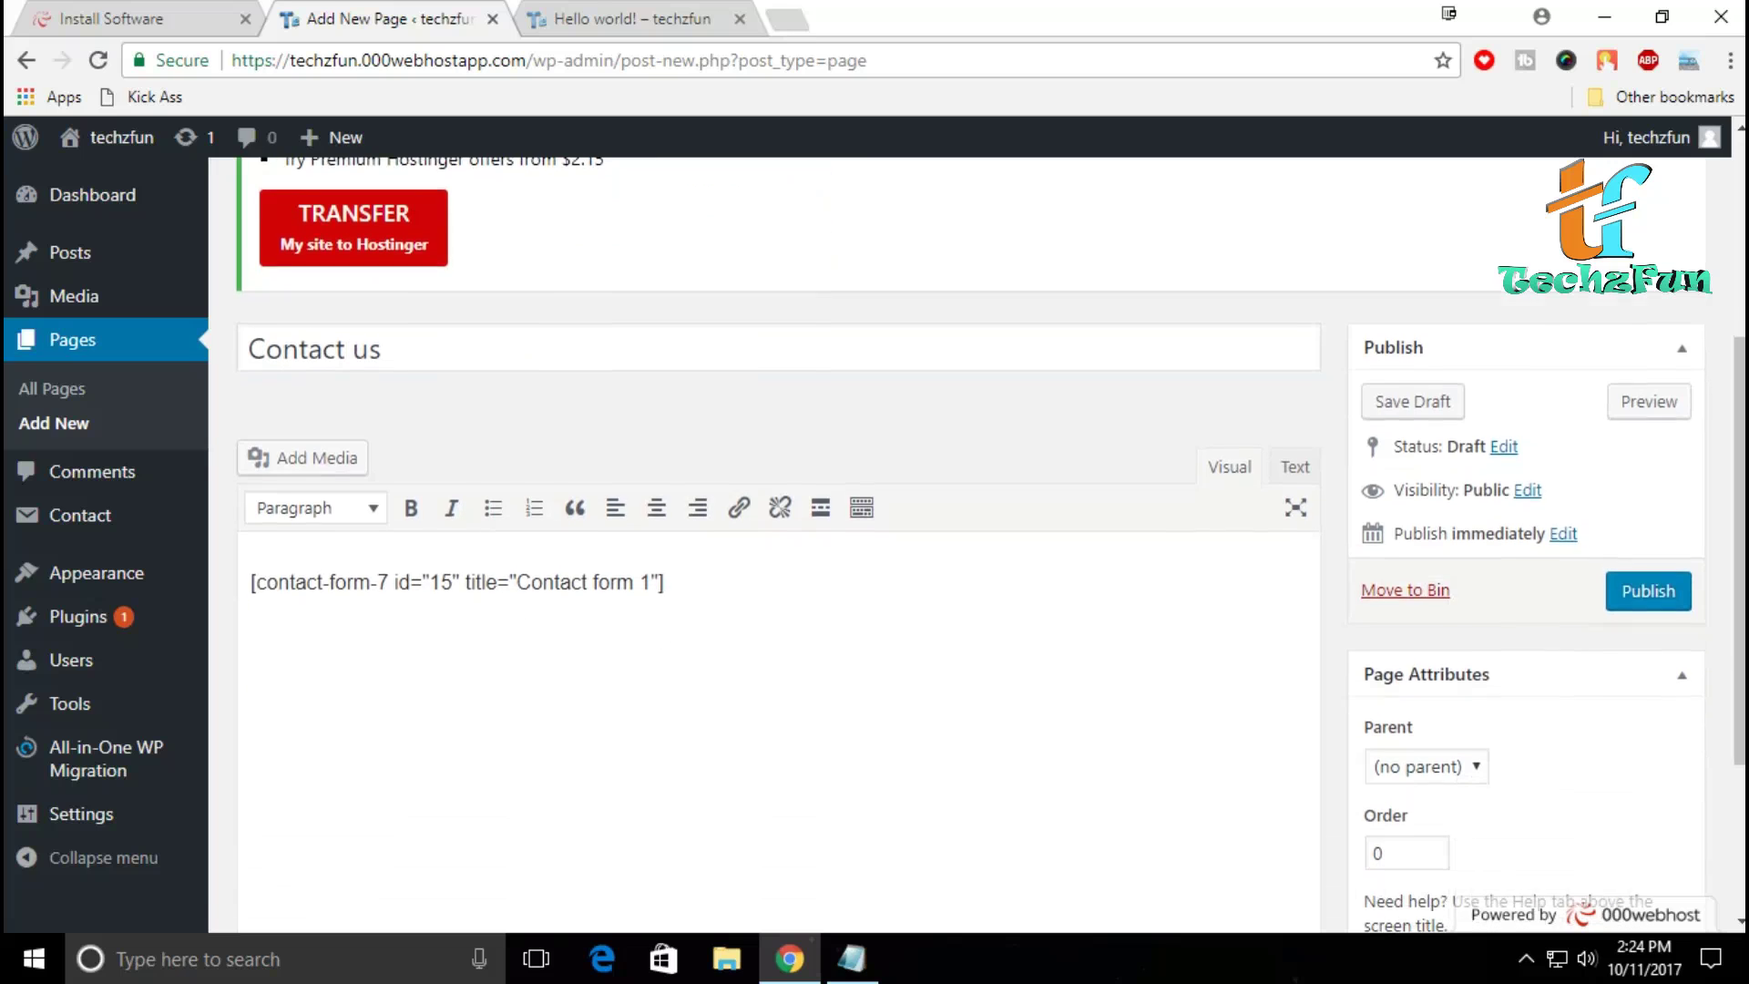
click(1648, 585)
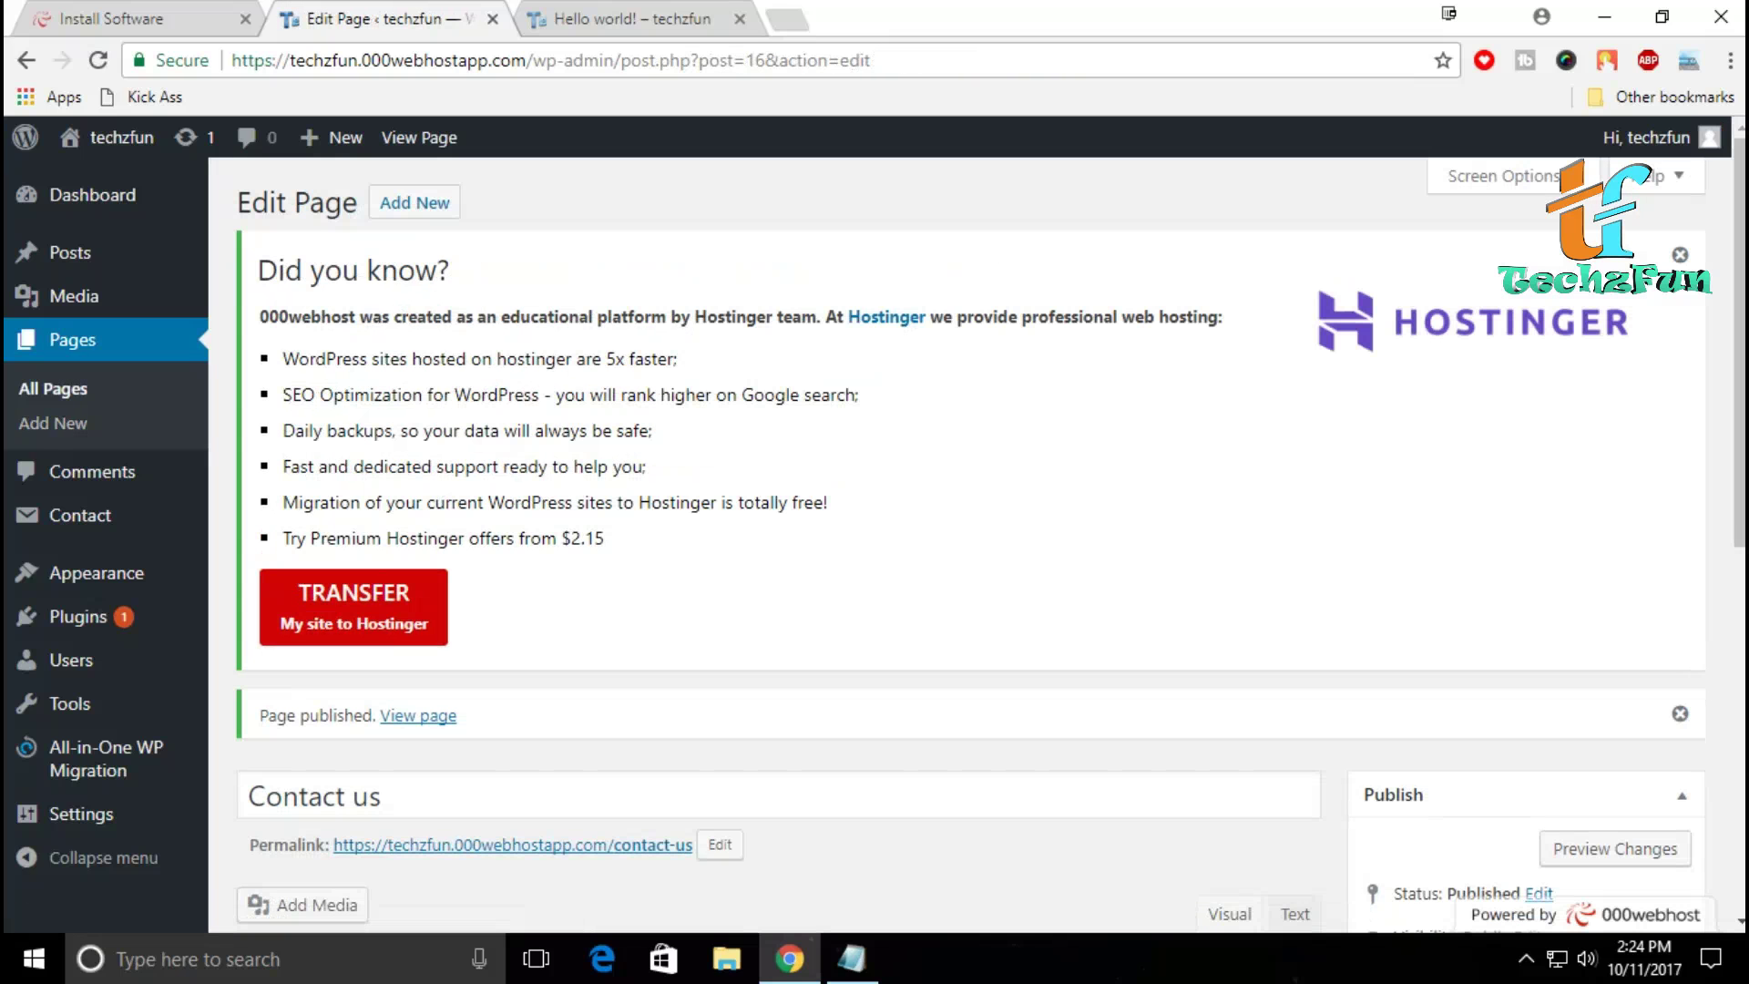
scroll(971, 546, down, 4)
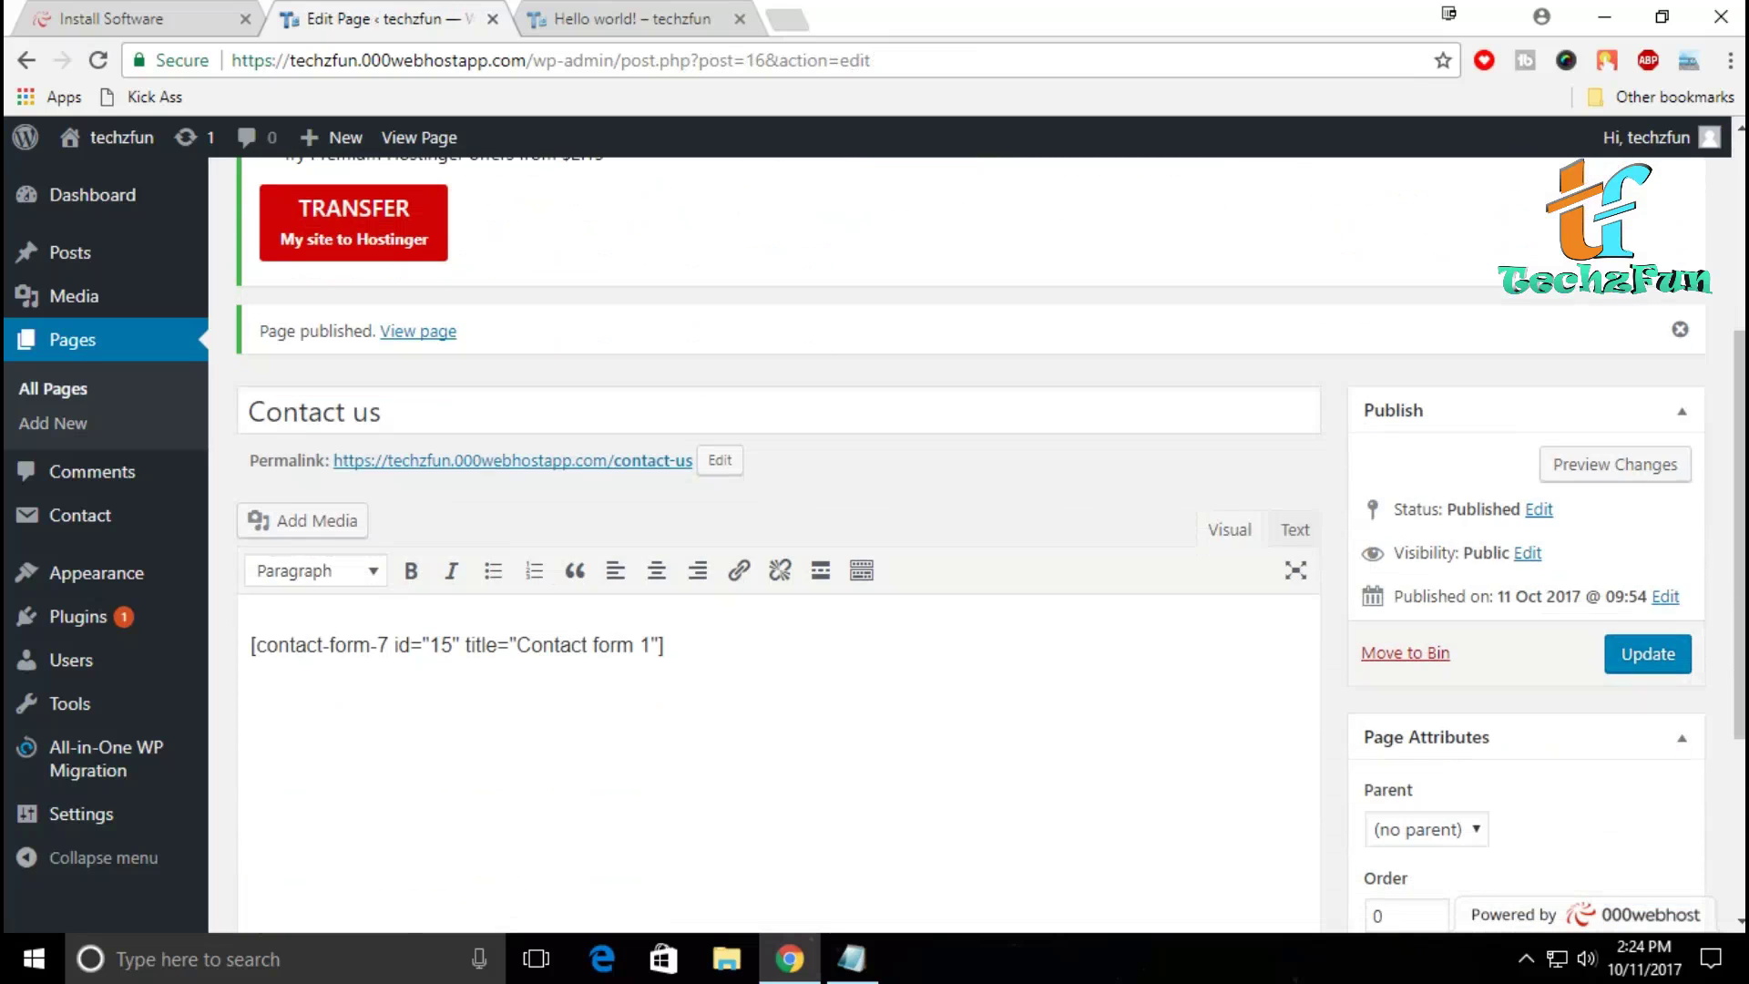
Step: Refresh the Pages list and reload the live site so HOME, ABOUT US and CONTACT US appear
key(F5)
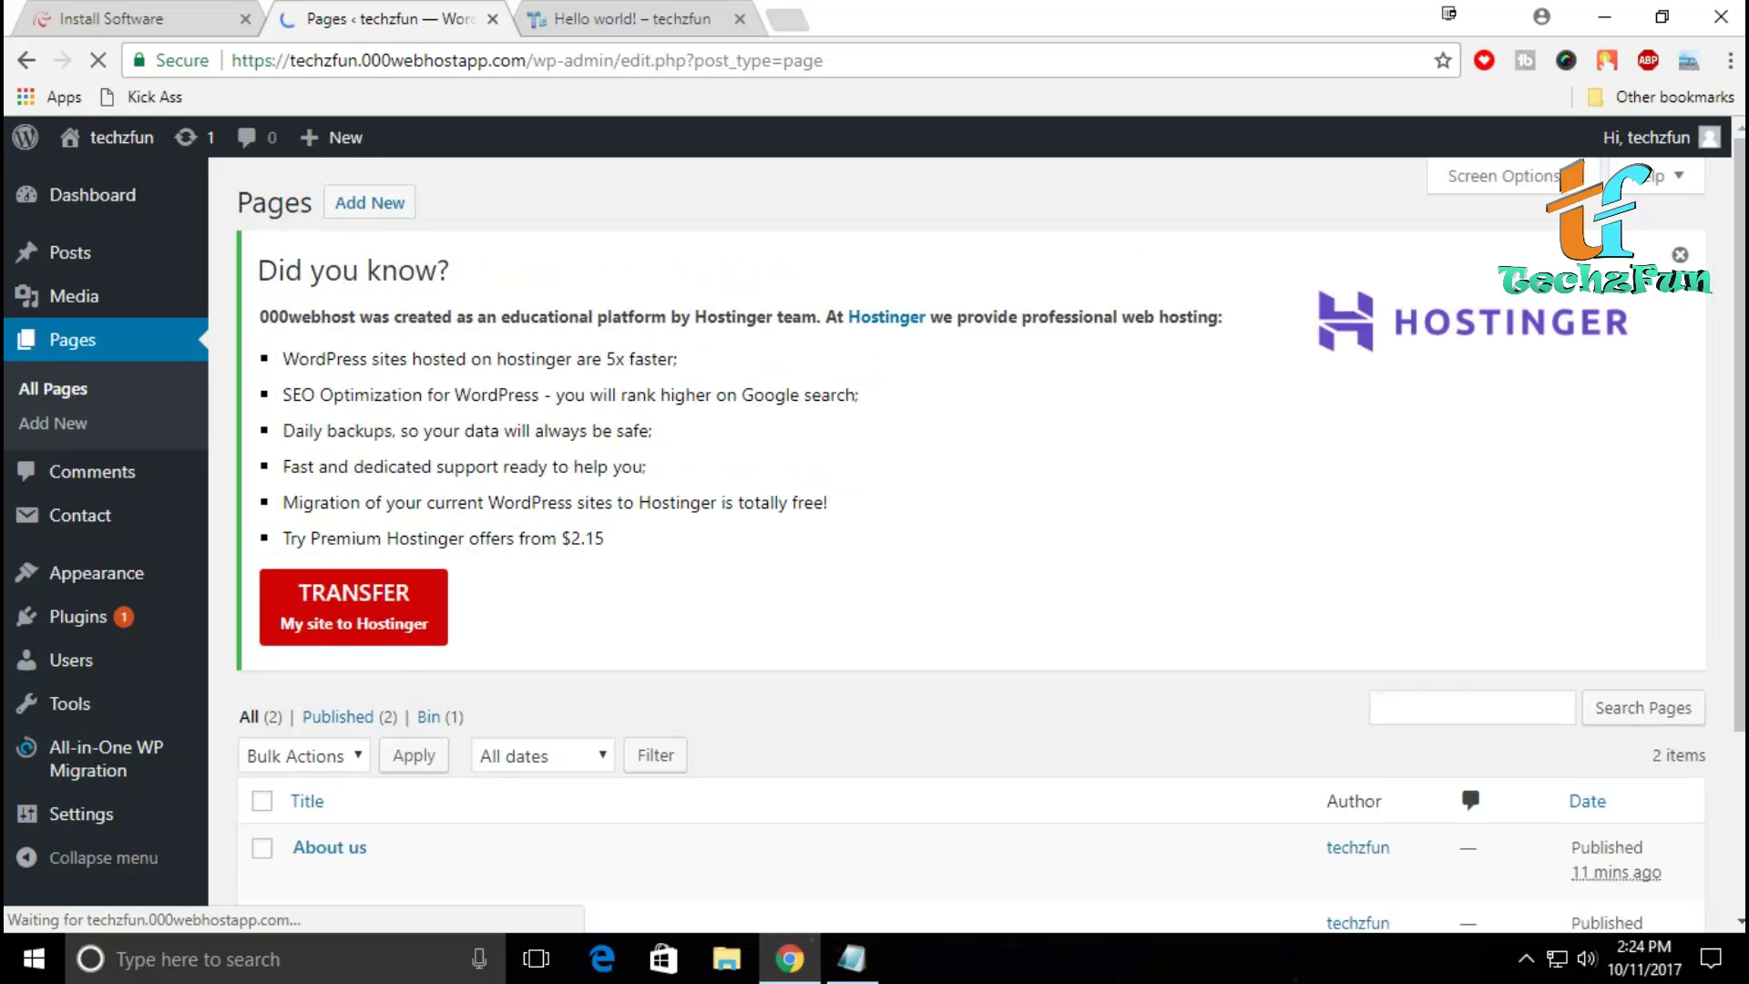
scroll(970, 547, down, 3)
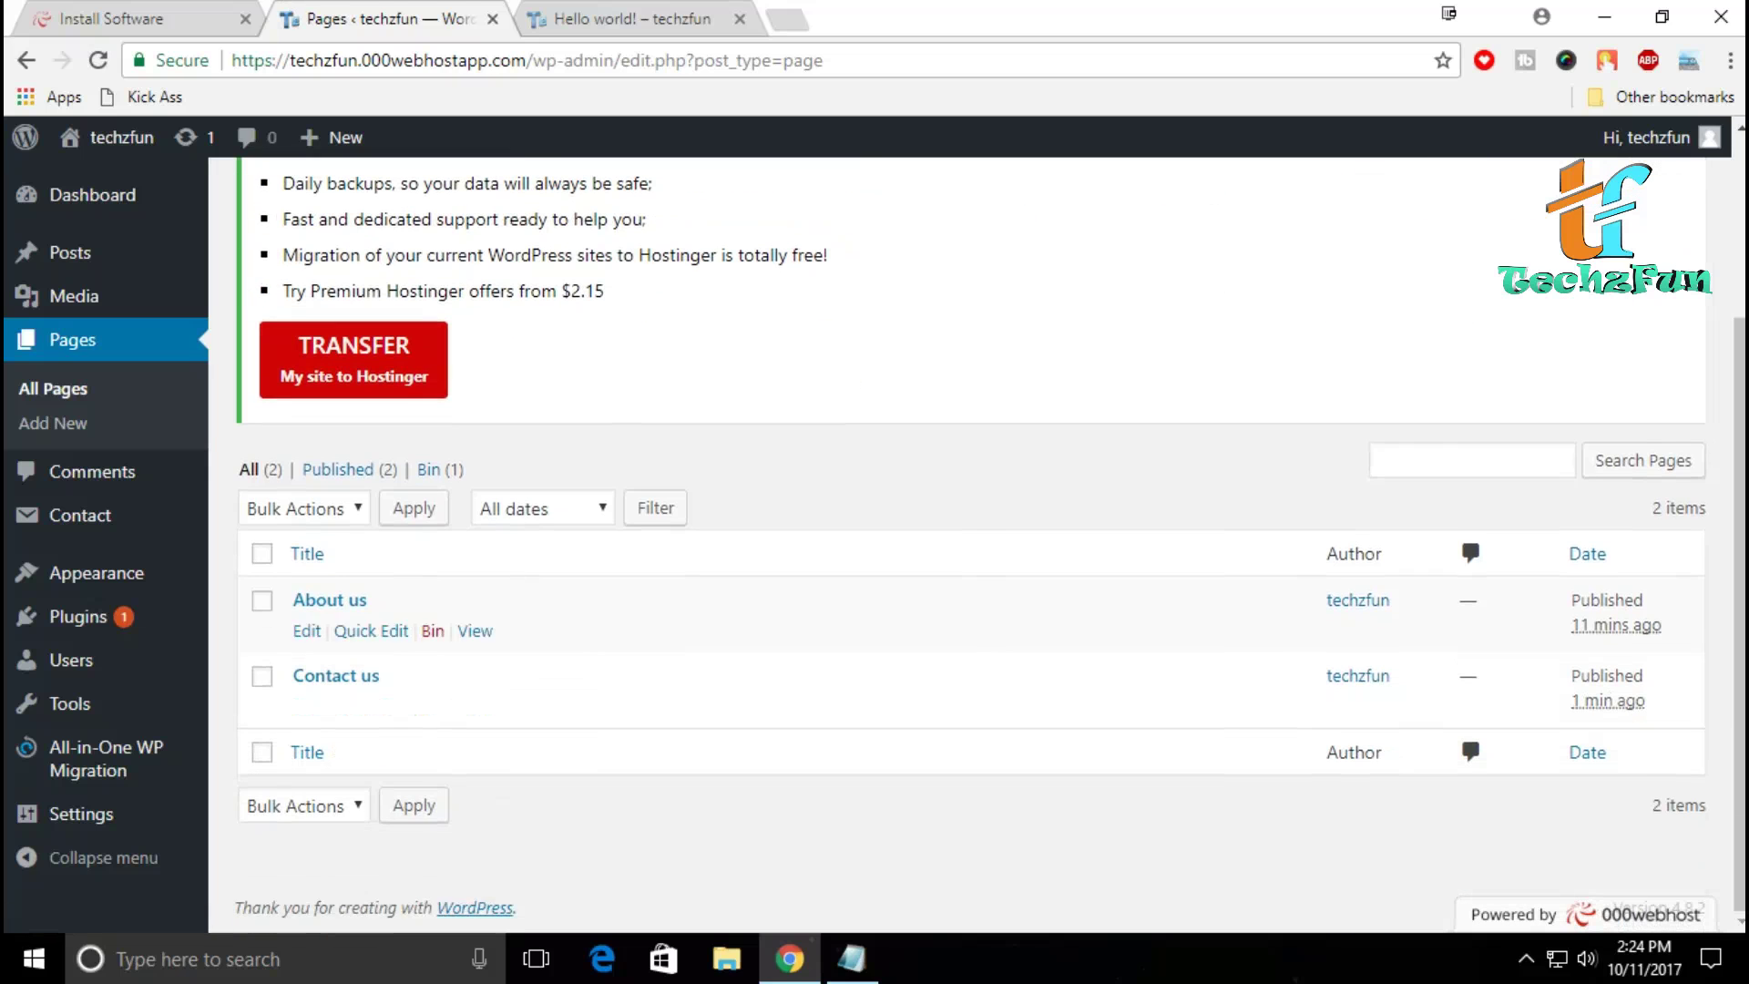
key(ctrl+Tab)
key(F5)
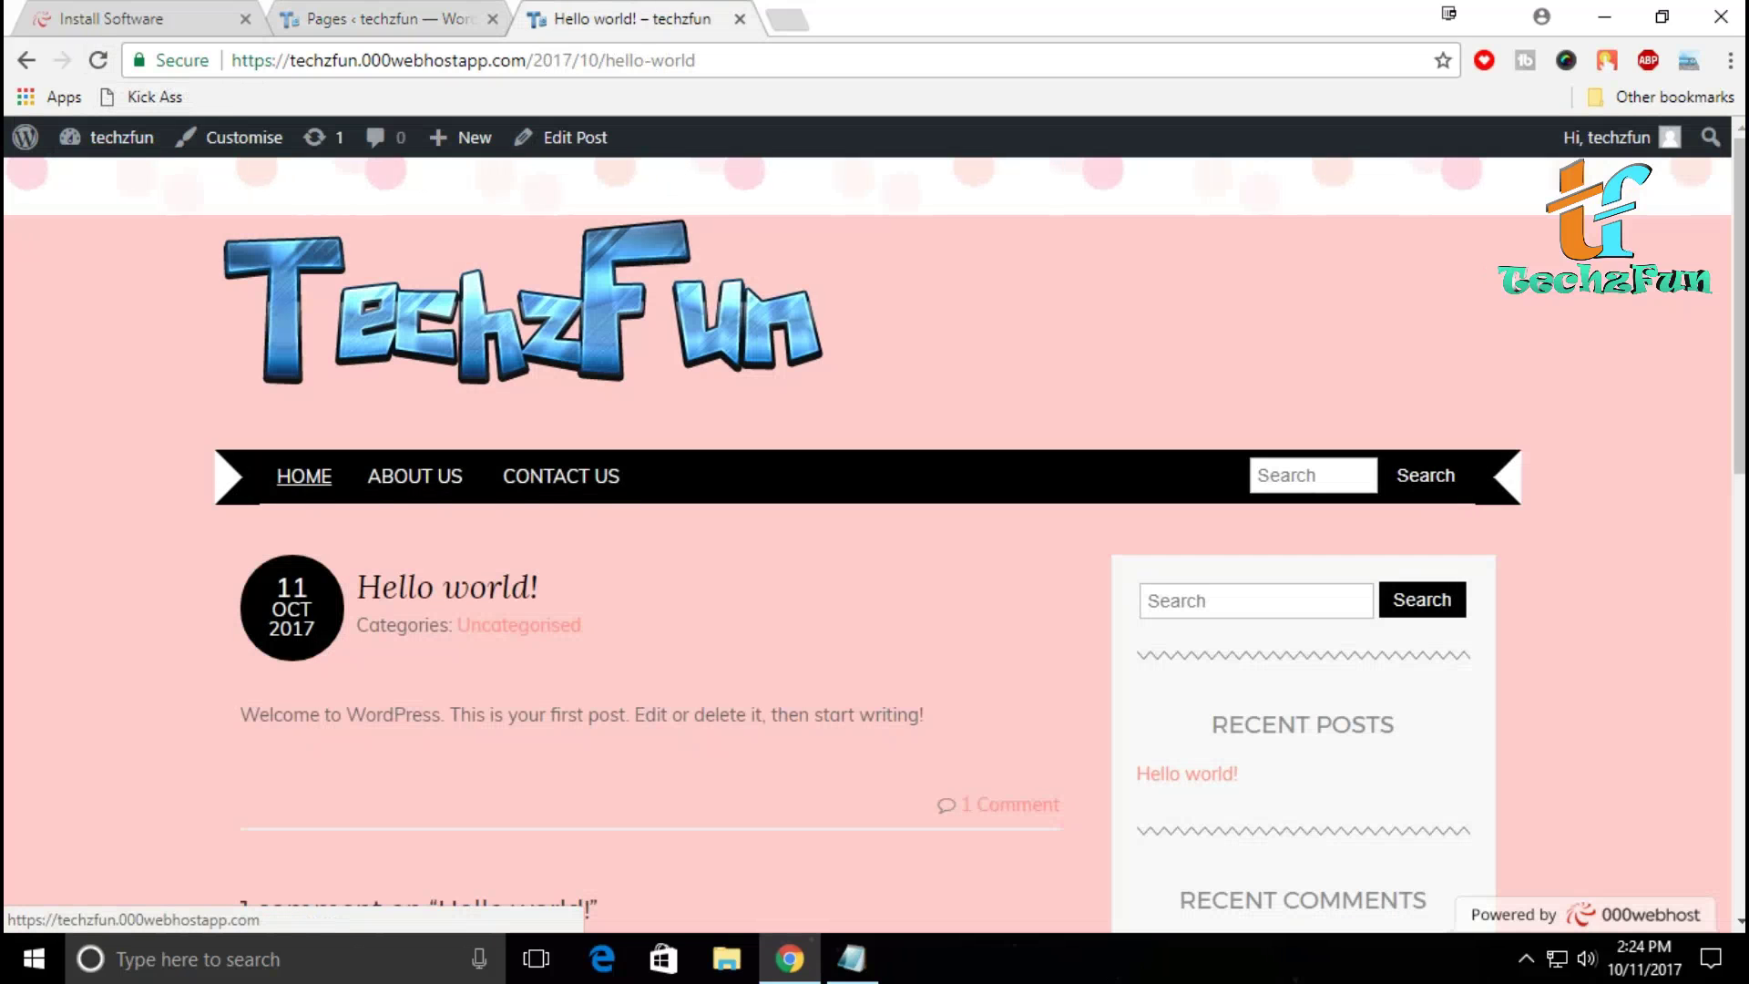
Step: Check the contact form on the live CONTACT US page, then return to the admin Pages tab
click(561, 476)
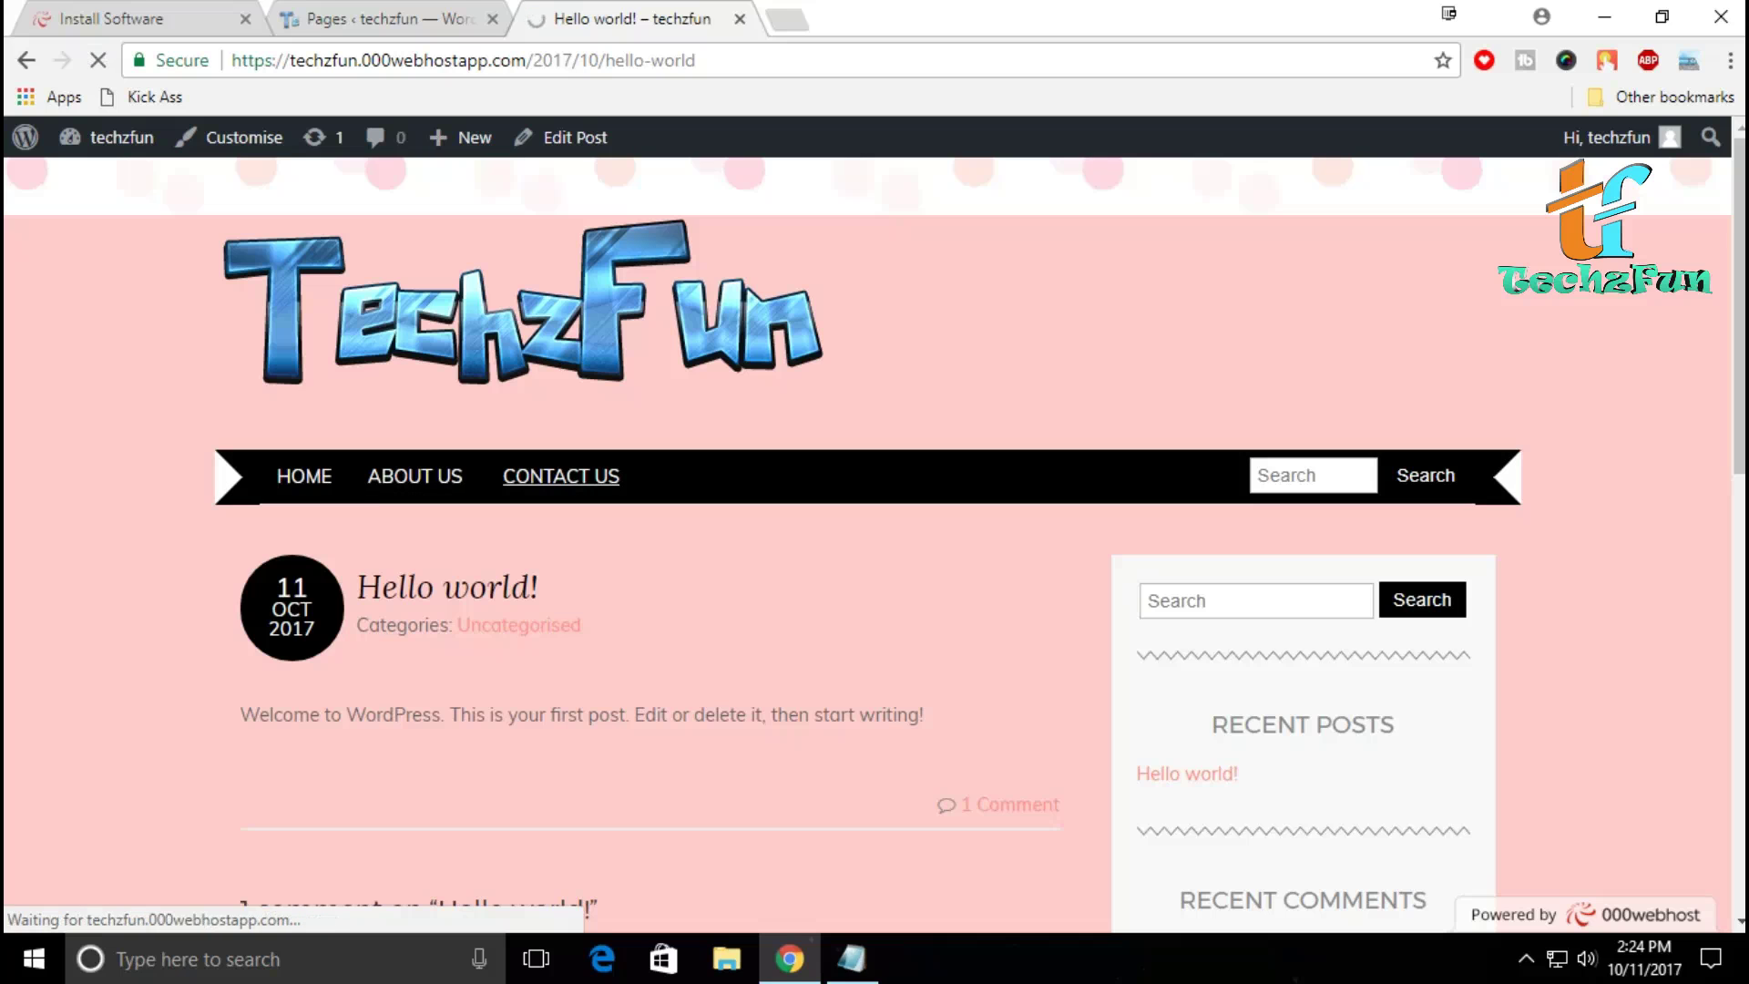
scroll(561, 476, down, 5)
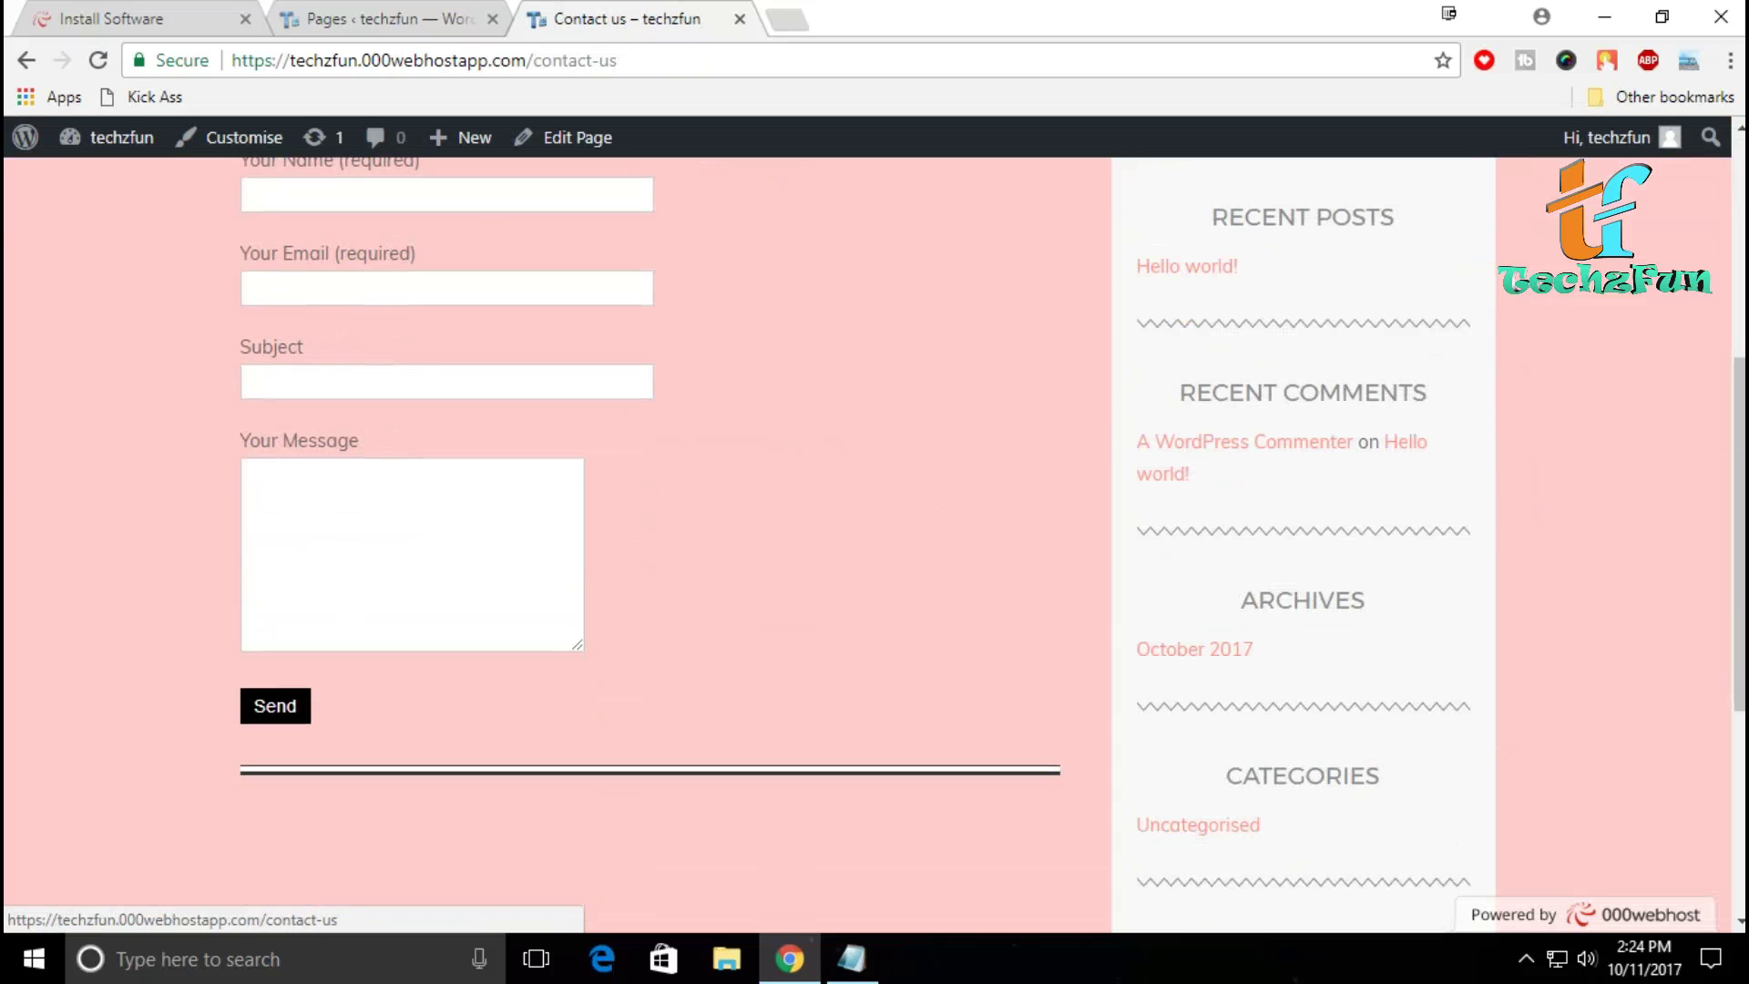
scroll(561, 477, up, 4)
scroll(875, 538, down, 4)
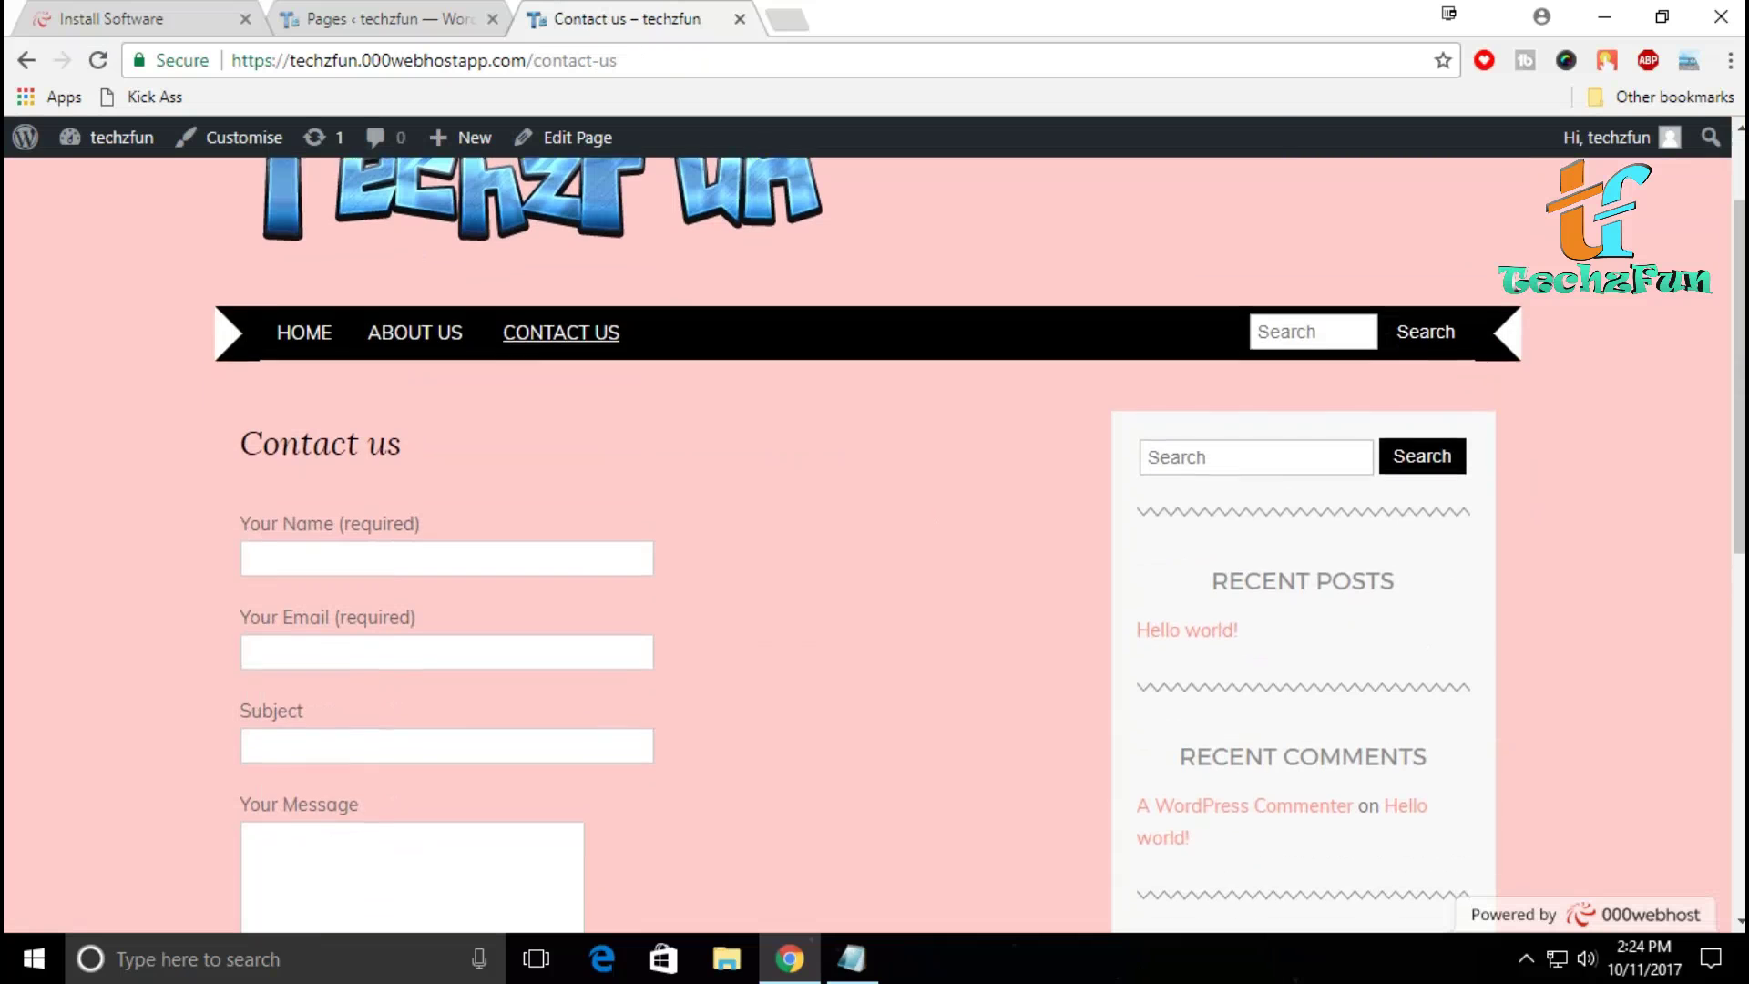
scroll(874, 537, up, 5)
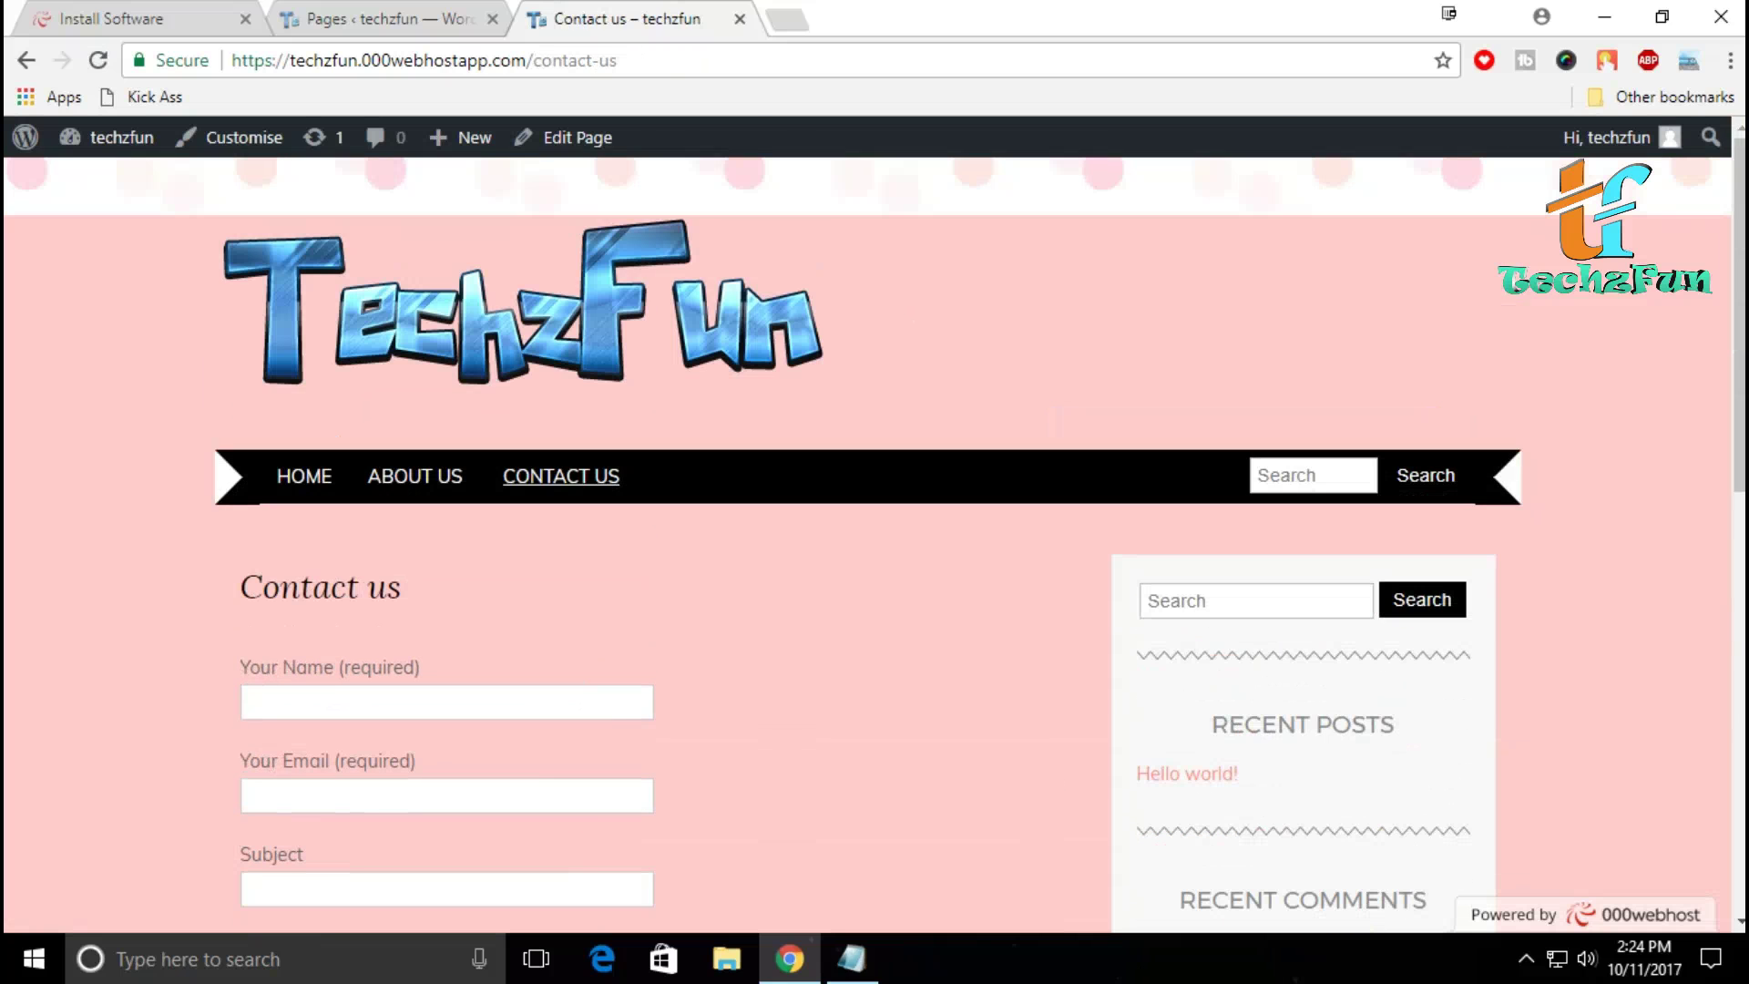
click(382, 19)
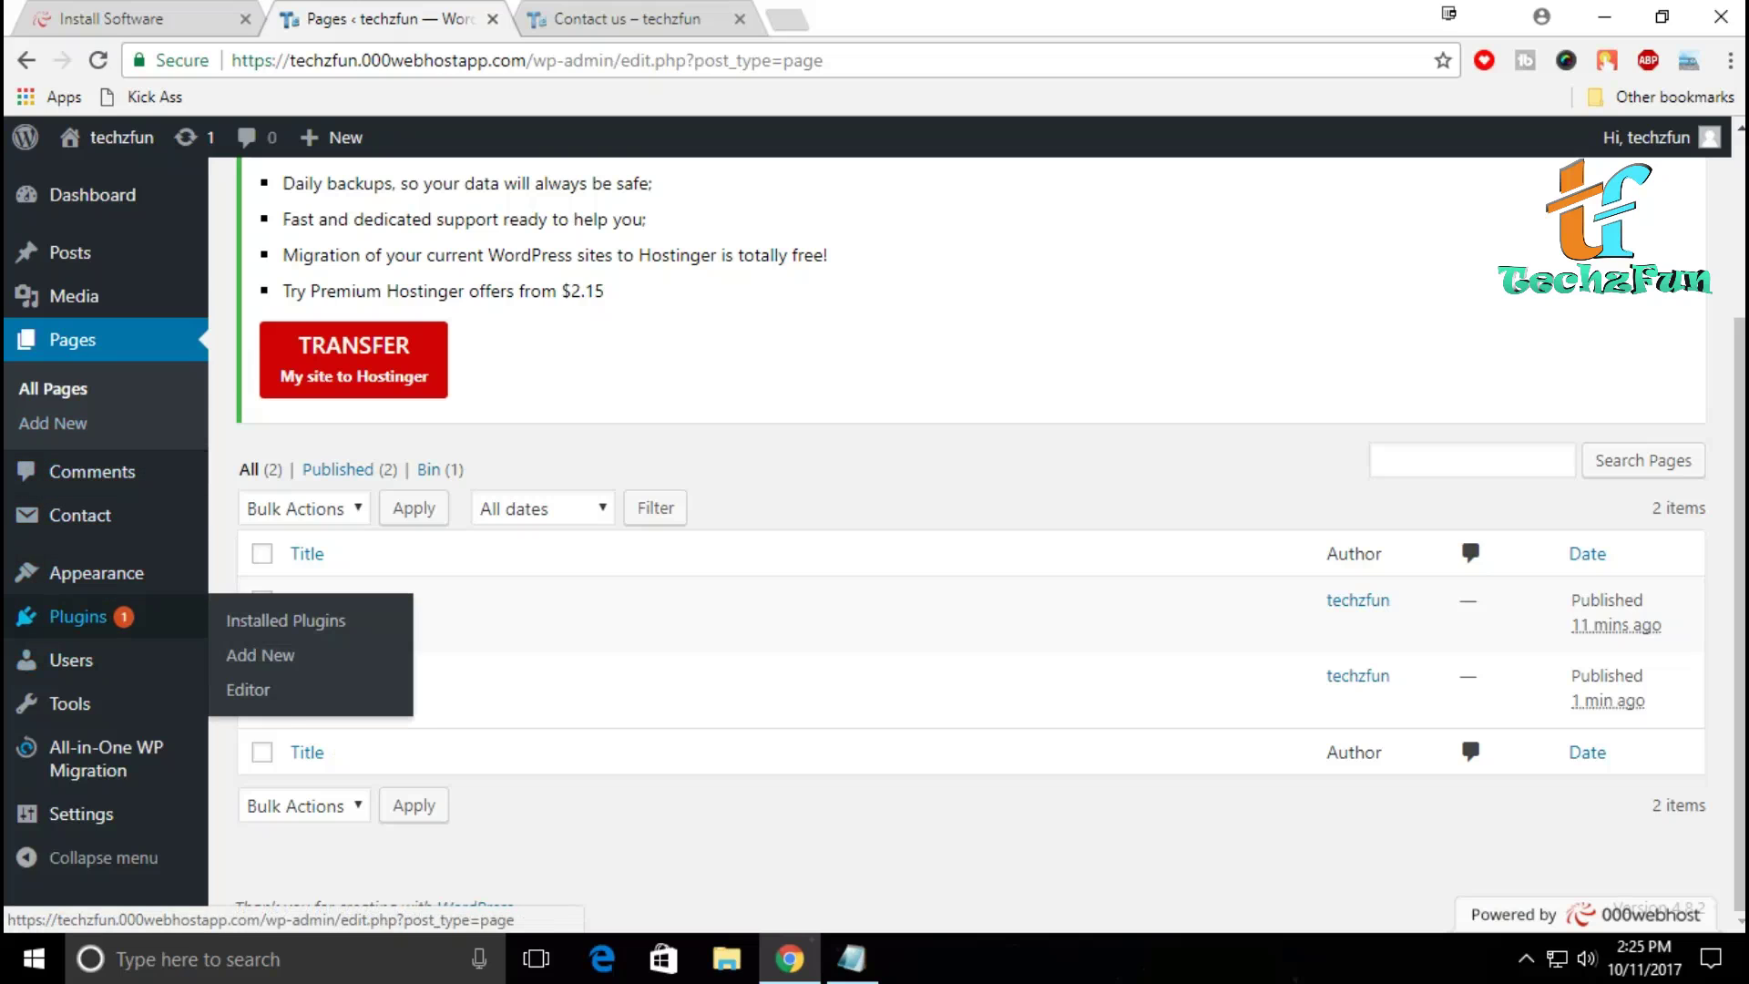
Step: Move the Hello world! post to the bin with the Bulk Actions menu
mouse_move(73, 252)
click(256, 256)
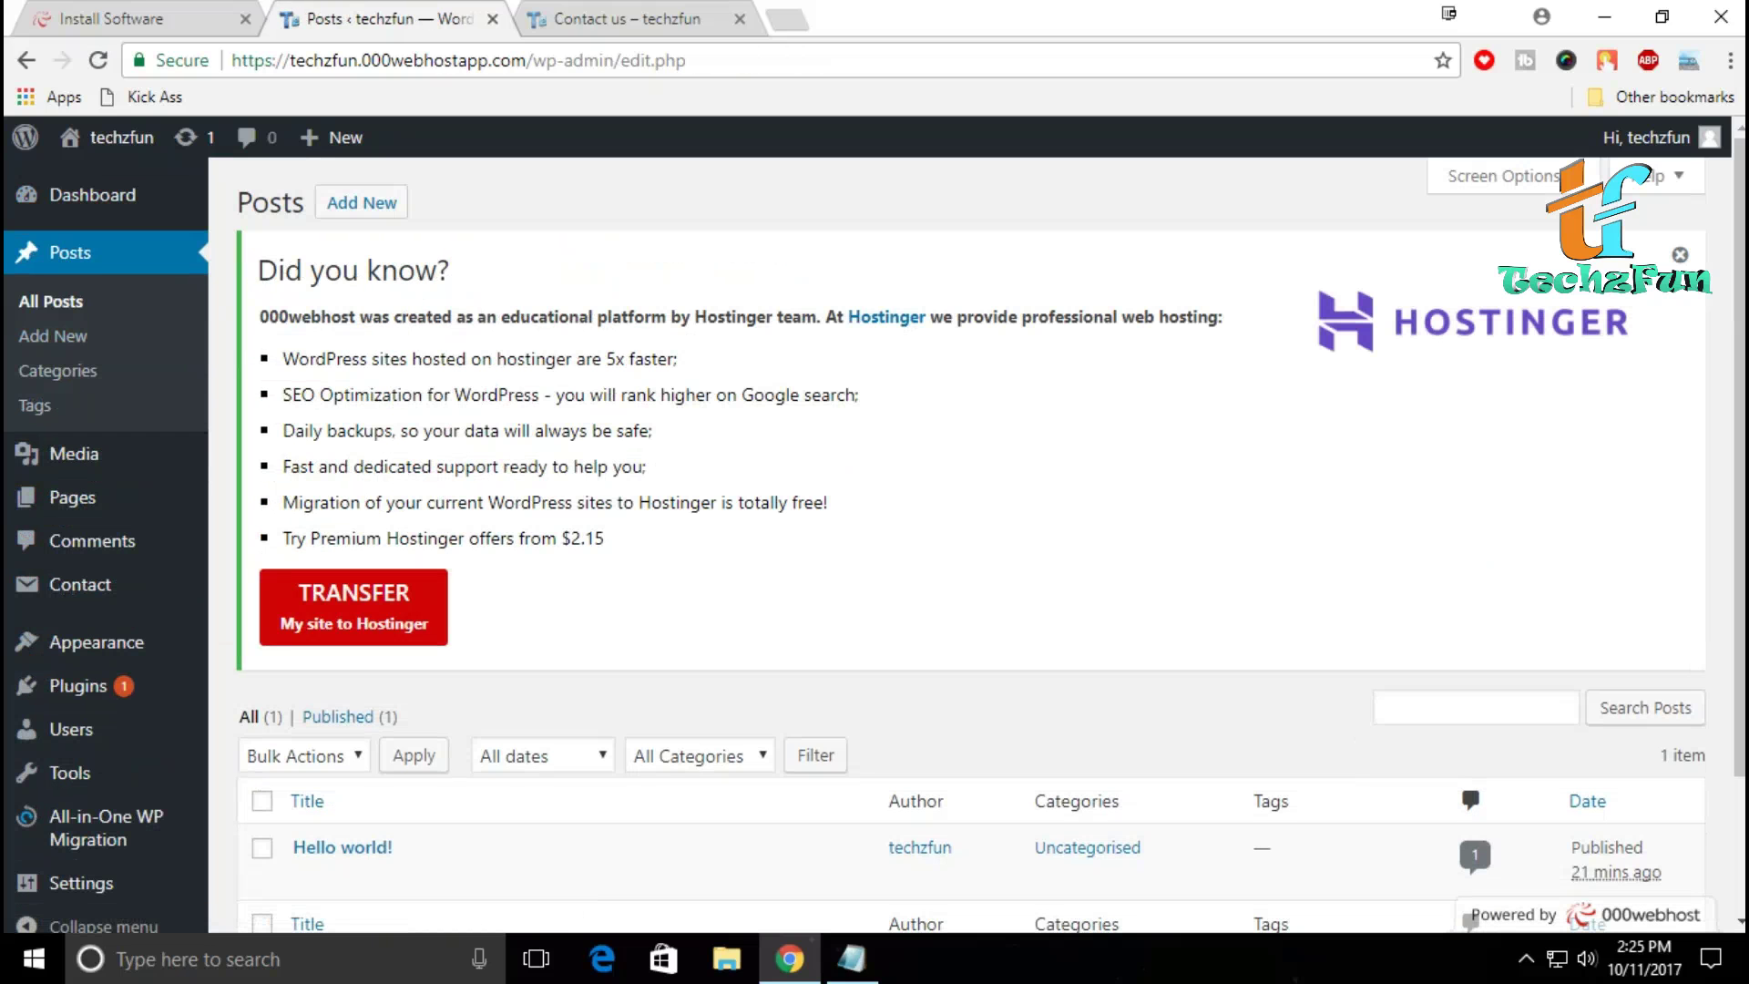
scroll(874, 546, down, 2)
click(263, 676)
click(303, 584)
click(294, 666)
click(414, 584)
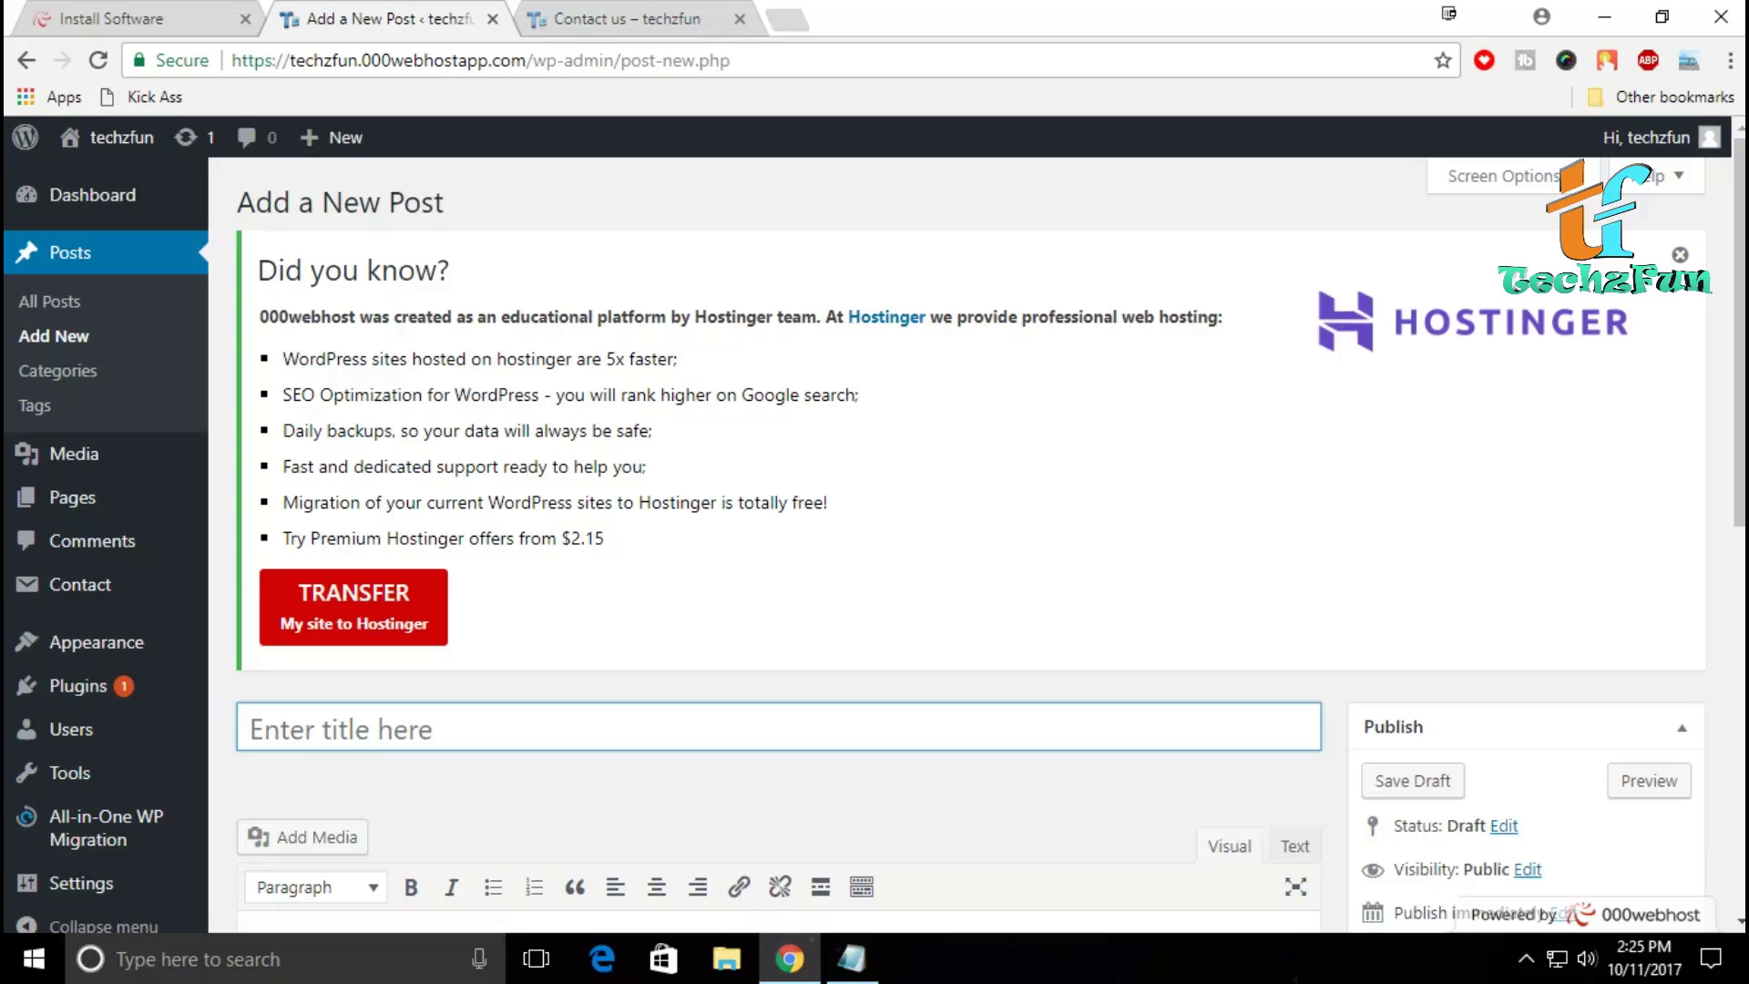
Step: Publish a post 'Introduction' reading 'Hello...' and 'This is my first post on this site'
key(shift)
text(Introd)
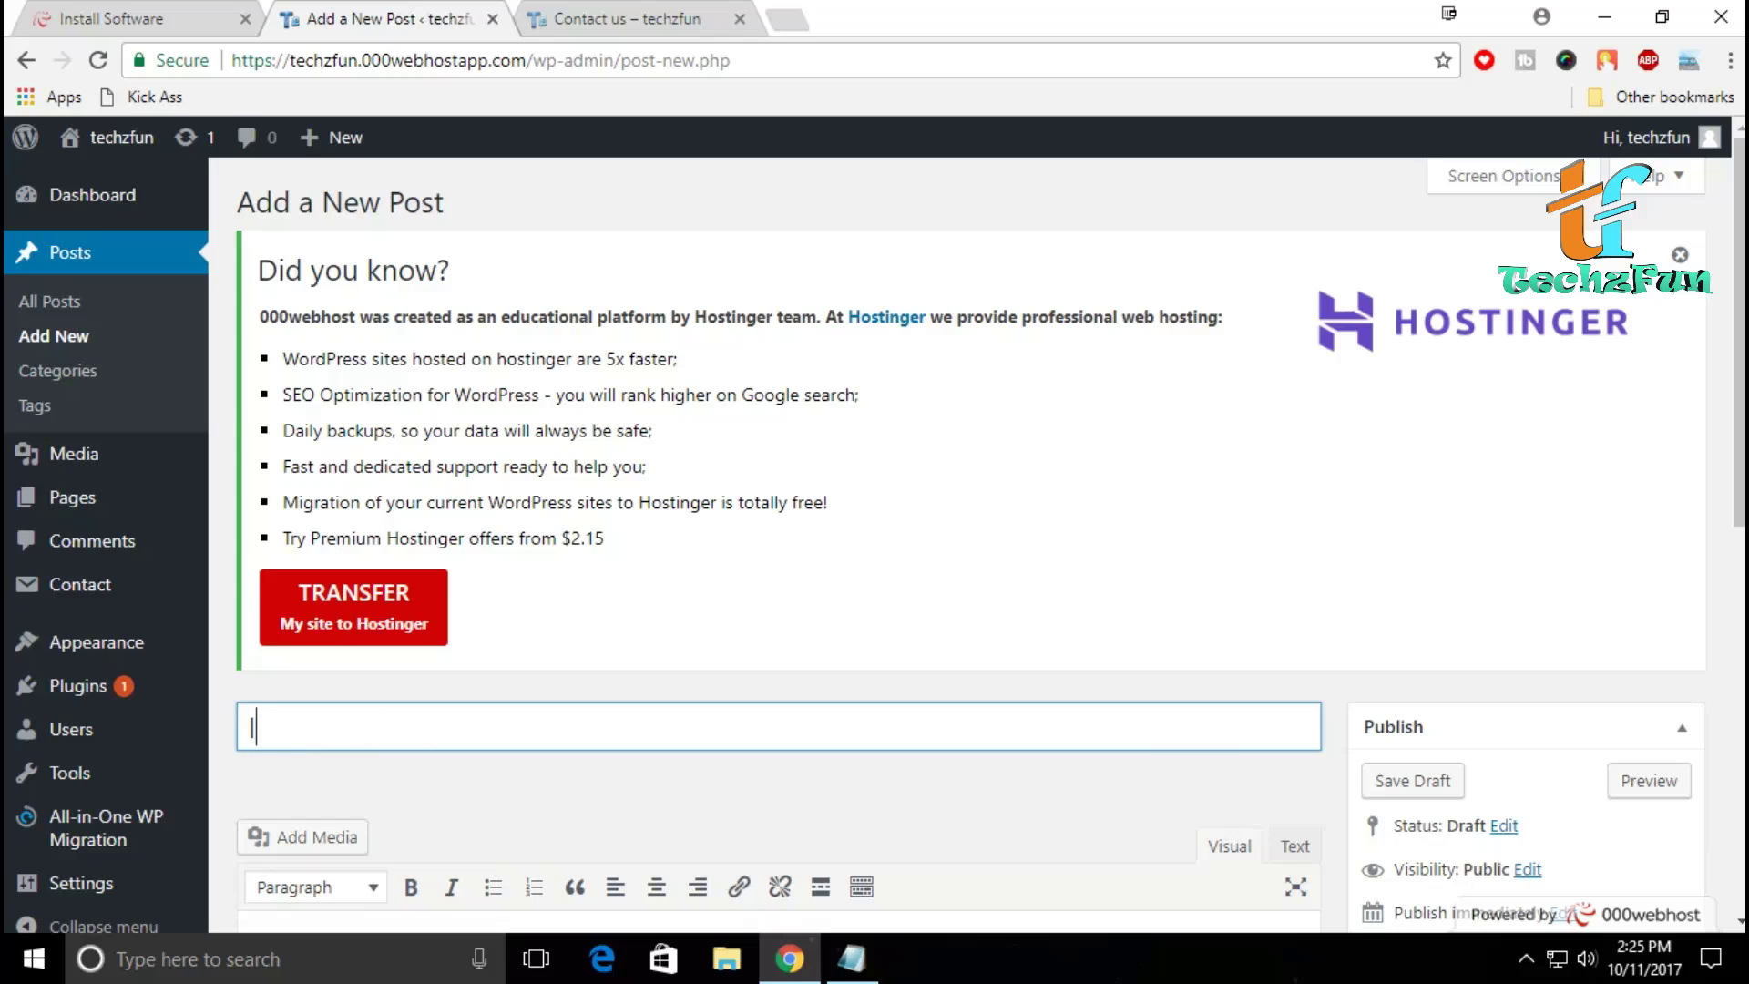
text(uction)
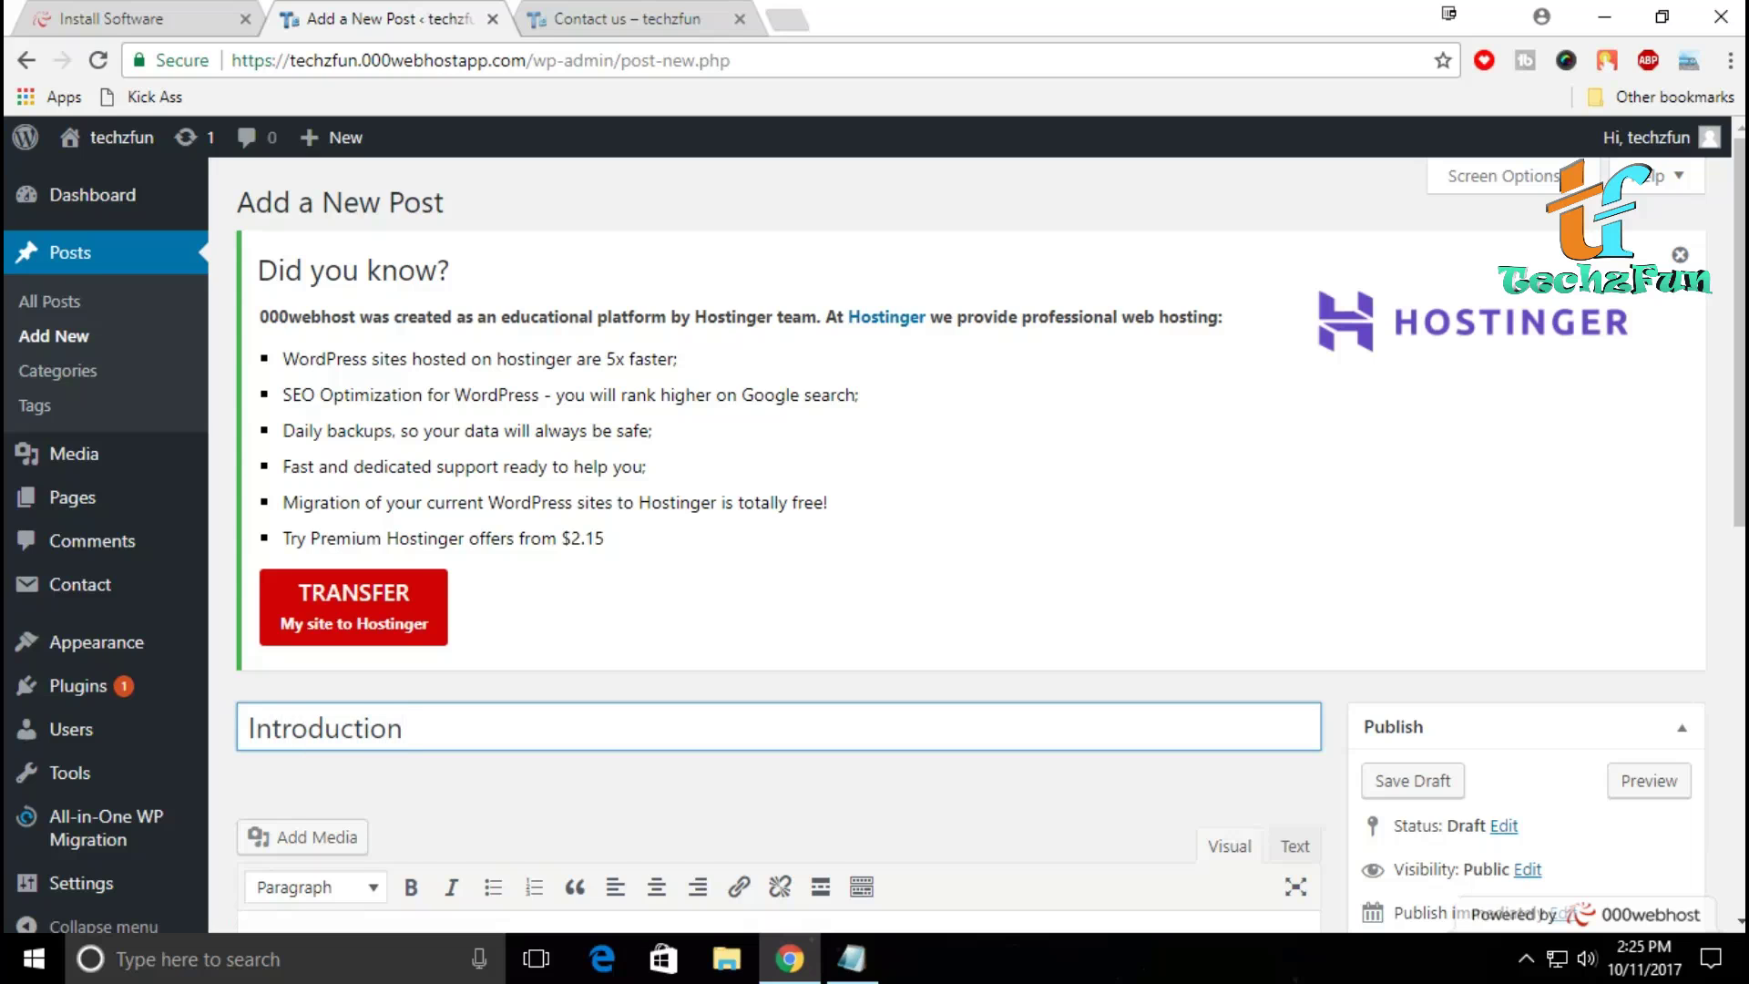
scroll(875, 536, down, 3)
click(252, 704)
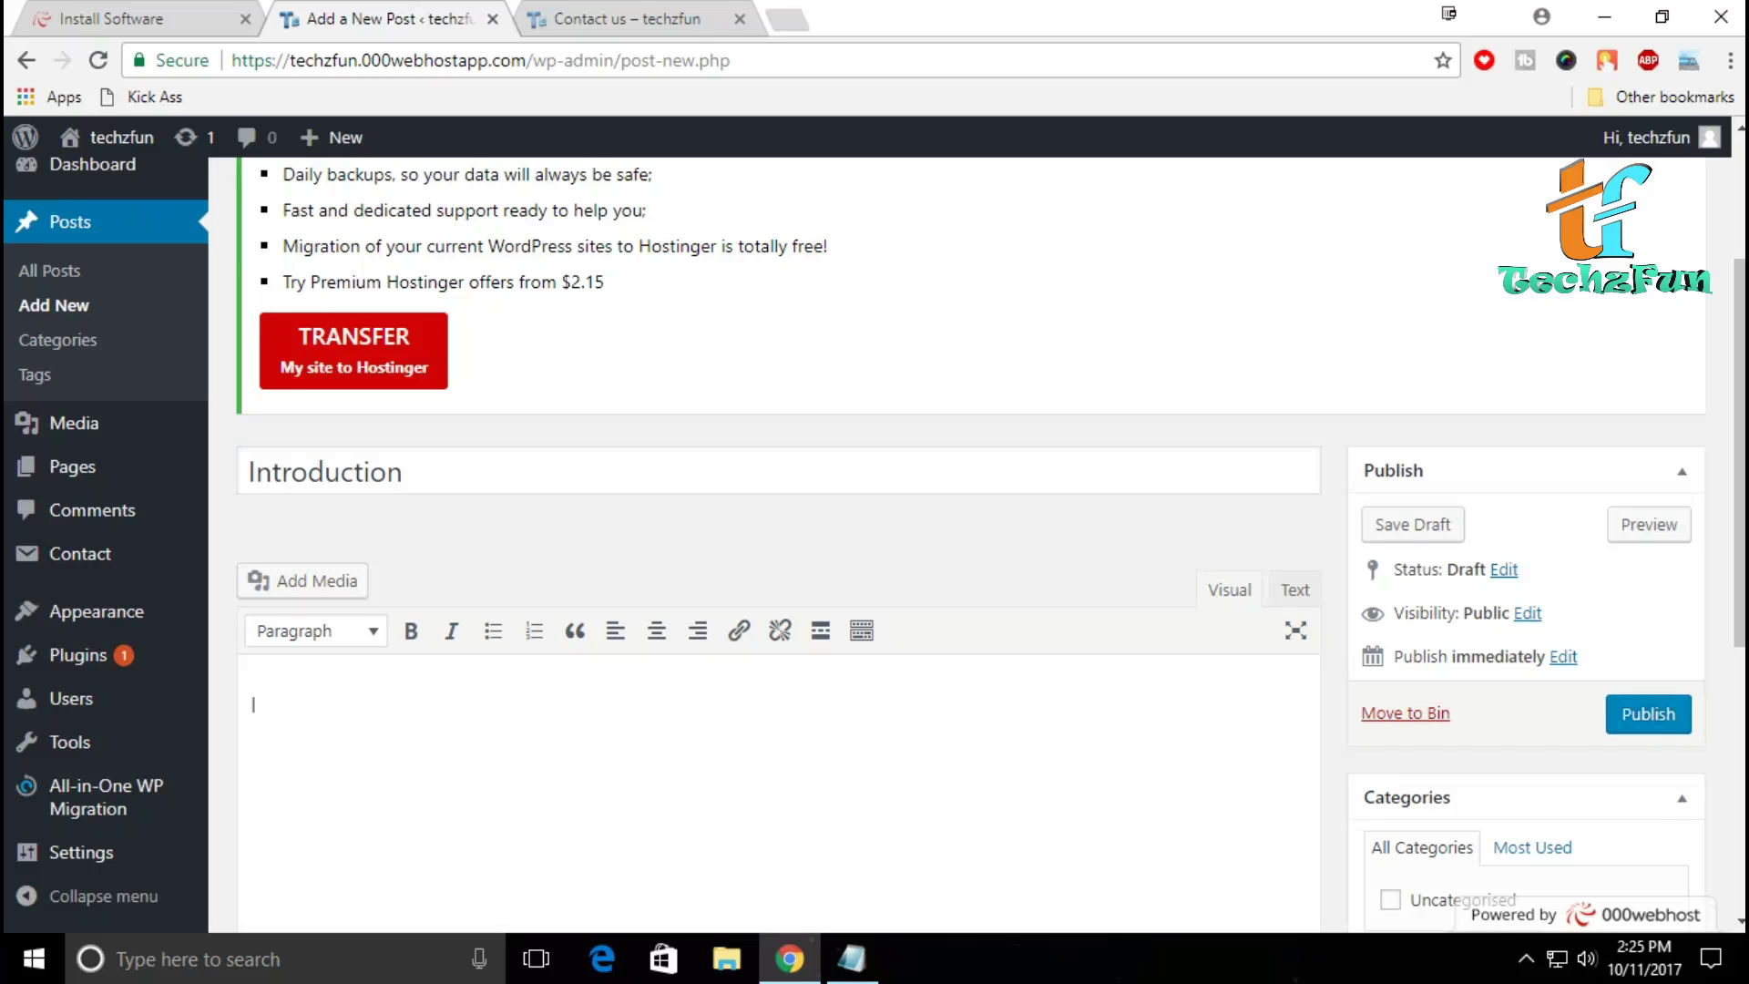
text(He)
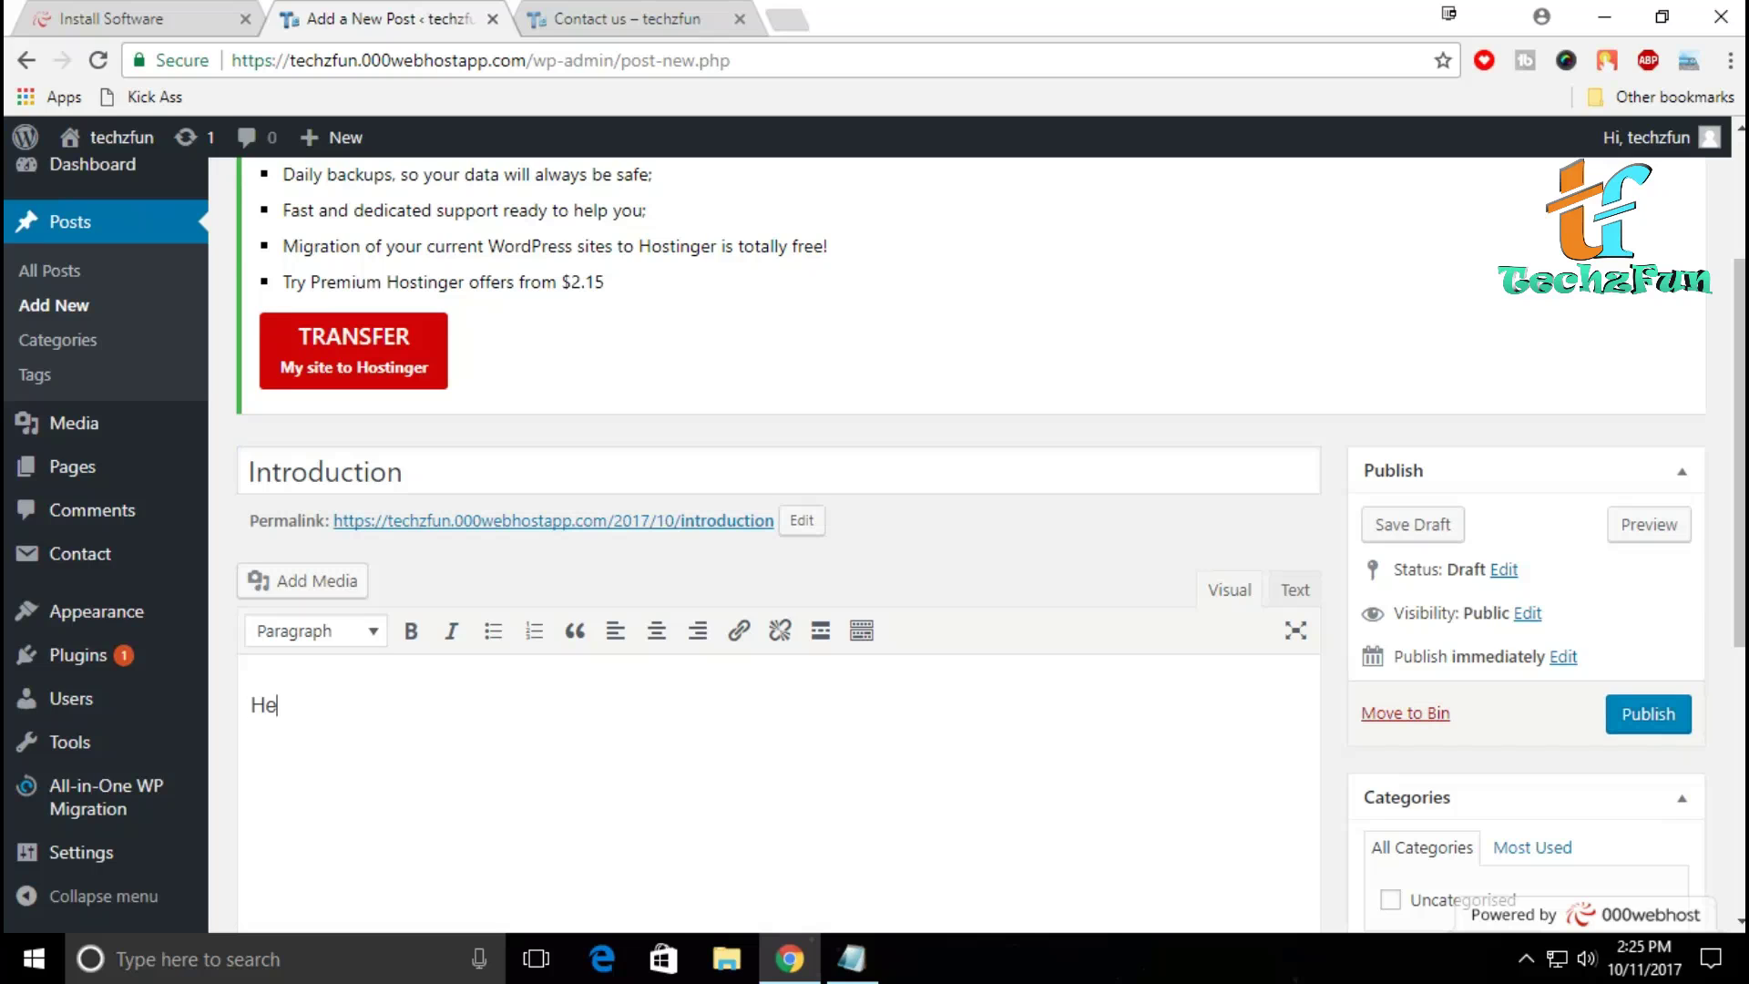
text(llo...)
key(Return)
text(This is my first pos)
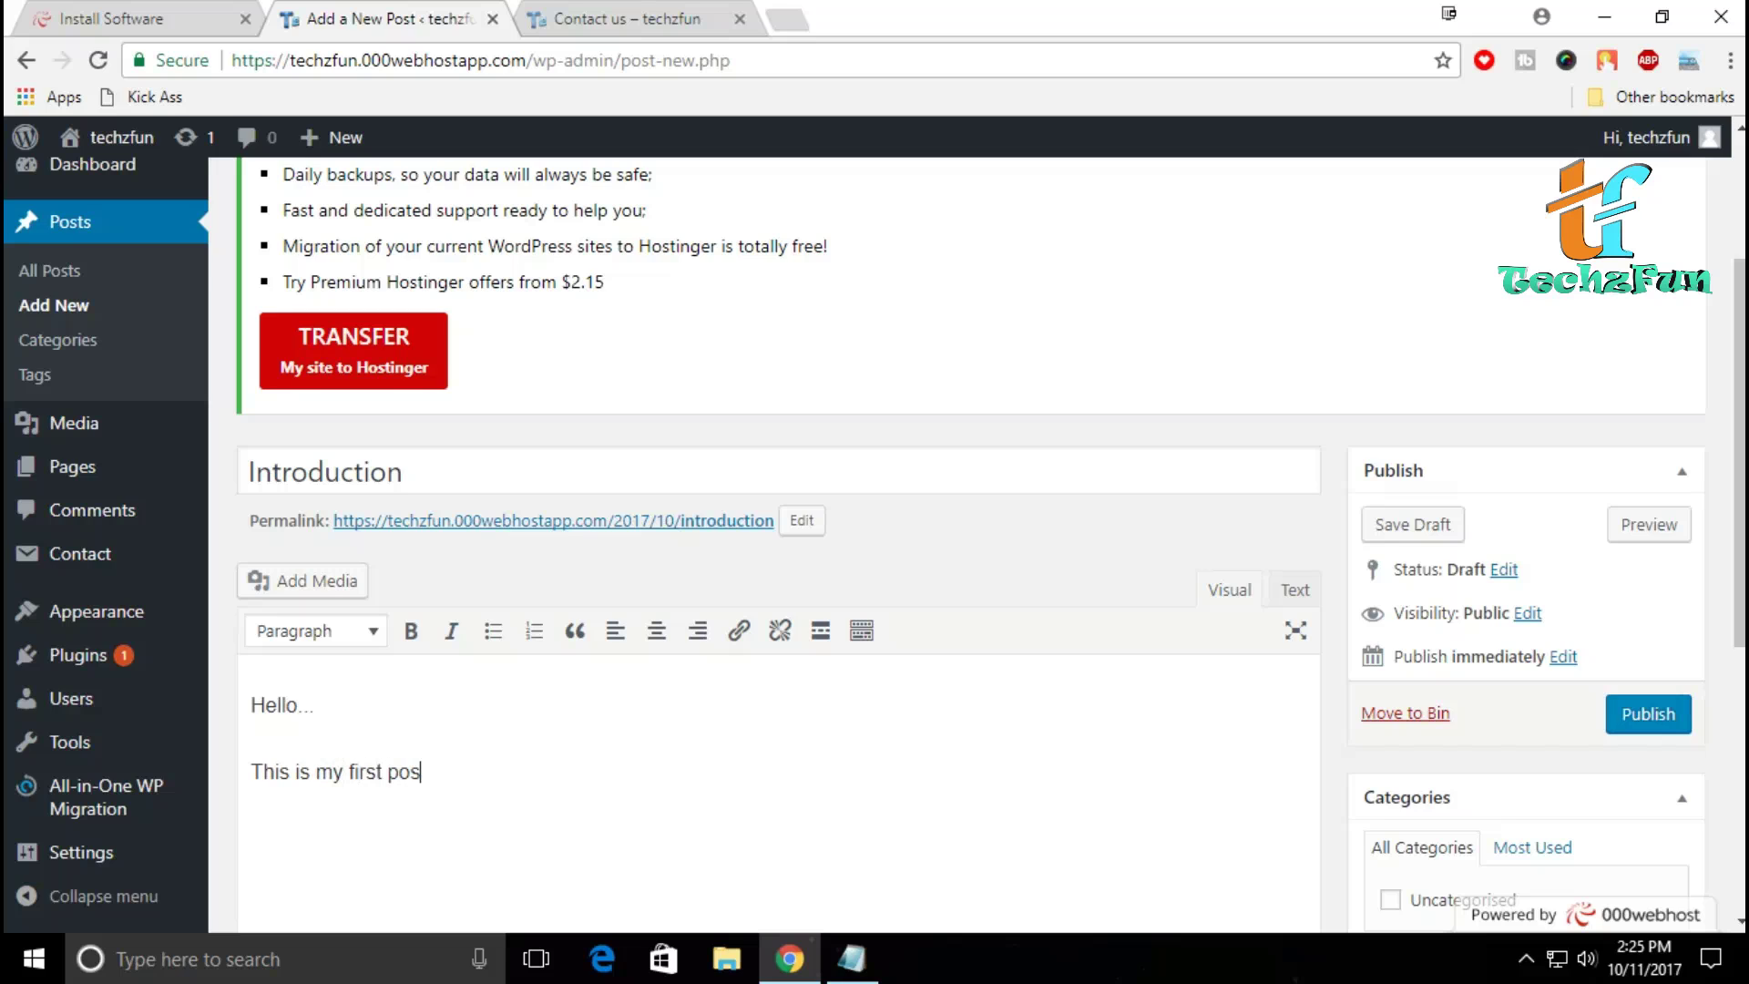
text(t on this site)
scroll(990, 539, down, 3)
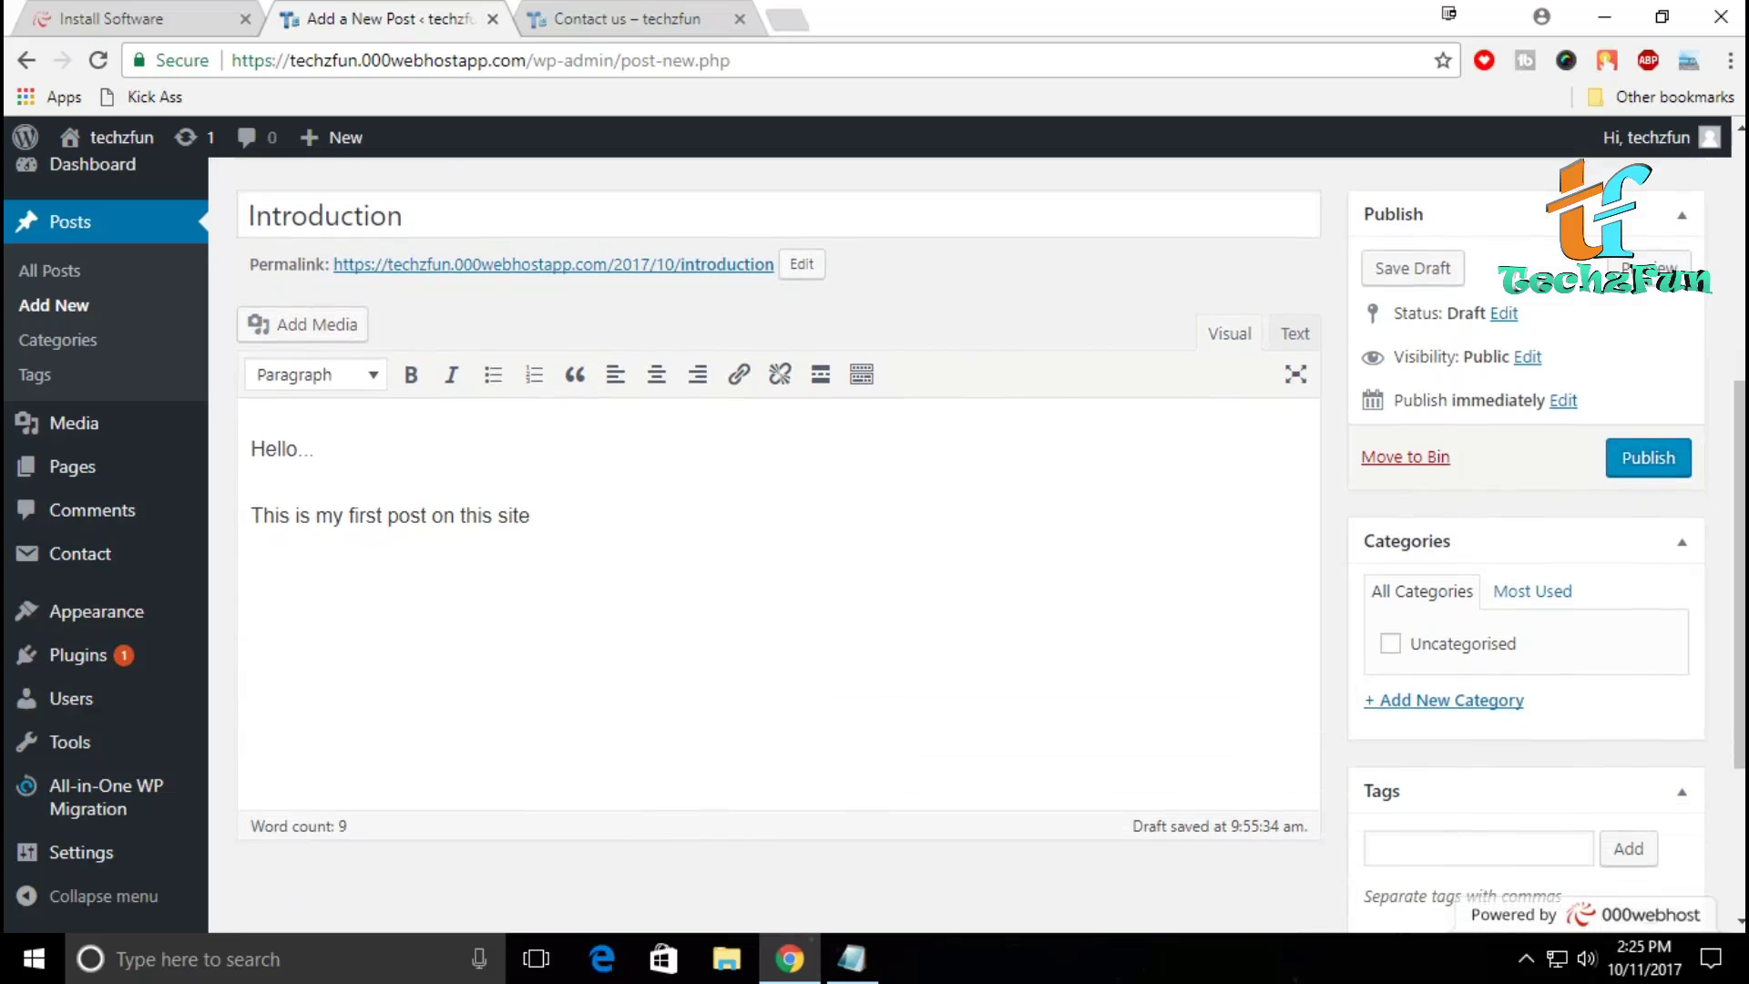
click(1648, 457)
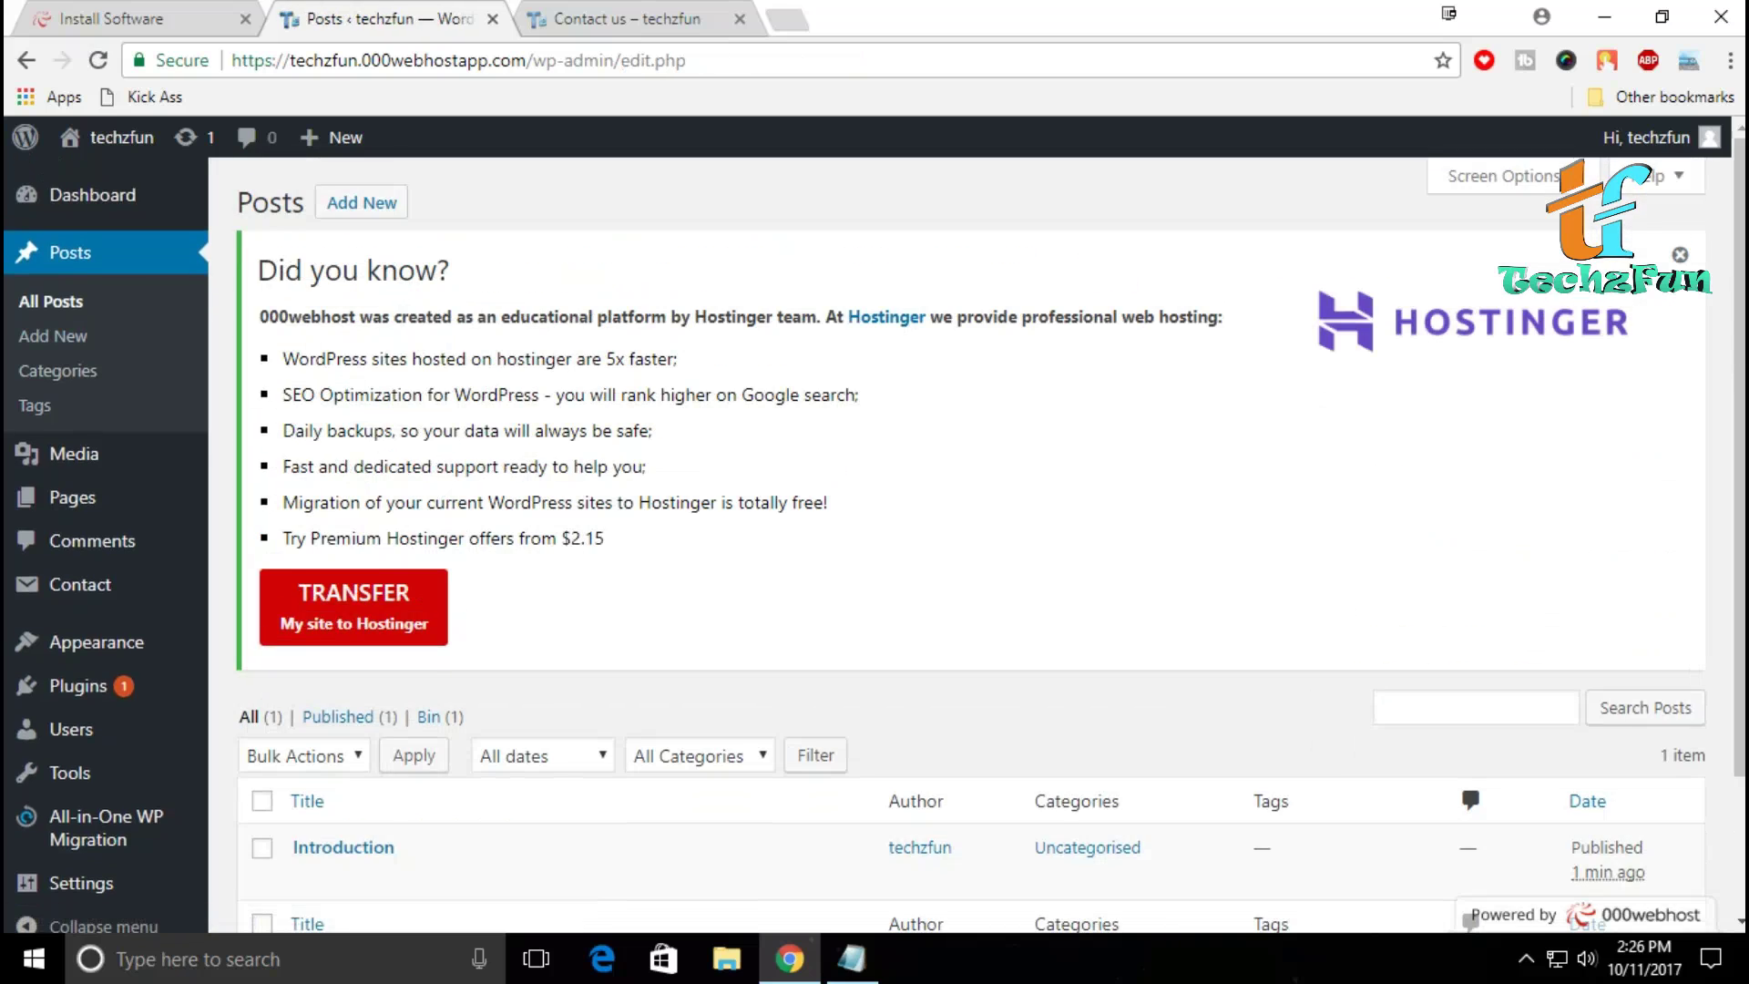
scroll(911, 546, down, 2)
Step: Reload the live site, read the Introduction post, then return to the Posts admin tab
click(629, 18)
key(F5)
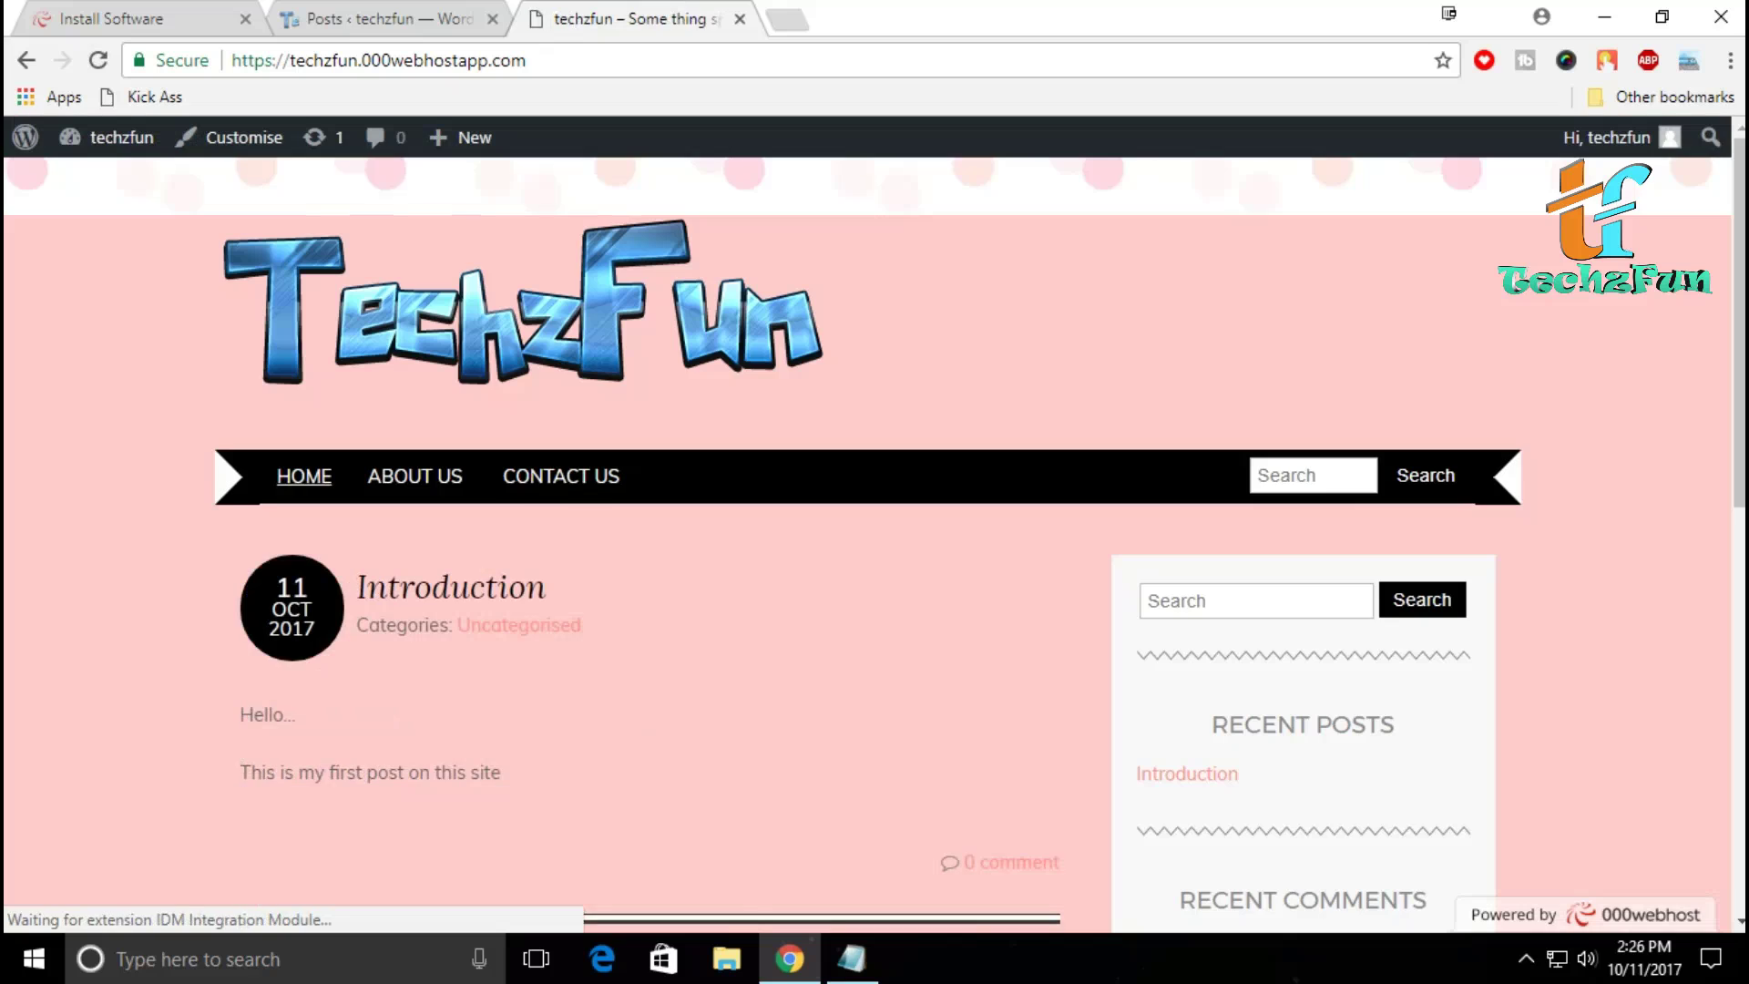
scroll(514, 368, down, 3)
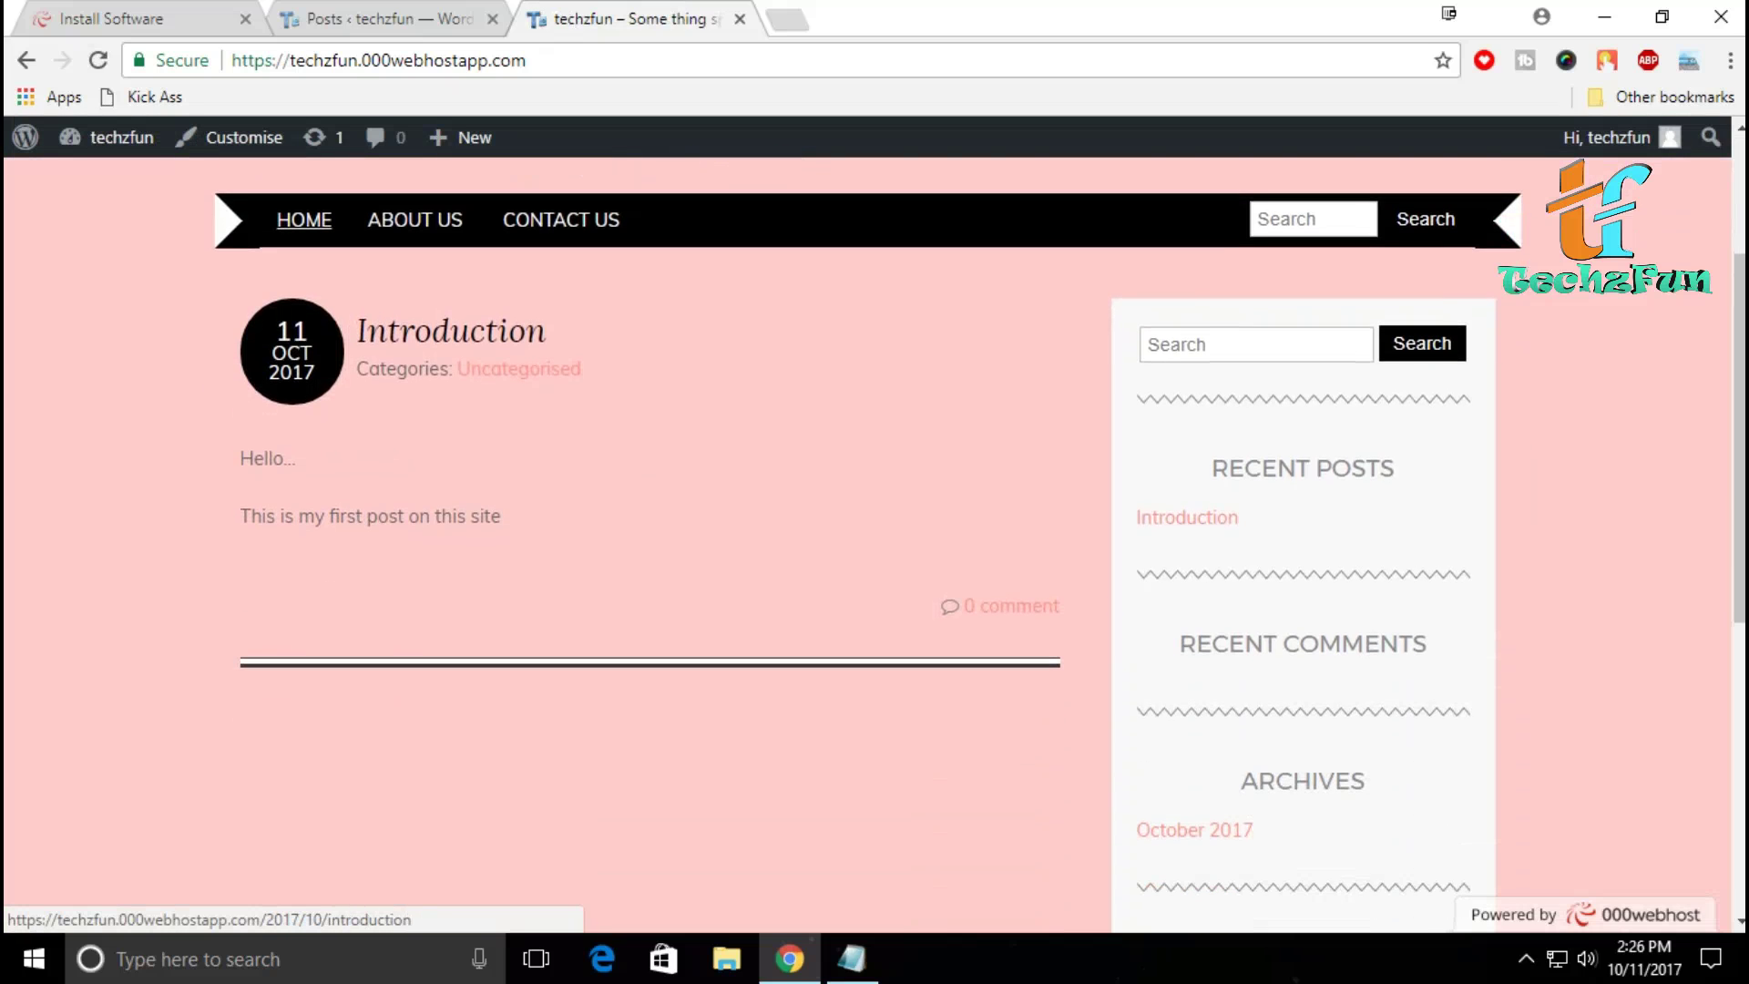
click(510, 331)
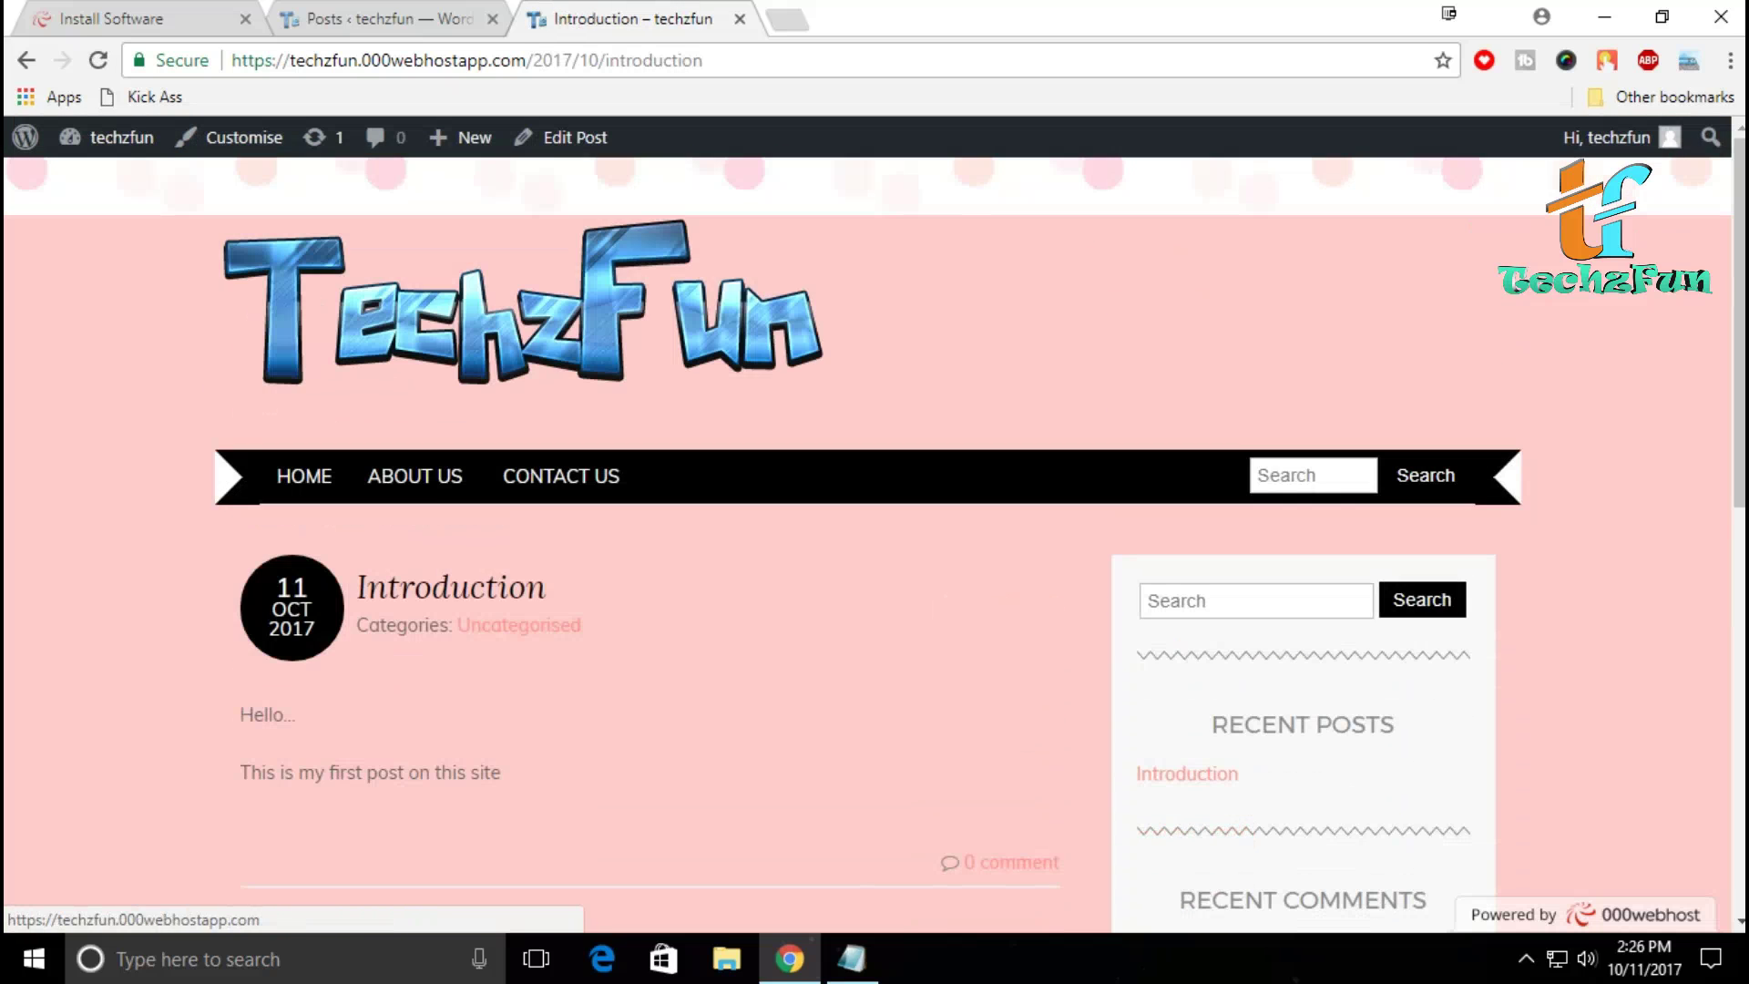
scroll(510, 455, down, 5)
scroll(650, 547, up, 4)
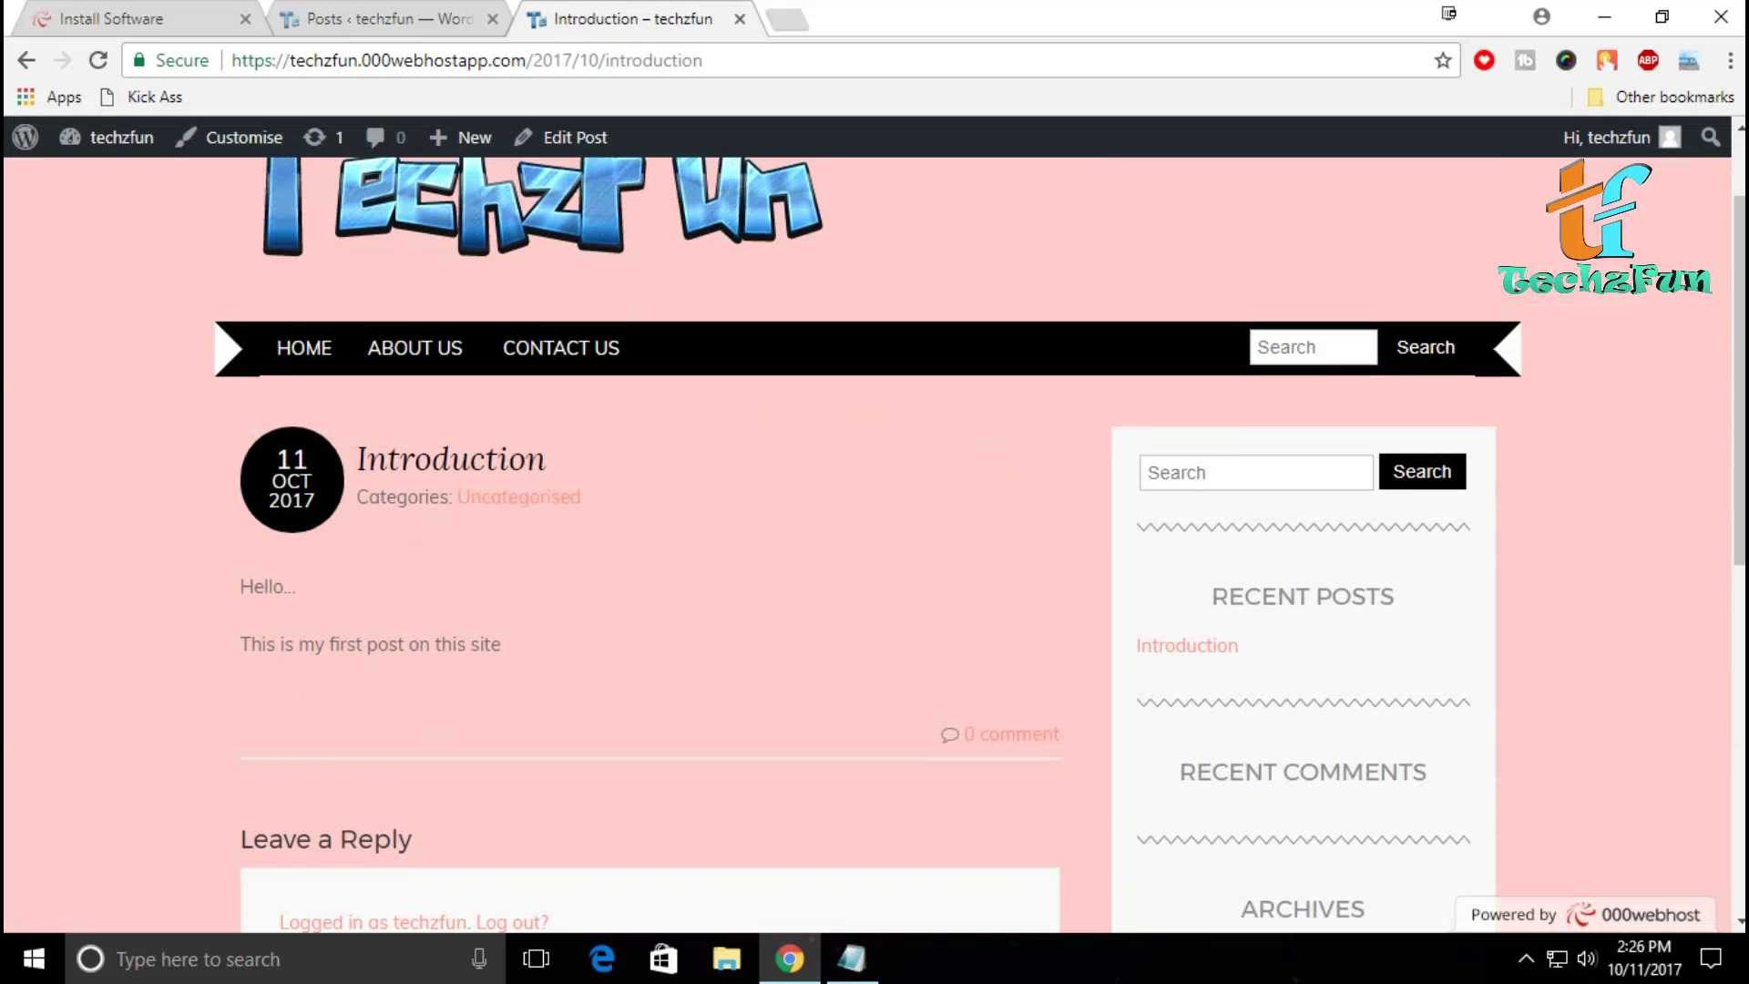
scroll(980, 564, down, 3)
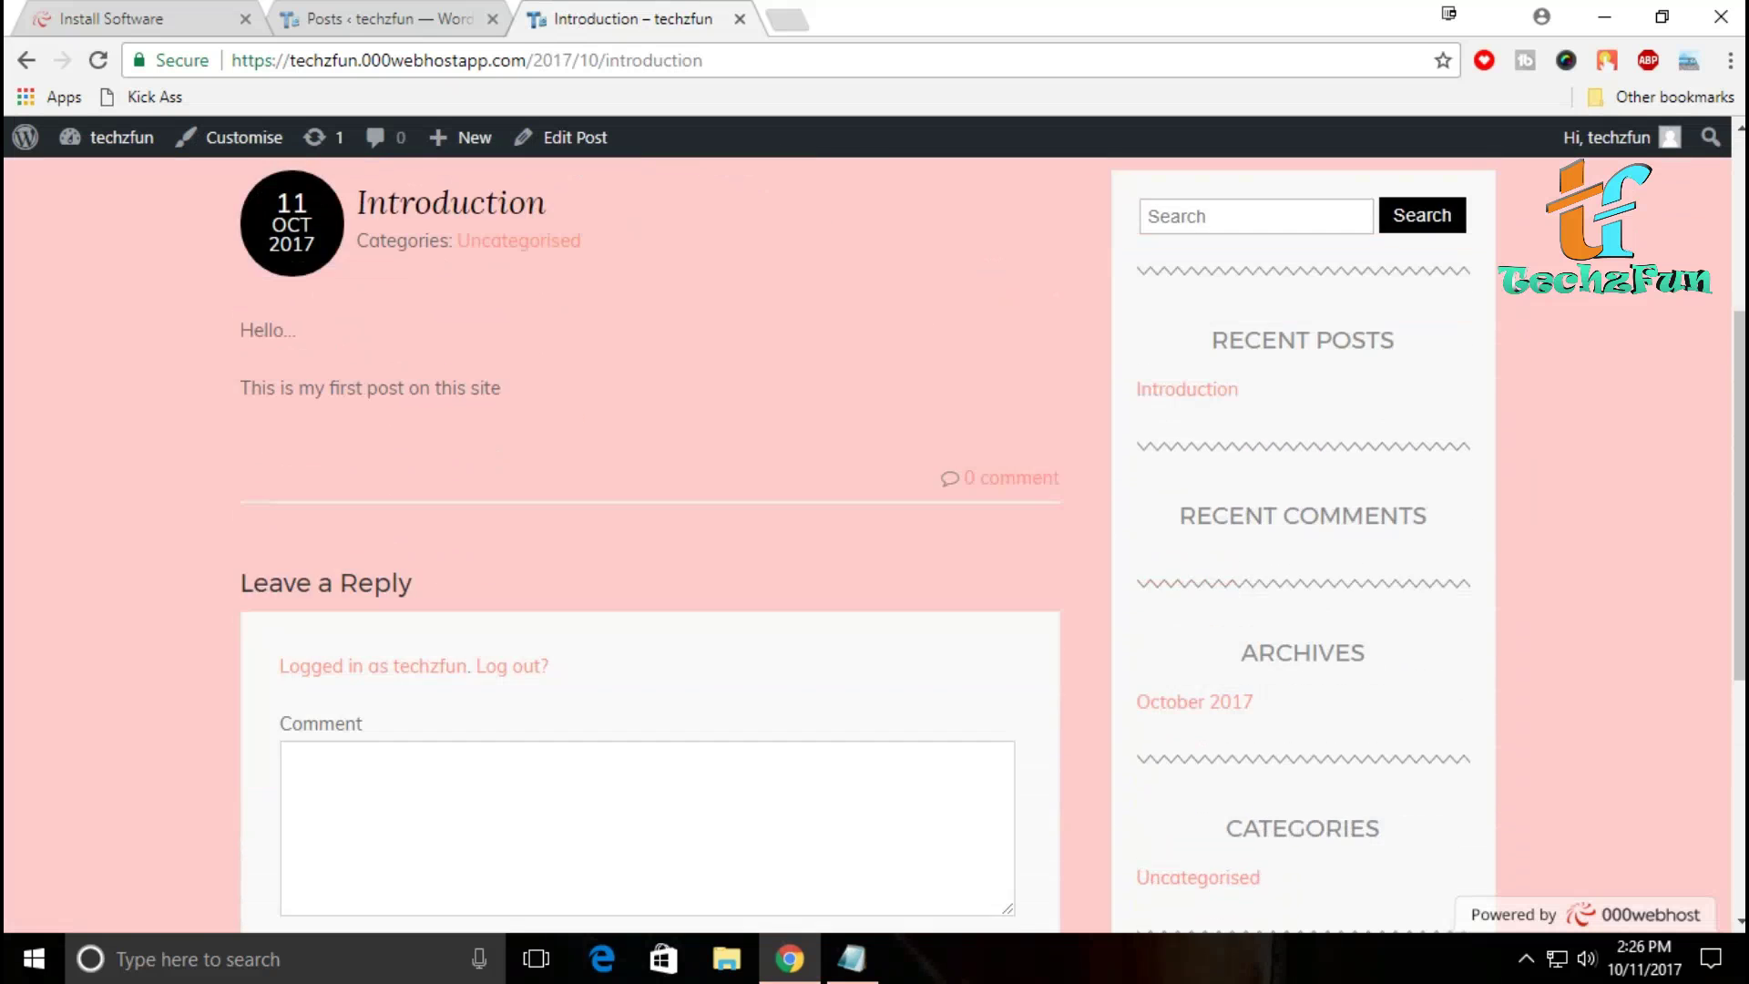
scroll(637, 547, down, 5)
scroll(638, 547, up, 10)
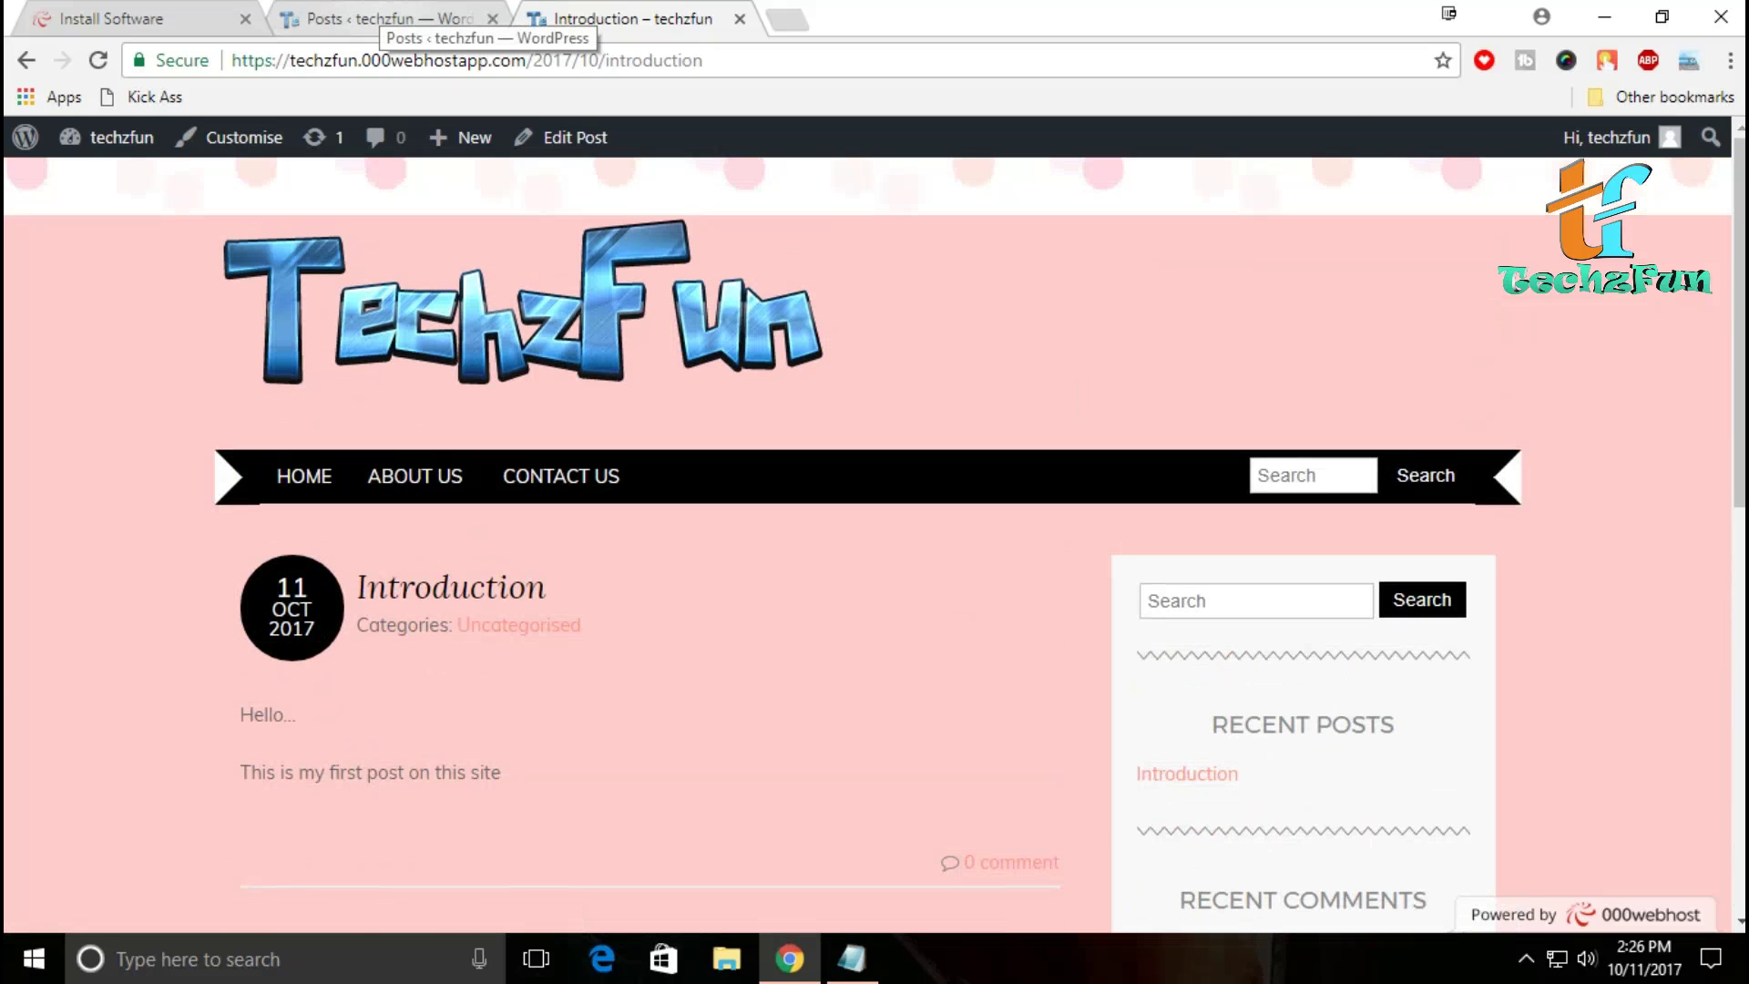
click(383, 18)
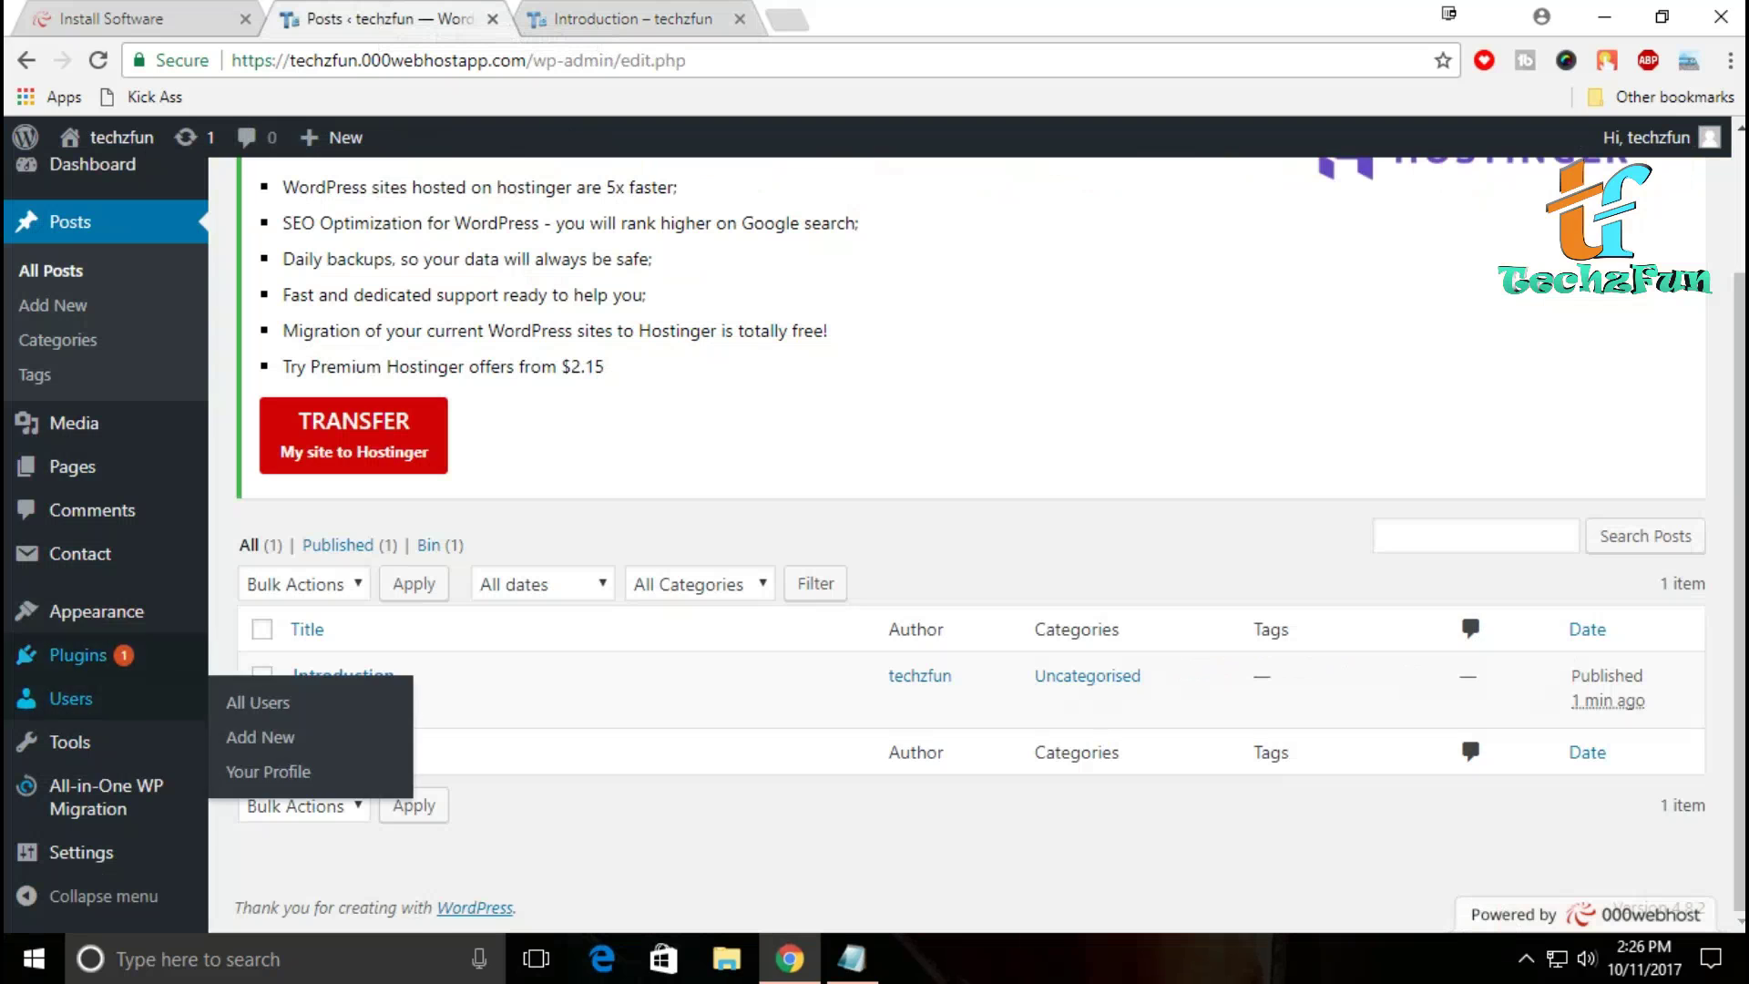
Step: Review the four installed themes with Adelle active, then go to the Widgets page
click(95, 612)
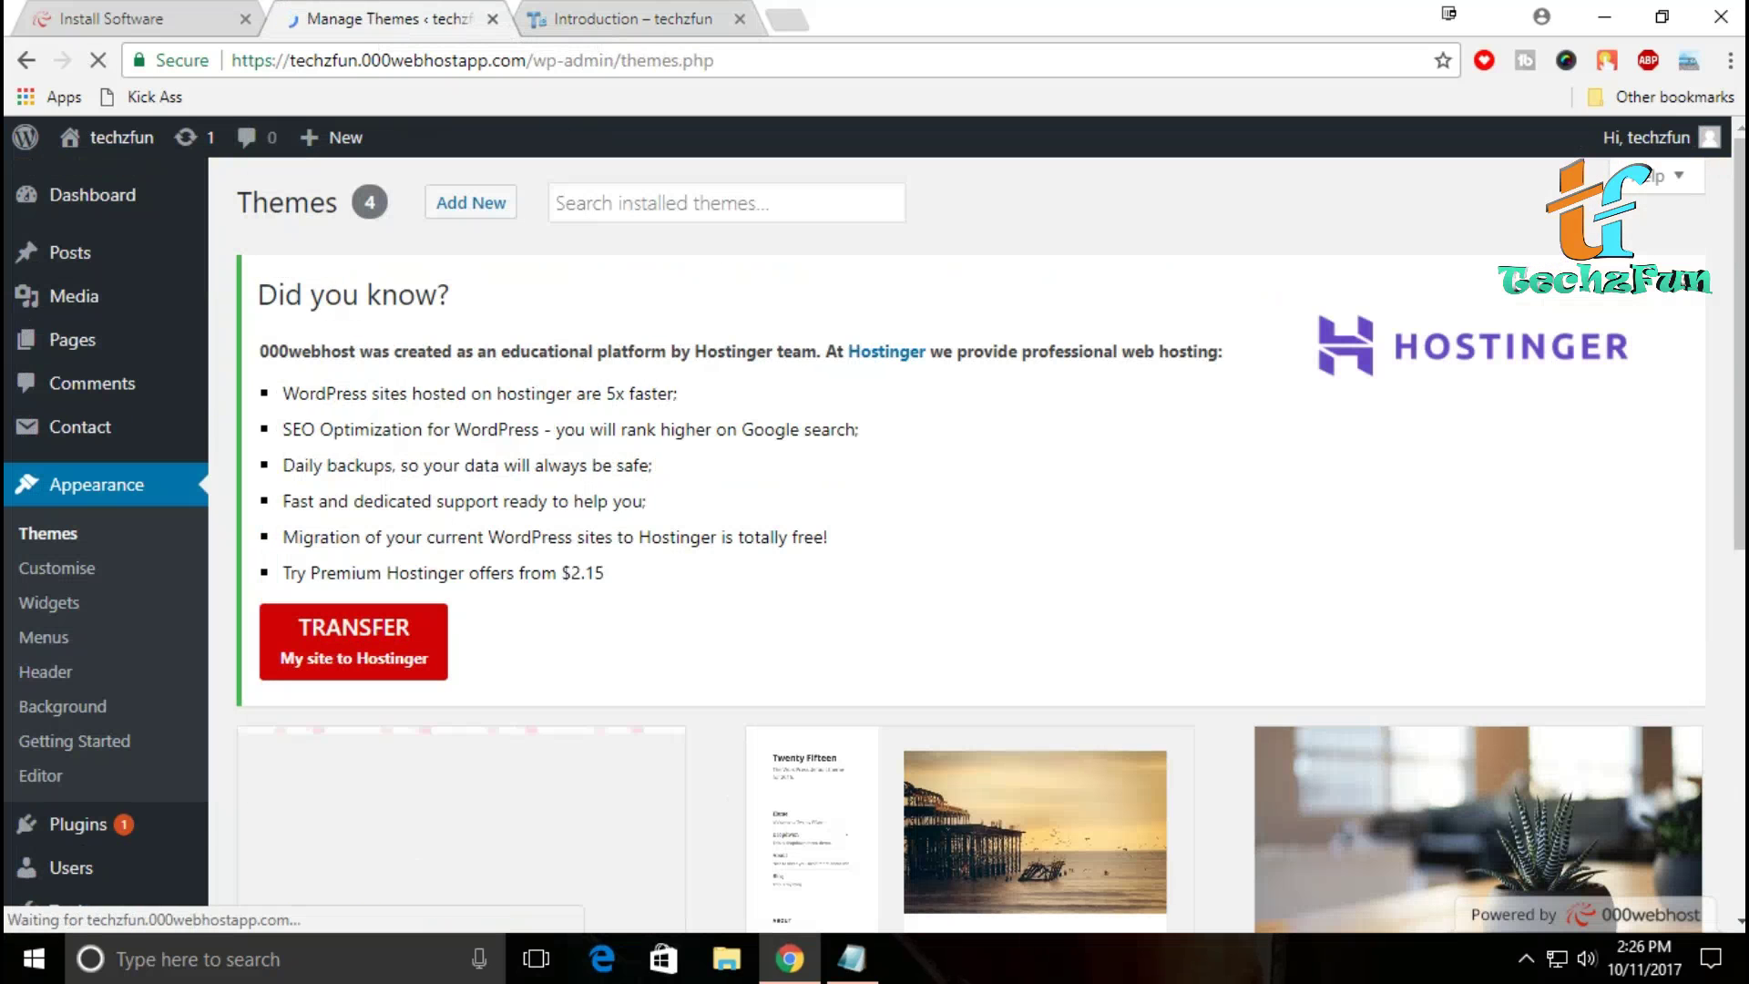
scroll(970, 546, down, 5)
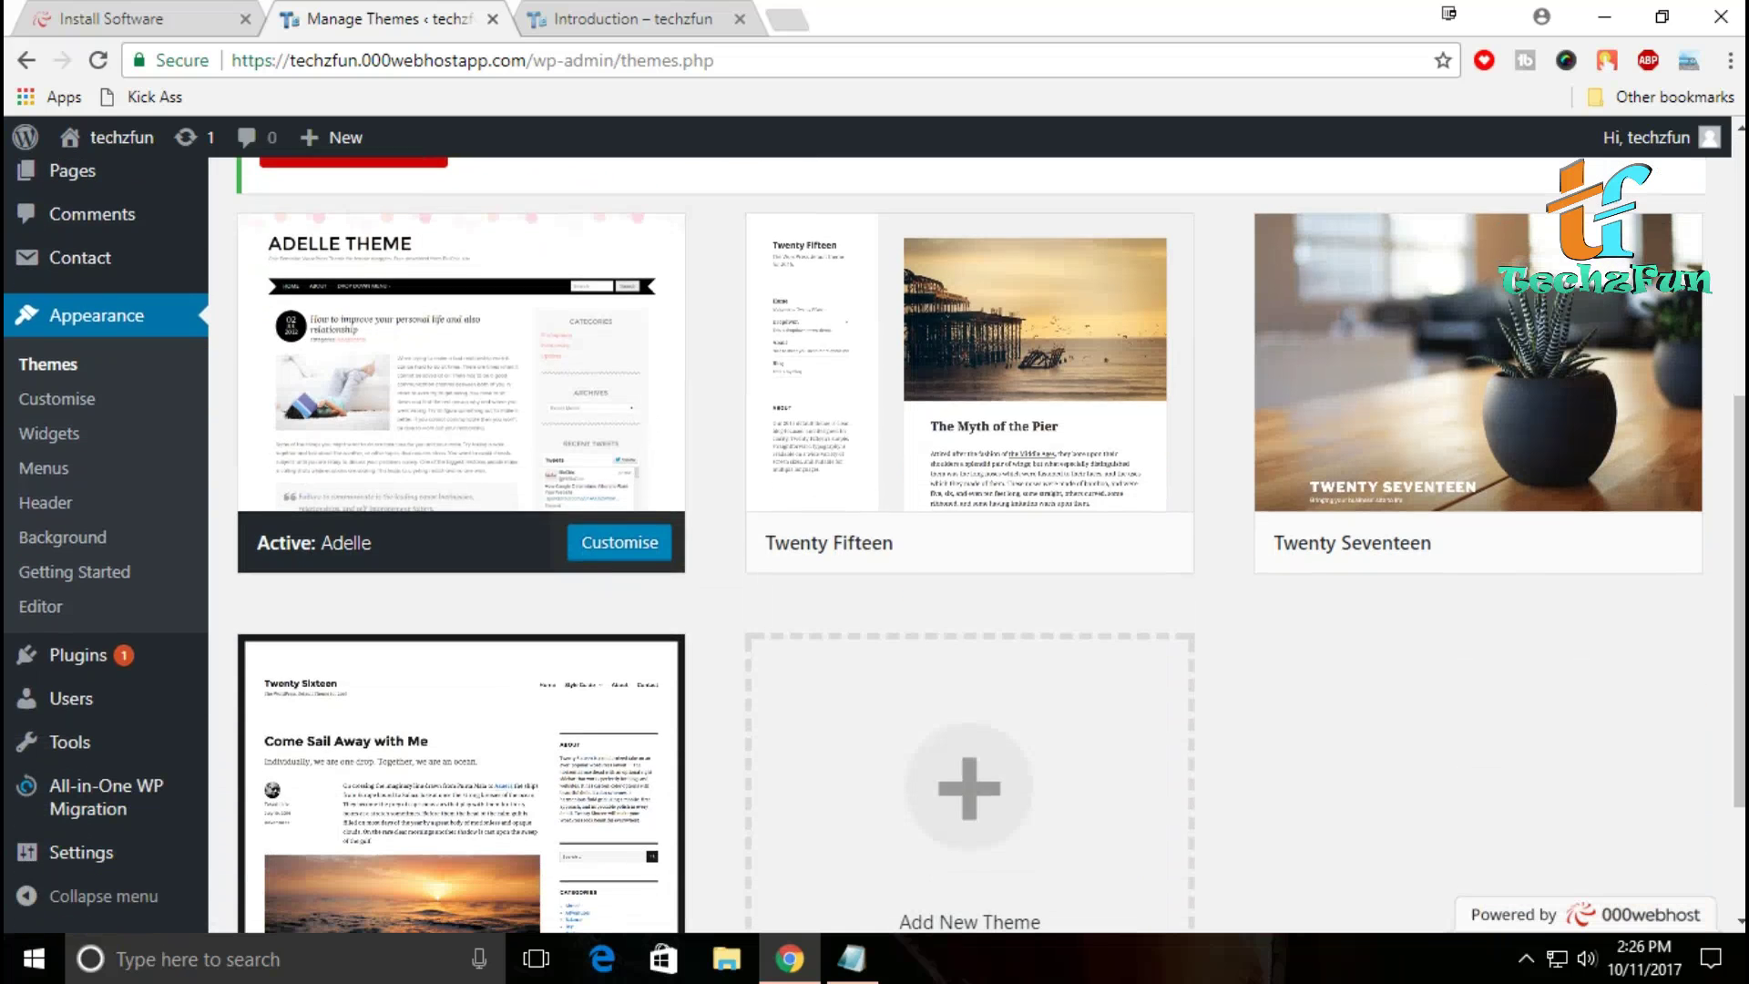
scroll(875, 546, up, 5)
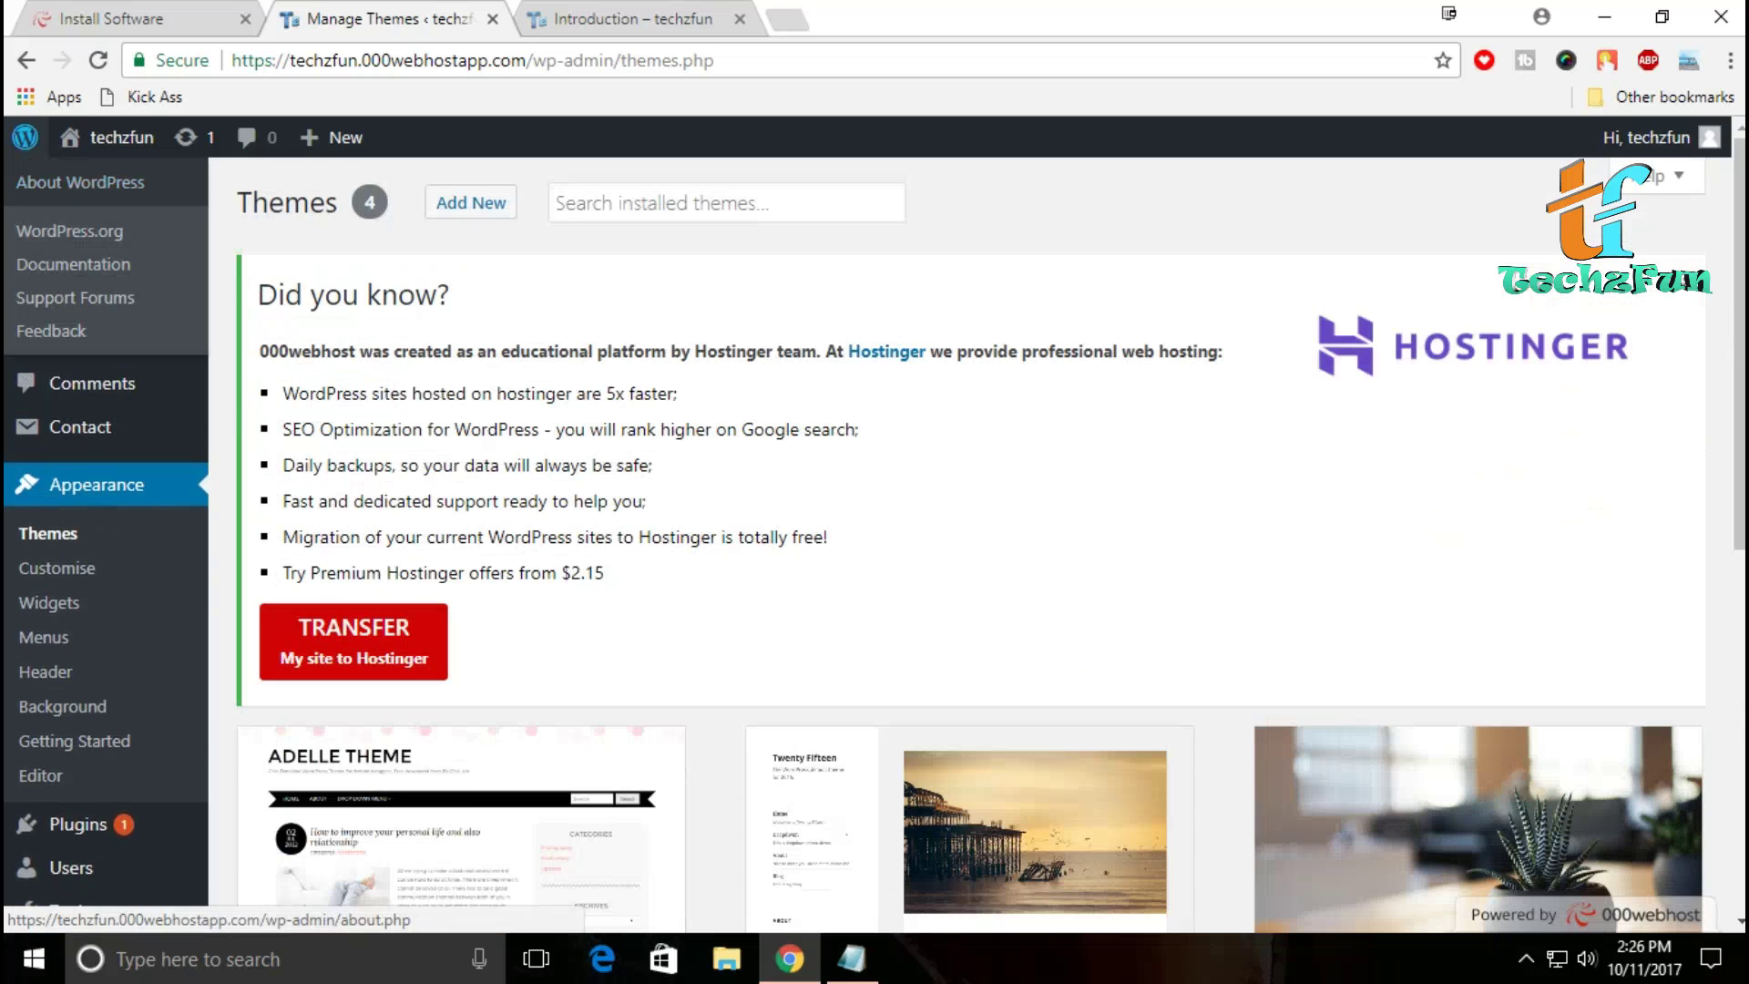
click(49, 602)
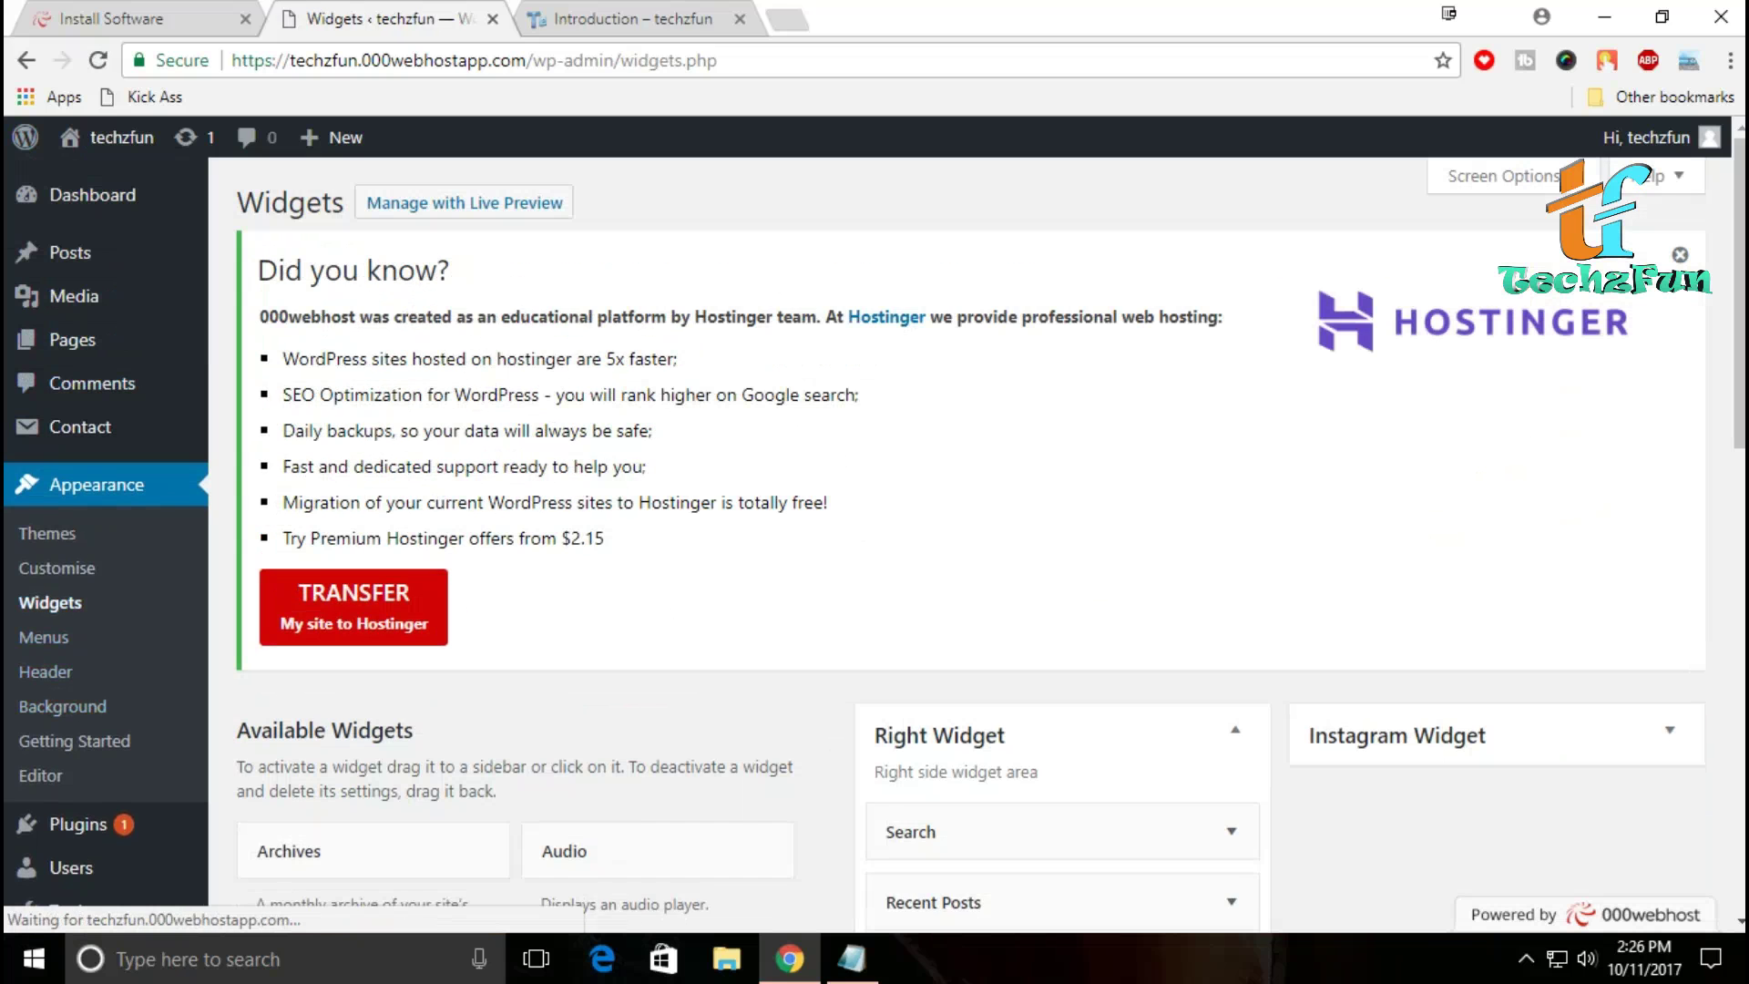
Step: Compare the Right Widget area's Search and Recent Posts with the live post's sidebar
scroll(970, 547, down, 5)
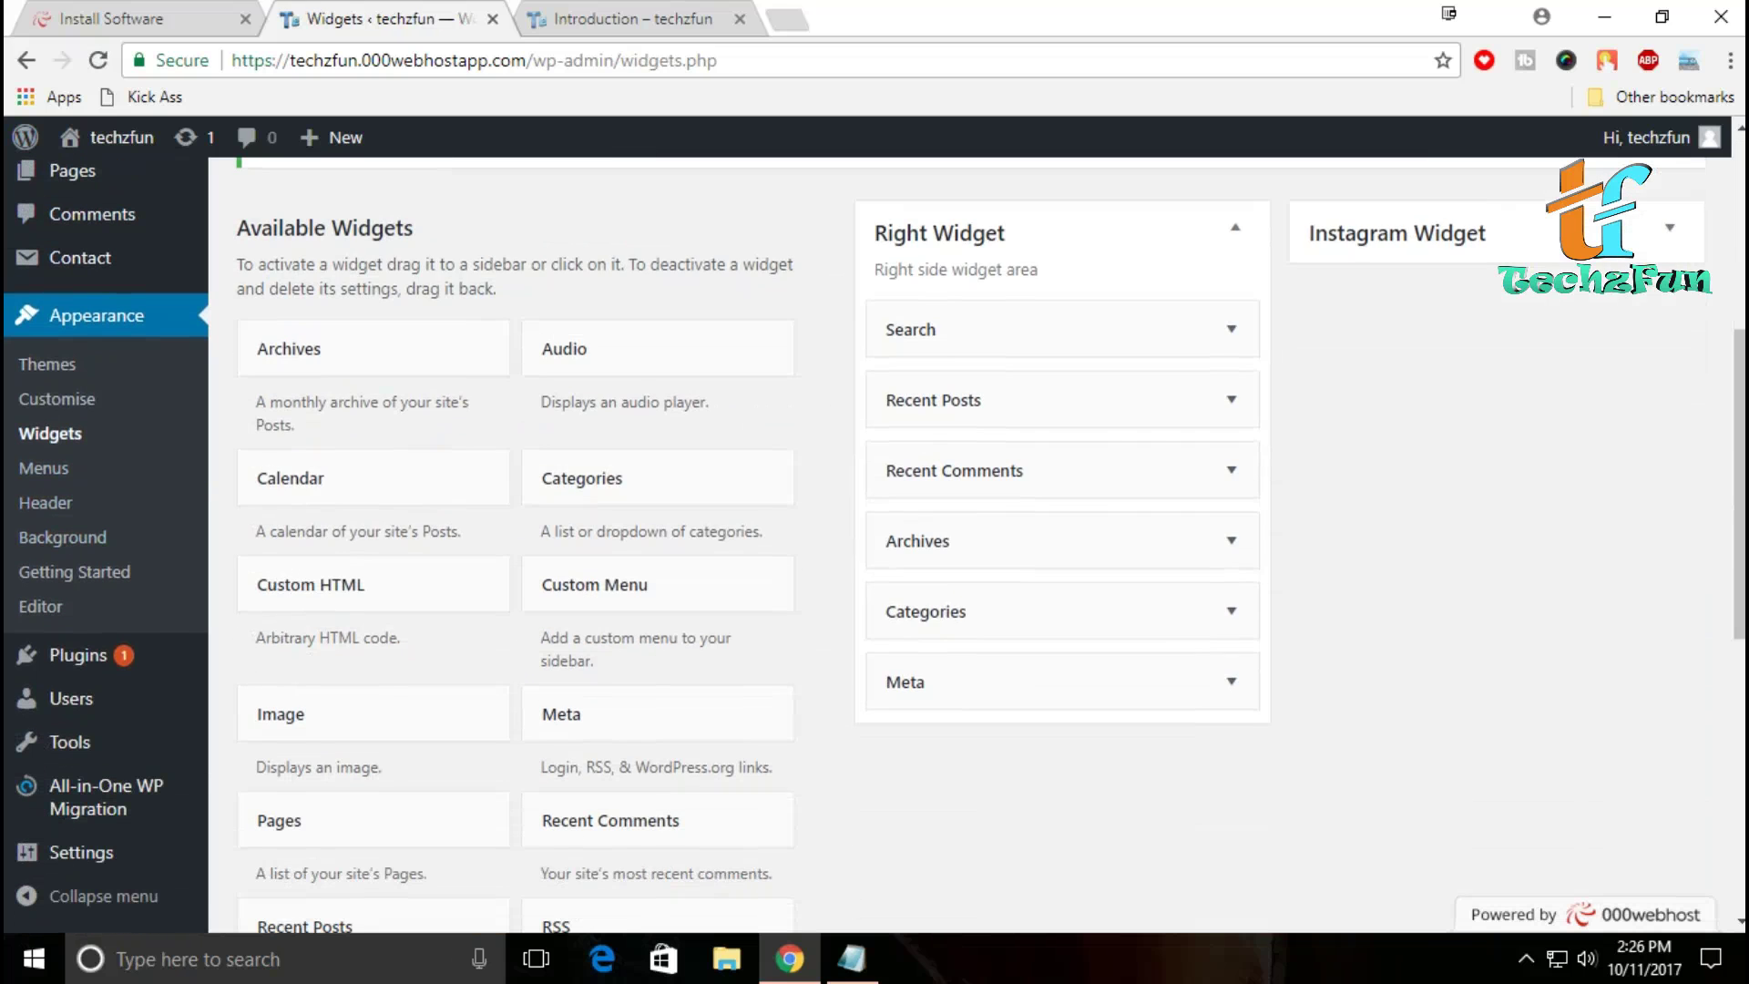
scroll(970, 547, up, 5)
scroll(970, 547, down, 5)
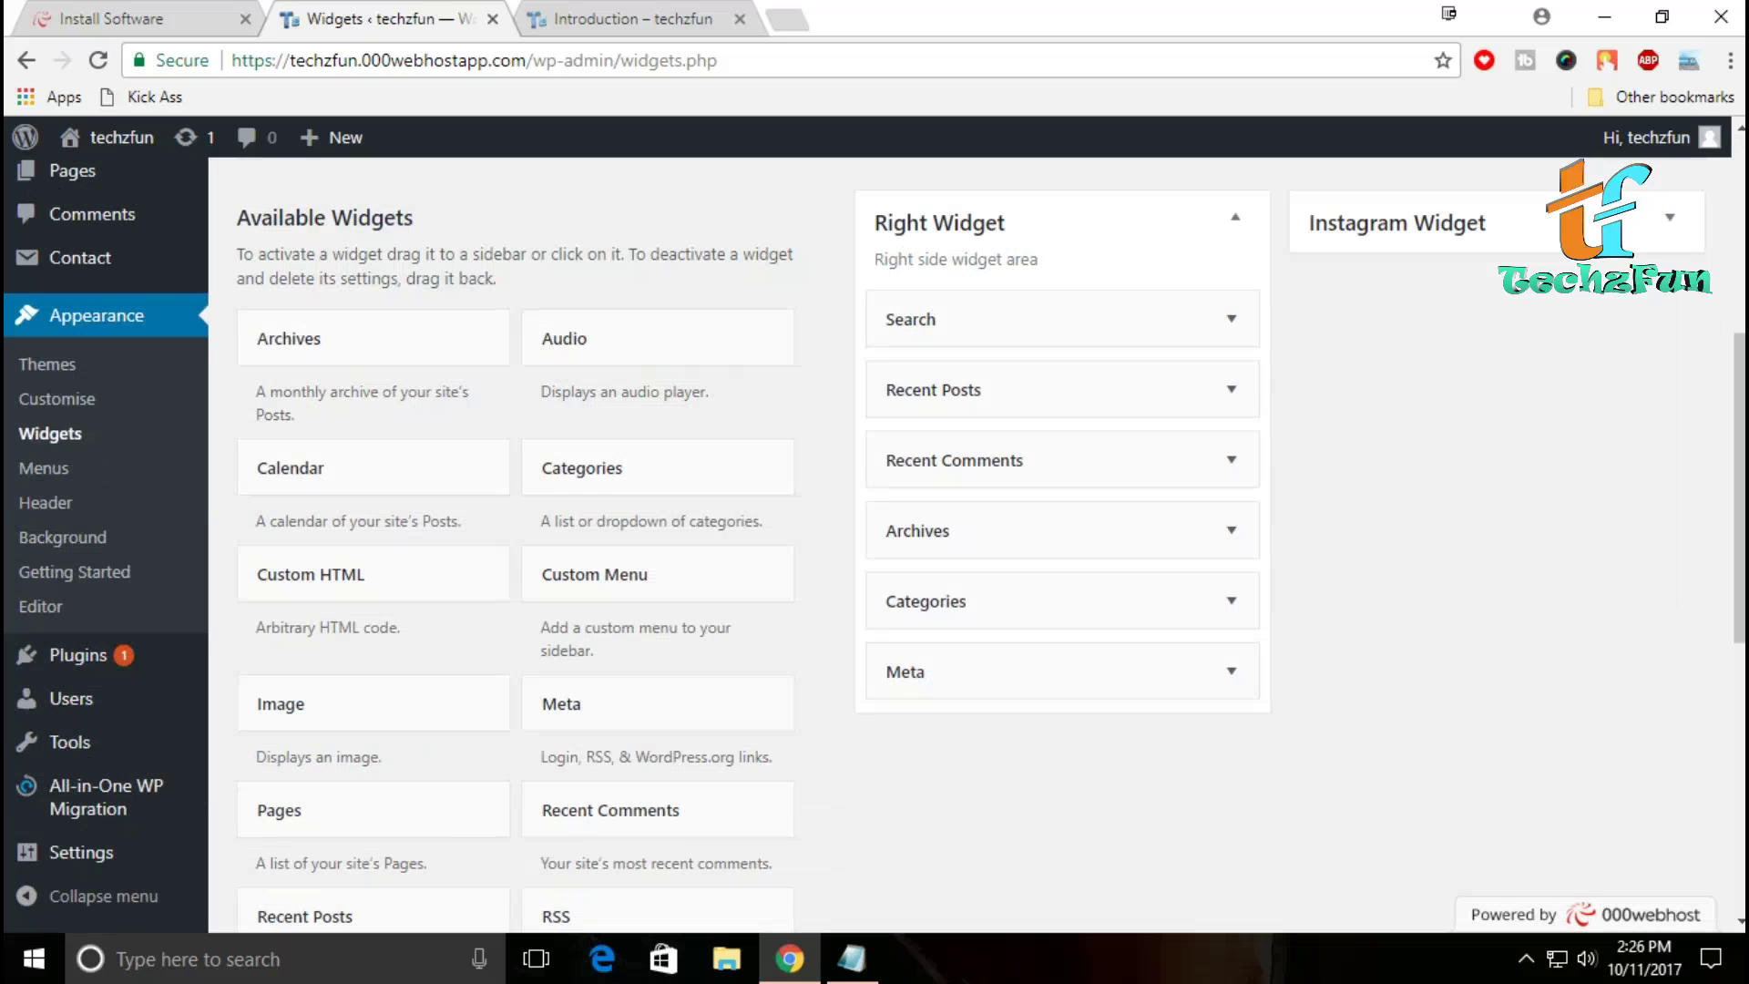
scroll(875, 544, down, 5)
scroll(874, 544, up, 8)
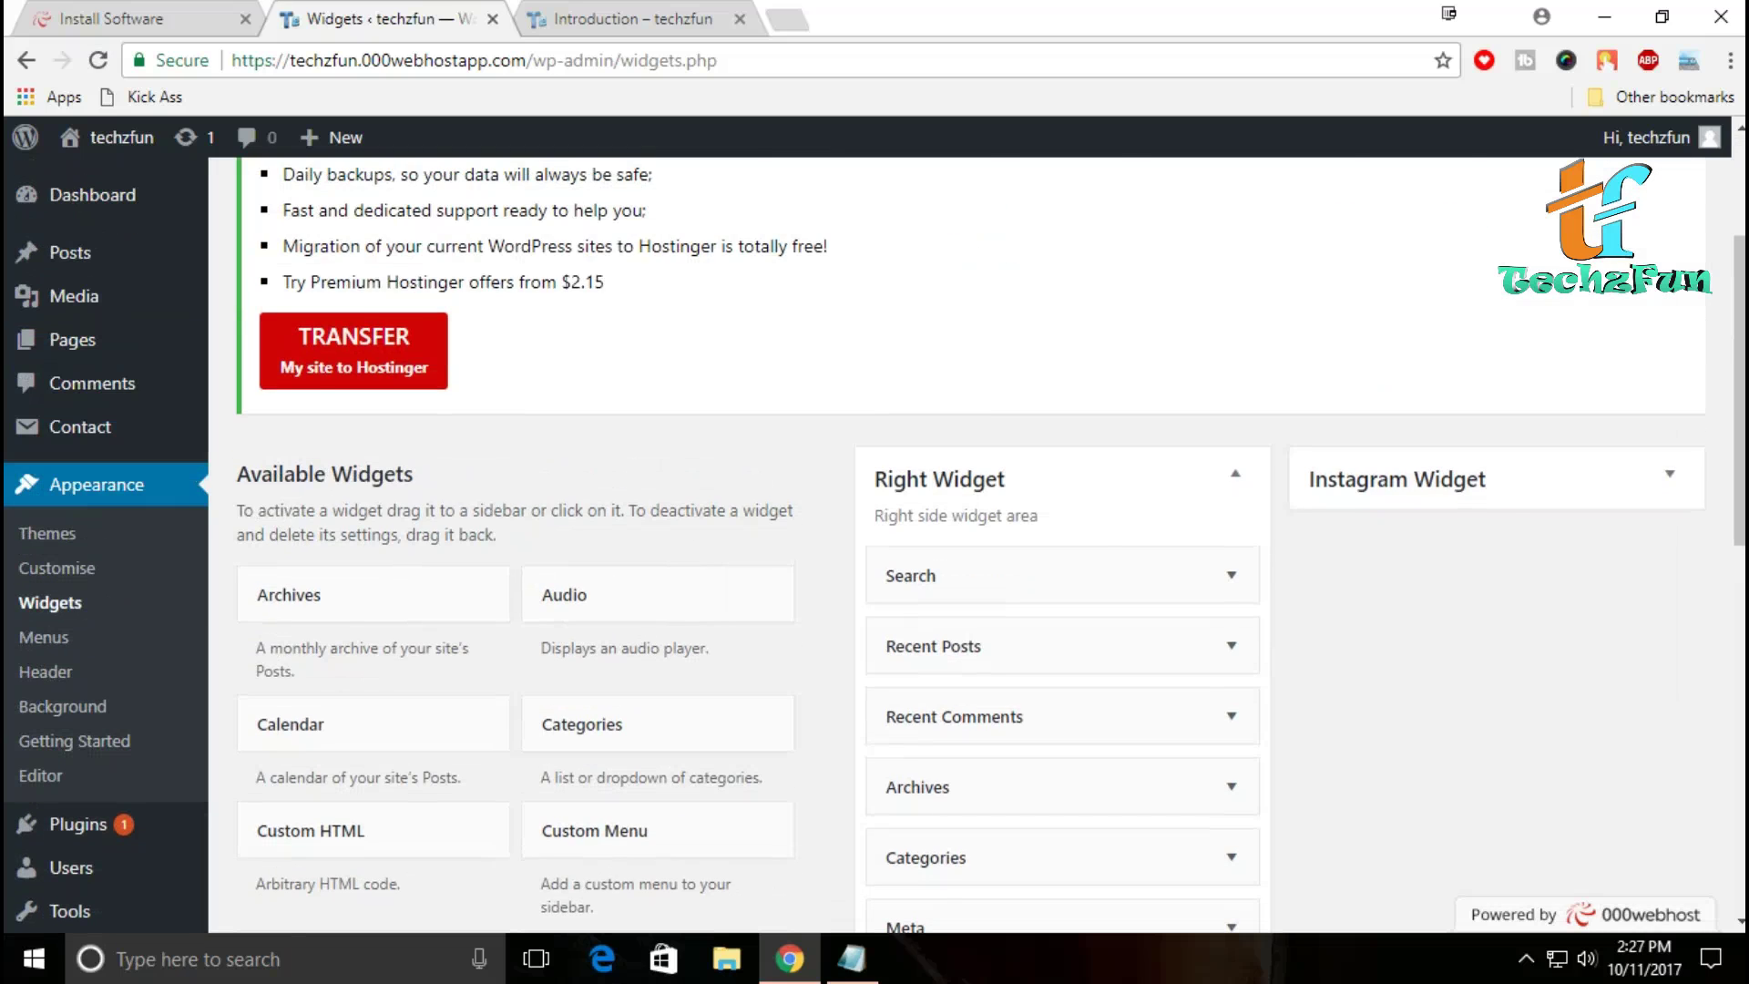
key(ctrl+Tab)
scroll(874, 544, down, 4)
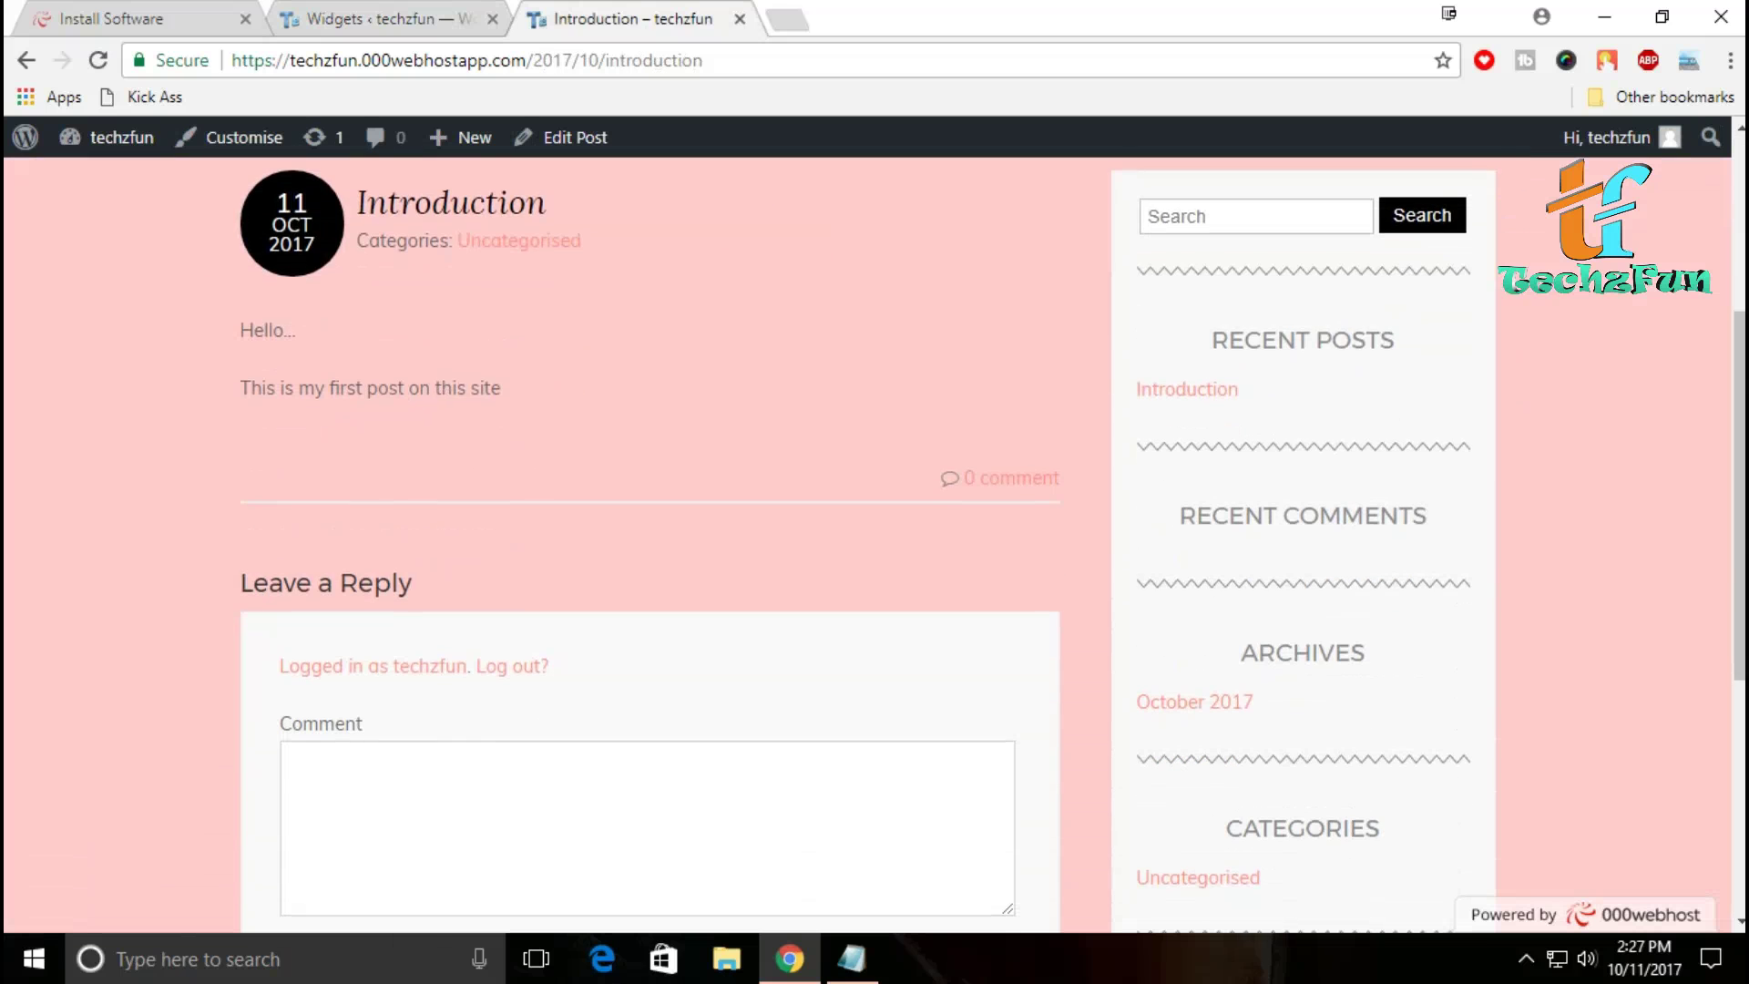
scroll(874, 543, down, 5)
scroll(874, 544, up, 10)
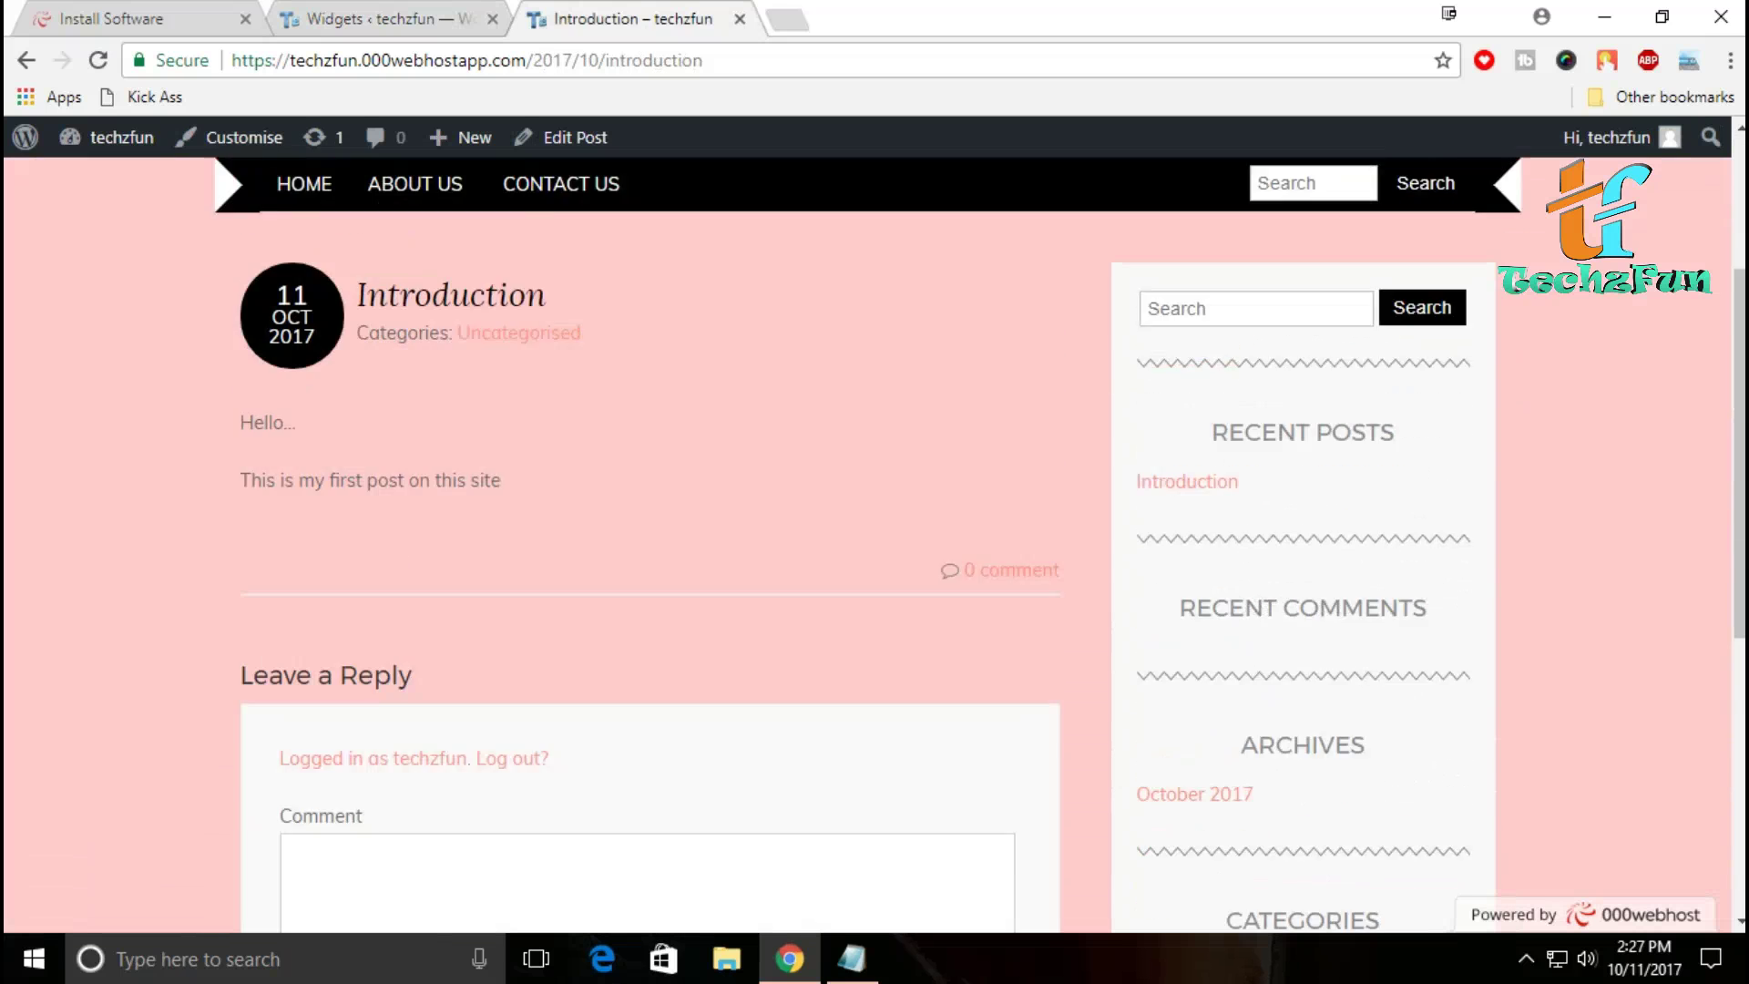
click(383, 18)
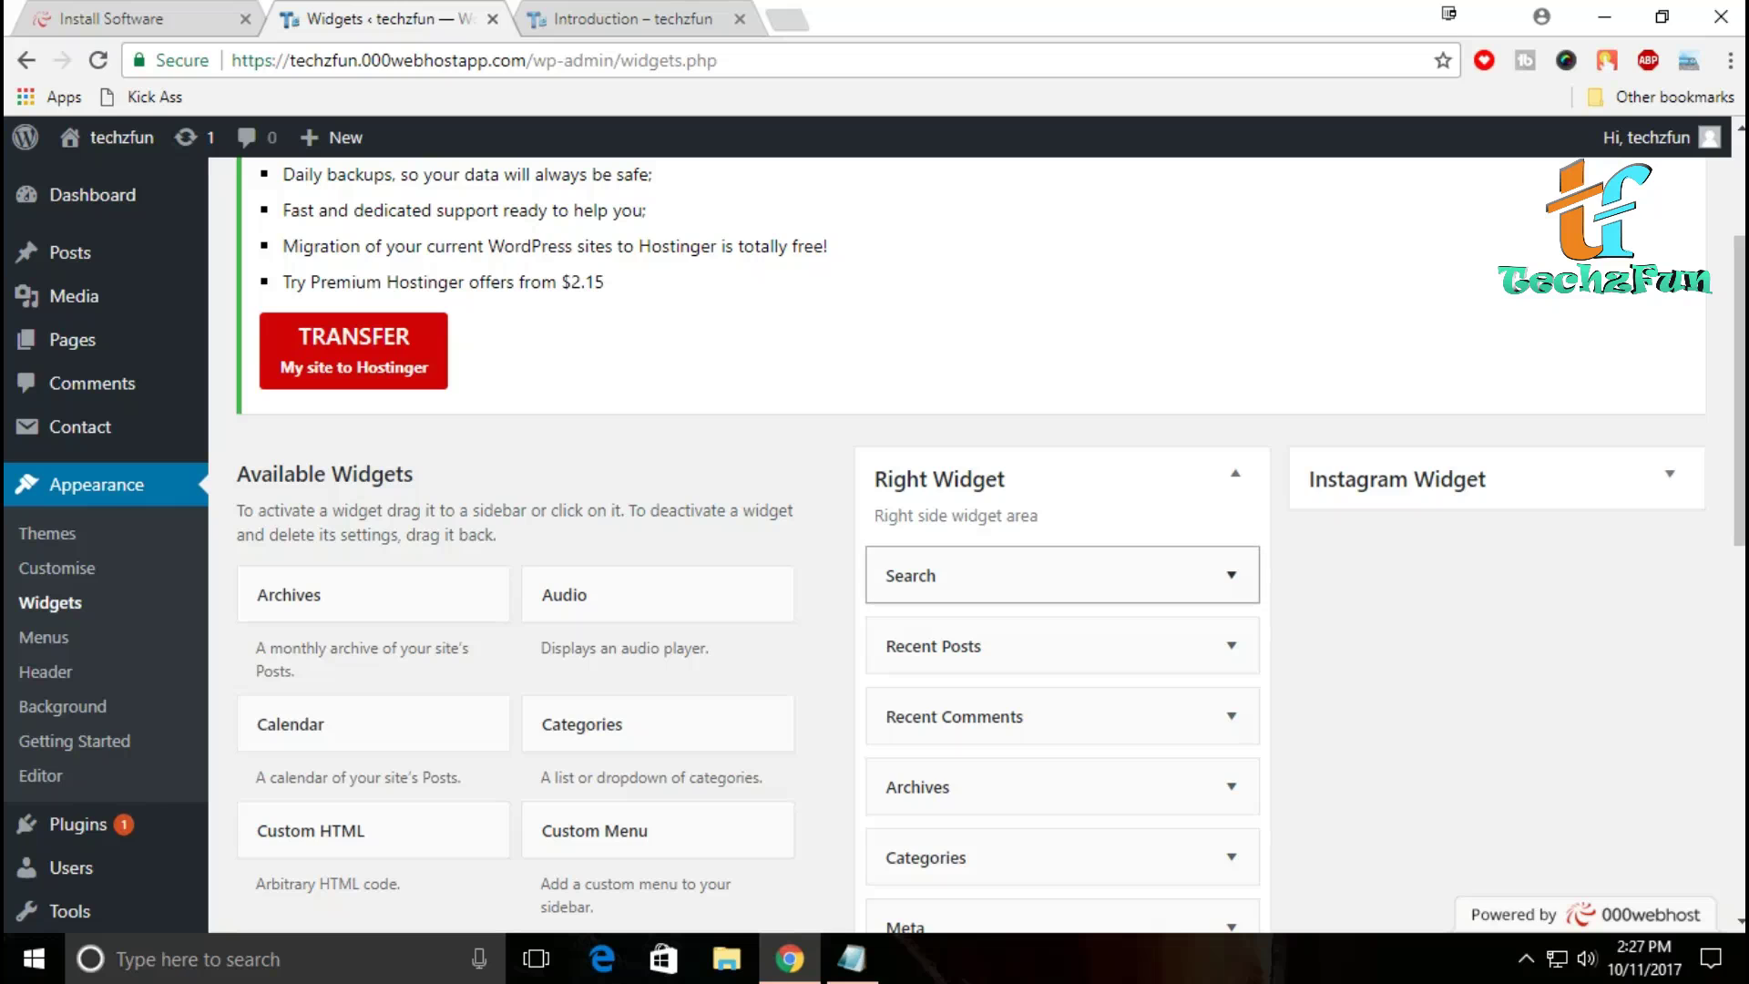
Step: Look through the rest of the Available Widgets, rechecking the live Introduction post
scroll(1063, 575, down, 3)
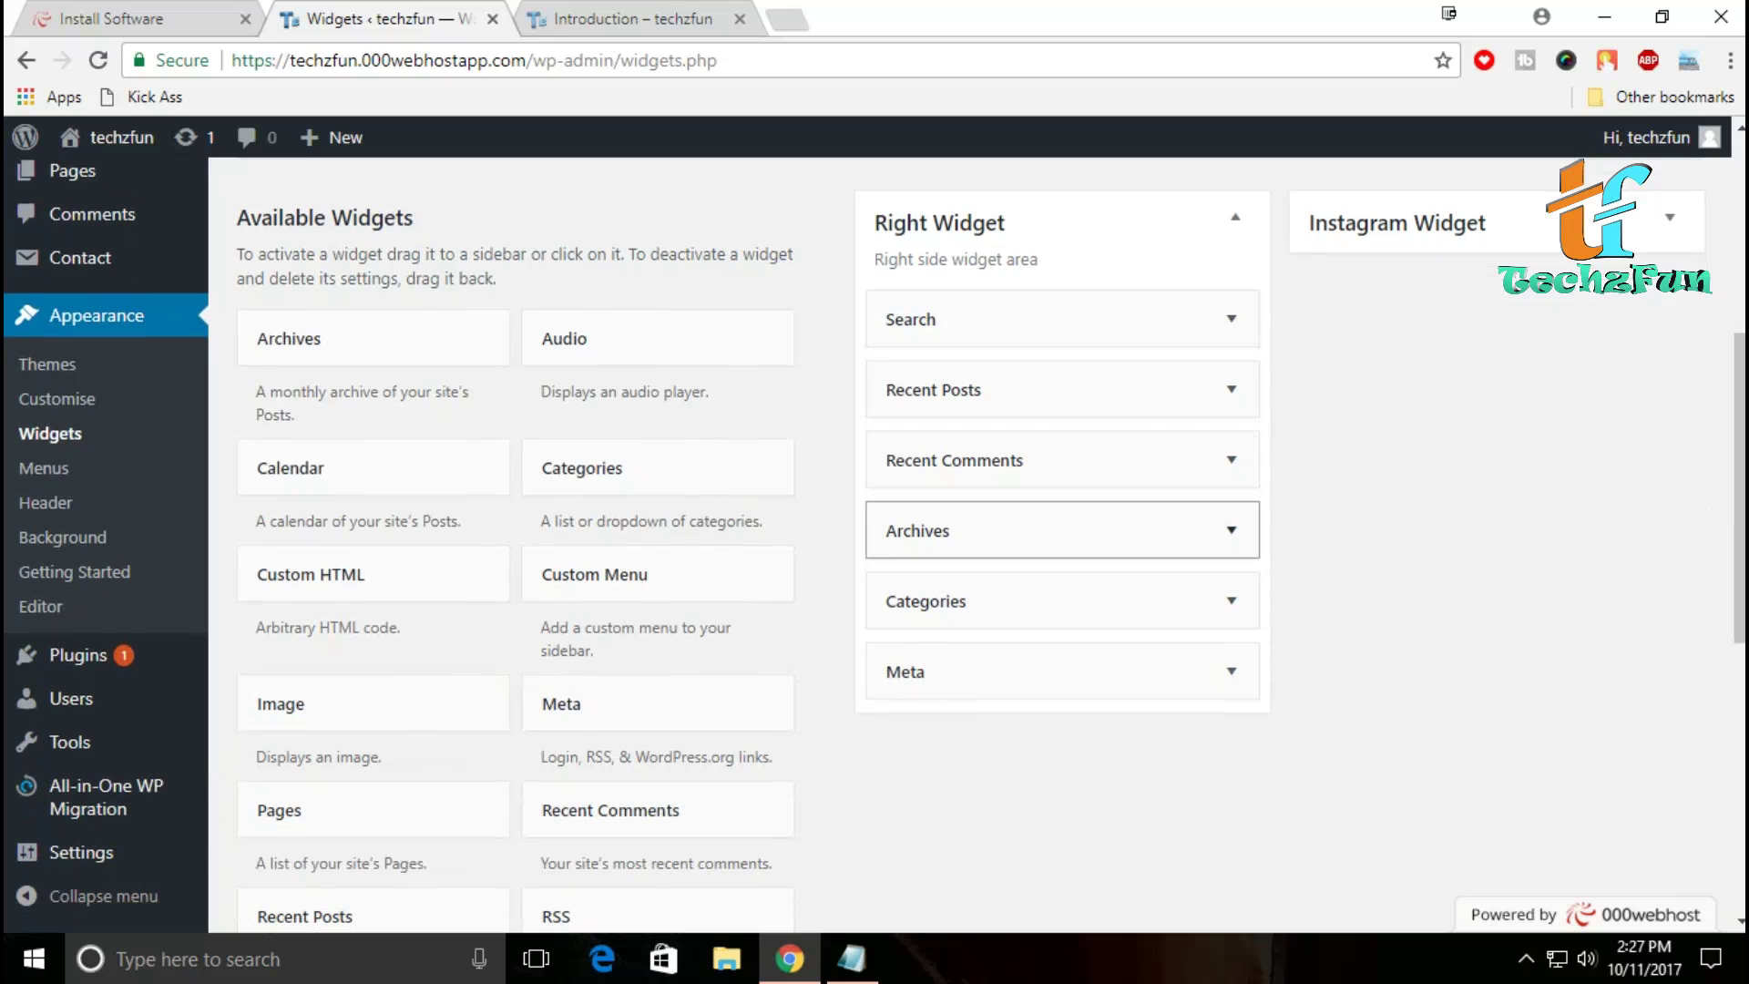
scroll(1062, 672, down, 5)
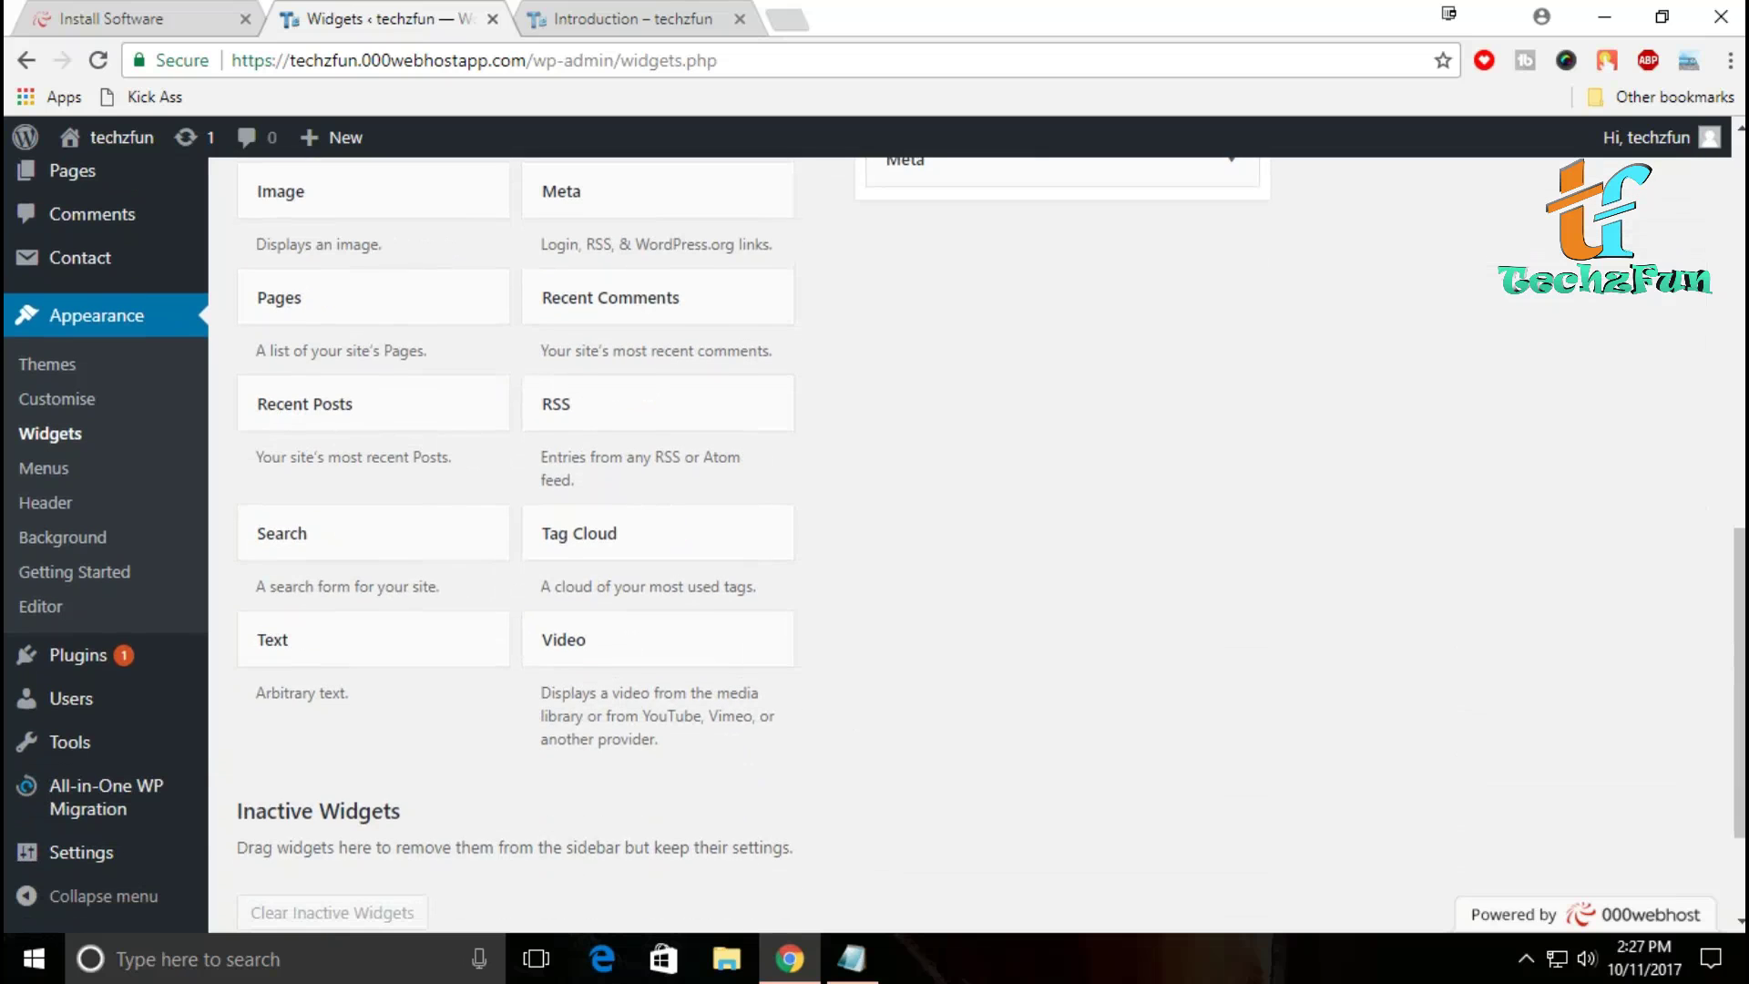
scroll(1062, 710, down, 2)
scroll(1063, 710, up, 12)
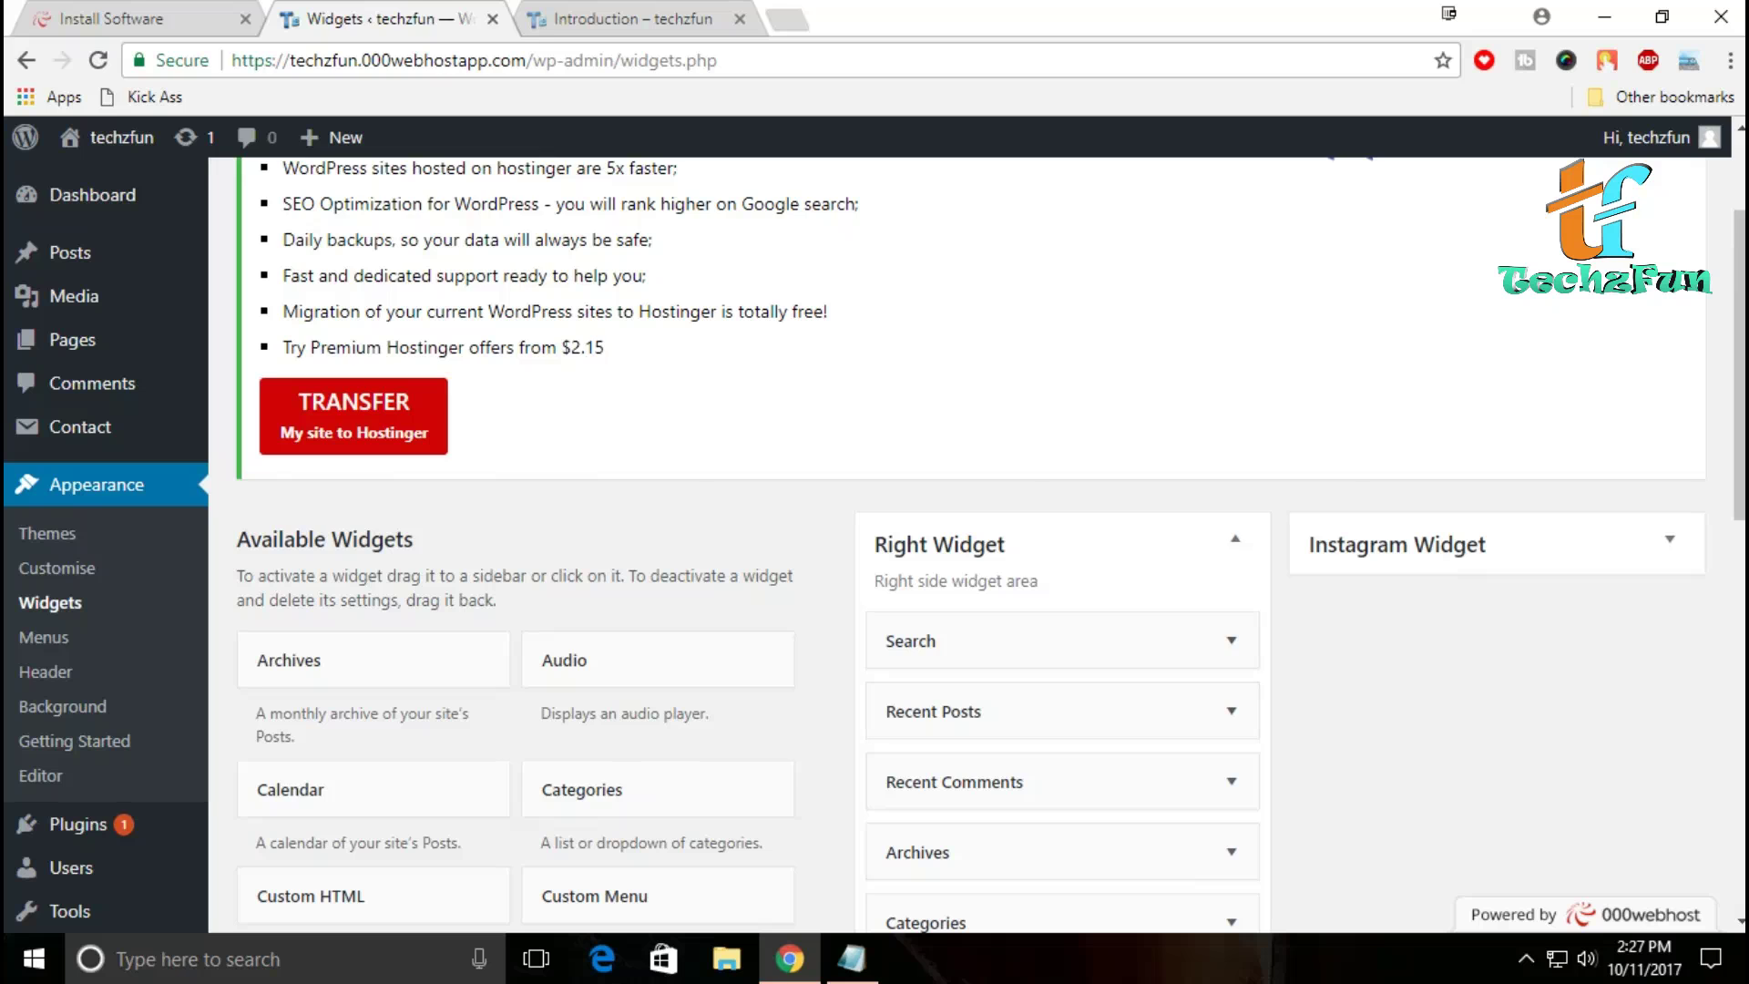
scroll(1063, 710, down, 5)
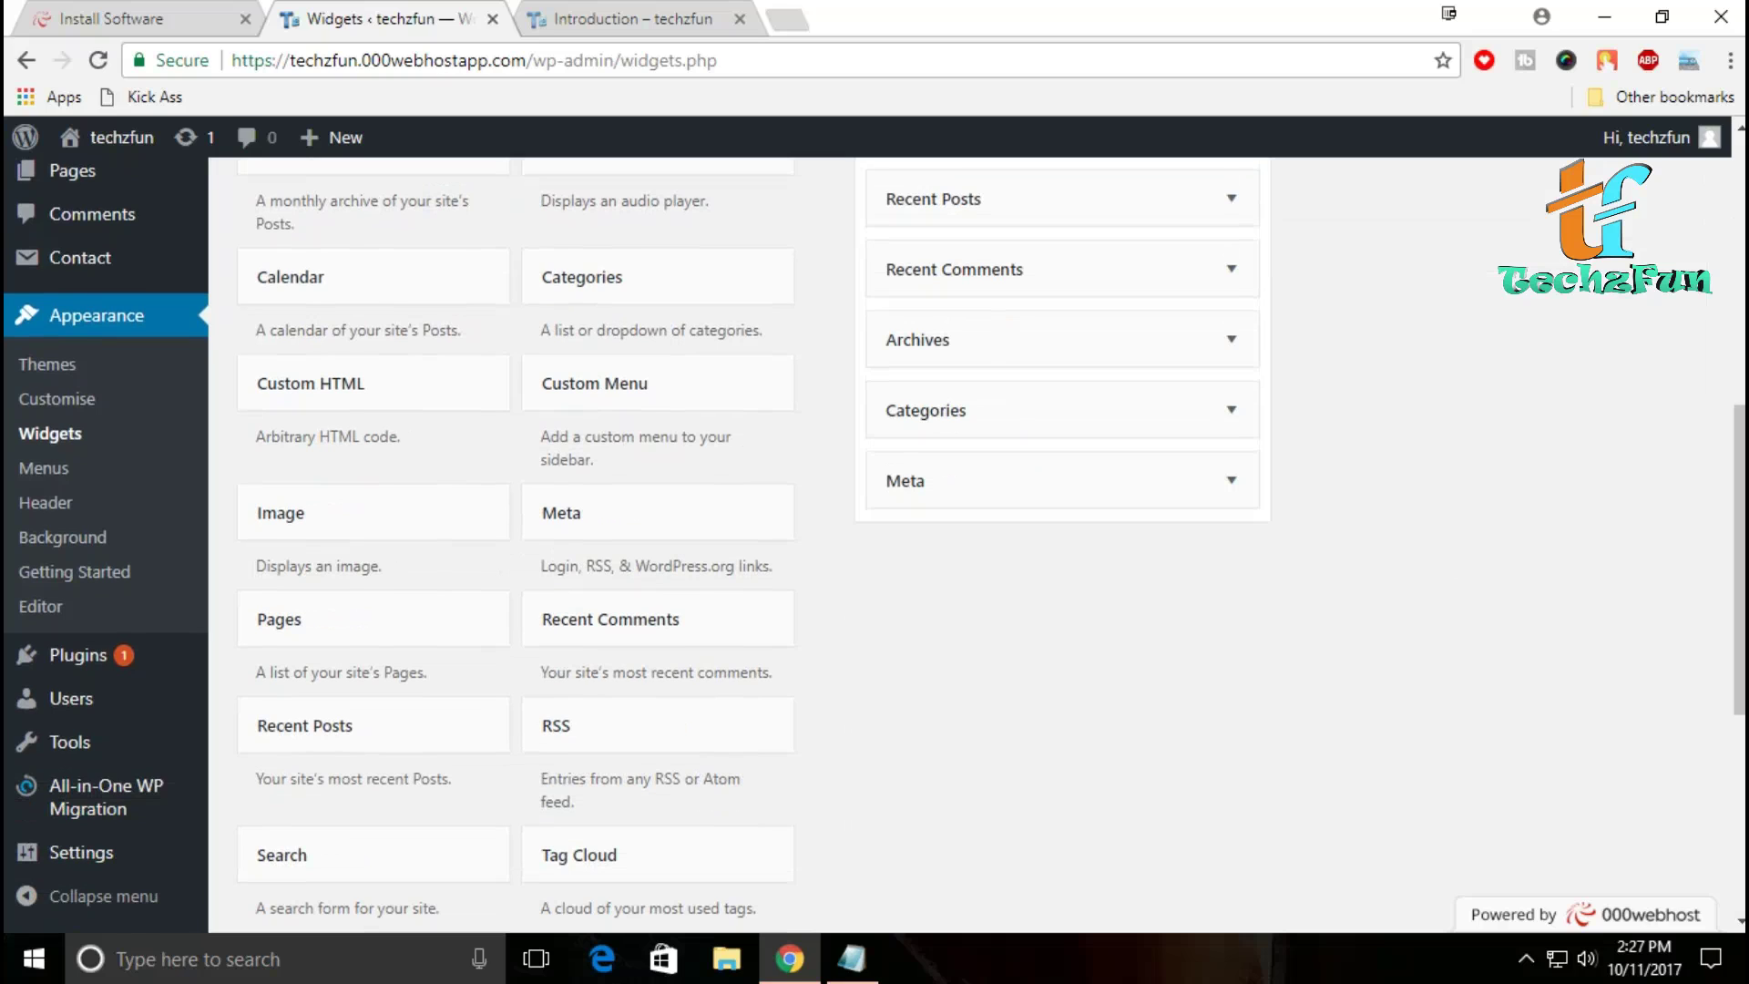
scroll(992, 545, down, 1)
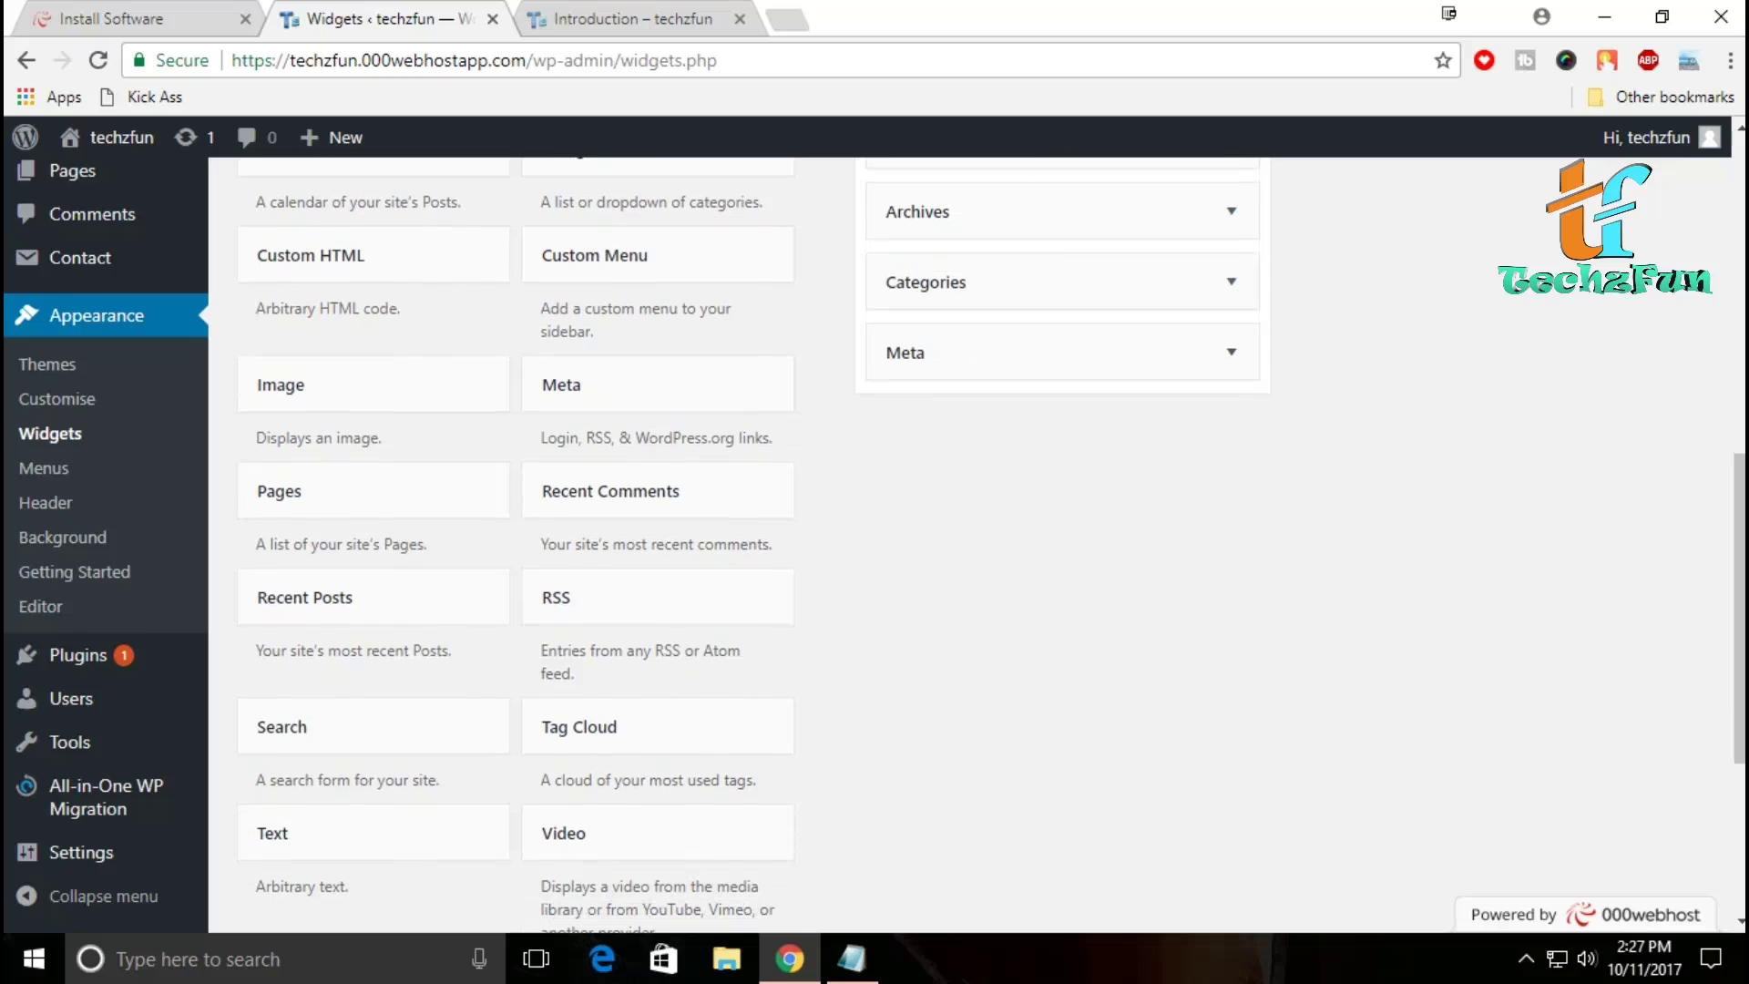
scroll(992, 544, down, 3)
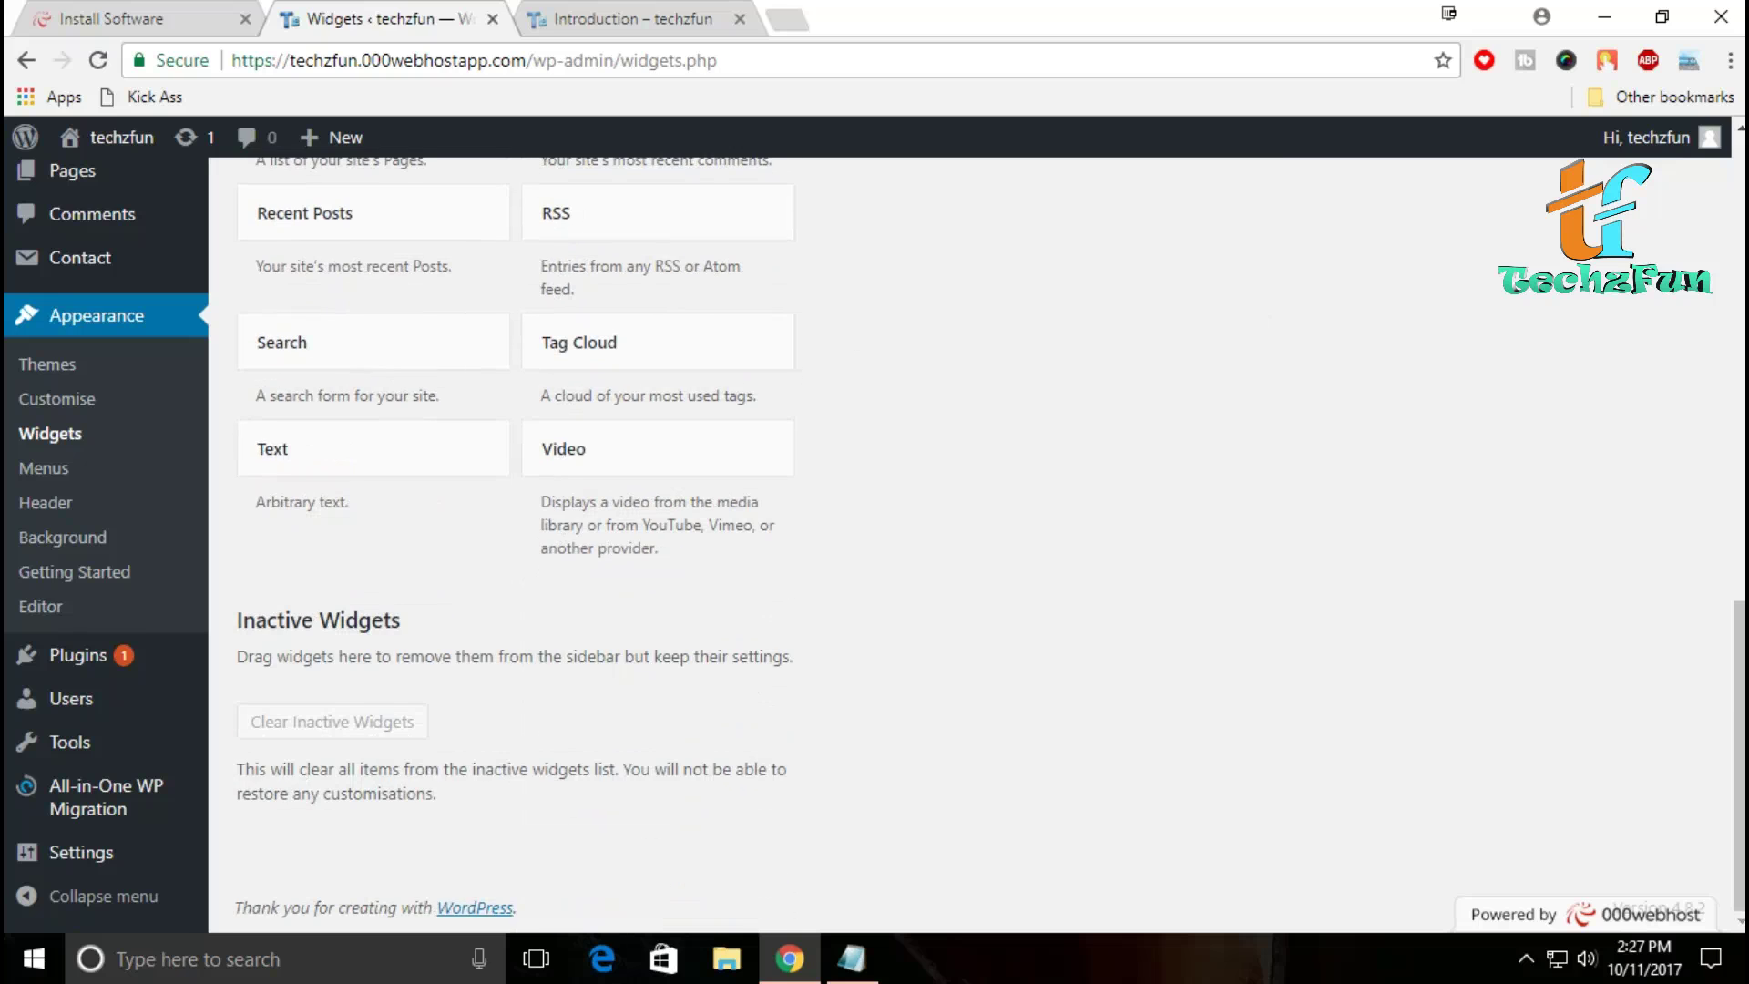
scroll(992, 544, up, 9)
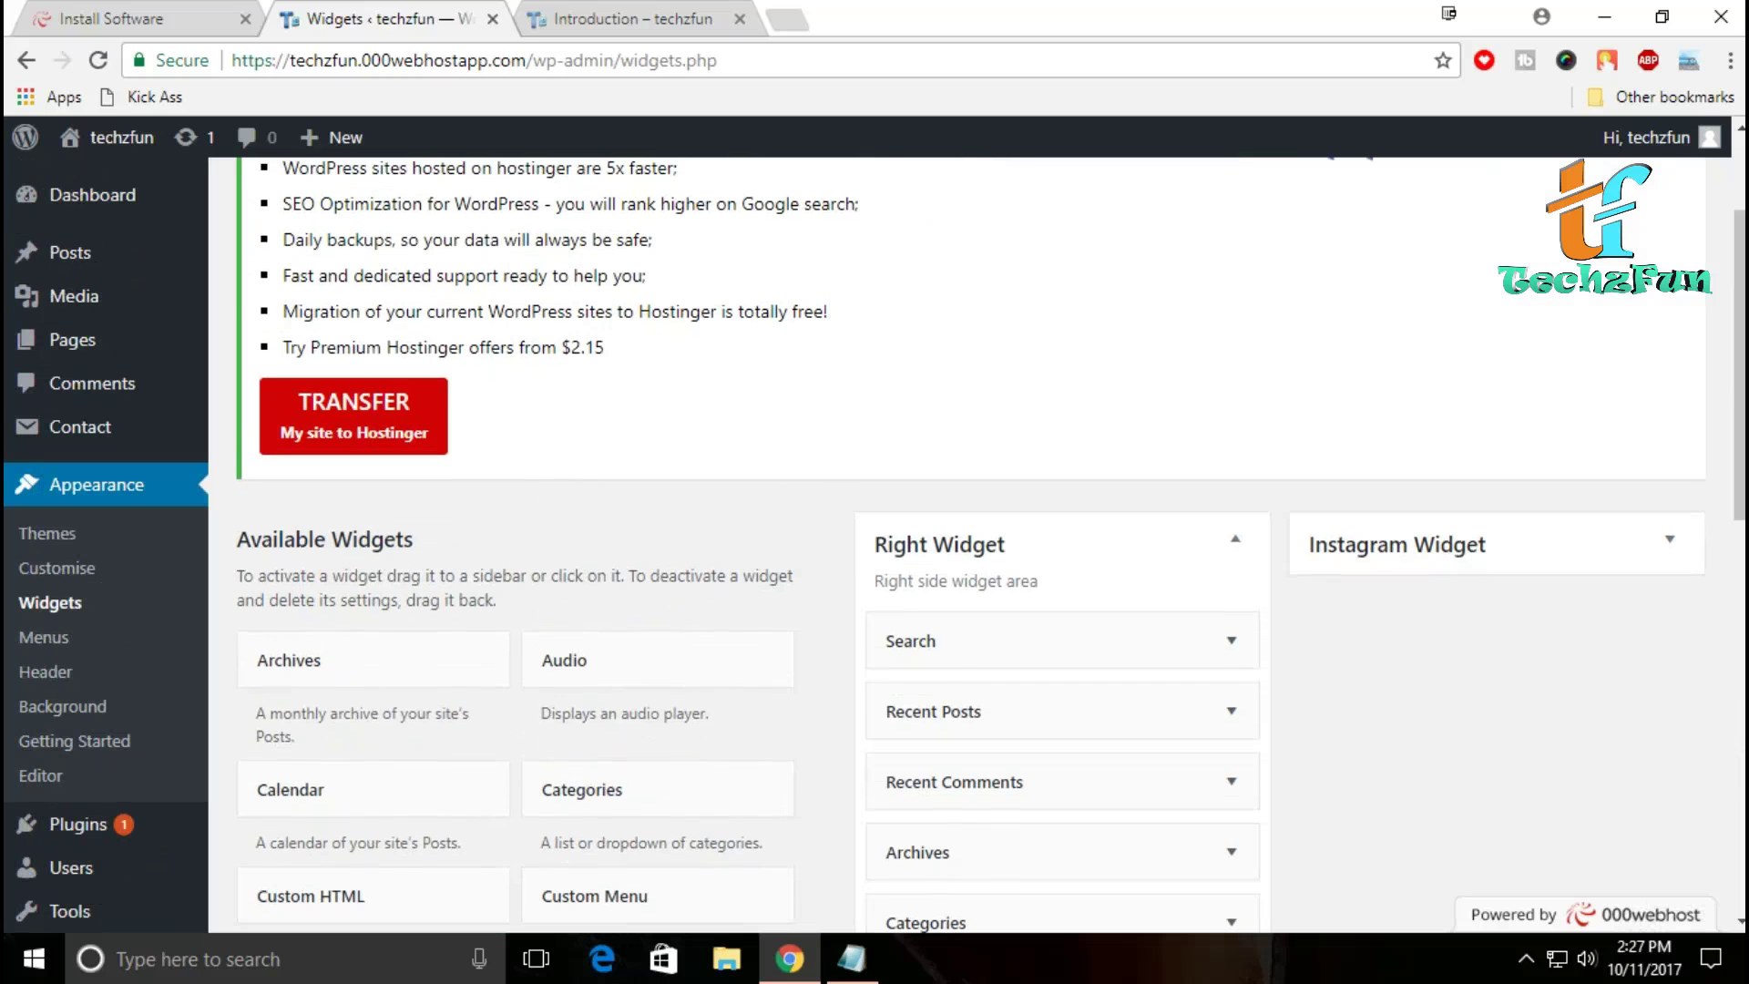
key(ctrl+Tab)
scroll(992, 545, down, 6)
scroll(992, 545, up, 6)
key(ctrl+shift+Tab)
Step: Return to the installed themes and open Add New to see featured themes
click(46, 533)
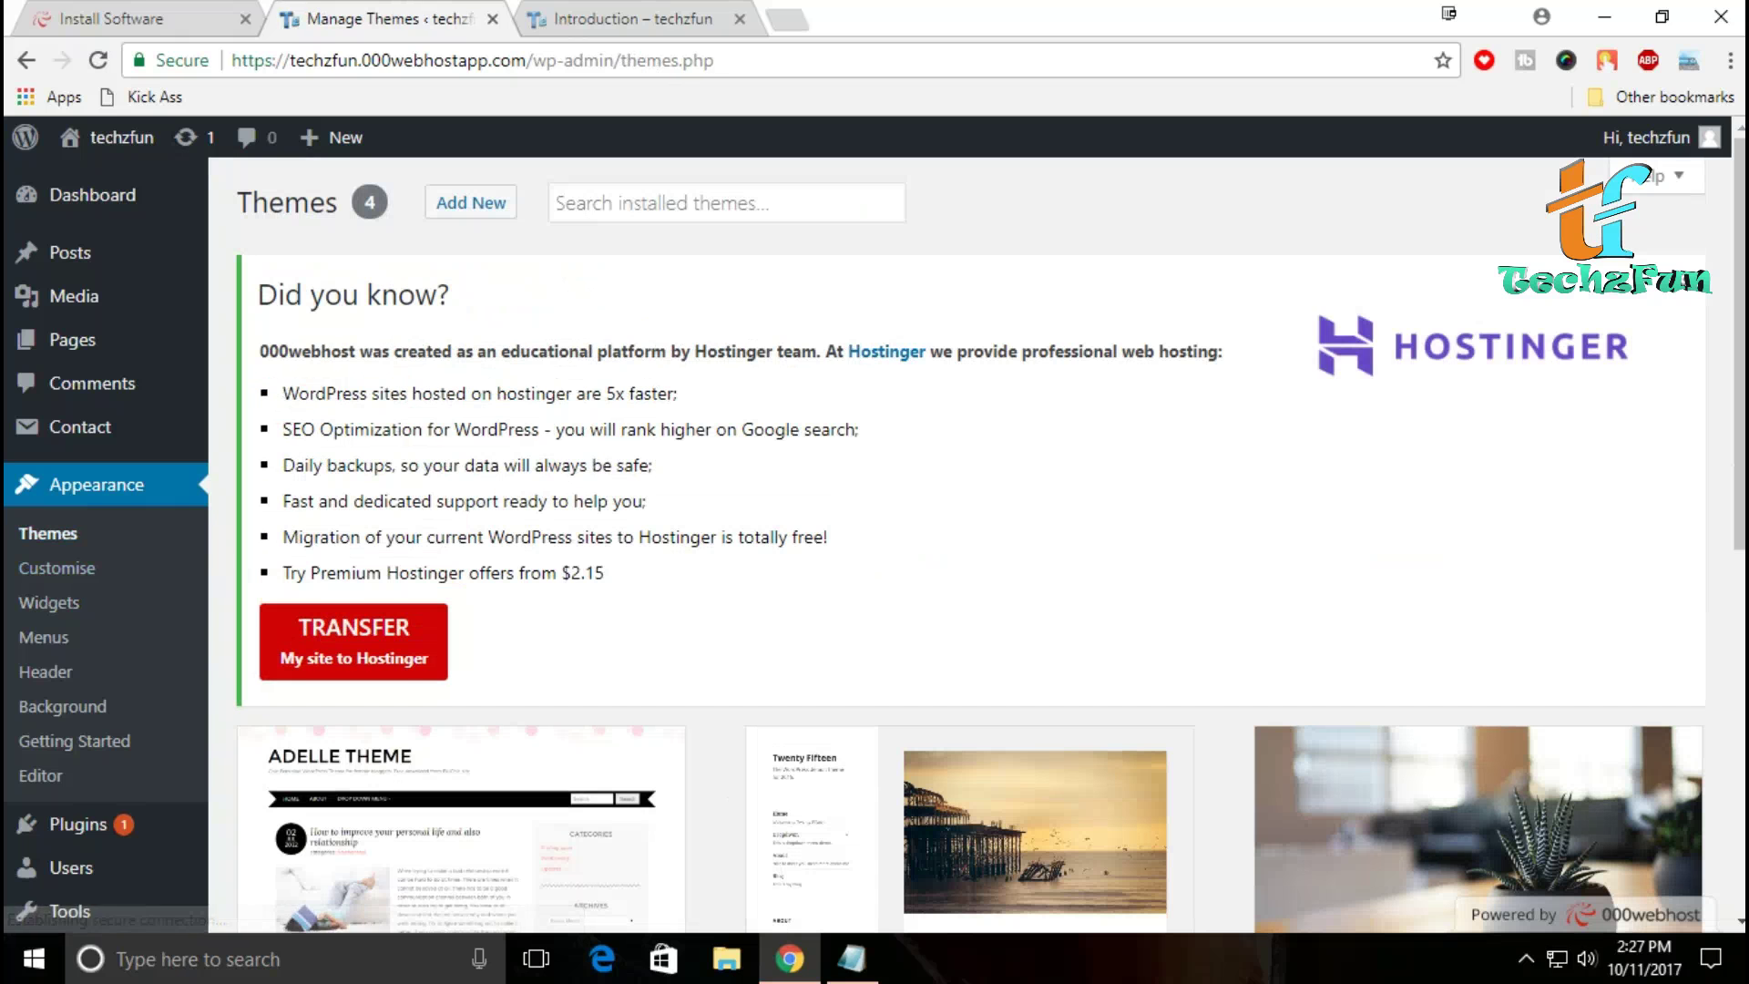
scroll(461, 499, down, 2)
scroll(461, 499, up, 2)
click(470, 202)
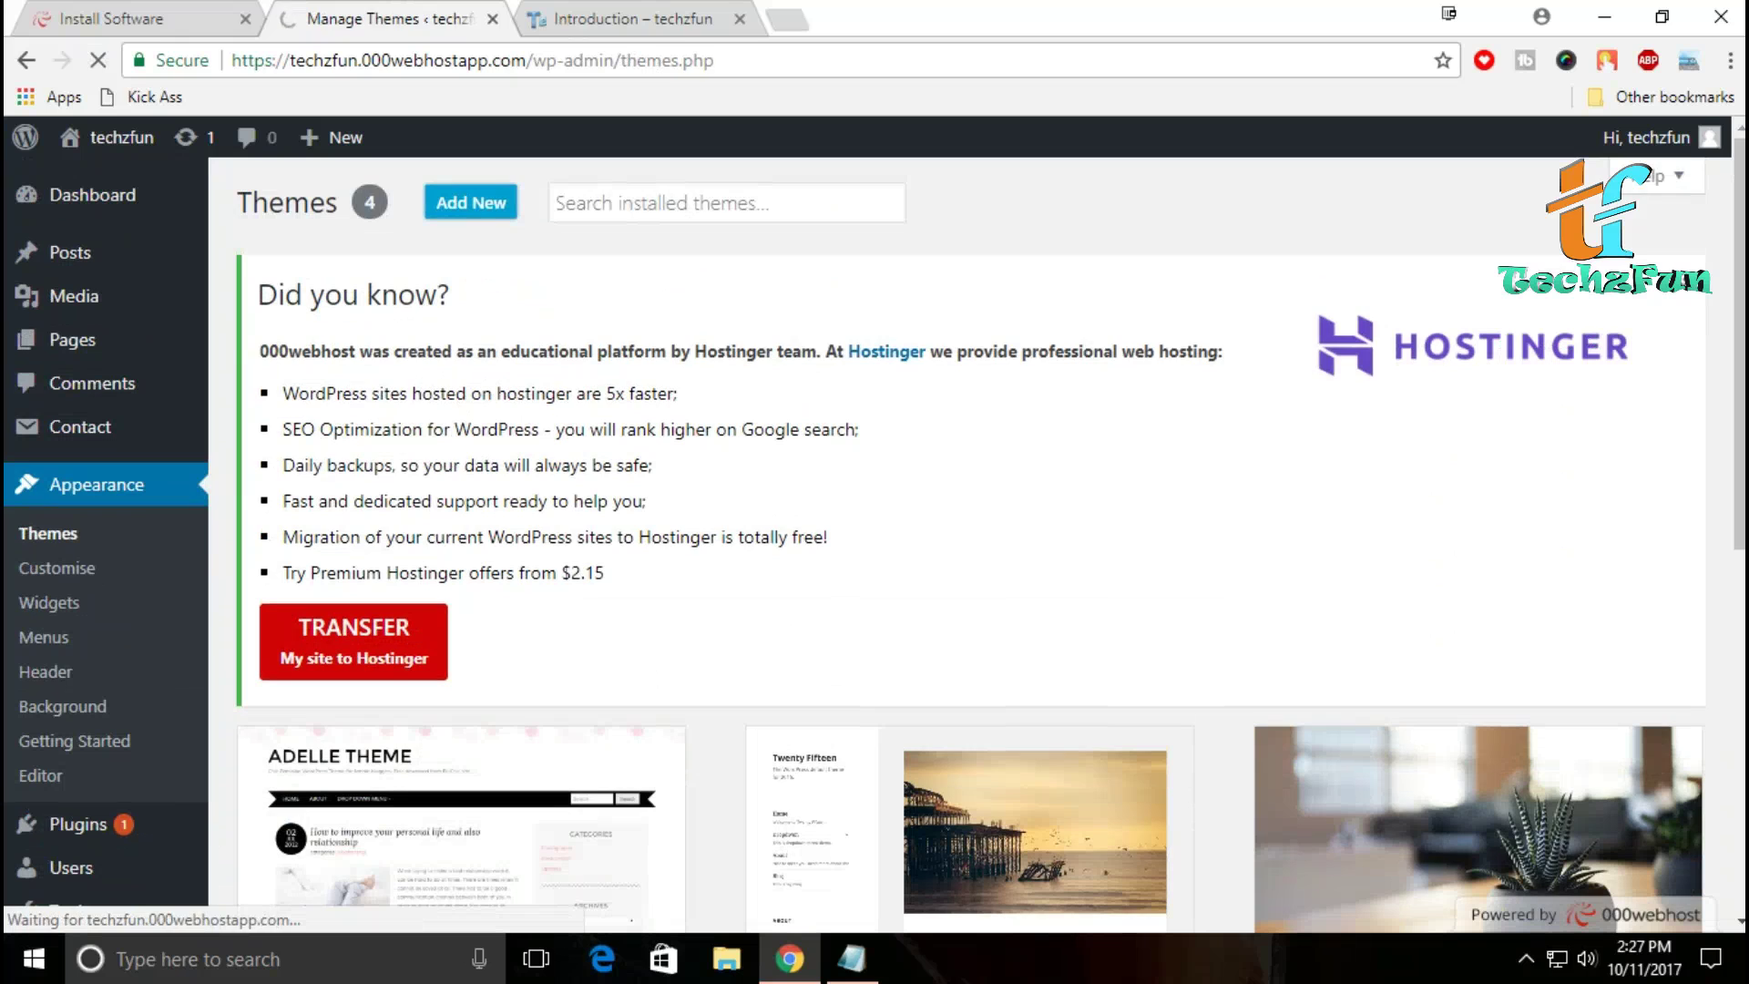
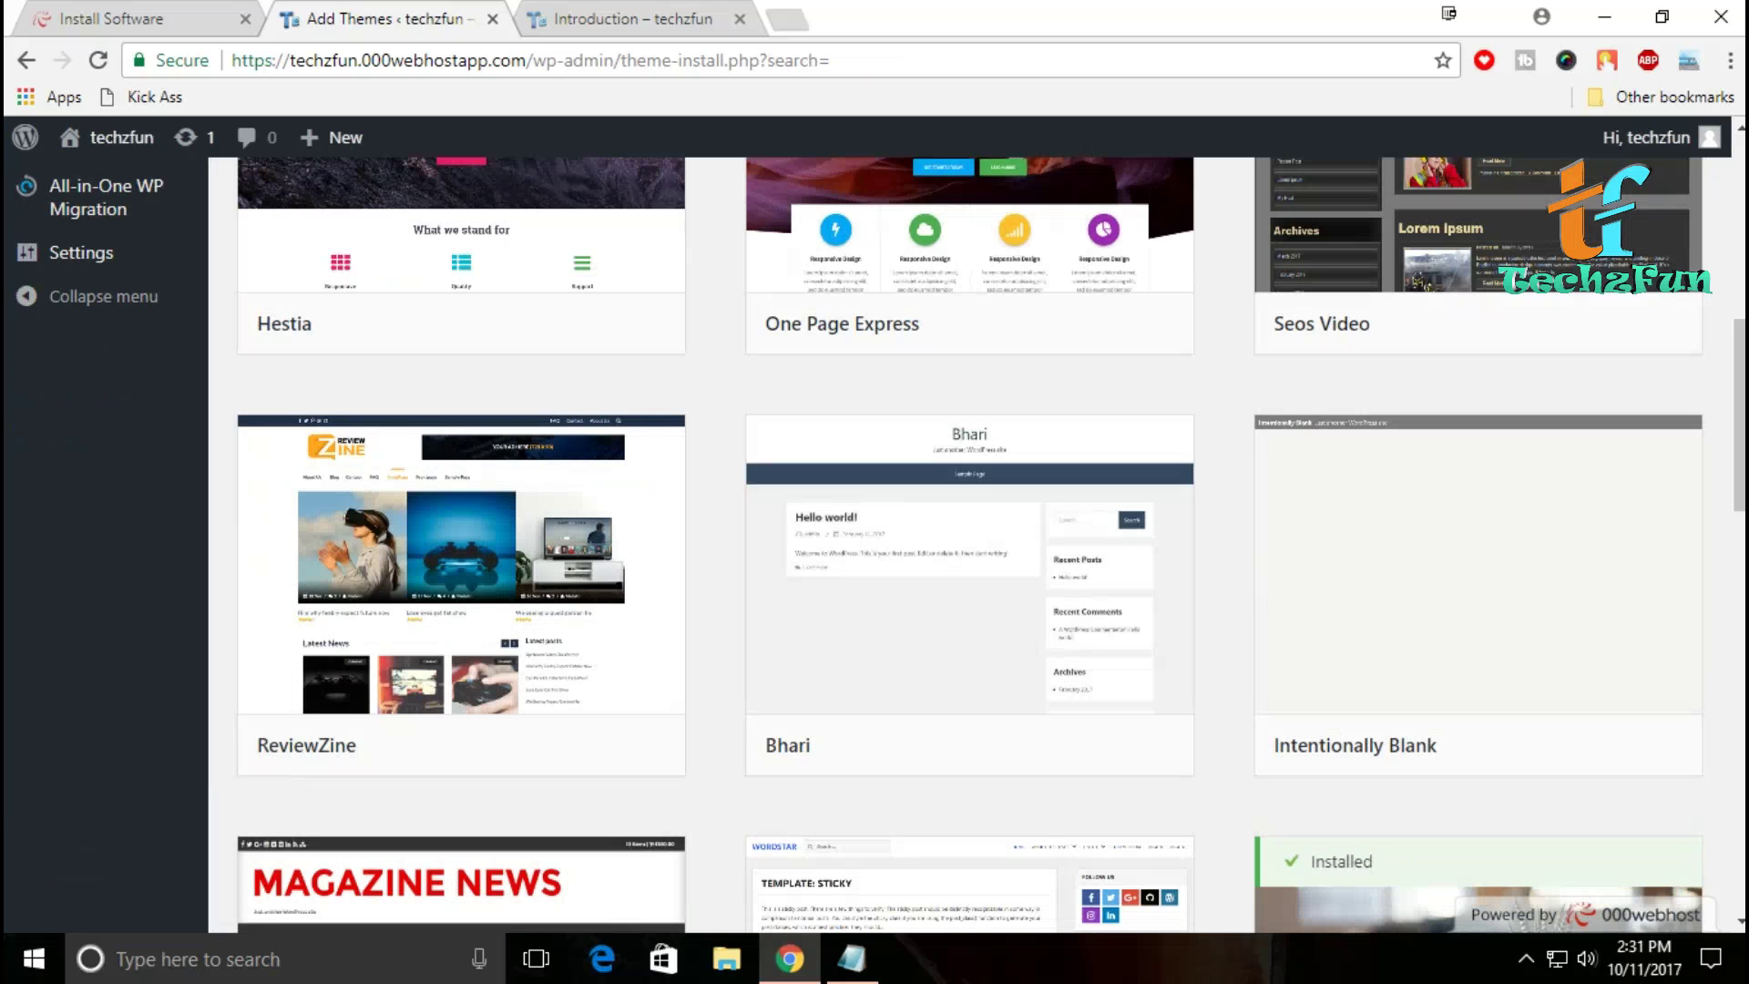
Step: Install the ReviewZine theme from the theme browser and activate it
scroll(970, 546, up, 4)
scroll(970, 546, down, 5)
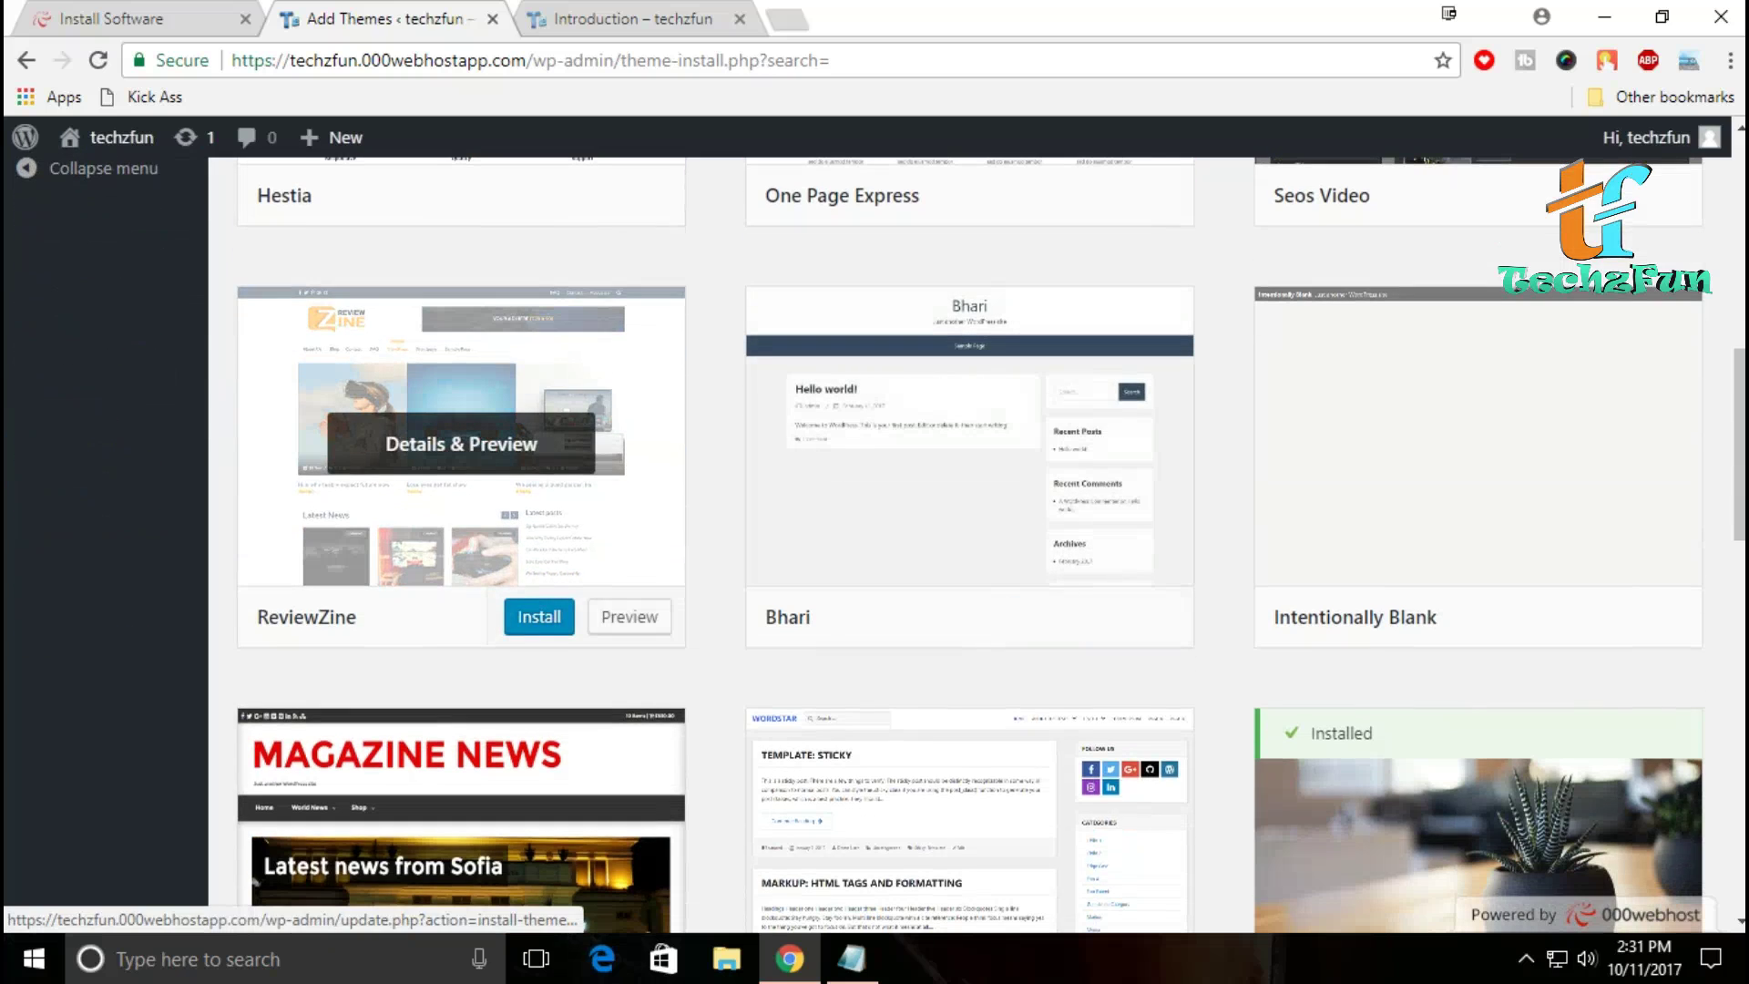
click(539, 617)
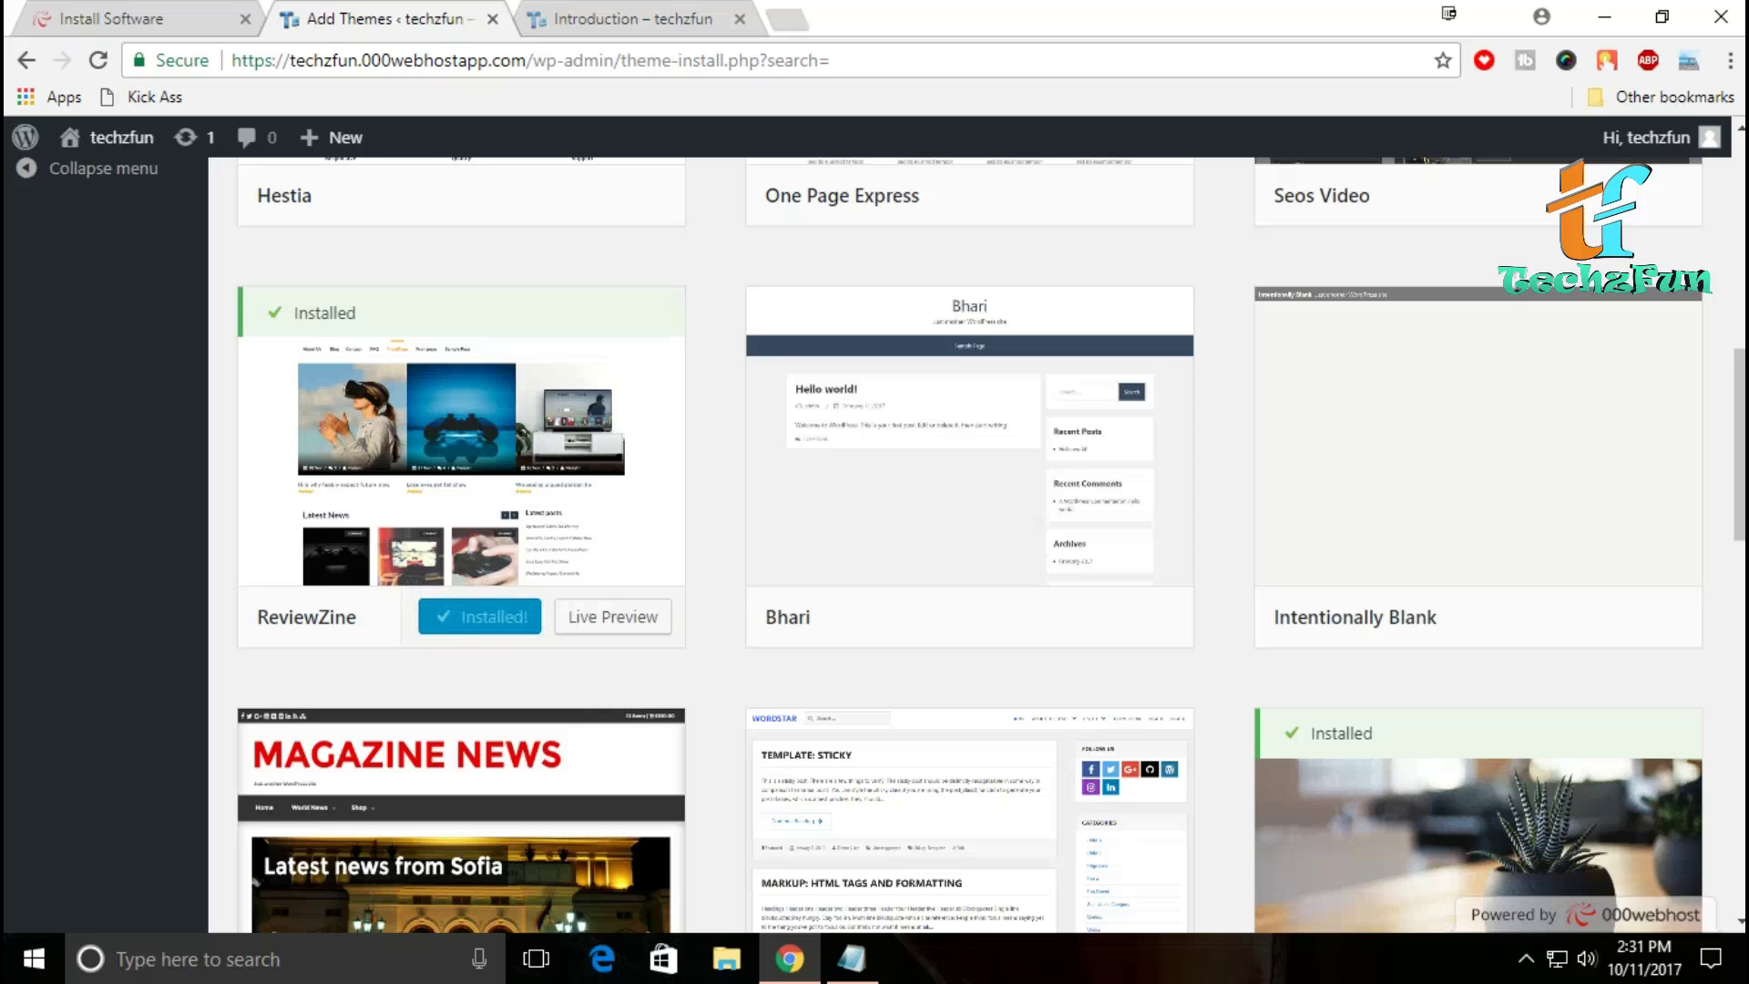
click(499, 616)
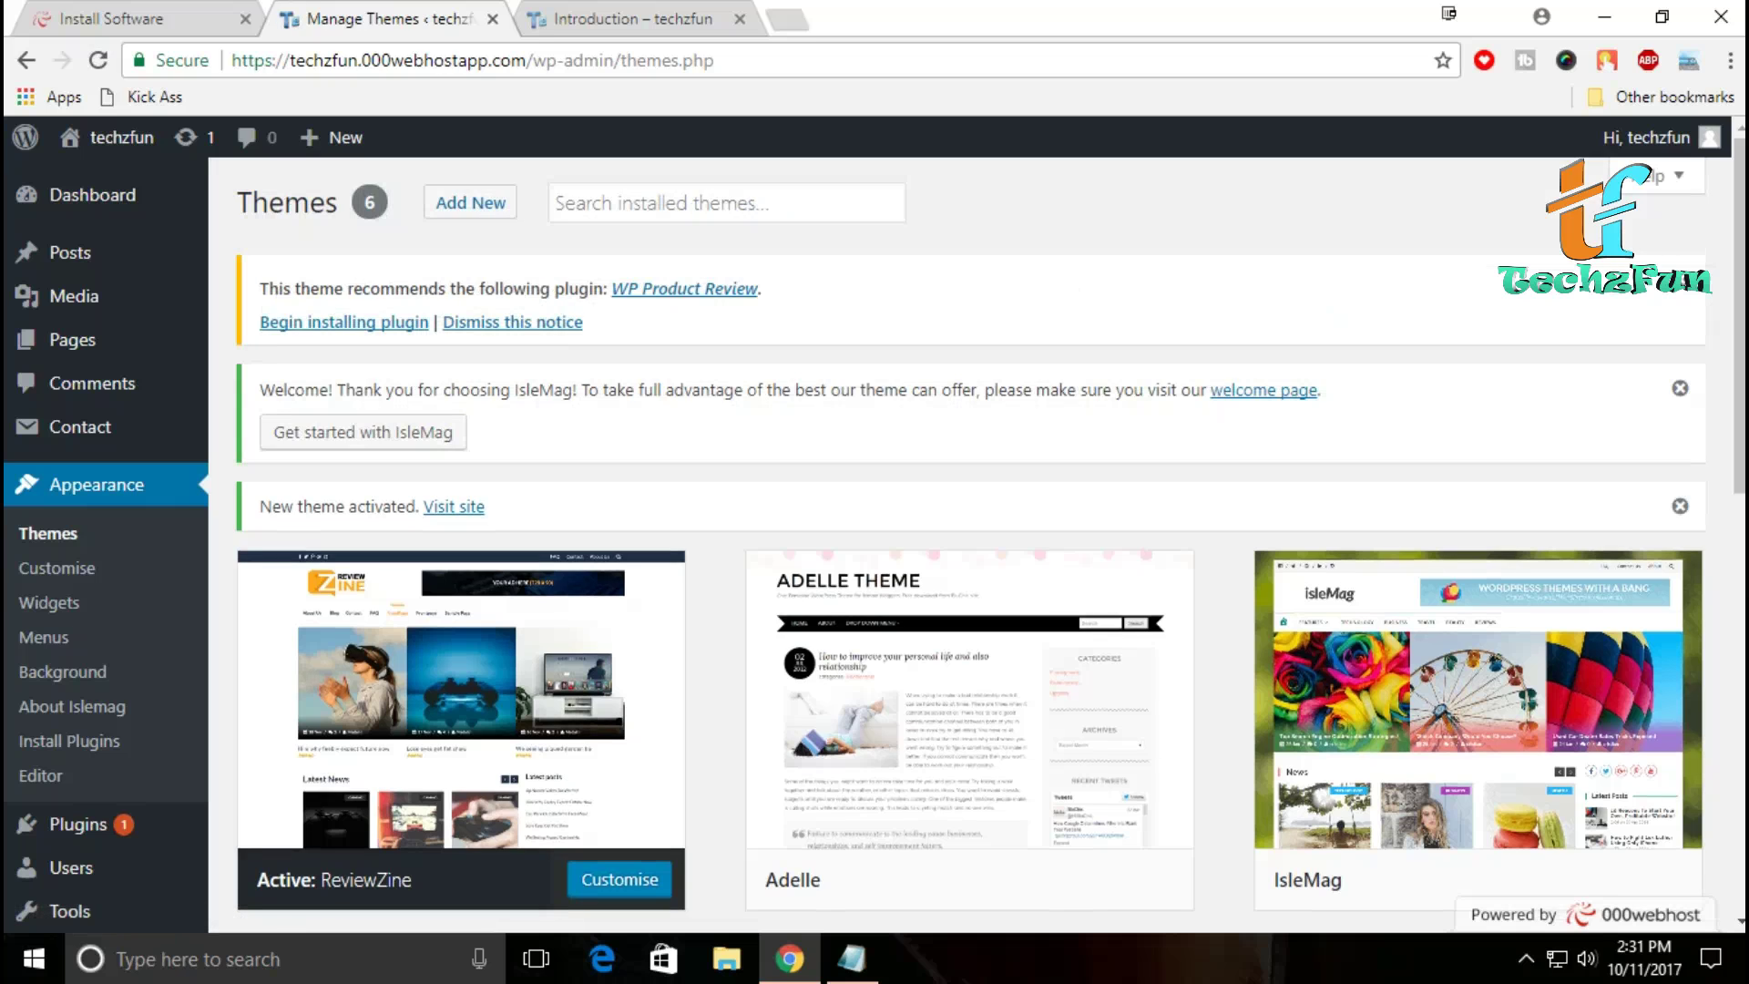
Step: Reload the Introduction post tab, look it over, and launch the Customiser from the admin bar
key(ctrl+Tab)
key(F5)
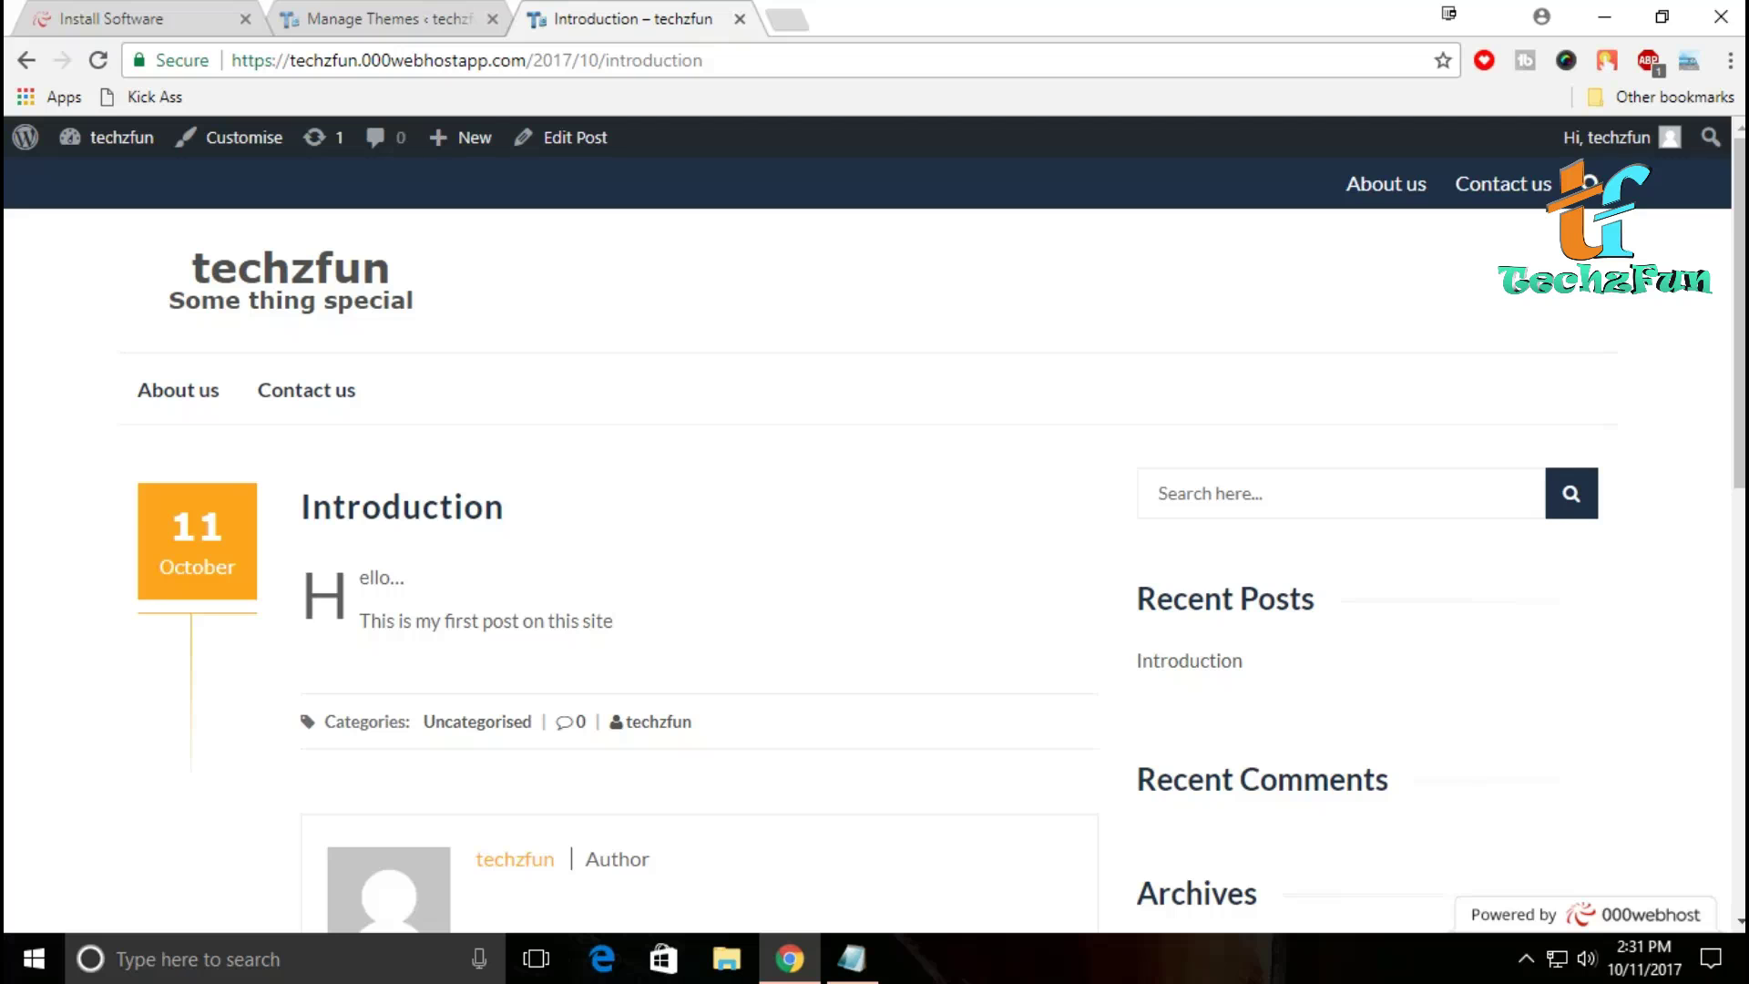
scroll(874, 547, down, 15)
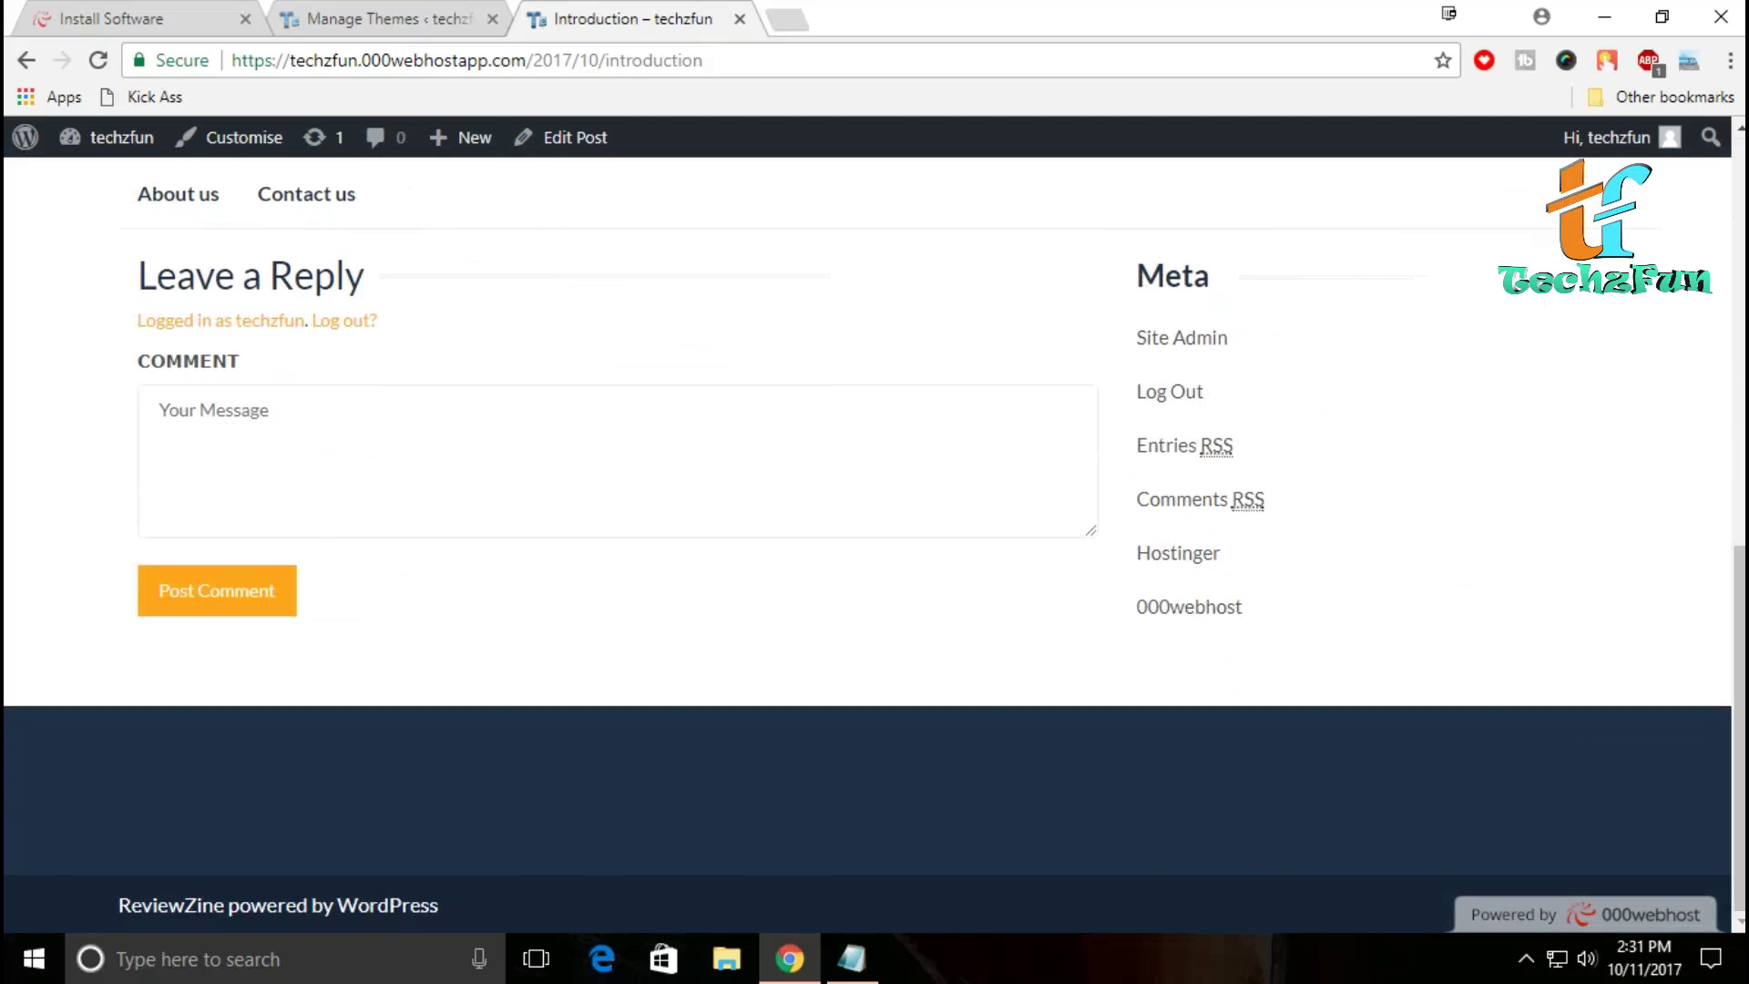
scroll(874, 546, up, 10)
scroll(875, 546, up, 2)
click(229, 136)
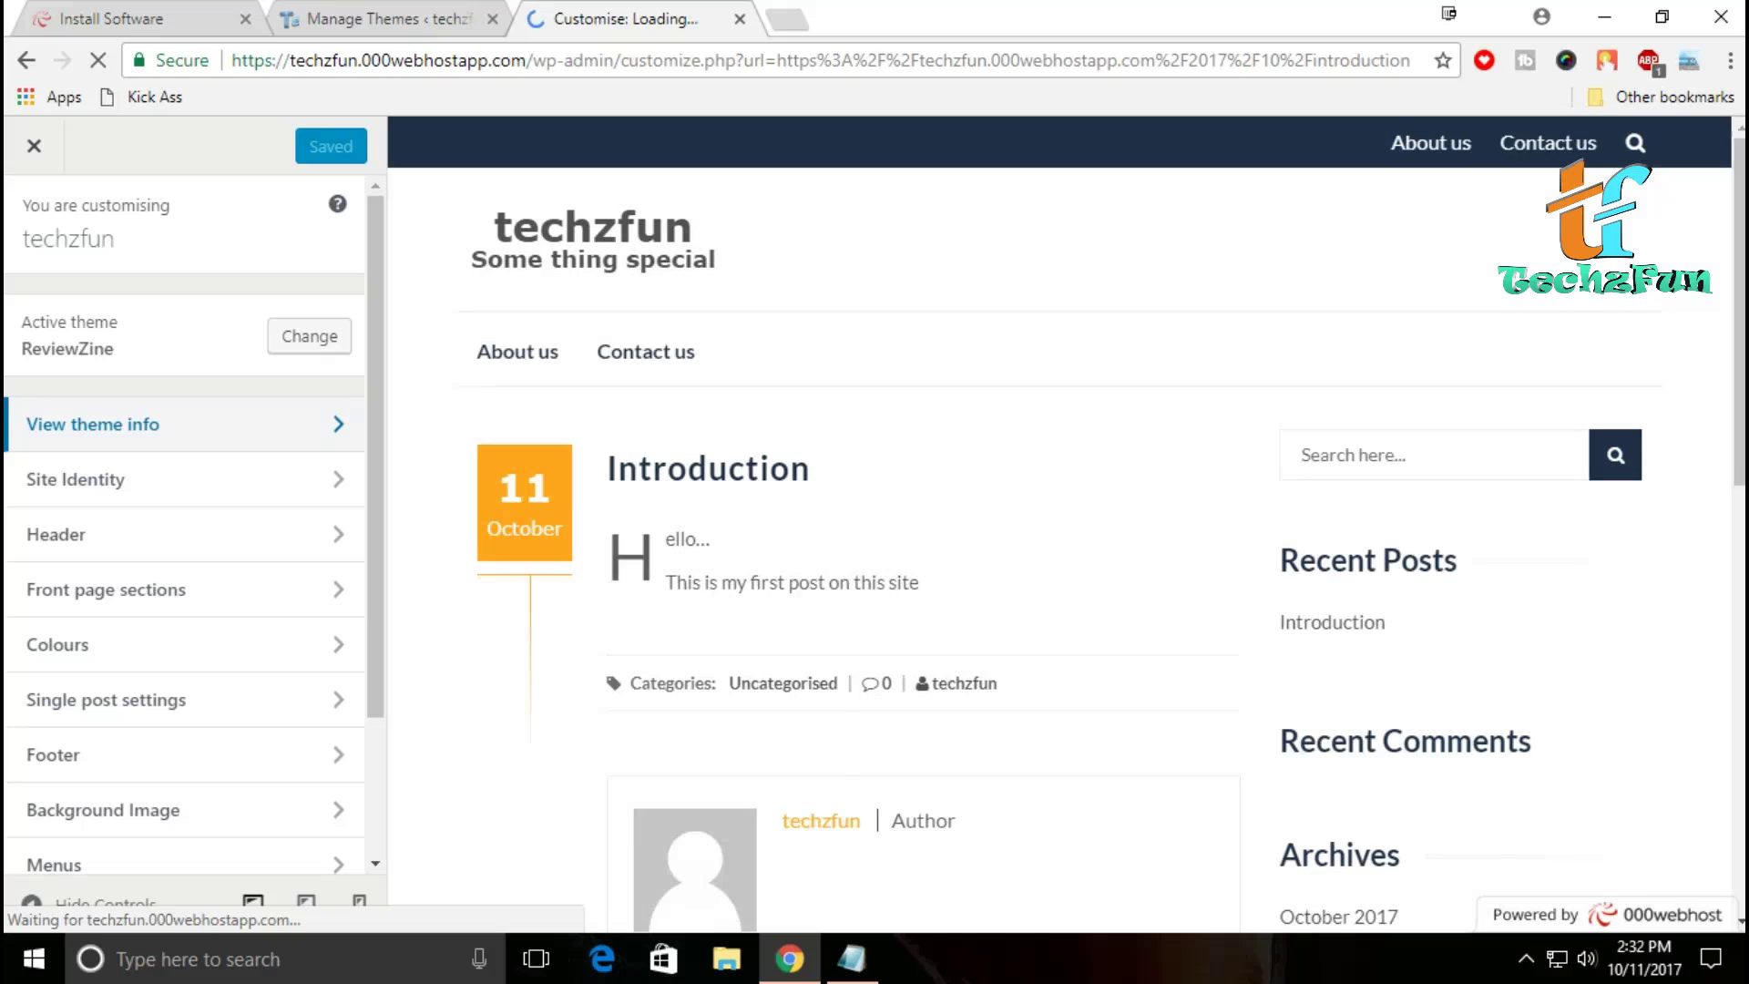
Step: Browse the theme info and Site Identity panels, then enter the Header settings
scroll(183, 423, down, 2)
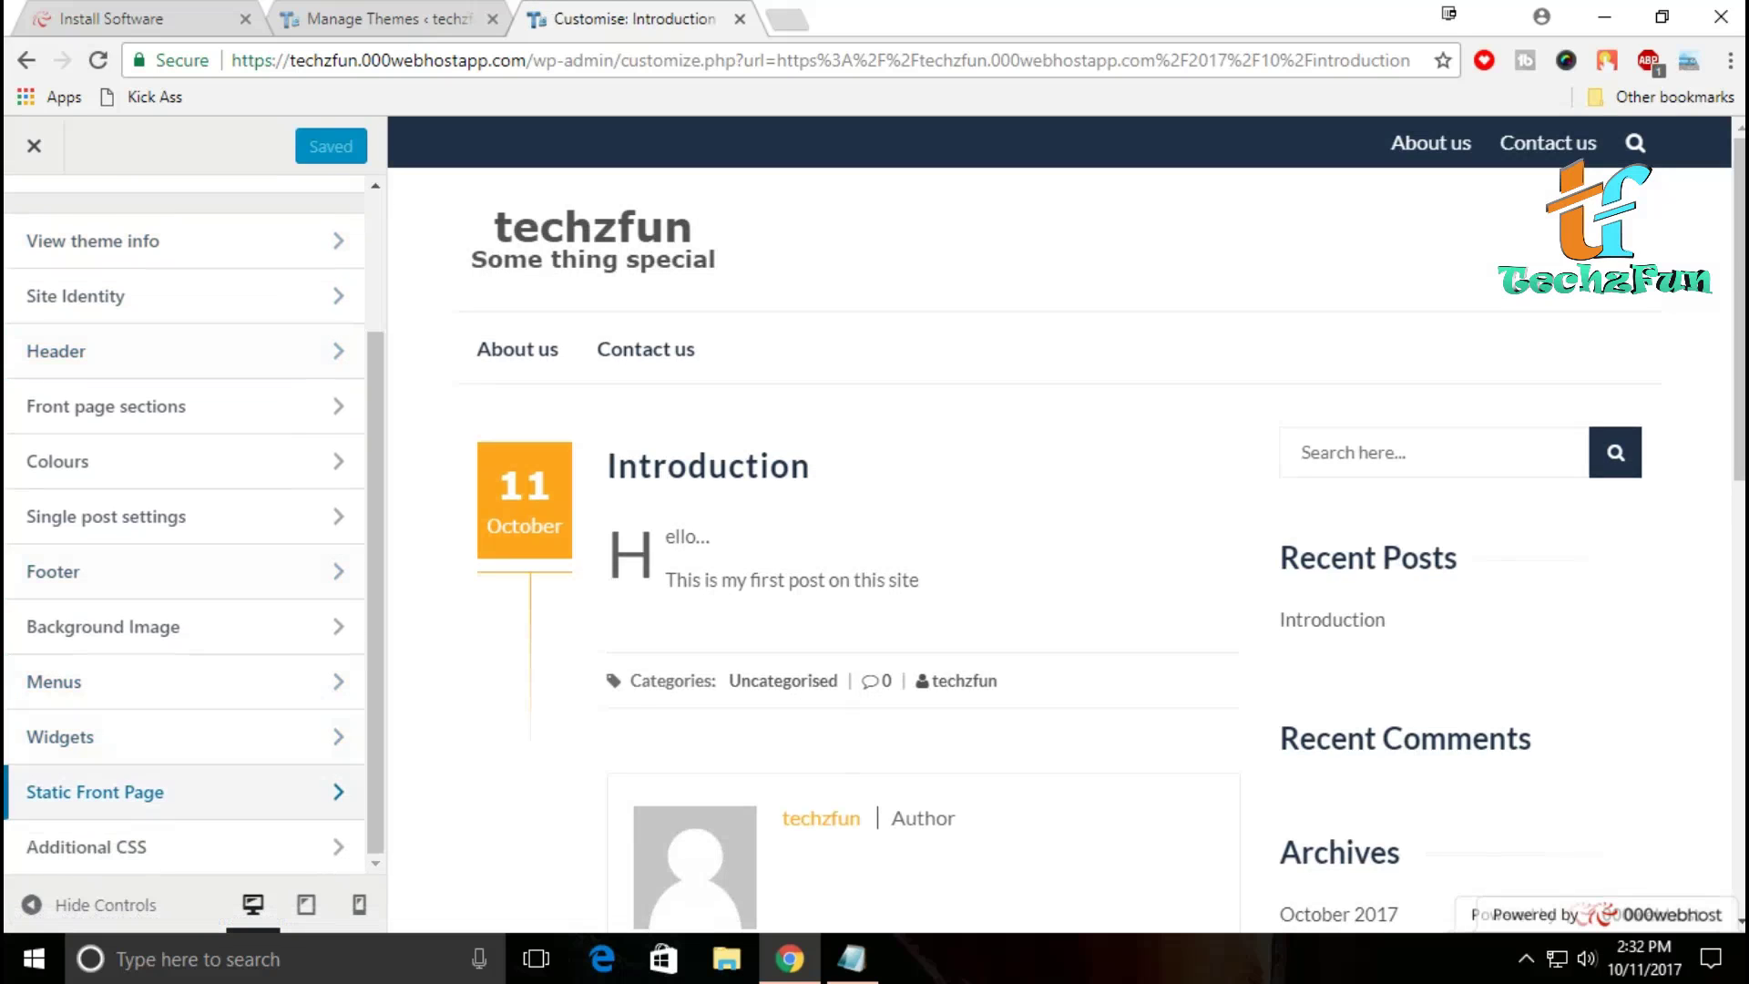
scroll(182, 775, up, 3)
click(182, 421)
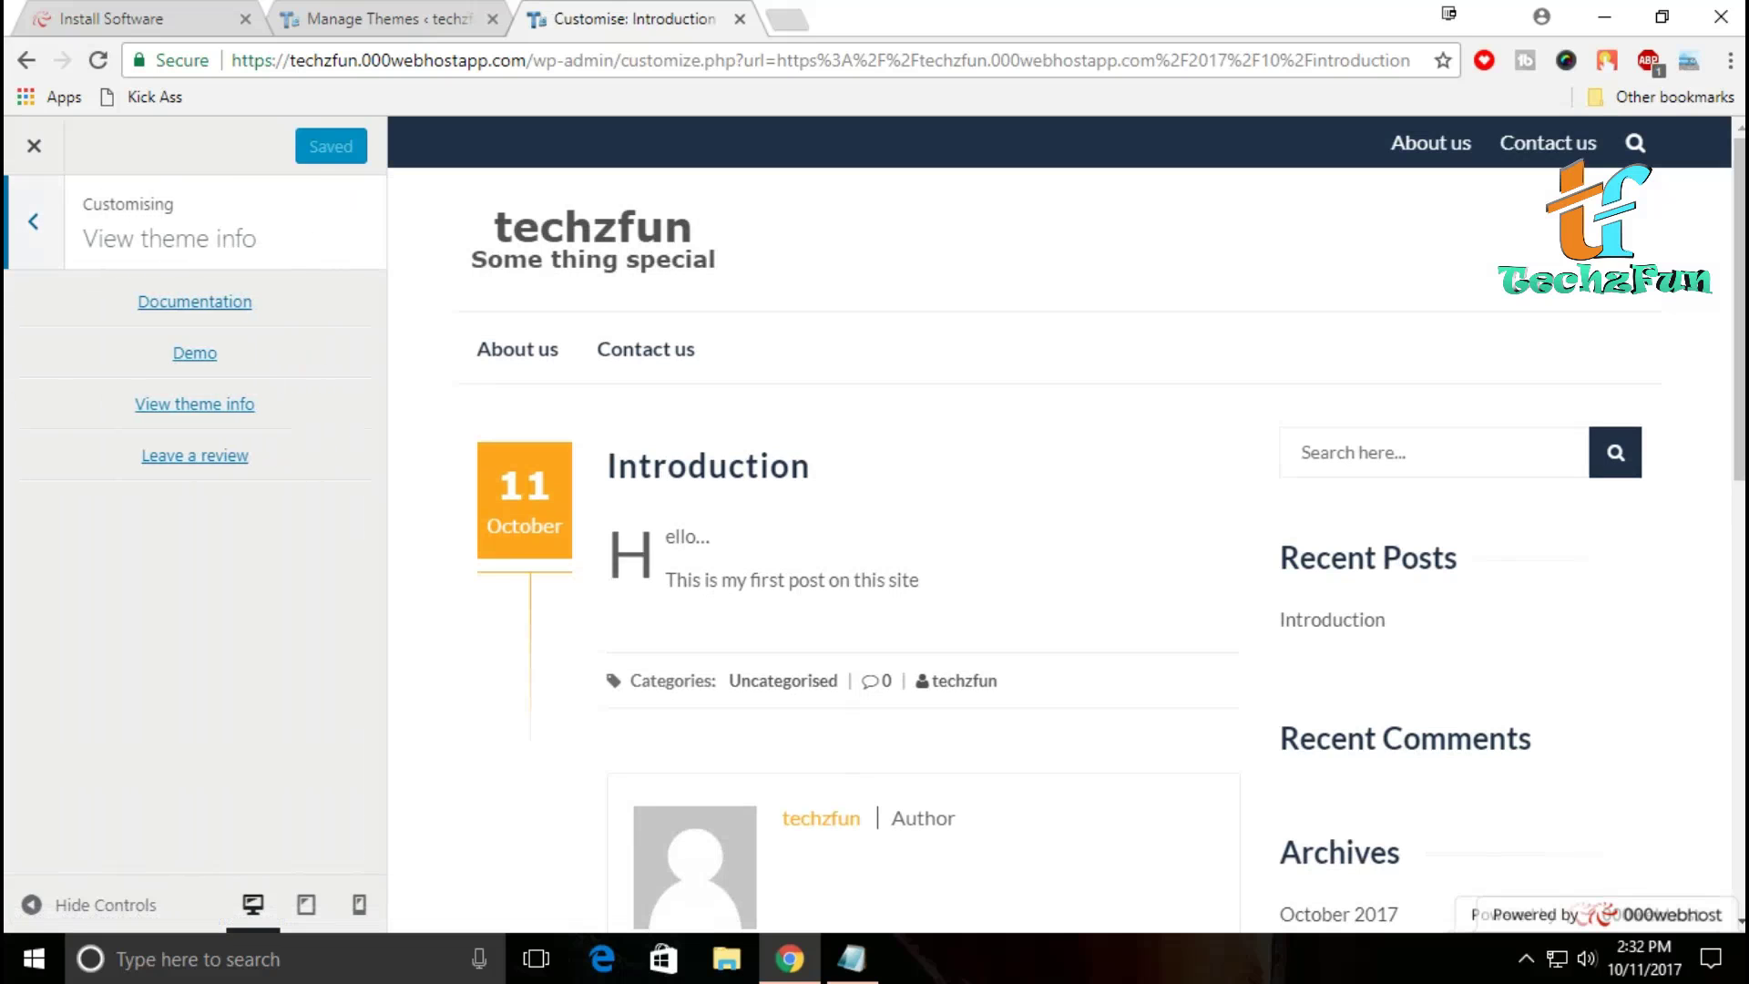
click(33, 220)
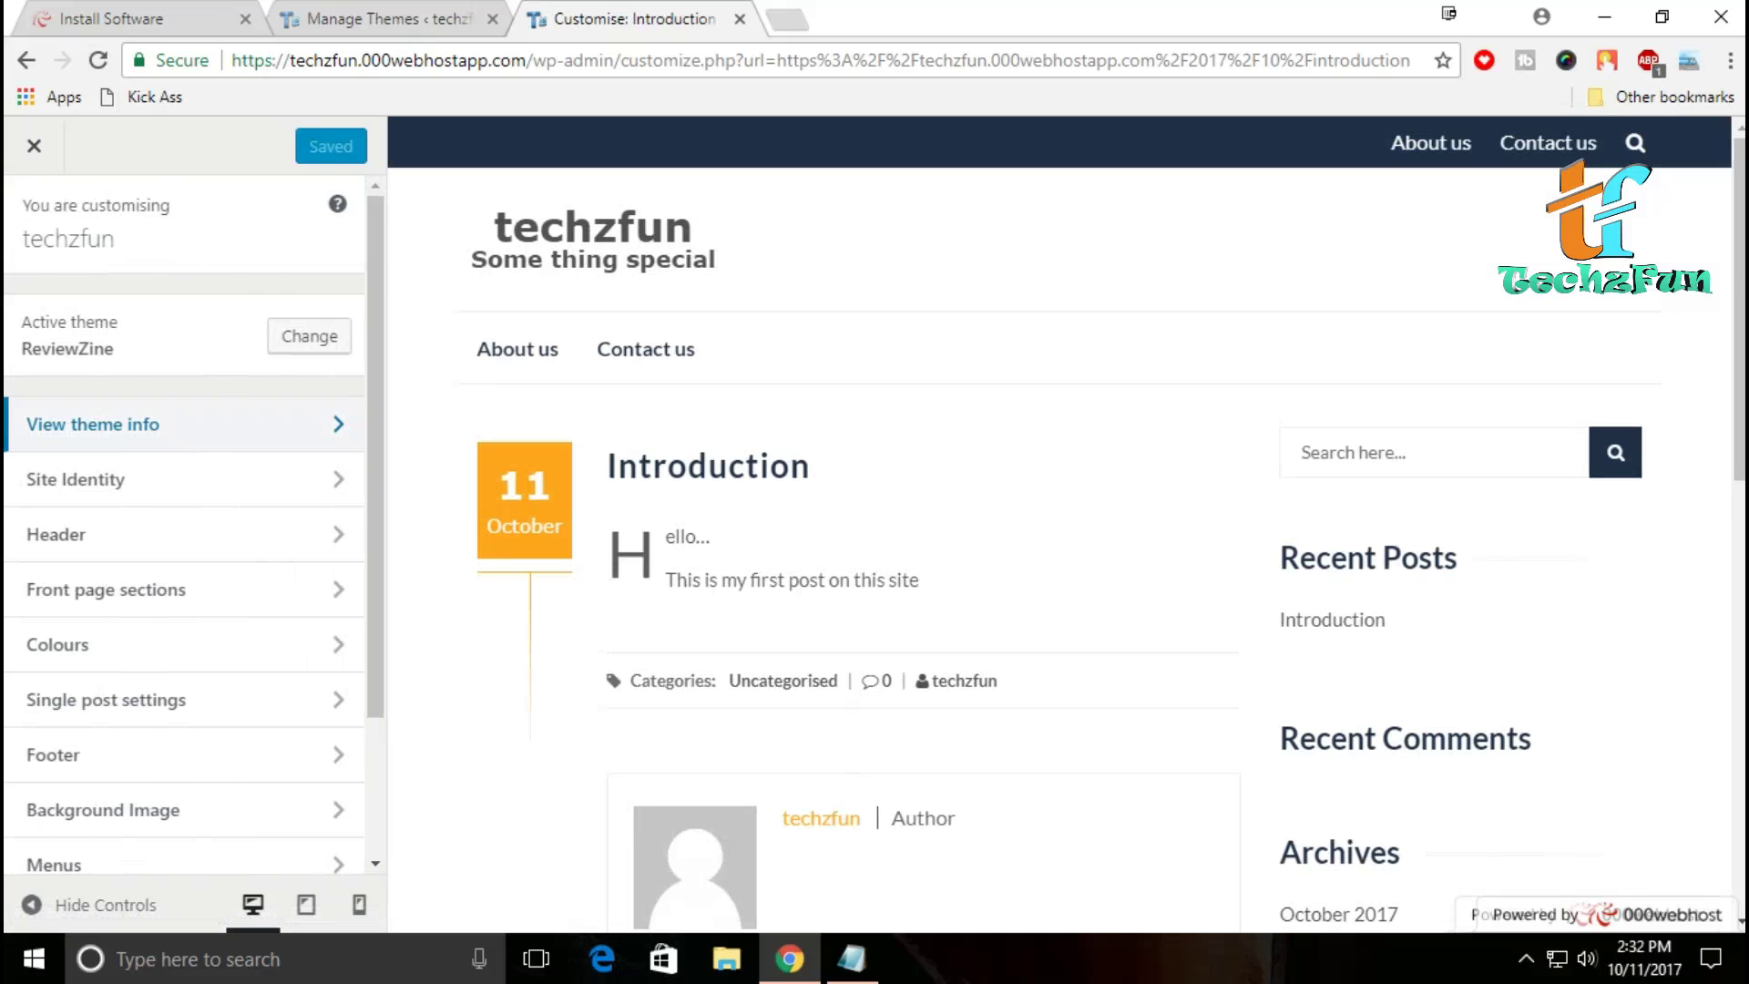
click(182, 476)
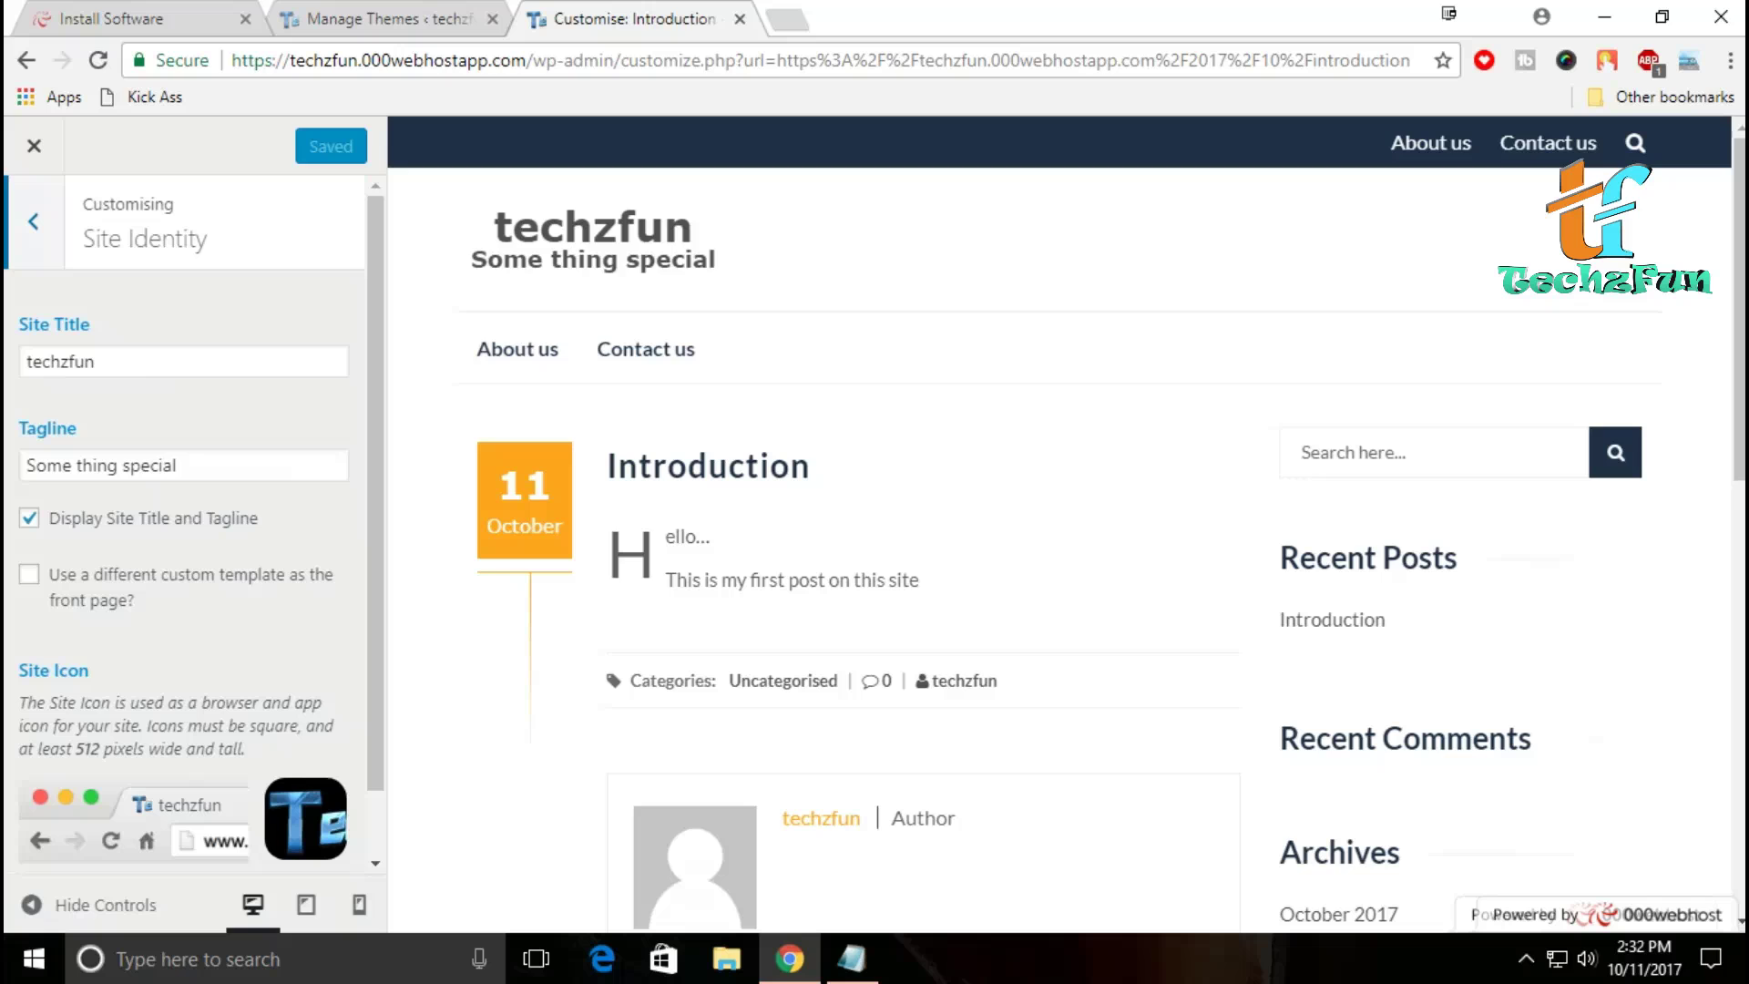
click(32, 221)
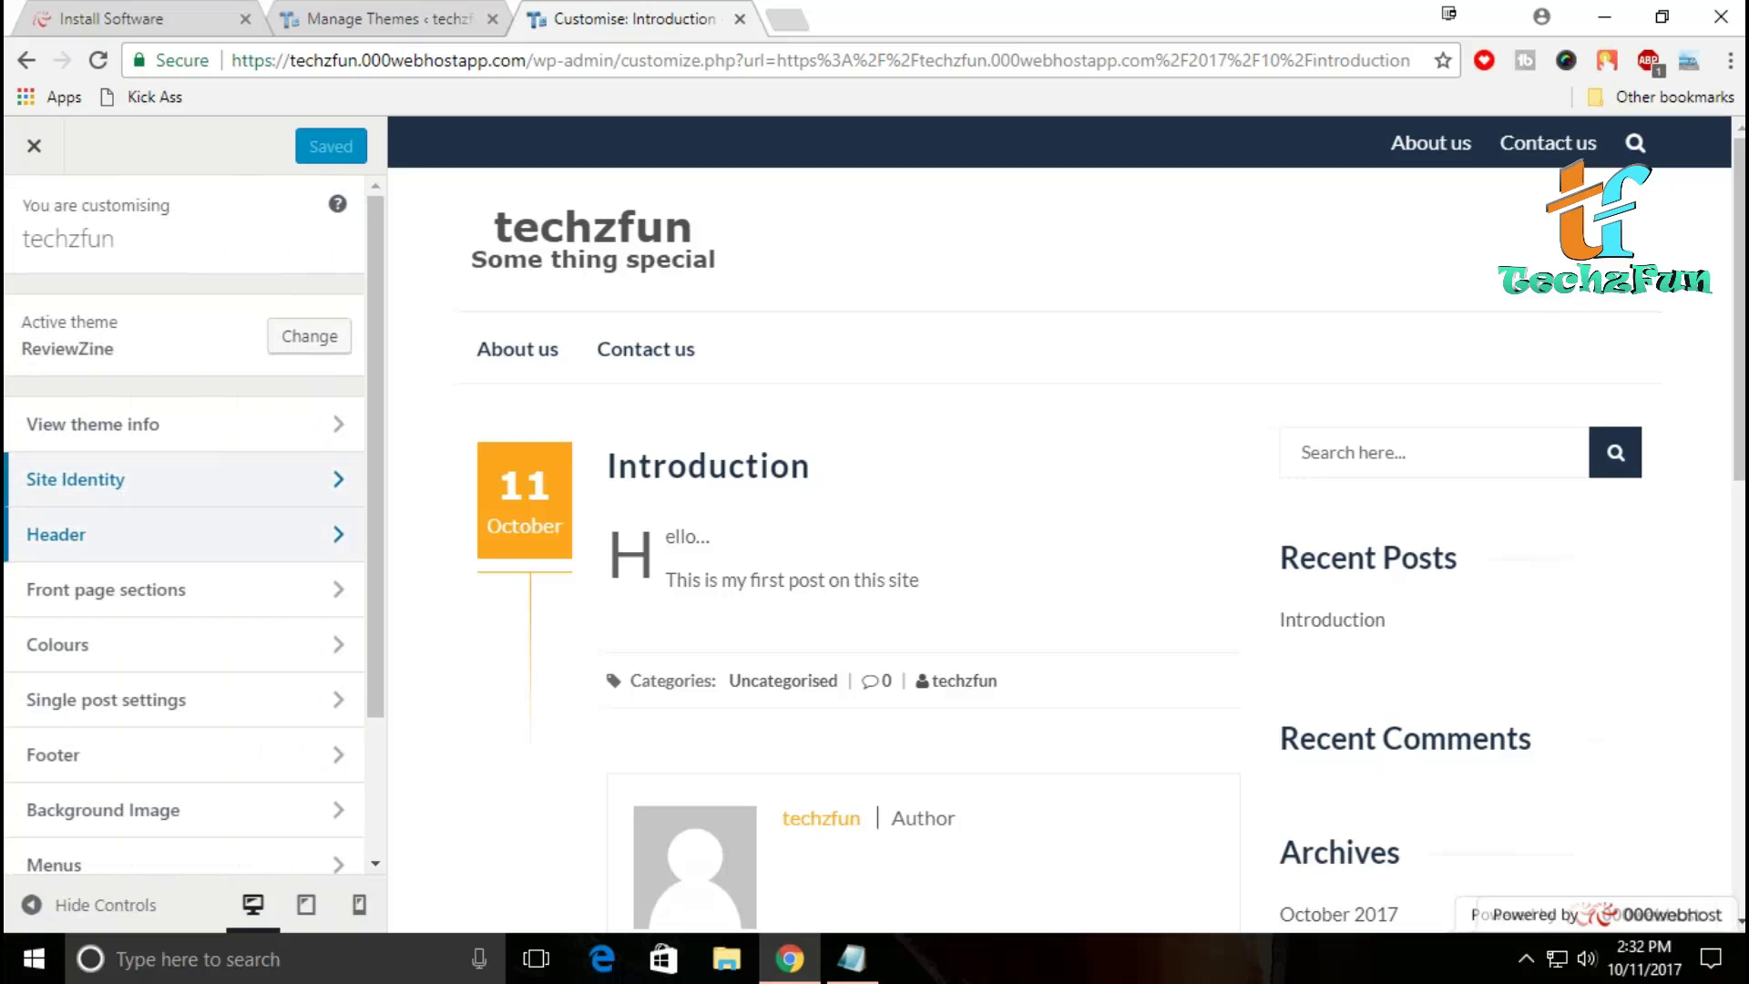
click(182, 531)
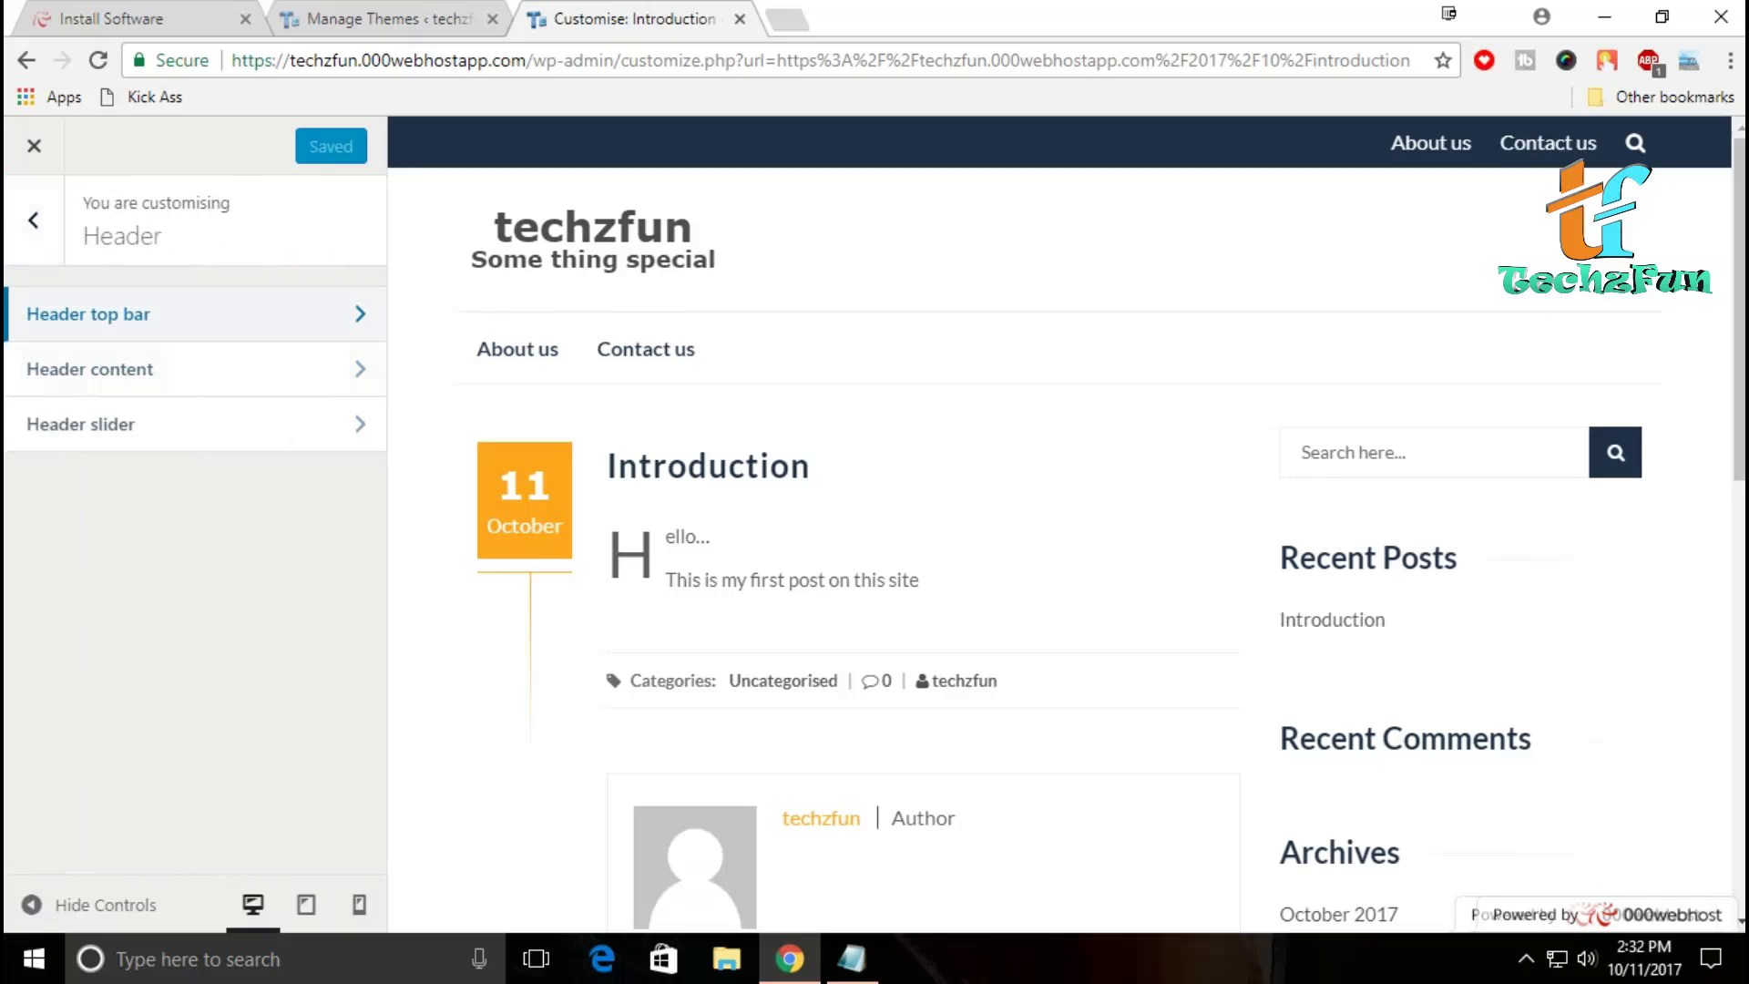
Step: Inspect the Header top bar, IsleMag social icon and Header content settings, then close the Customiser
key(Return)
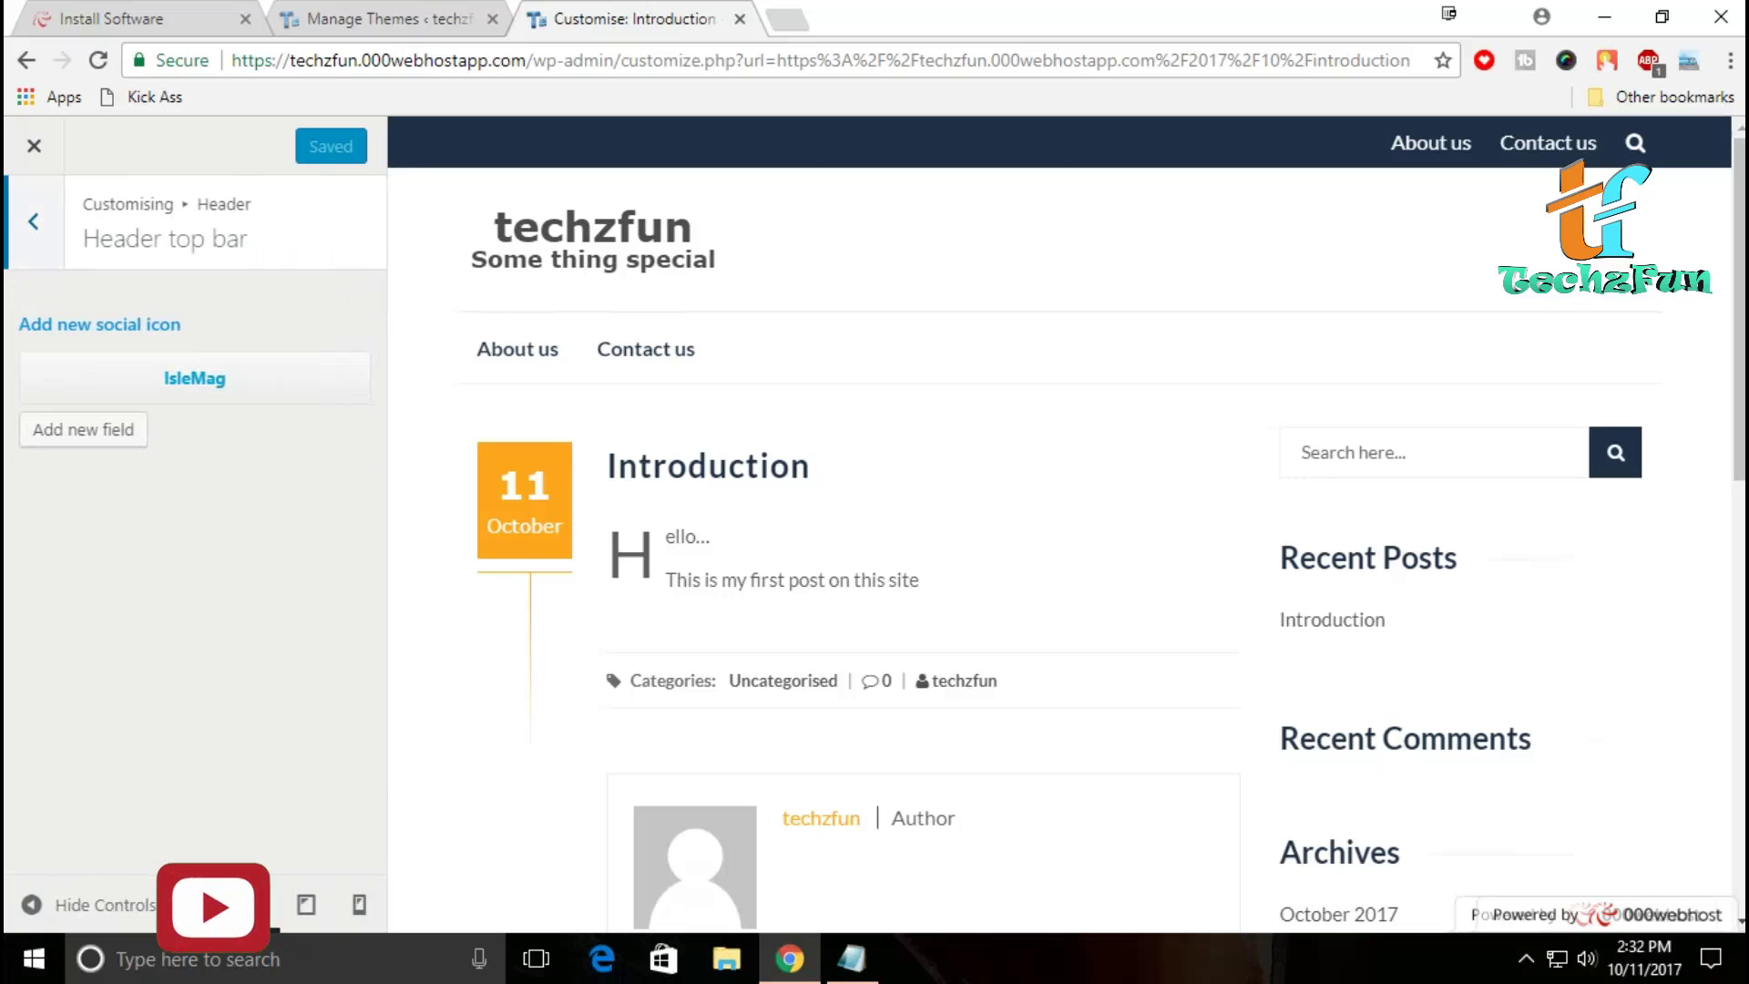
key(Return)
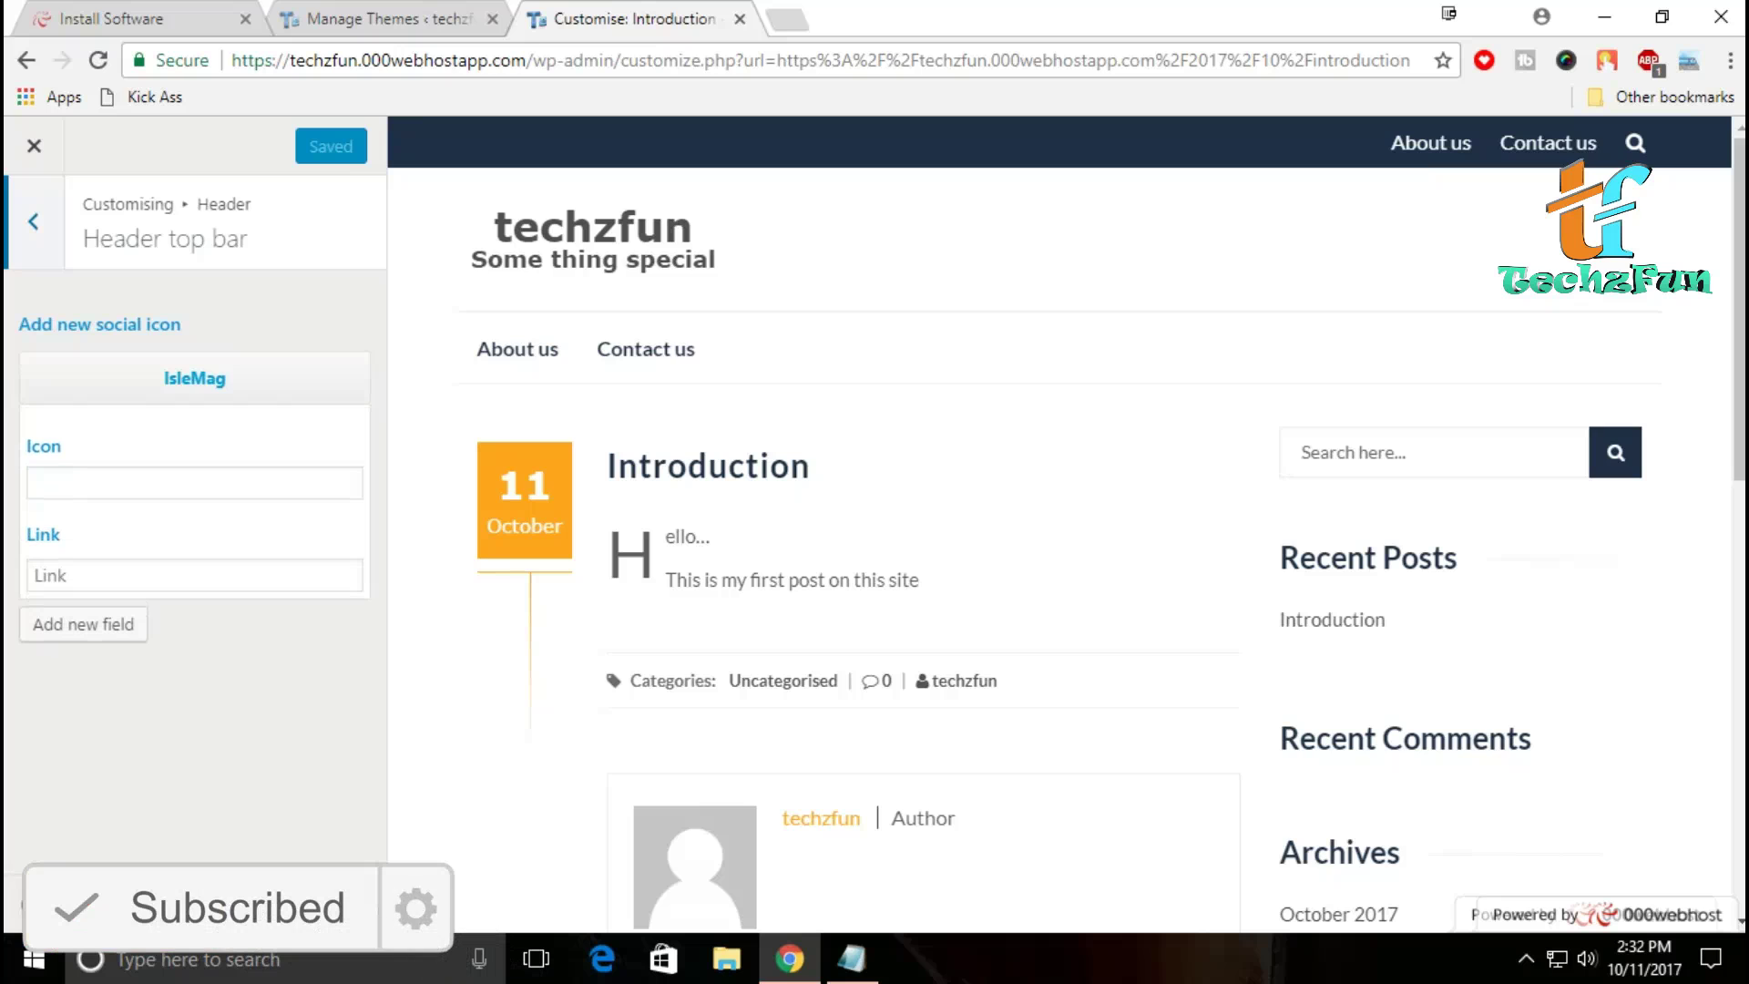
key(Escape)
key(Tab)
key(Return)
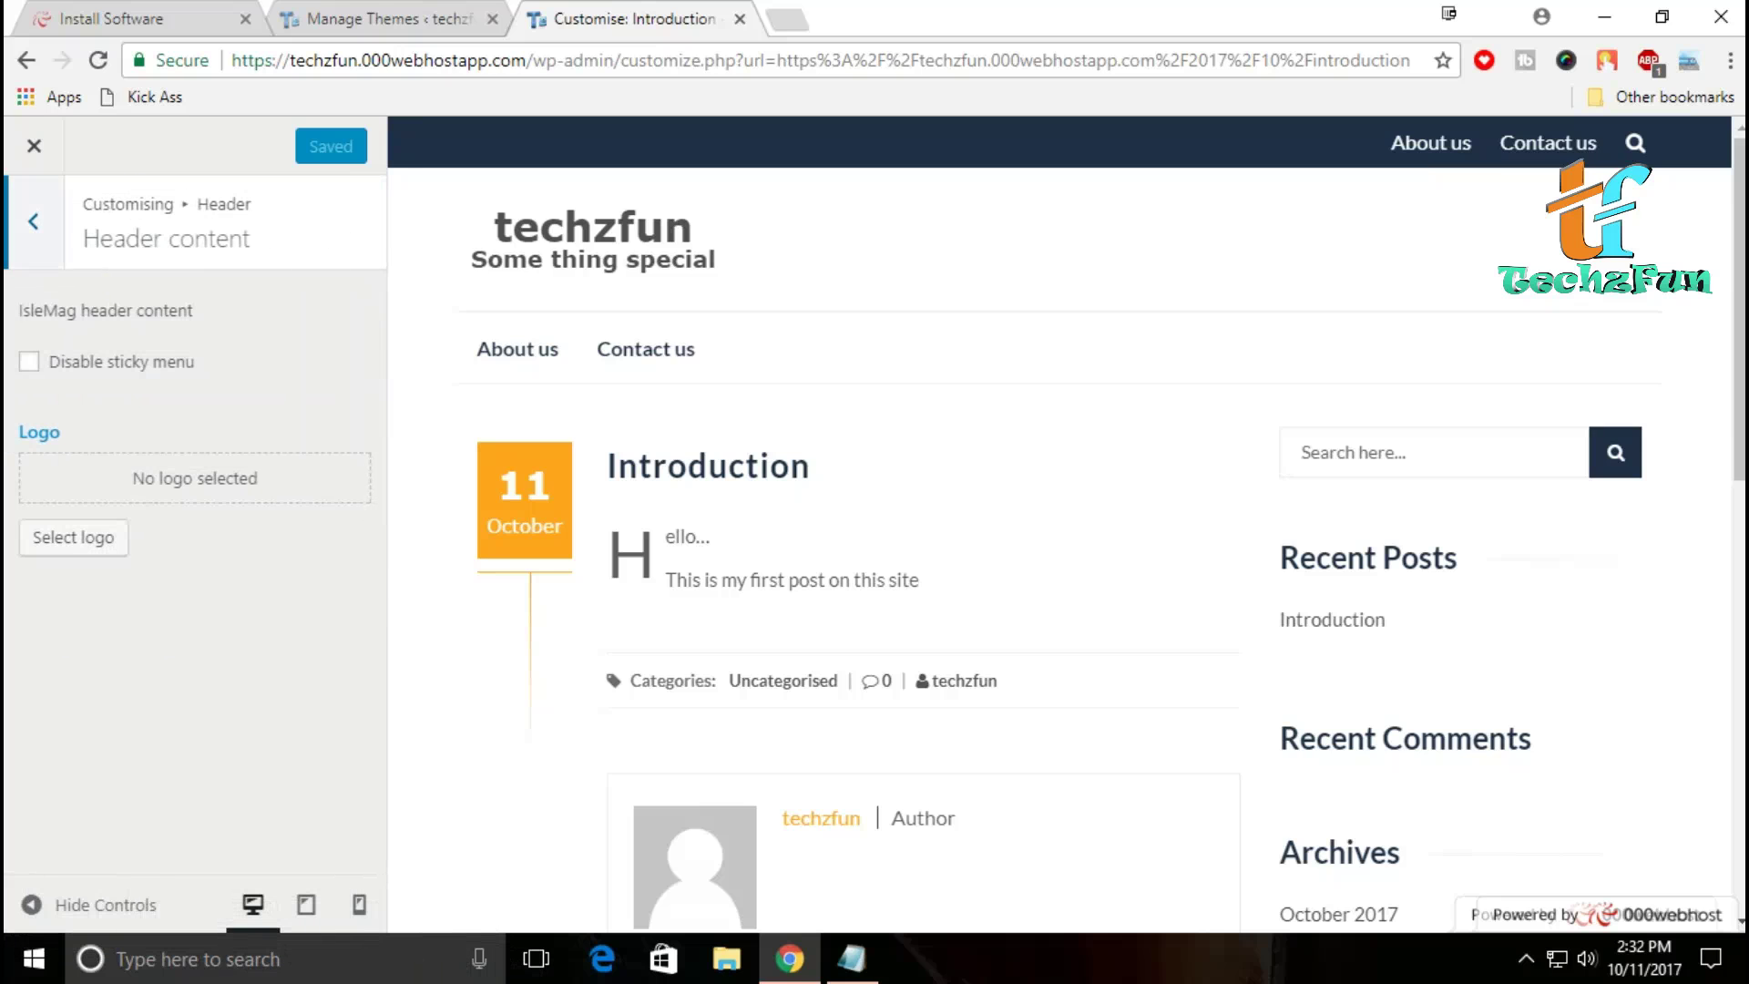
key(shift+Tab)
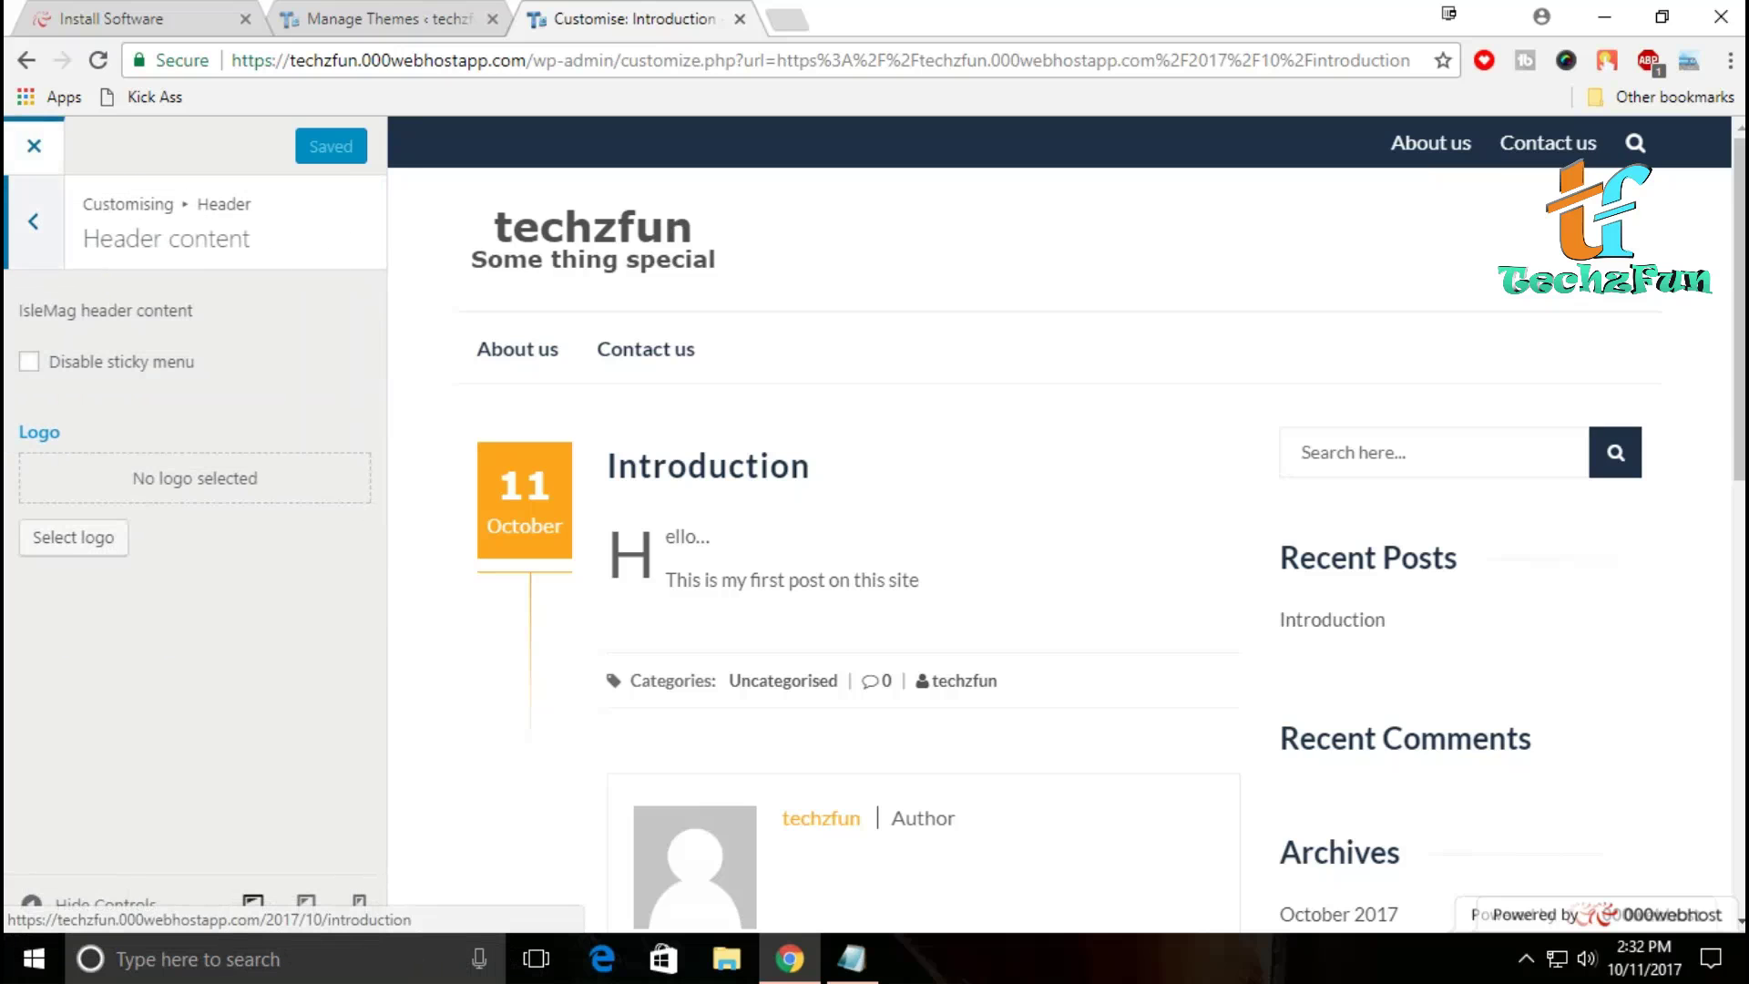
key(Return)
Step: Reopen the Customiser and review the Header slider settings
key(Tab)
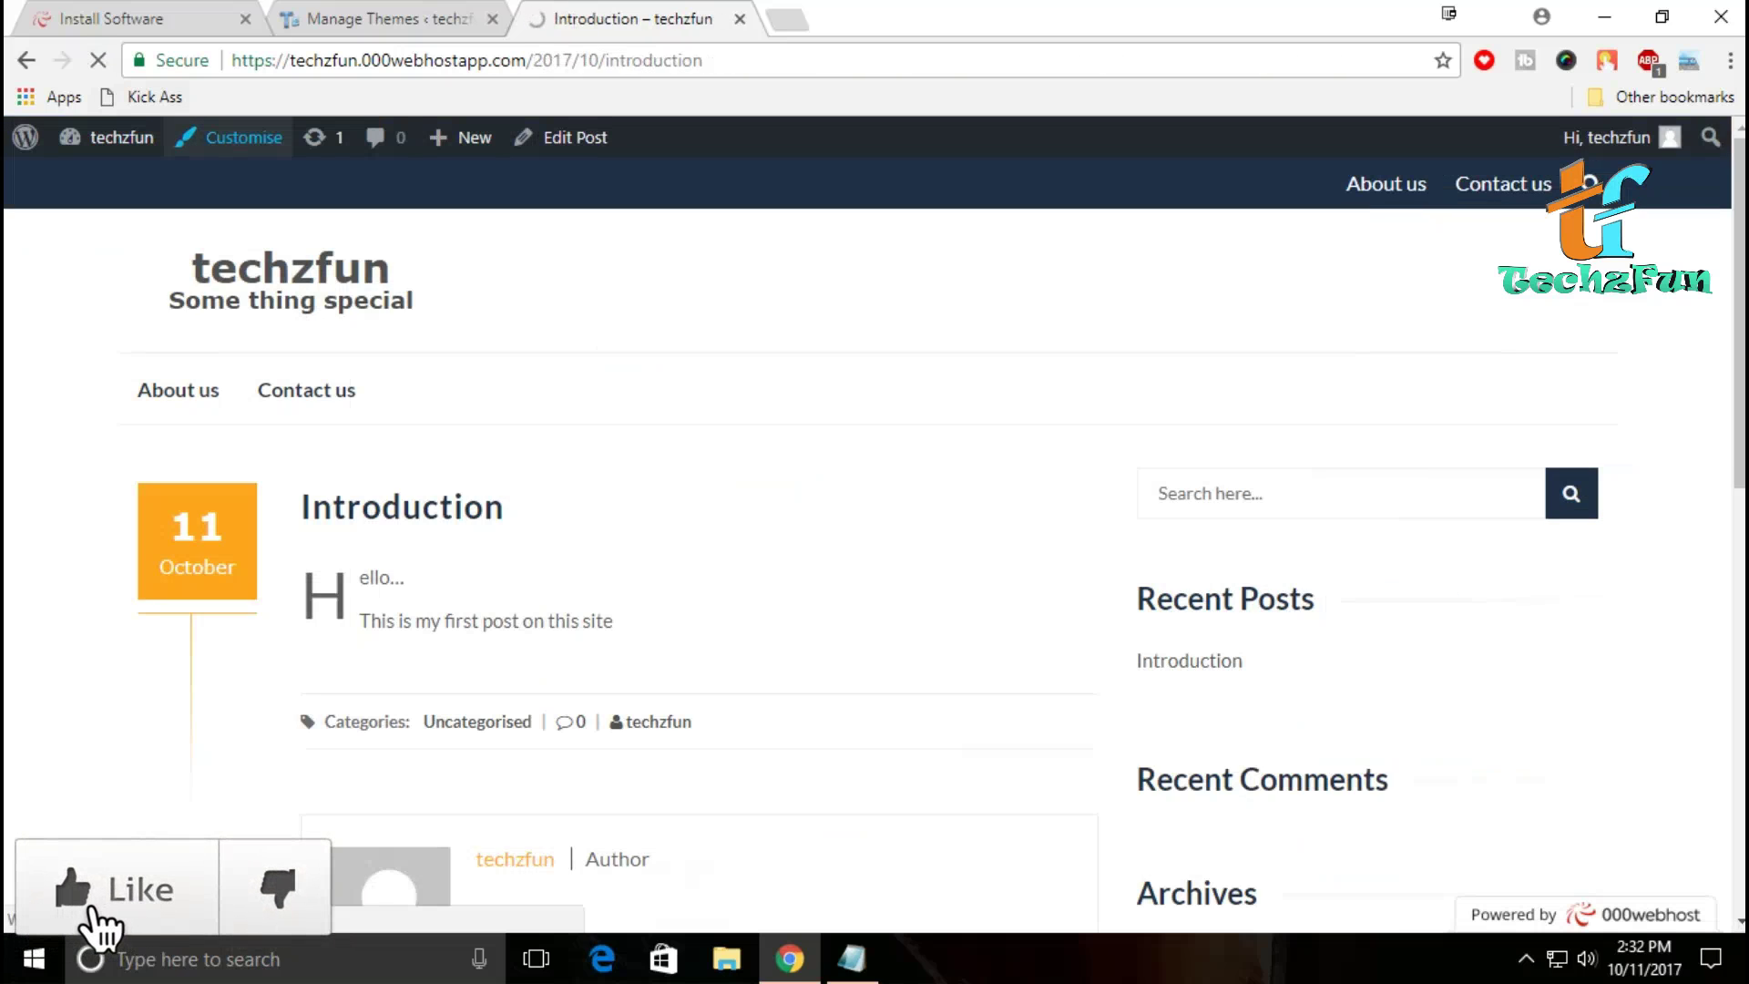
key(Return)
key(Tab)
key(Tab)
key(shift+Tab)
key(Tab)
key(Tab)
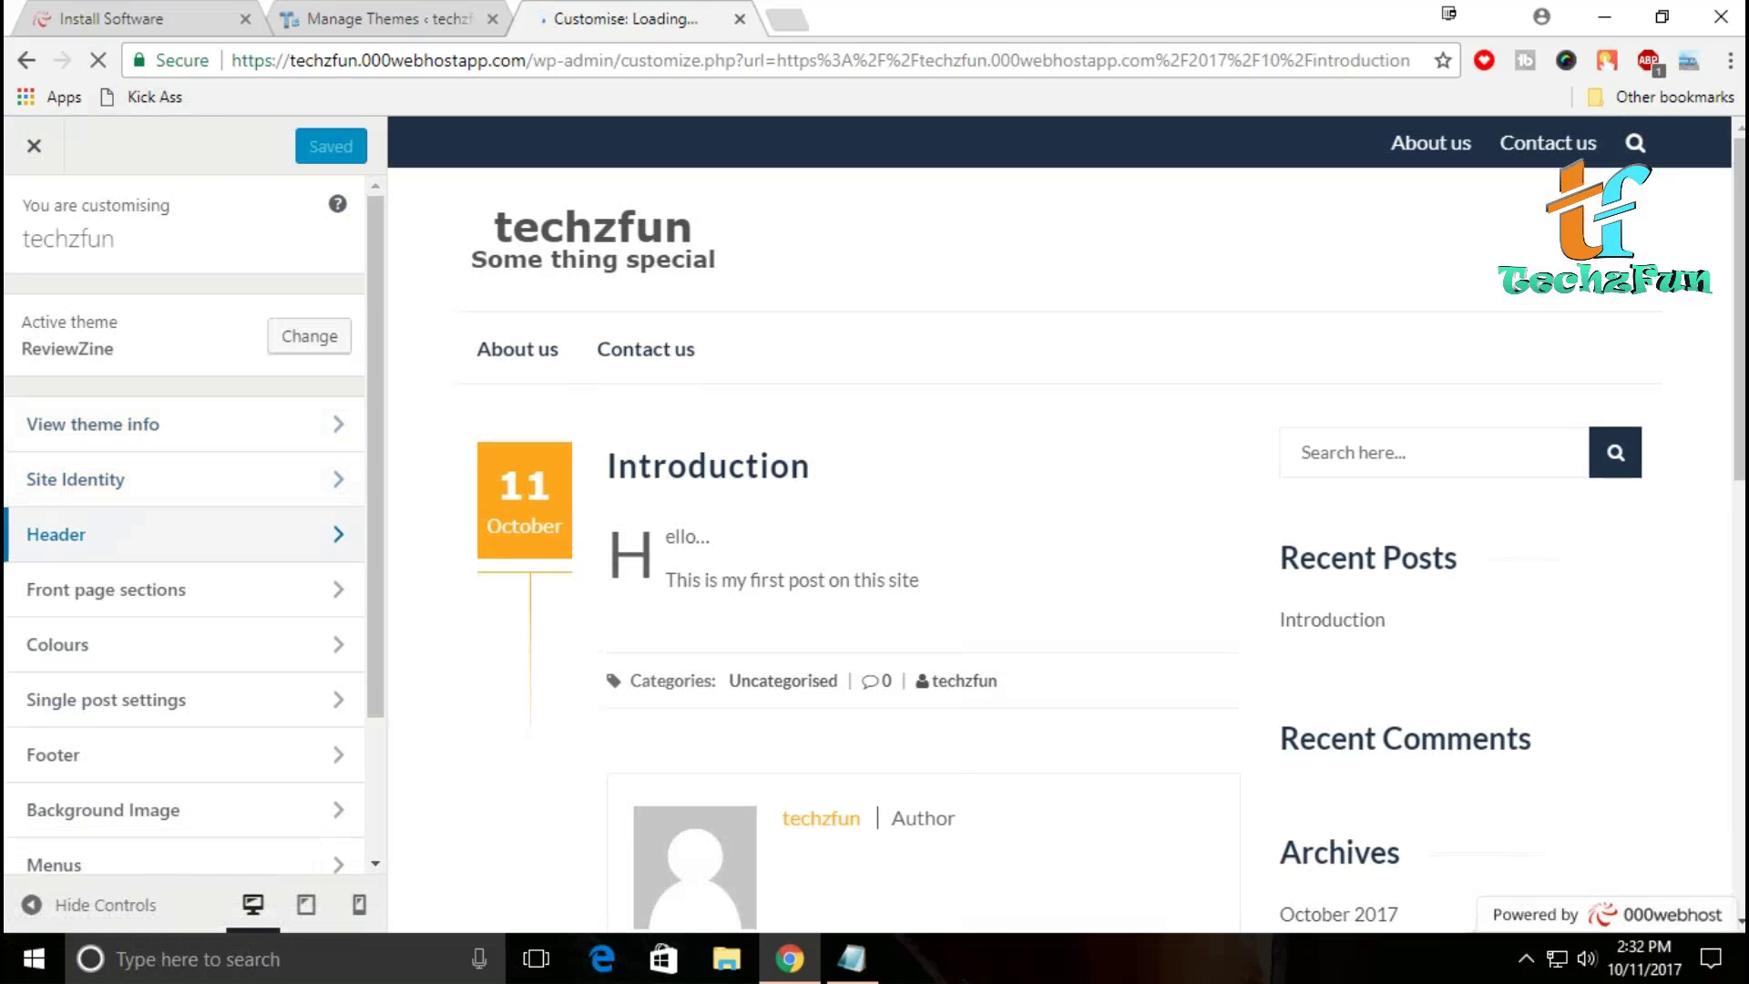
key(Return)
key(Tab)
key(Tab)
key(Tab)
key(Return)
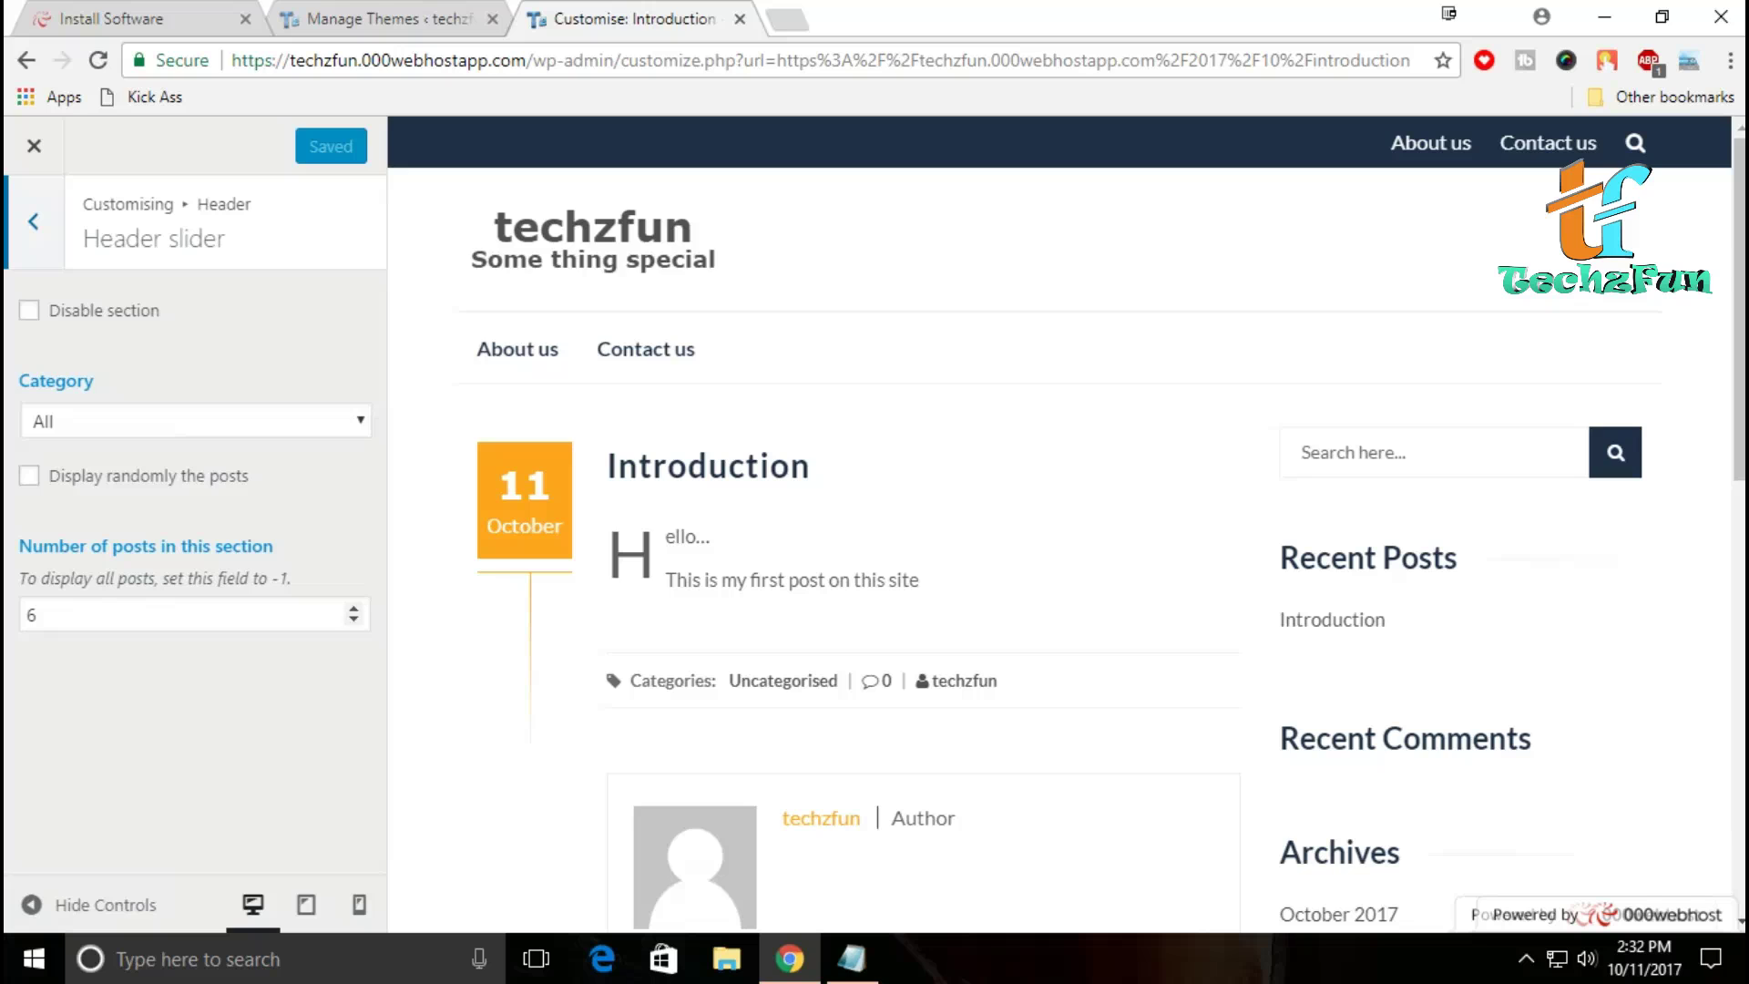
scroll(1066, 522, down, 5)
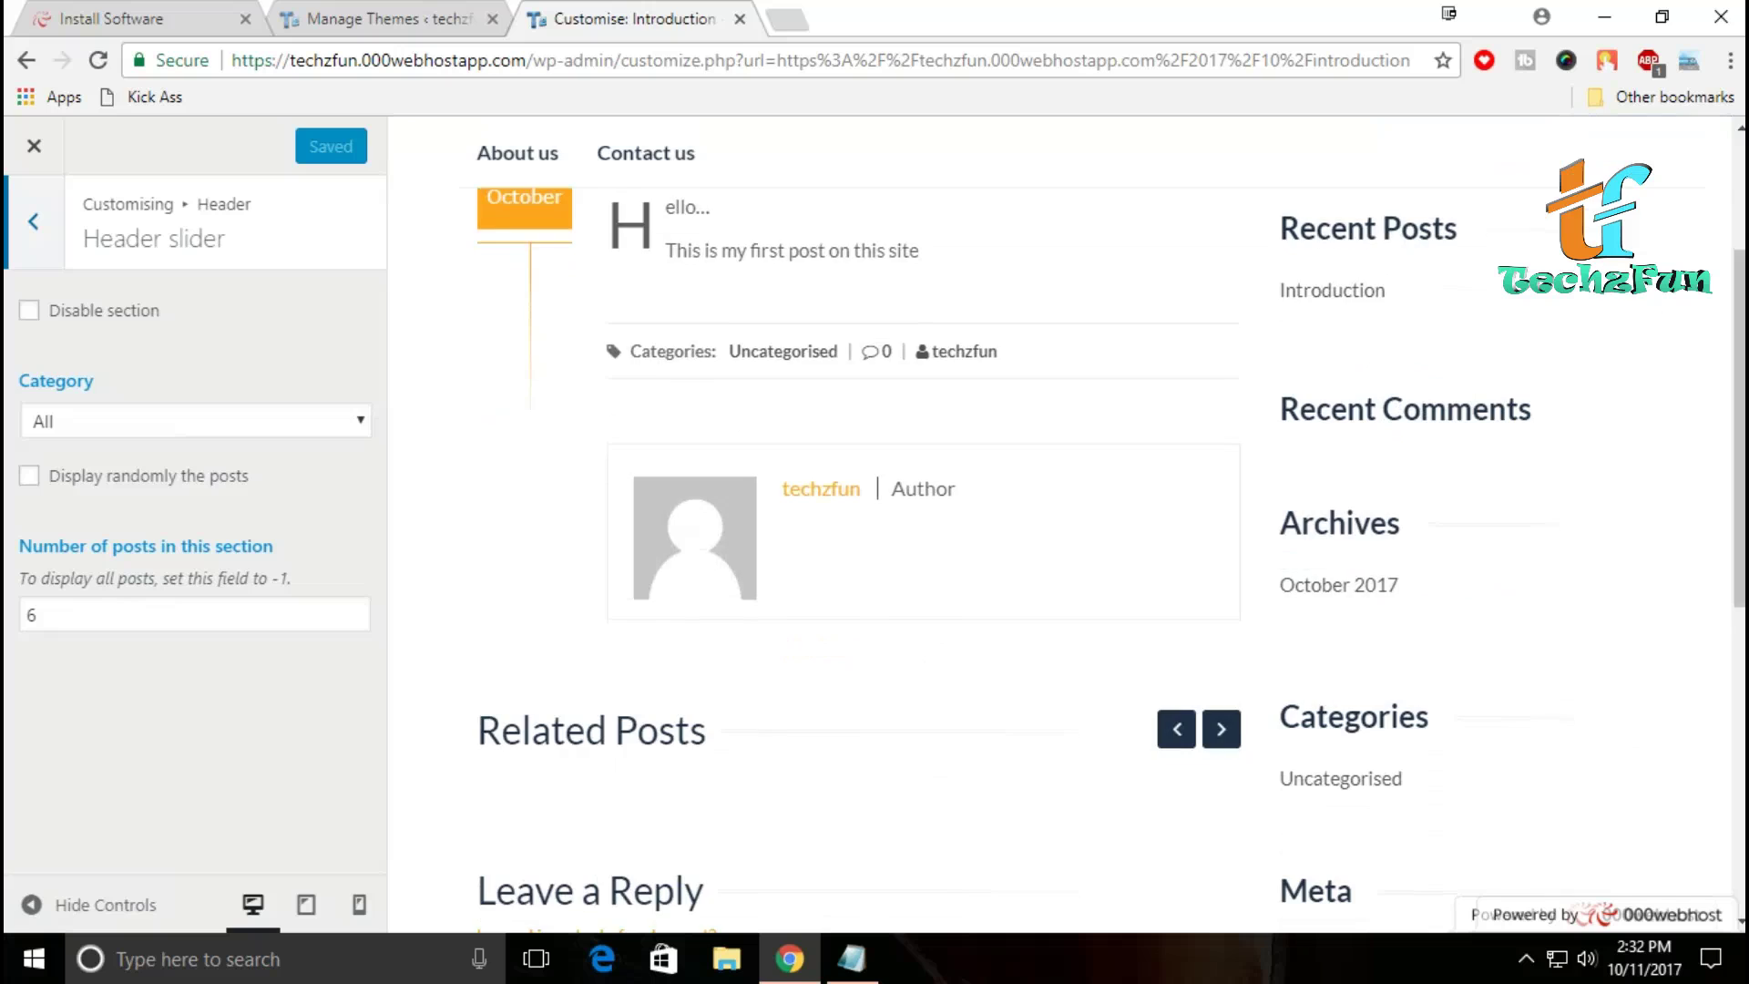
scroll(1066, 522, up, 5)
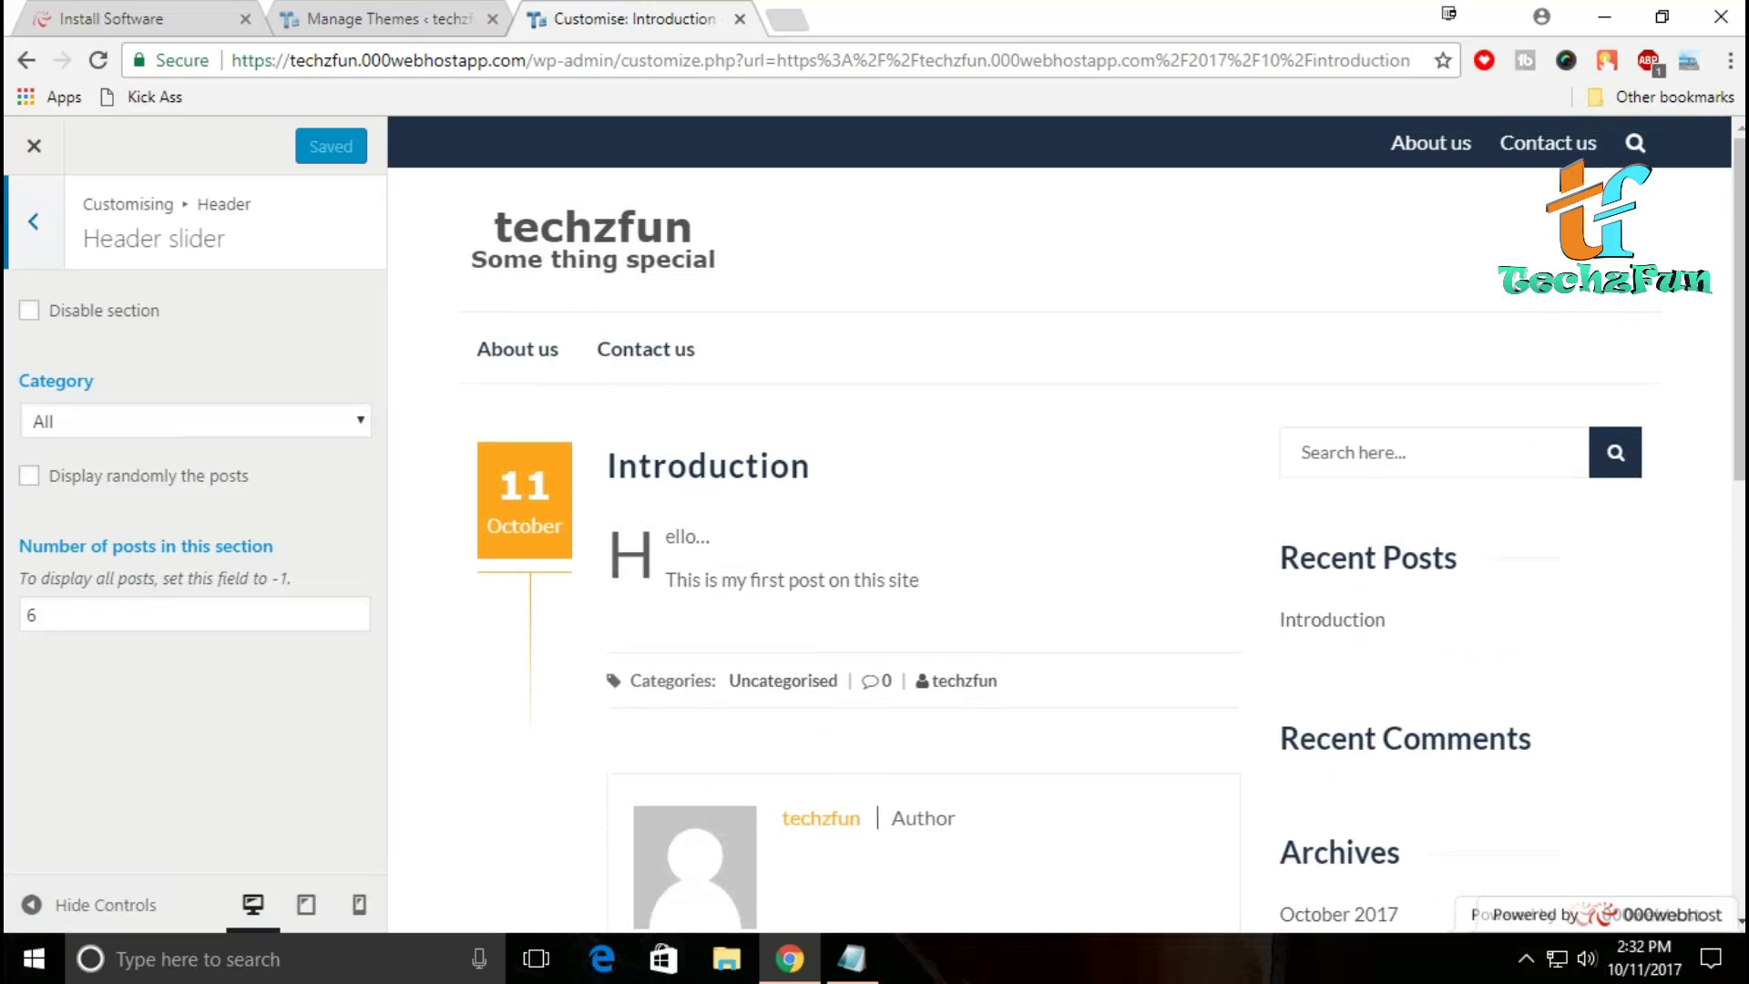
Step: Return to the main Customiser sections and bring up the Footer settings
key(Escape)
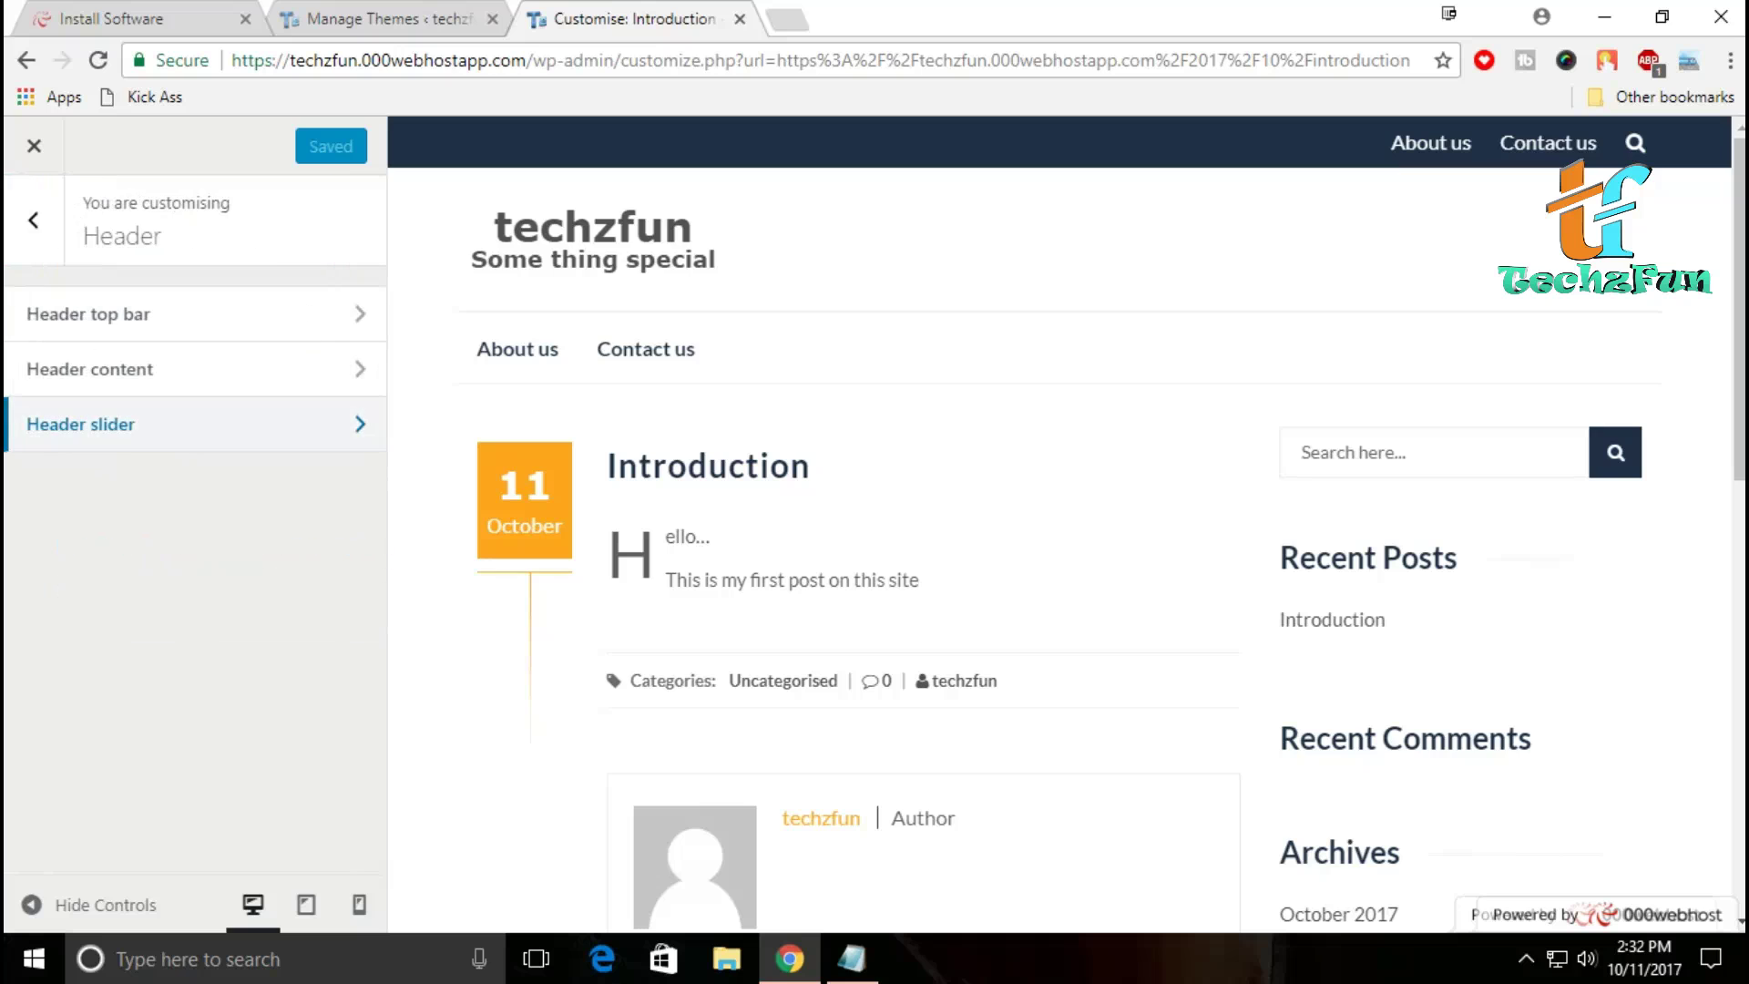
key(Escape)
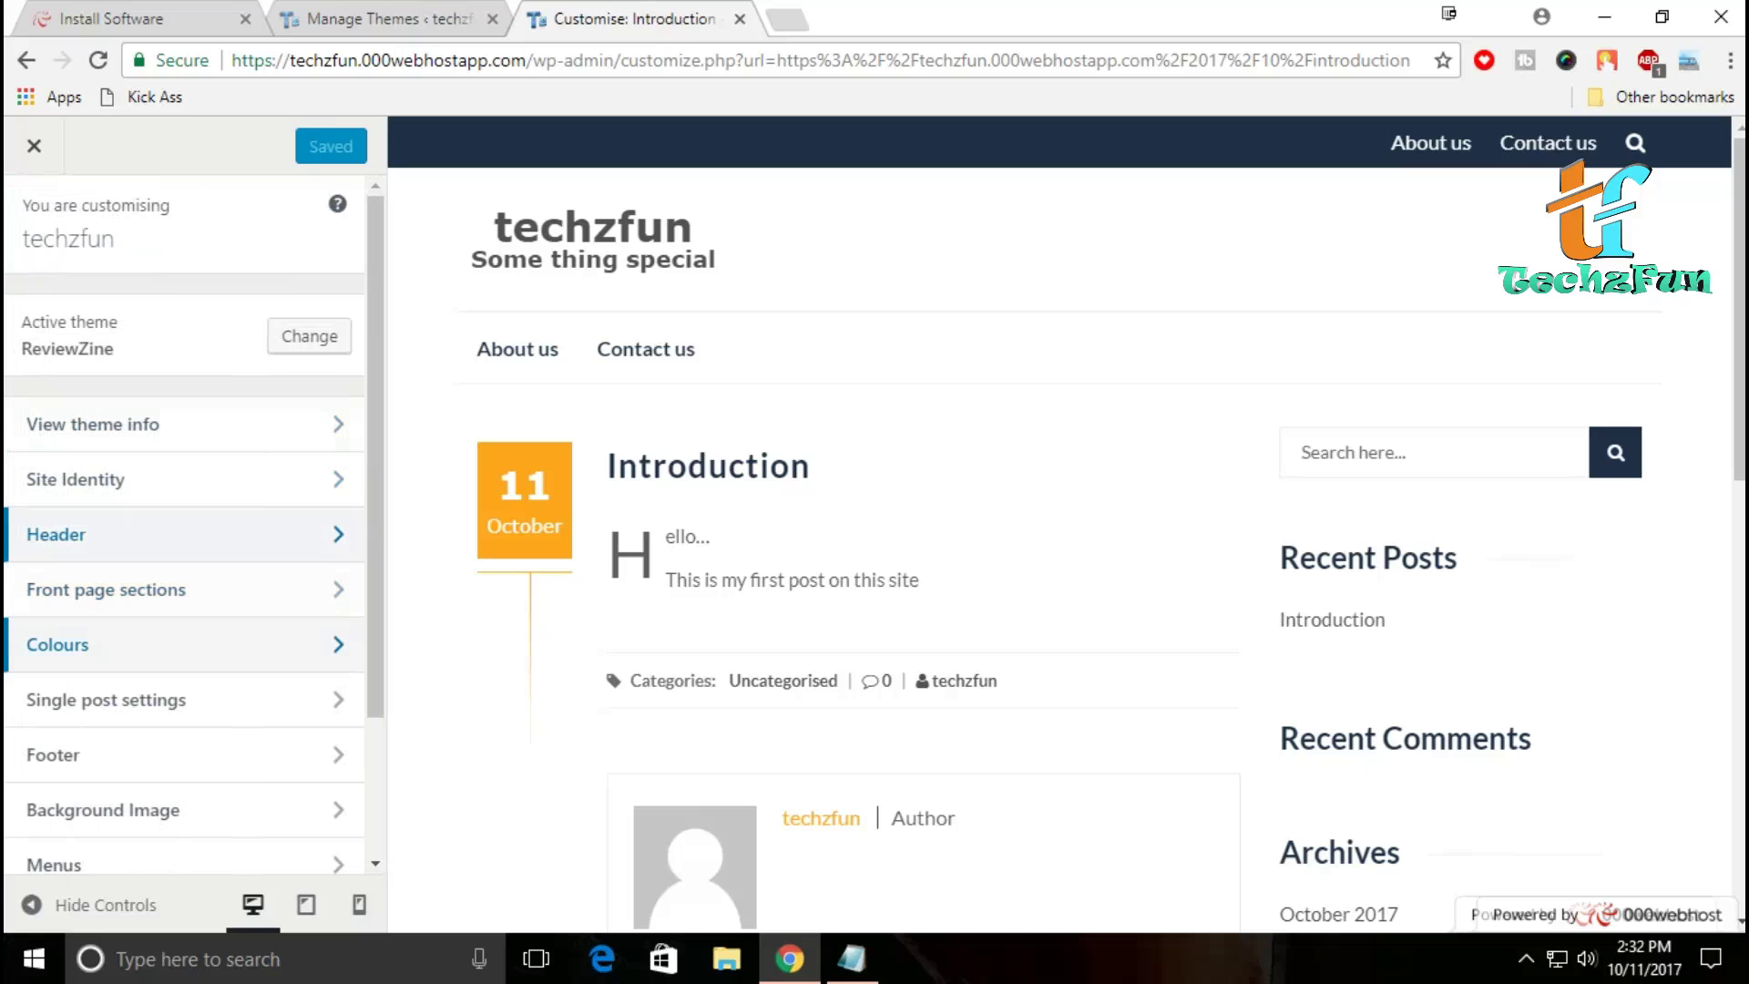
scroll(182, 638, down, 2)
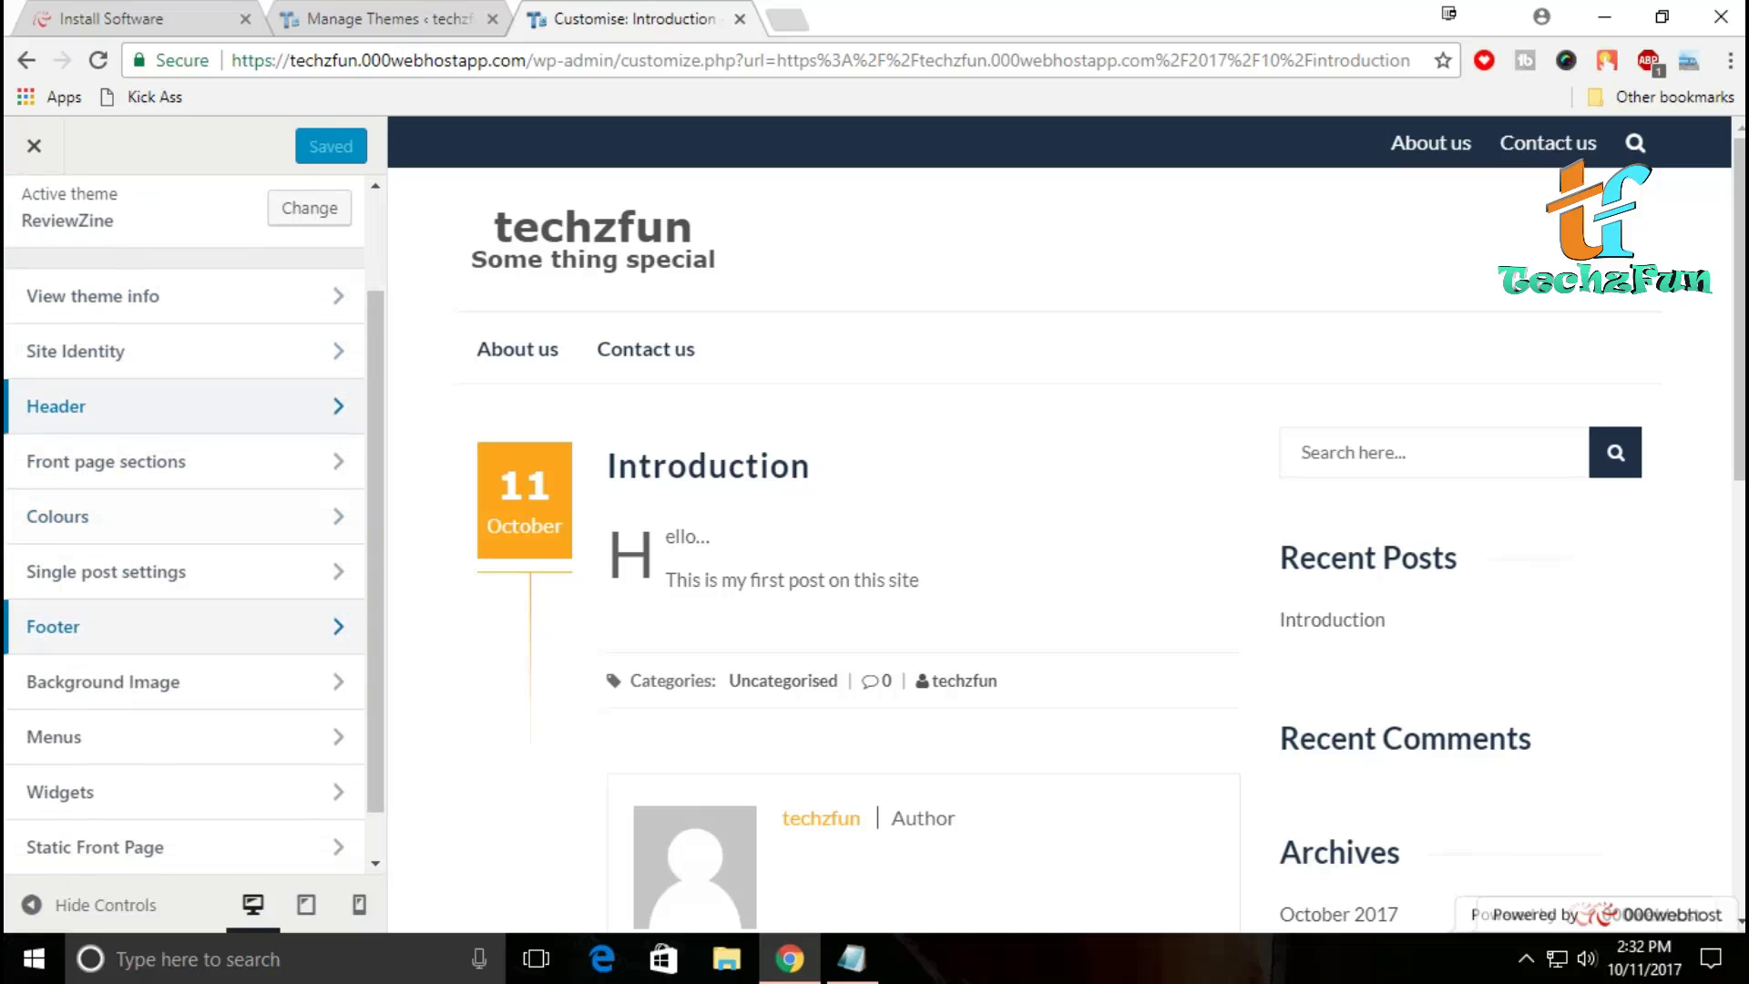
click(182, 625)
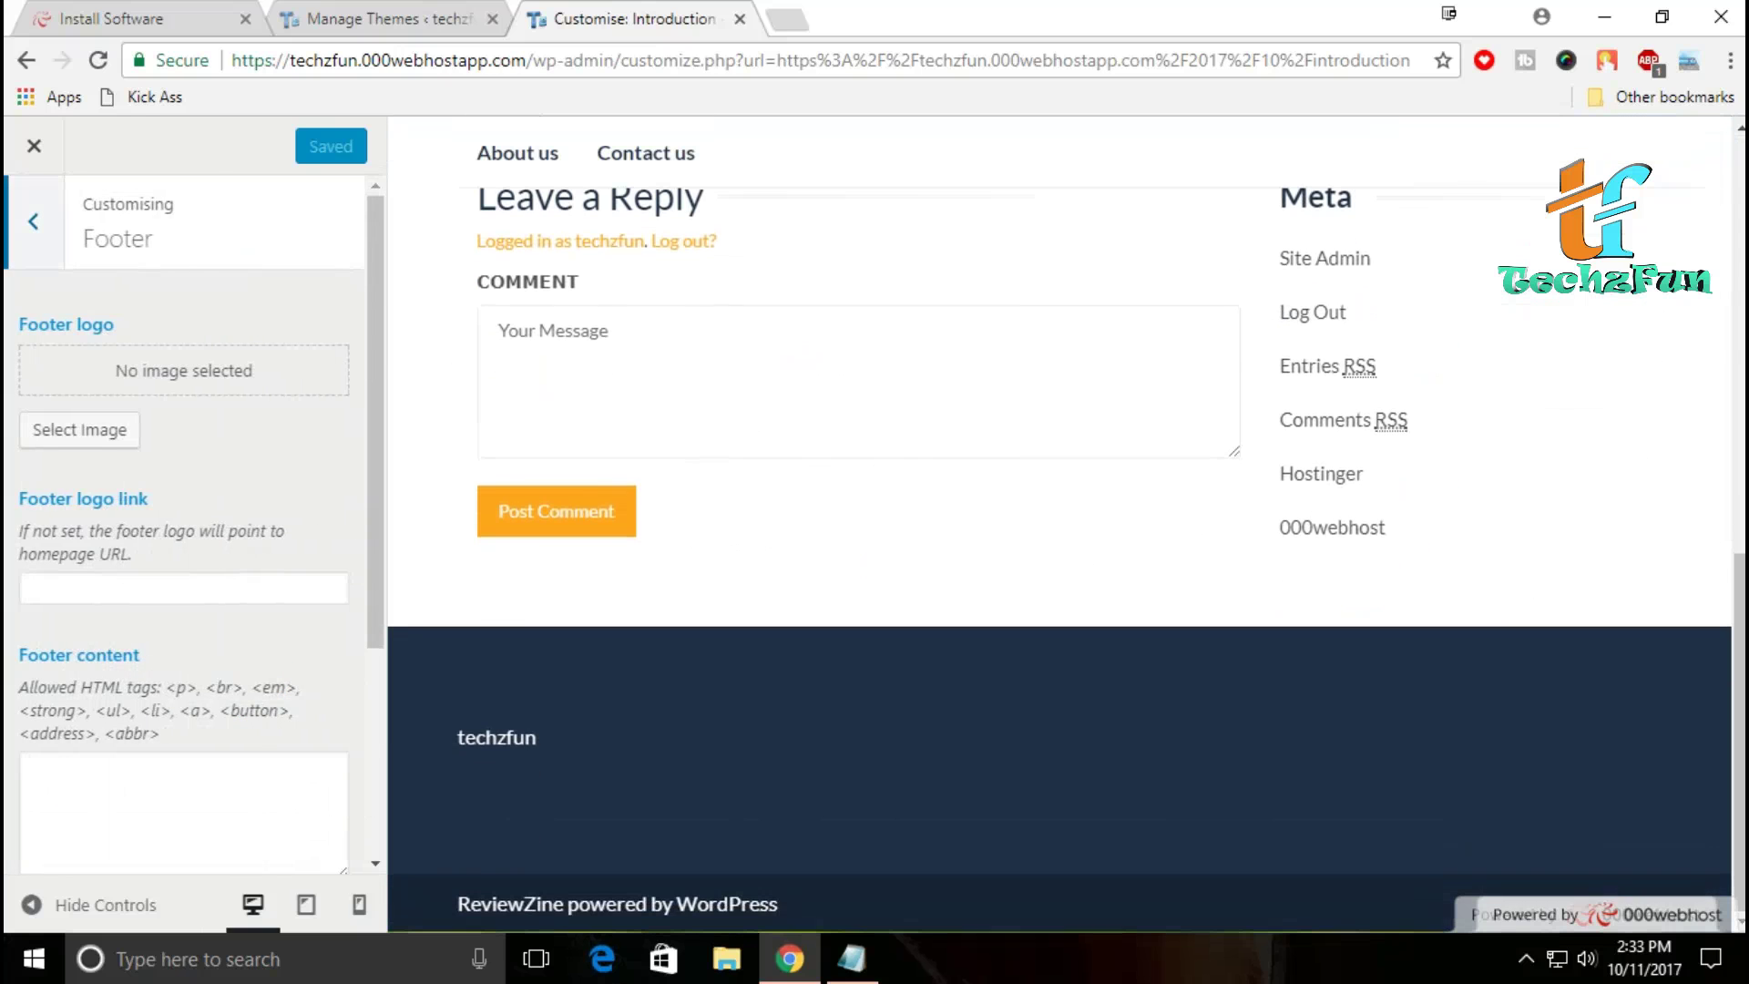
Step: Set the third TechzFun image from the media library as the footer logo
scroll(496, 737, up, 5)
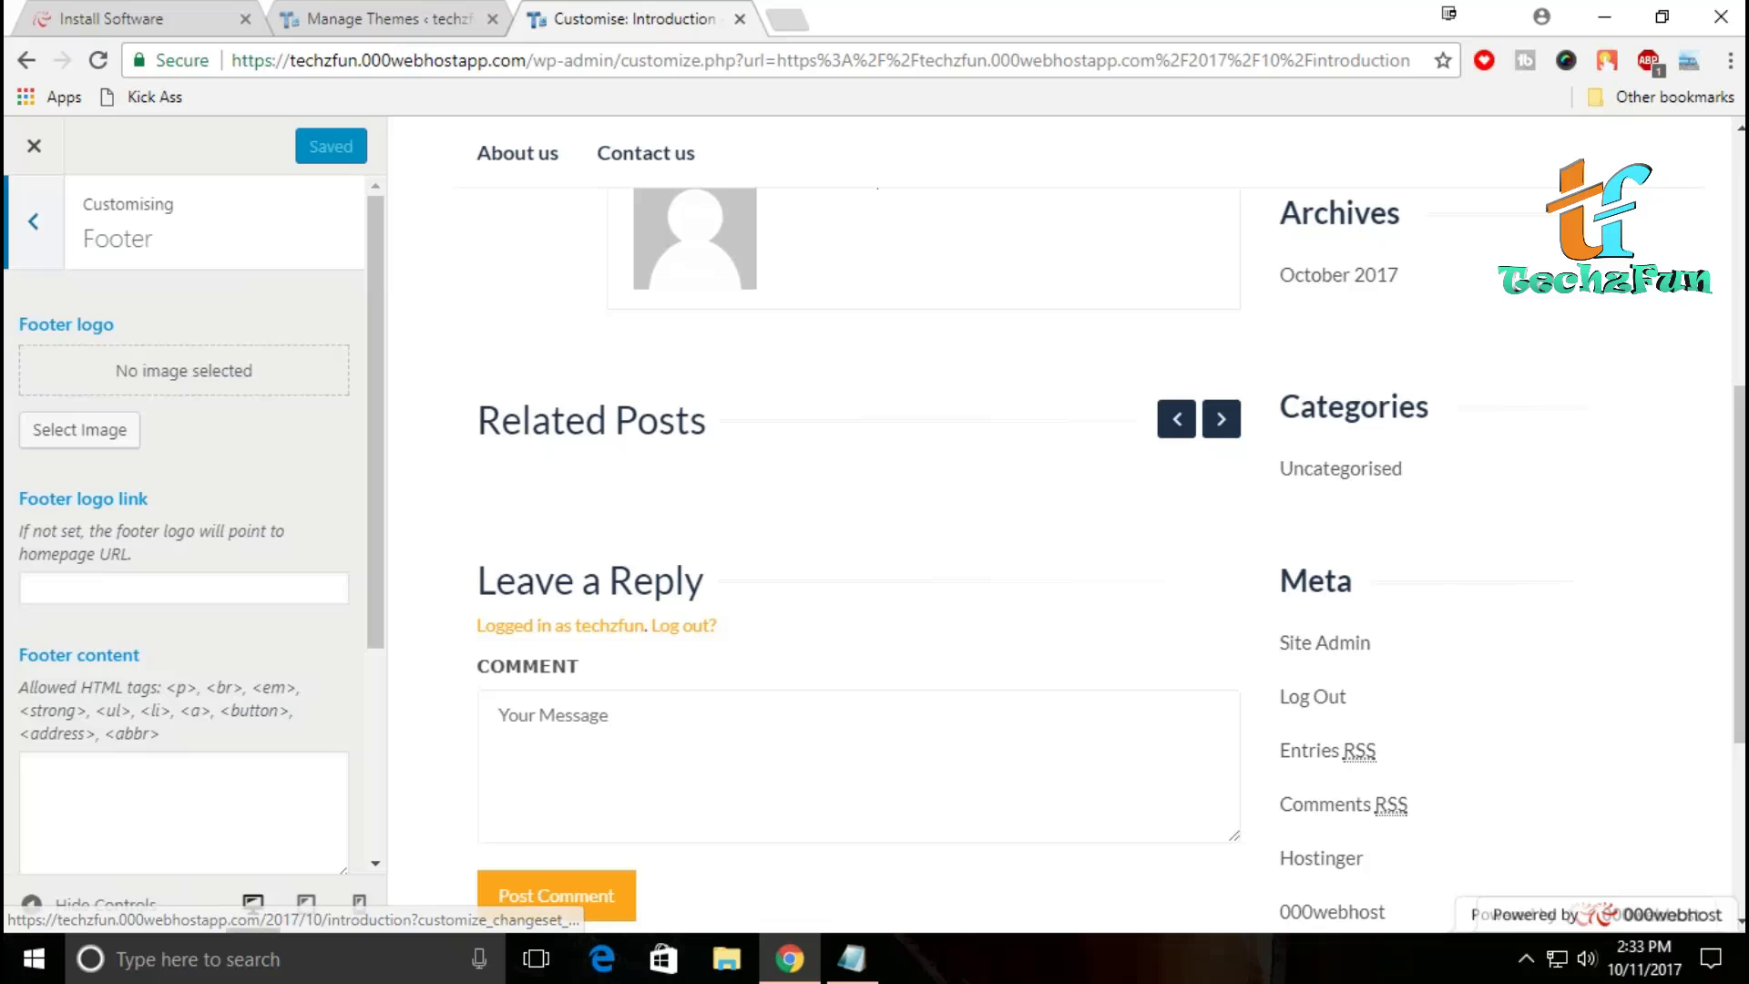
scroll(183, 546, down, 3)
scroll(182, 520, down, 1)
scroll(182, 519, up, 5)
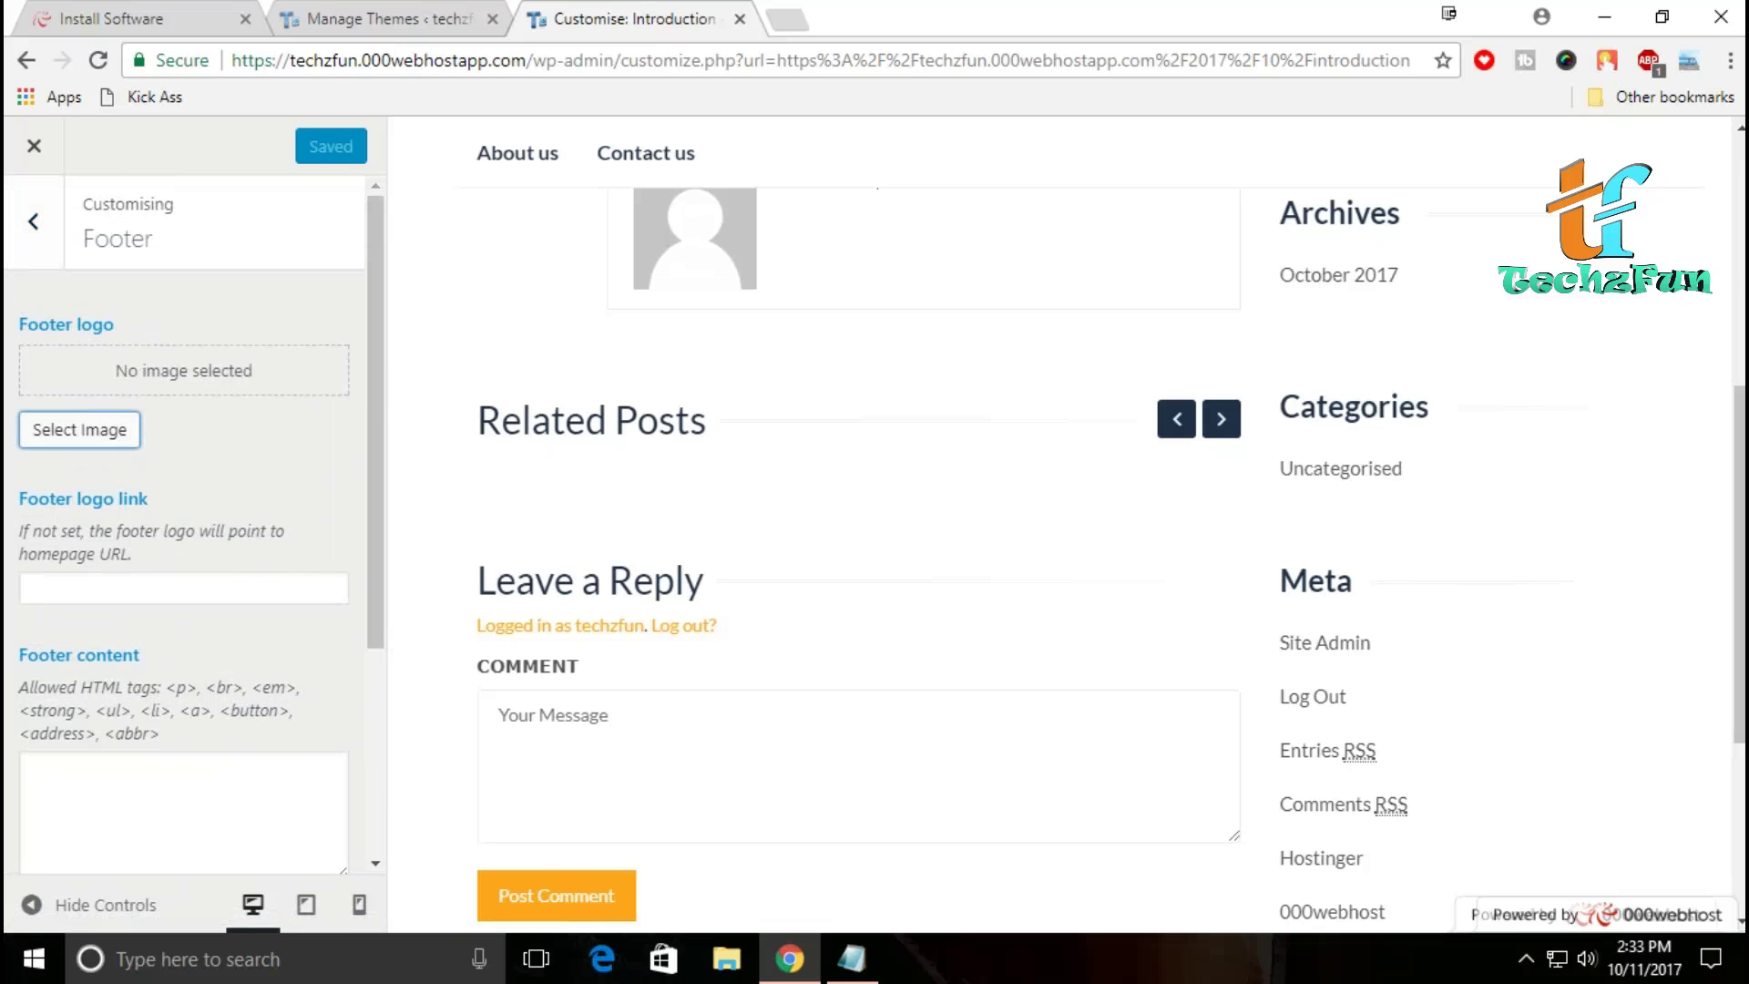
click(80, 429)
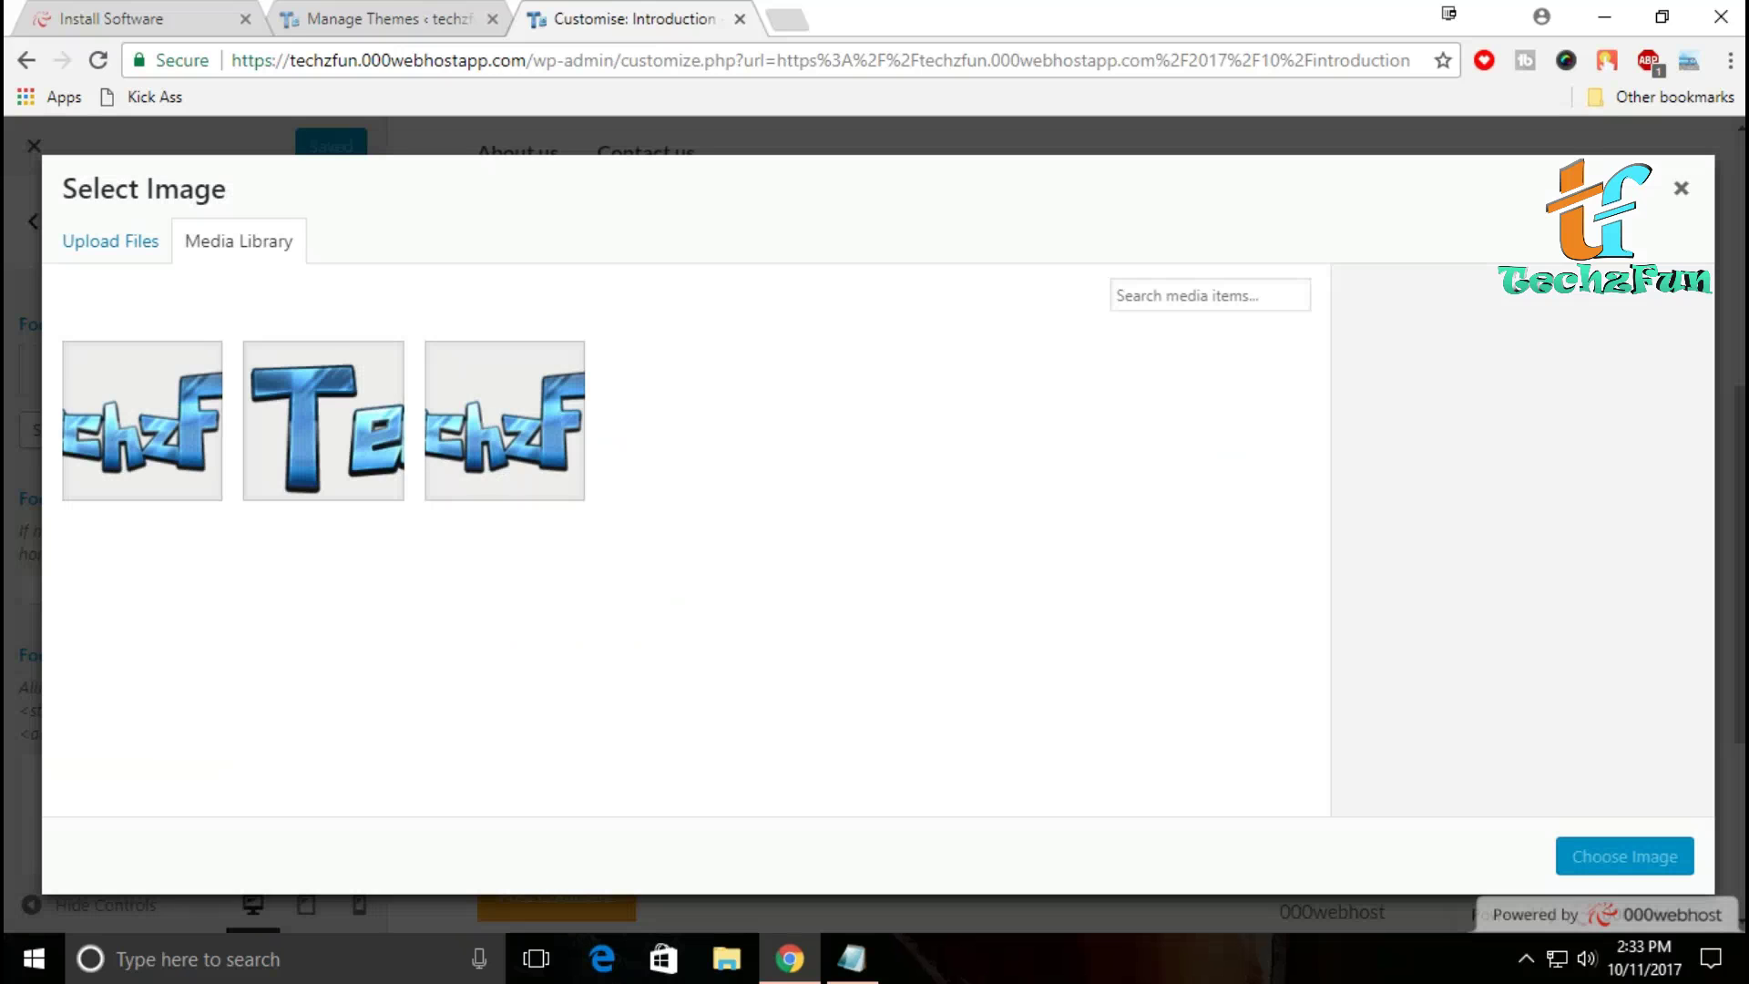
click(110, 241)
click(239, 241)
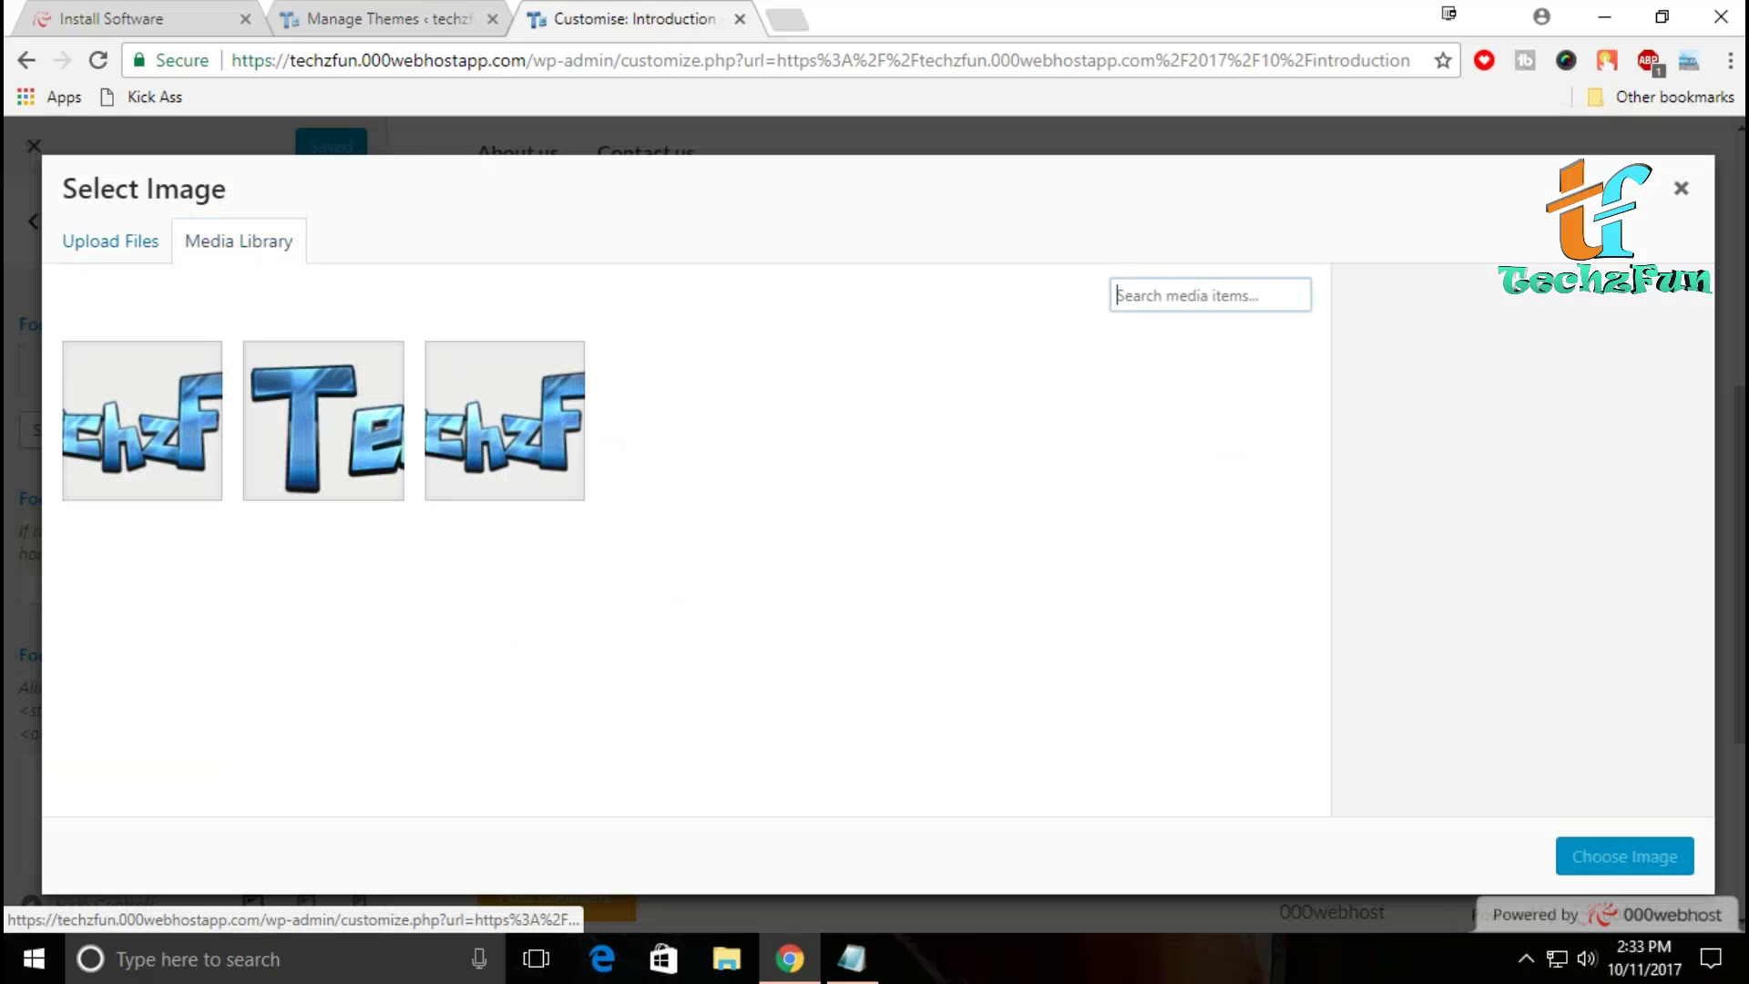
click(505, 421)
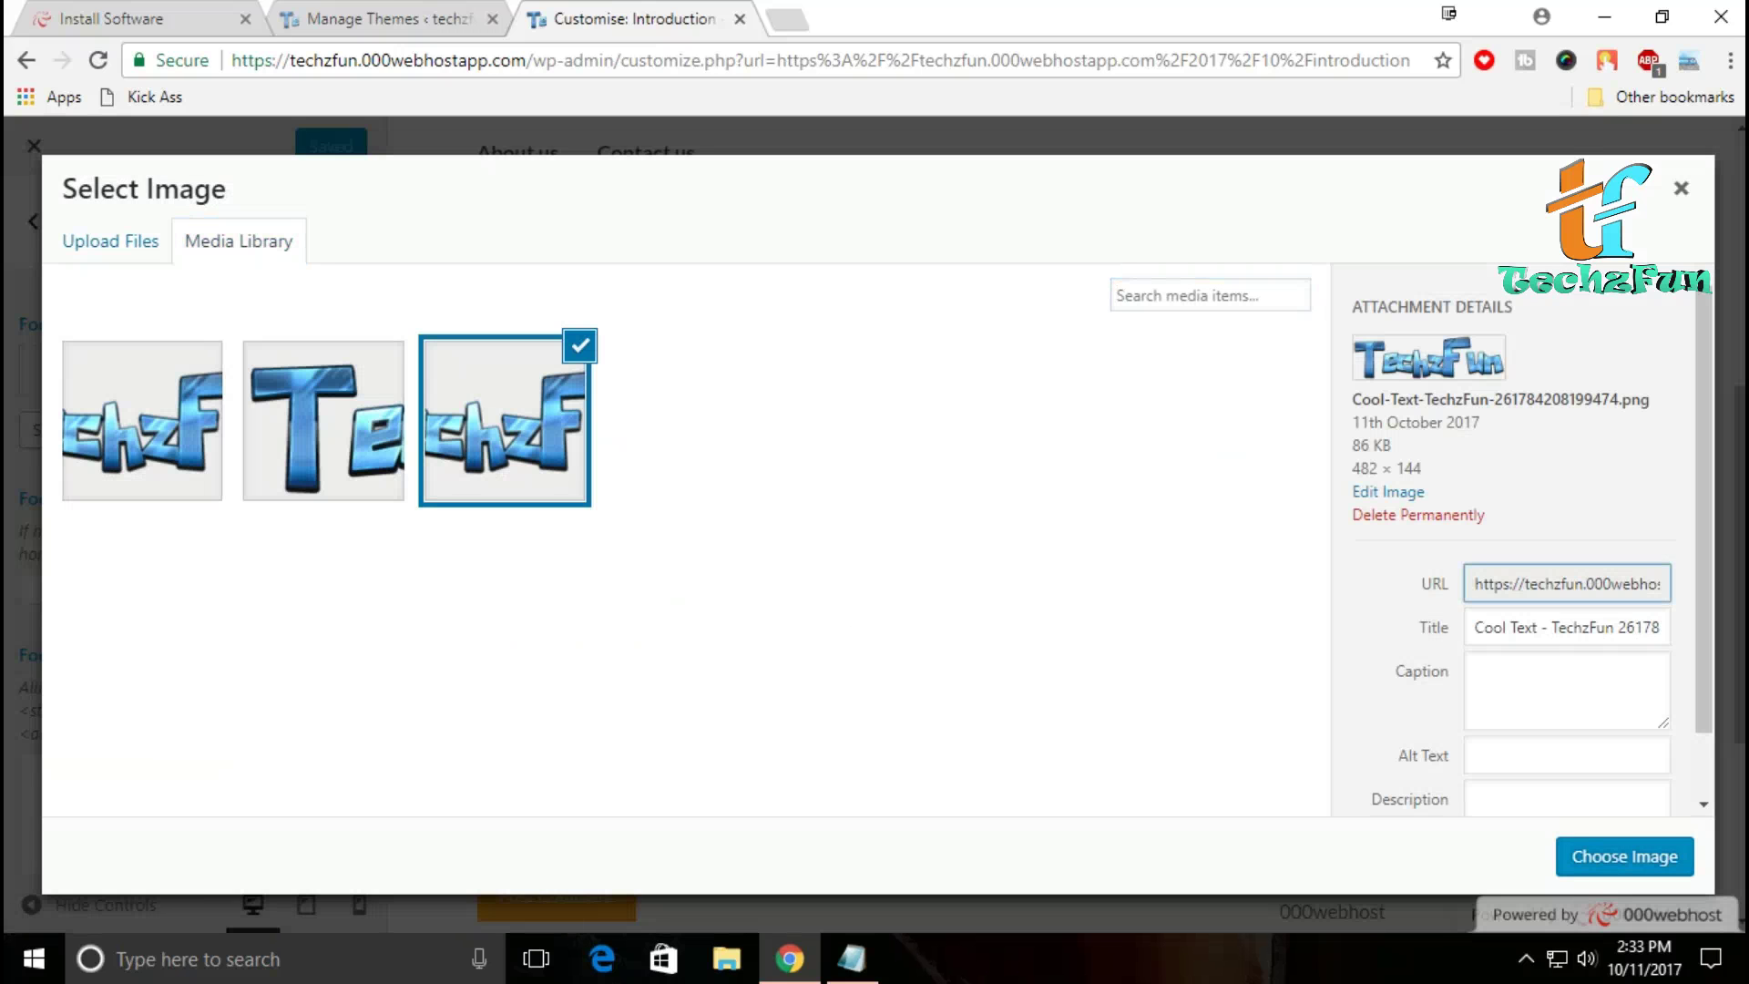
click(1624, 856)
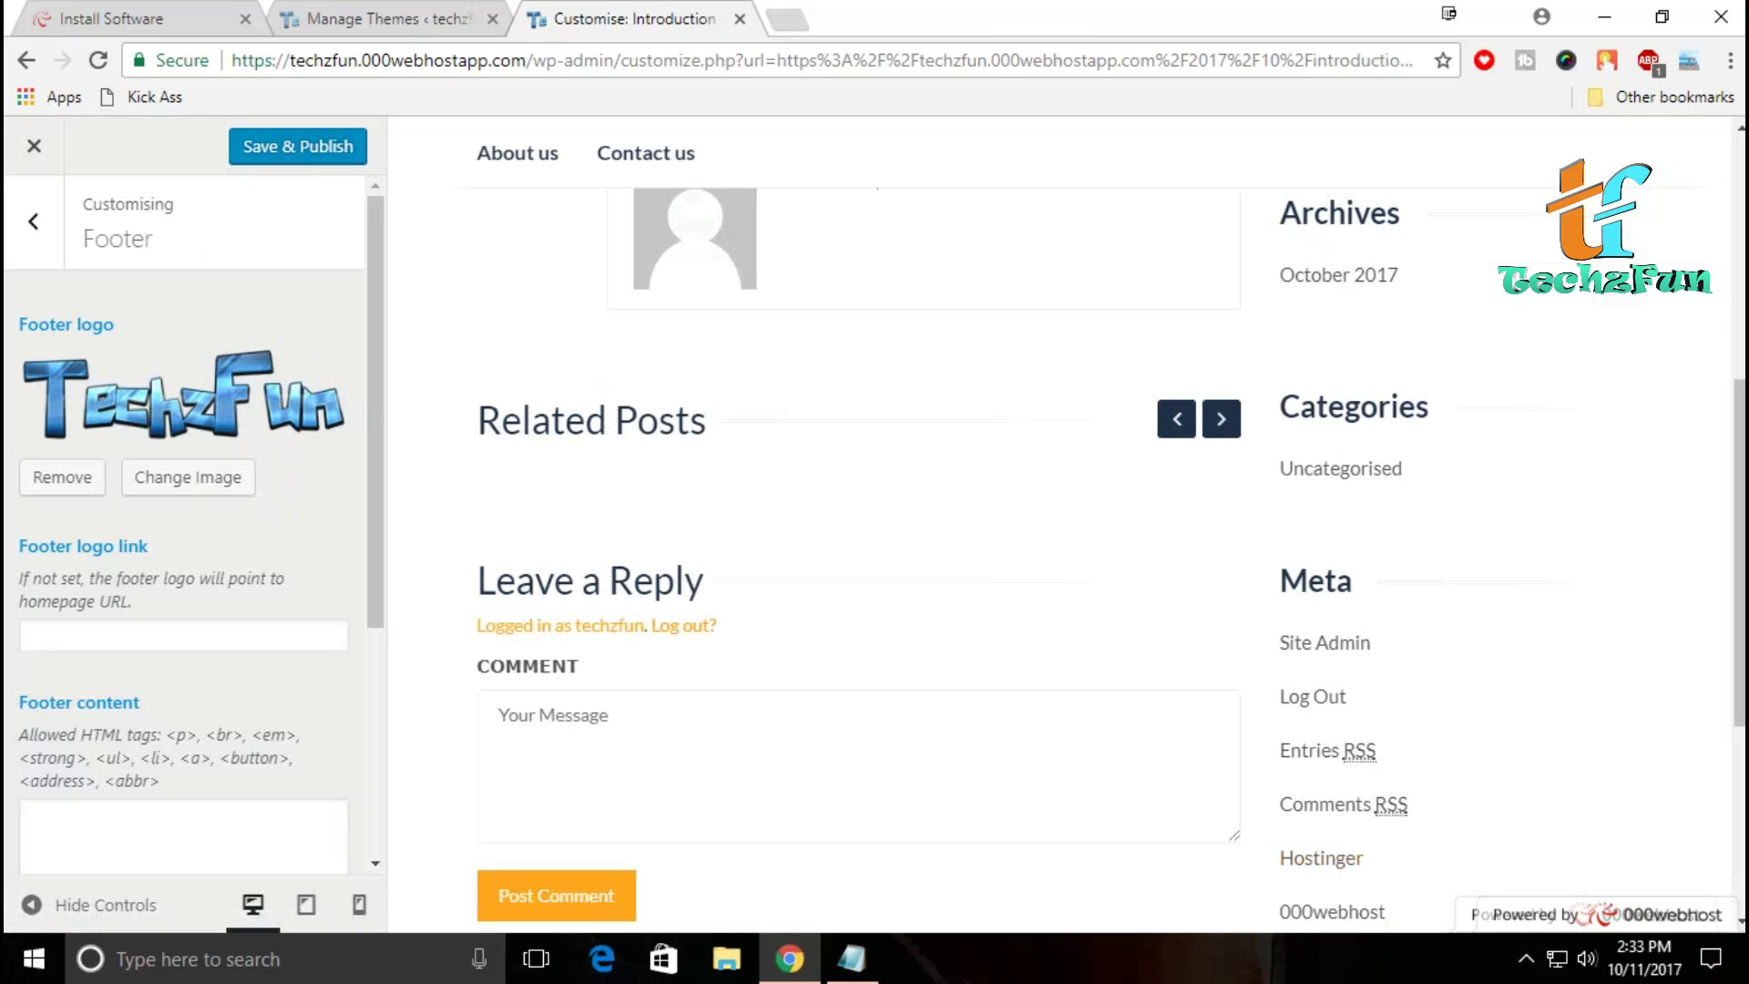
Step: Save & Publish the Customiser changes and exit to the live site
scroll(1057, 546, down, 5)
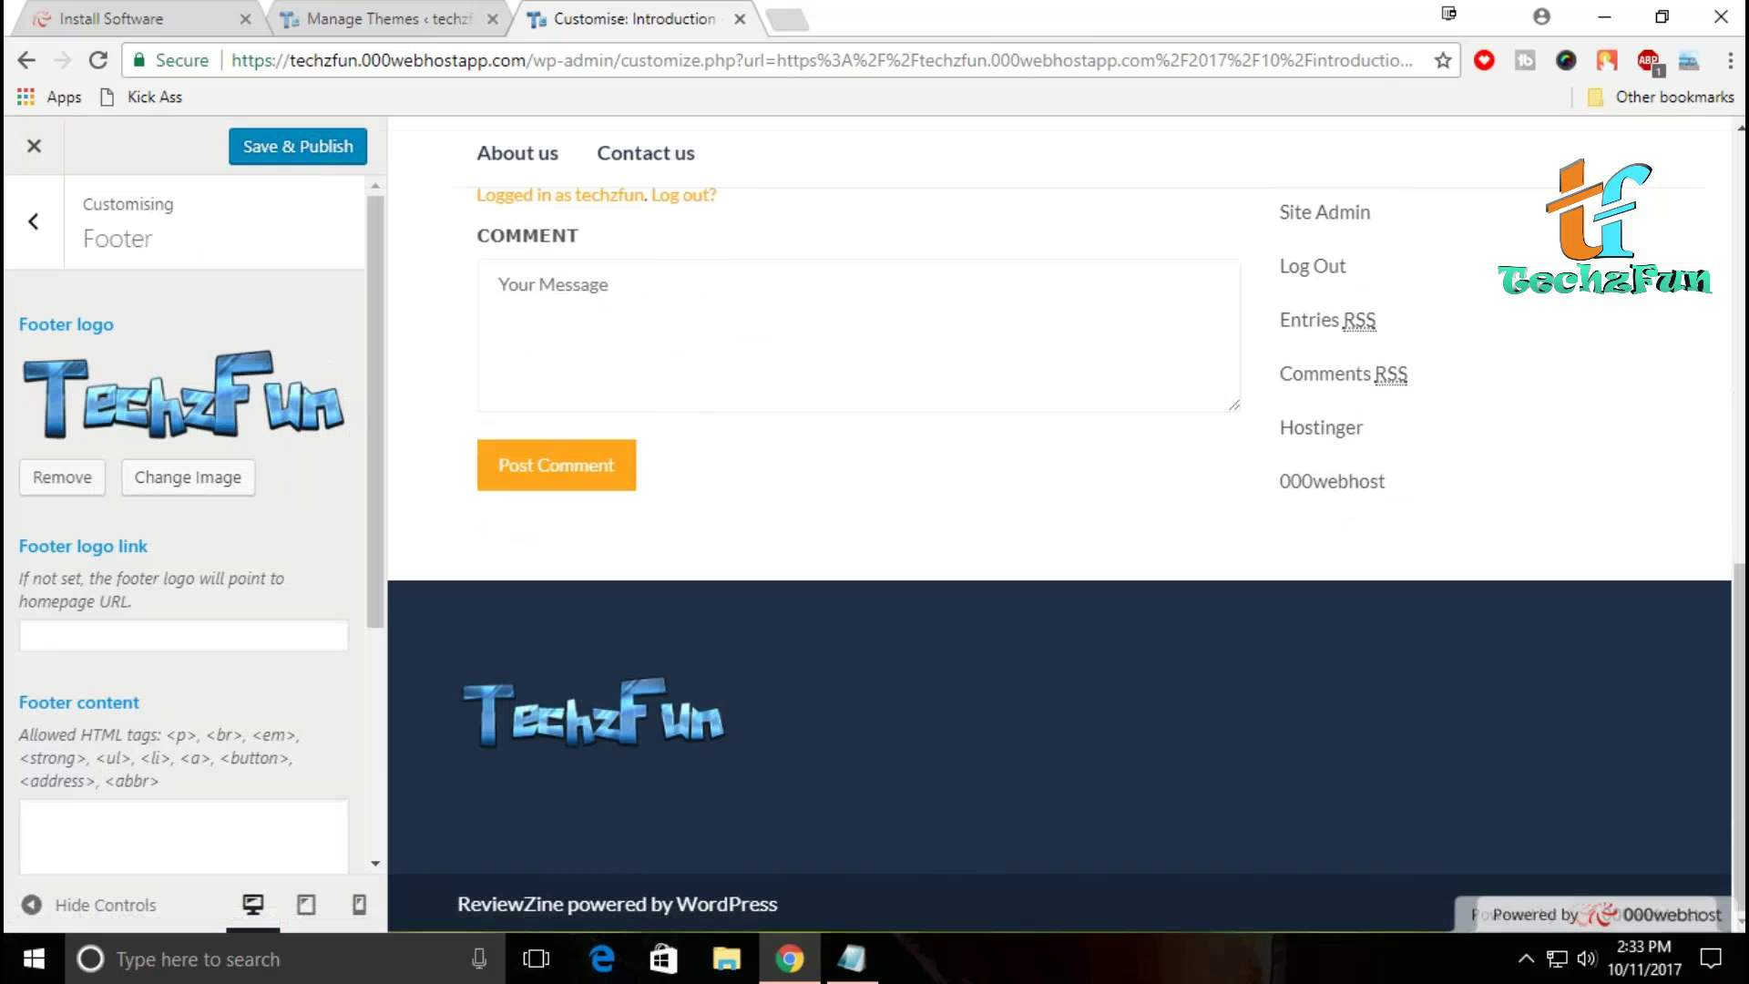
scroll(182, 510, down, 4)
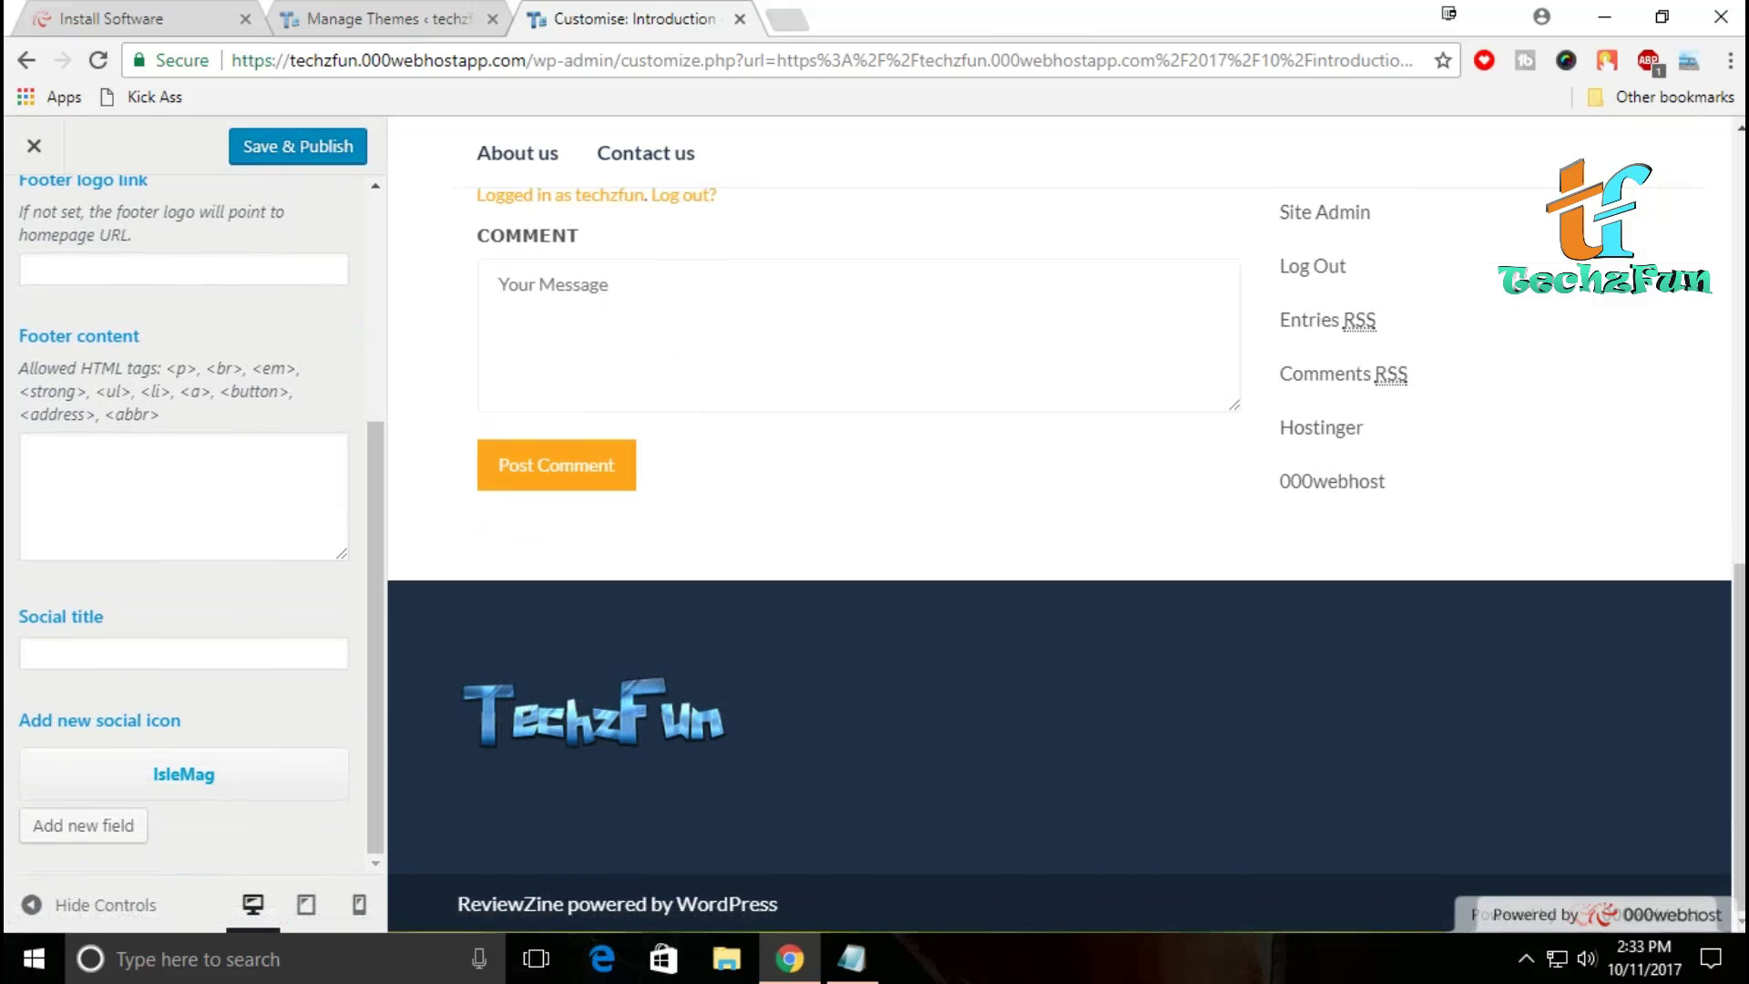
scroll(183, 510, up, 4)
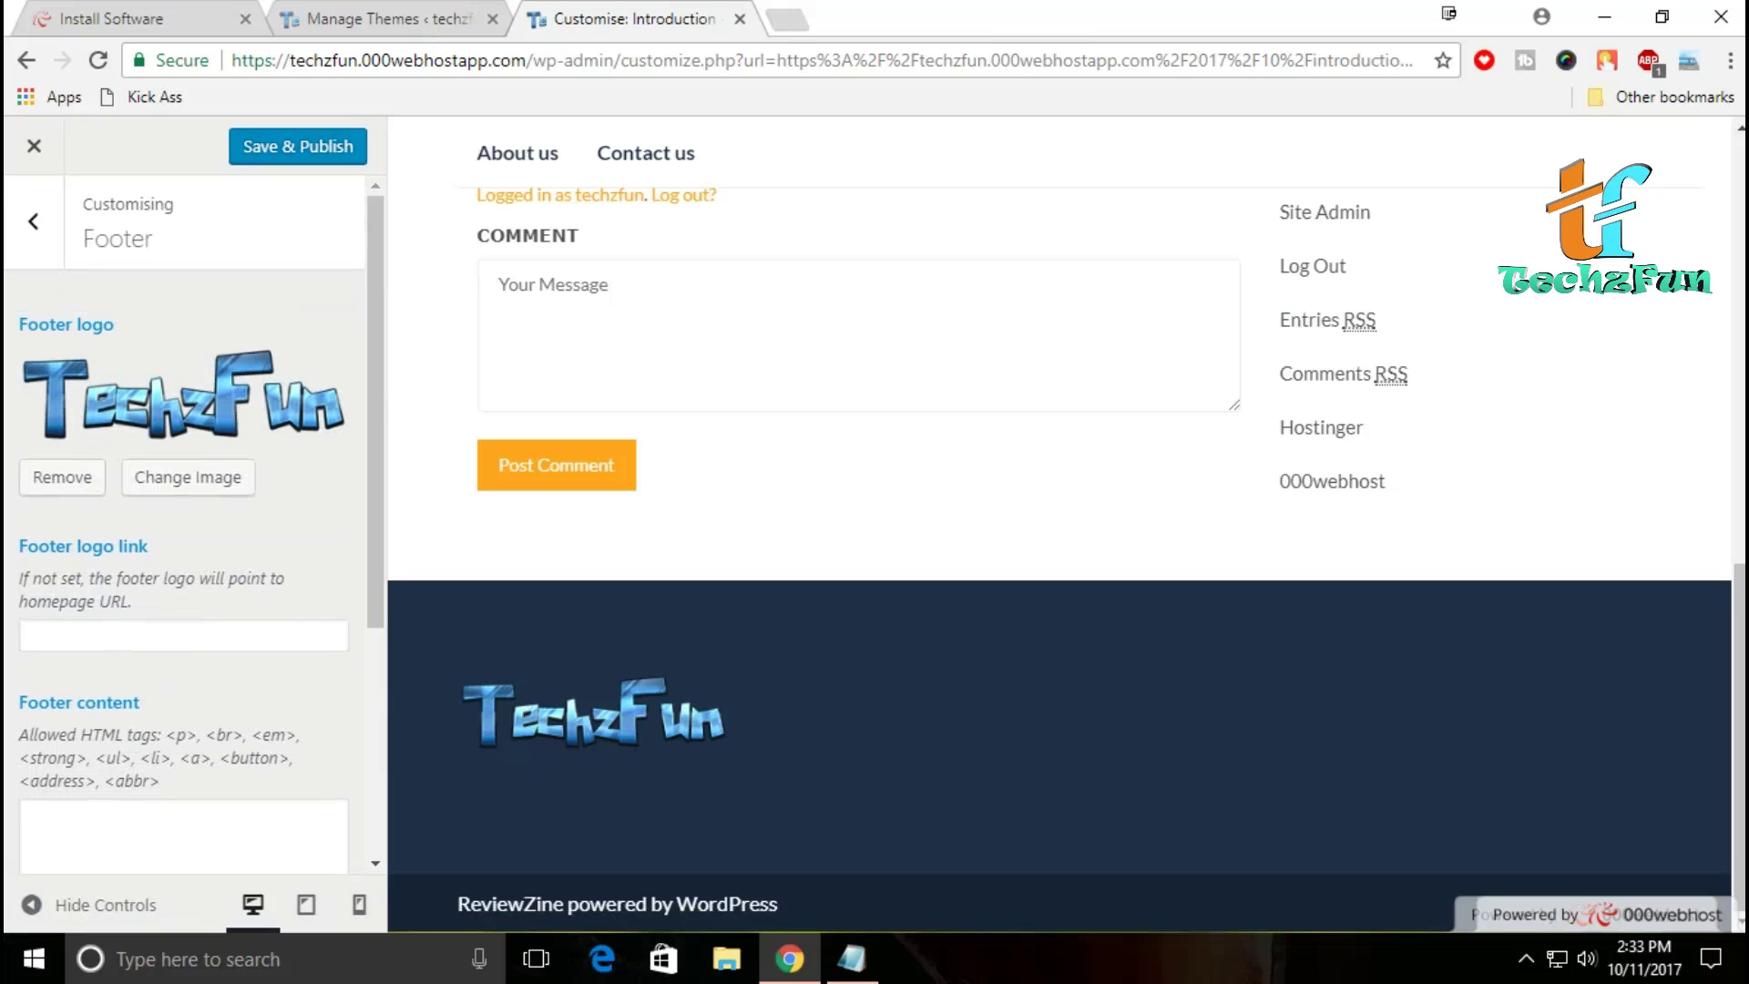
click(33, 221)
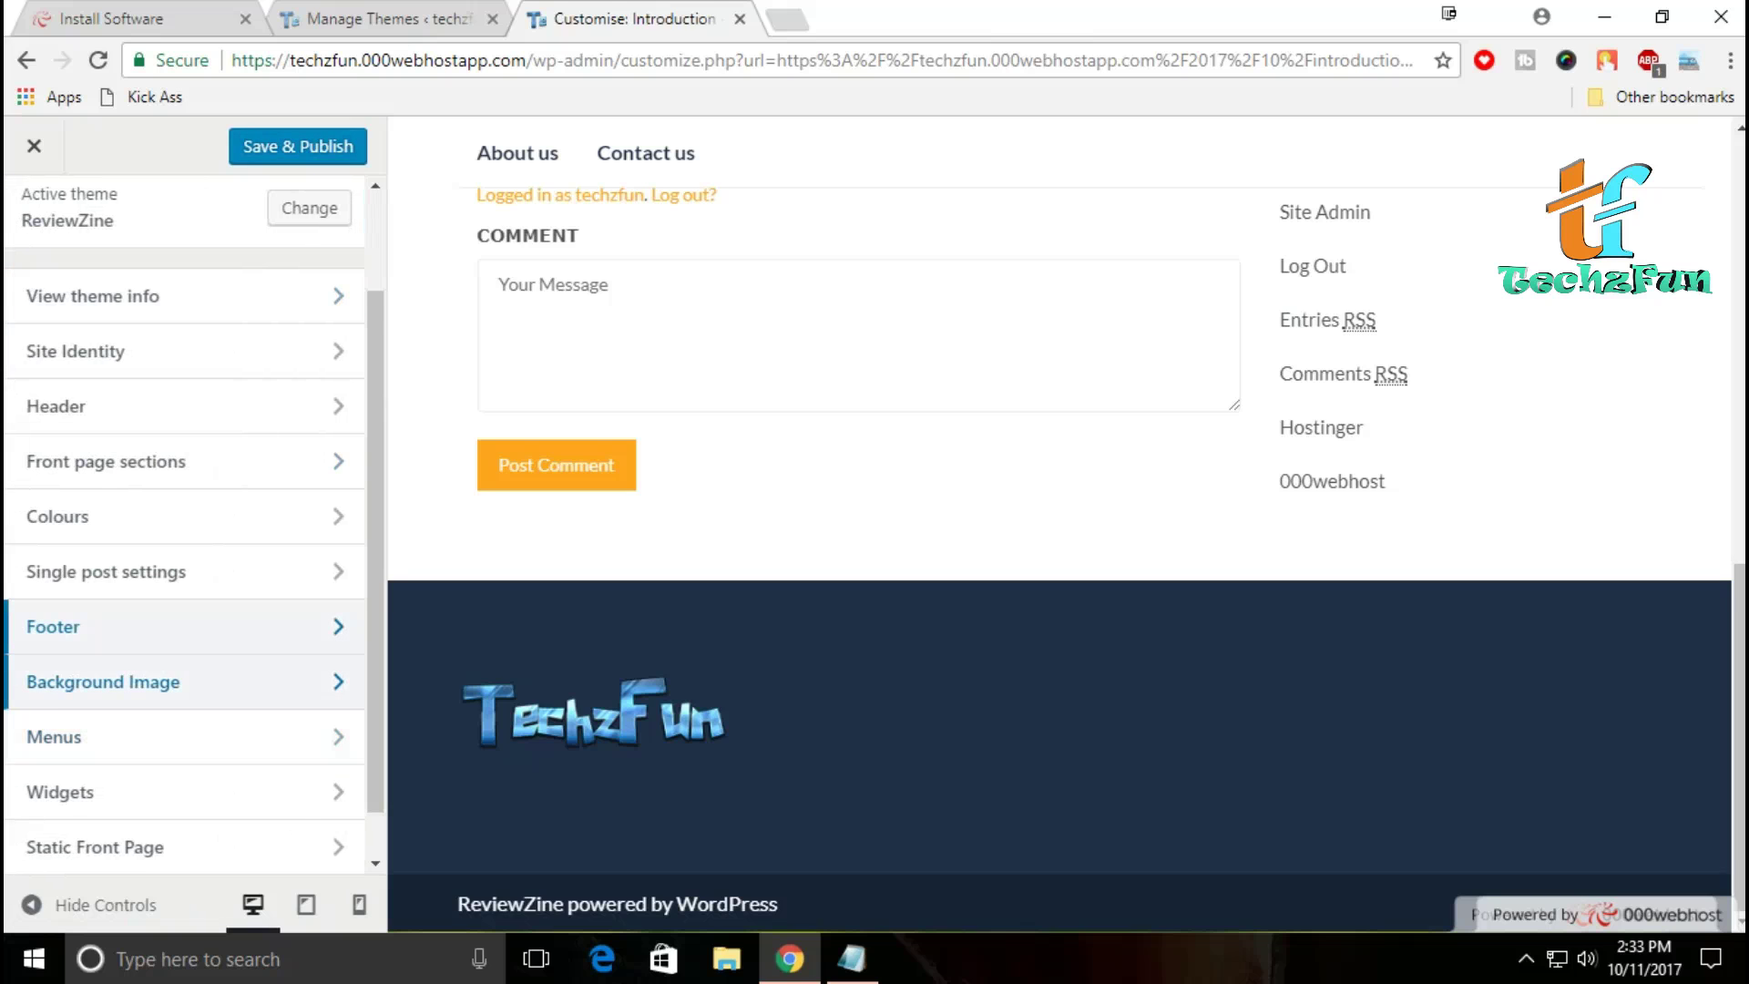
scroll(182, 510, up, 2)
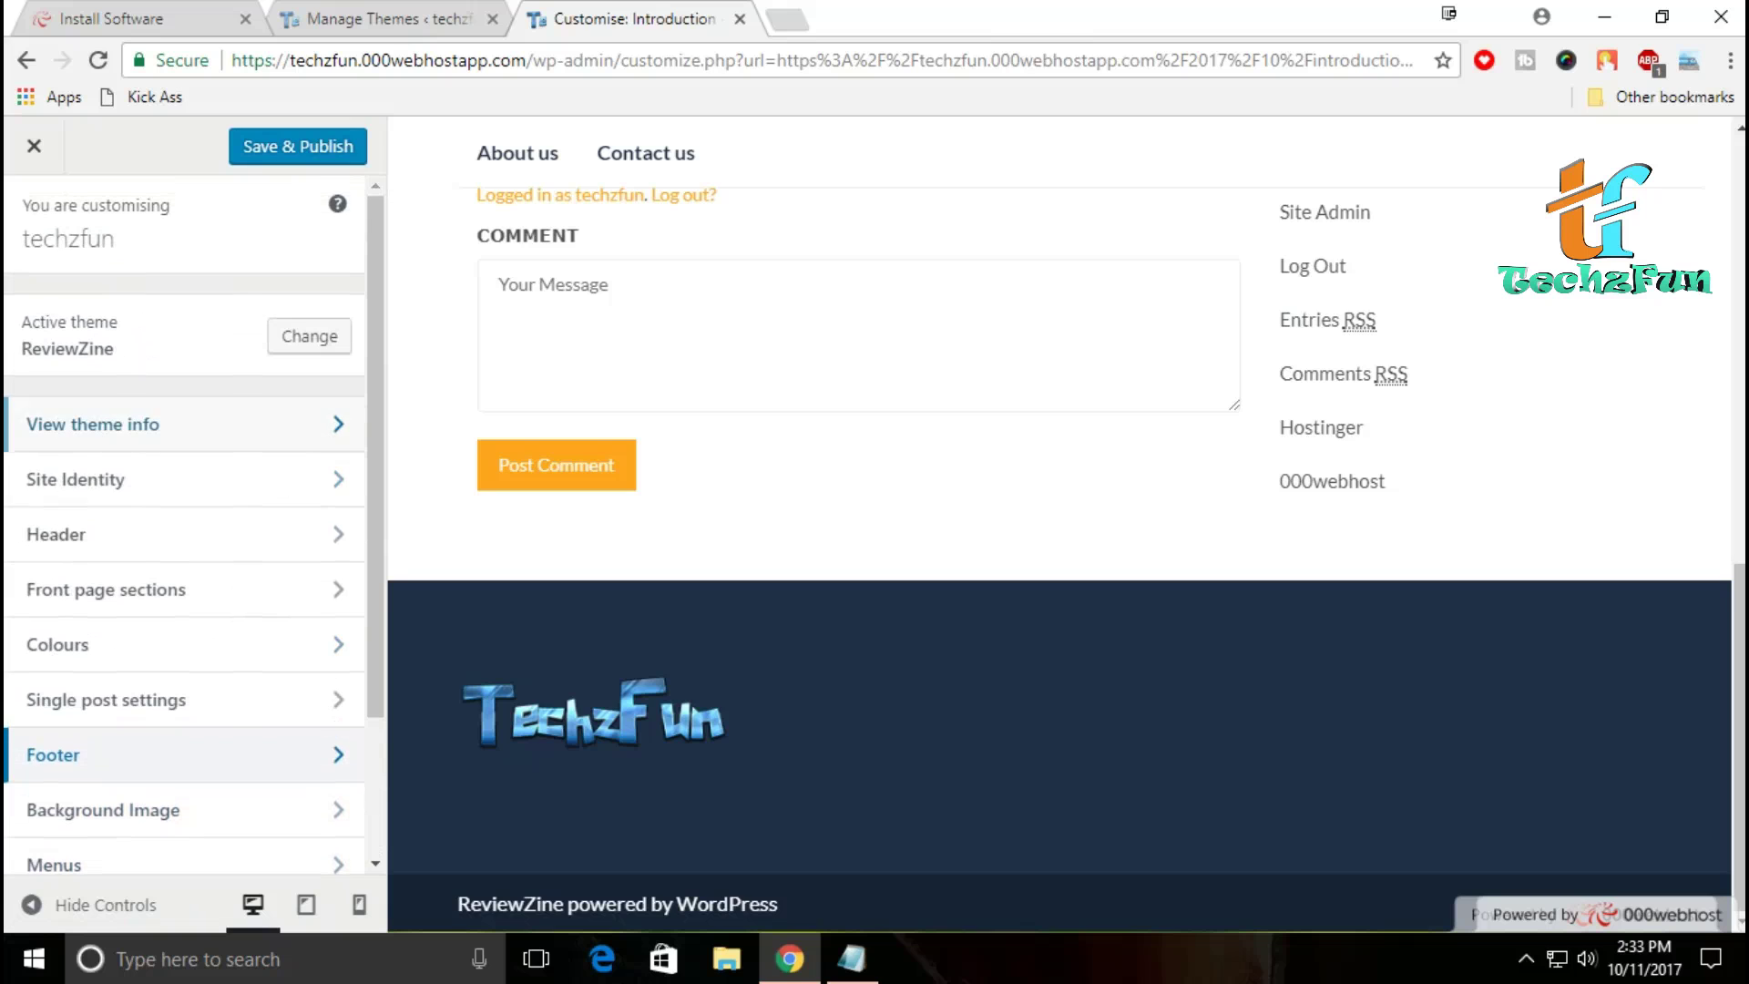
click(298, 145)
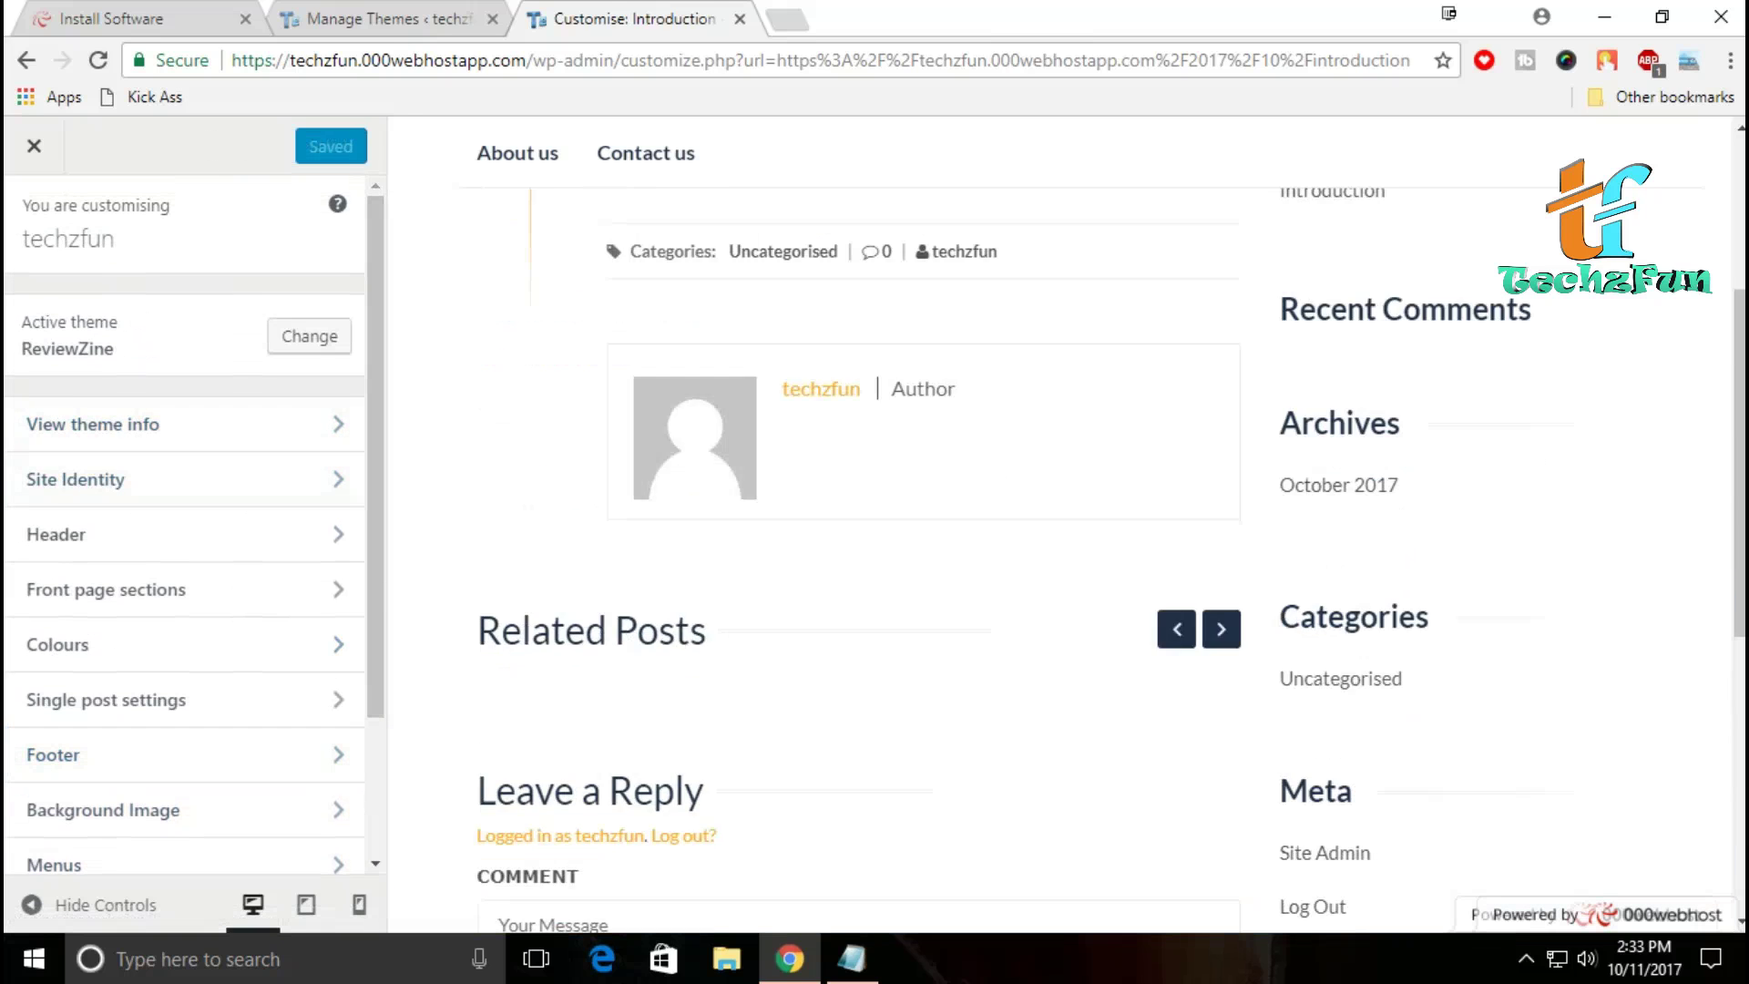
click(34, 145)
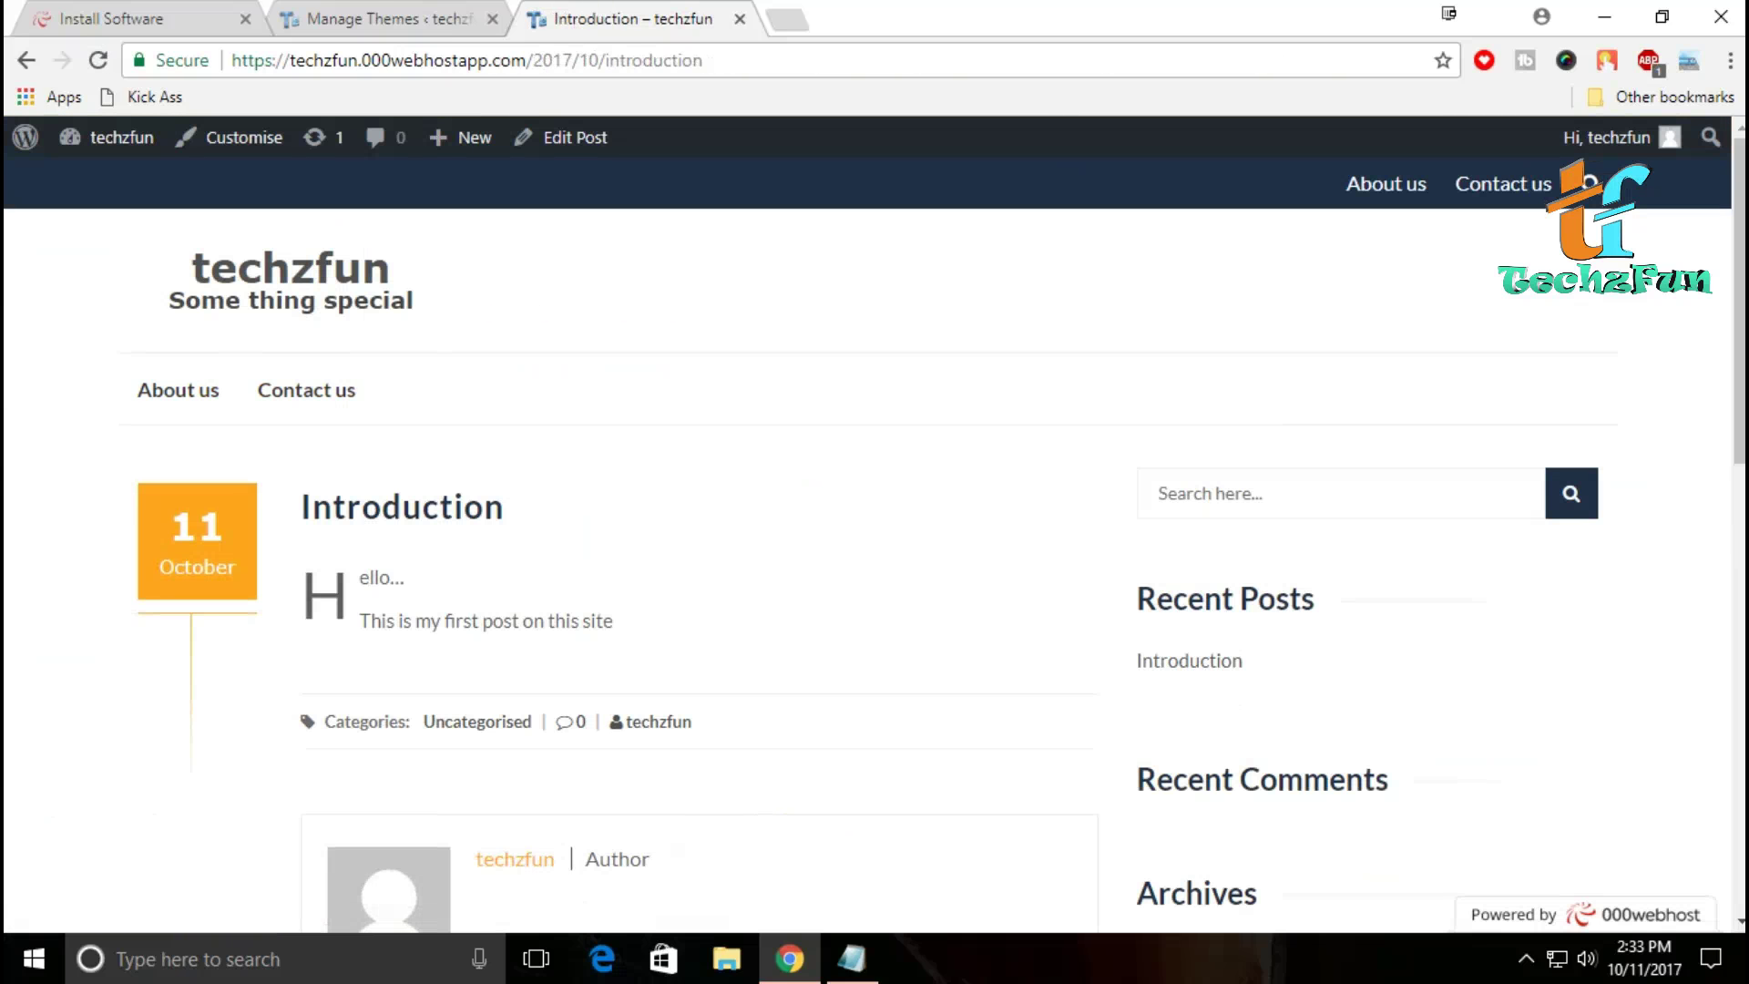
Step: Go to the techzfun homepage and scroll through it
click(274, 277)
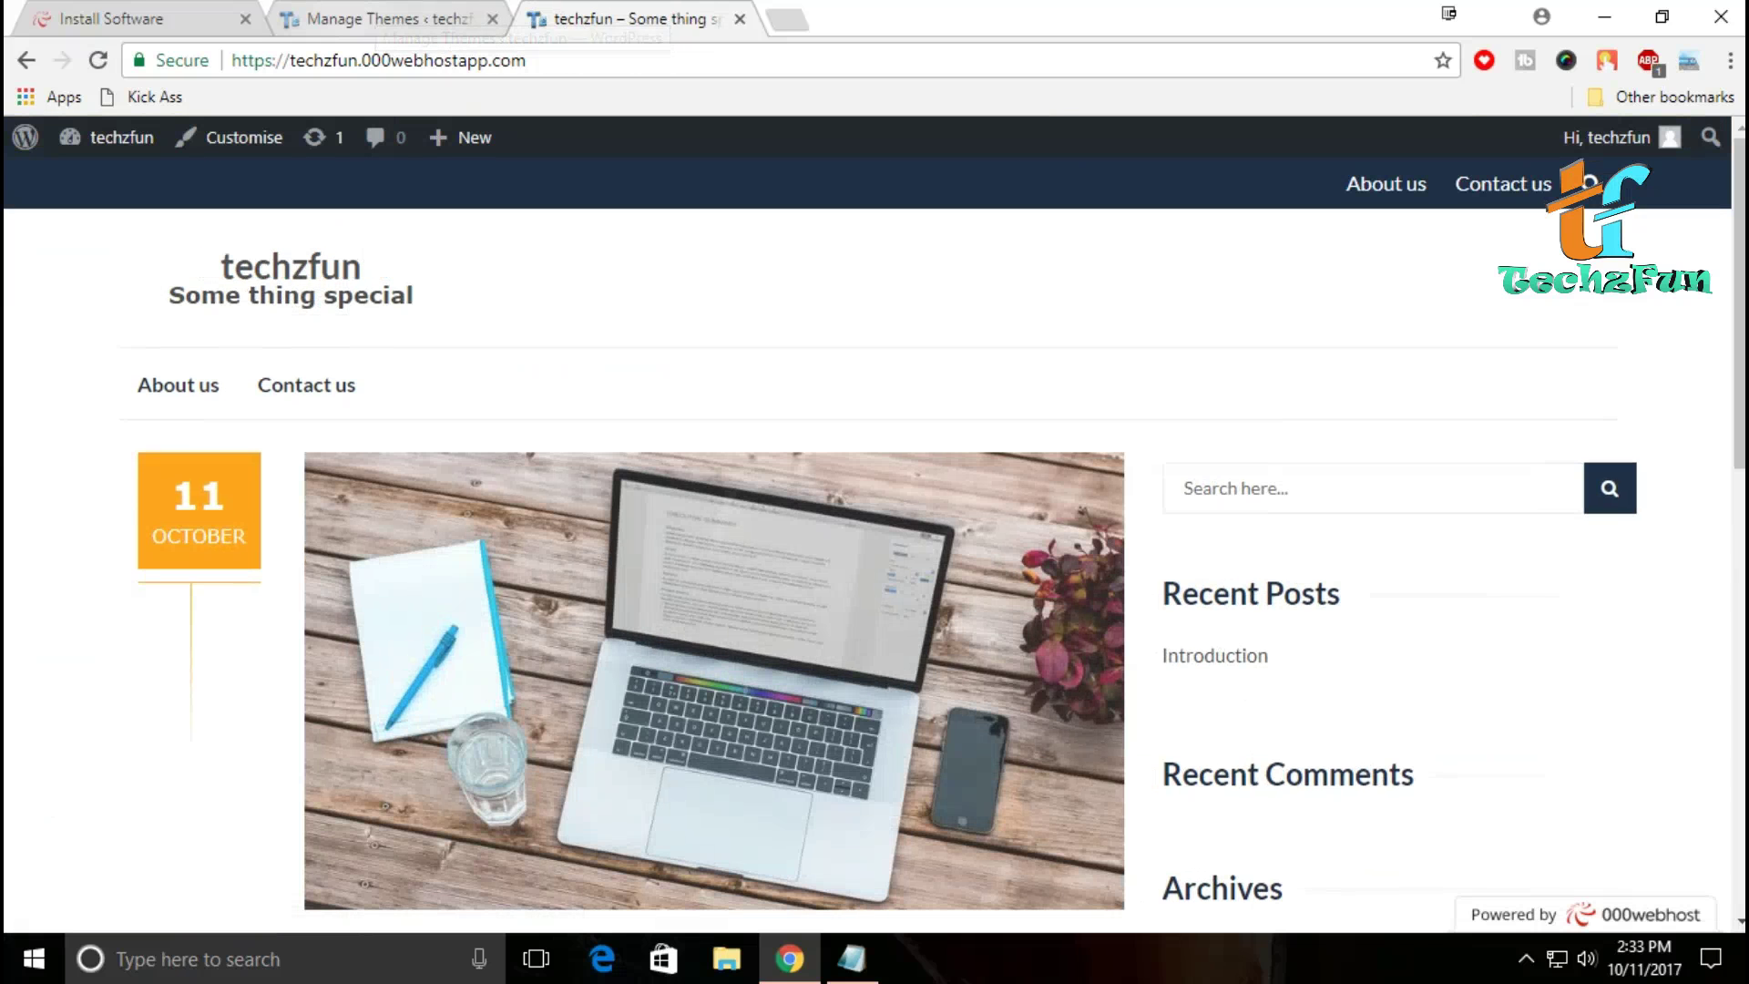
scroll(874, 546, down, 8)
scroll(875, 546, up, 9)
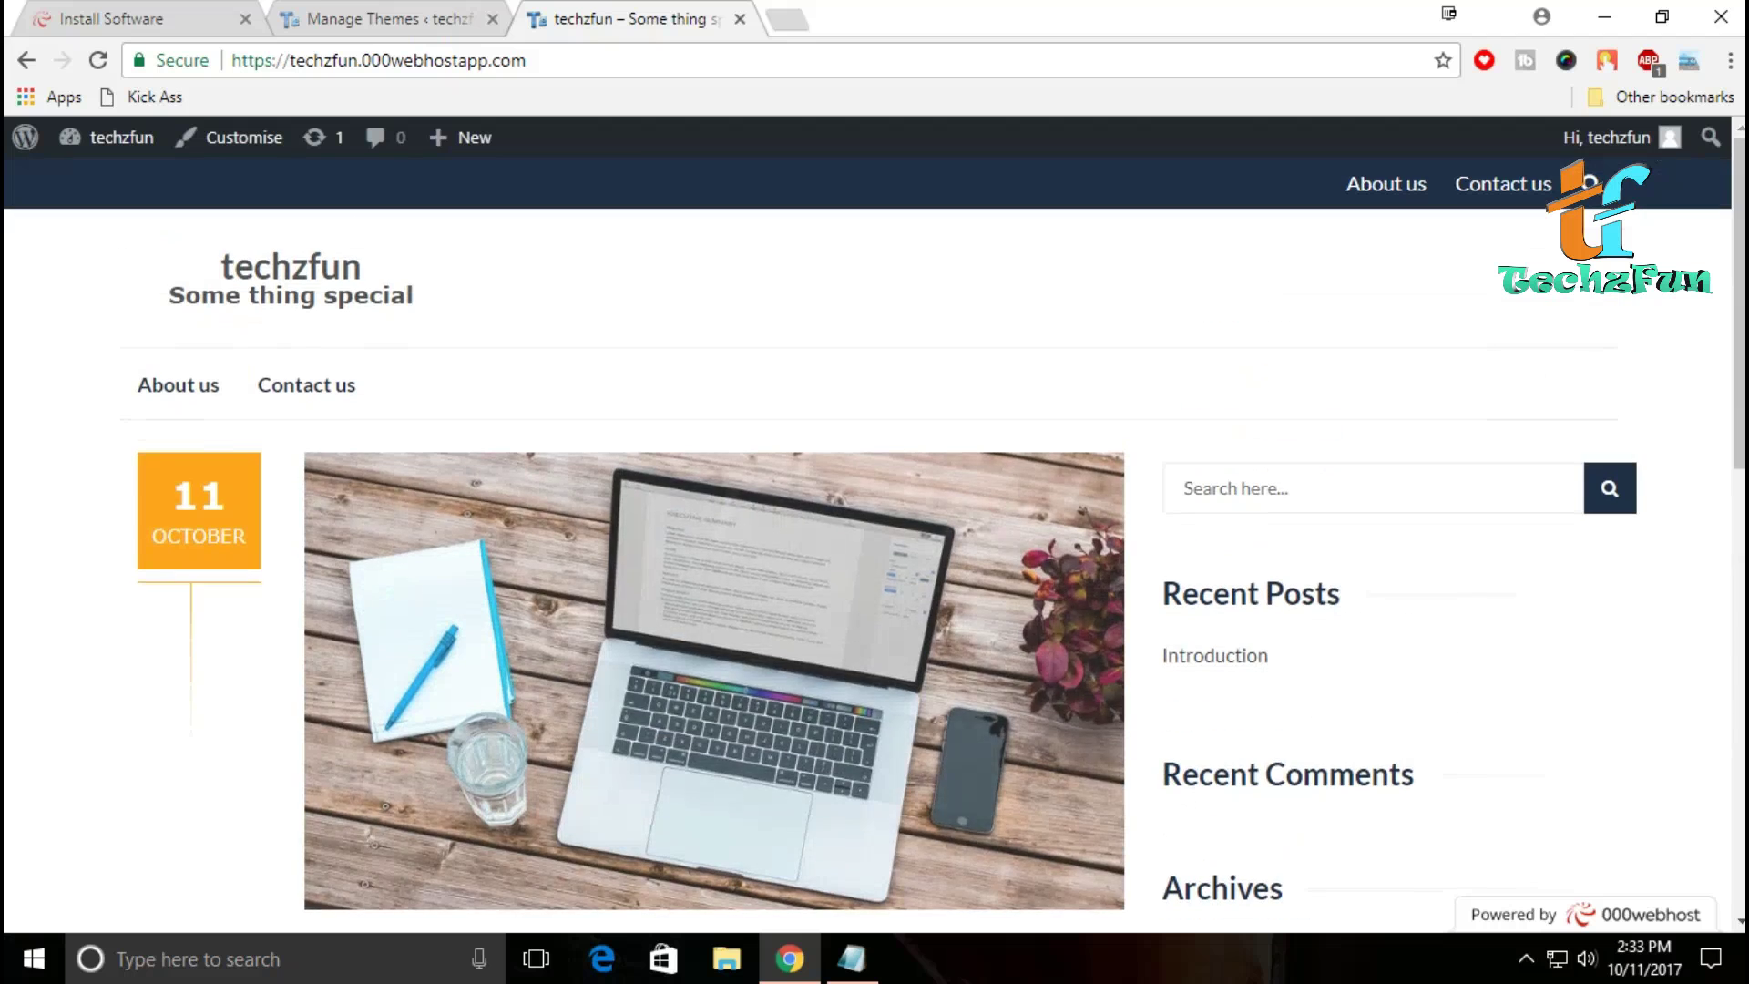
scroll(714, 676, down, 5)
scroll(714, 676, up, 5)
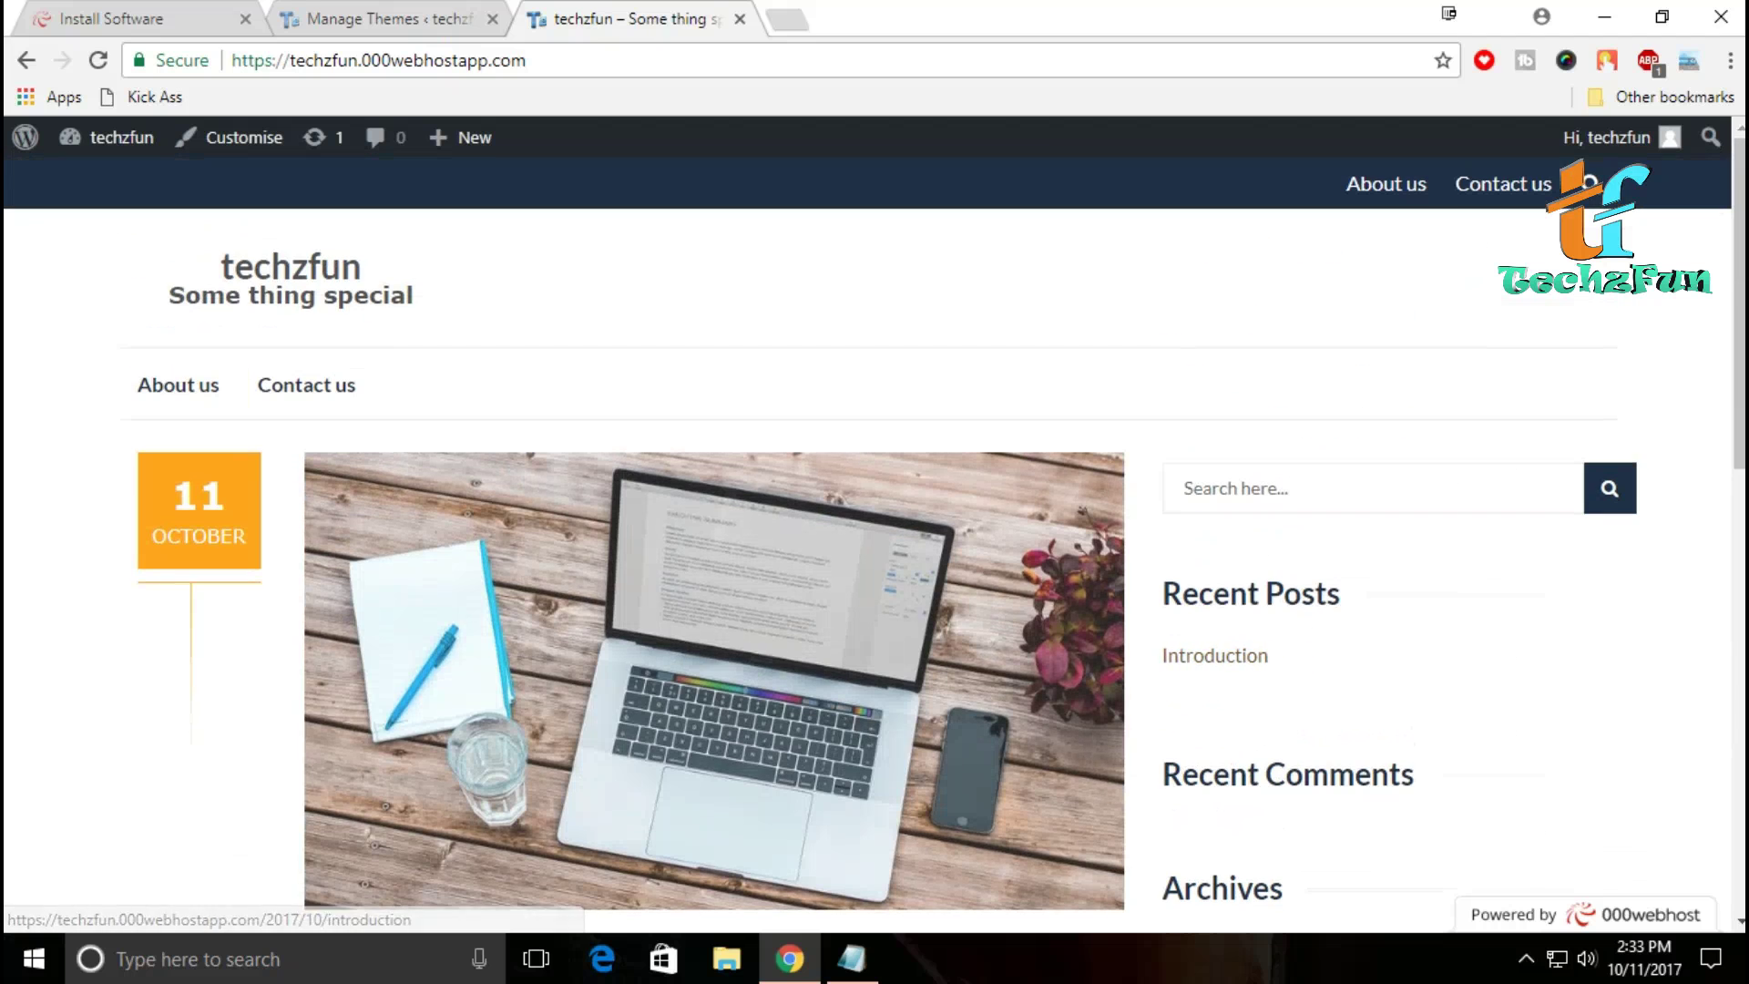
scroll(714, 676, down, 5)
Step: View the Introduction post, return to the homepage, then switch to the Manage Themes tab
click(714, 365)
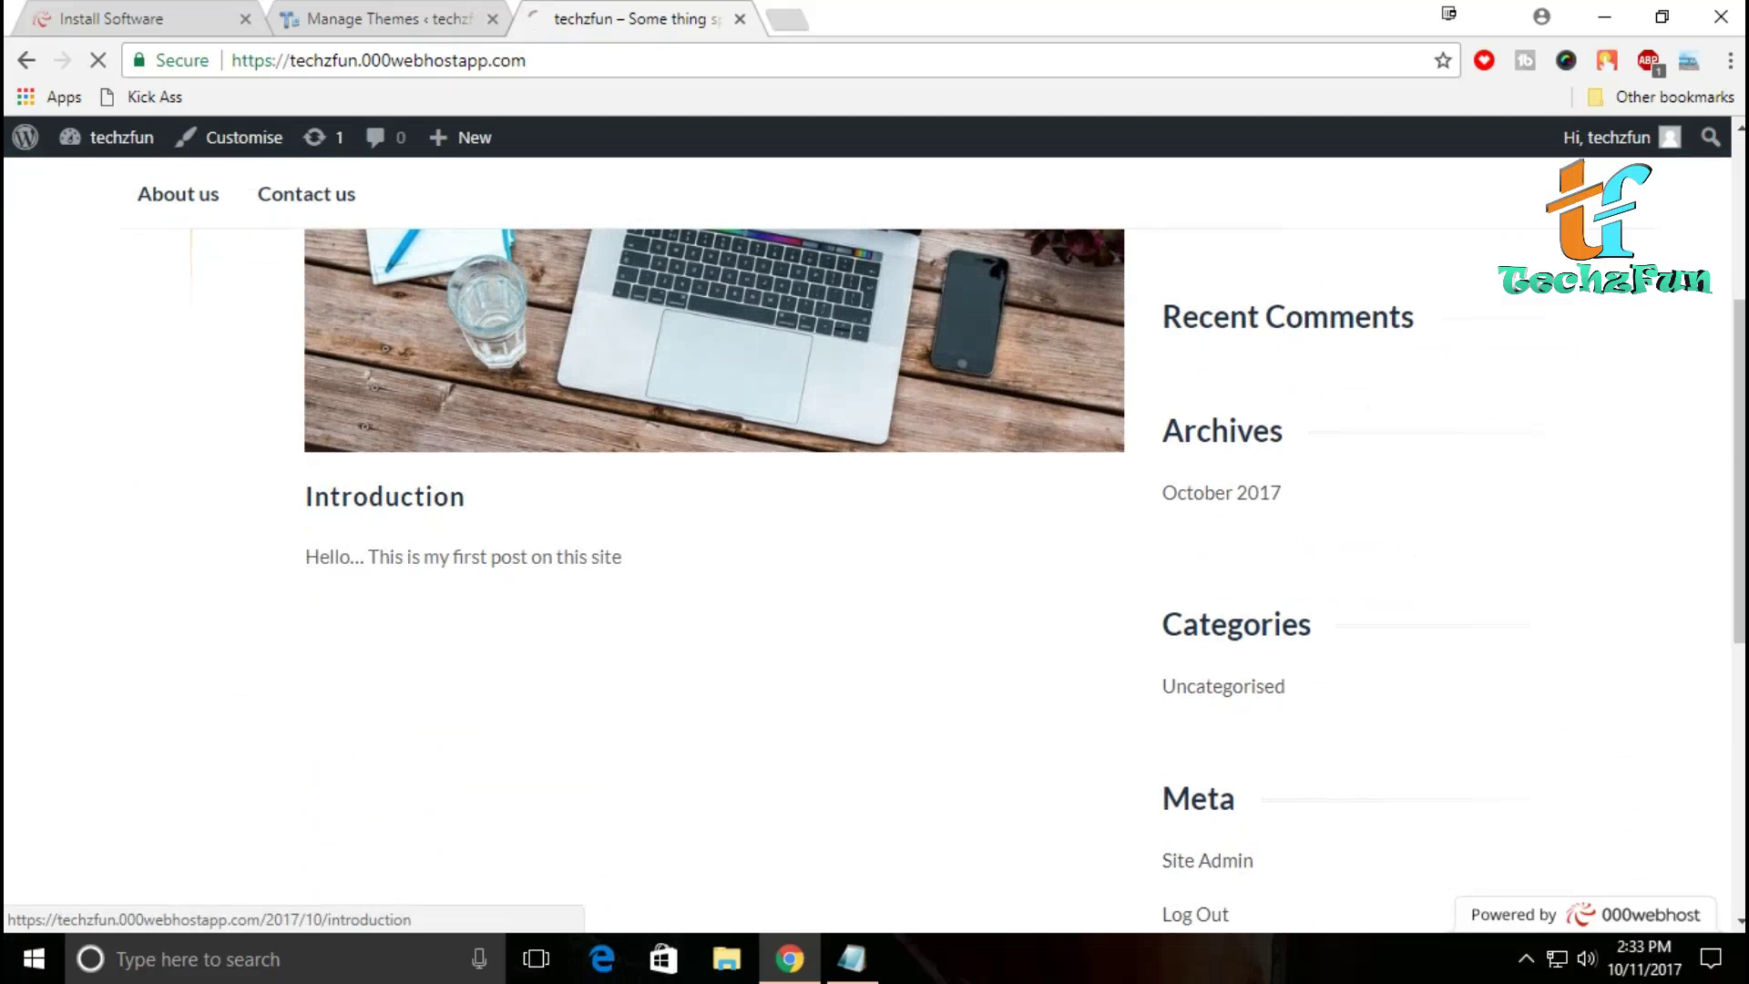
scroll(714, 365, down, 8)
scroll(714, 364, up, 4)
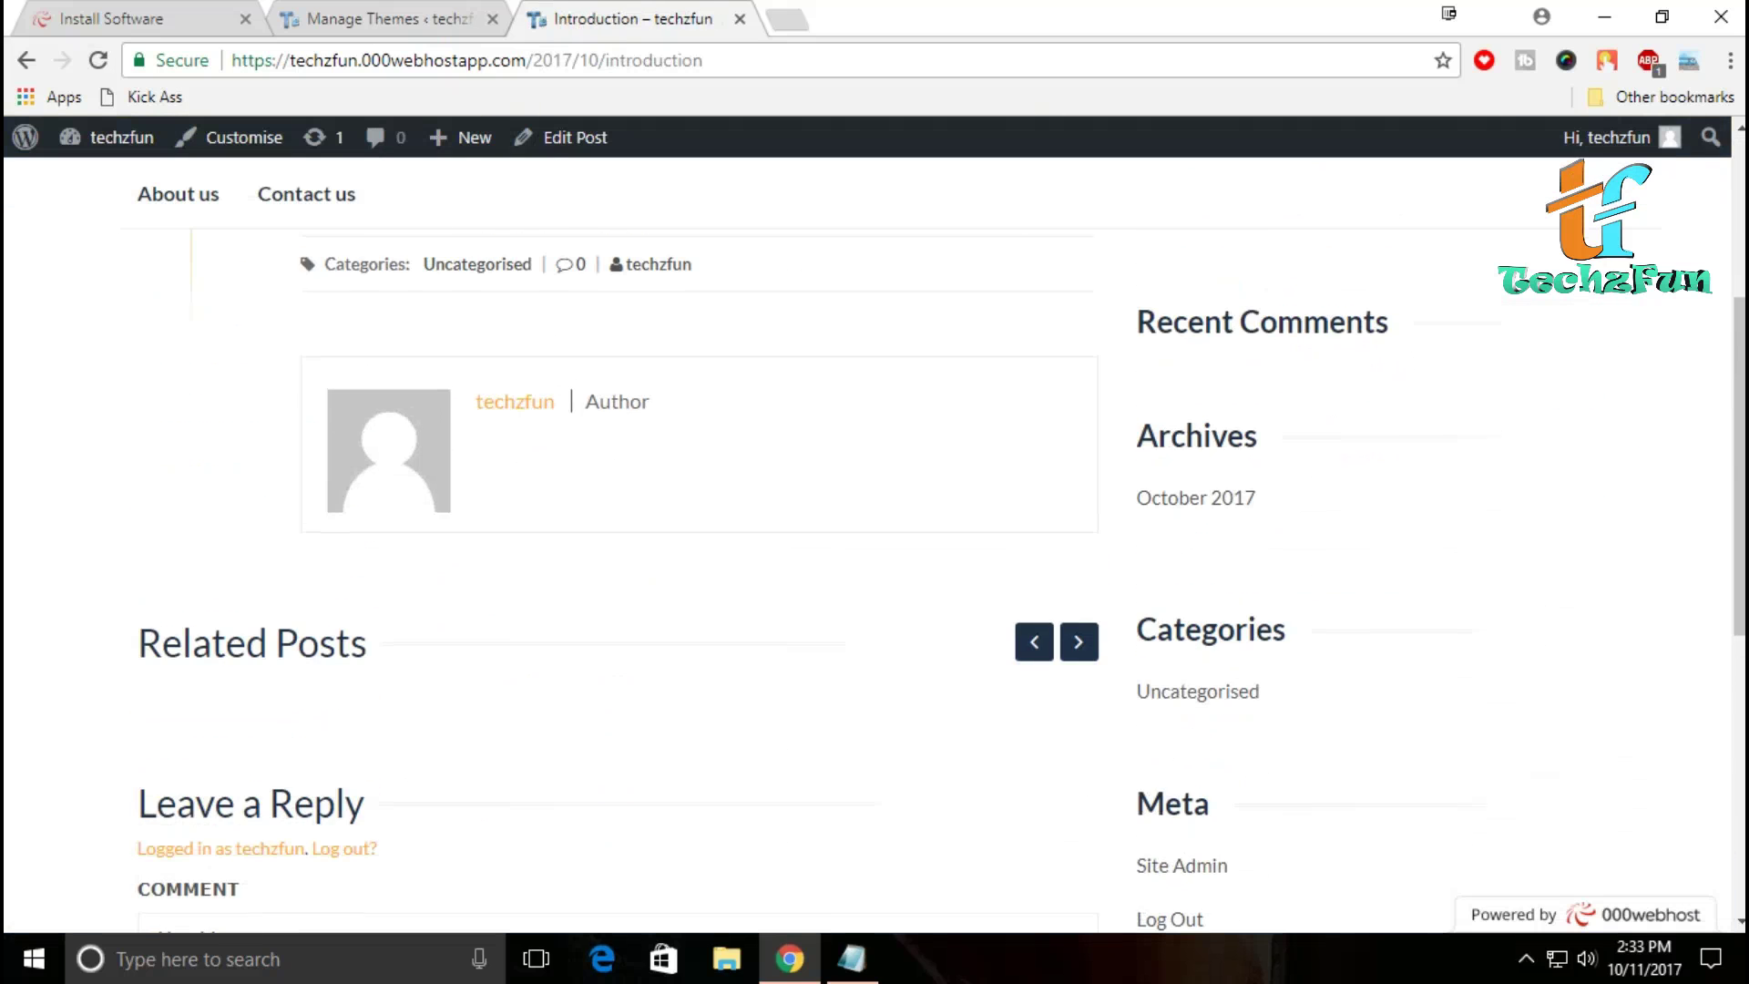
scroll(874, 547, up, 5)
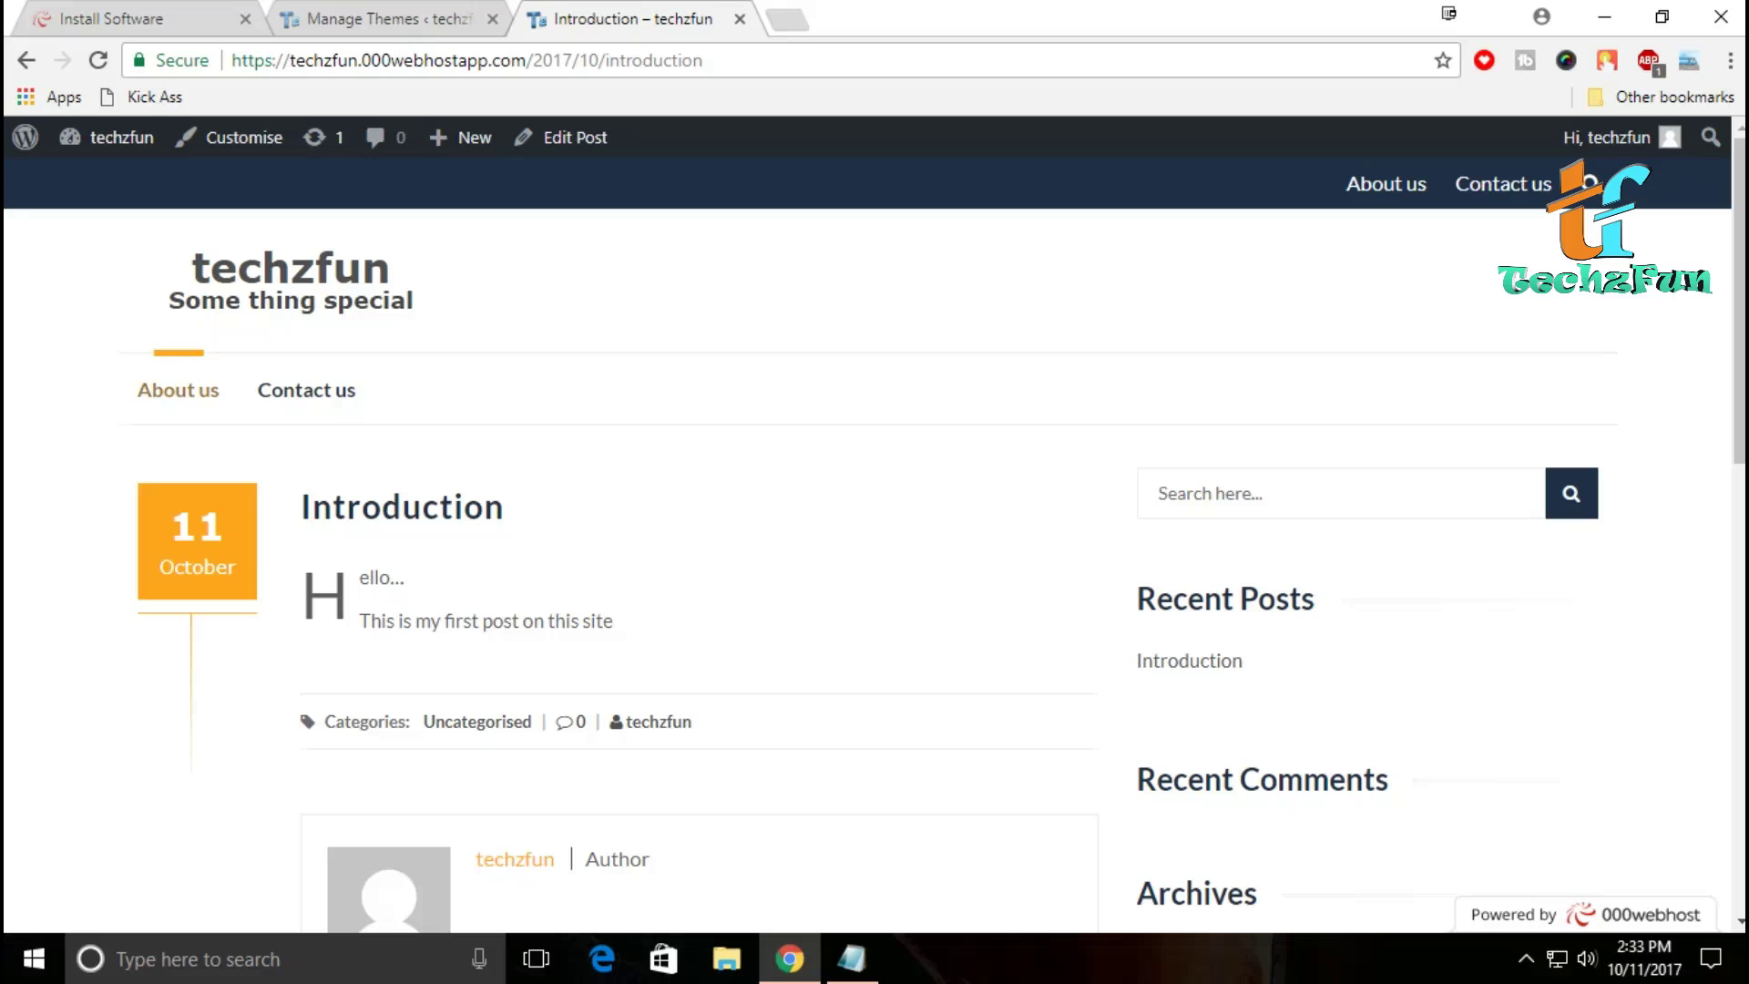
key(alt+Left)
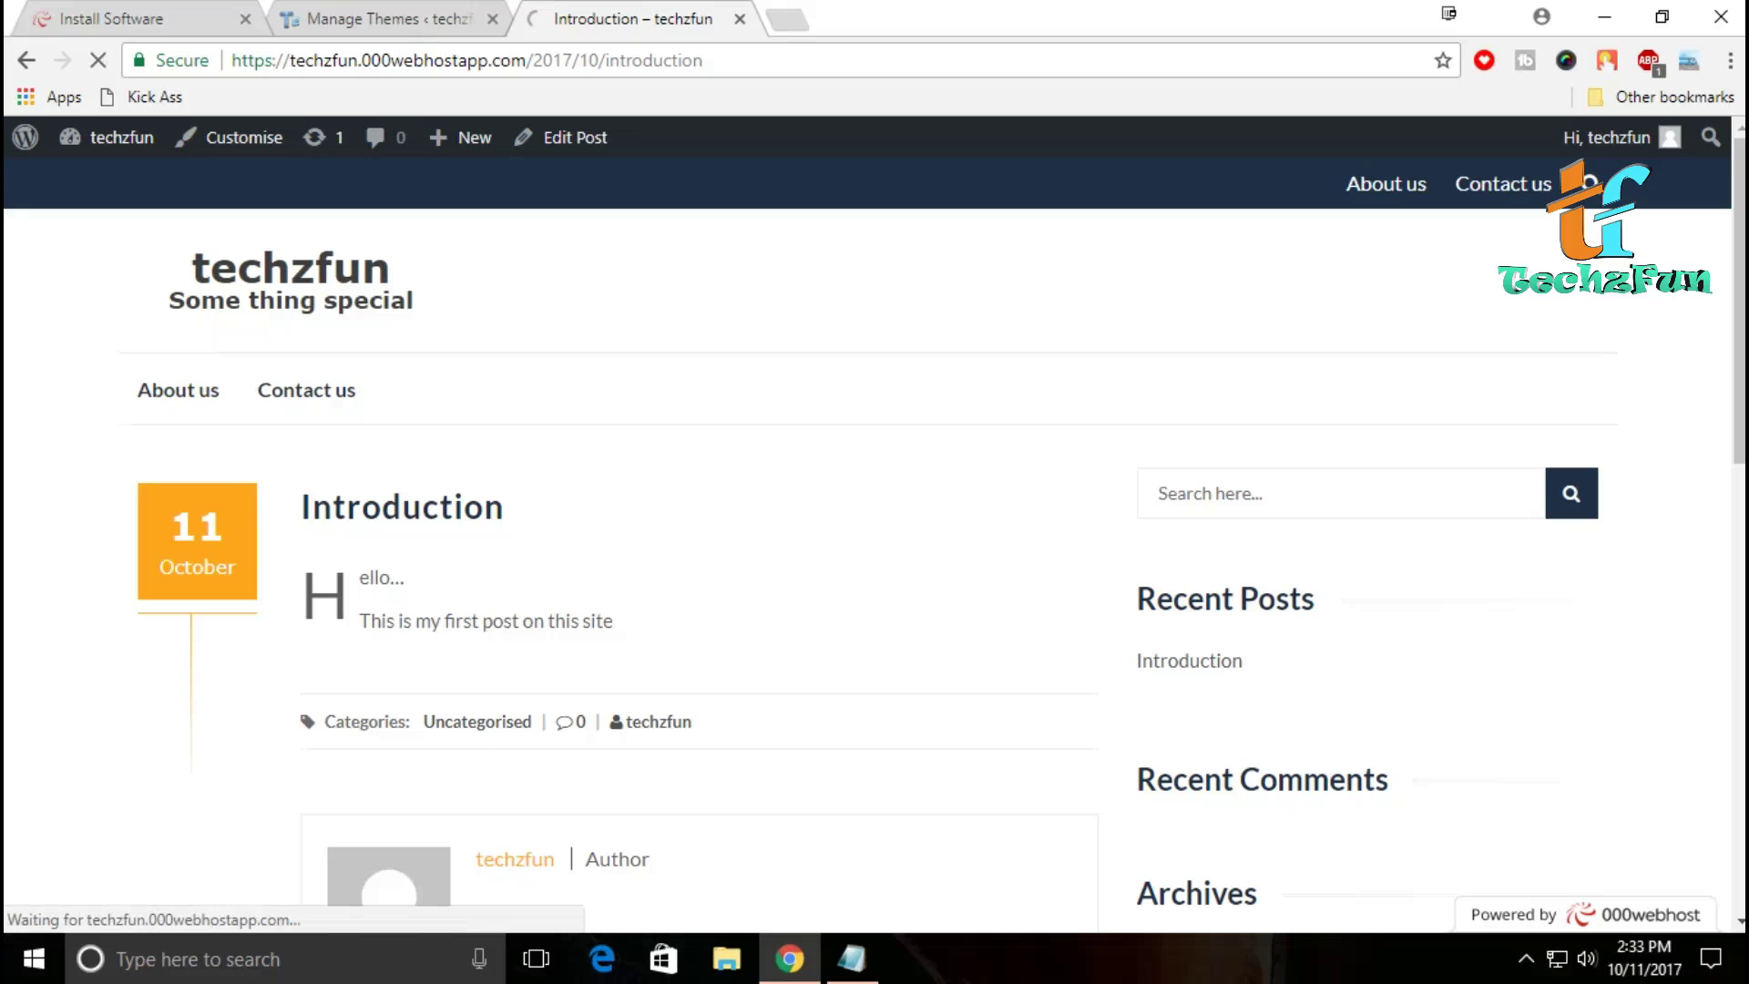
click(387, 18)
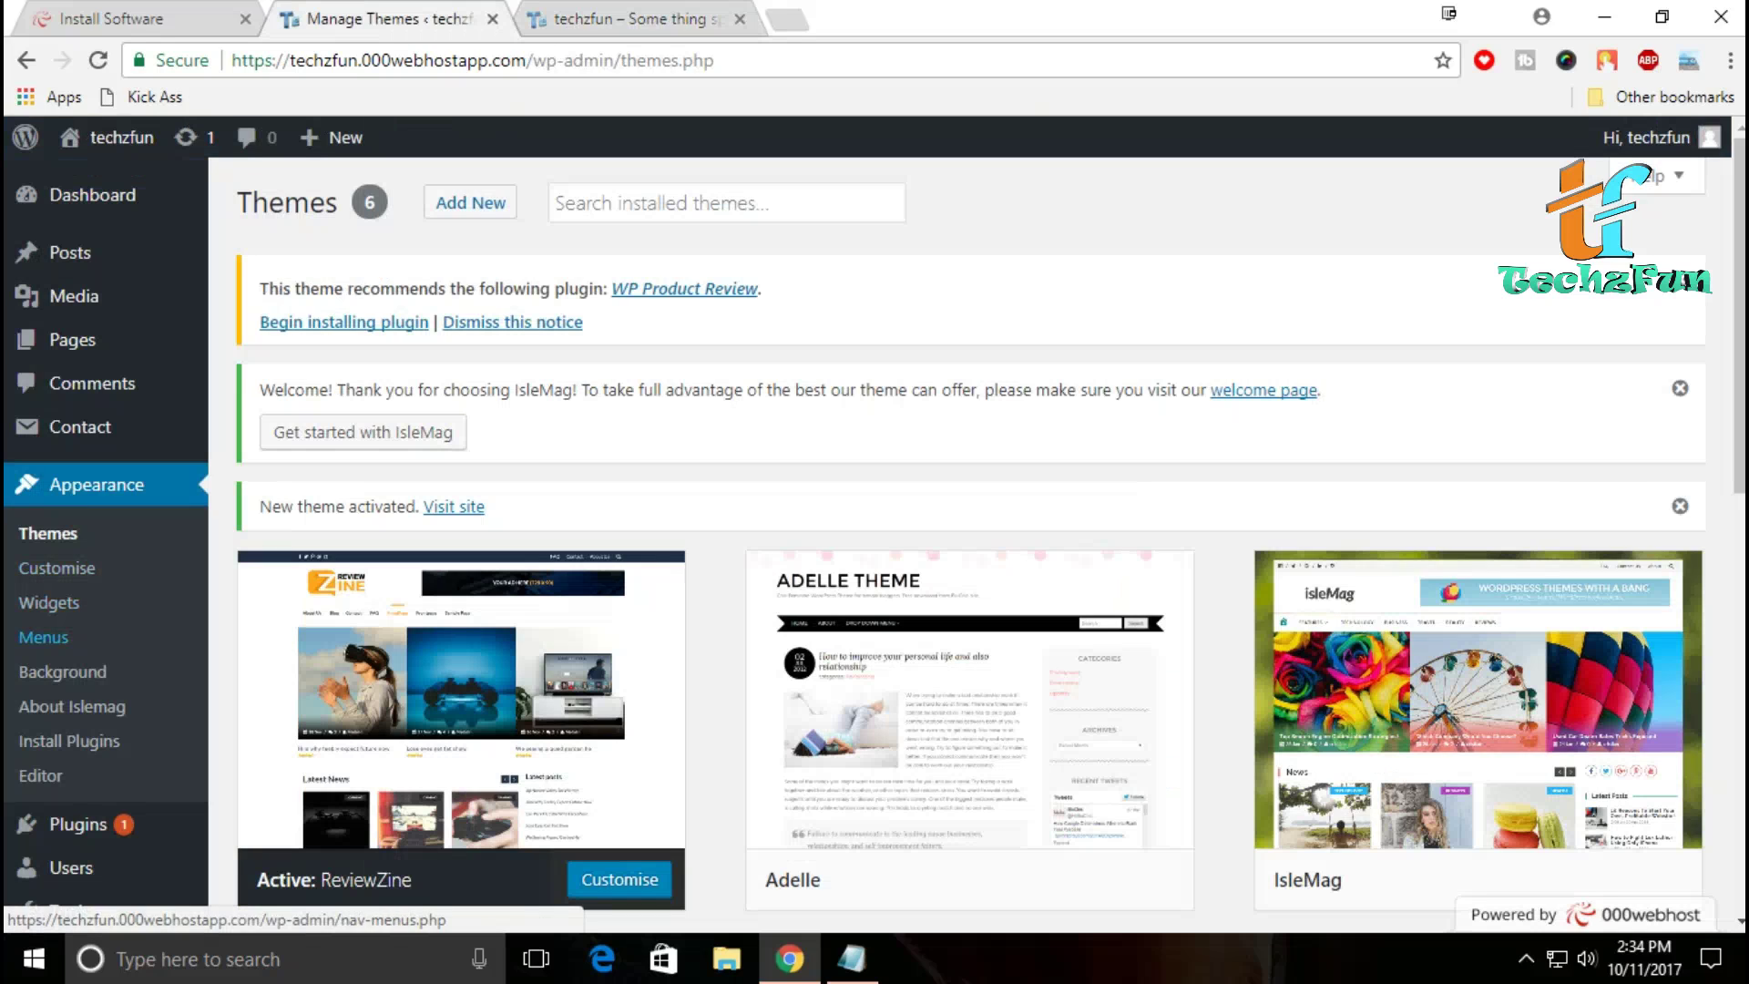
Step: Open Appearance > Menus and look over the empty menu creation page
click(44, 637)
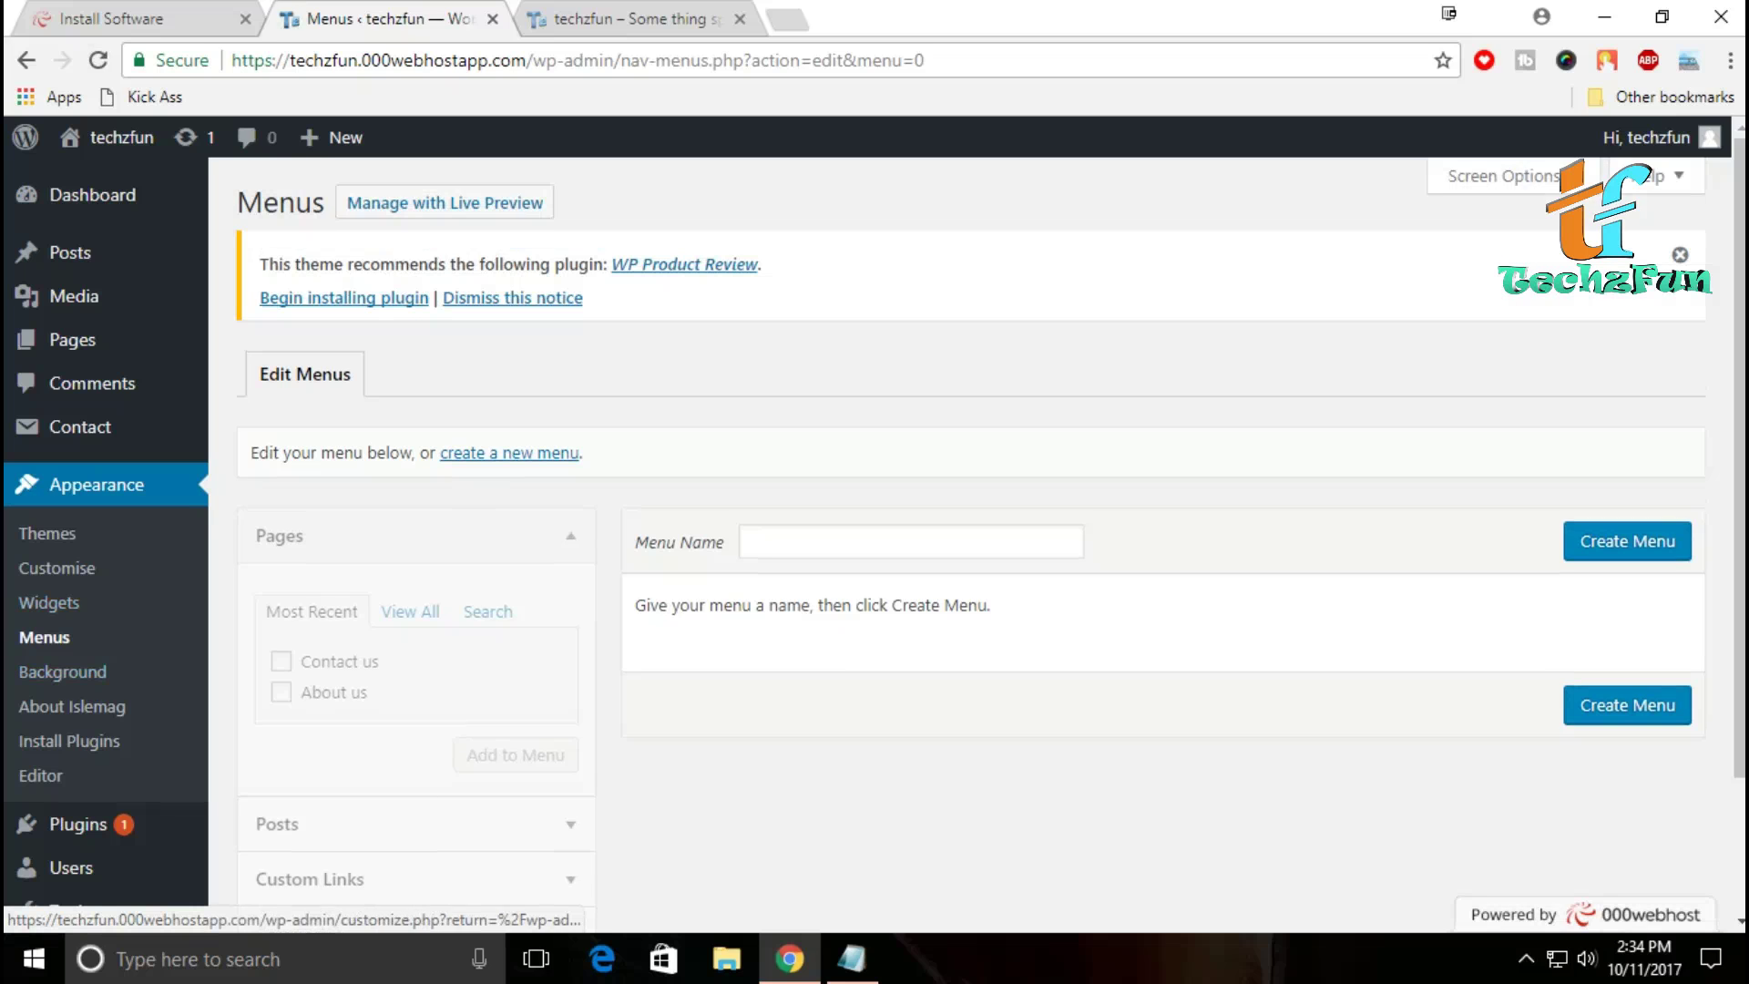
scroll(977, 536, down, 2)
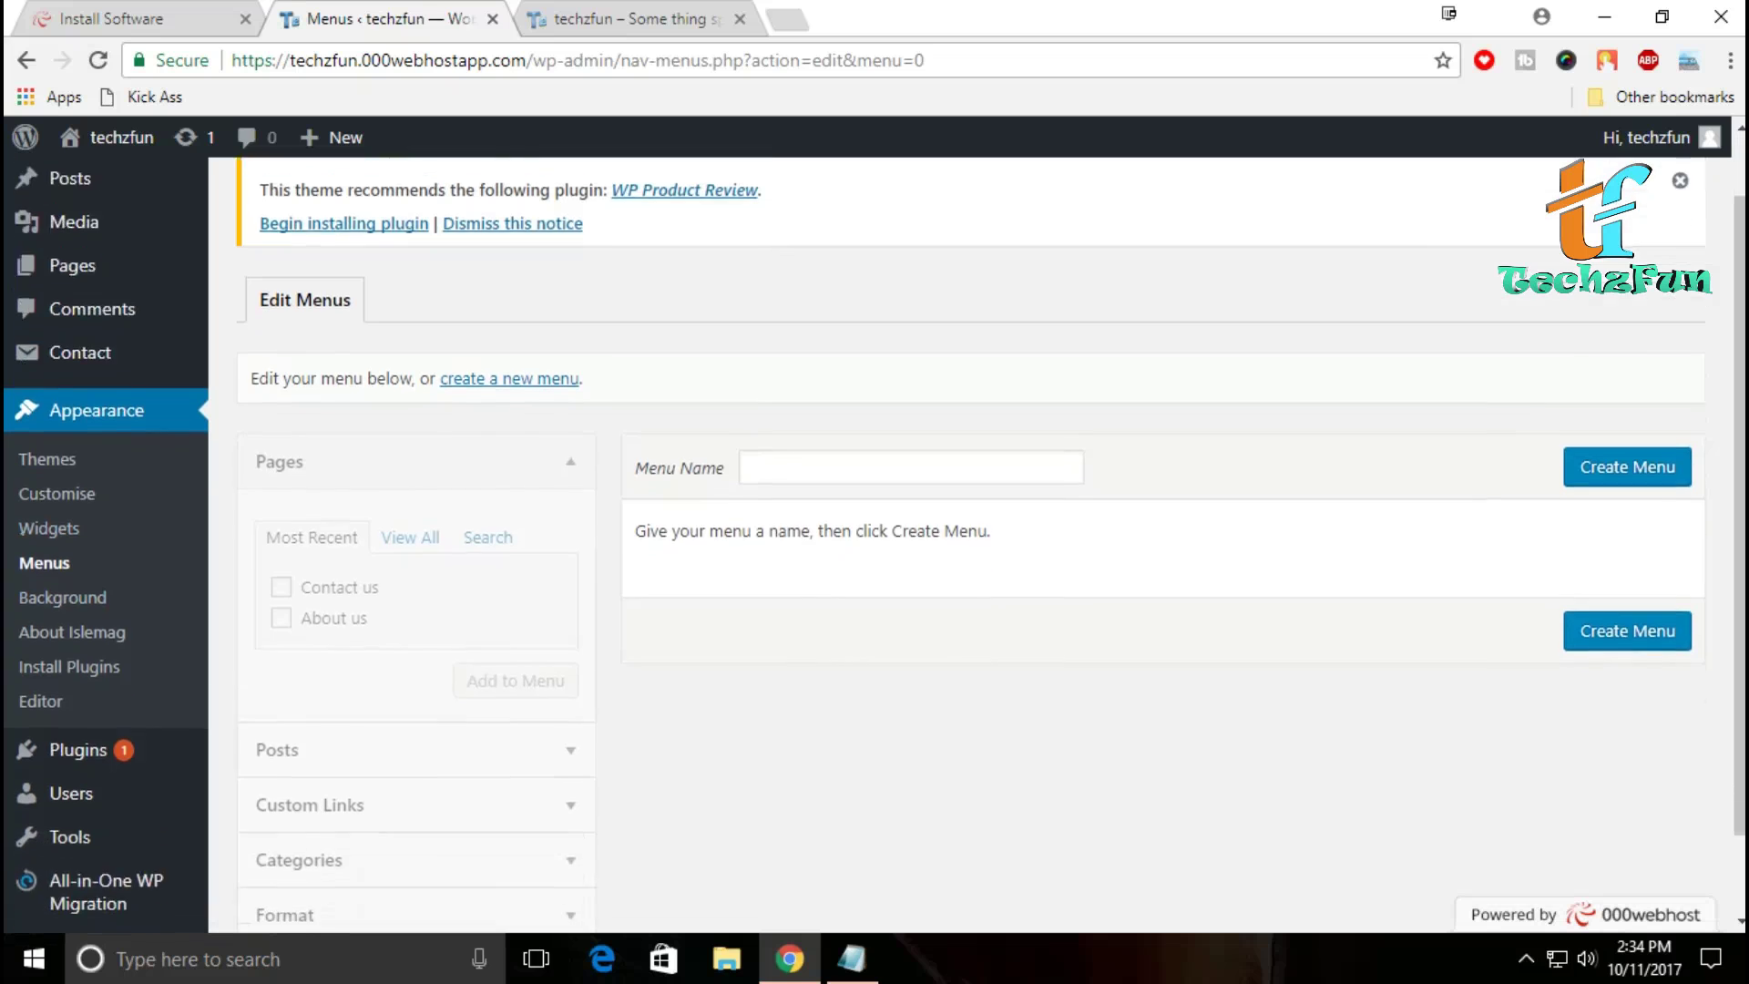
scroll(977, 535, up, 2)
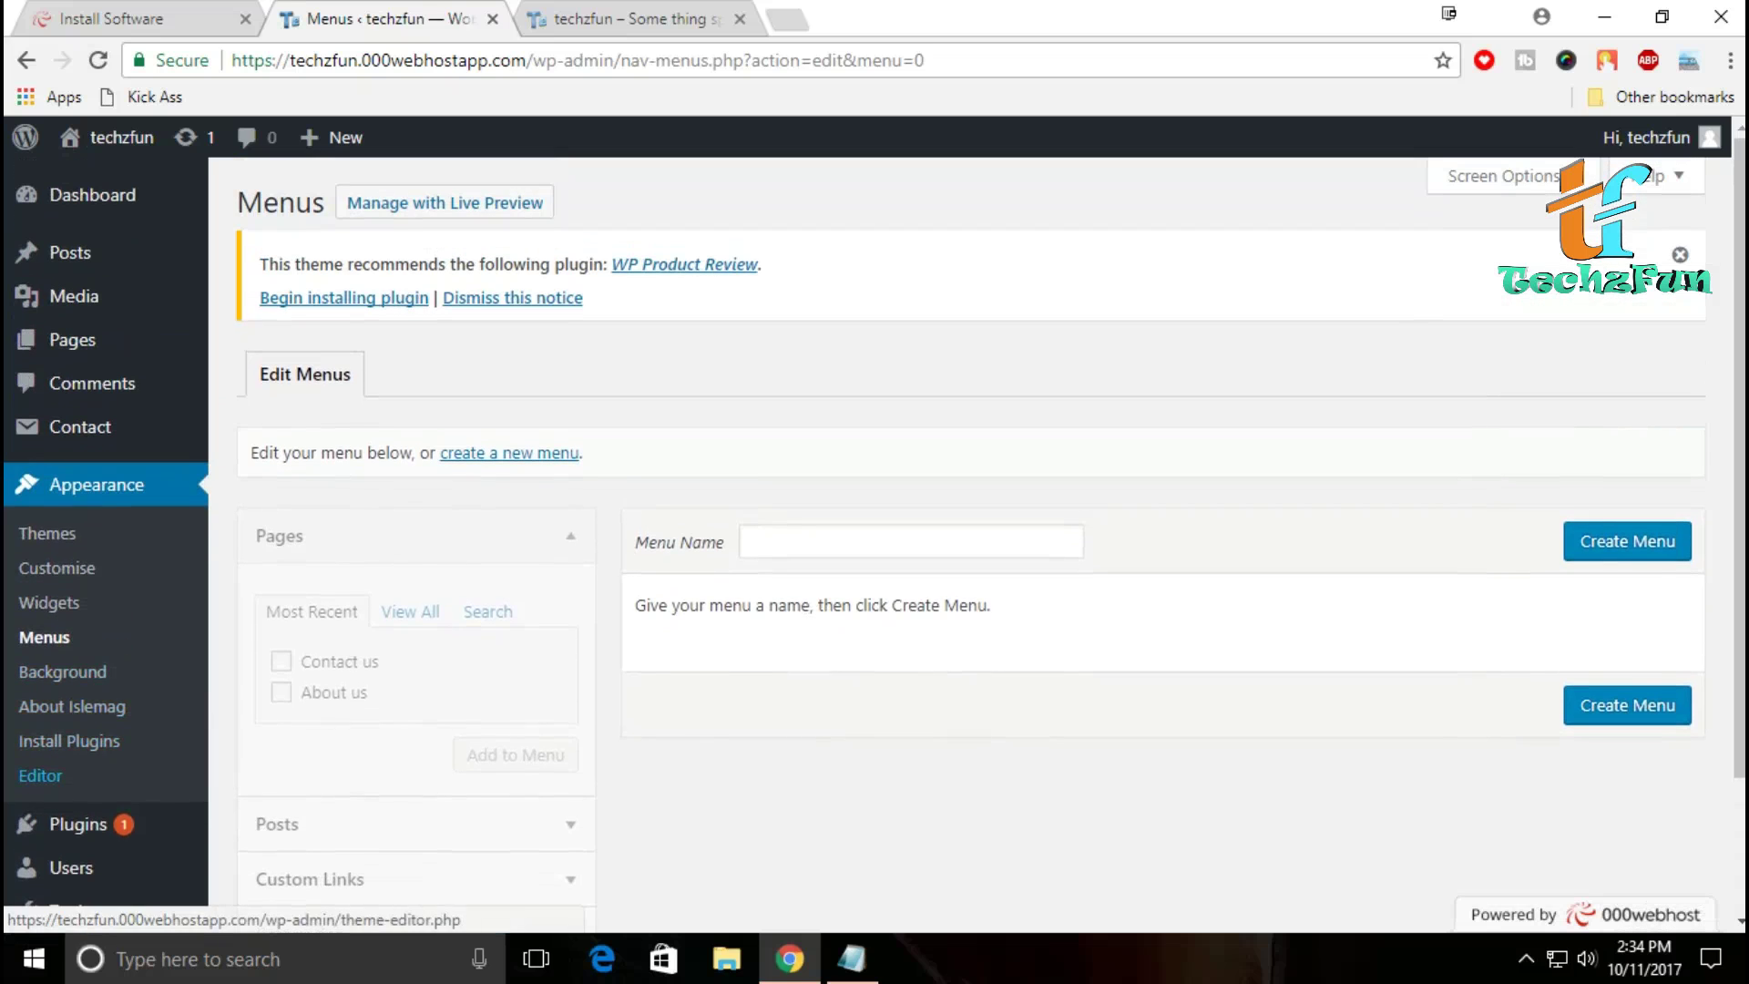
mouse_move(78, 823)
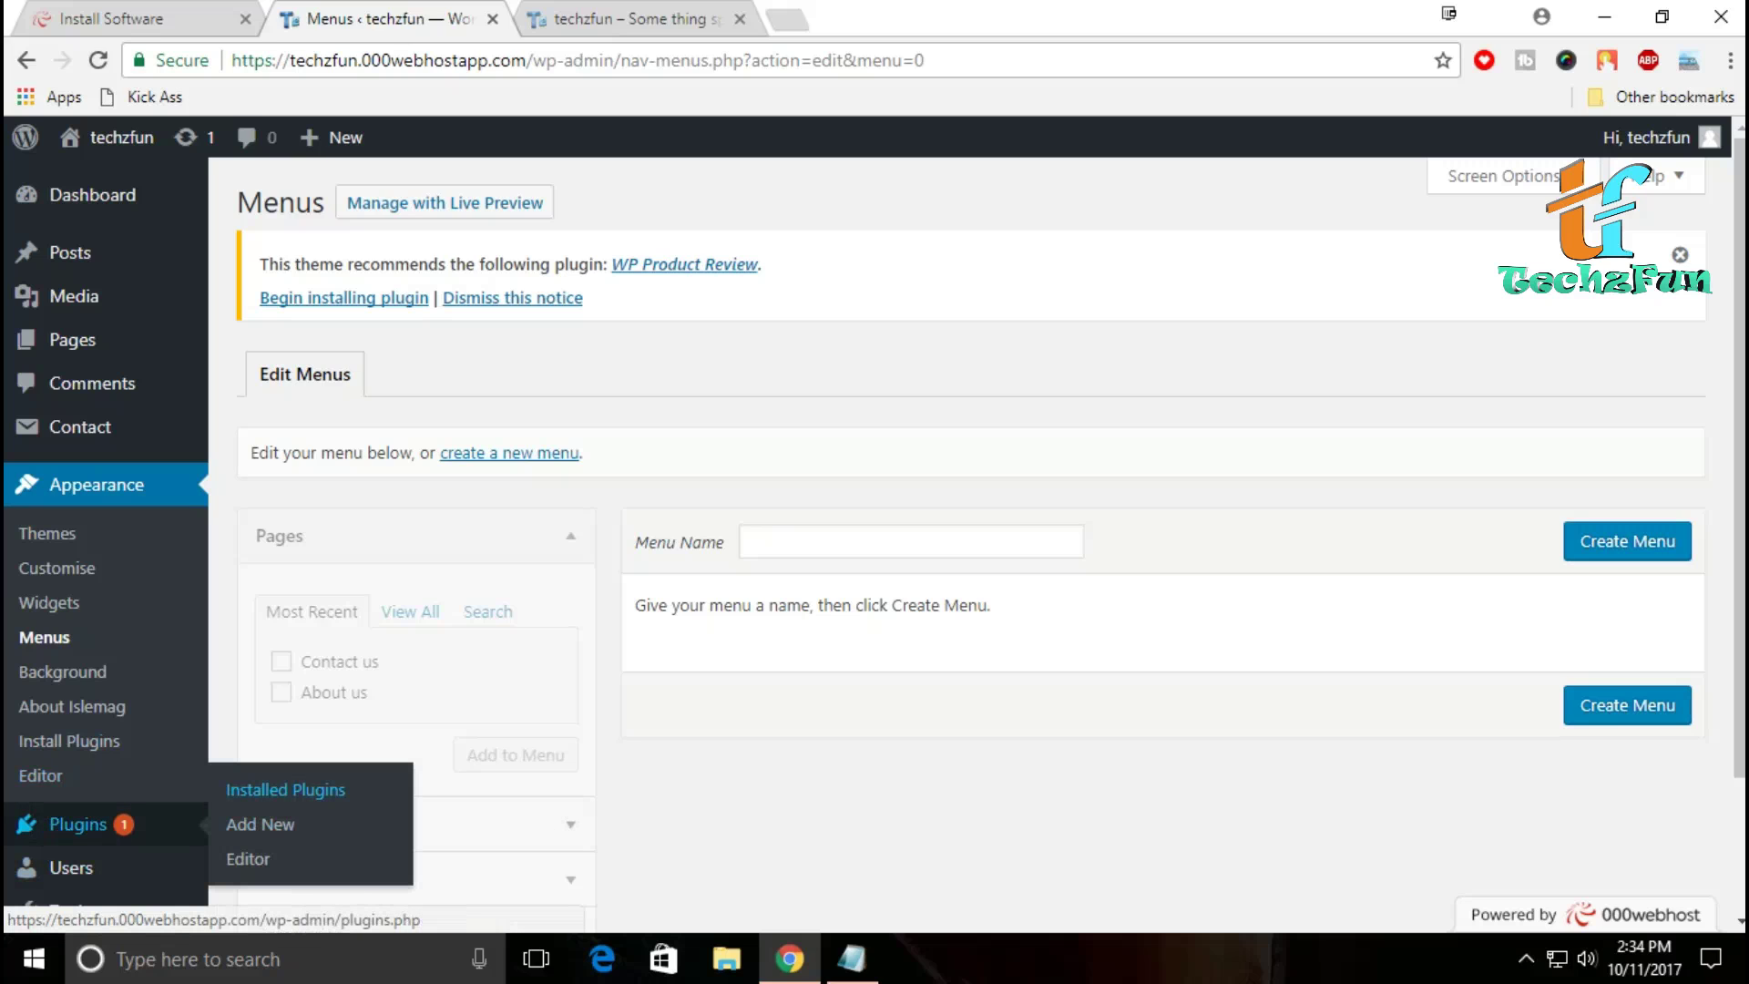
Step: Review the five installed plugins, then go to the Add Plugins page
click(285, 790)
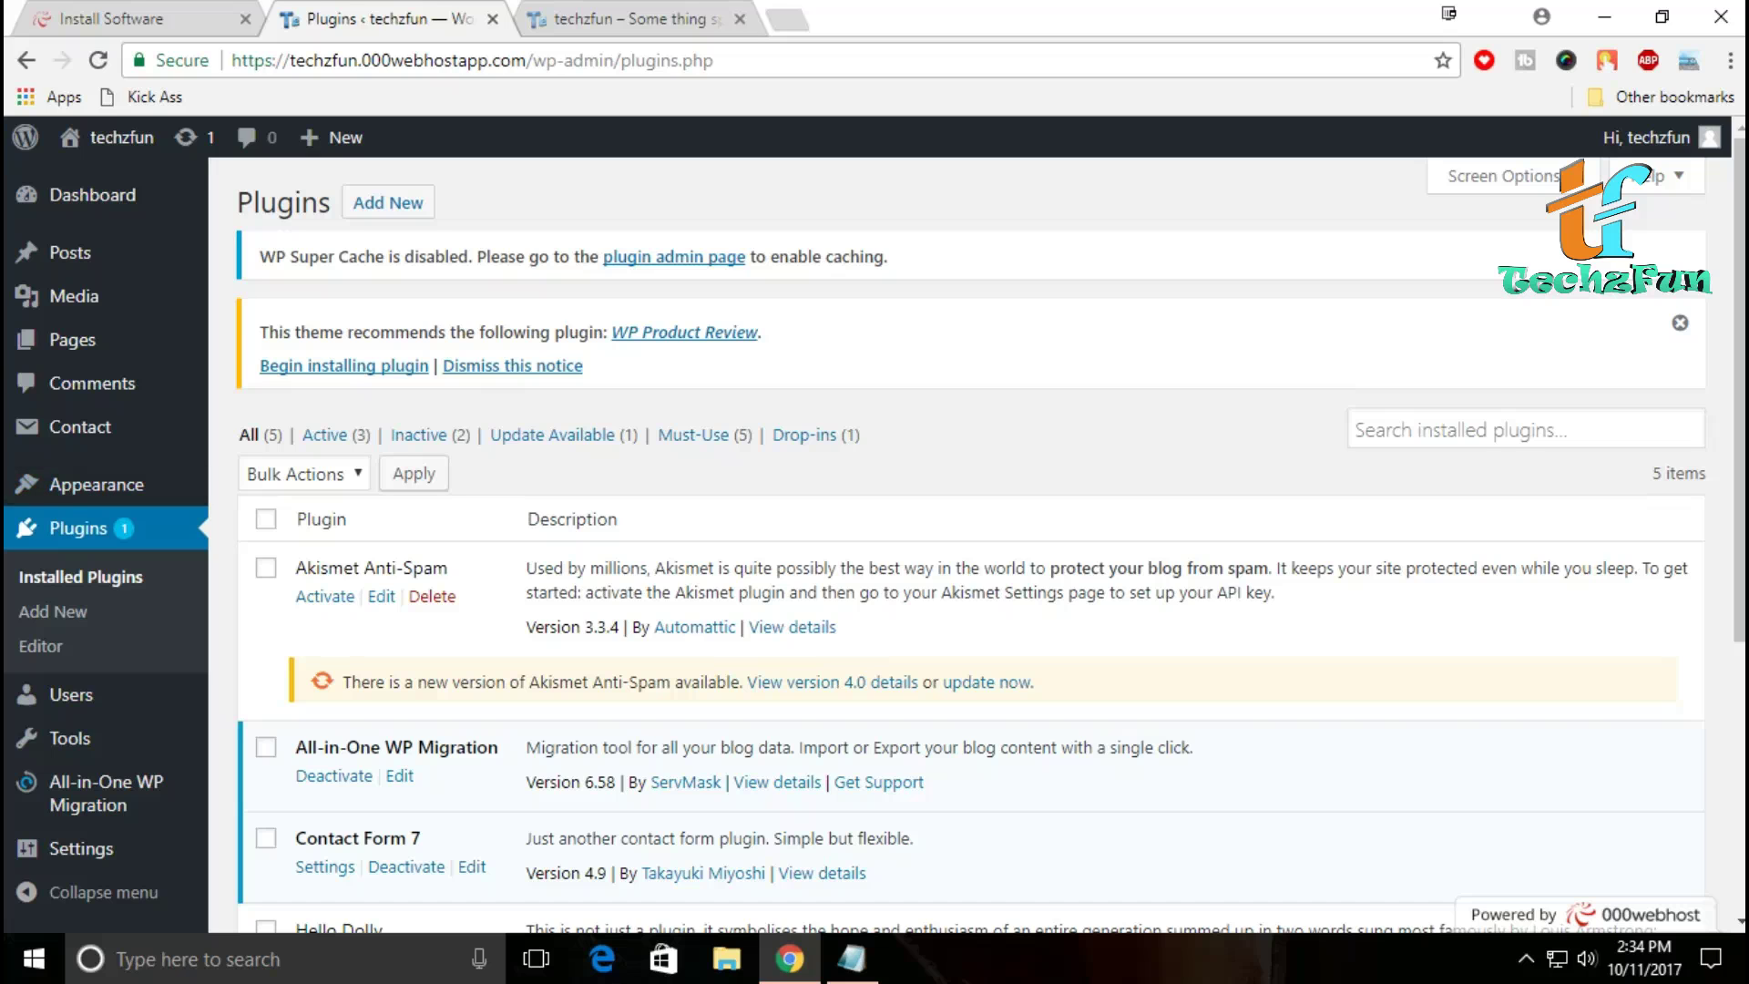
scroll(990, 535, down, 5)
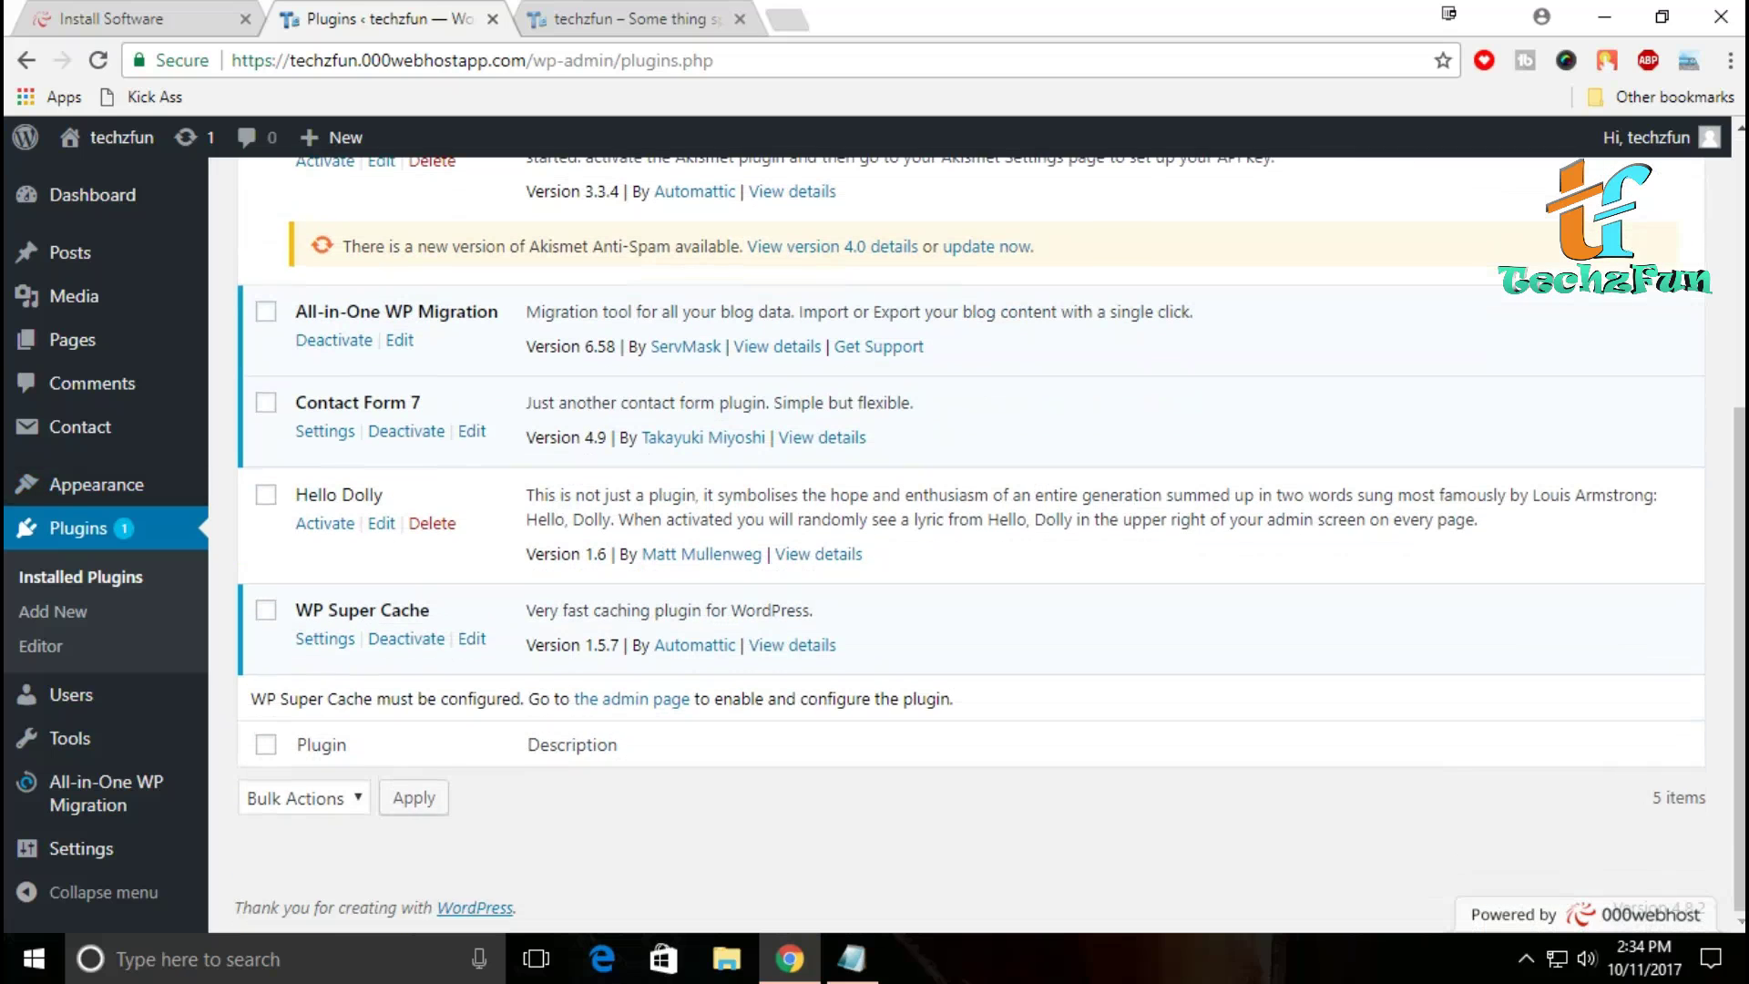
scroll(970, 547, up, 5)
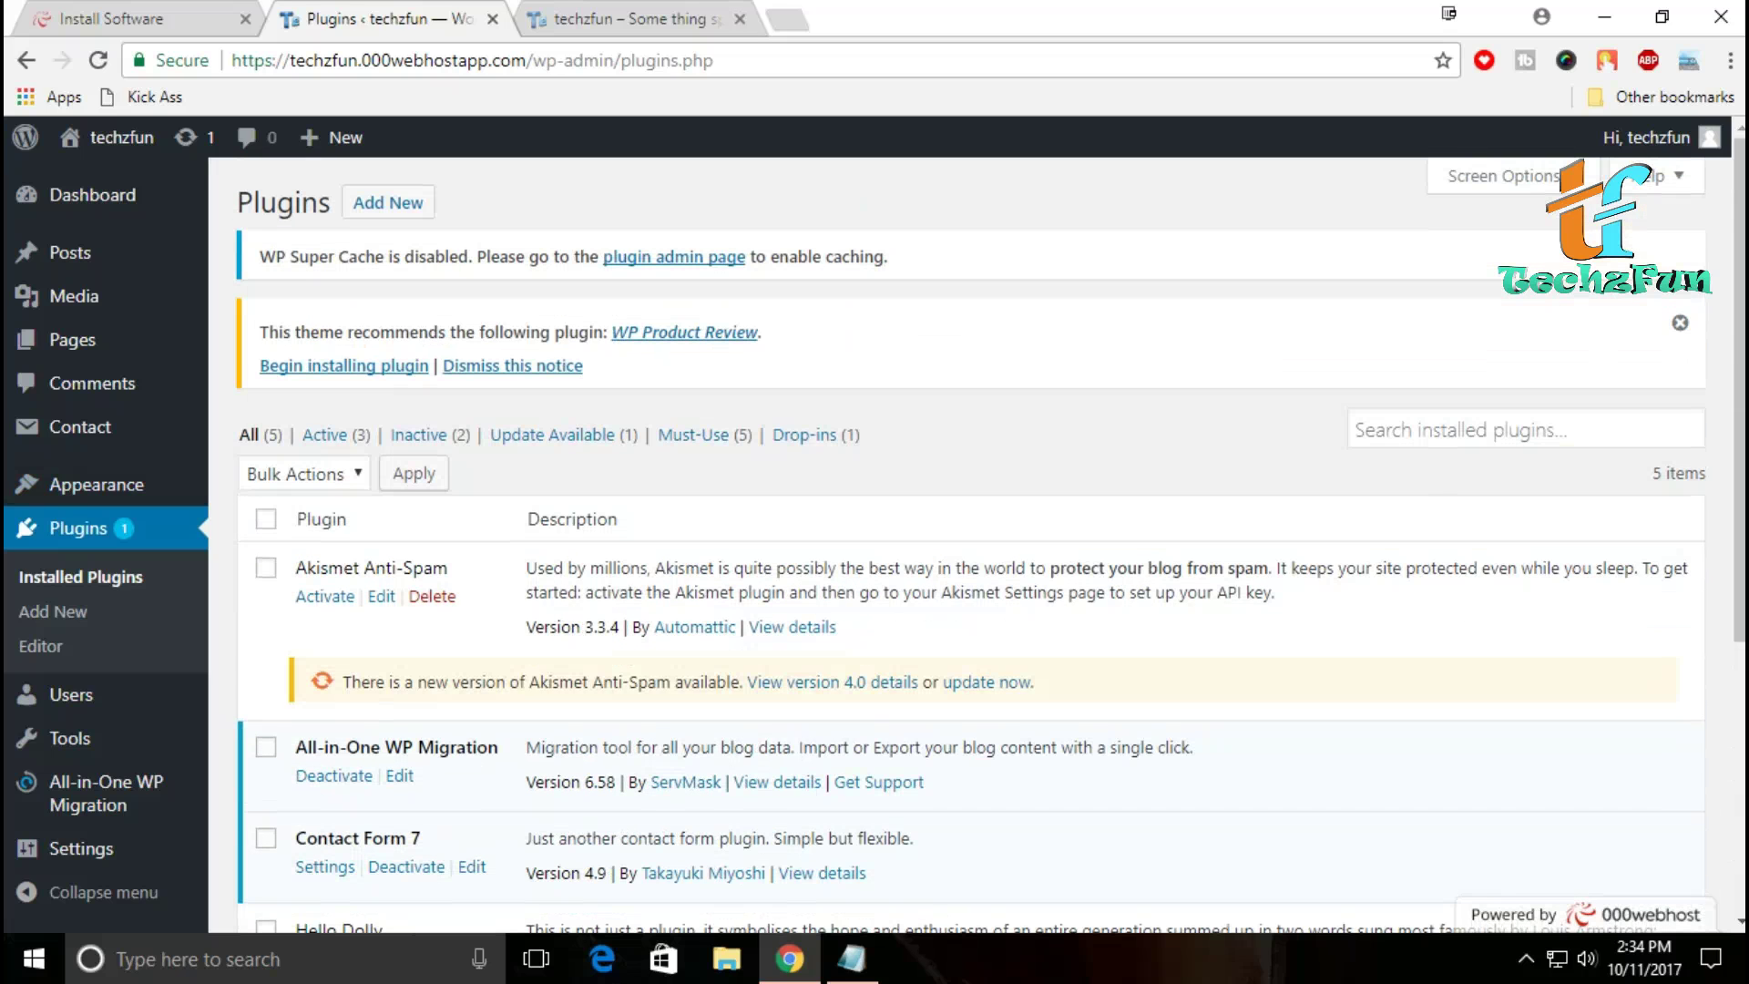
click(388, 201)
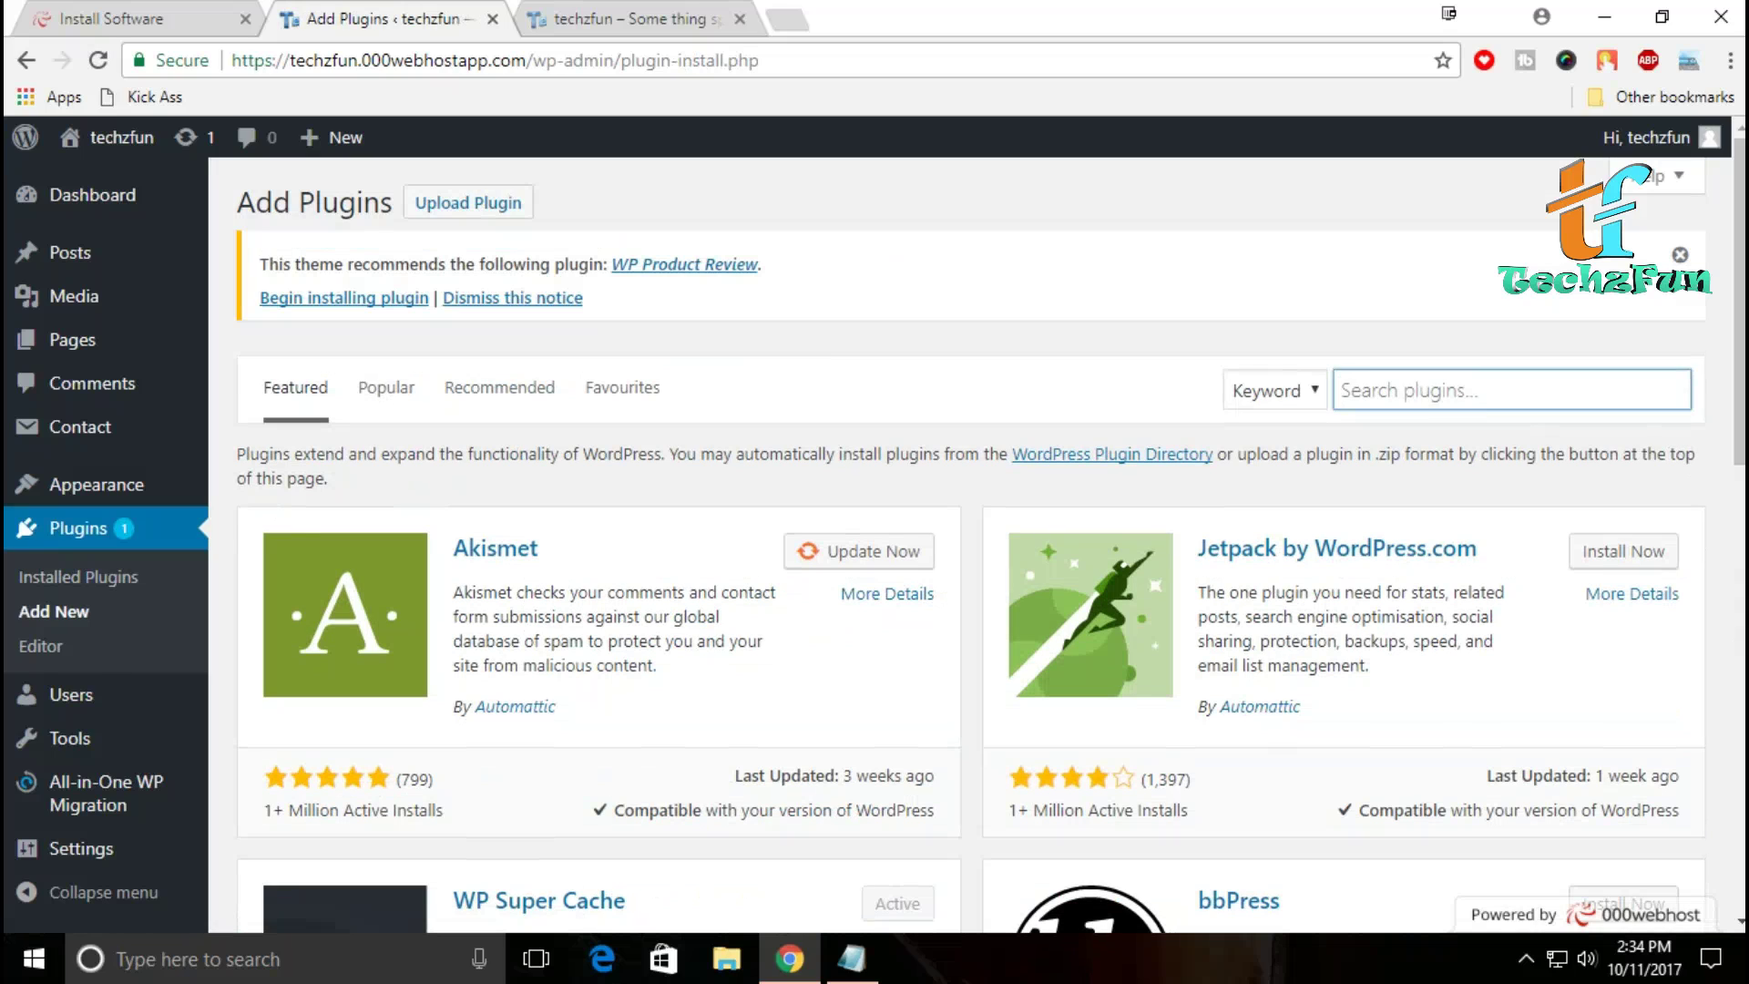
Step: Search 'all in one seo', then install and activate All in One SEO Pack
text(all in on)
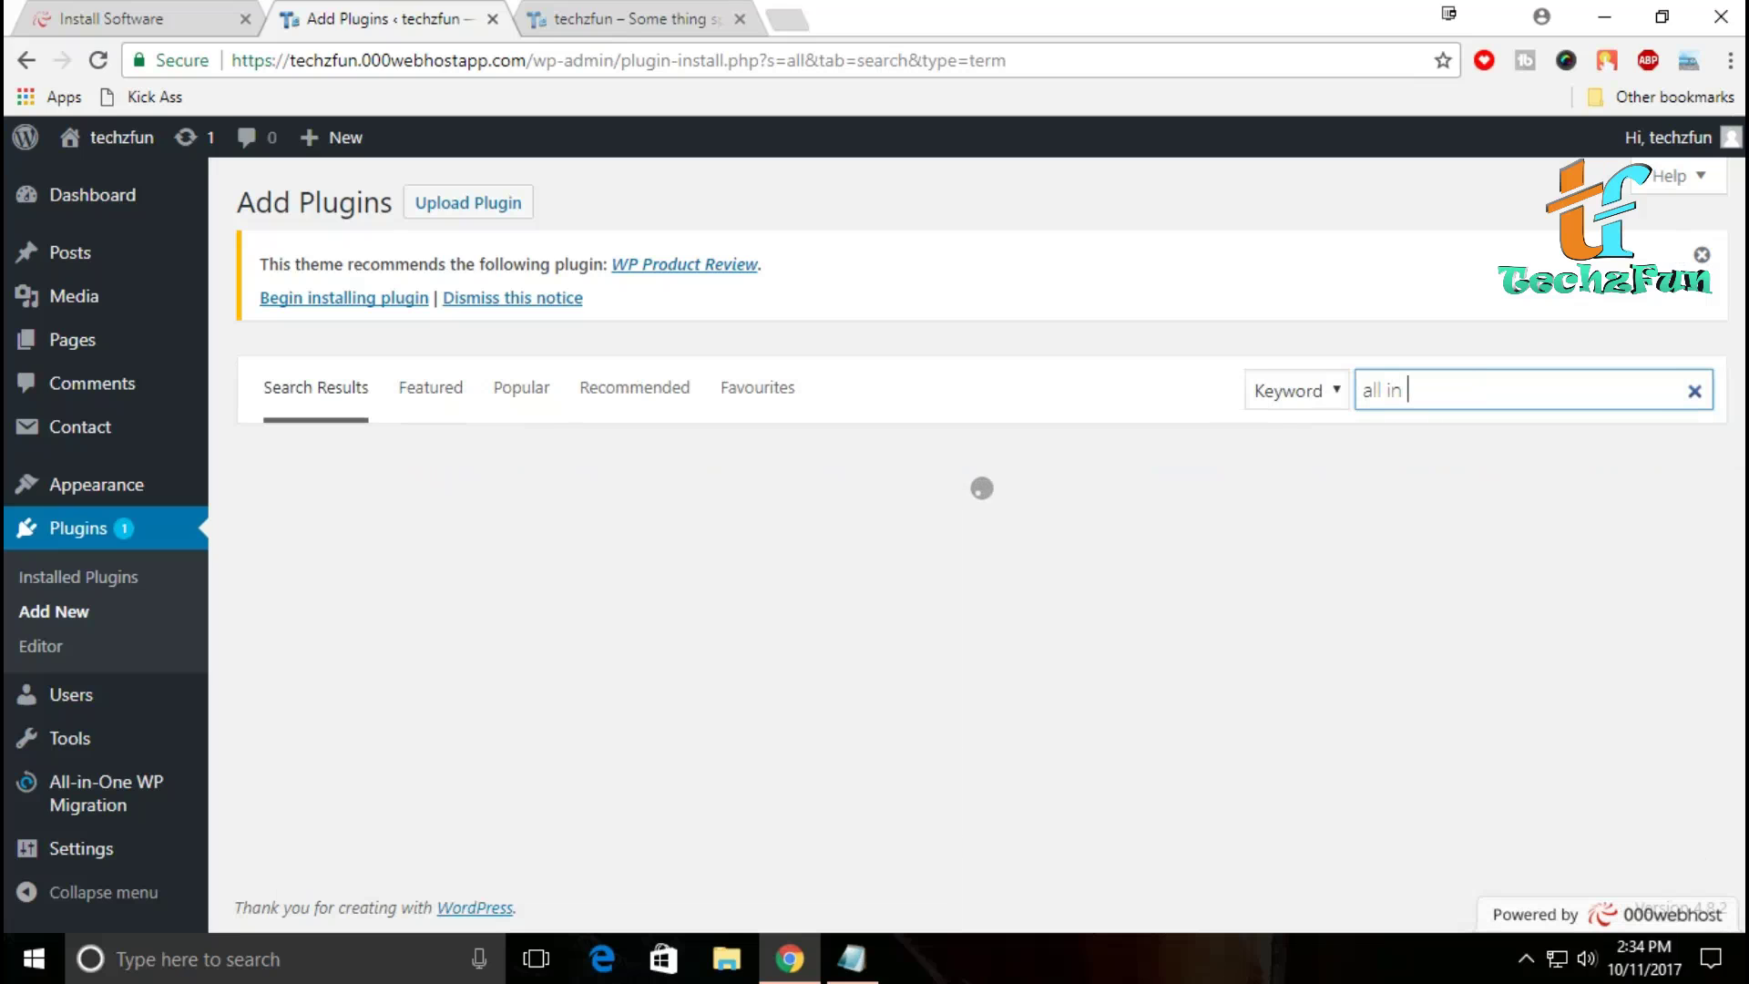
text(e seo)
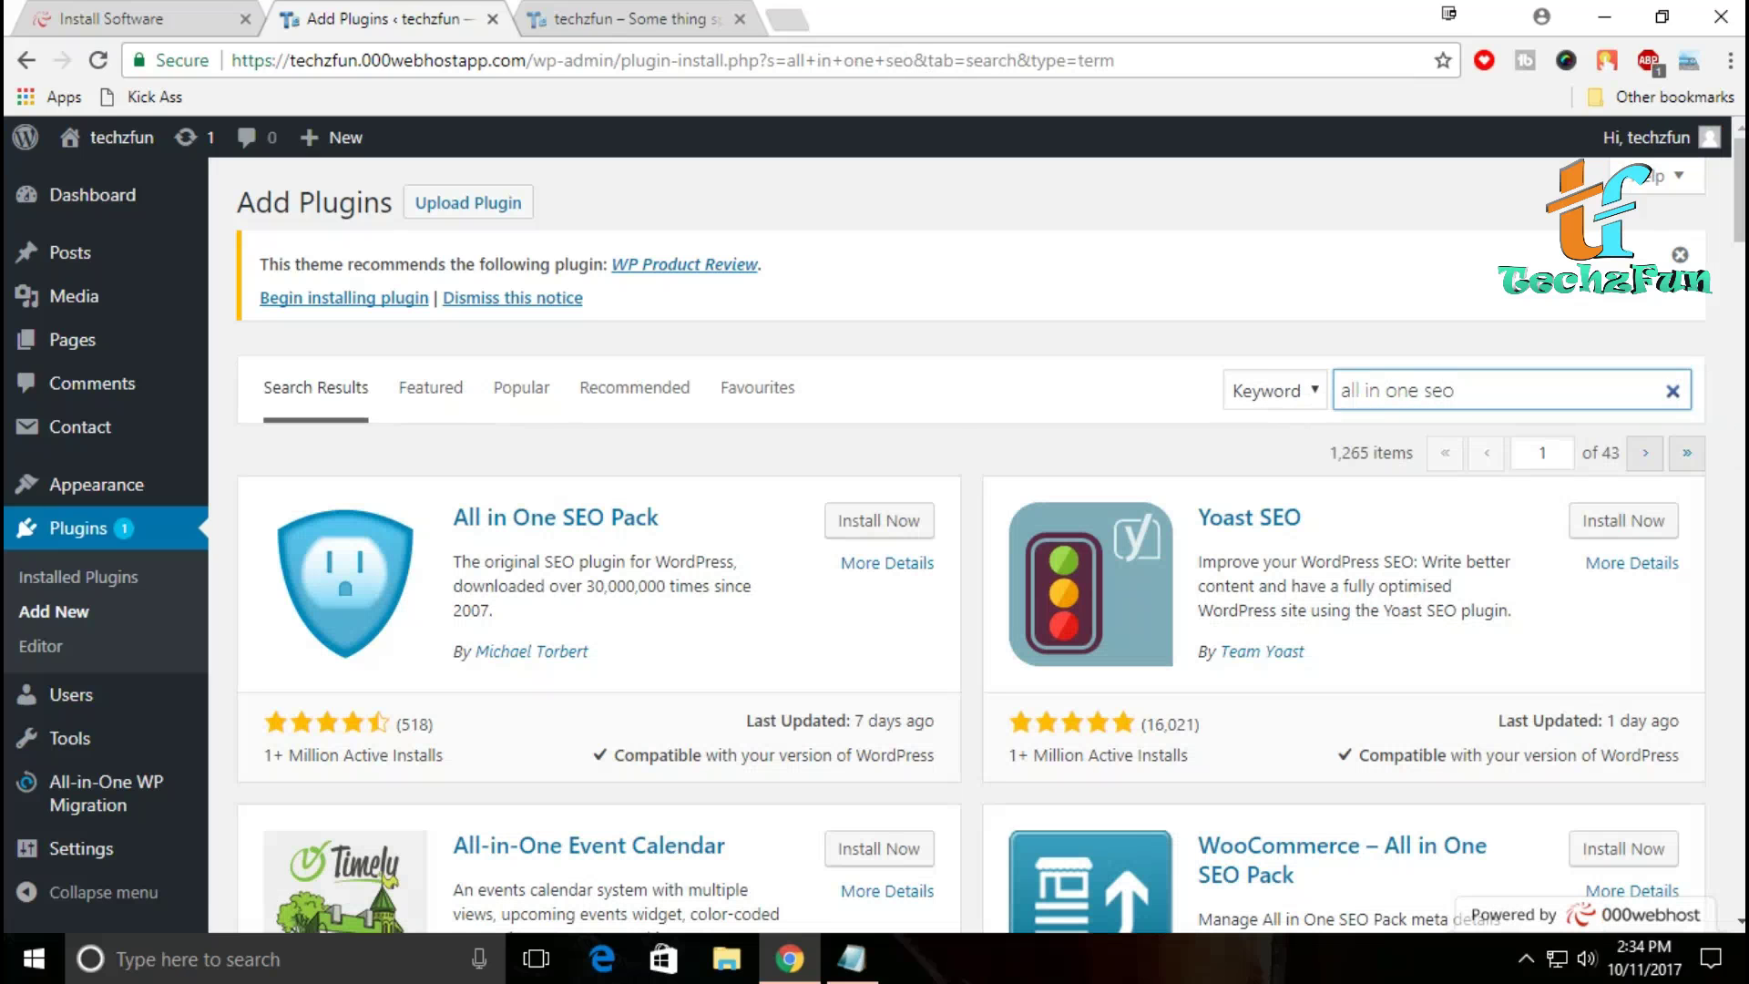
click(878, 520)
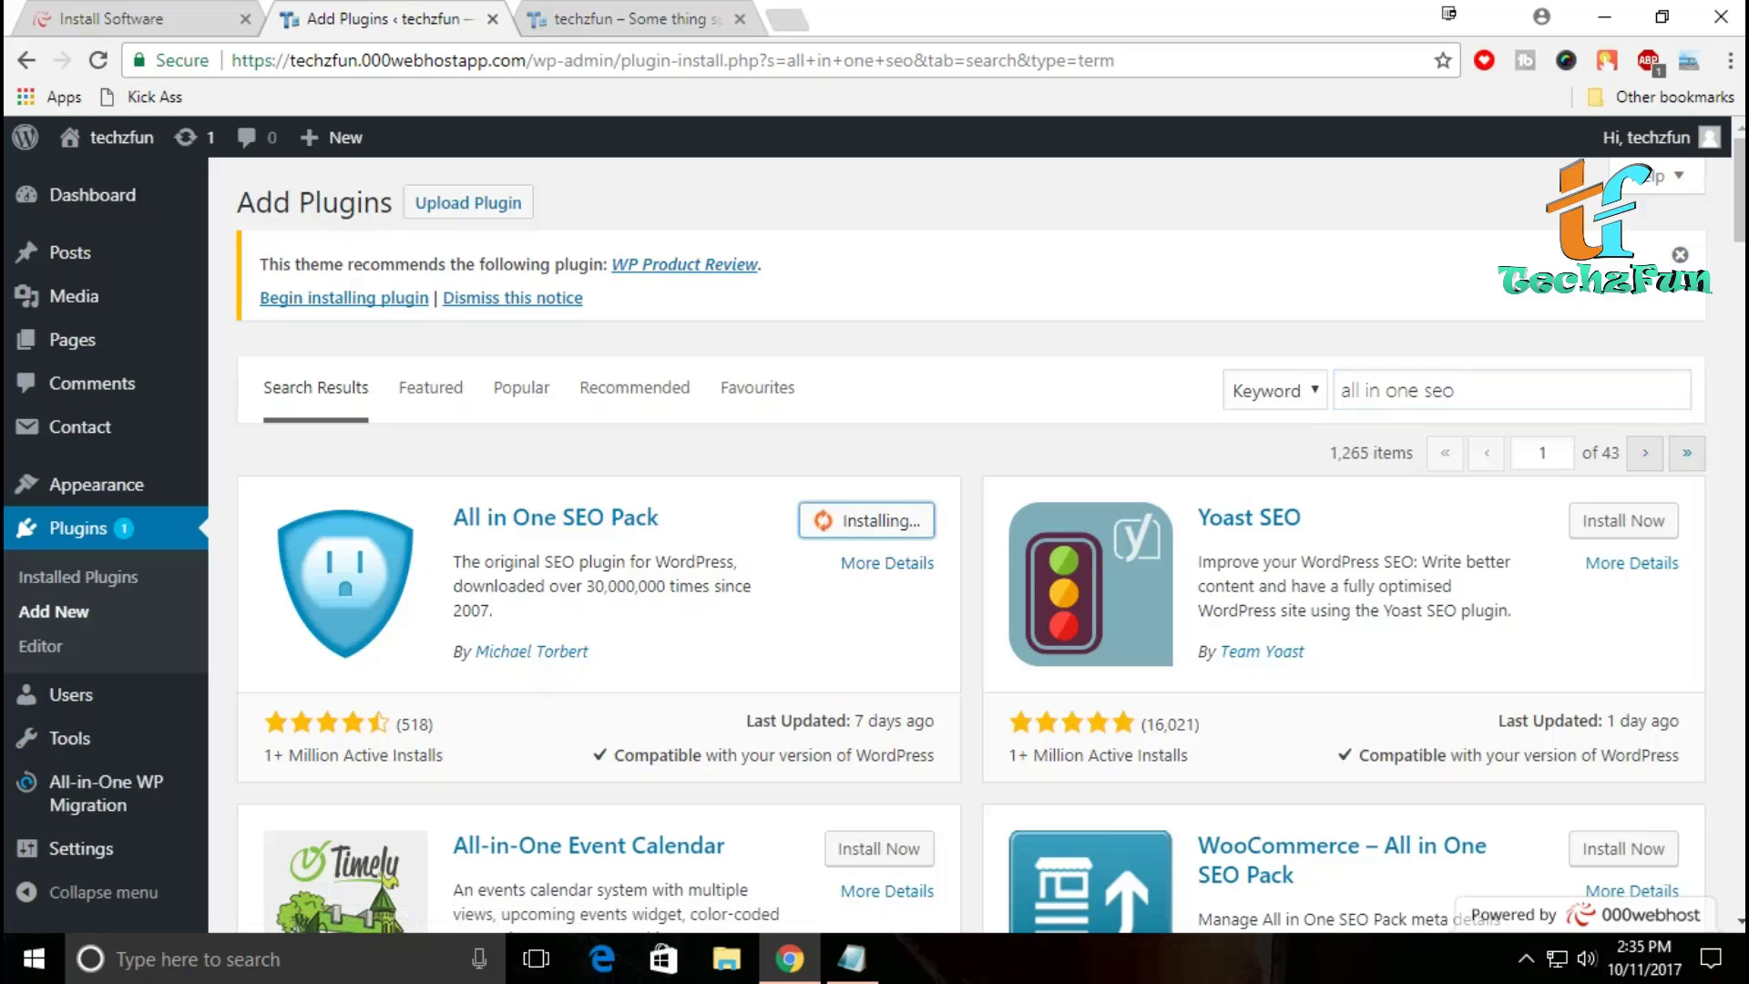
click(890, 520)
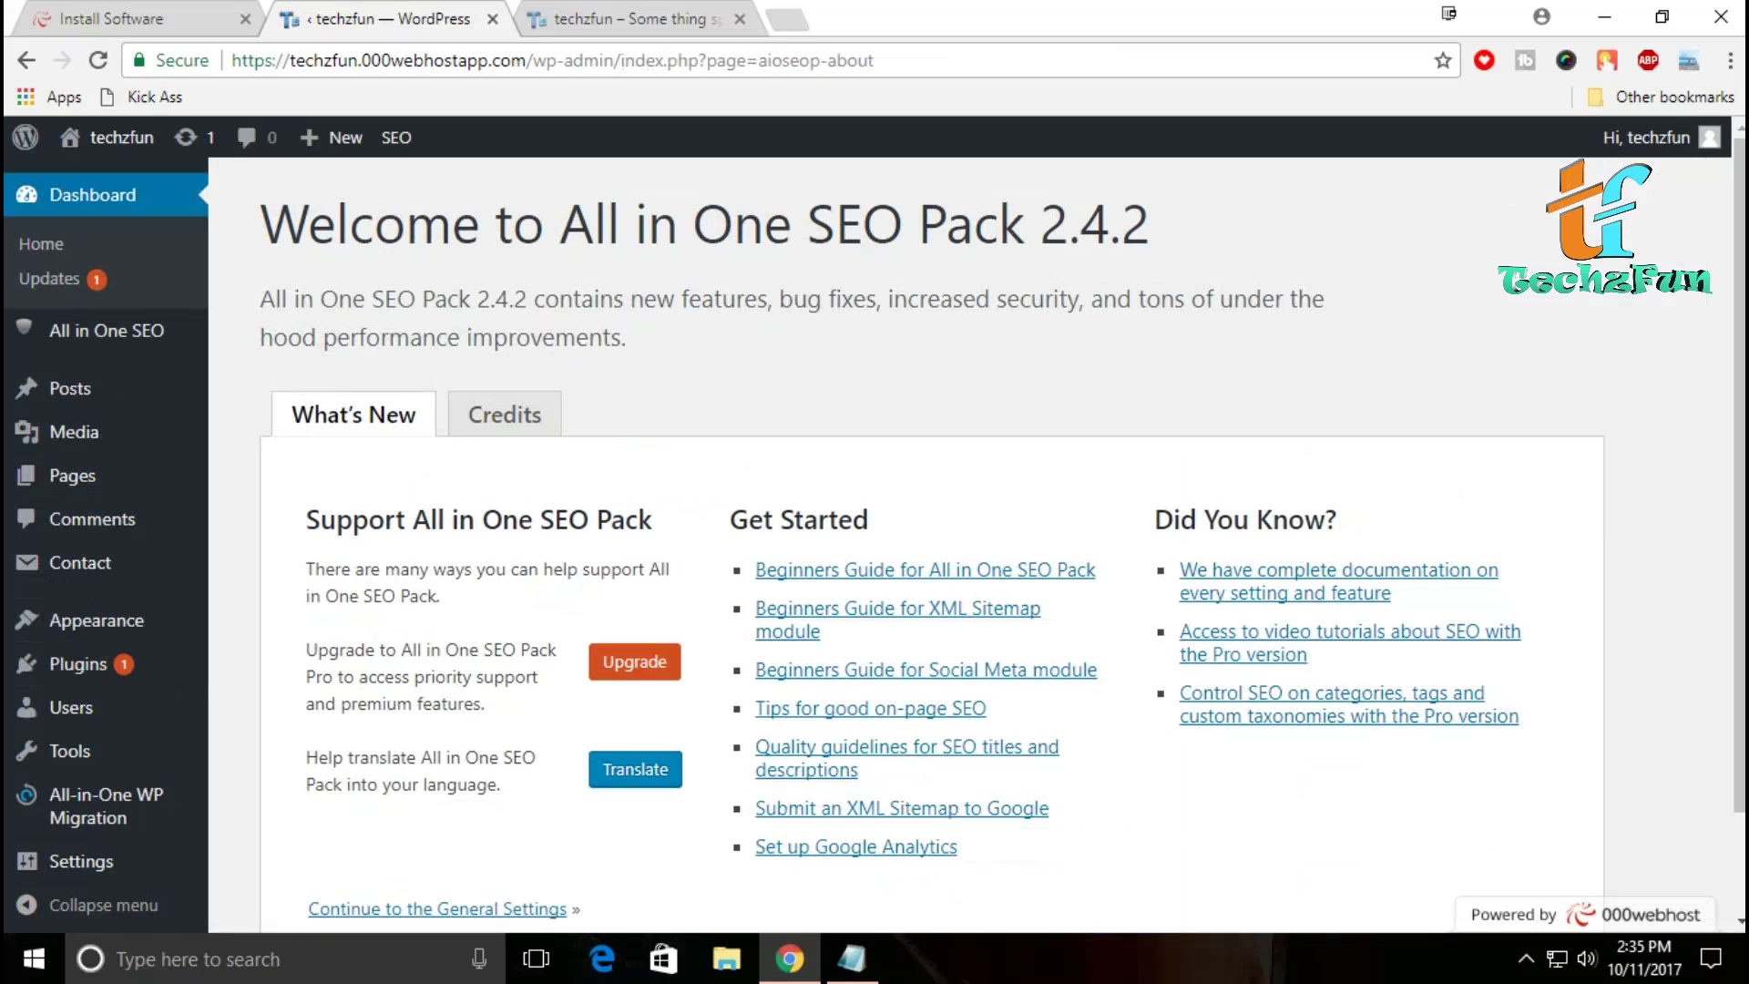
Step: Look over the All in One SEO 2.4.2 welcome page and go to its General Settings
scroll(911, 546, down, 3)
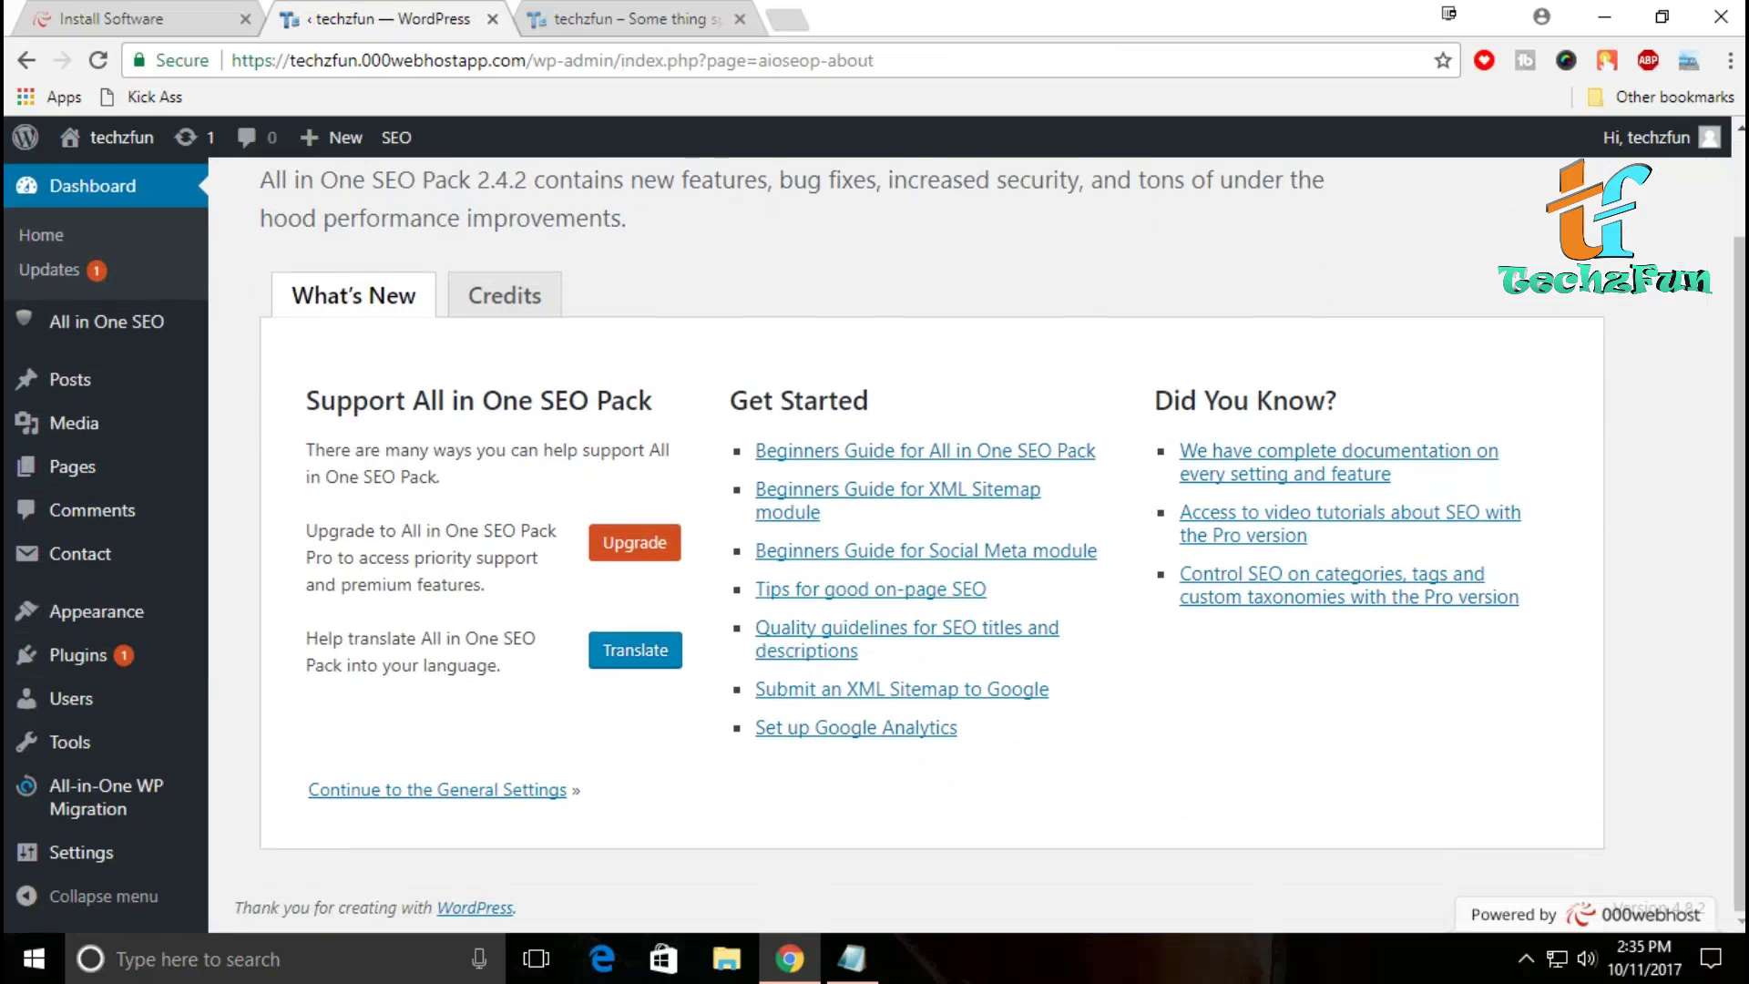
scroll(911, 546, up, 2)
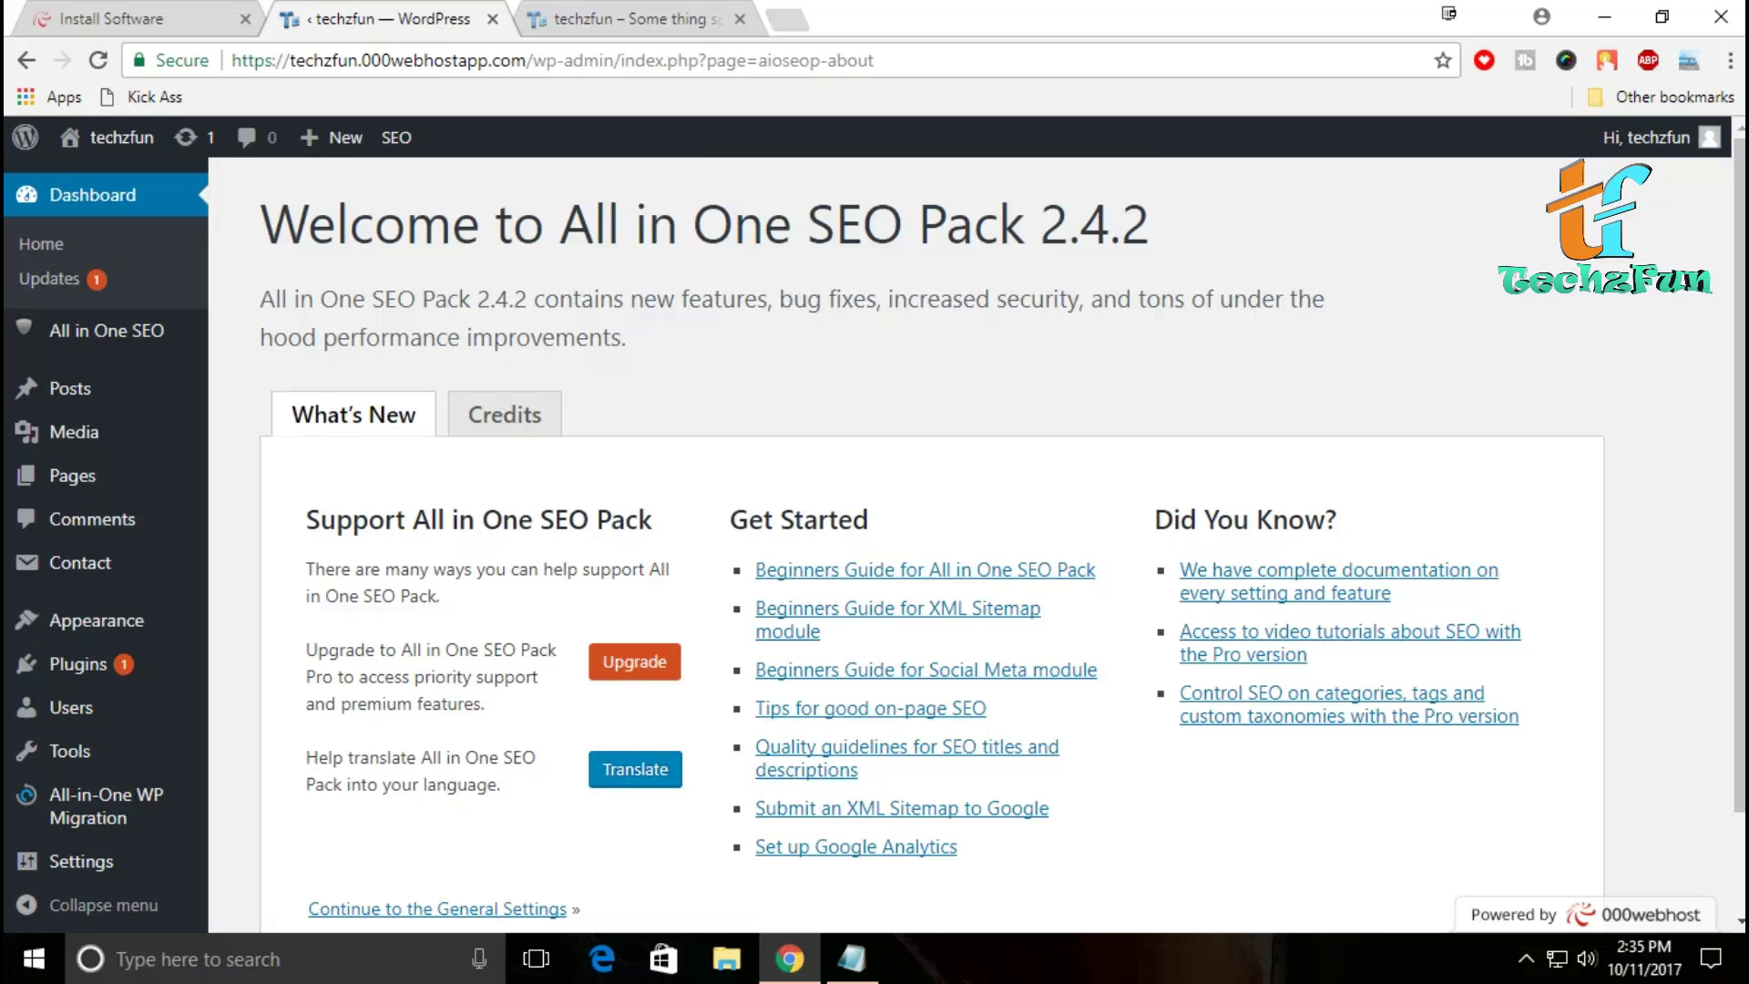
scroll(874, 534, down, 1)
scroll(875, 534, up, 1)
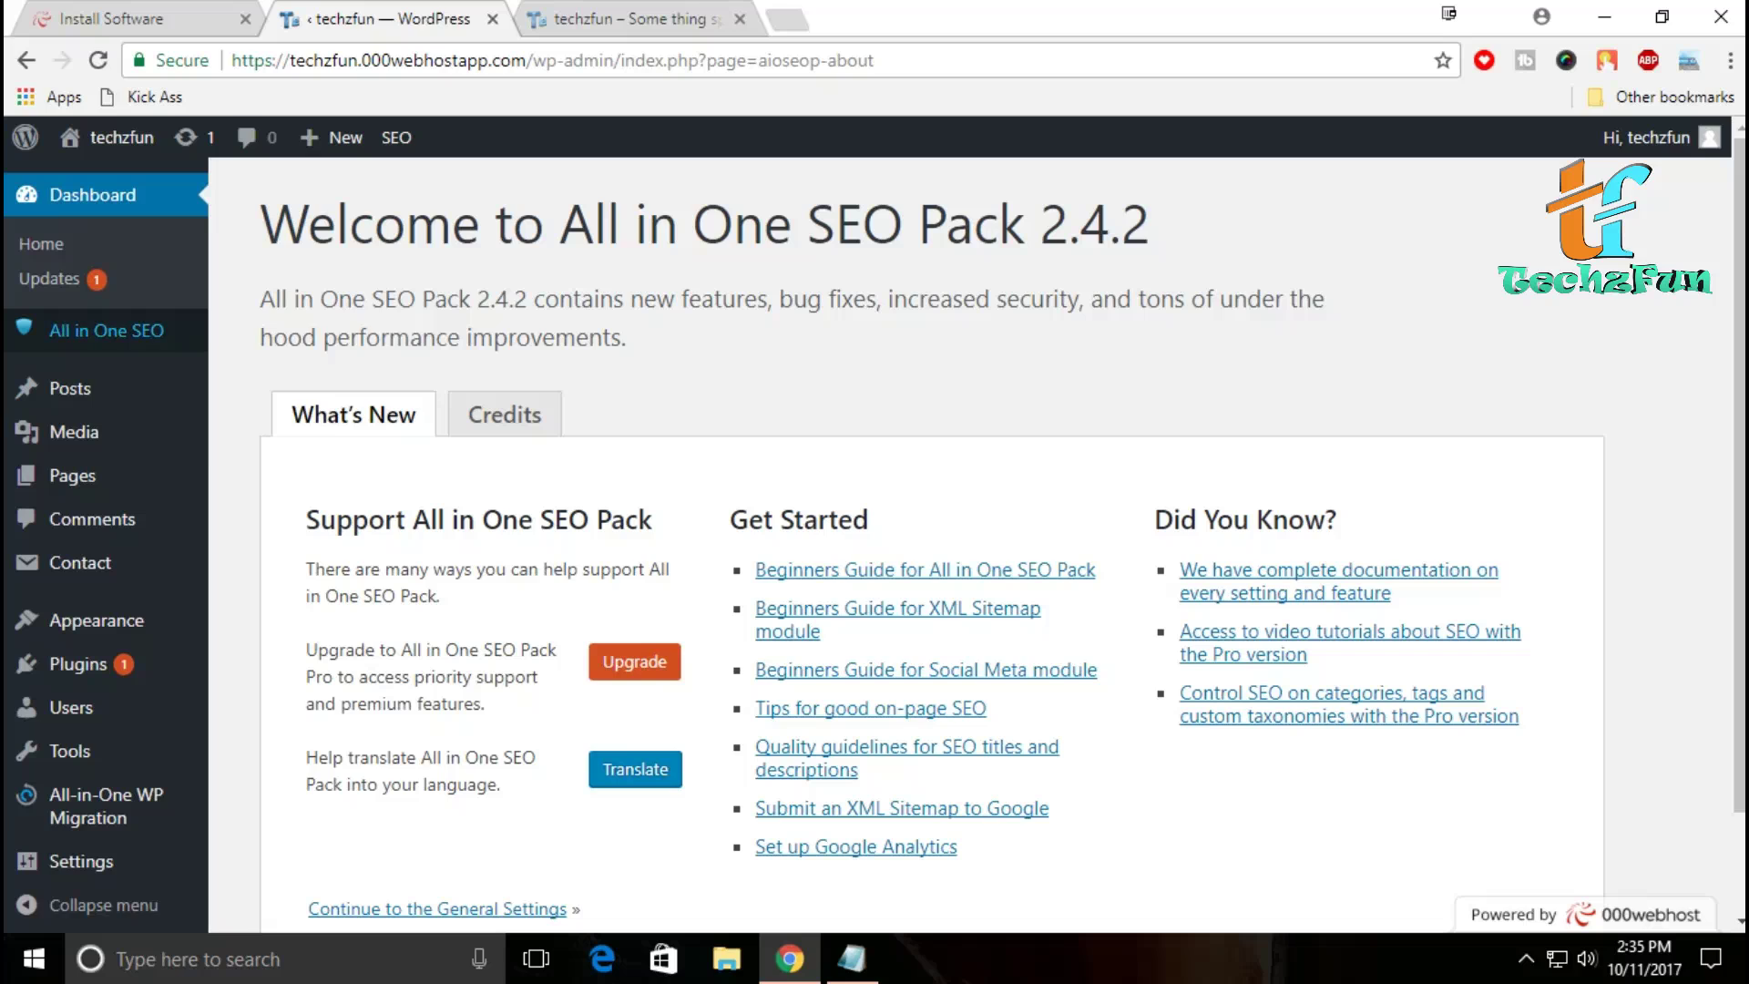
mouse_move(106, 330)
click(106, 330)
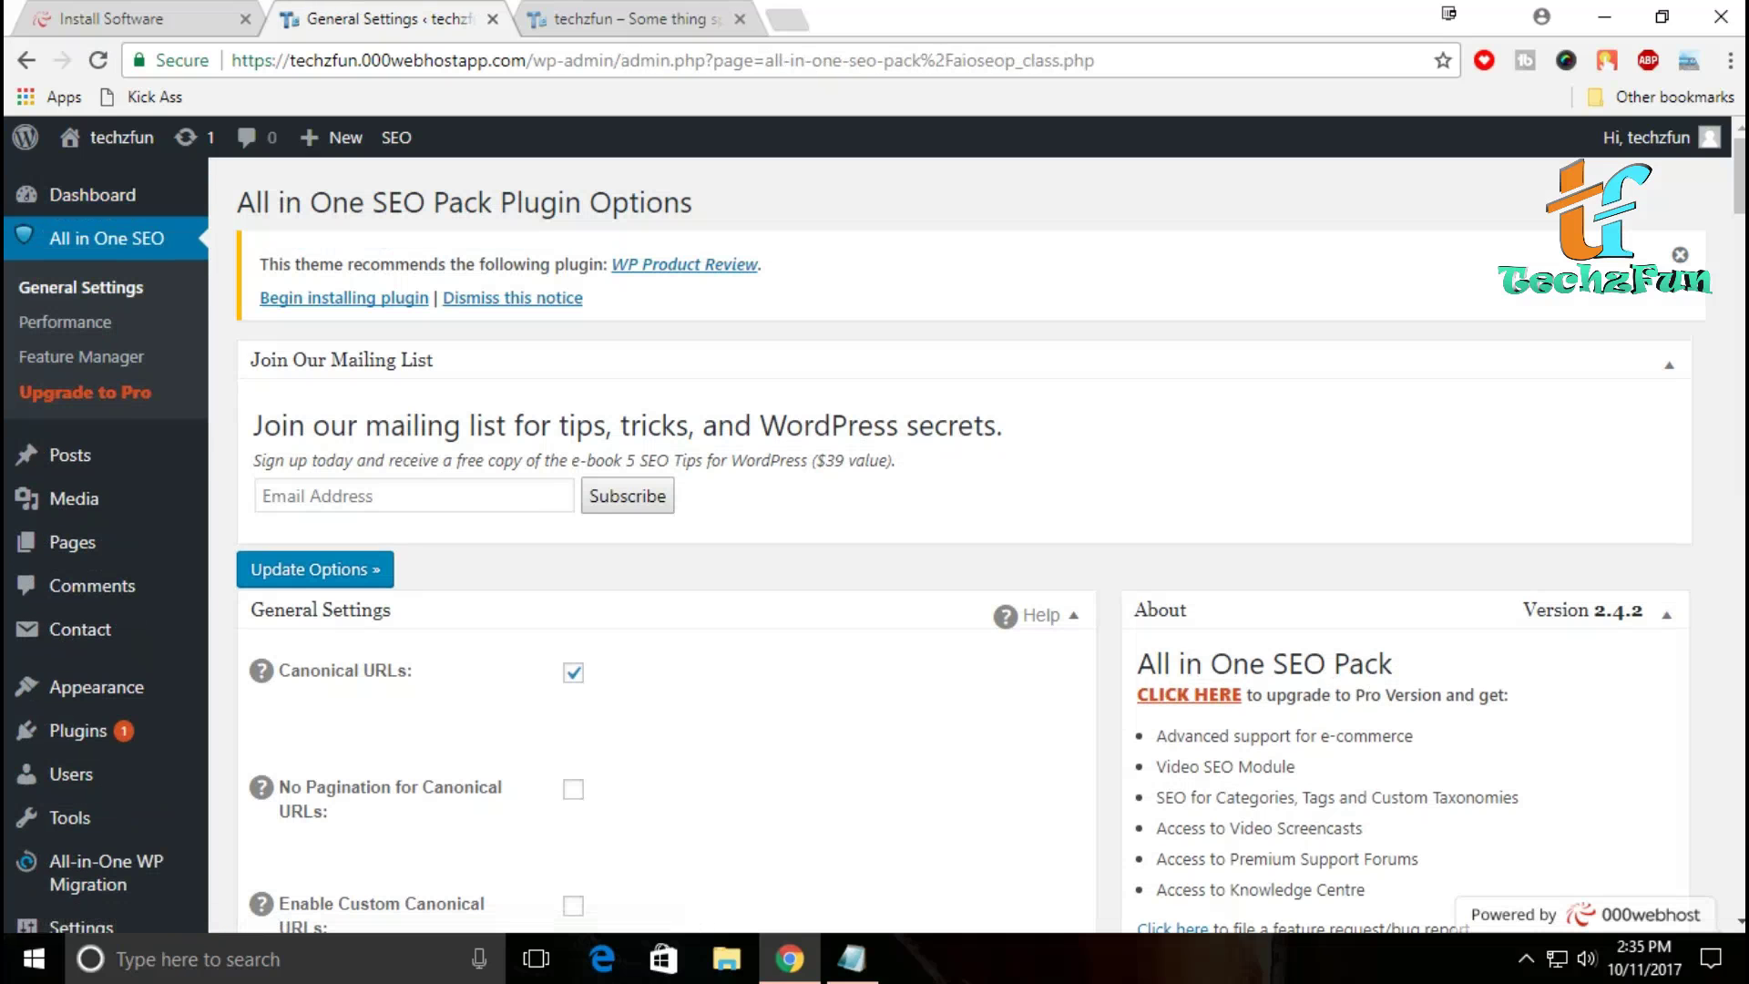
Step: Review the All in One SEO General Settings, including the Home Title and Home Description fields
scroll(966, 538, down, 4)
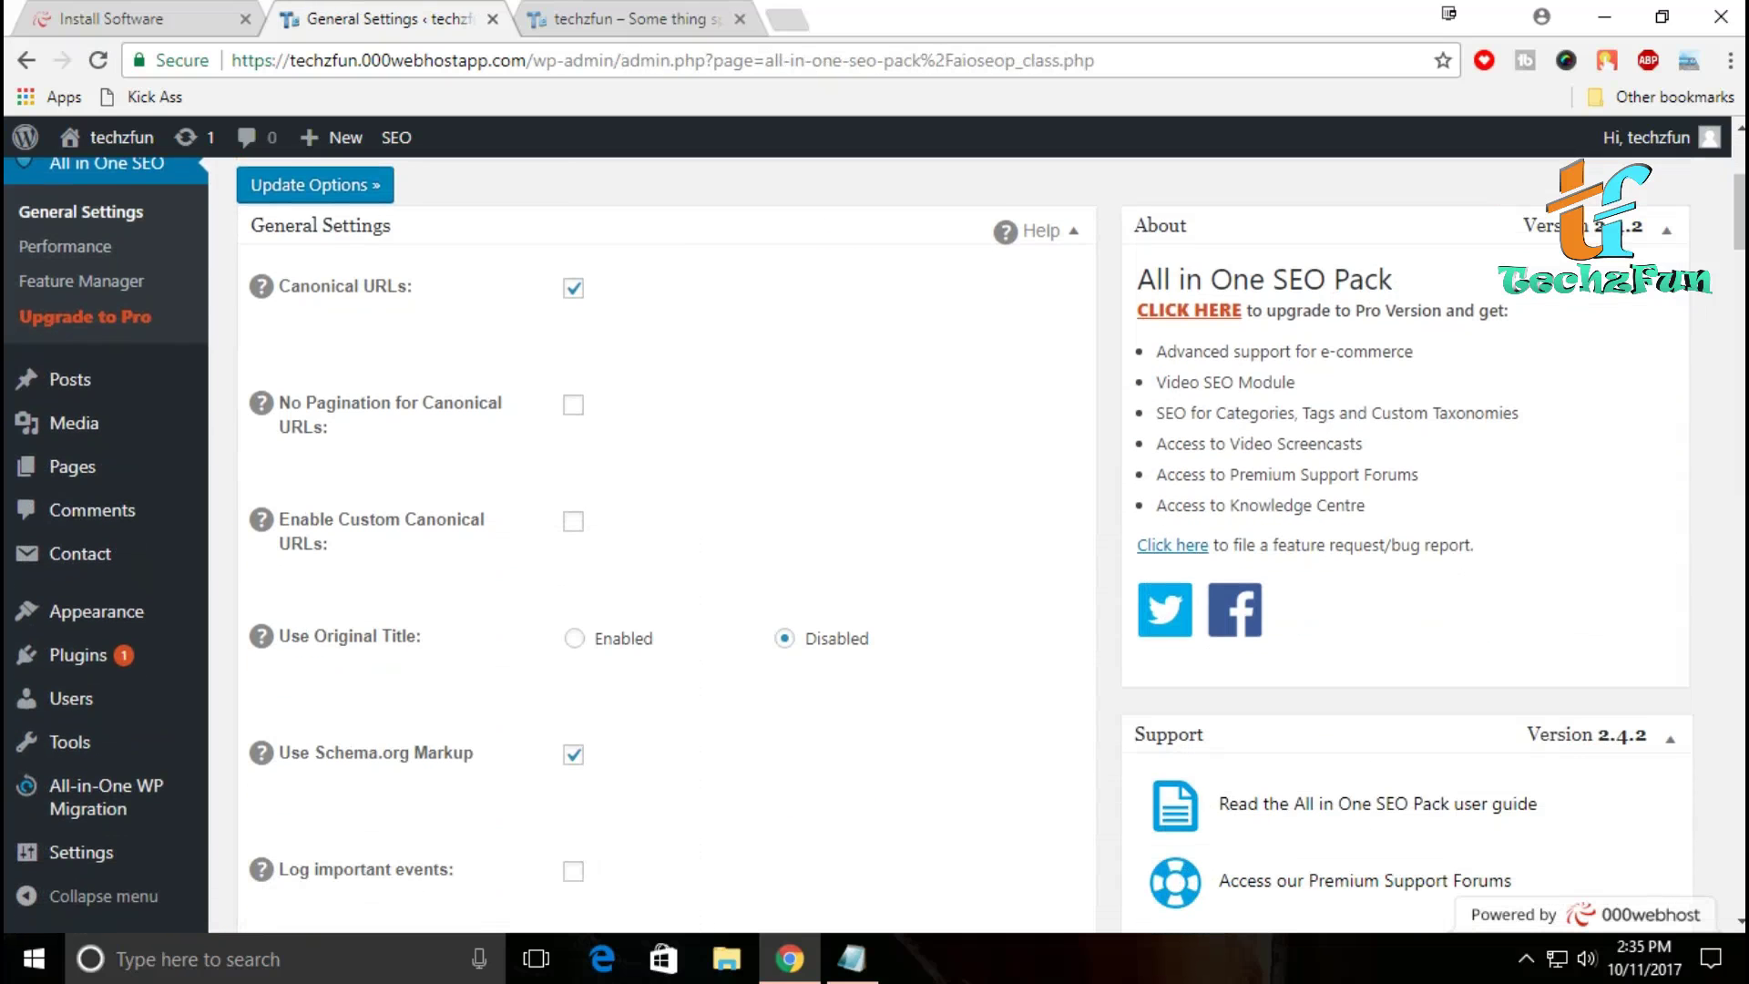
scroll(665, 546, down, 5)
scroll(665, 547, down, 4)
scroll(665, 547, up, 1)
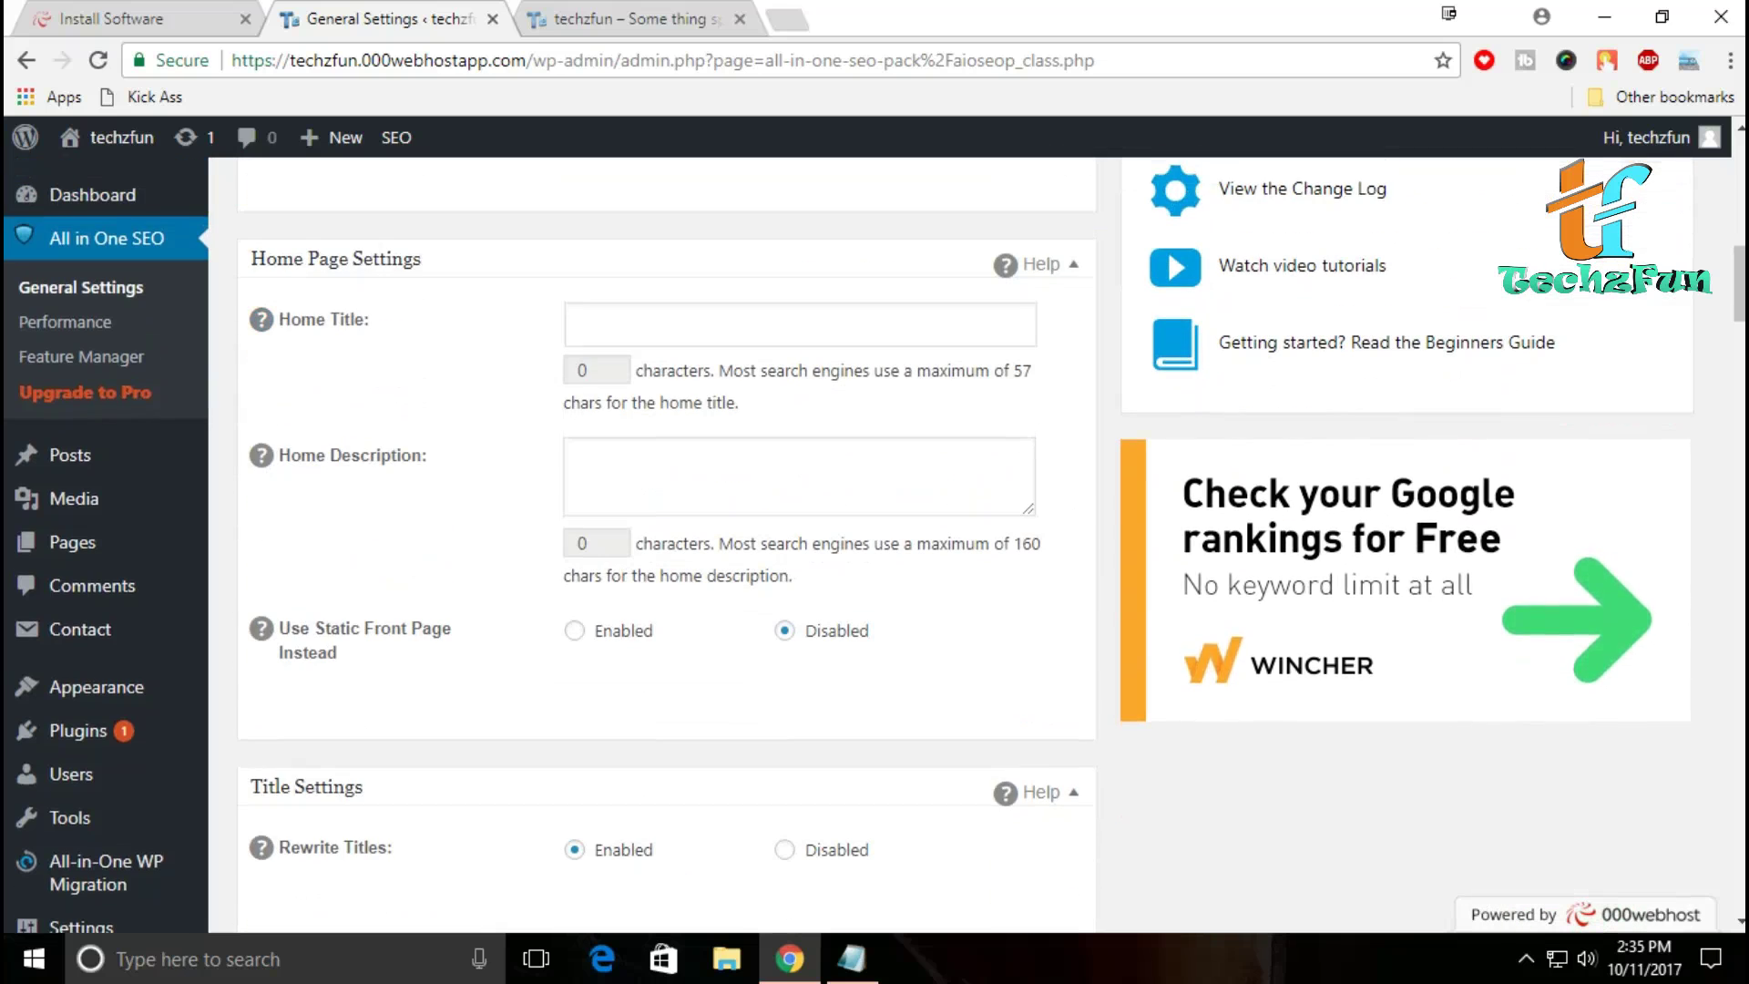
click(580, 324)
click(579, 467)
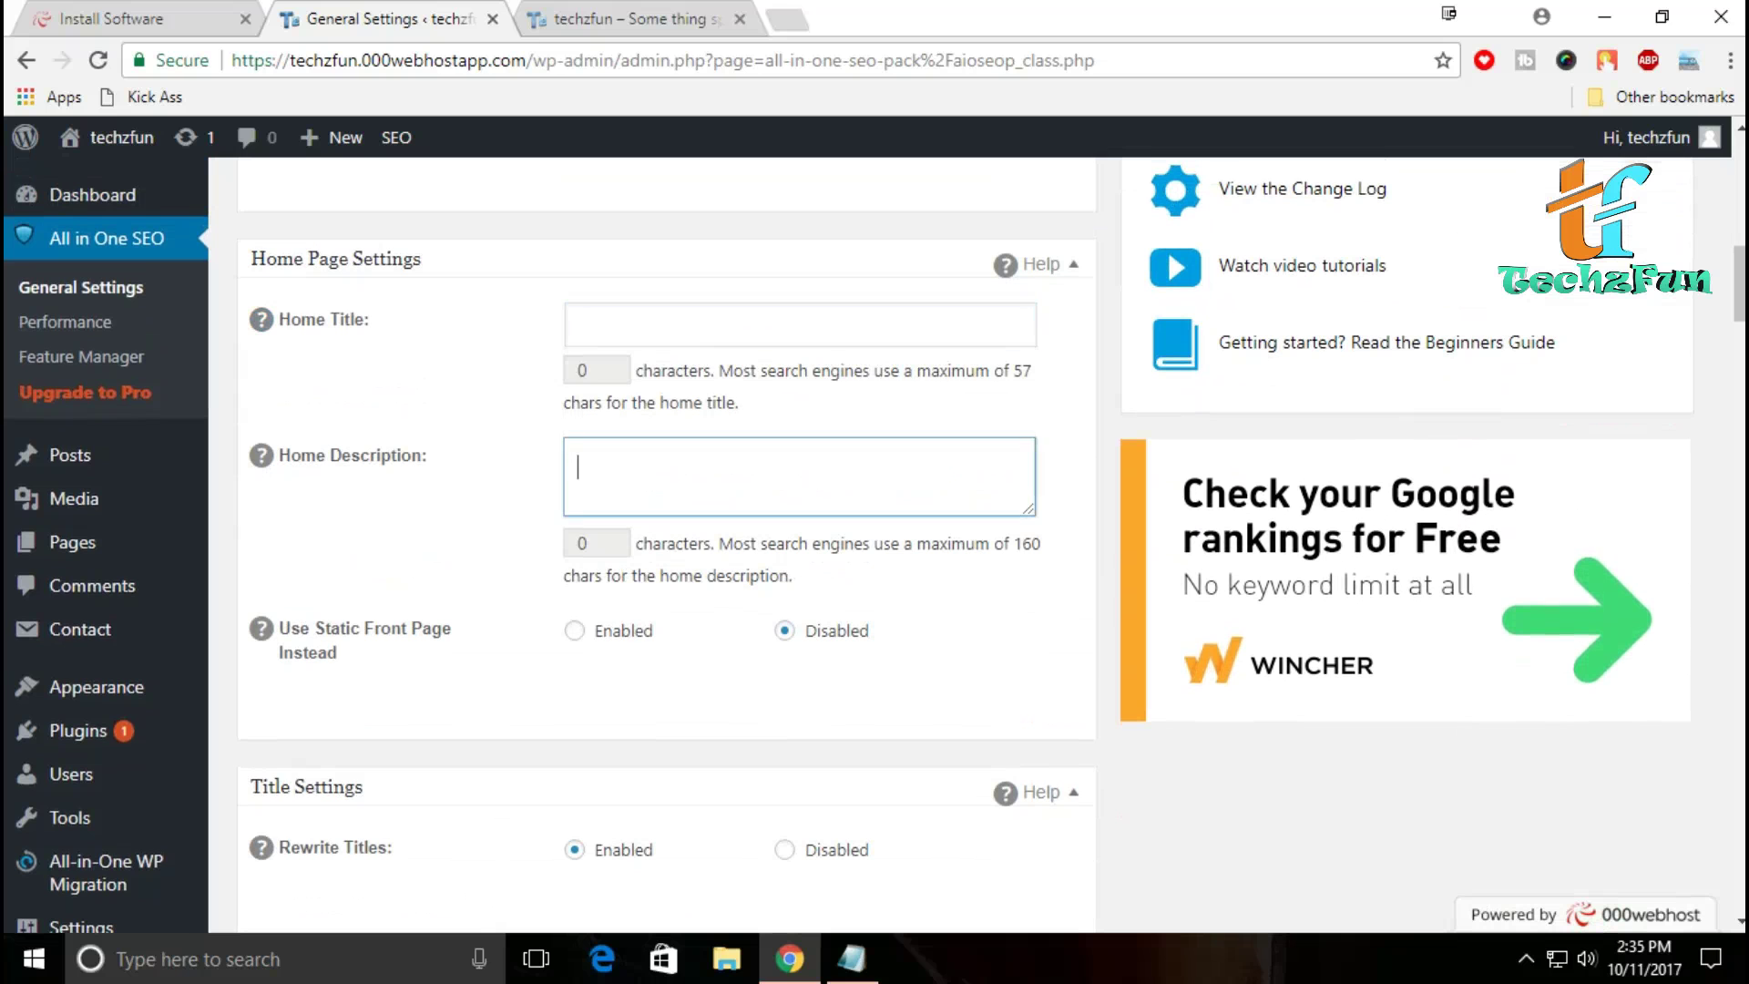
scroll(665, 547, down, 12)
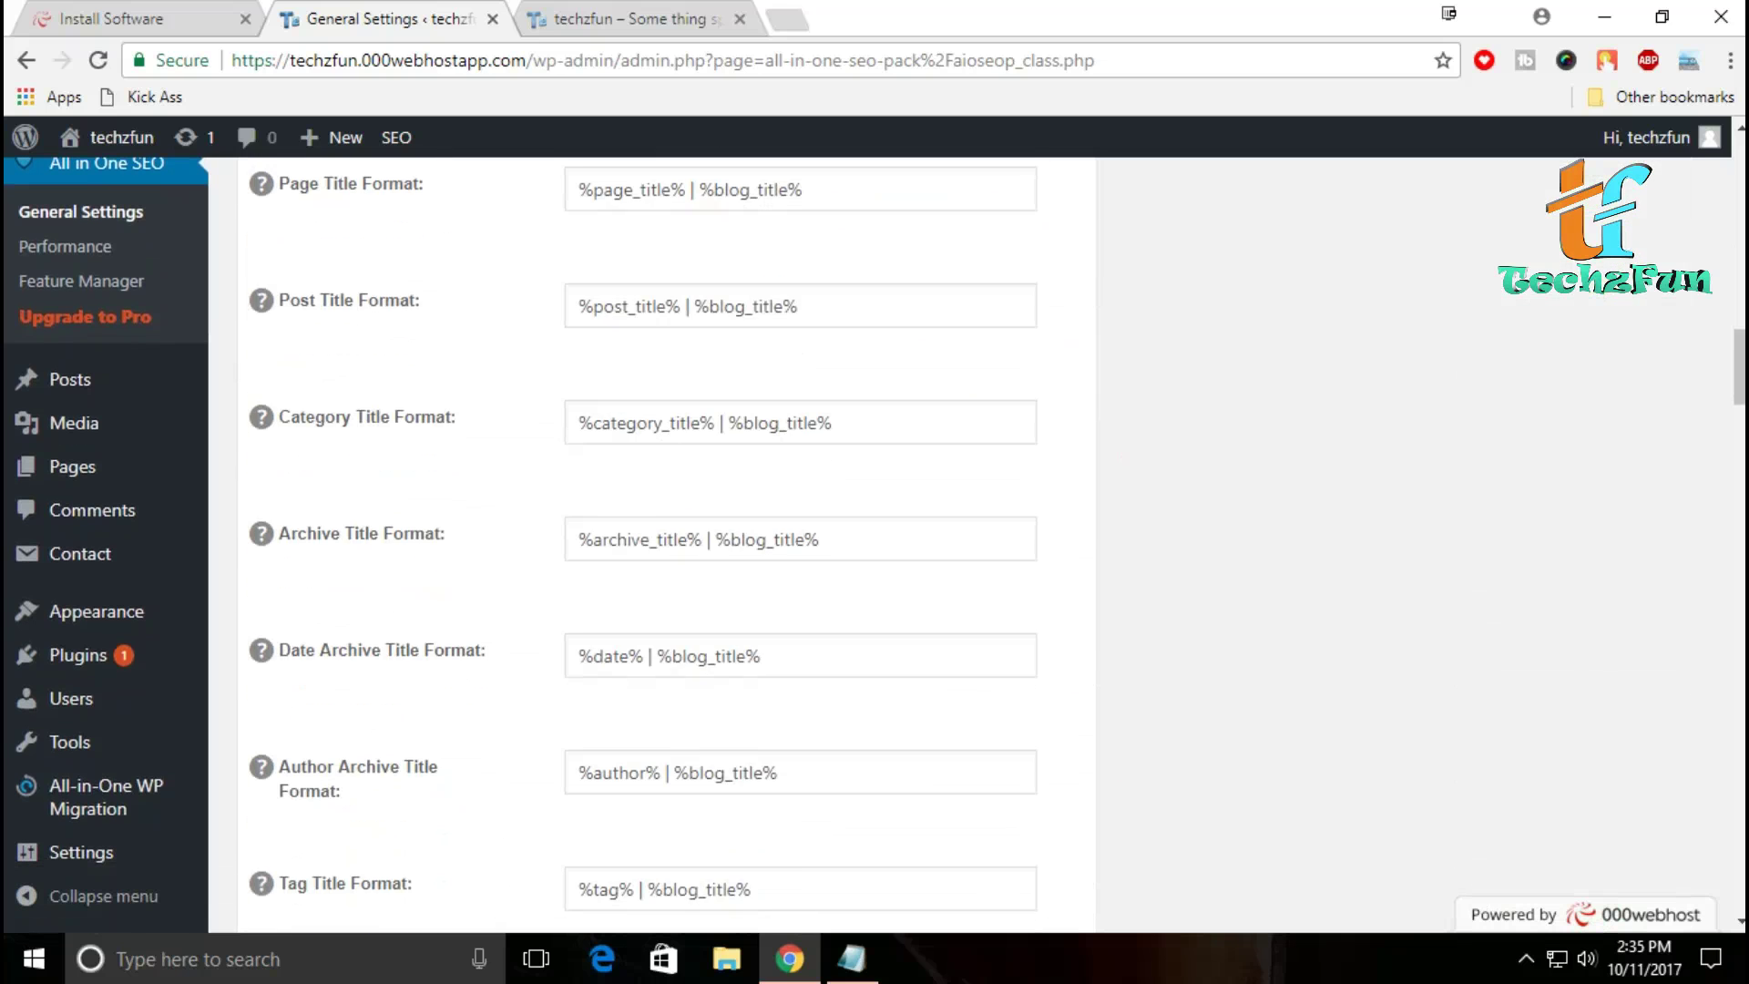
scroll(665, 547, down, 4)
scroll(665, 546, up, 5)
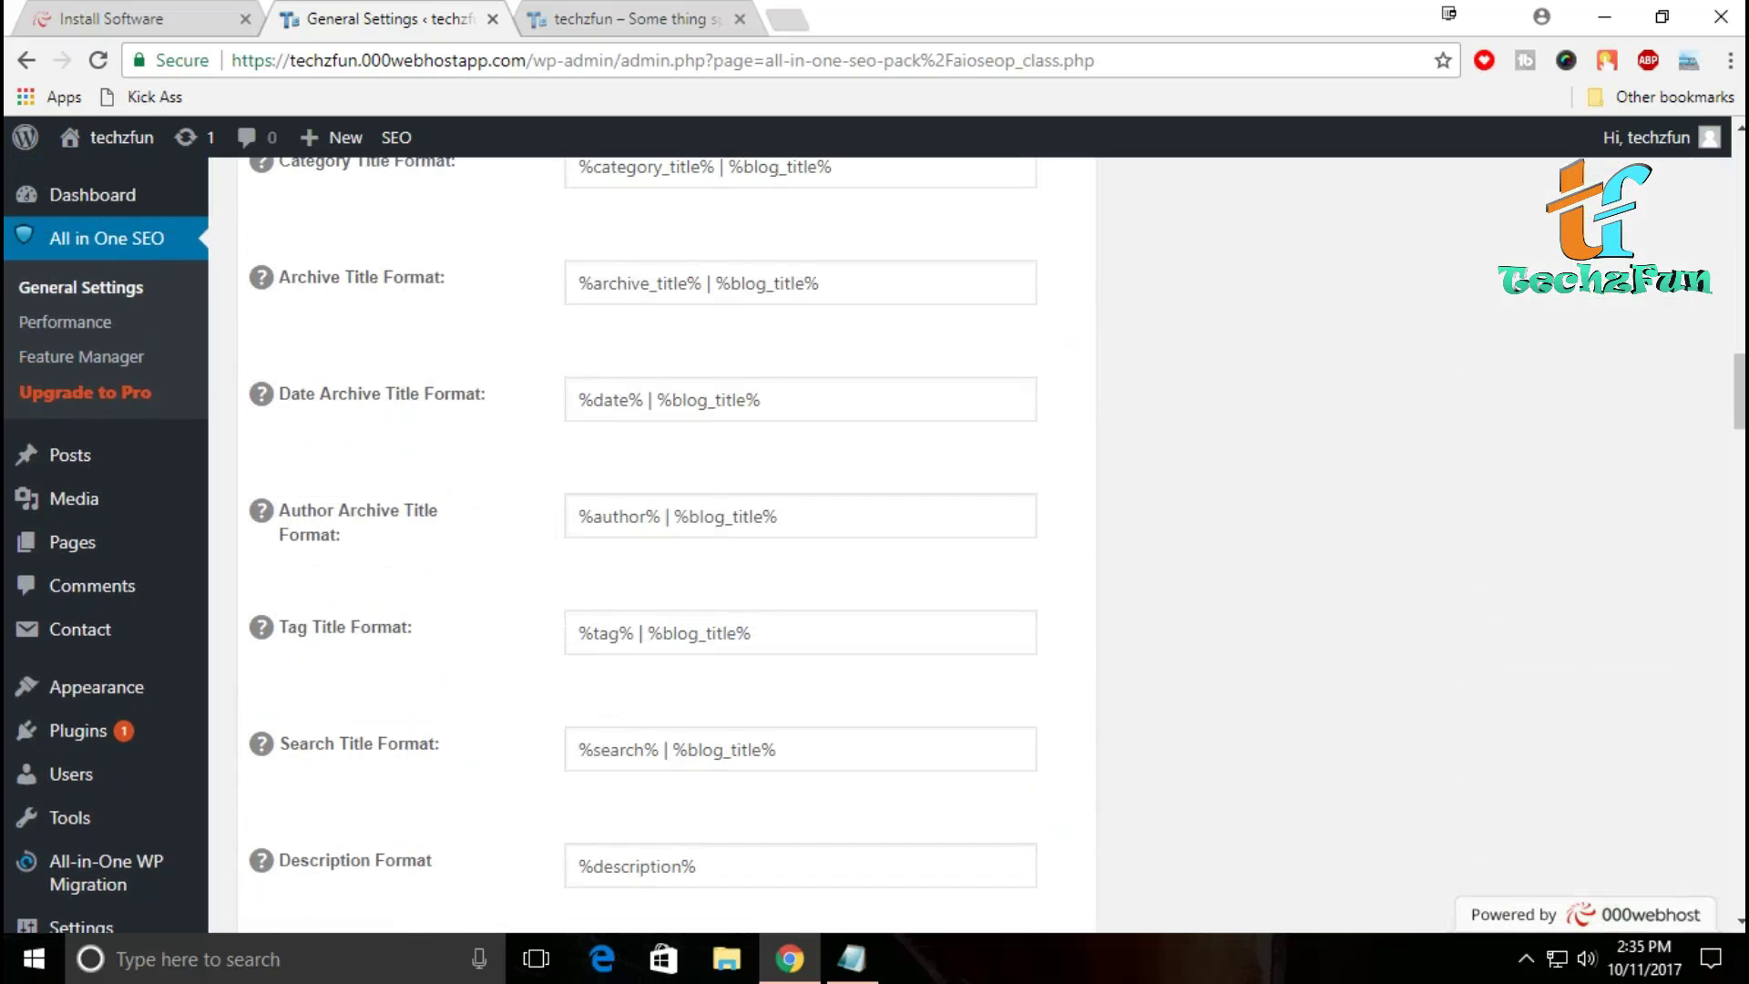
Step: Check the Performance page (256MB memory limit, Force Rewrites on), then go to Feature Manager
click(65, 322)
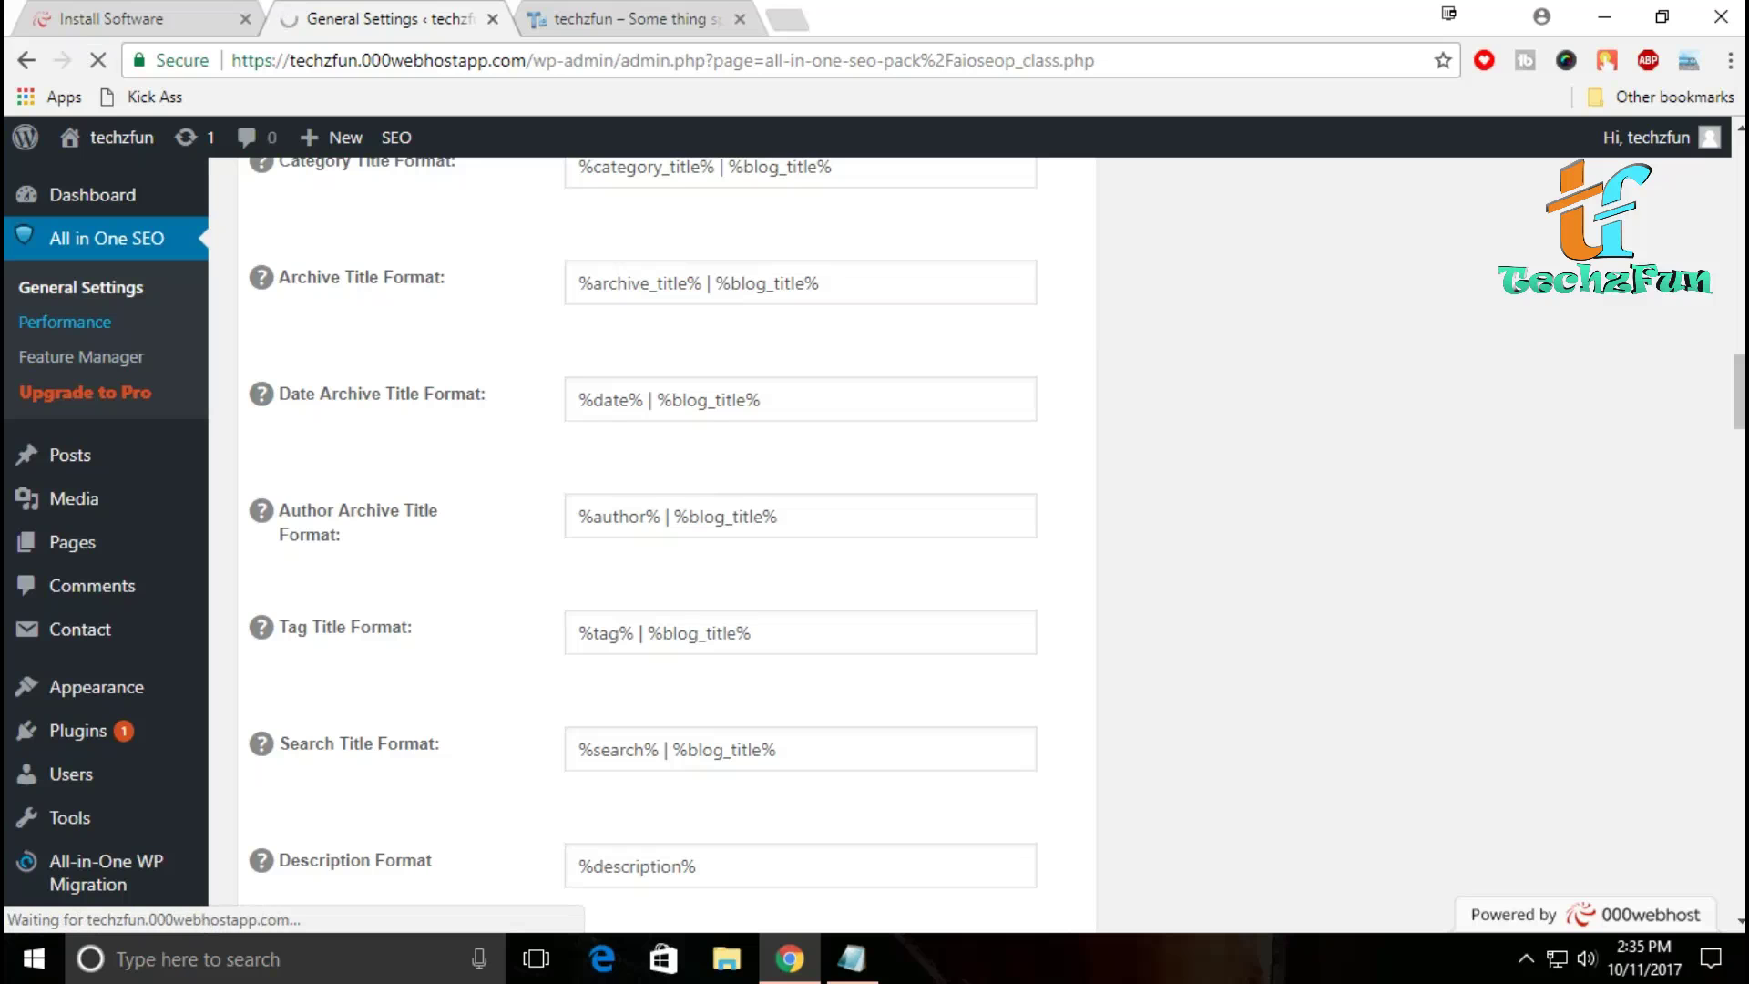
scroll(665, 547, down, 7)
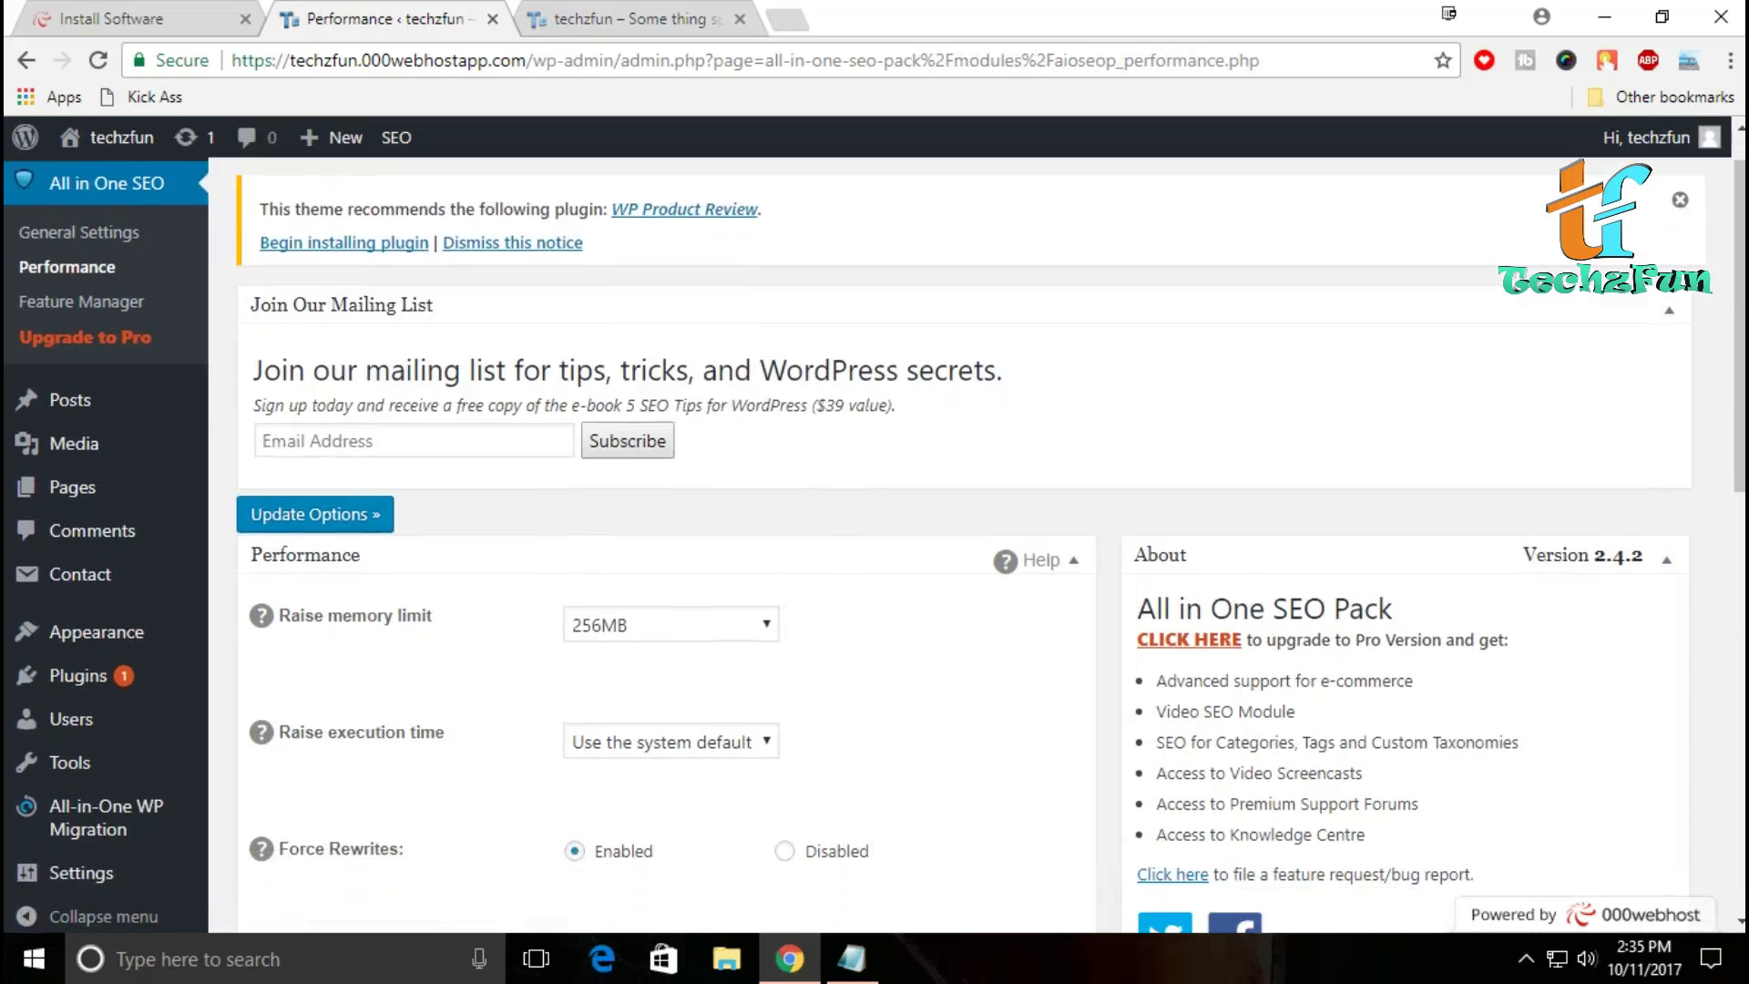
scroll(874, 547, down, 3)
scroll(875, 547, up, 3)
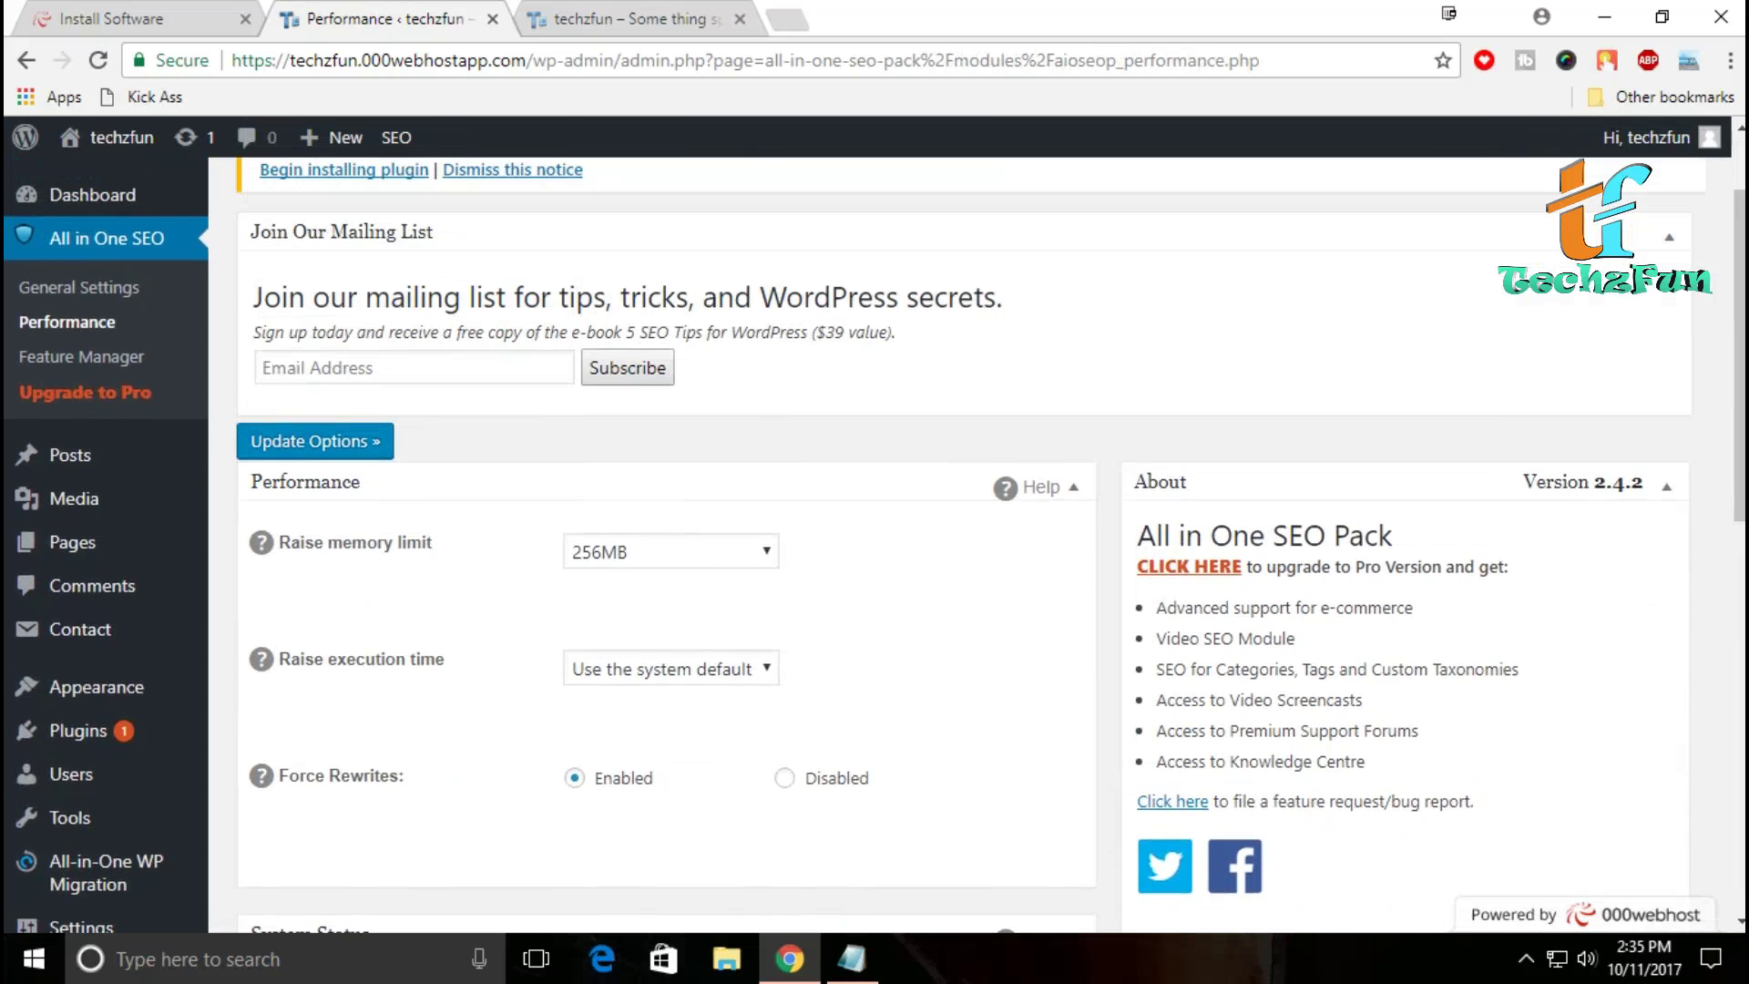
scroll(637, 547, down, 10)
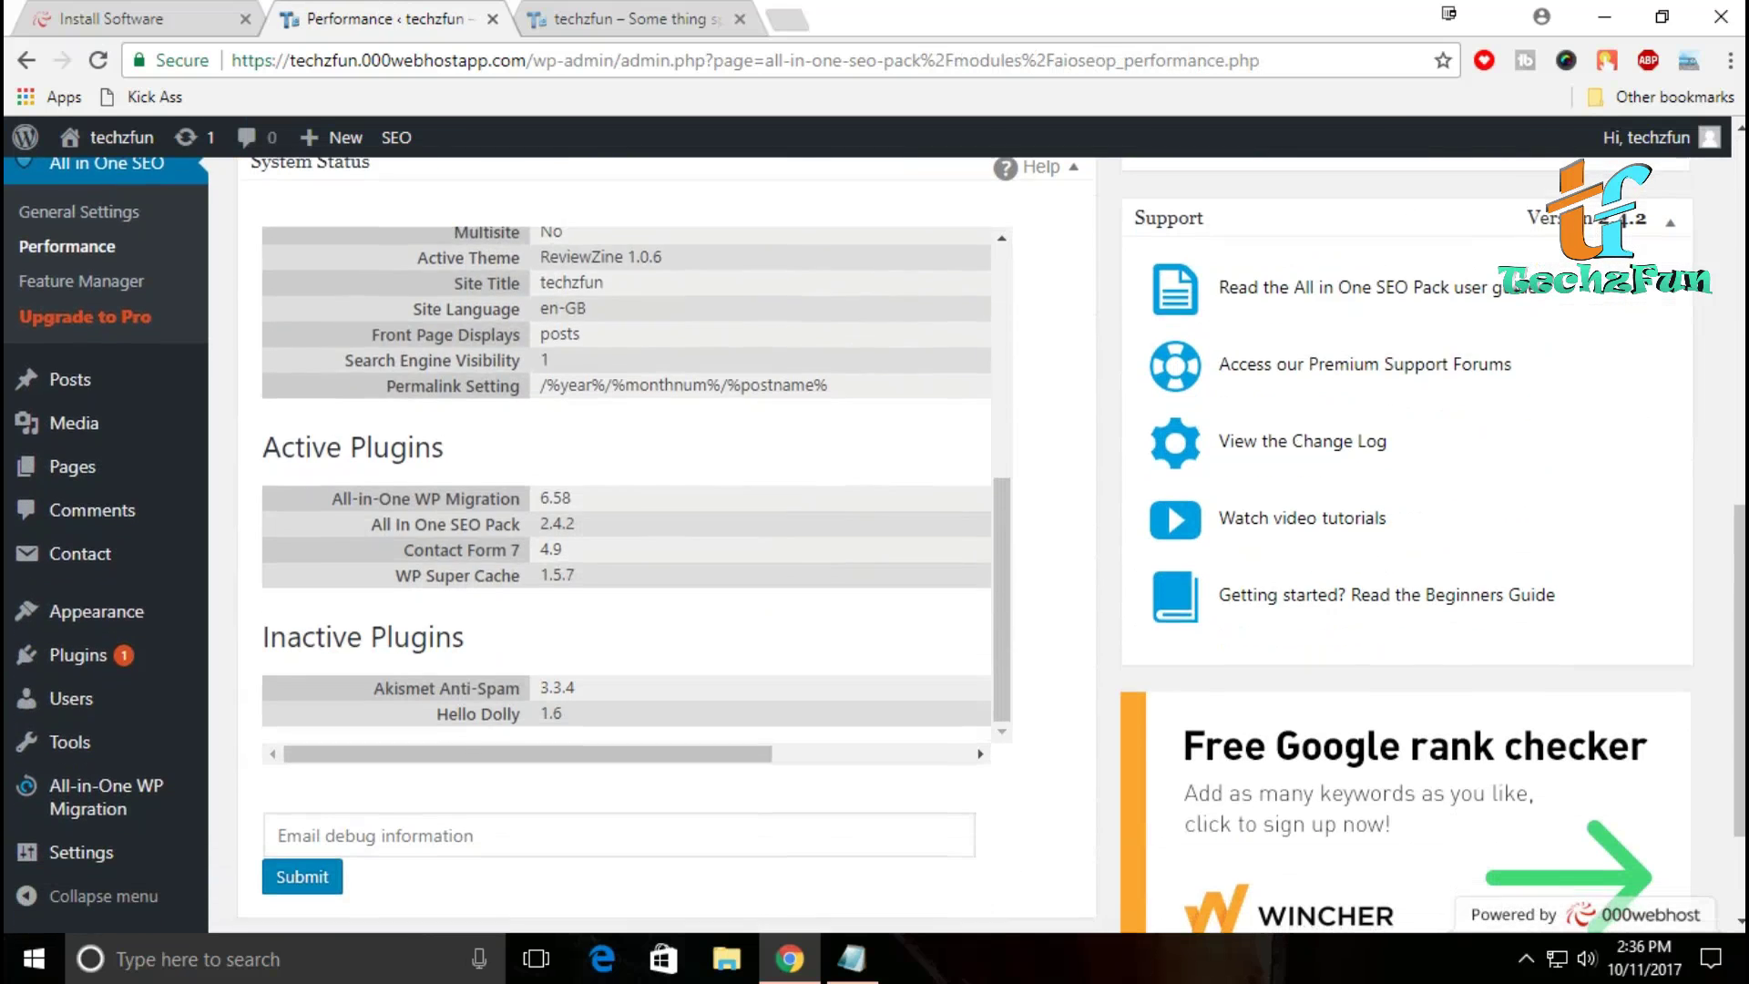
scroll(665, 547, down, 2)
scroll(547, 547, up, 10)
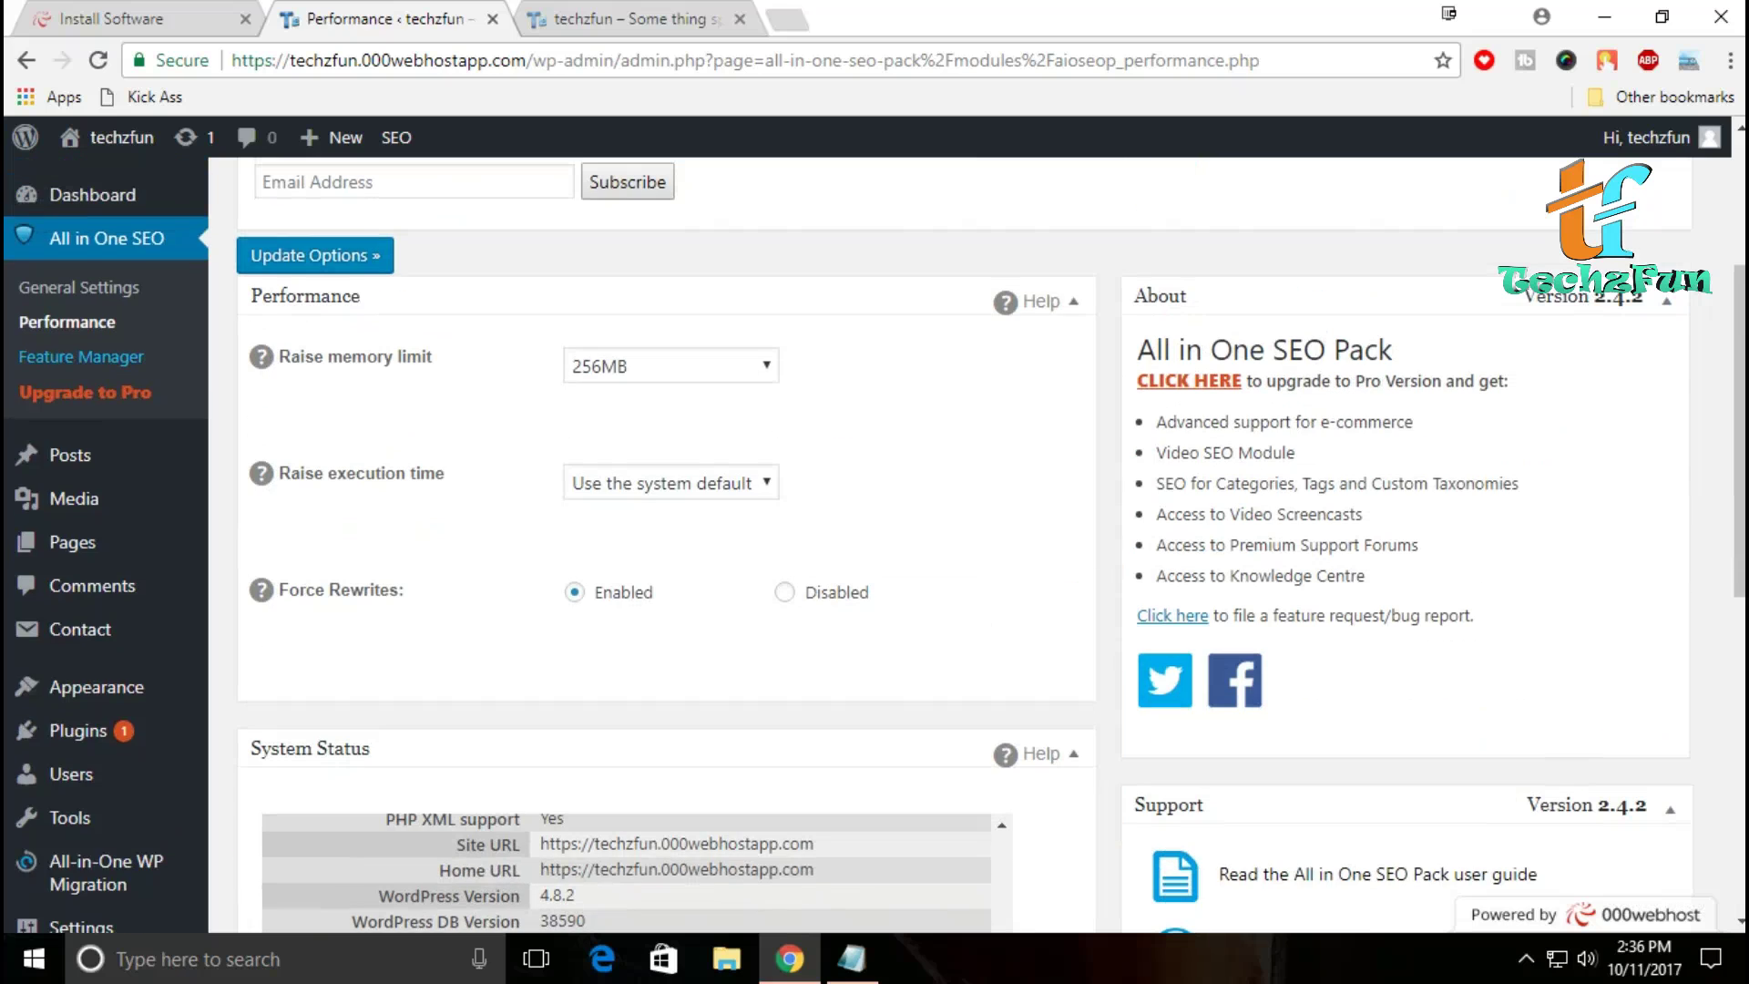
click(81, 357)
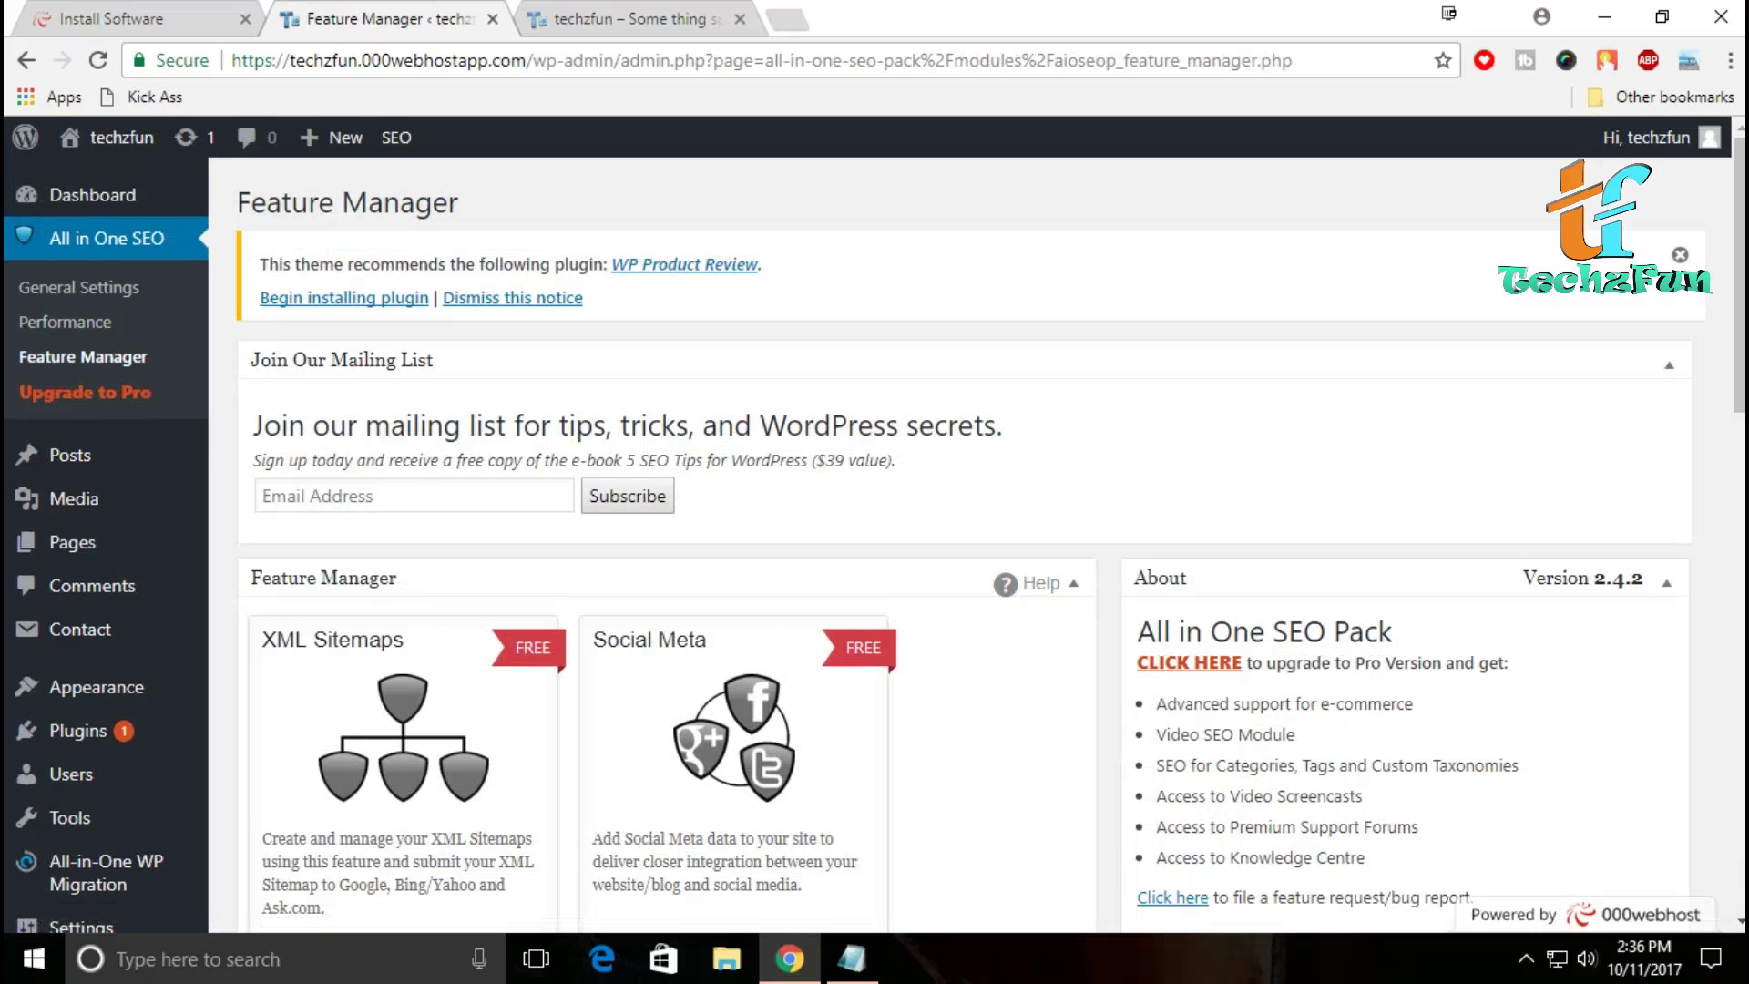
Step: Activate the robots.txt module in the All in One SEO Feature Manager
scroll(992, 545, down, 3)
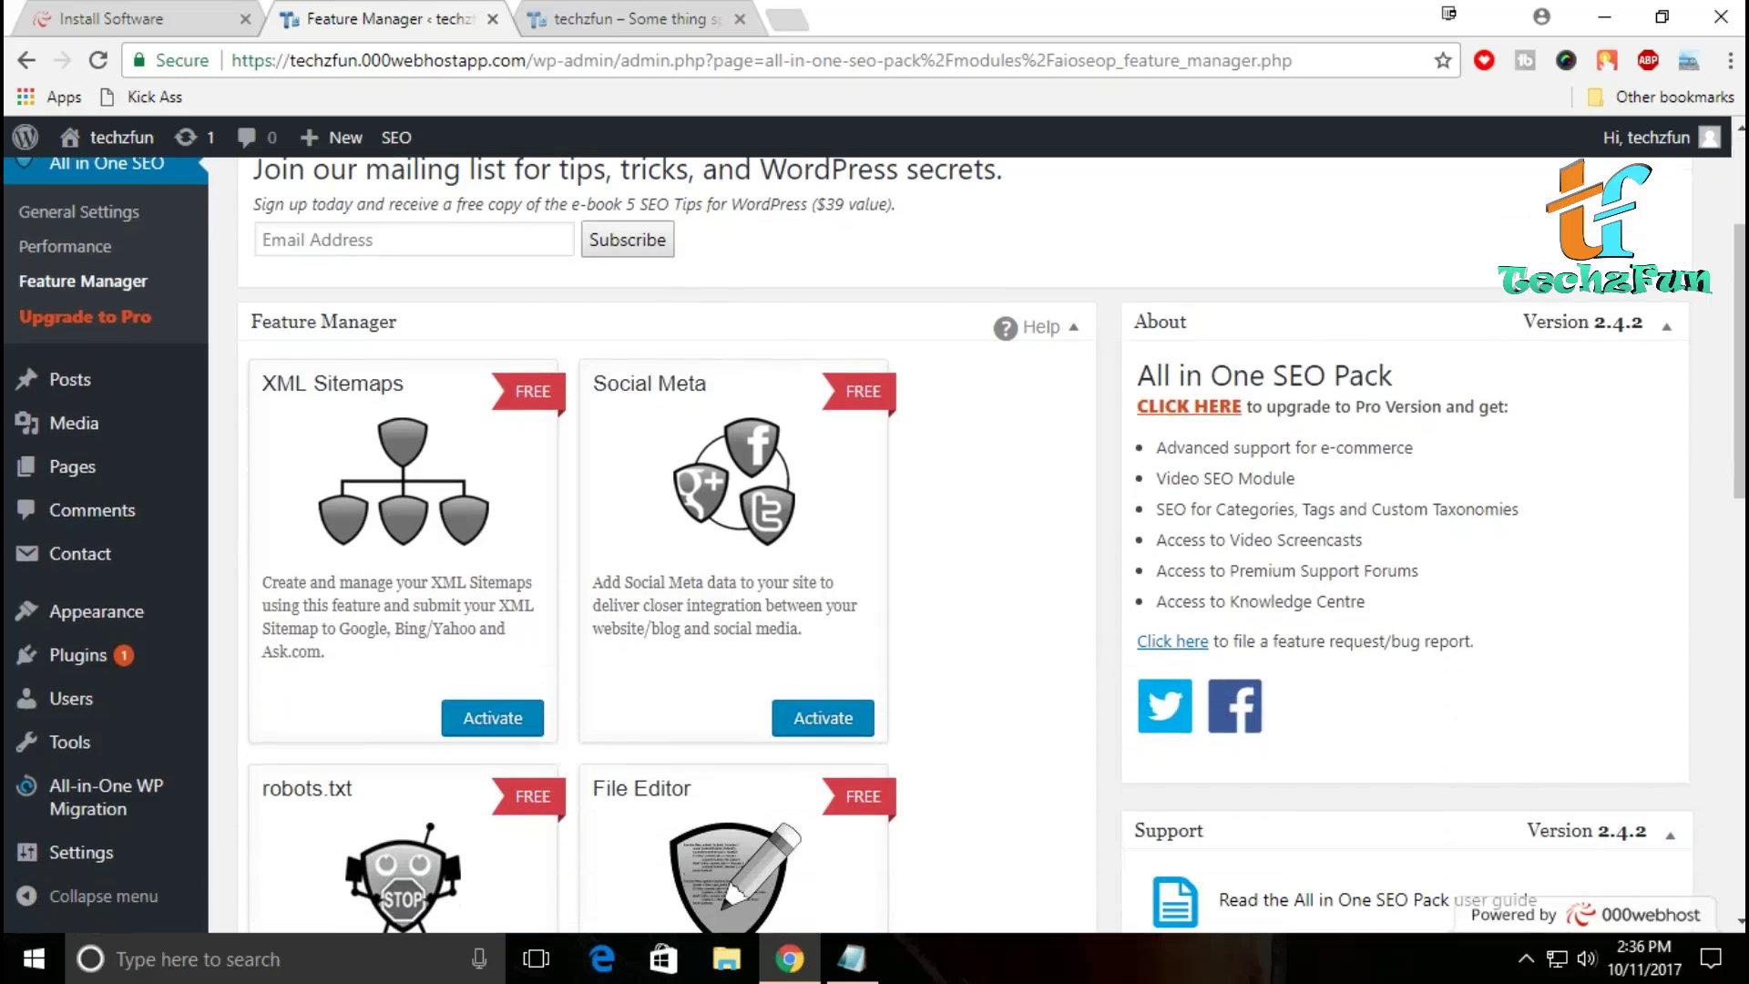
scroll(992, 545, down, 5)
scroll(992, 545, up, 5)
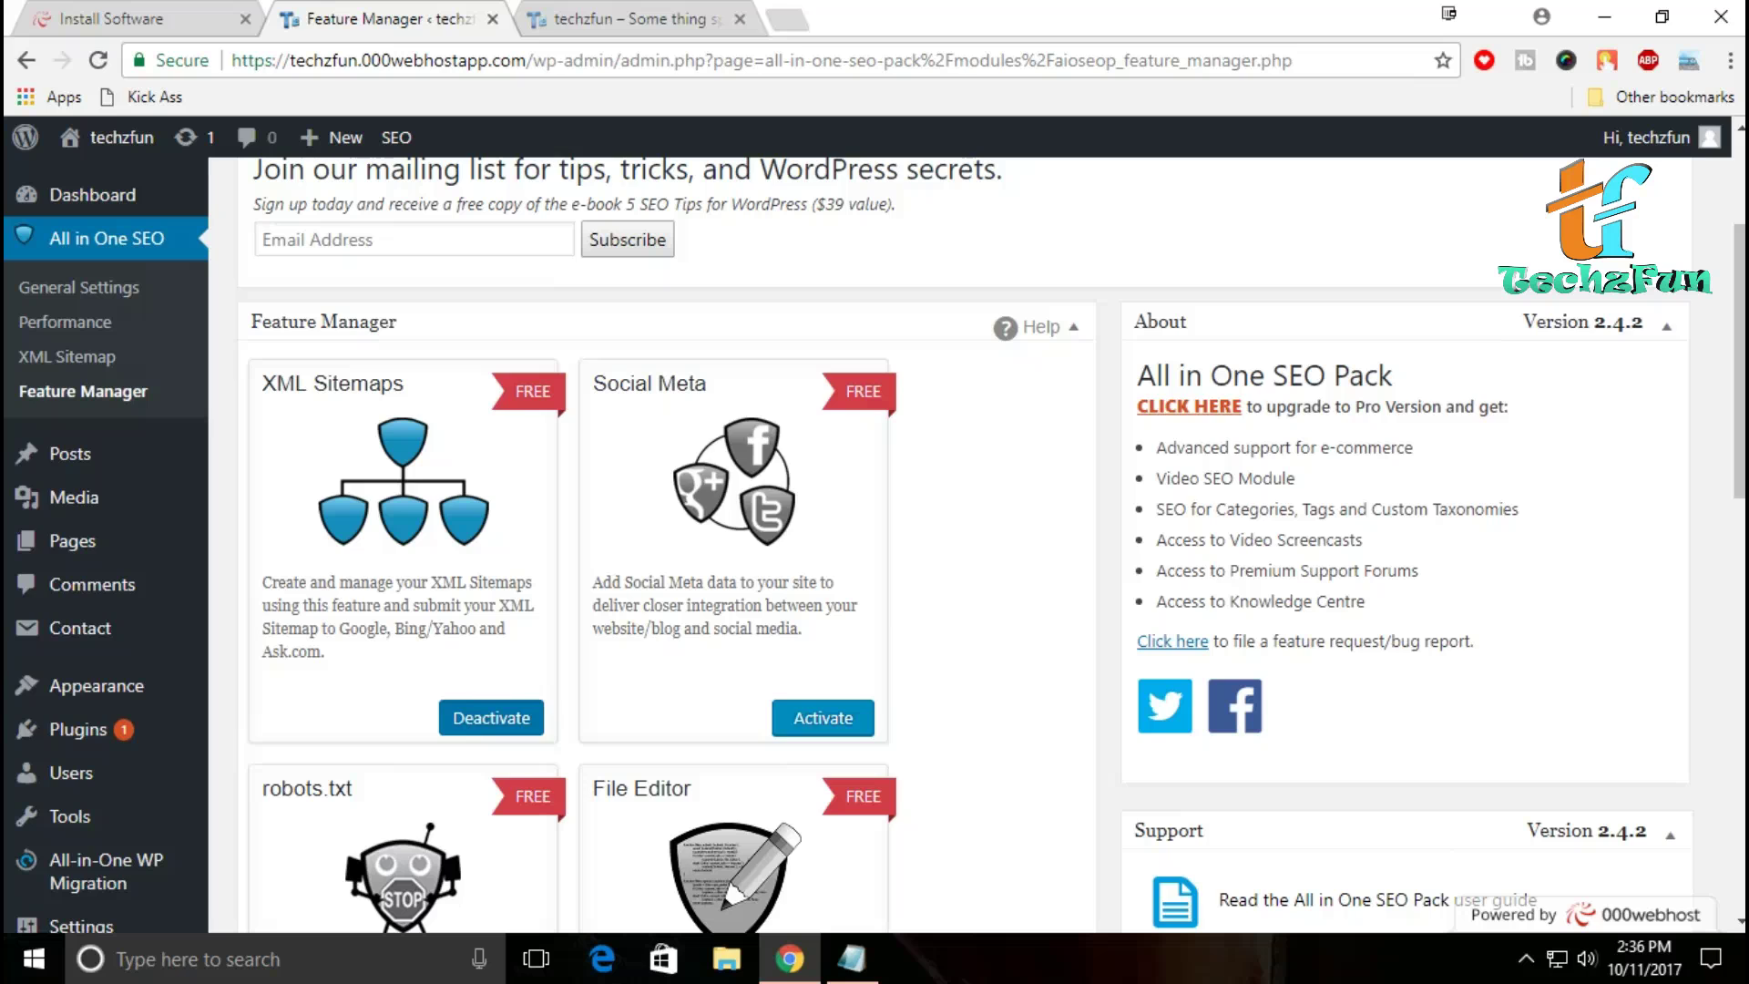
scroll(875, 545, down, 4)
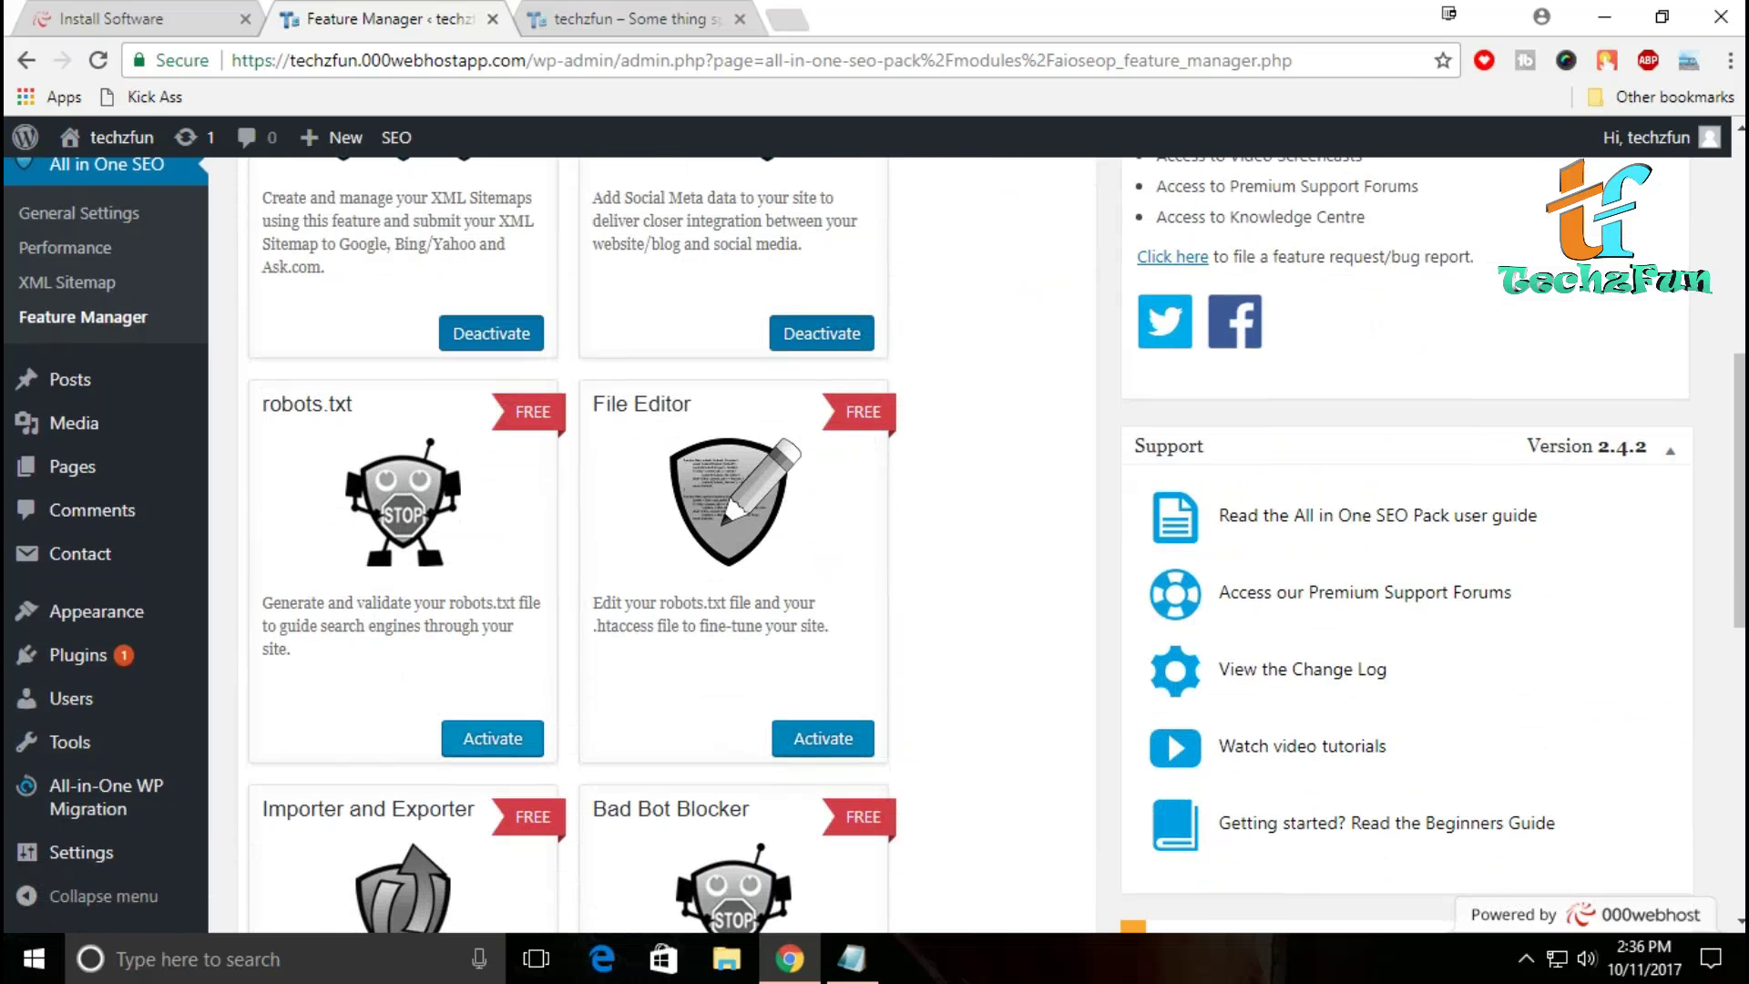
click(493, 738)
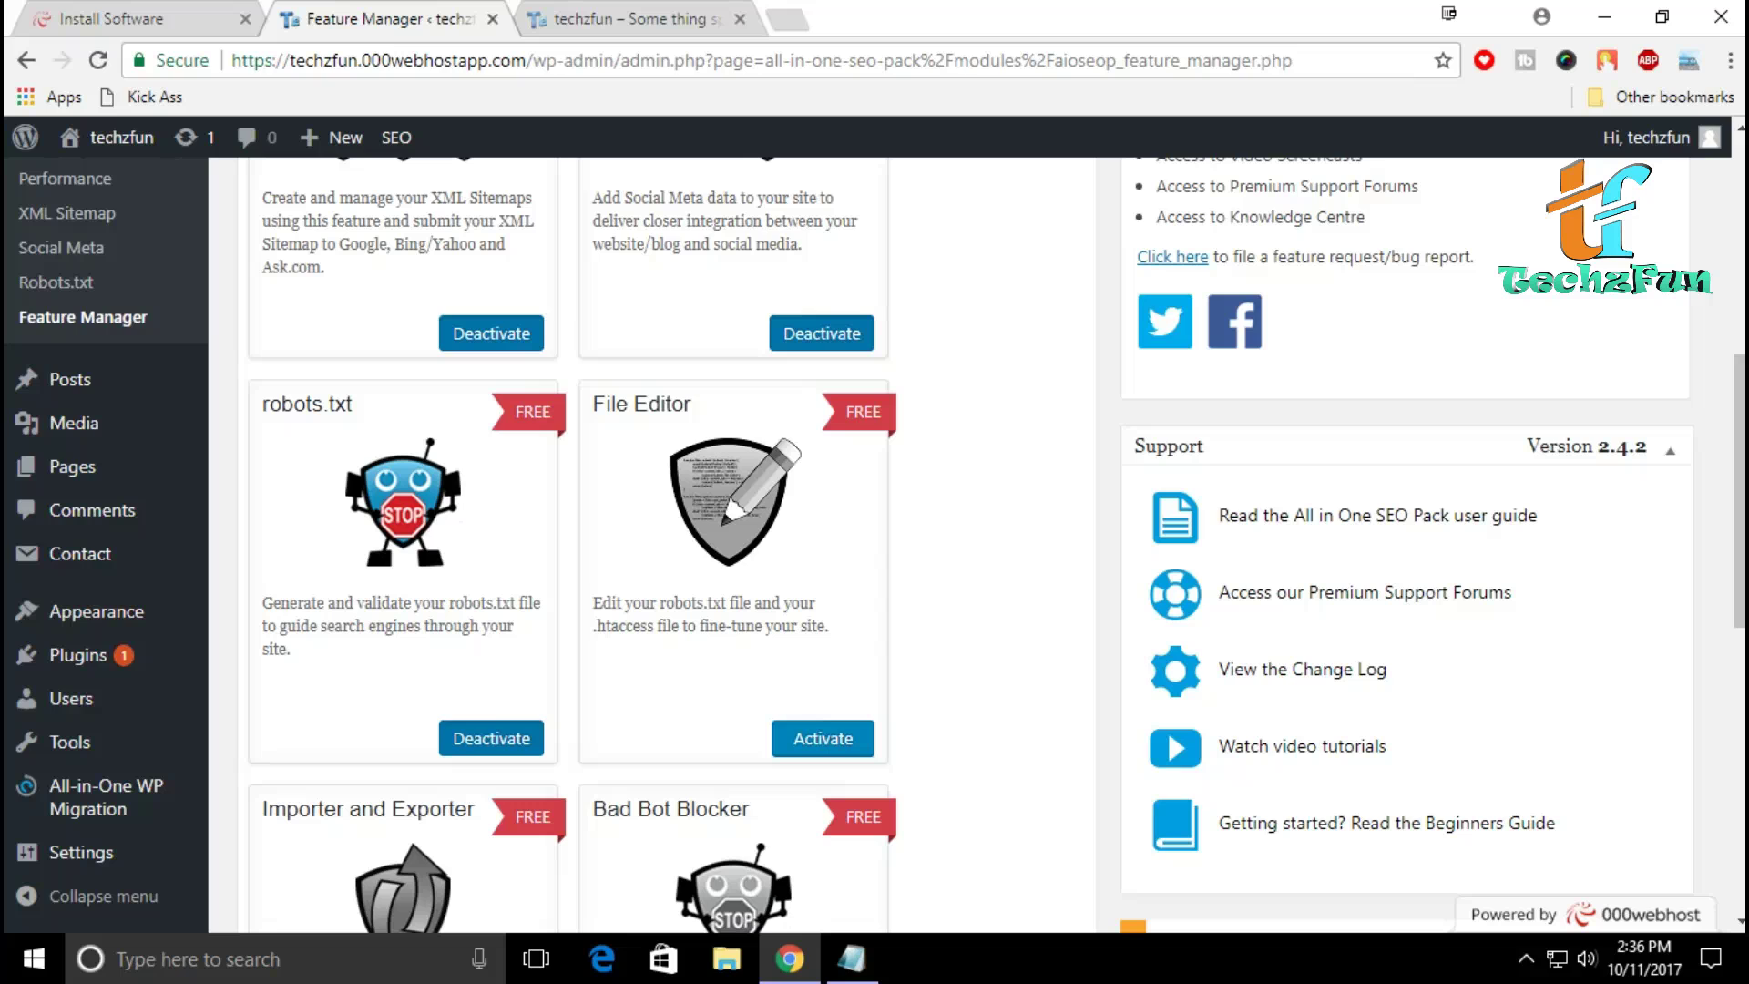
Step: Check the remaining feature cards and reload the page to refresh the SEO menu
scroll(995, 545, down, 3)
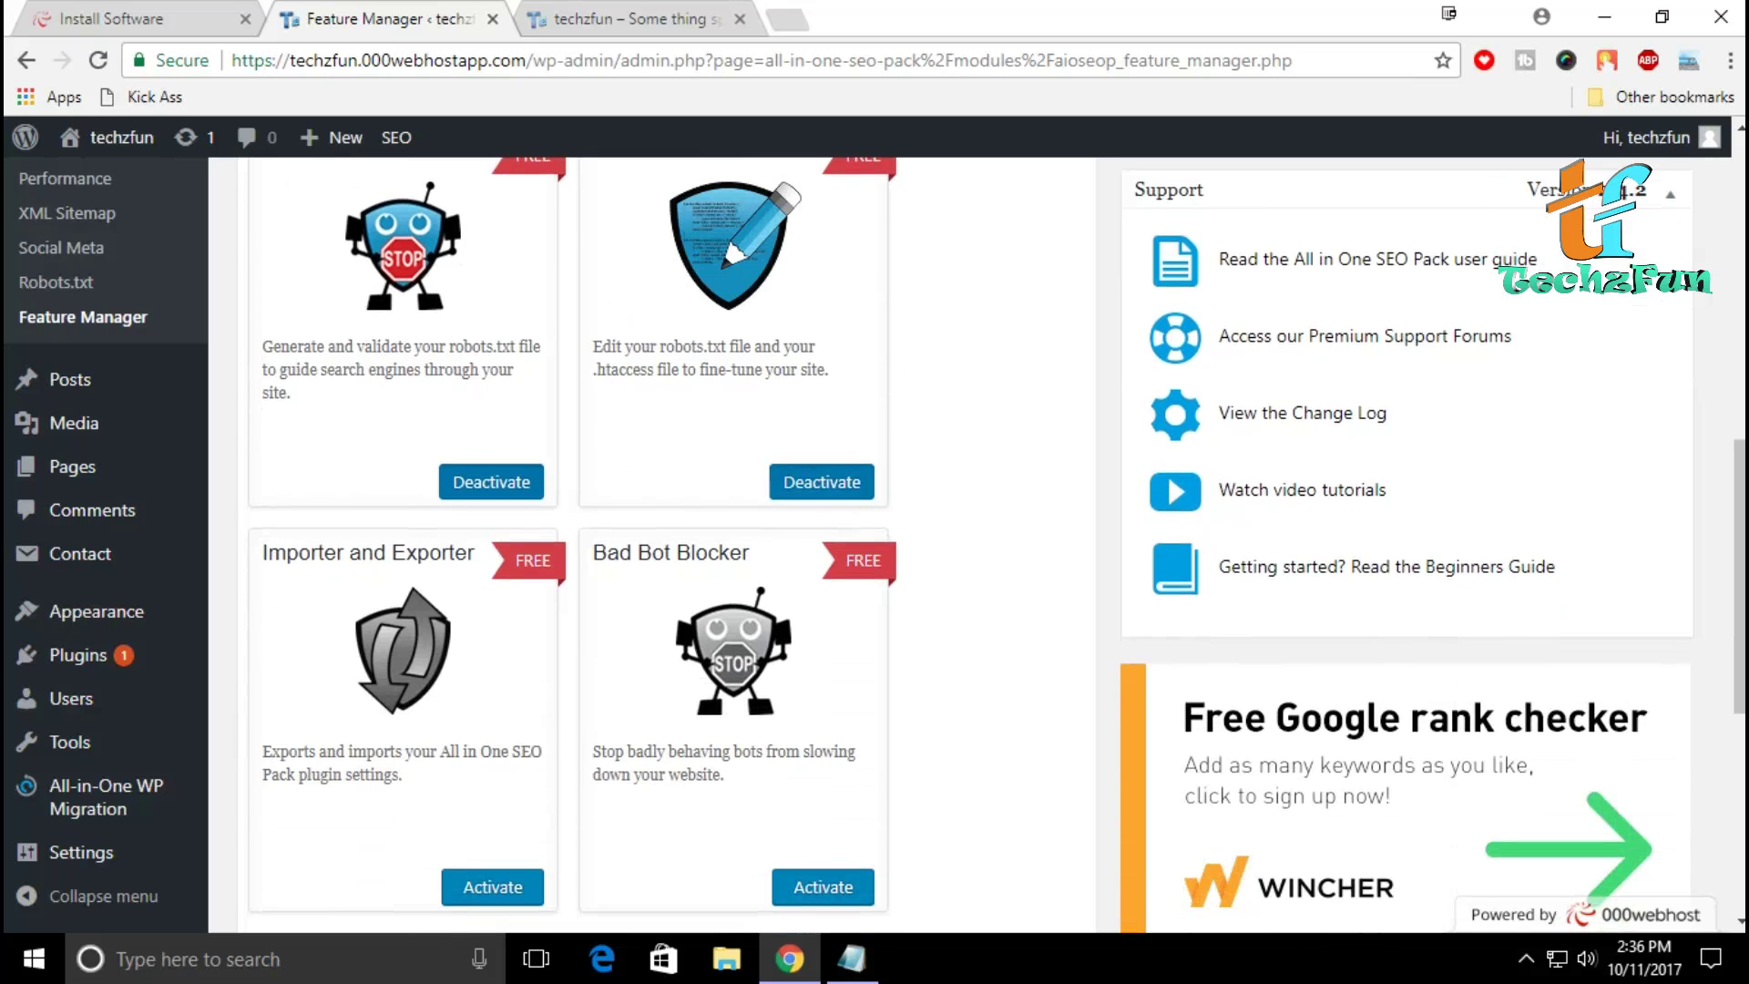
scroll(996, 545, down, 3)
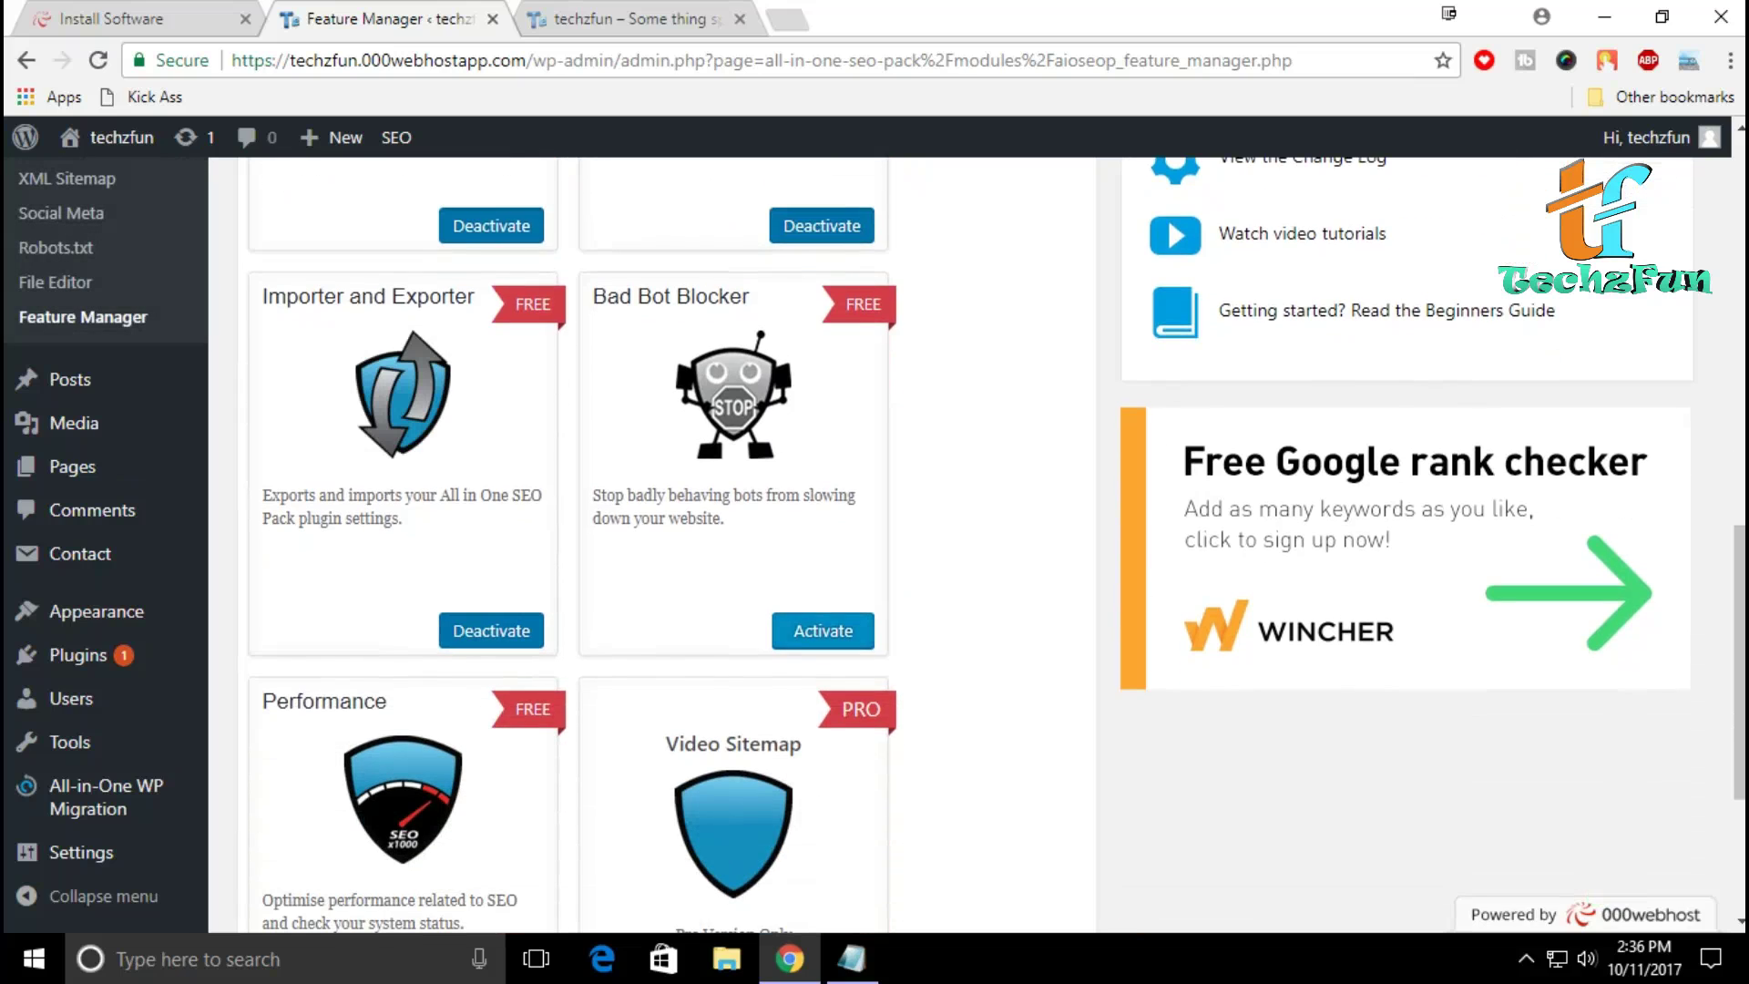
scroll(990, 538, down, 3)
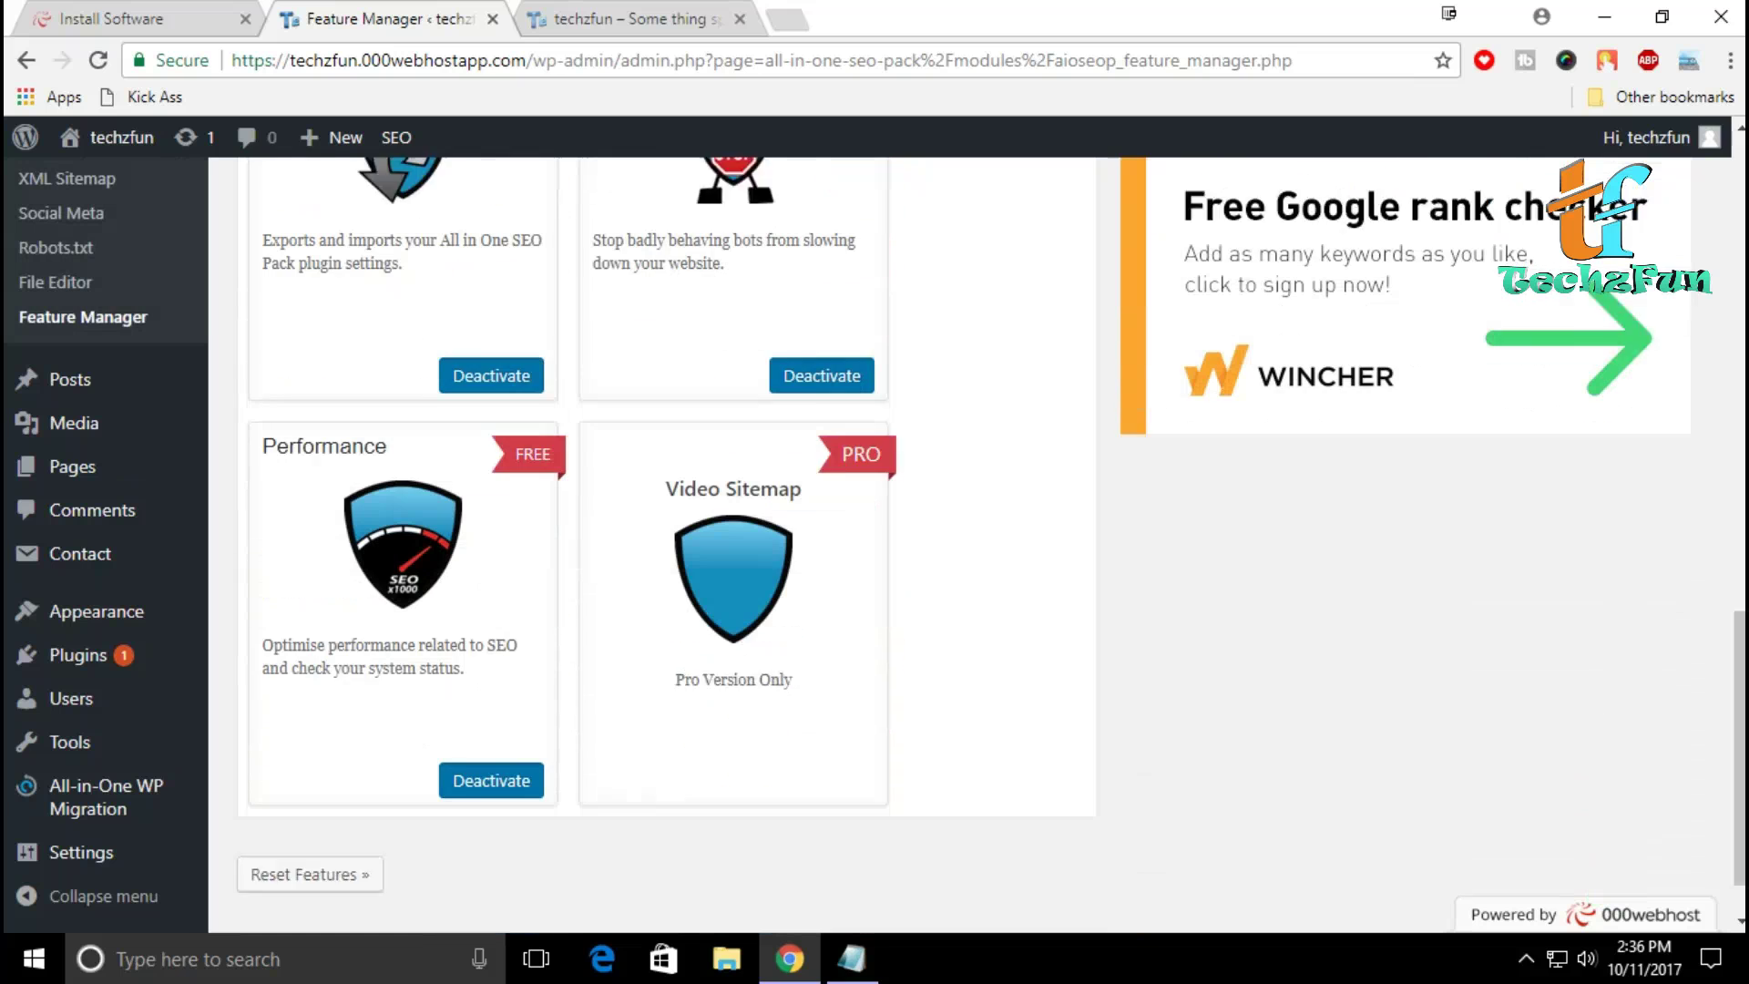
scroll(970, 546, up, 14)
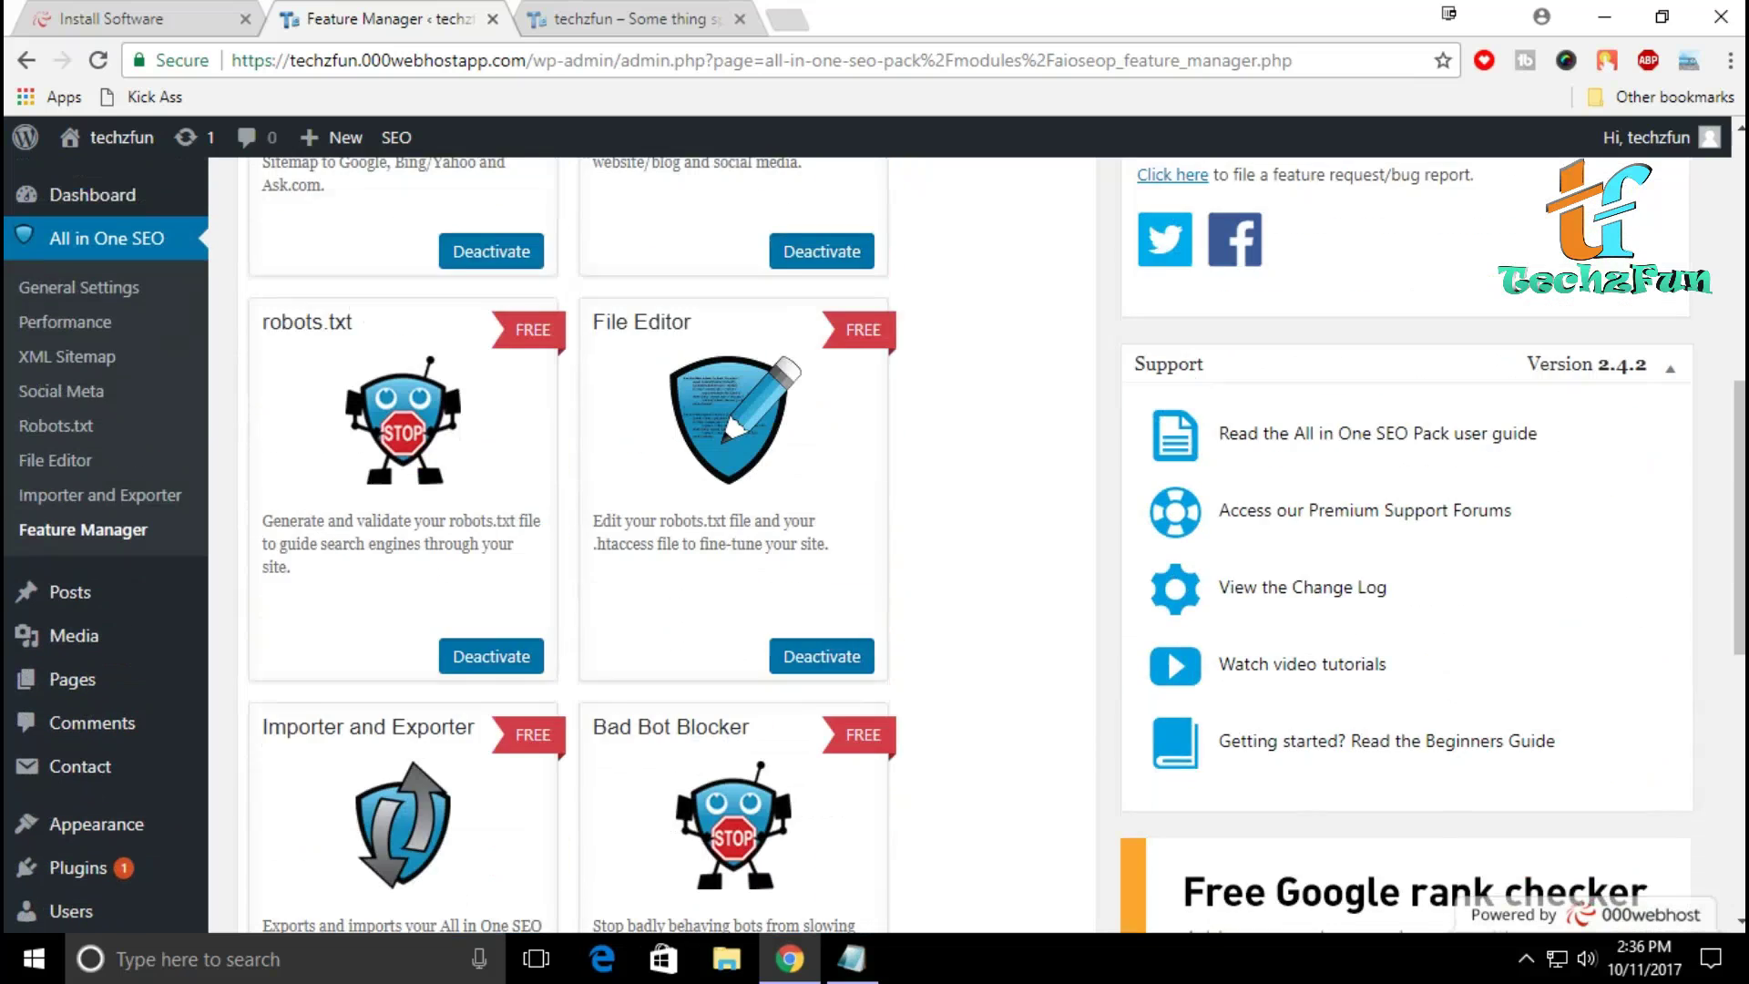
key(F5)
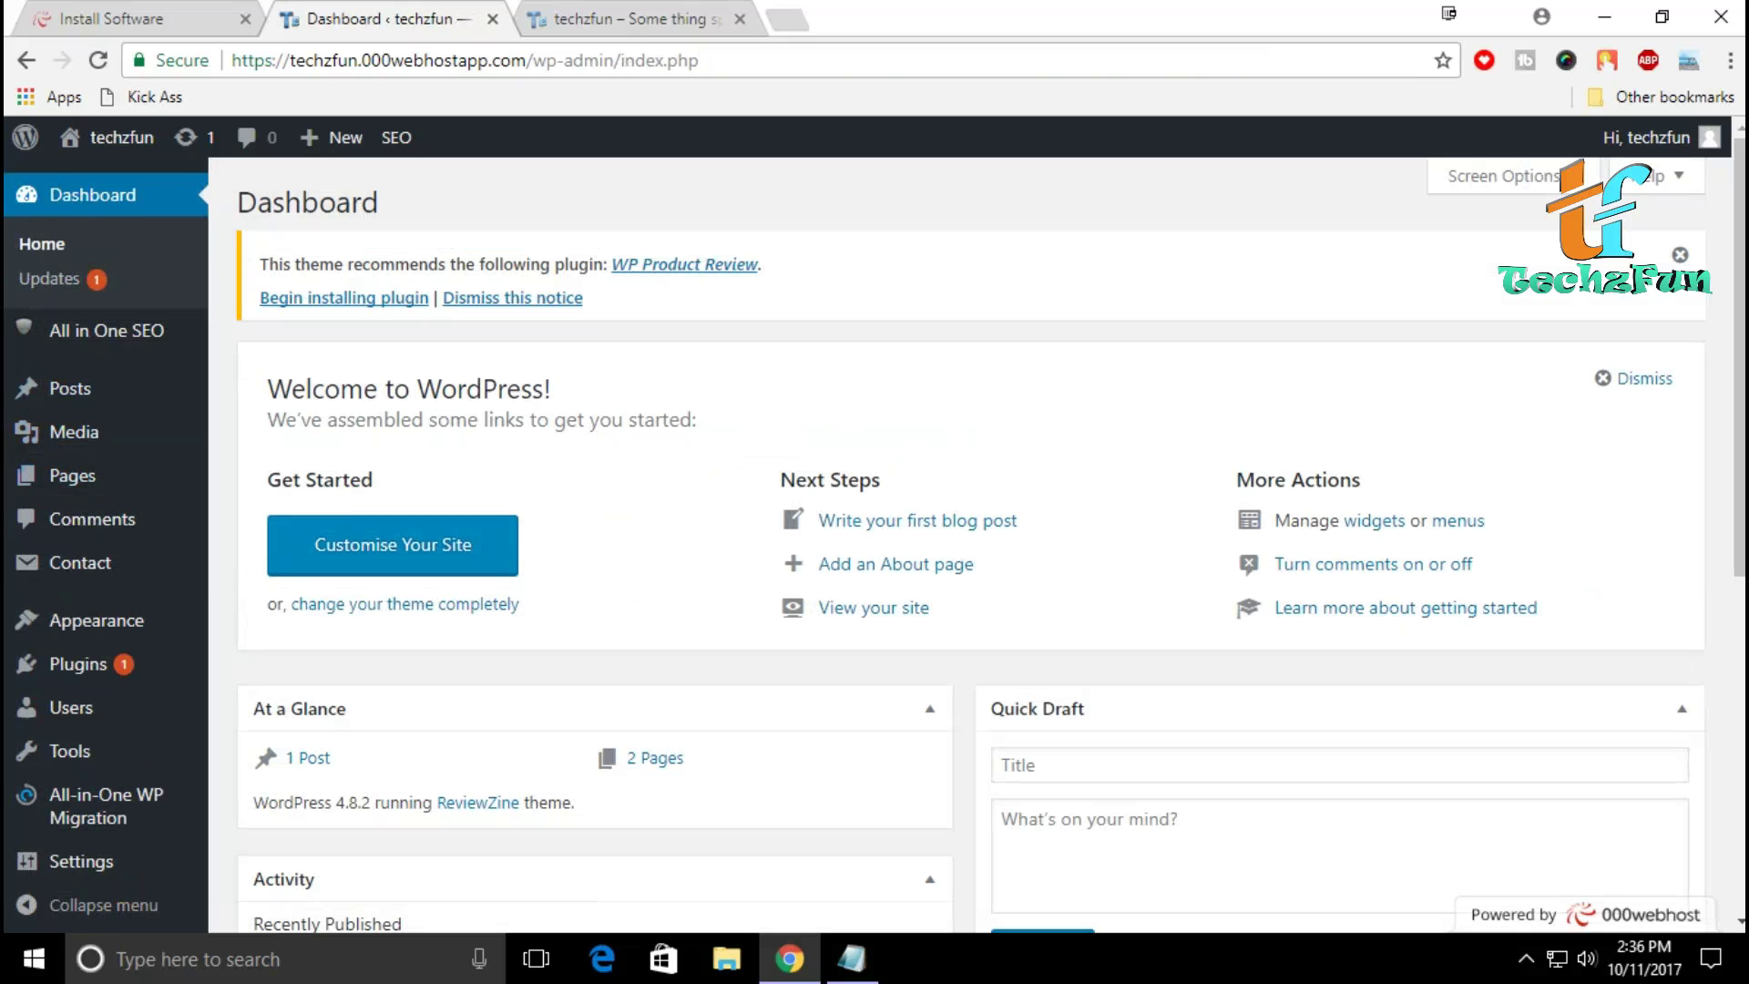
Step: Reload the live techzfun homepage to confirm the SEO admin-bar item, then return to the Dashboard
key(ctrl+Tab)
key(F5)
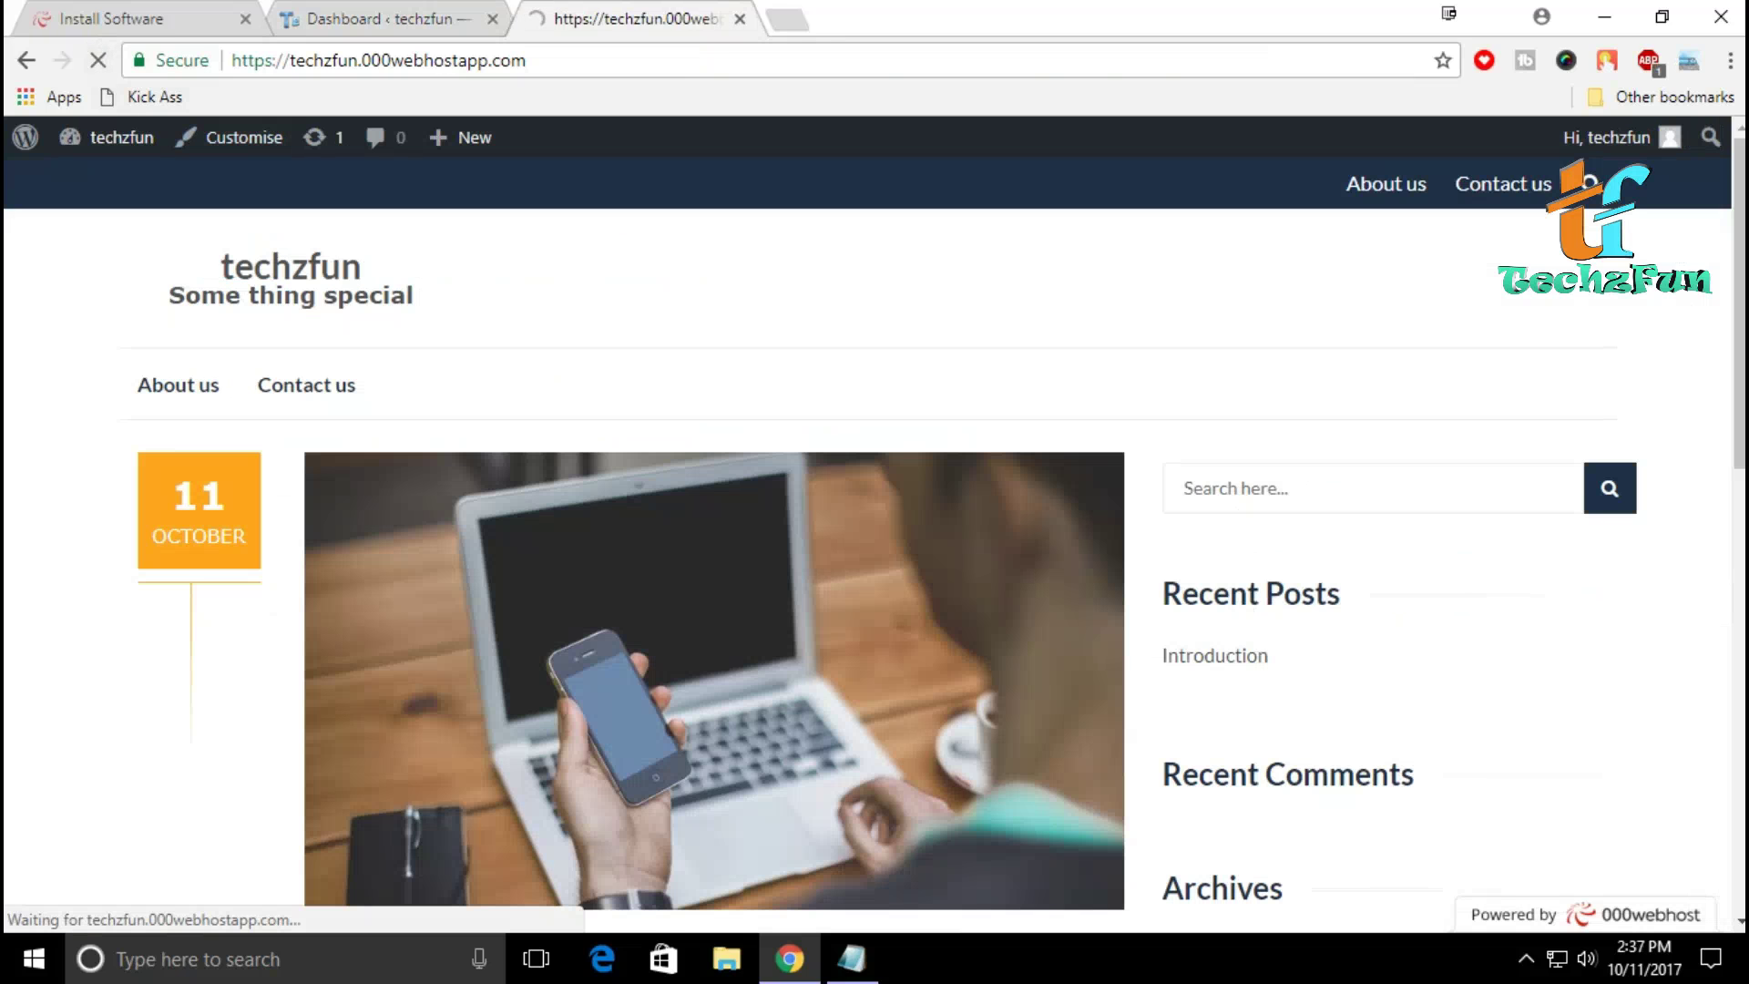
scroll(875, 546, down, 10)
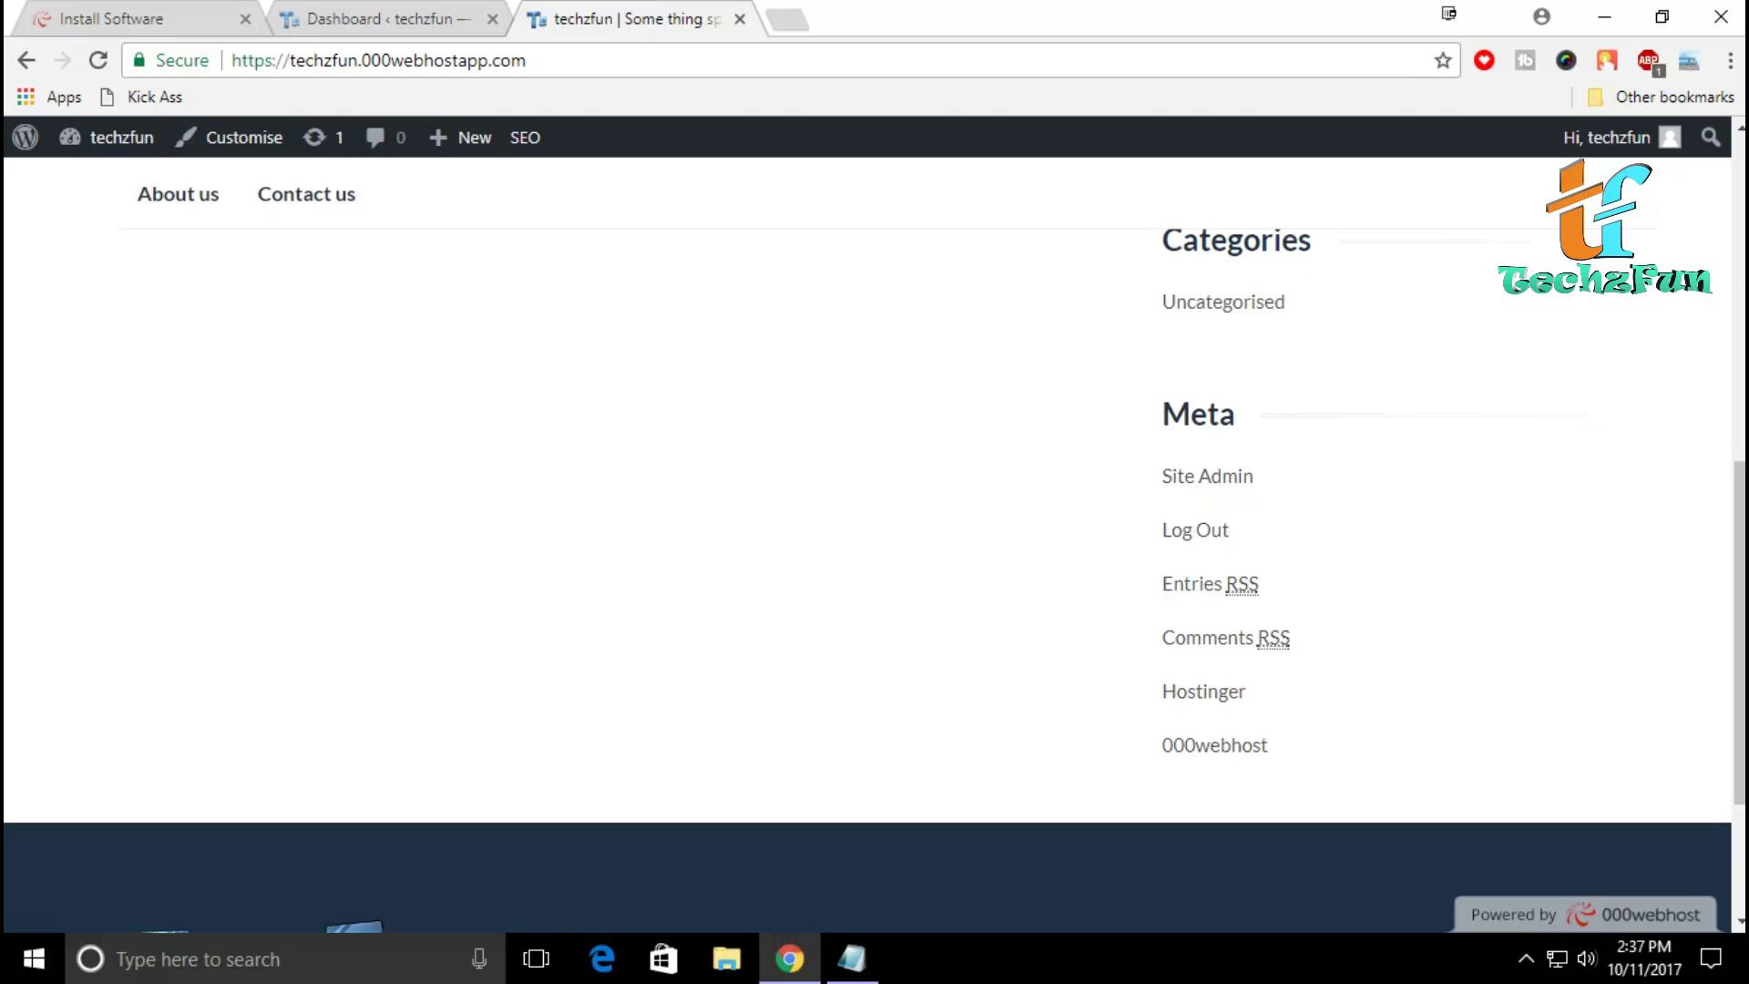
scroll(875, 547, up, 10)
key(ctrl+shift+Tab)
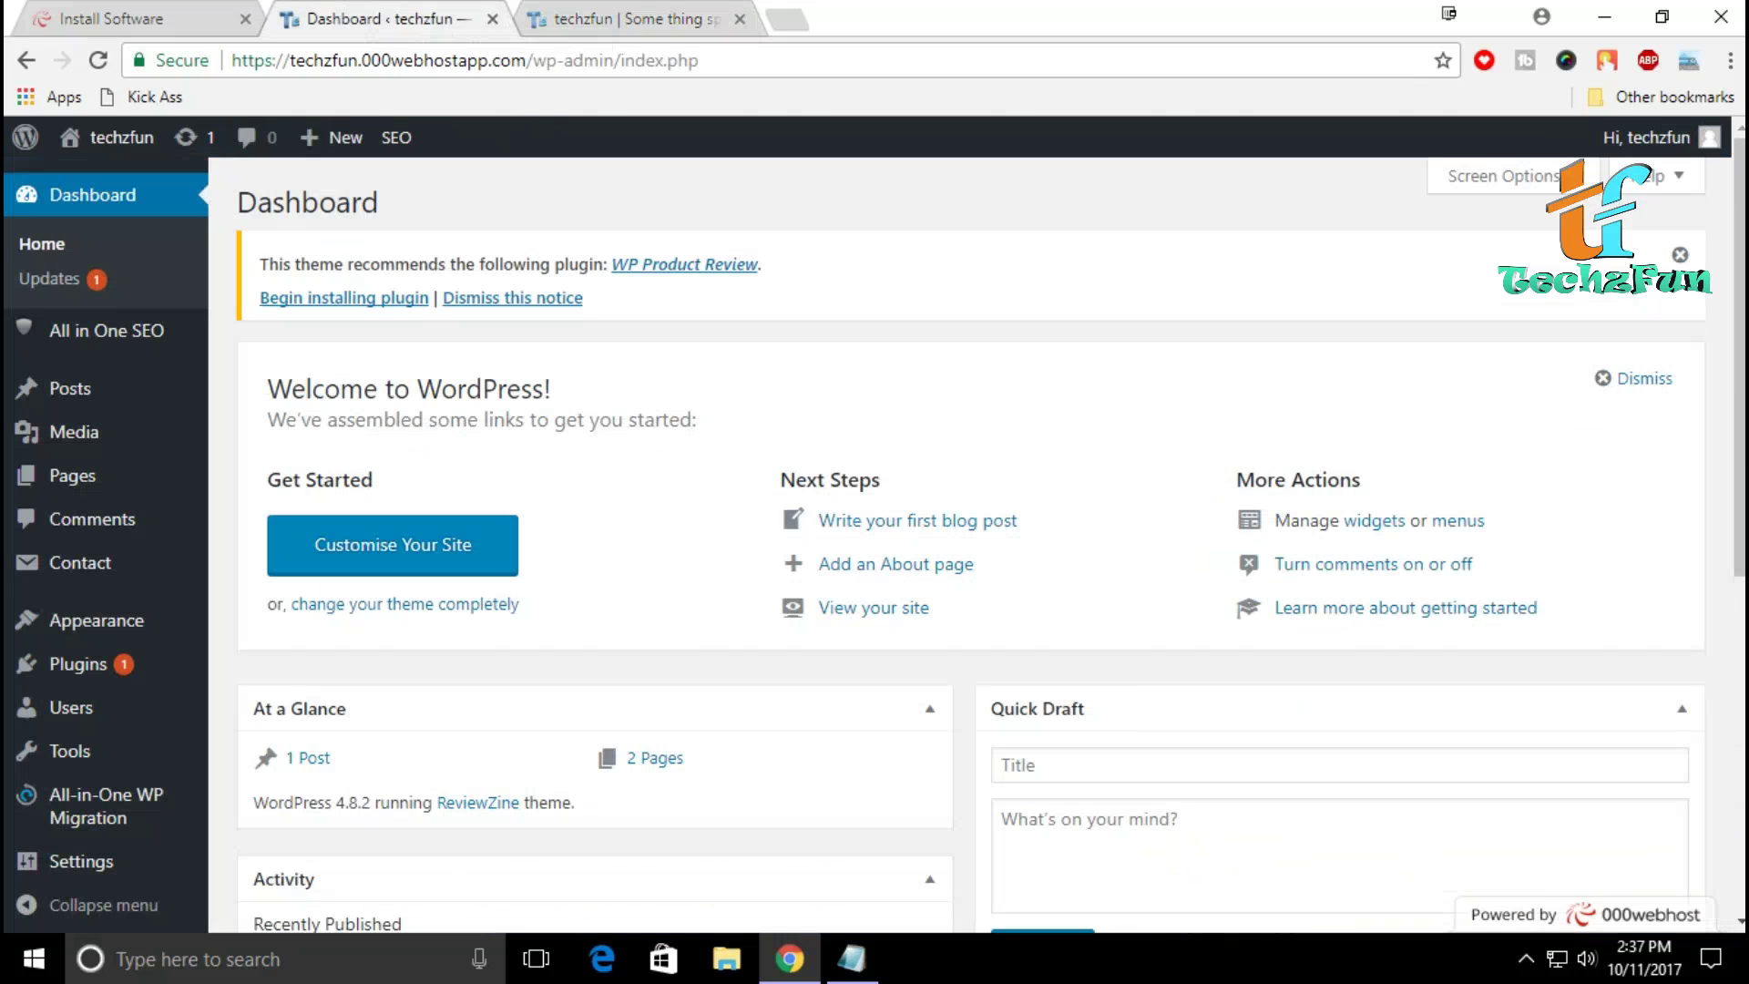
mouse_move(78, 664)
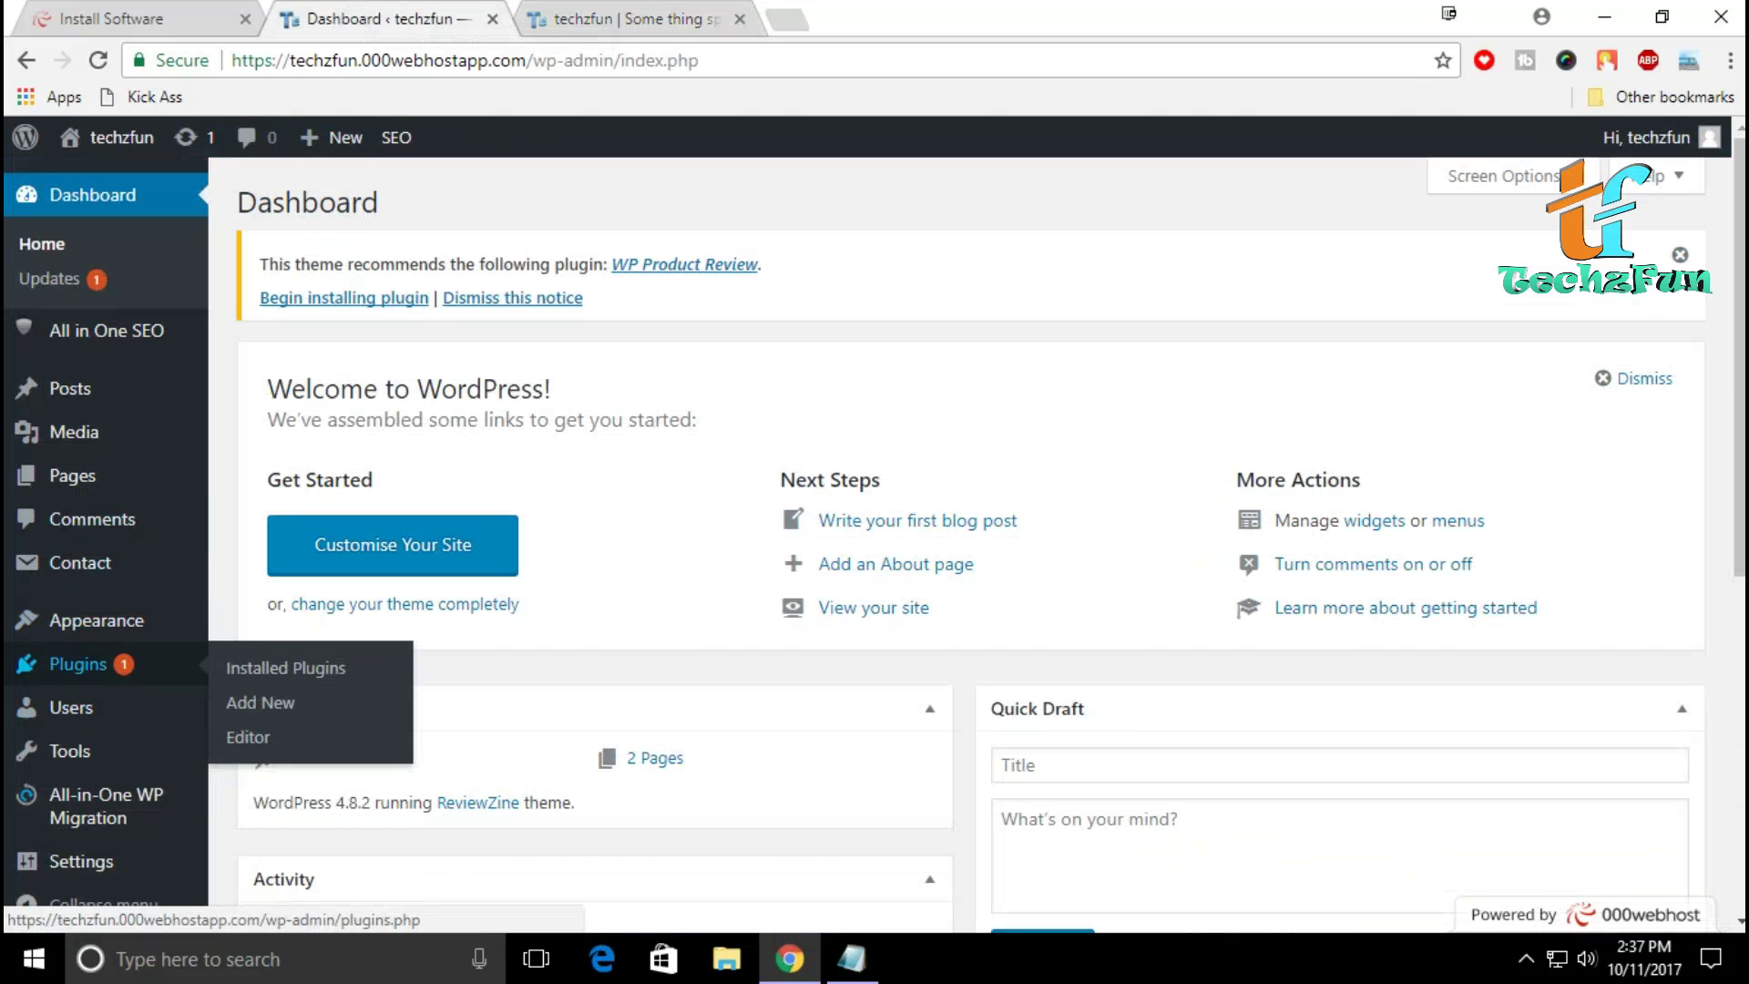
Step: Go to Appearance > Widgets and review the Sidebar, Header advertisement and footer widget areas
mouse_move(91, 621)
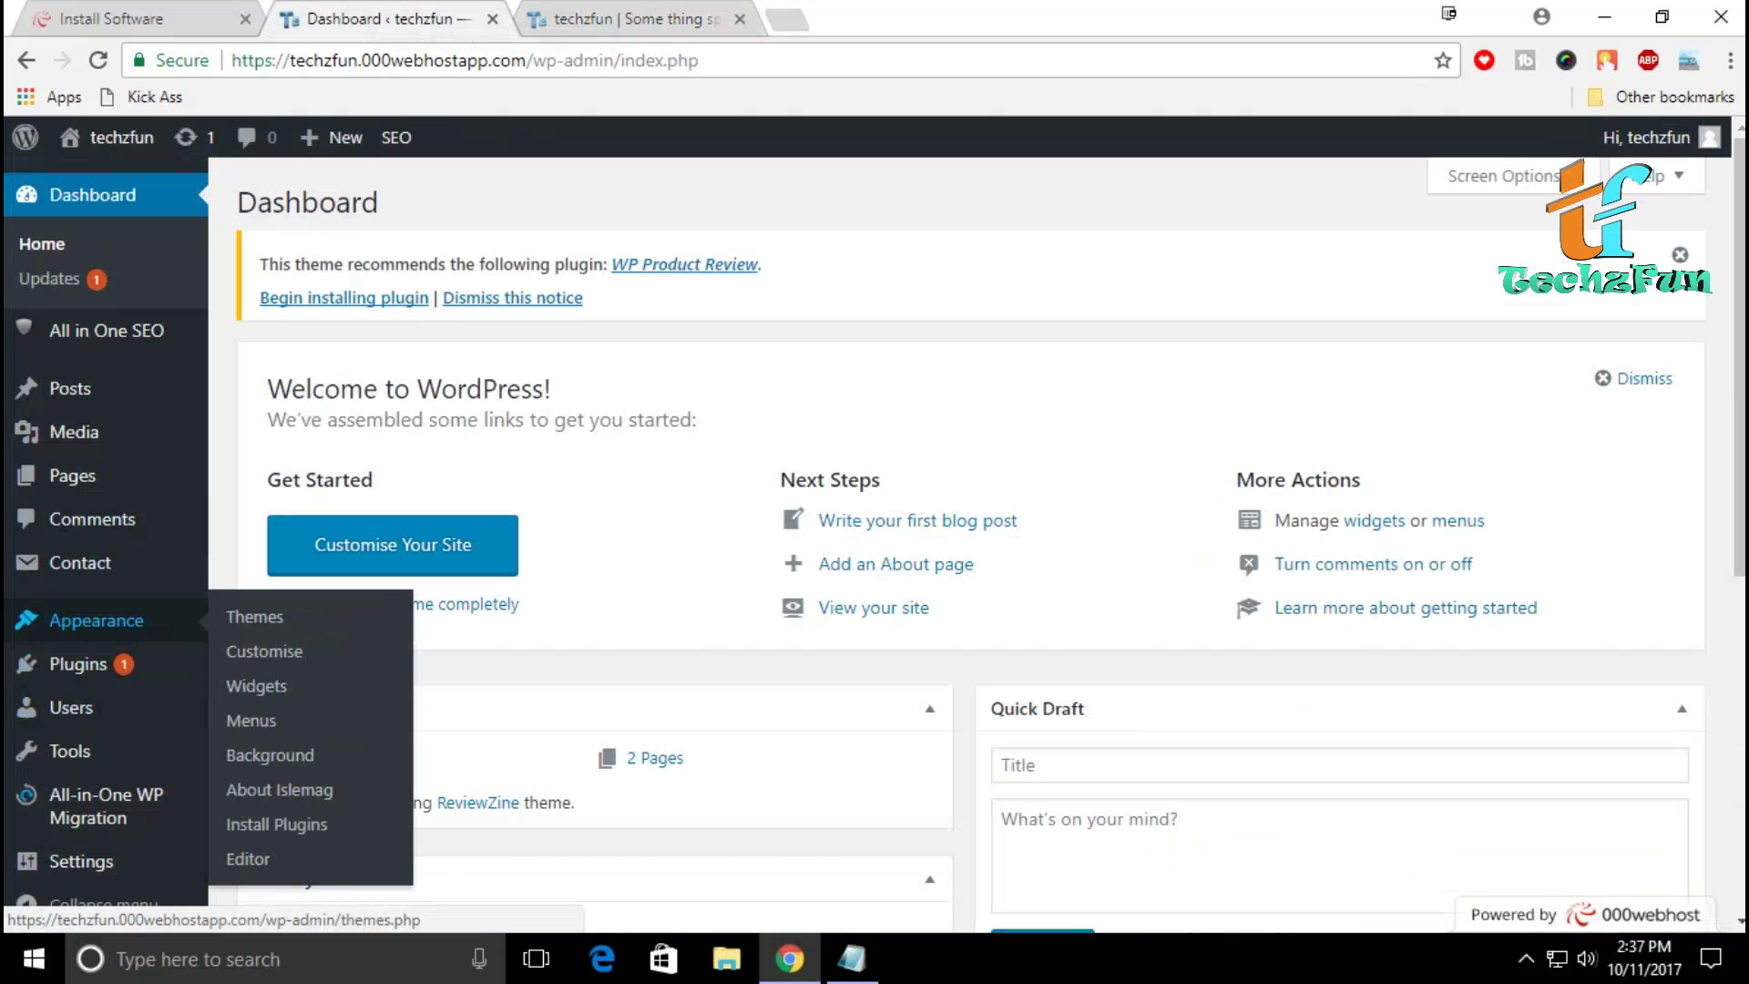
click(256, 686)
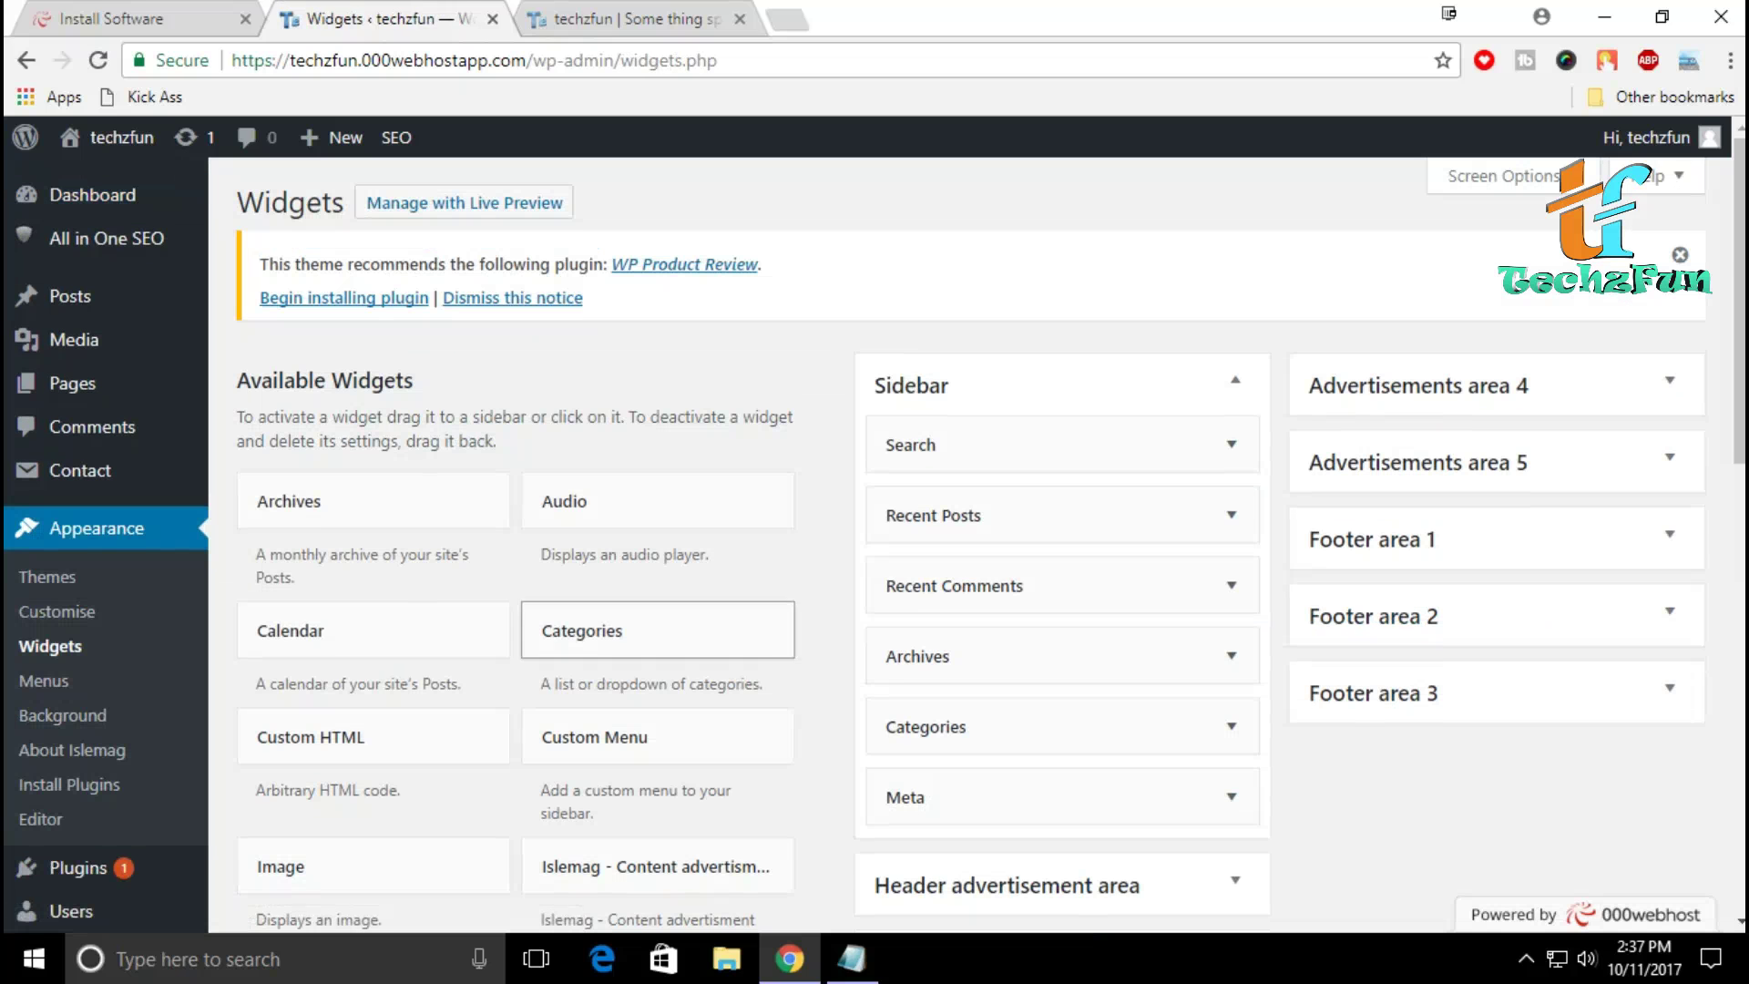
scroll(875, 547, down, 4)
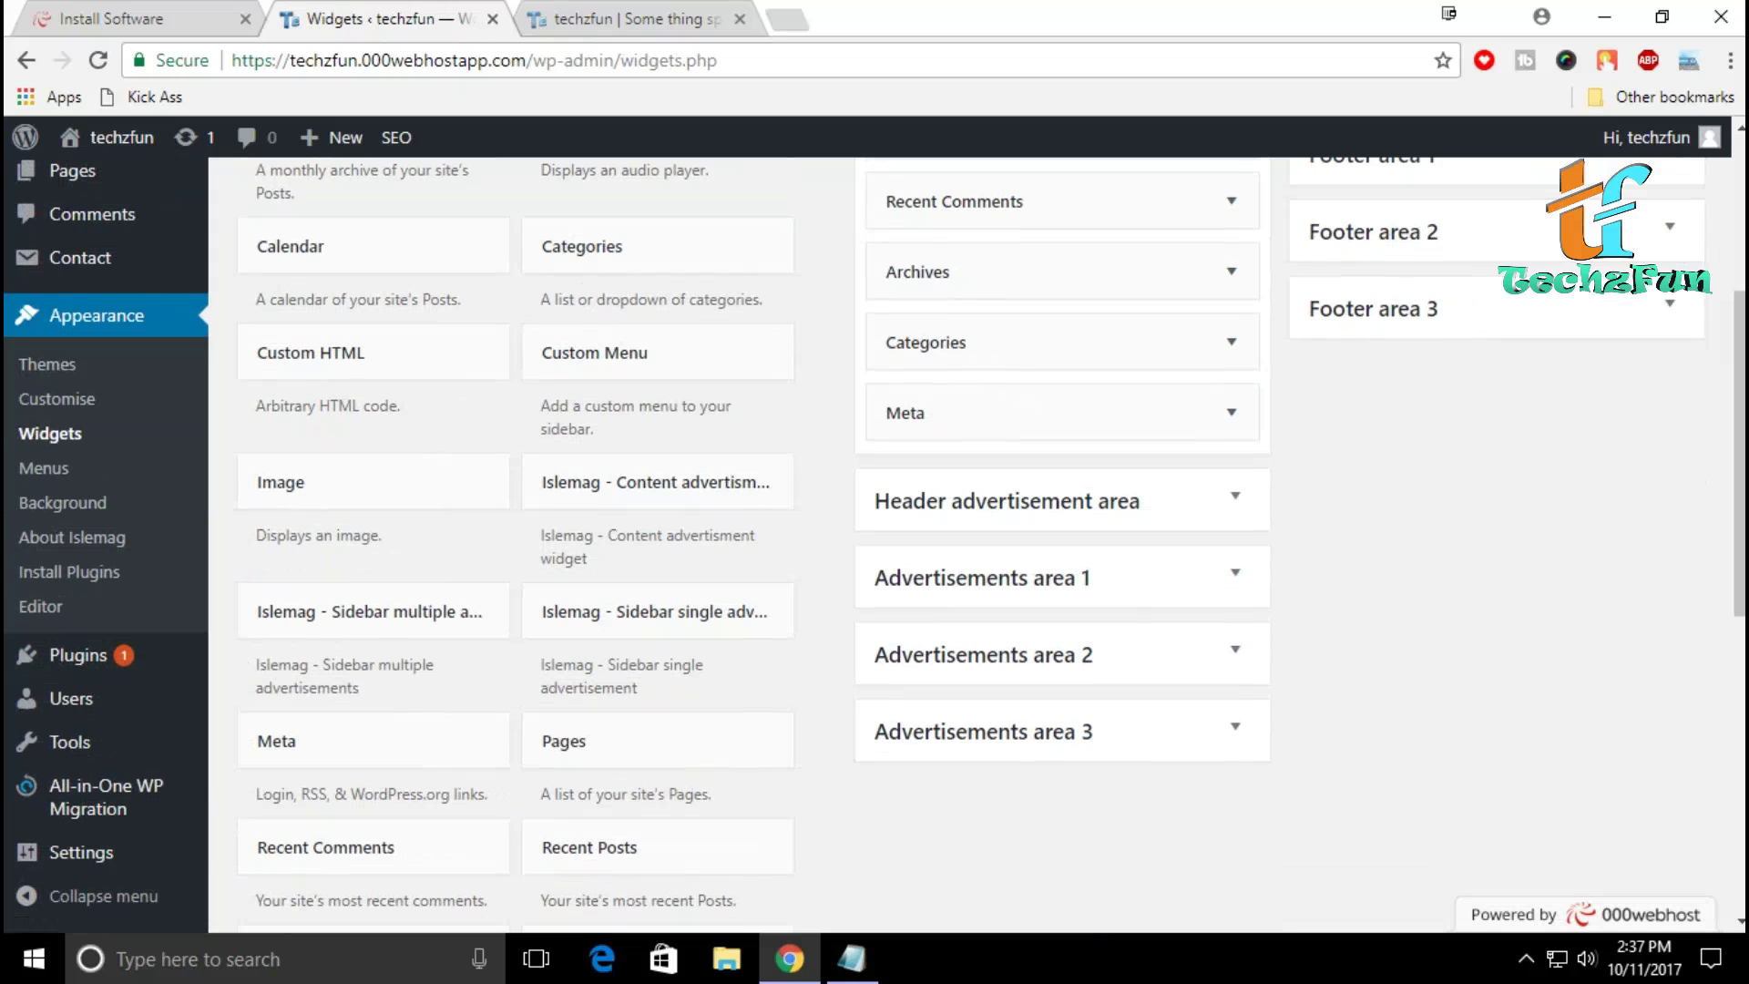
scroll(875, 547, up, 3)
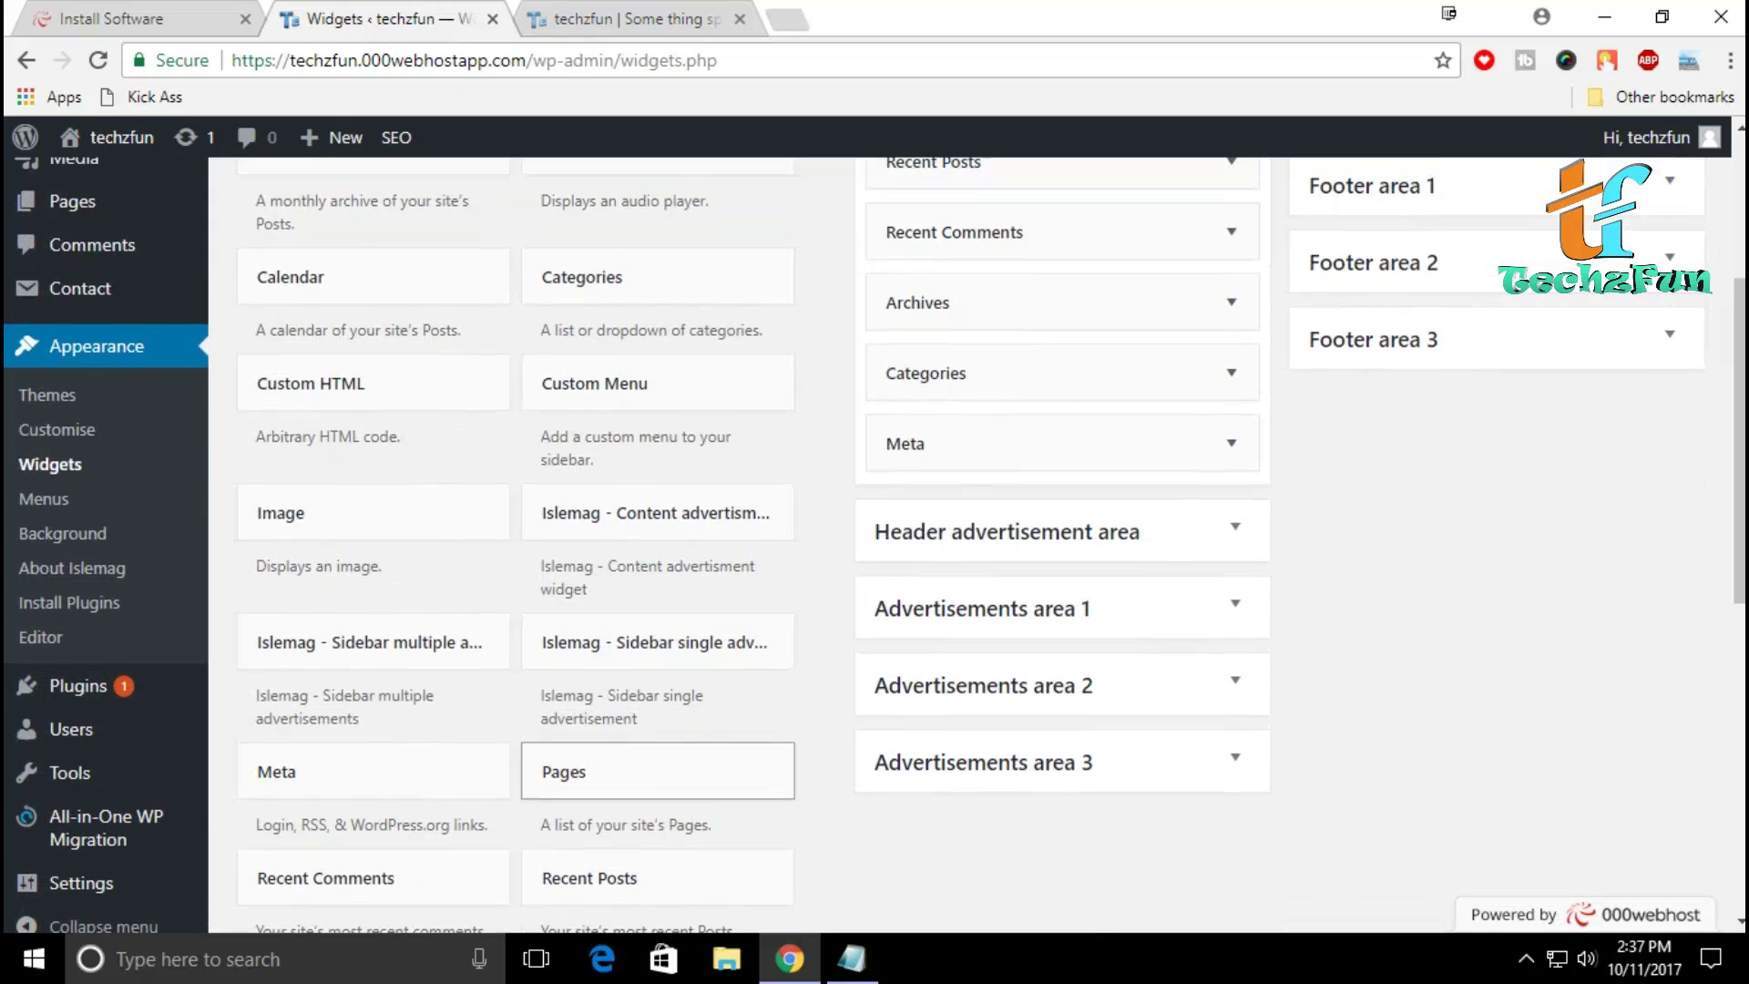
scroll(874, 547, down, 3)
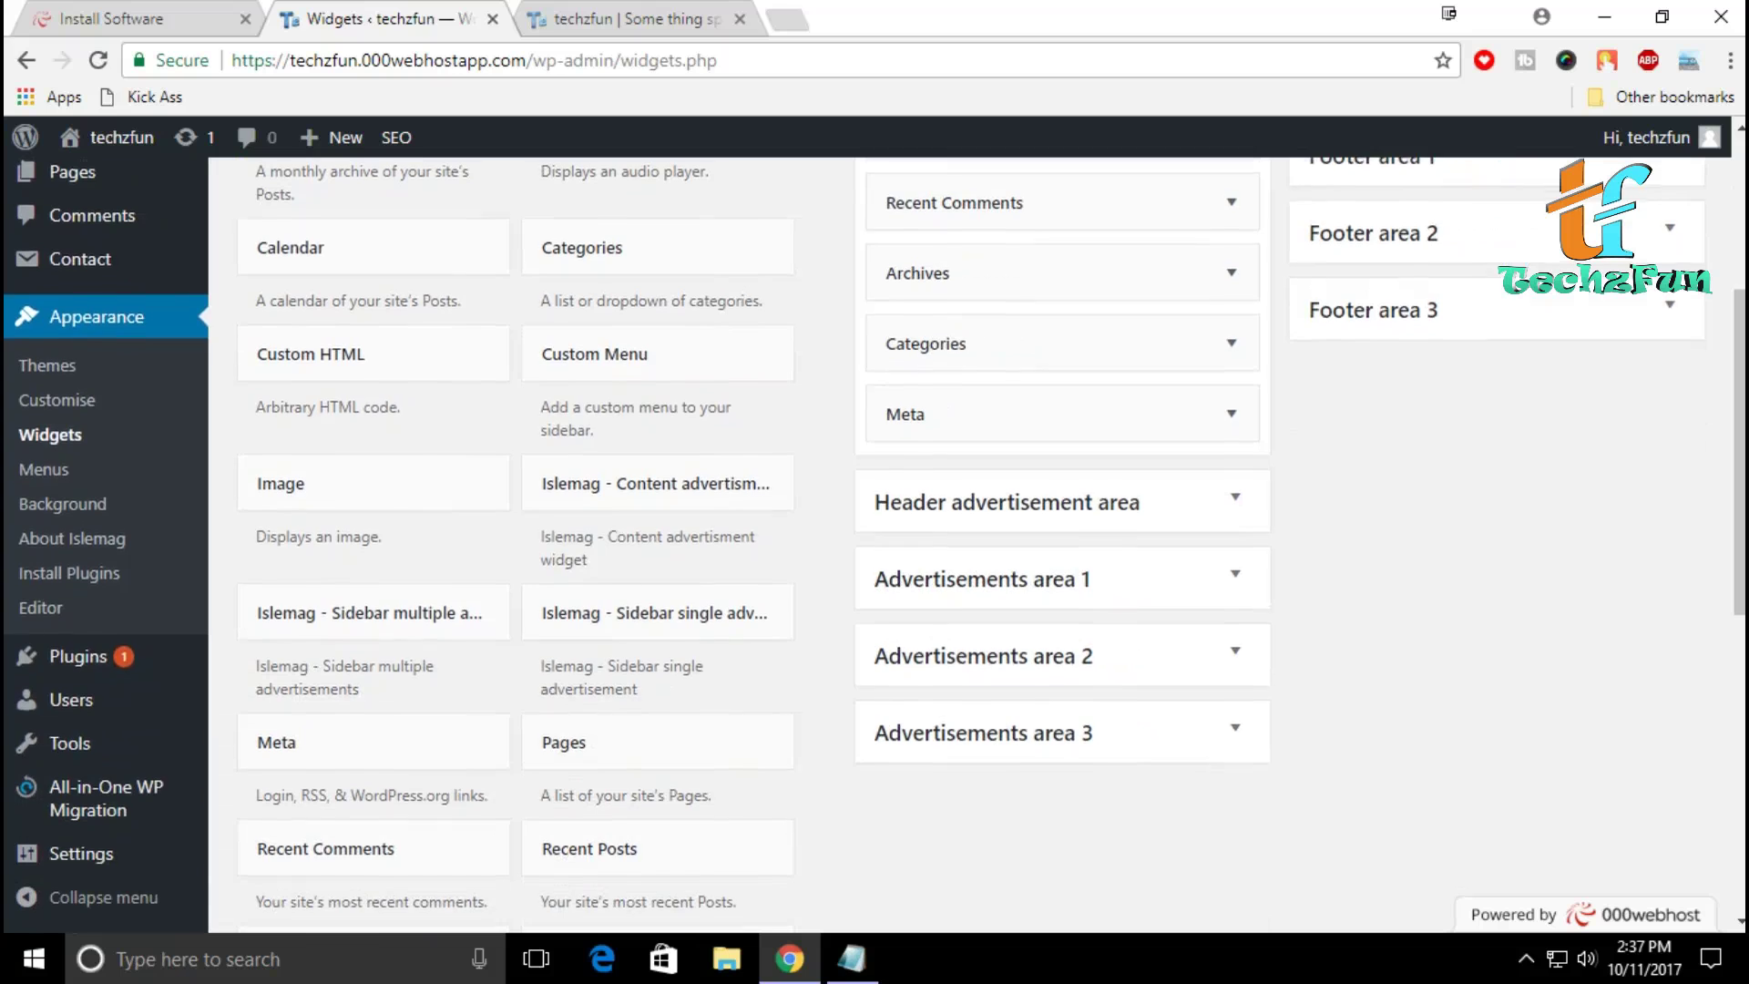
scroll(874, 547, up, 4)
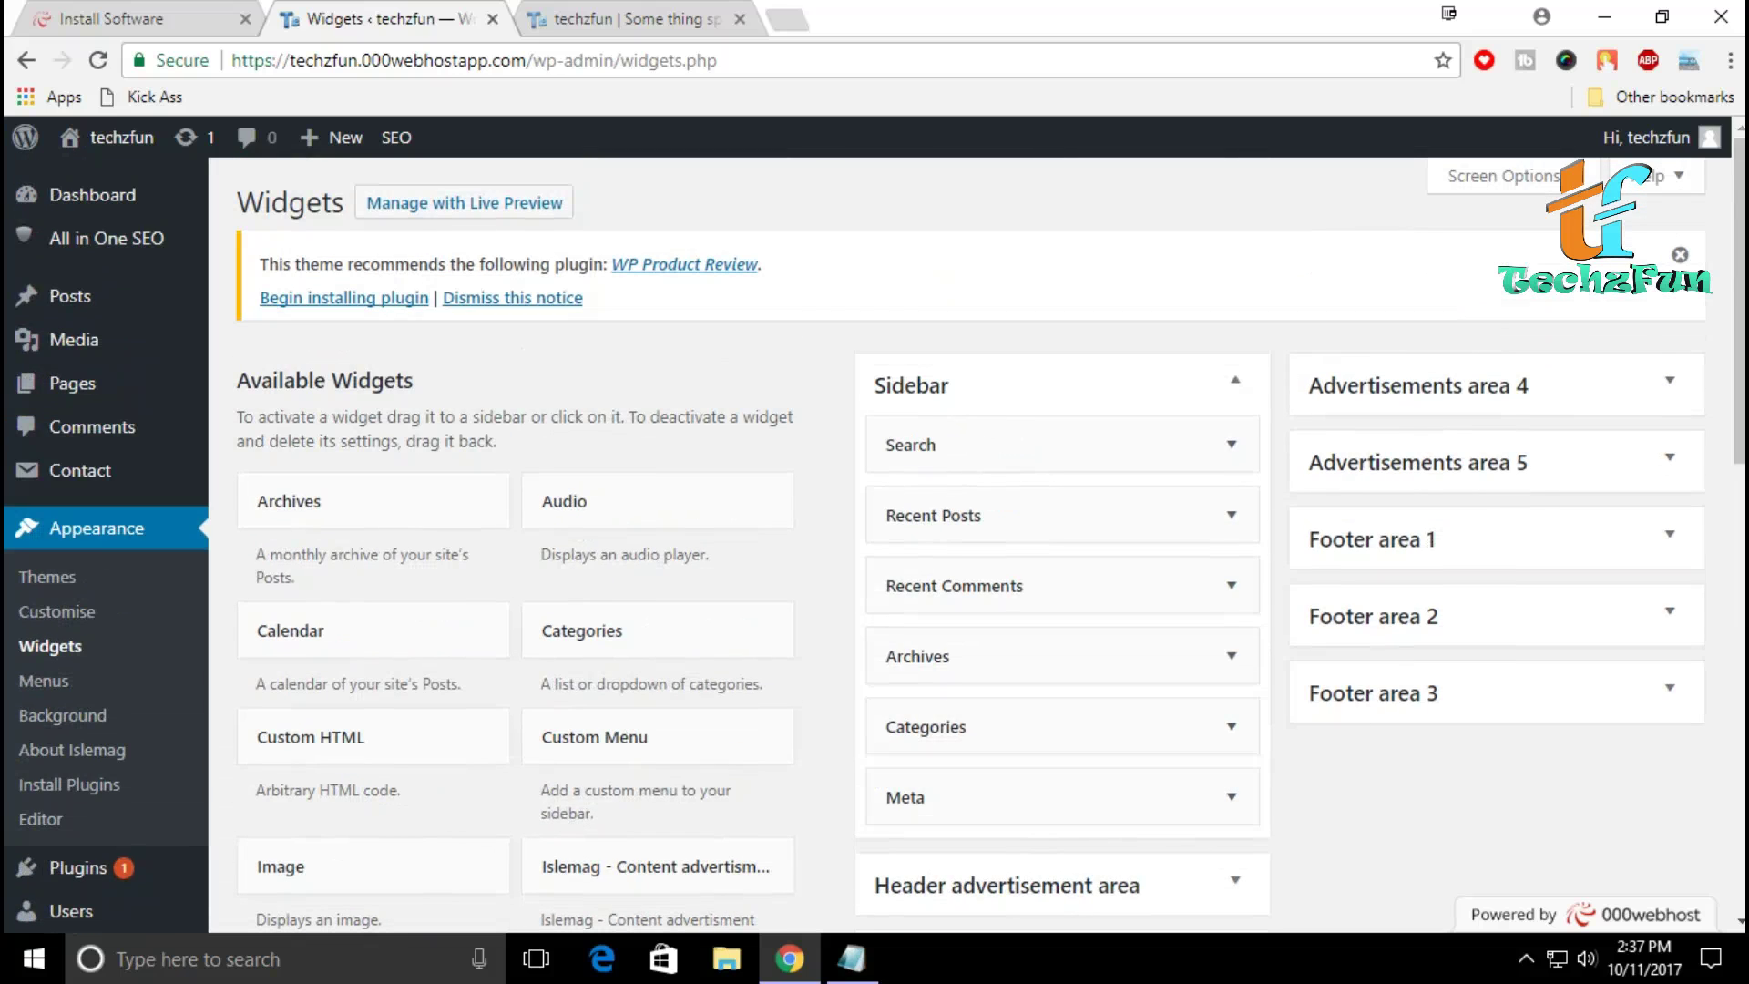
scroll(875, 547, down, 4)
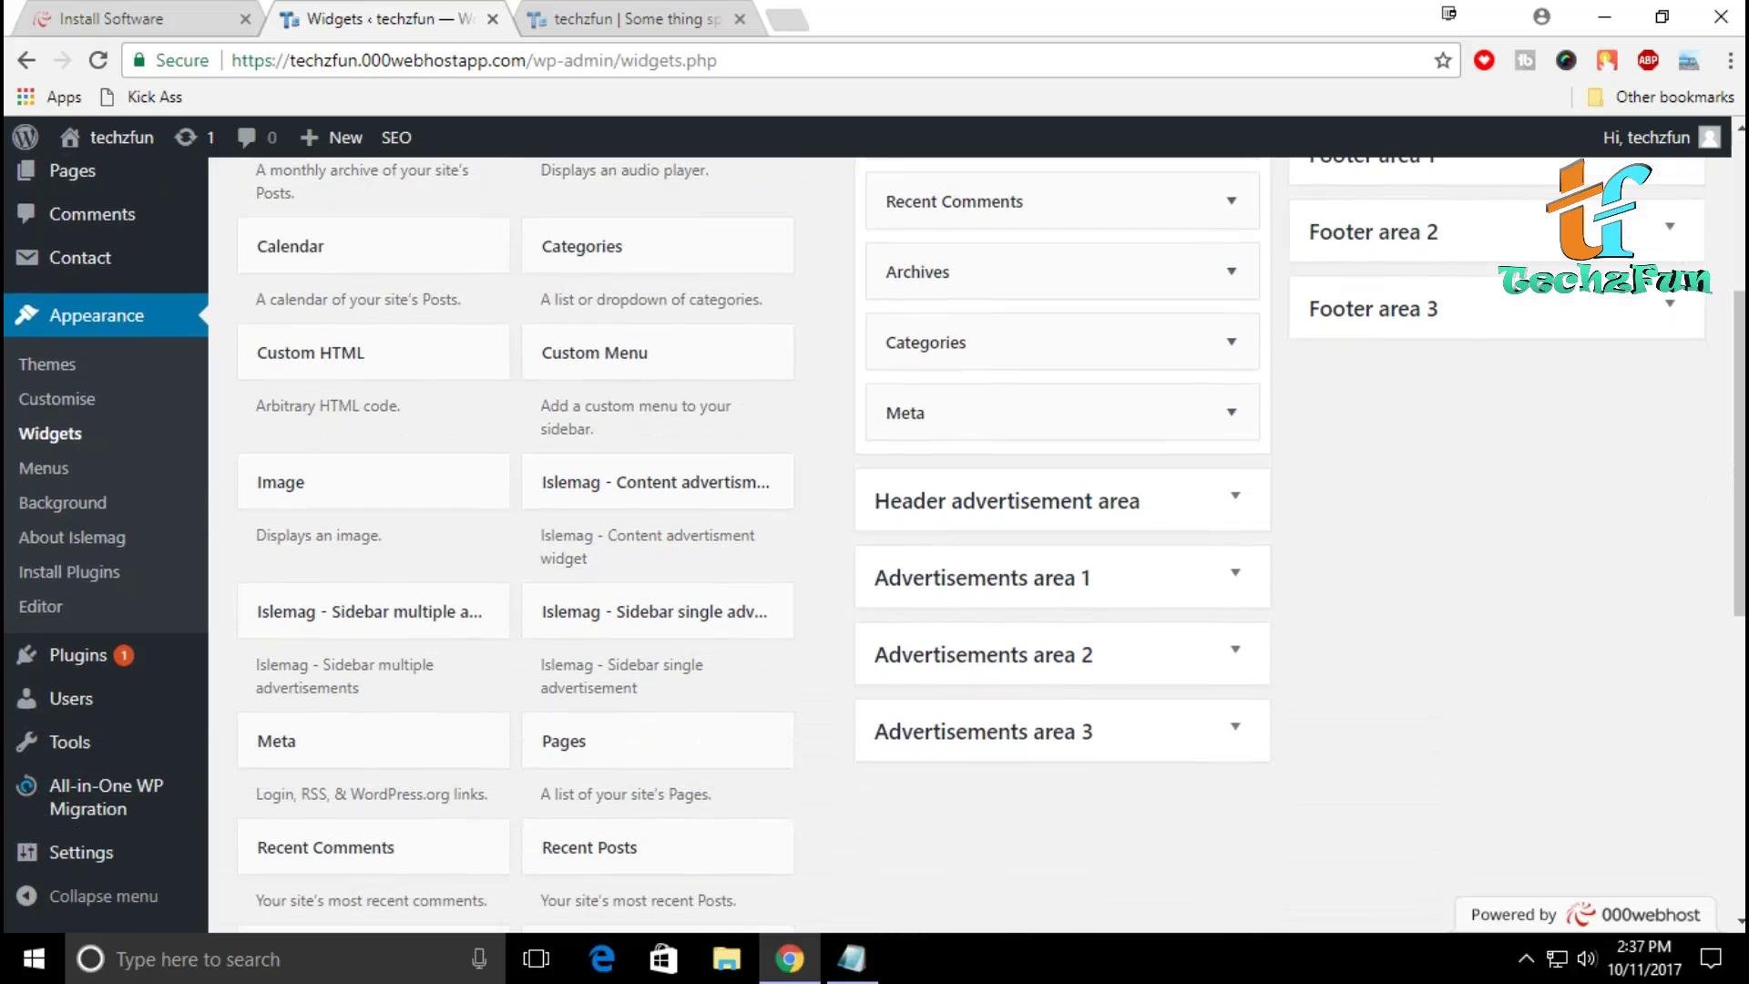
scroll(874, 547, up, 3)
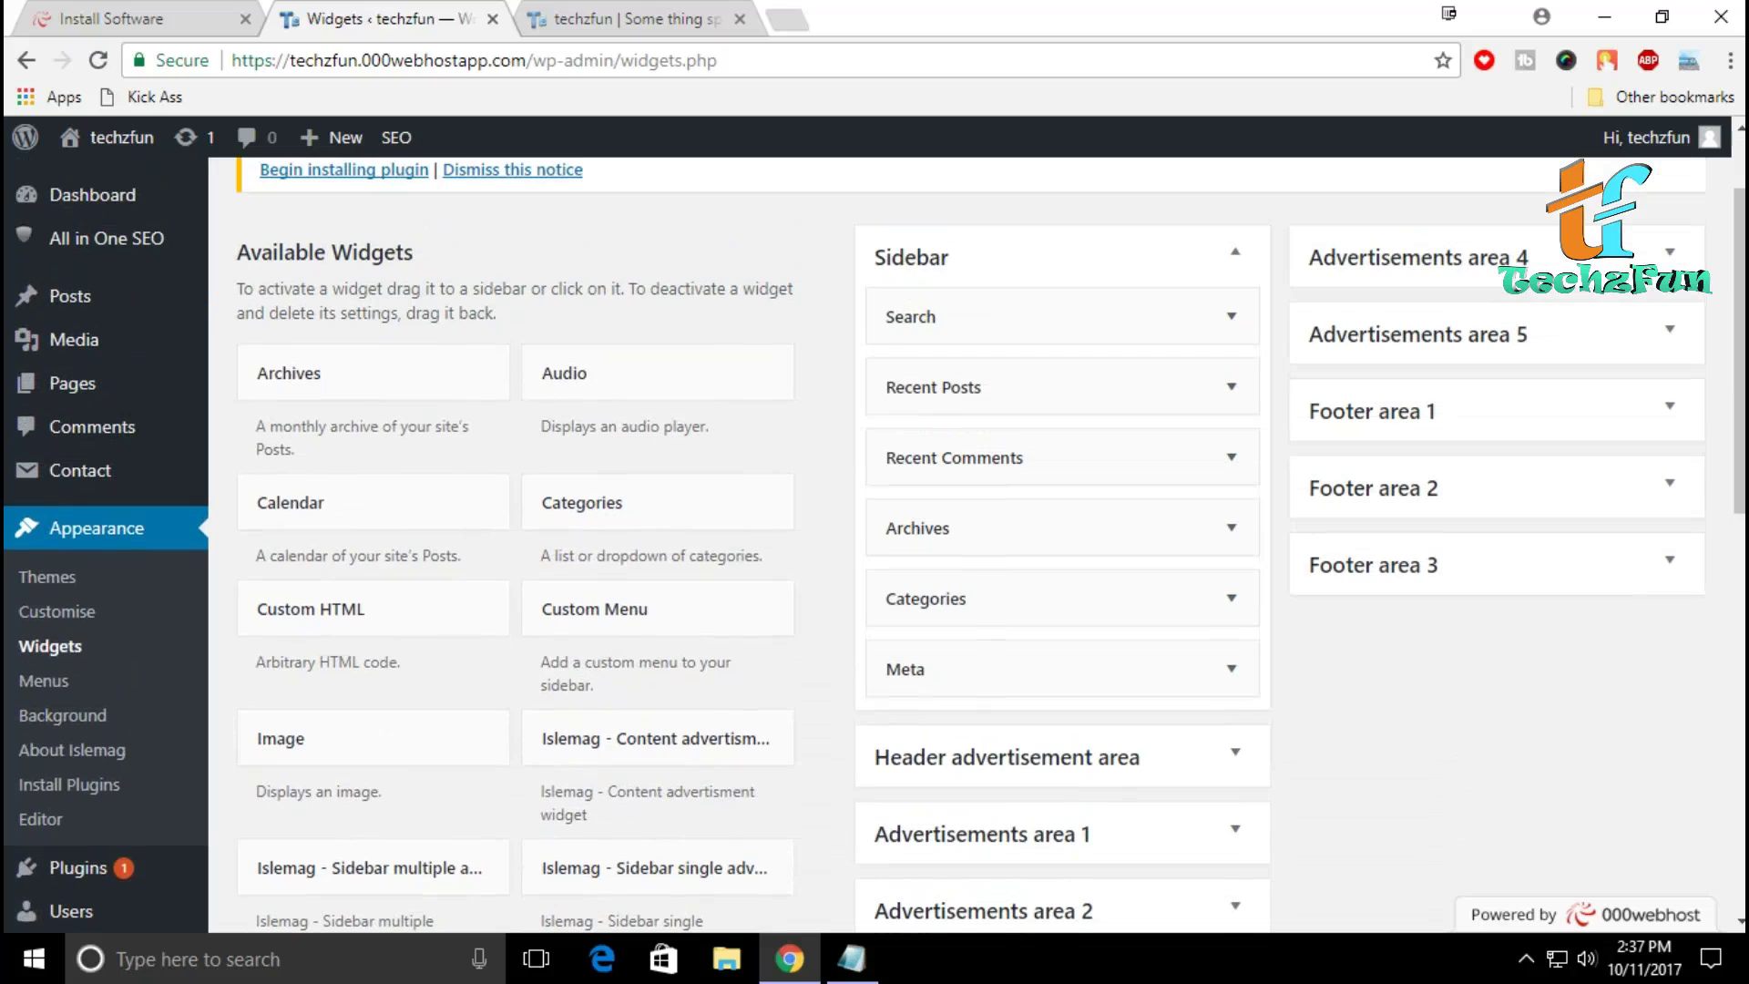
scroll(875, 547, down, 3)
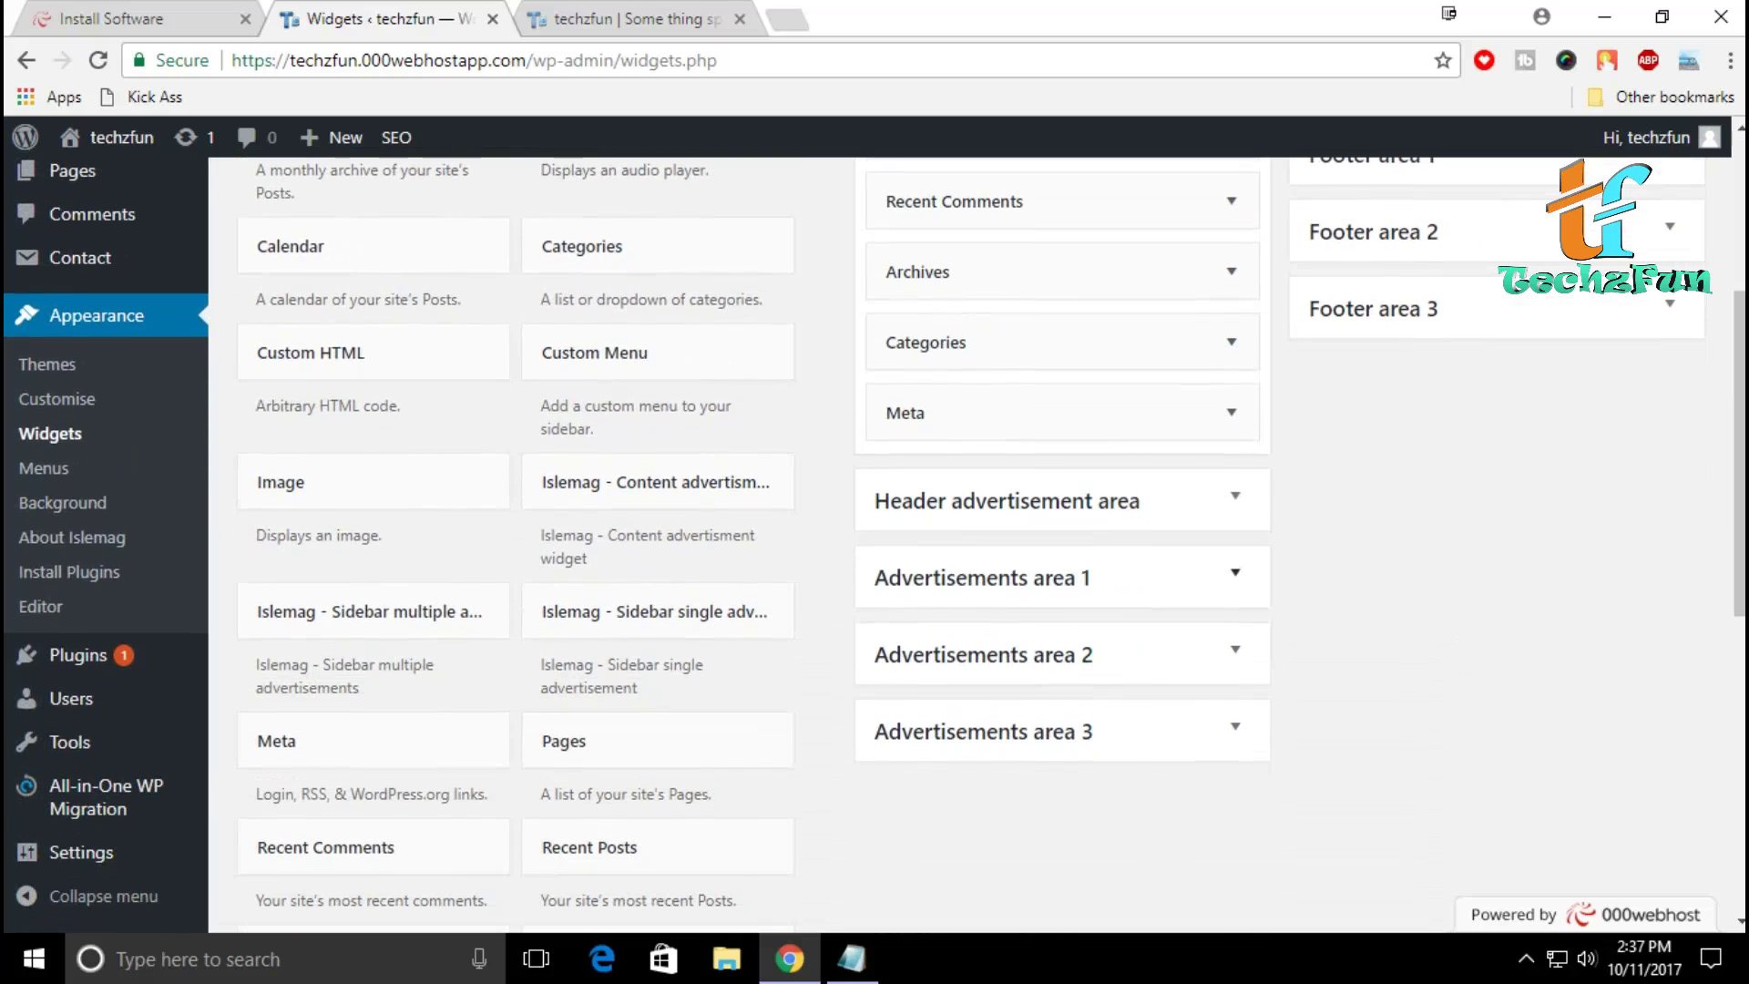
scroll(875, 547, up, 2)
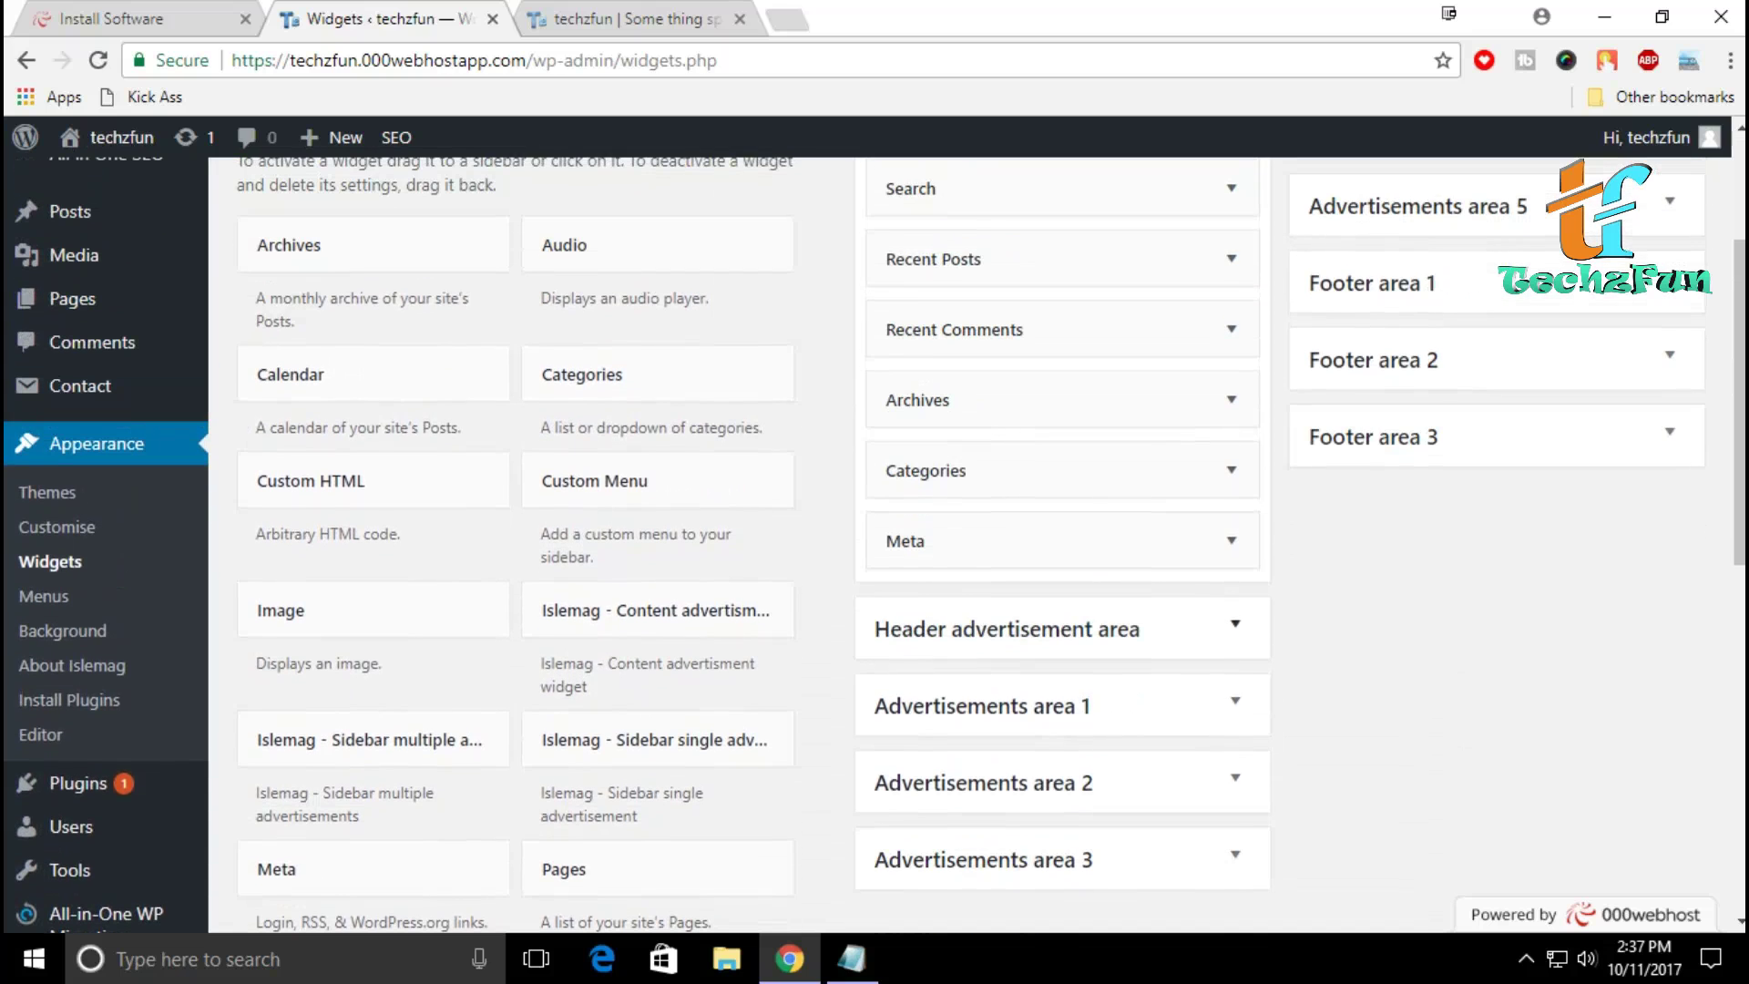
Step: Add an empty Custom HTML widget to the Header advertisement area, then open a new browser tab
click(1235, 624)
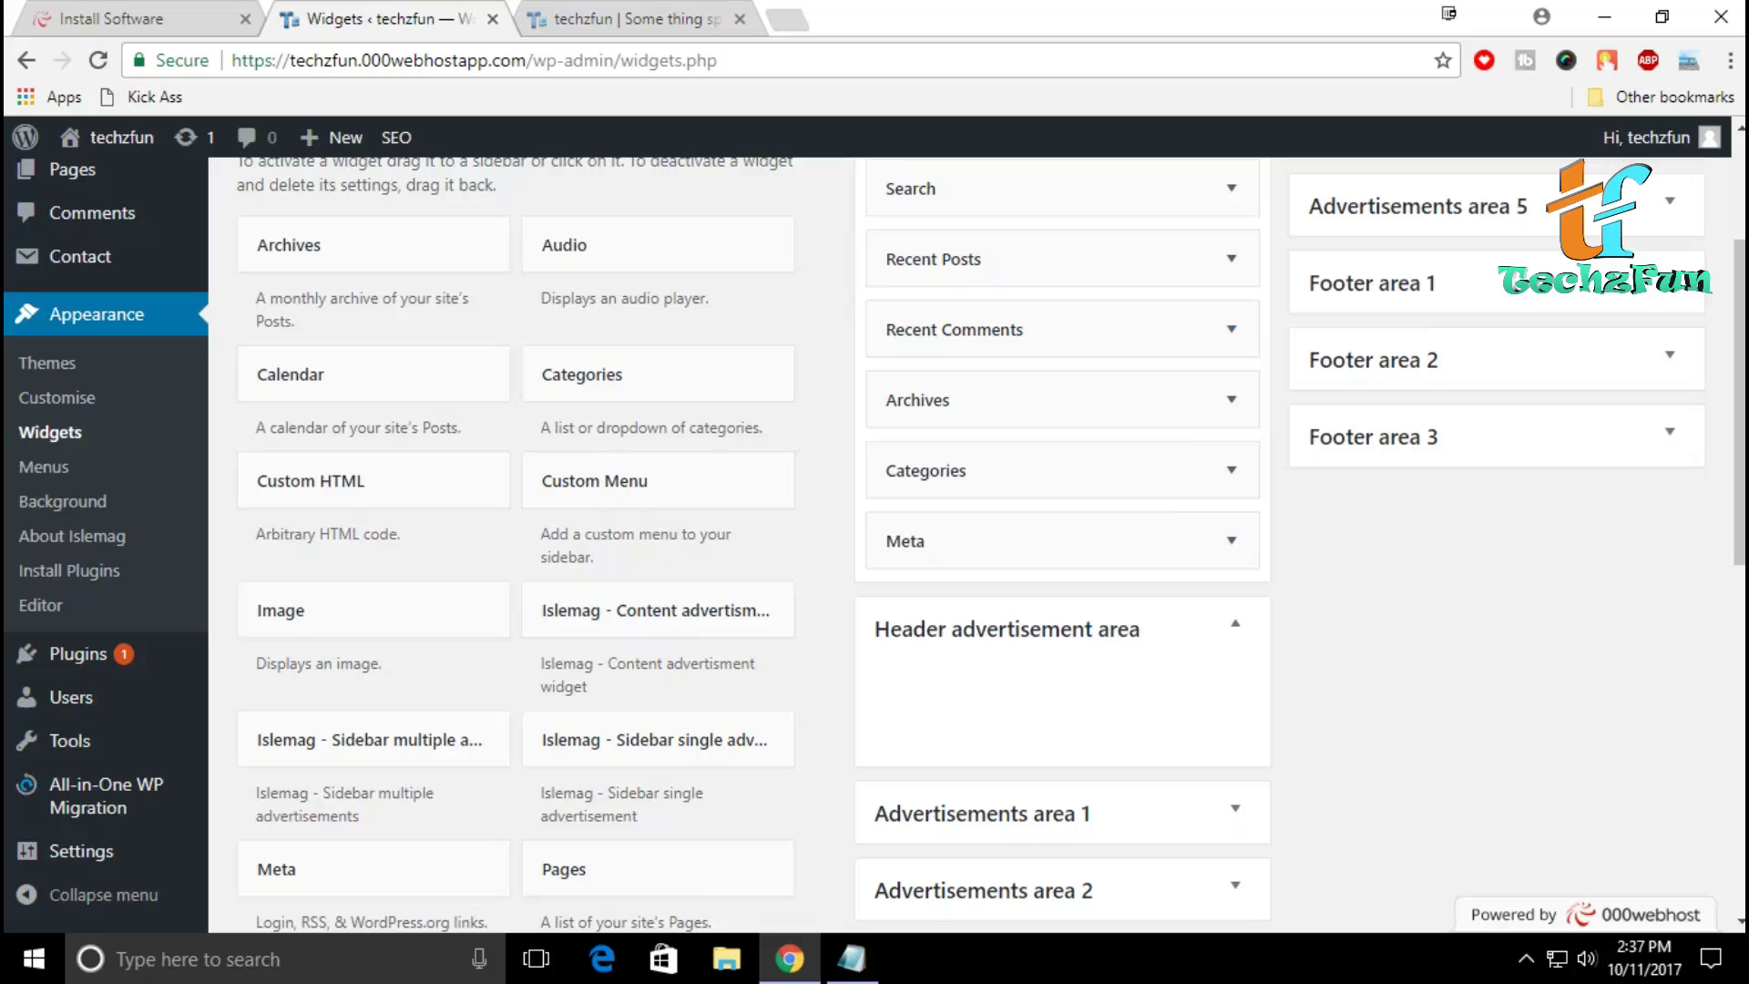
drag(373, 480, 1030, 701)
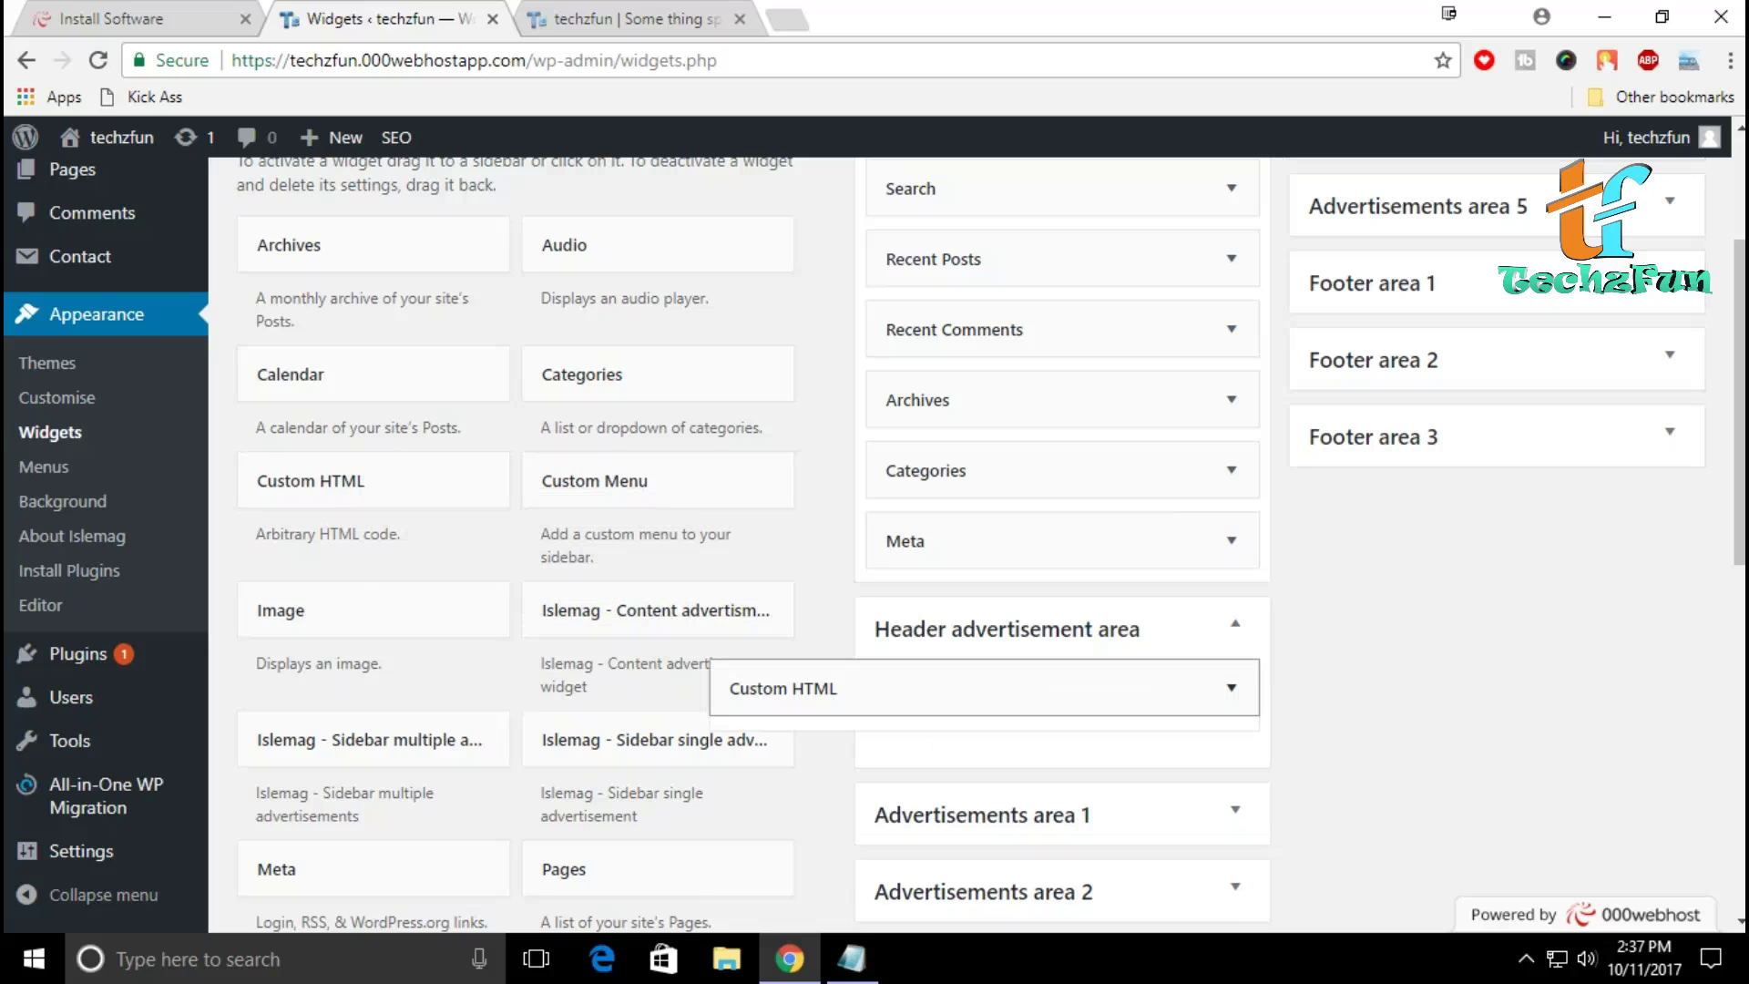
scroll(874, 547, down, 1)
scroll(875, 547, down, 2)
click(739, 601)
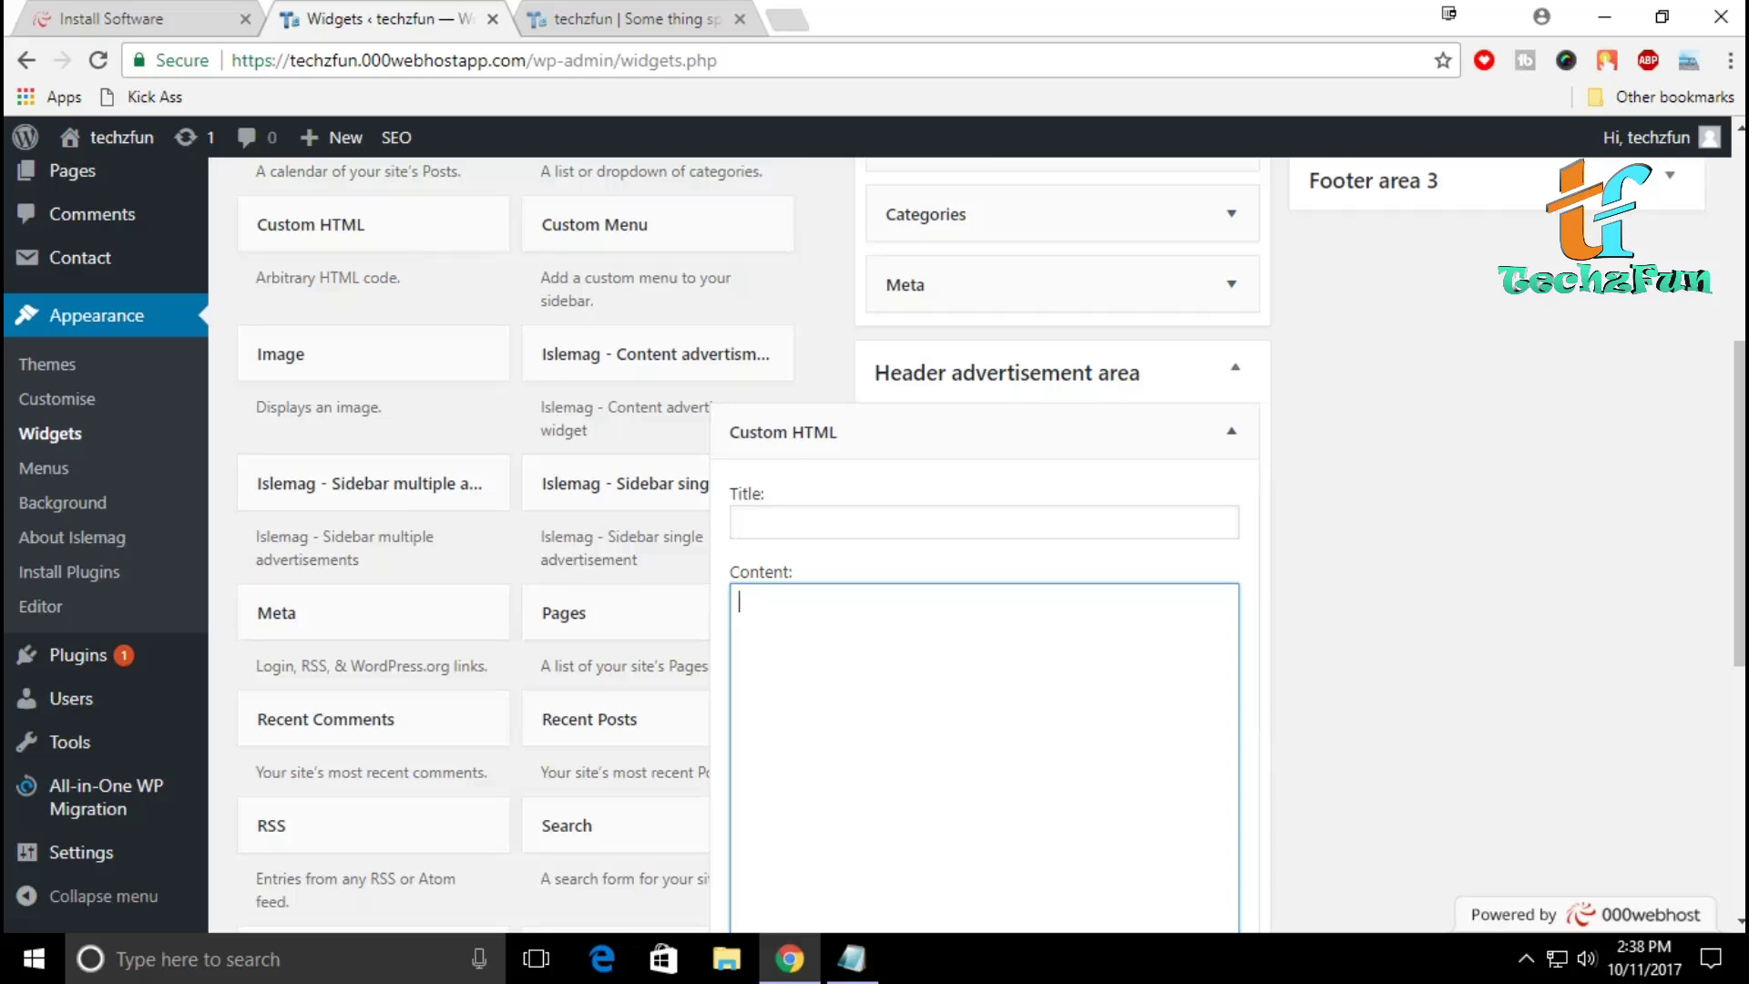
scroll(875, 546, up, 3)
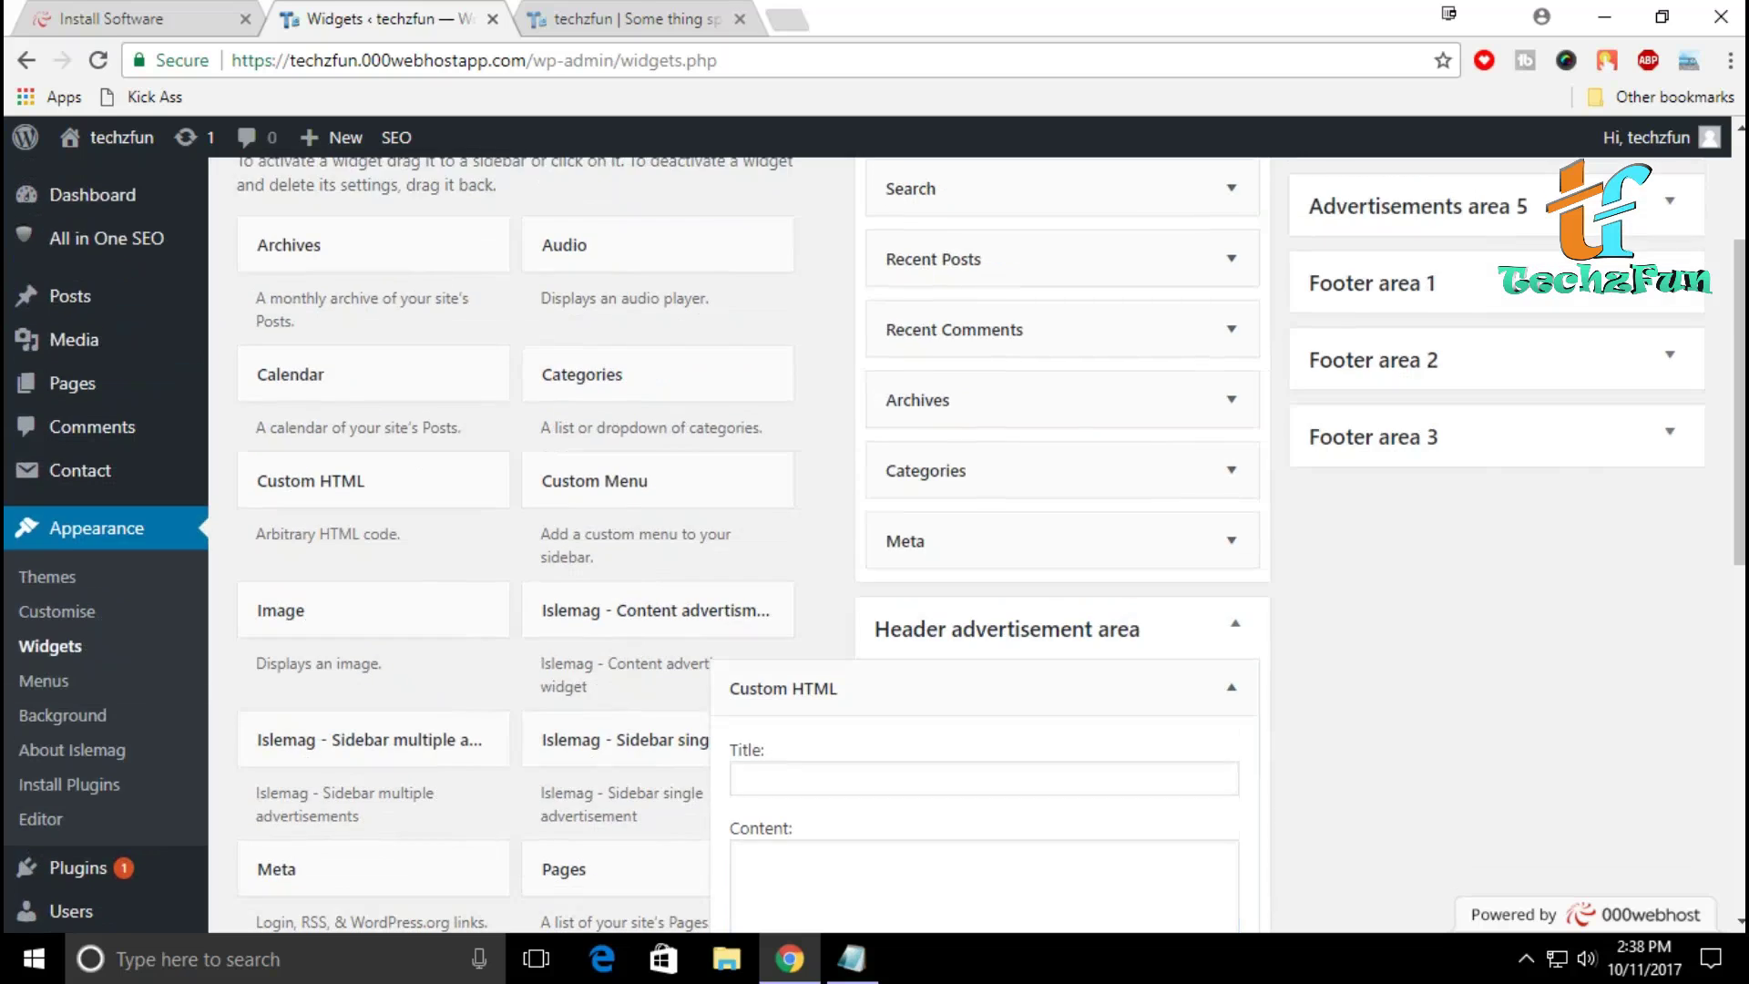
key(ctrl+t)
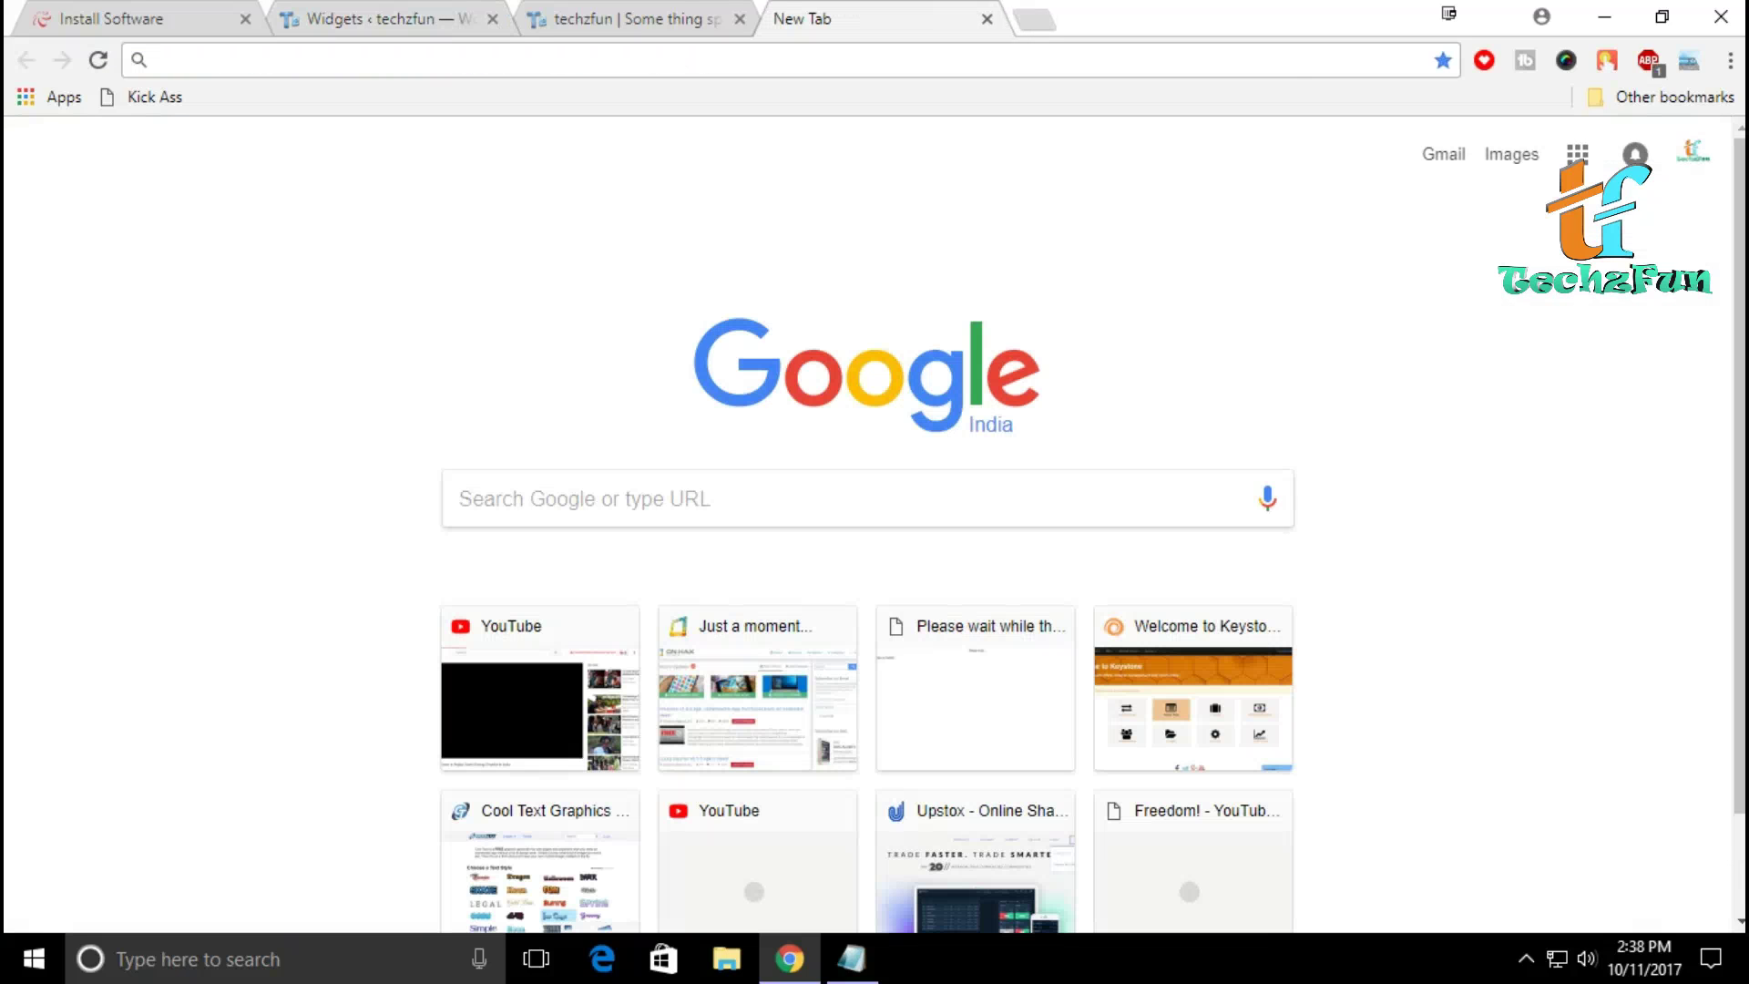
Step: Search Google for 'adsense' and open the Google AdSense home dashboard
text(g)
key(Delete)
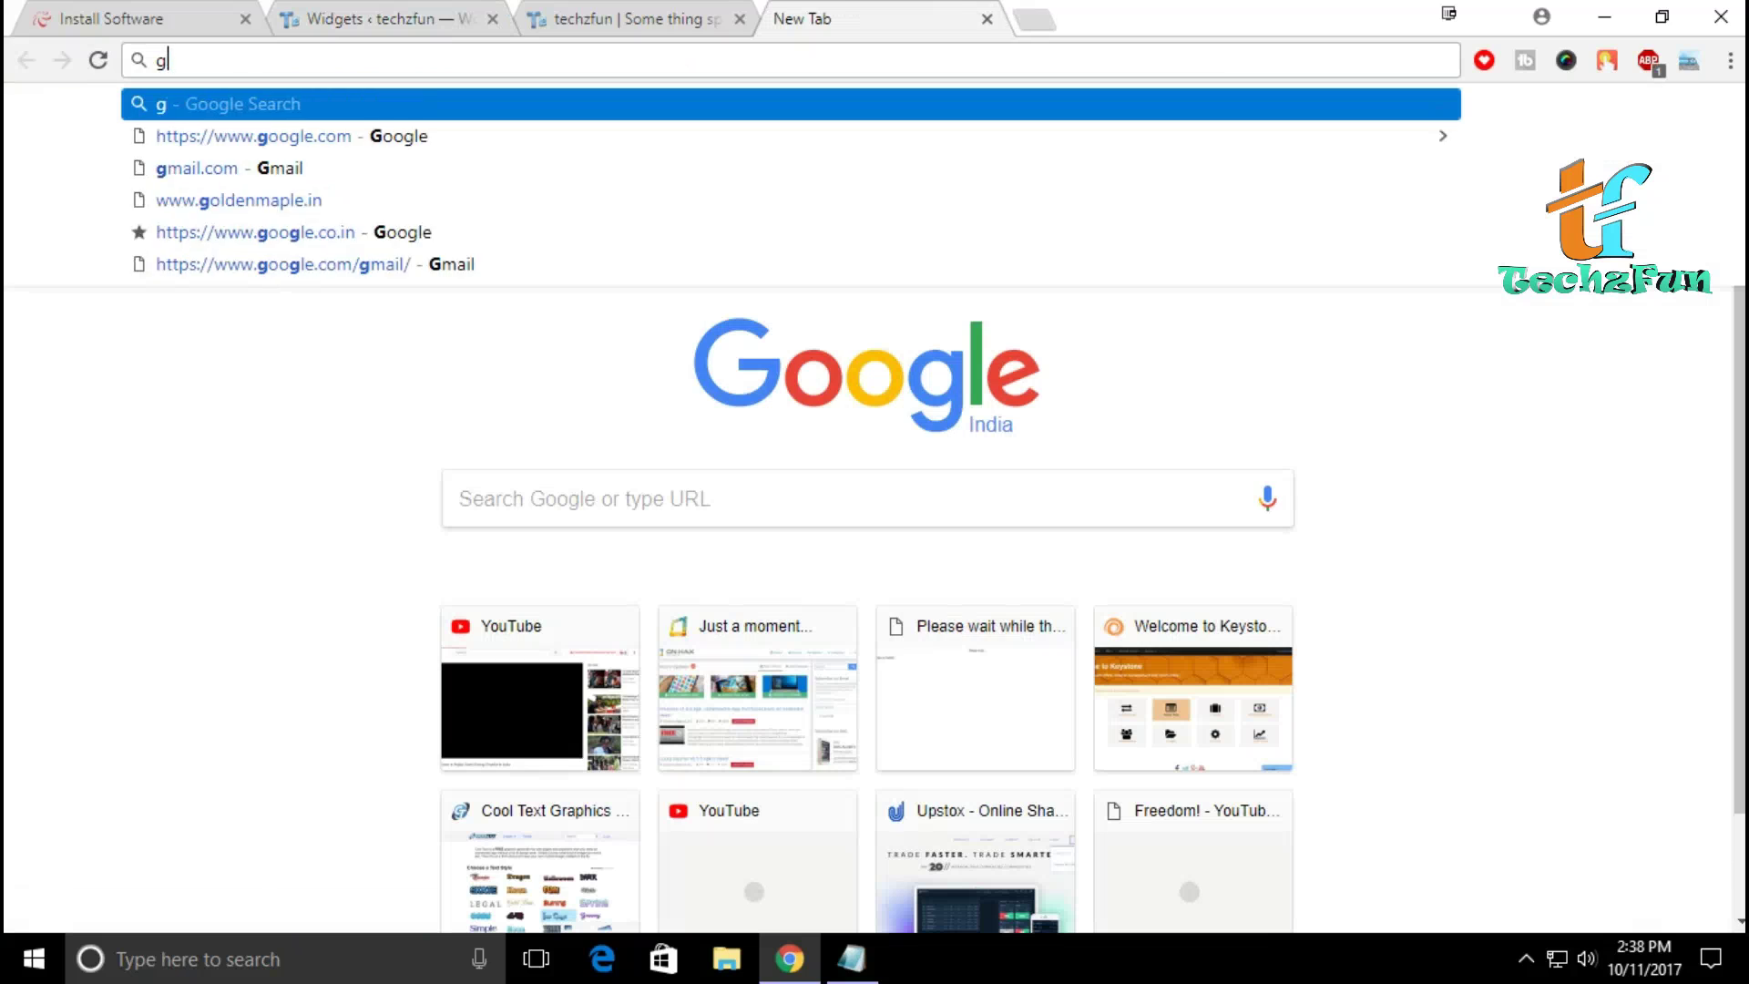
key(Return)
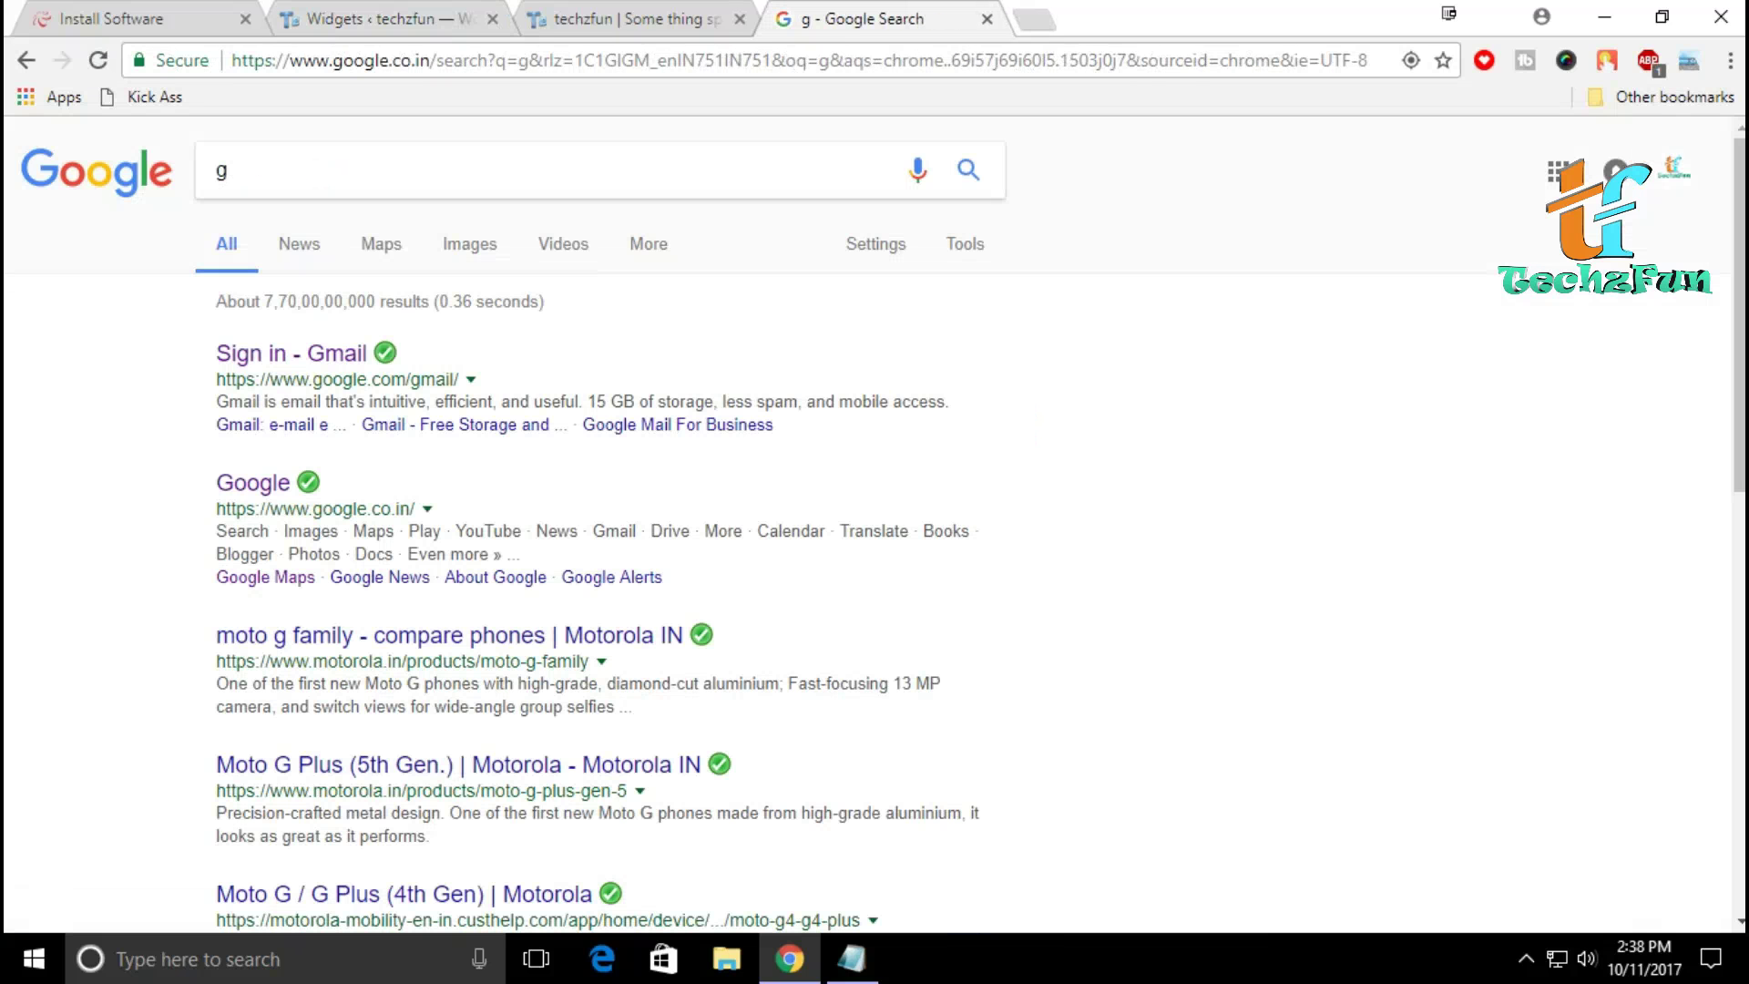
key(BackSpace)
text(adsense)
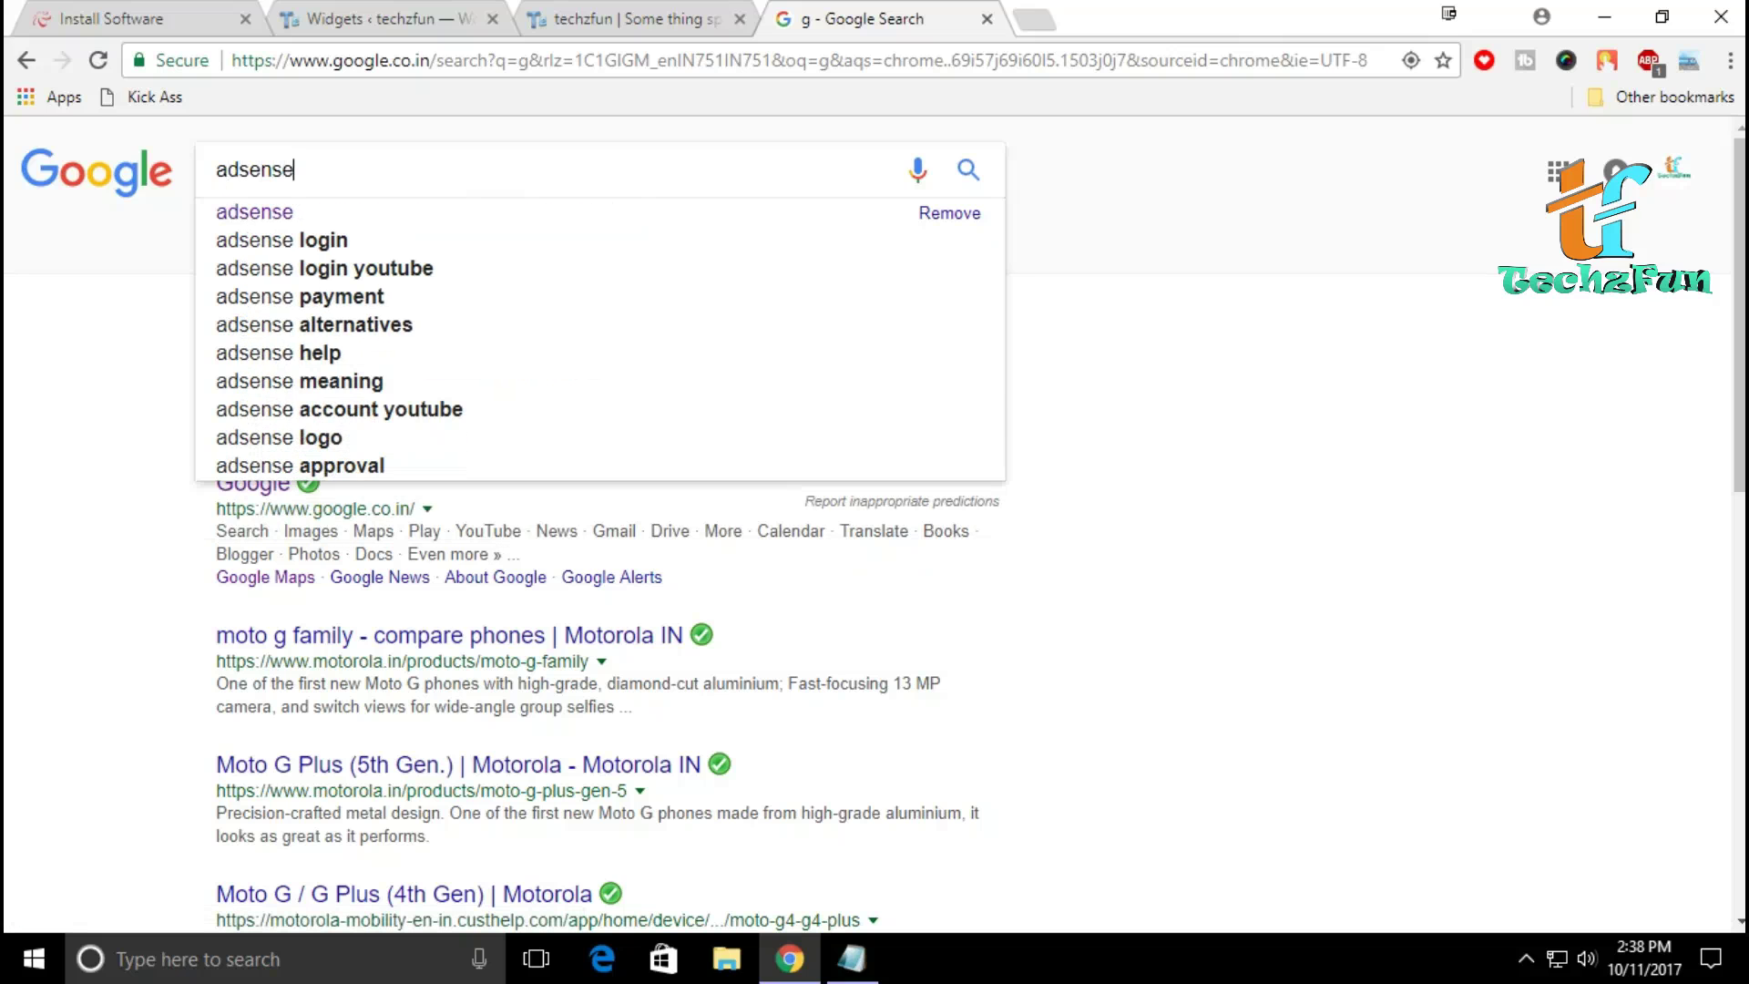
key(Return)
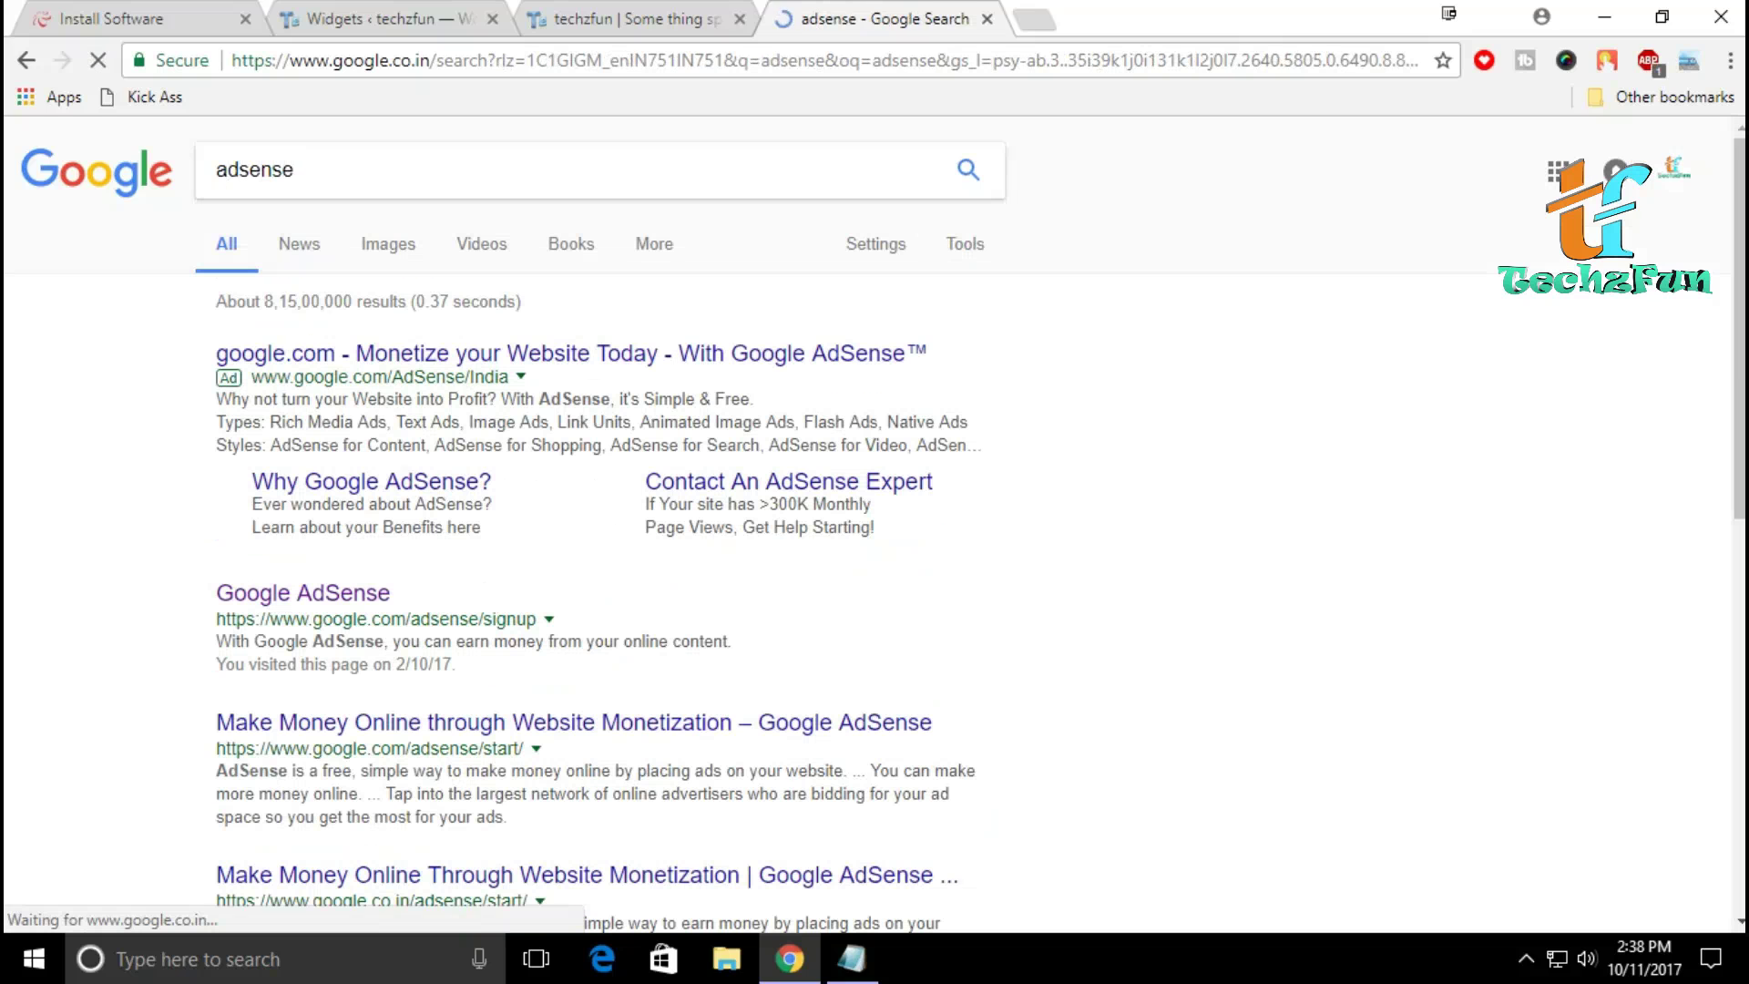
click(303, 594)
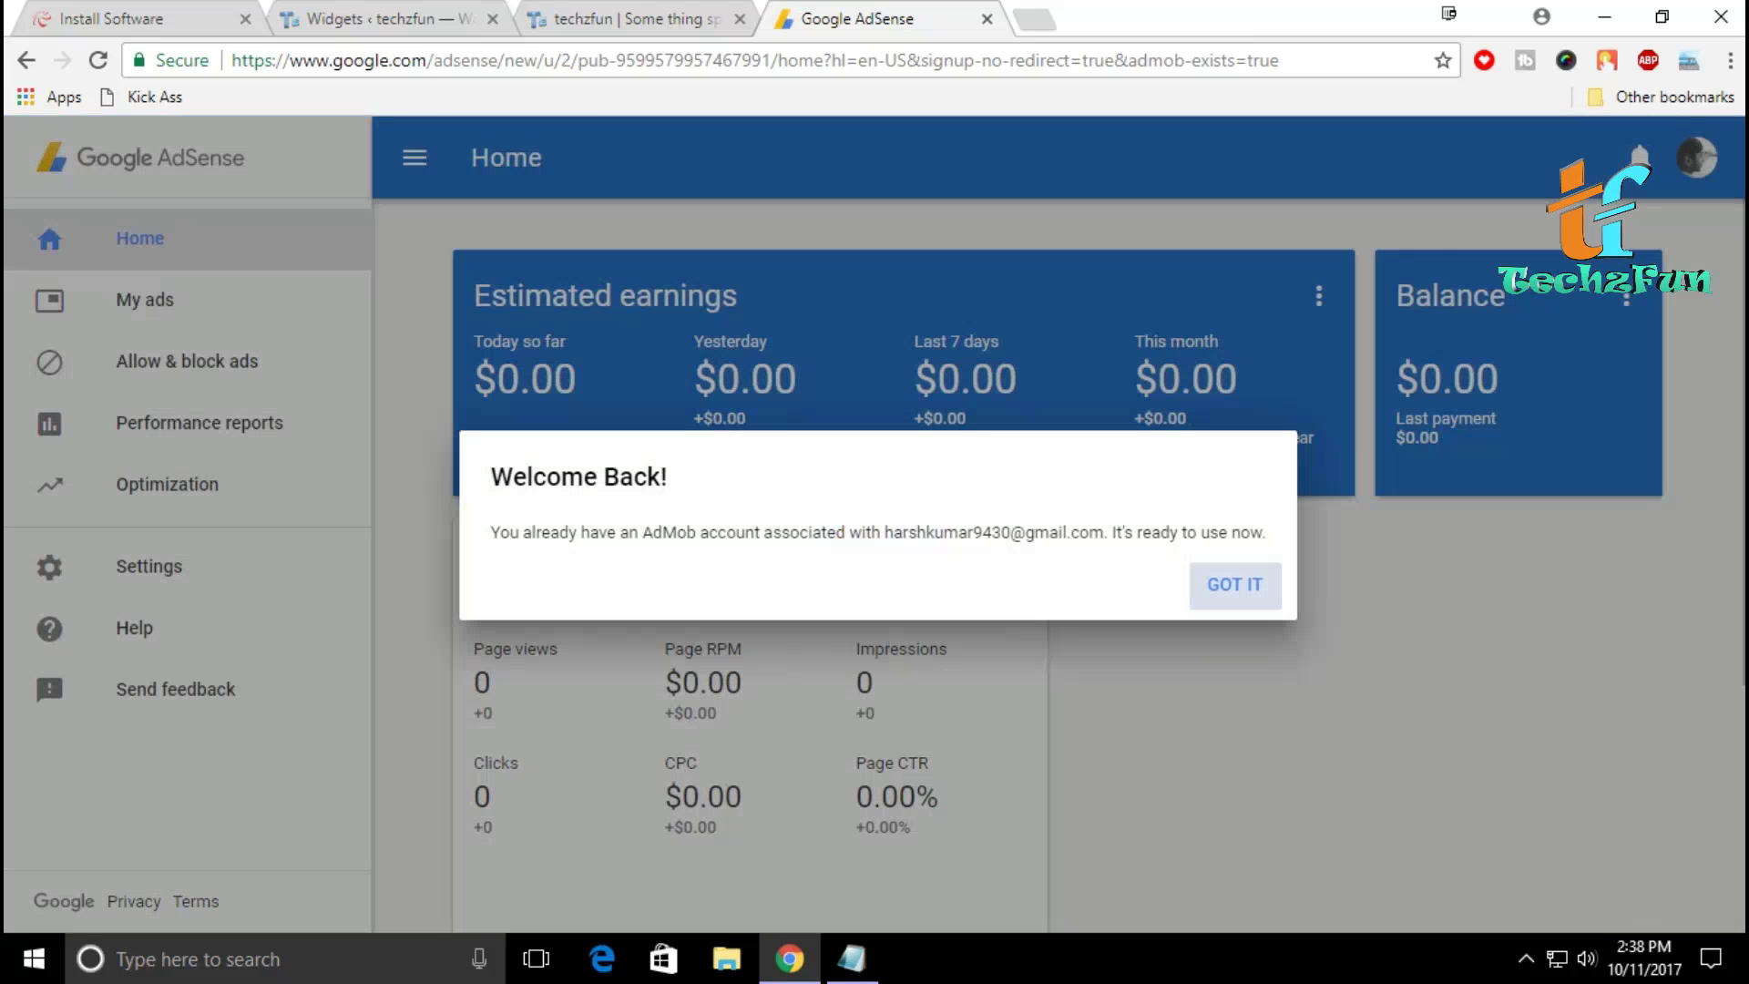
Step: Dismiss the Welcome Back notice and go to the AdSense ad units list to start a new unit
click(1235, 584)
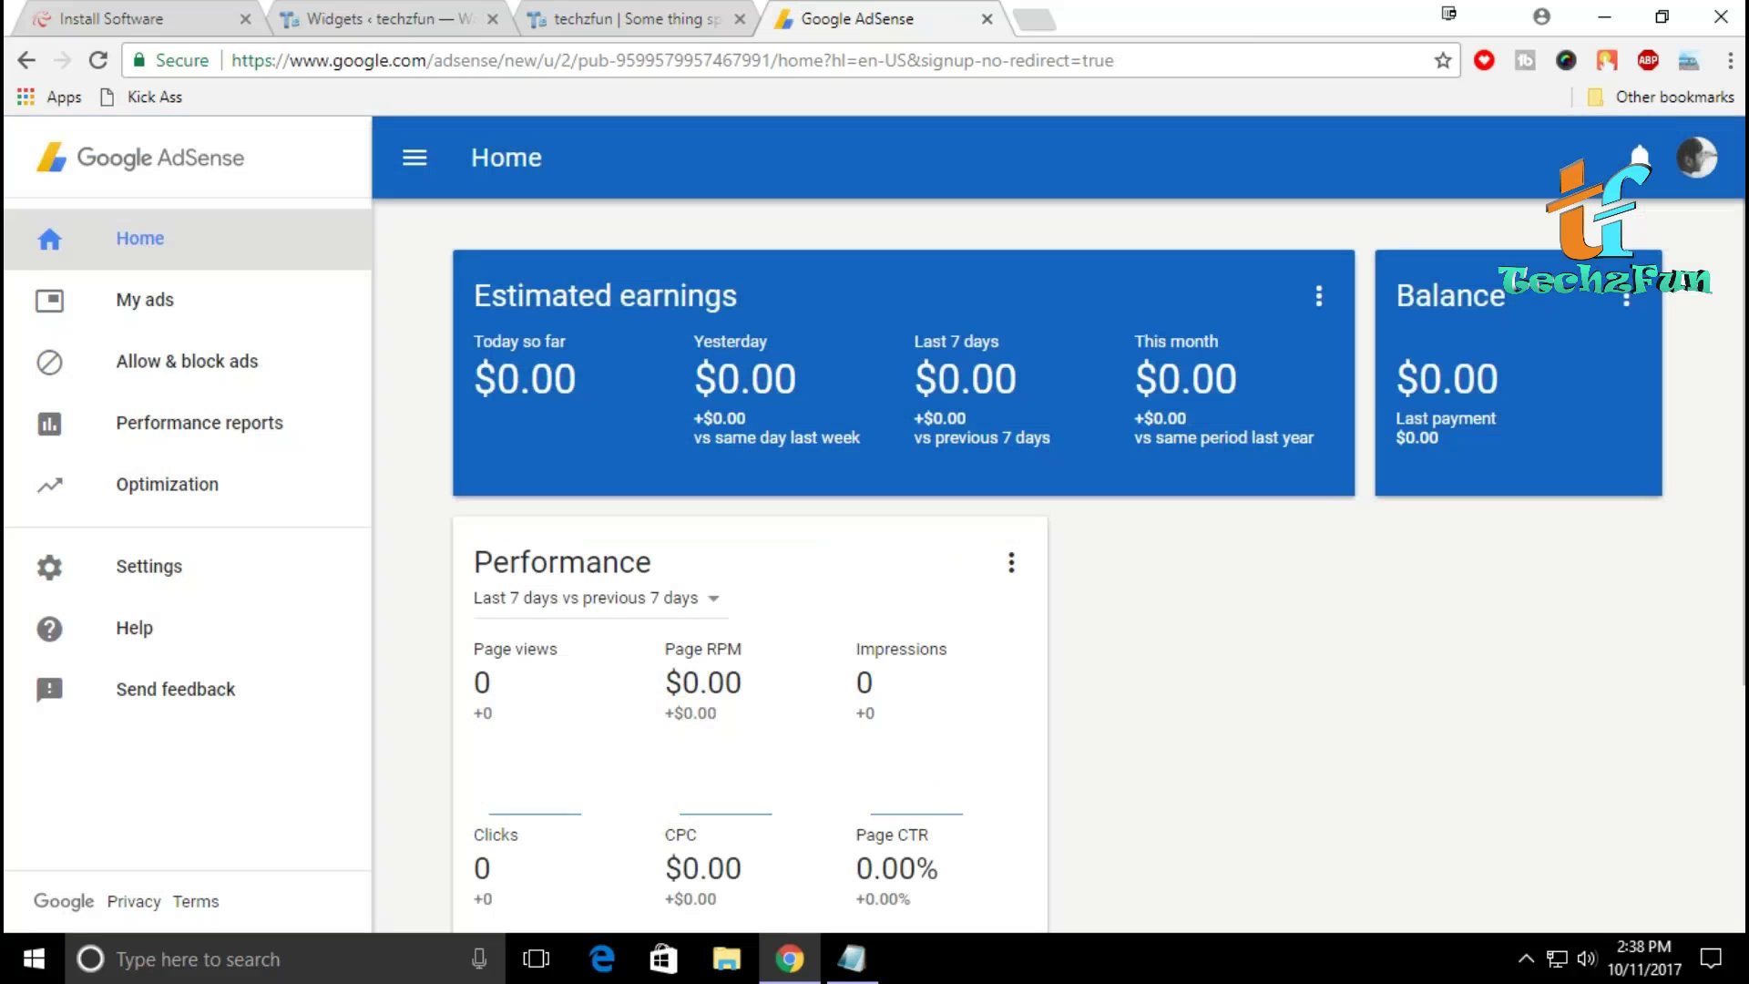
click(173, 305)
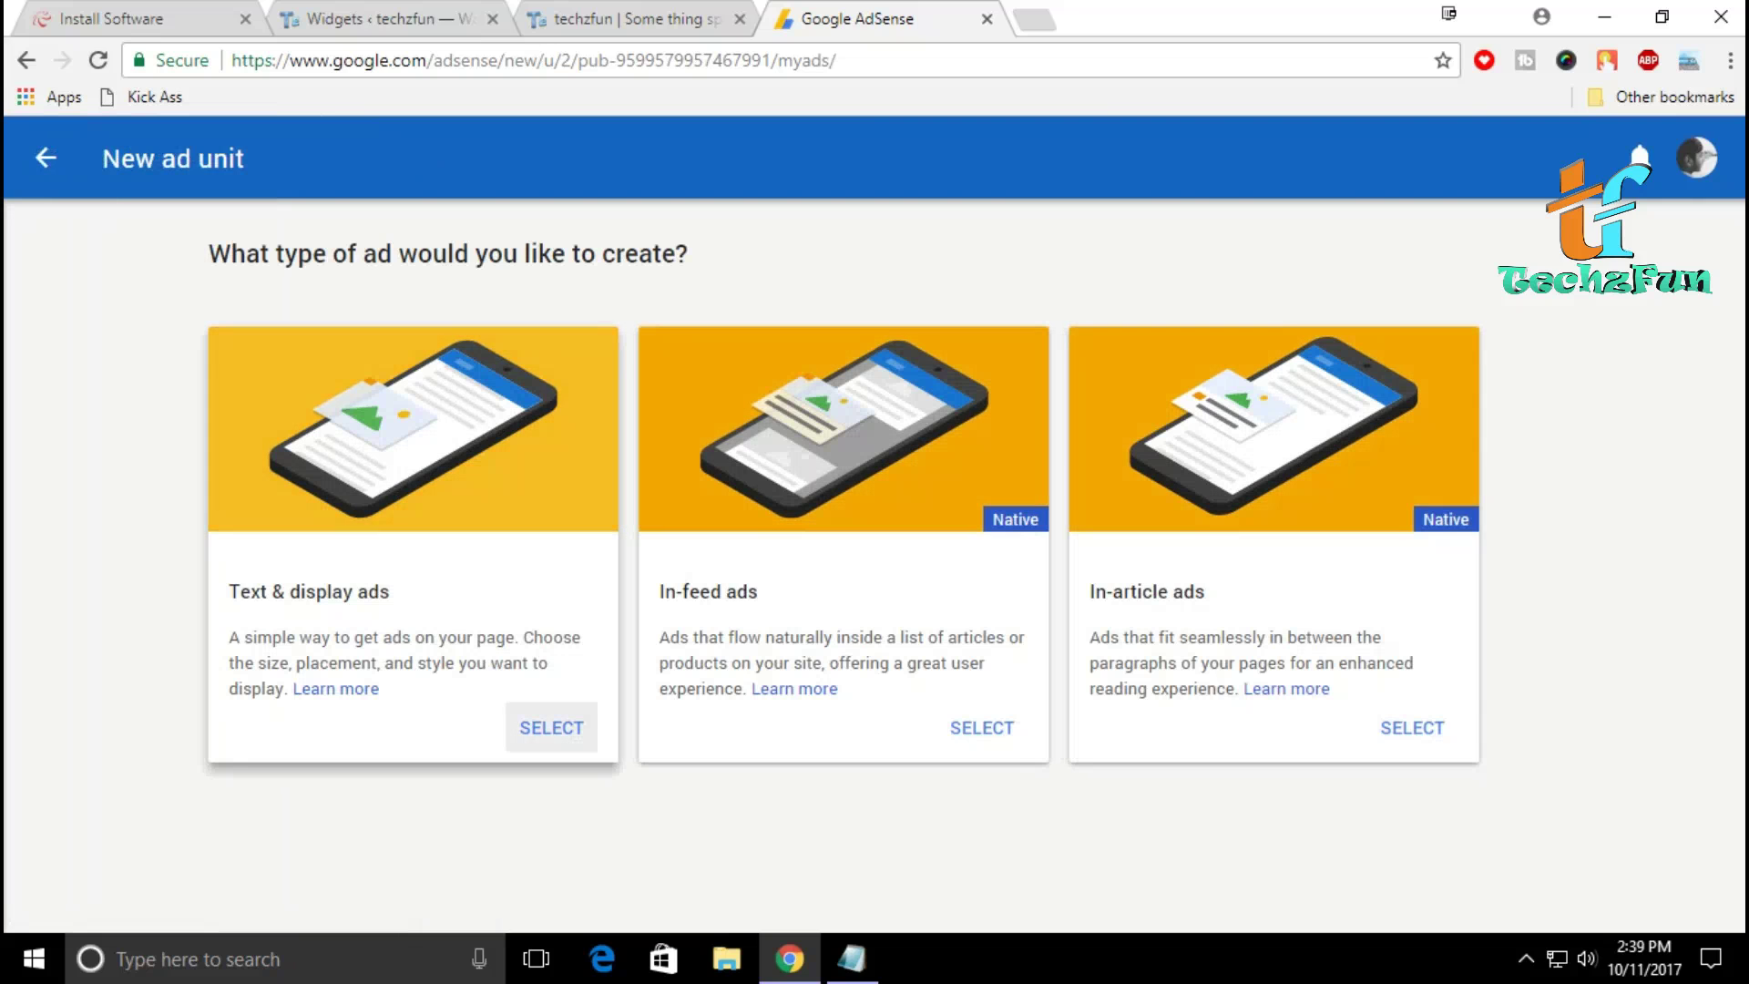
Step: Create a Text & display ad unit named 'ads 1' and generate its code
click(551, 727)
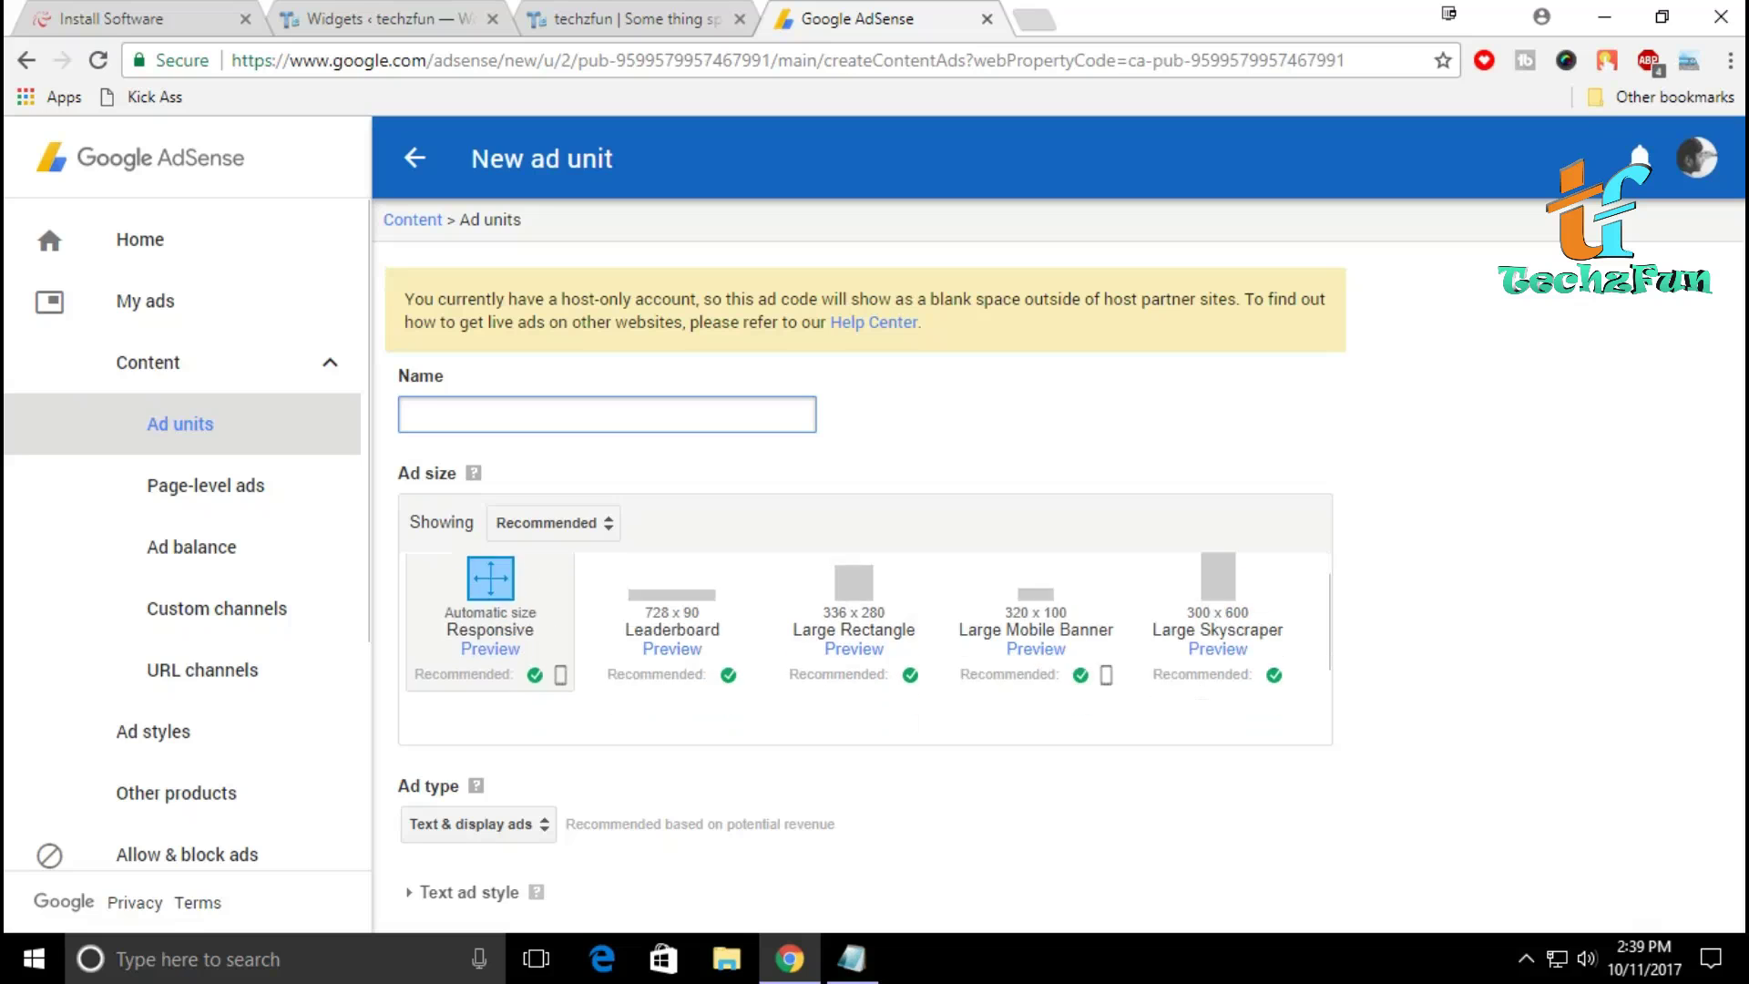
scroll(857, 547, down, 2)
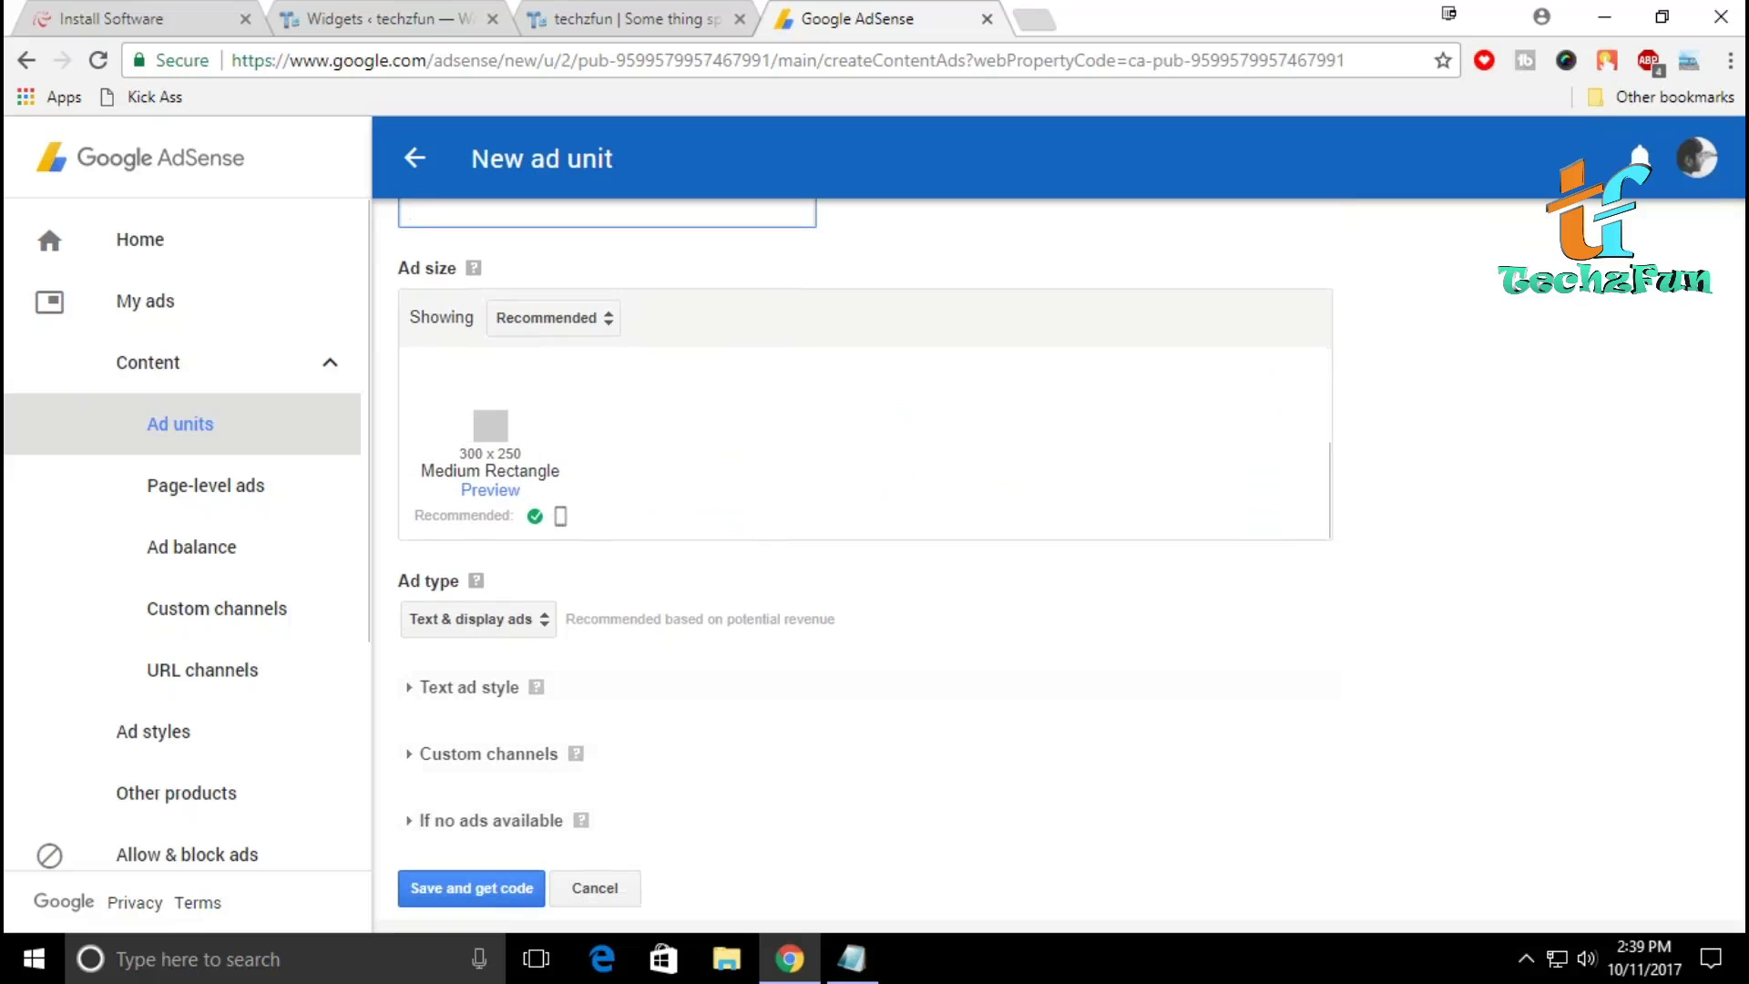
click(471, 888)
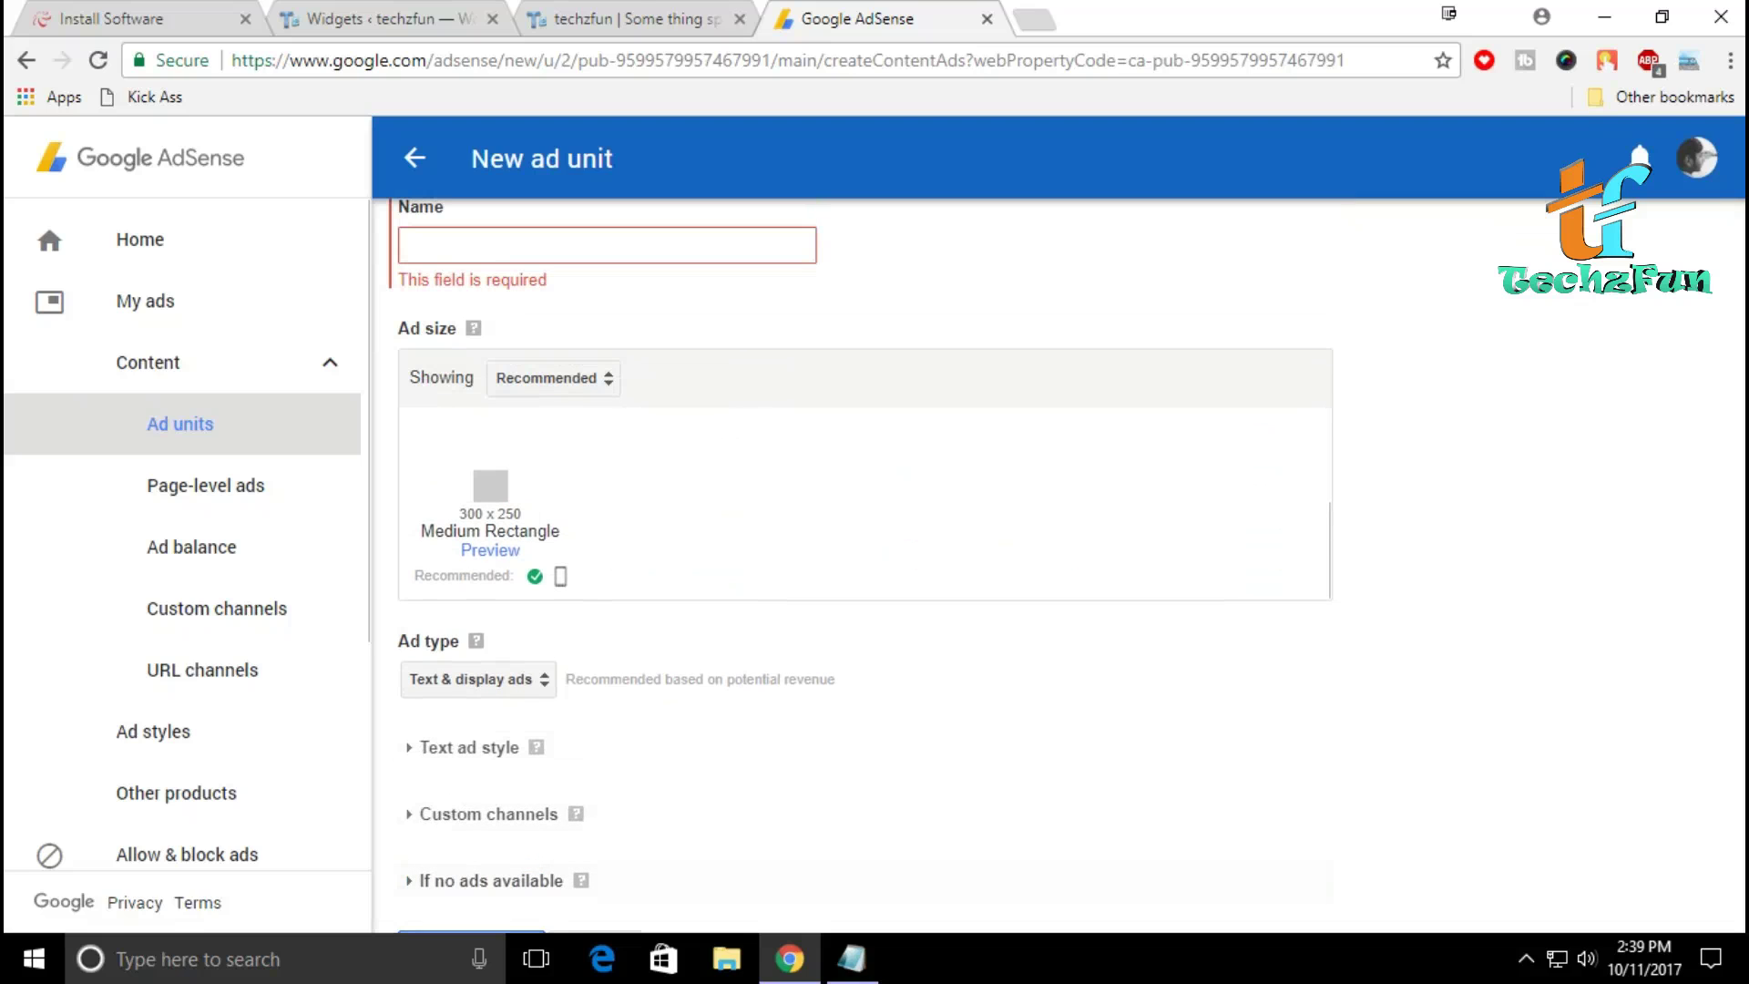
text(my)
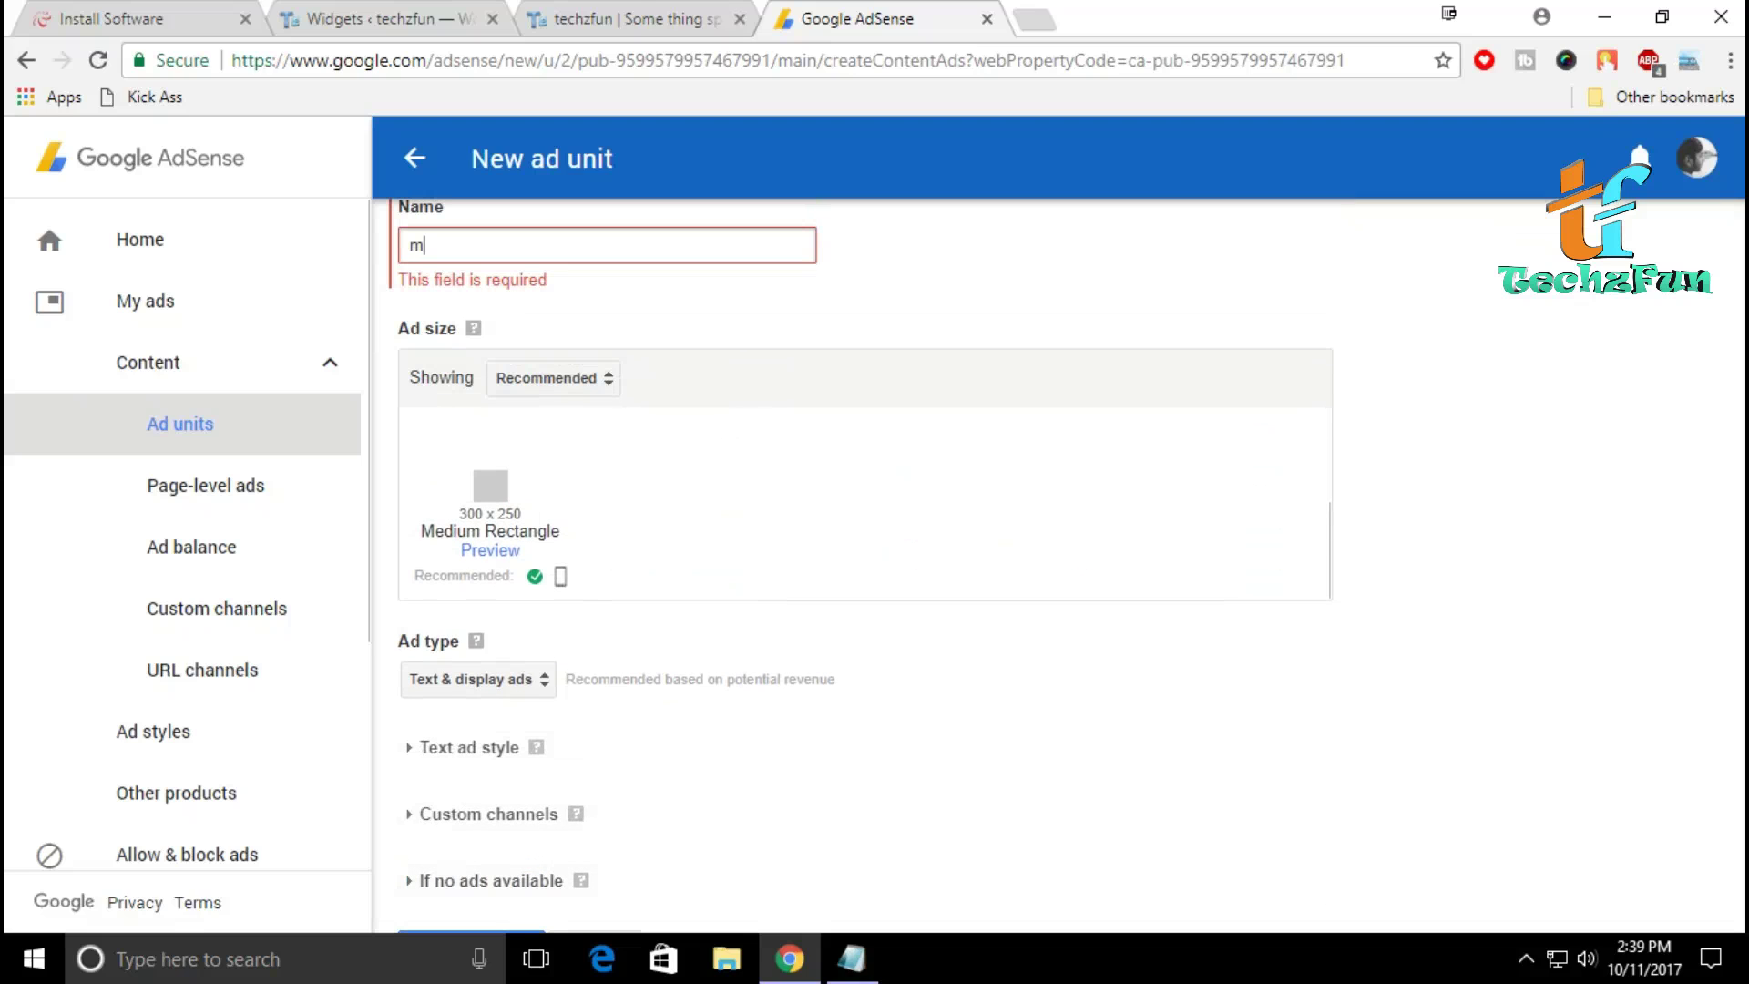
key(BackSpace)
key(BackSpace)
text(ads 1)
scroll(861, 566, down, 1)
click(476, 886)
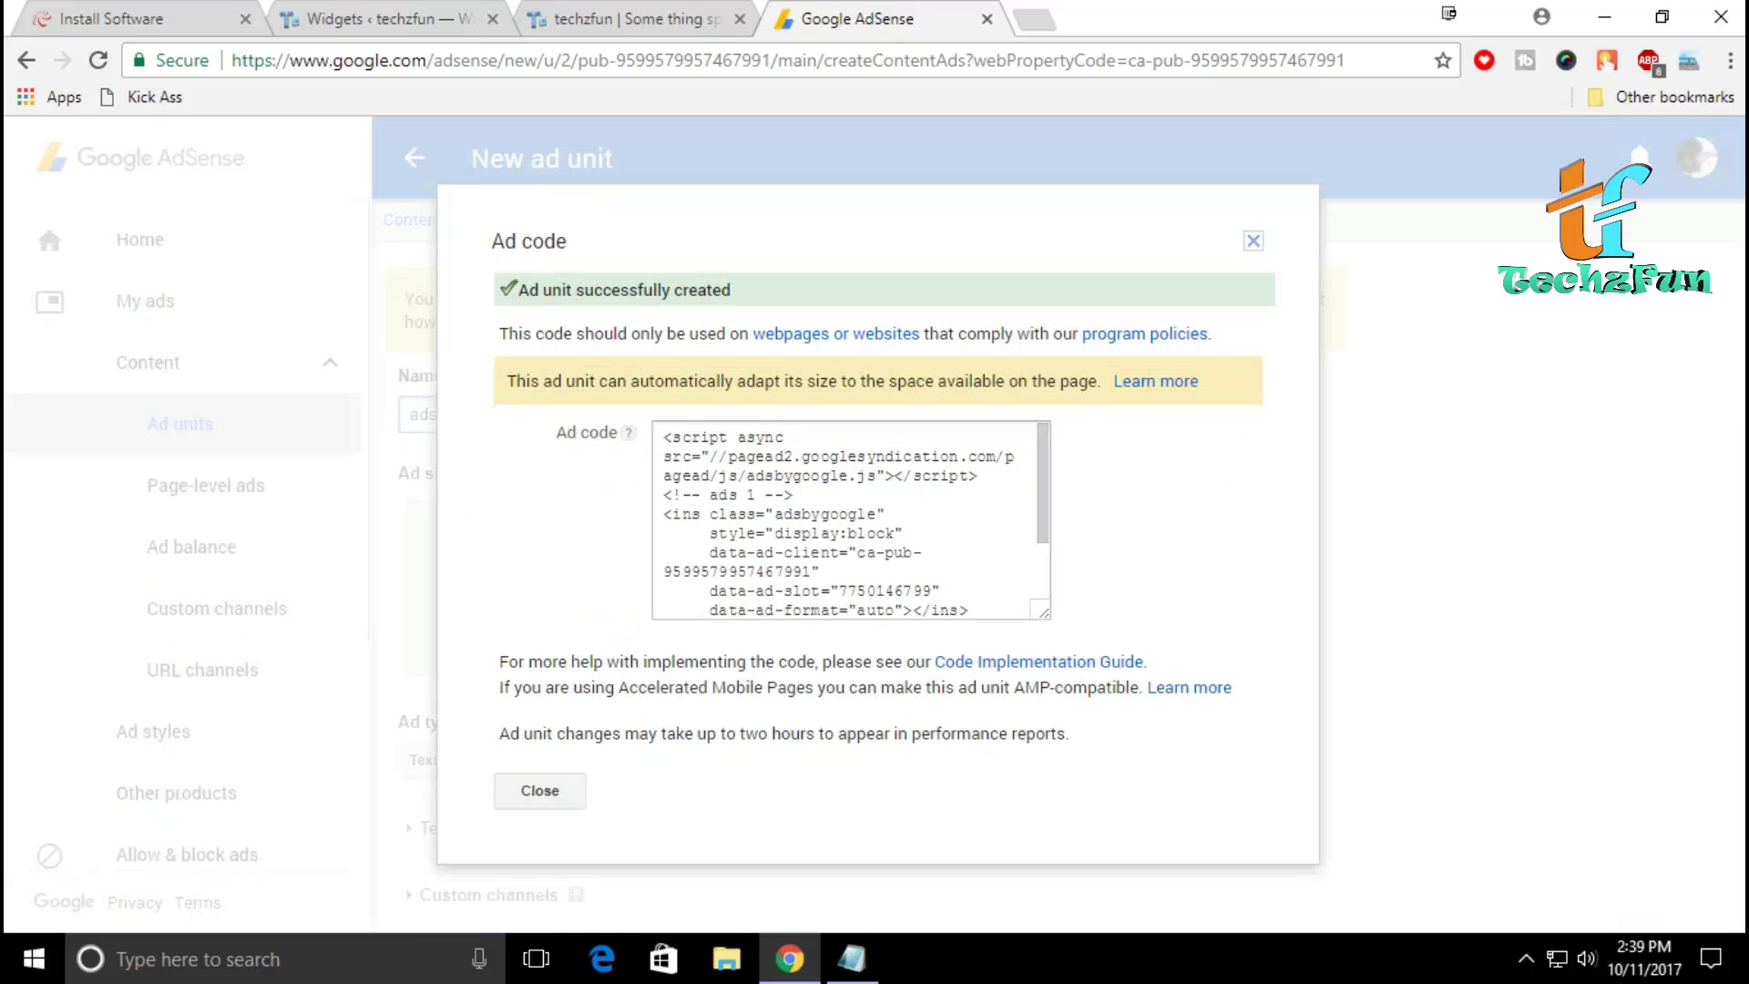
Step: Copy the 'ads 1' ad code into the header Custom HTML widget and save it
click(847, 519)
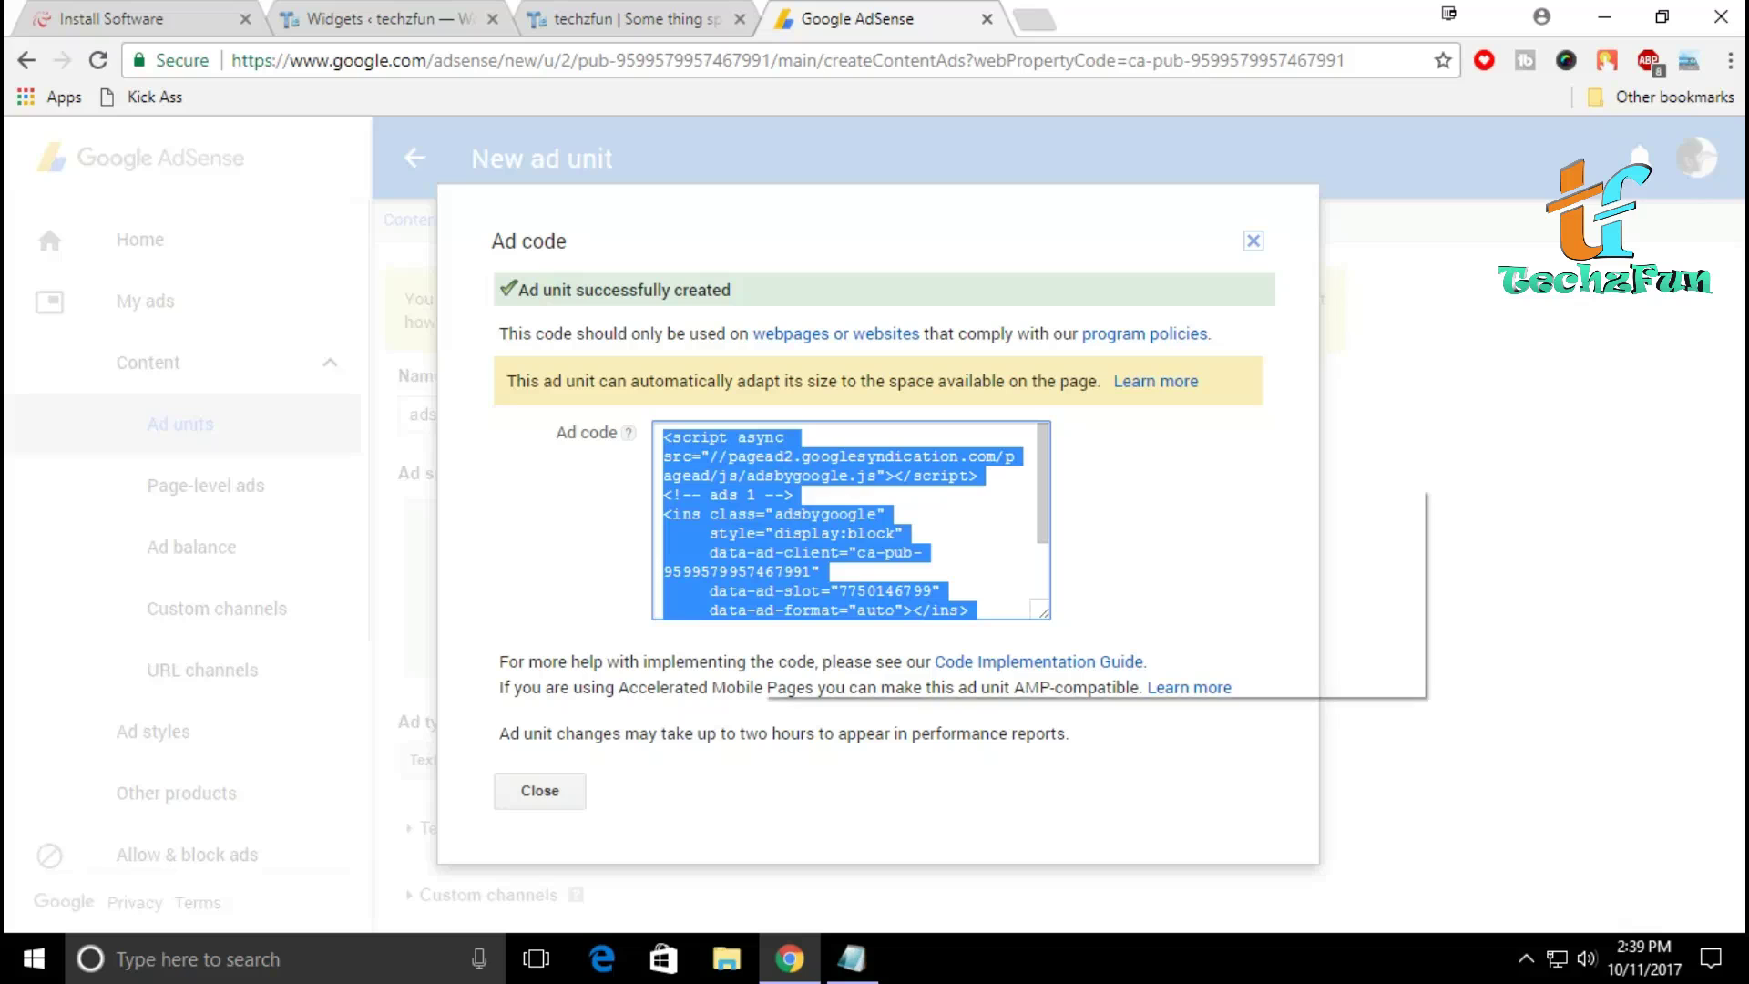
right_click(761, 487)
click(824, 503)
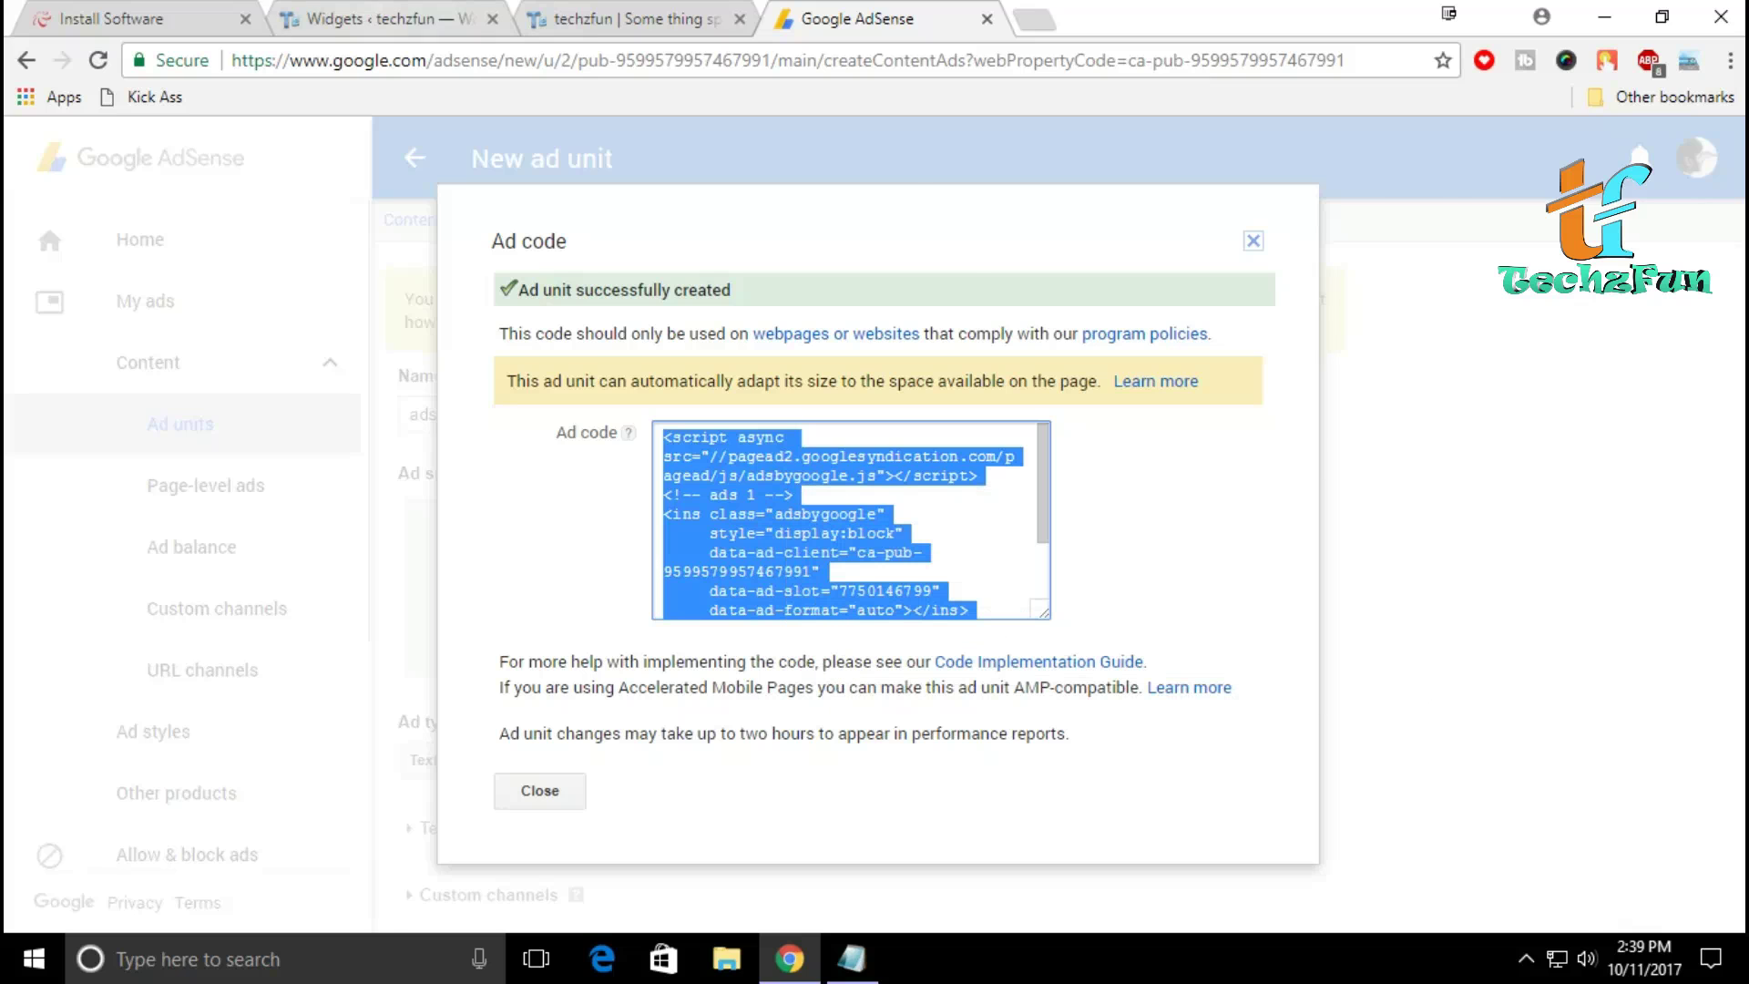
click(365, 18)
scroll(874, 546, down, 3)
click(740, 602)
right_click(839, 615)
click(866, 402)
scroll(984, 546, down, 5)
click(1208, 509)
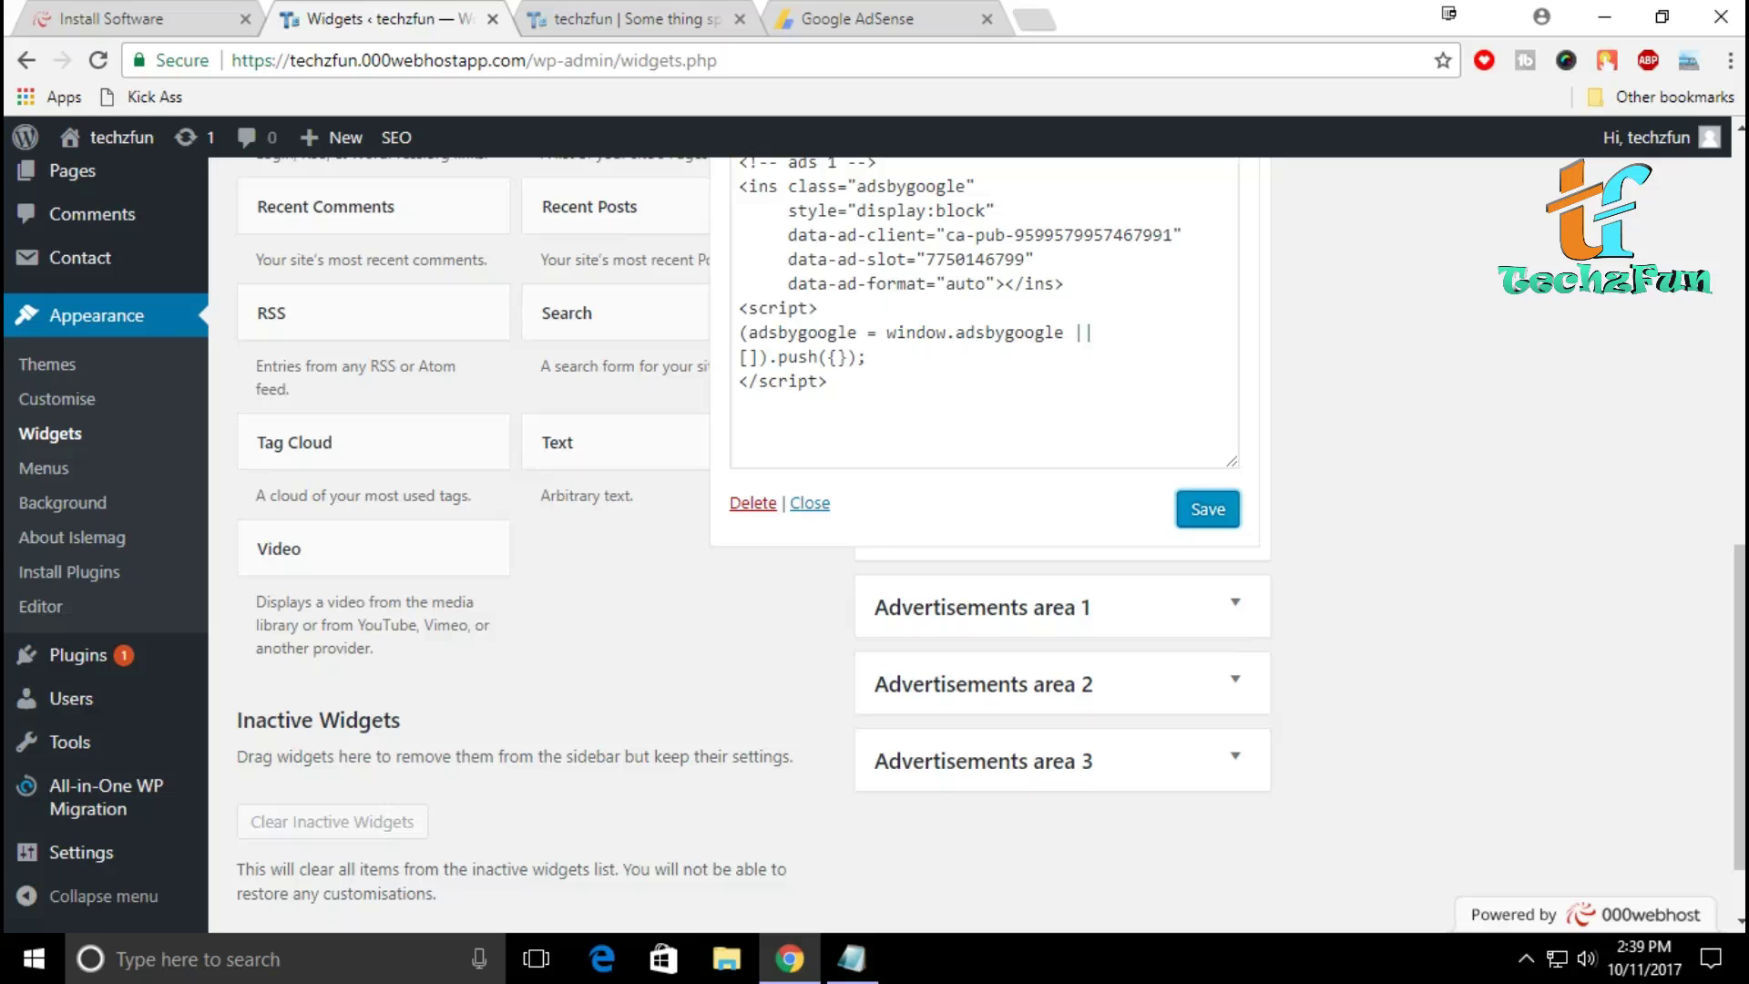
Step: Review the AdSense code in the Header advertisement Custom HTML widget, save it, and collapse the widget
scroll(984, 547, up, 4)
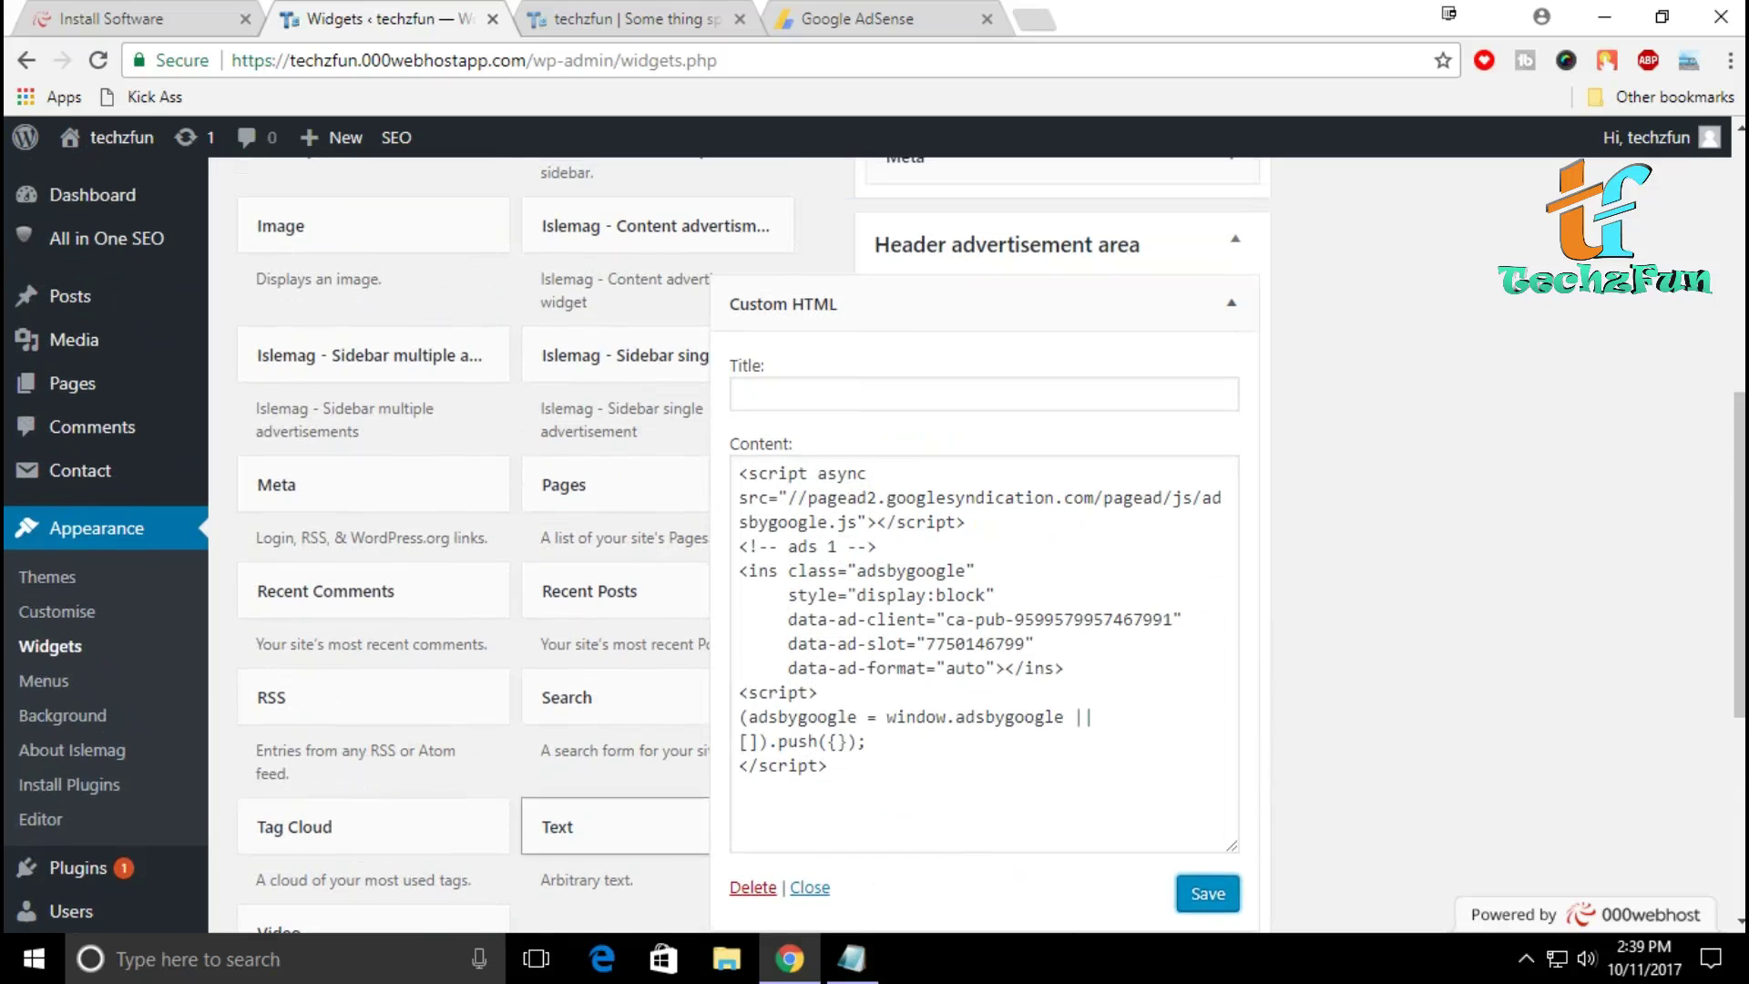
scroll(984, 546, up, 3)
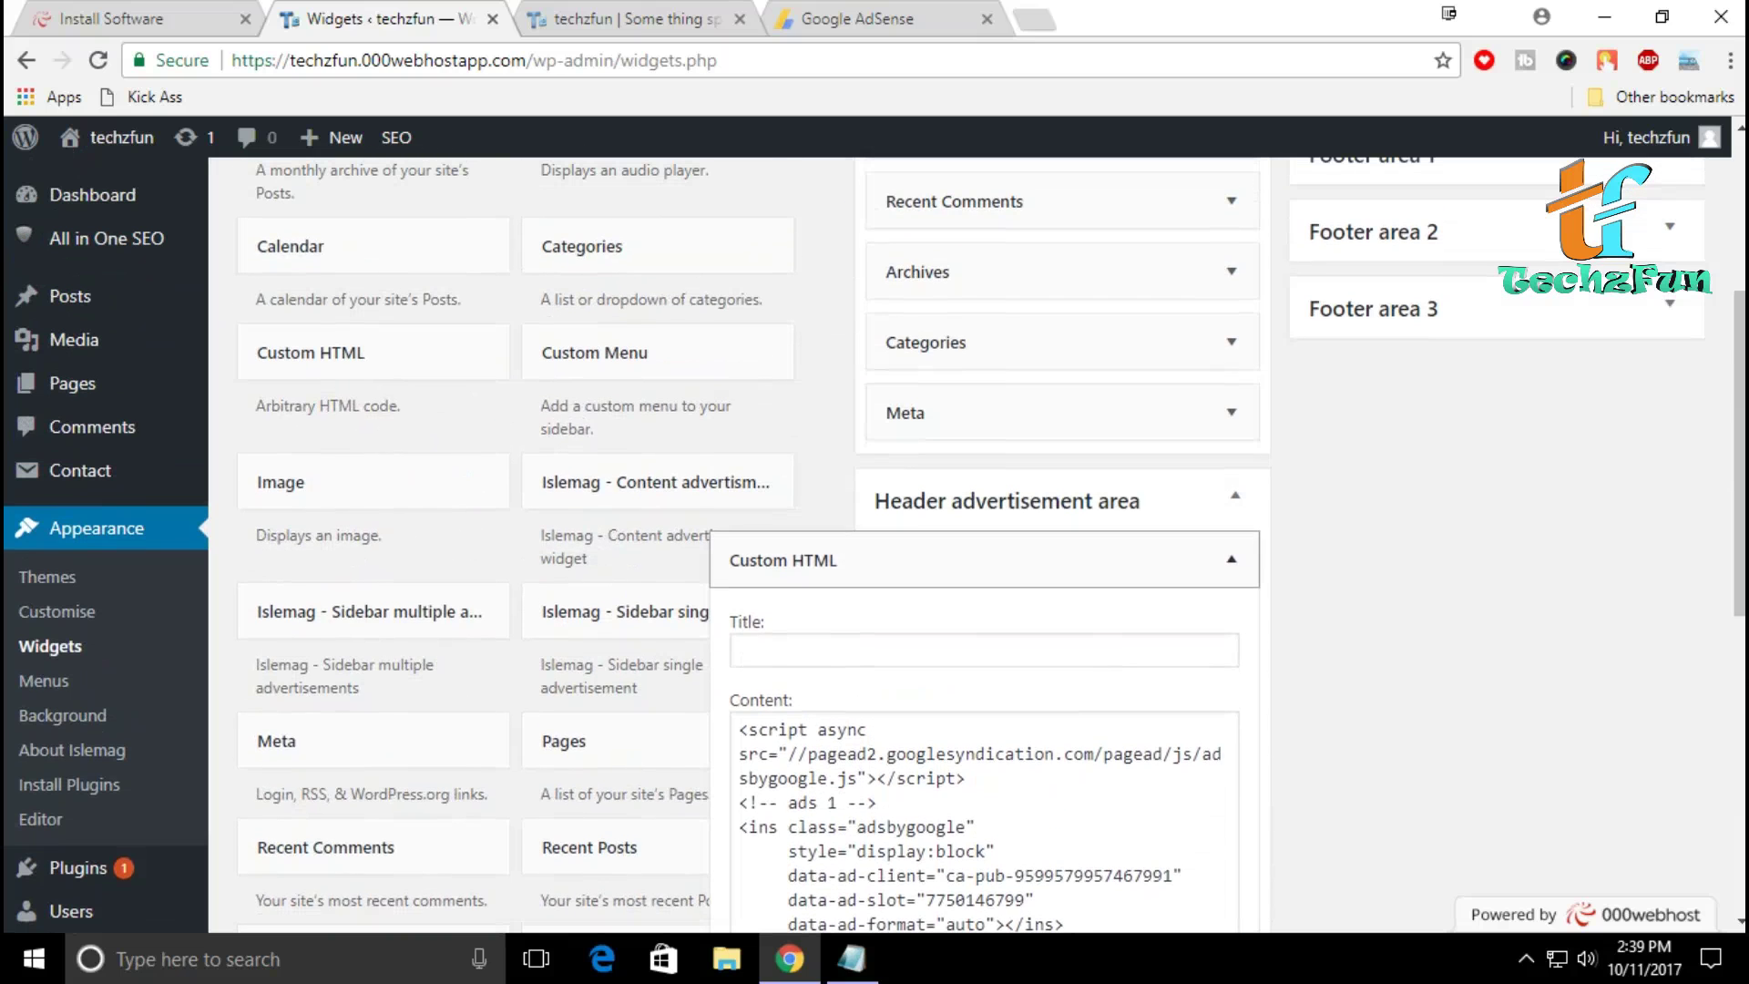
scroll(984, 547, down, 4)
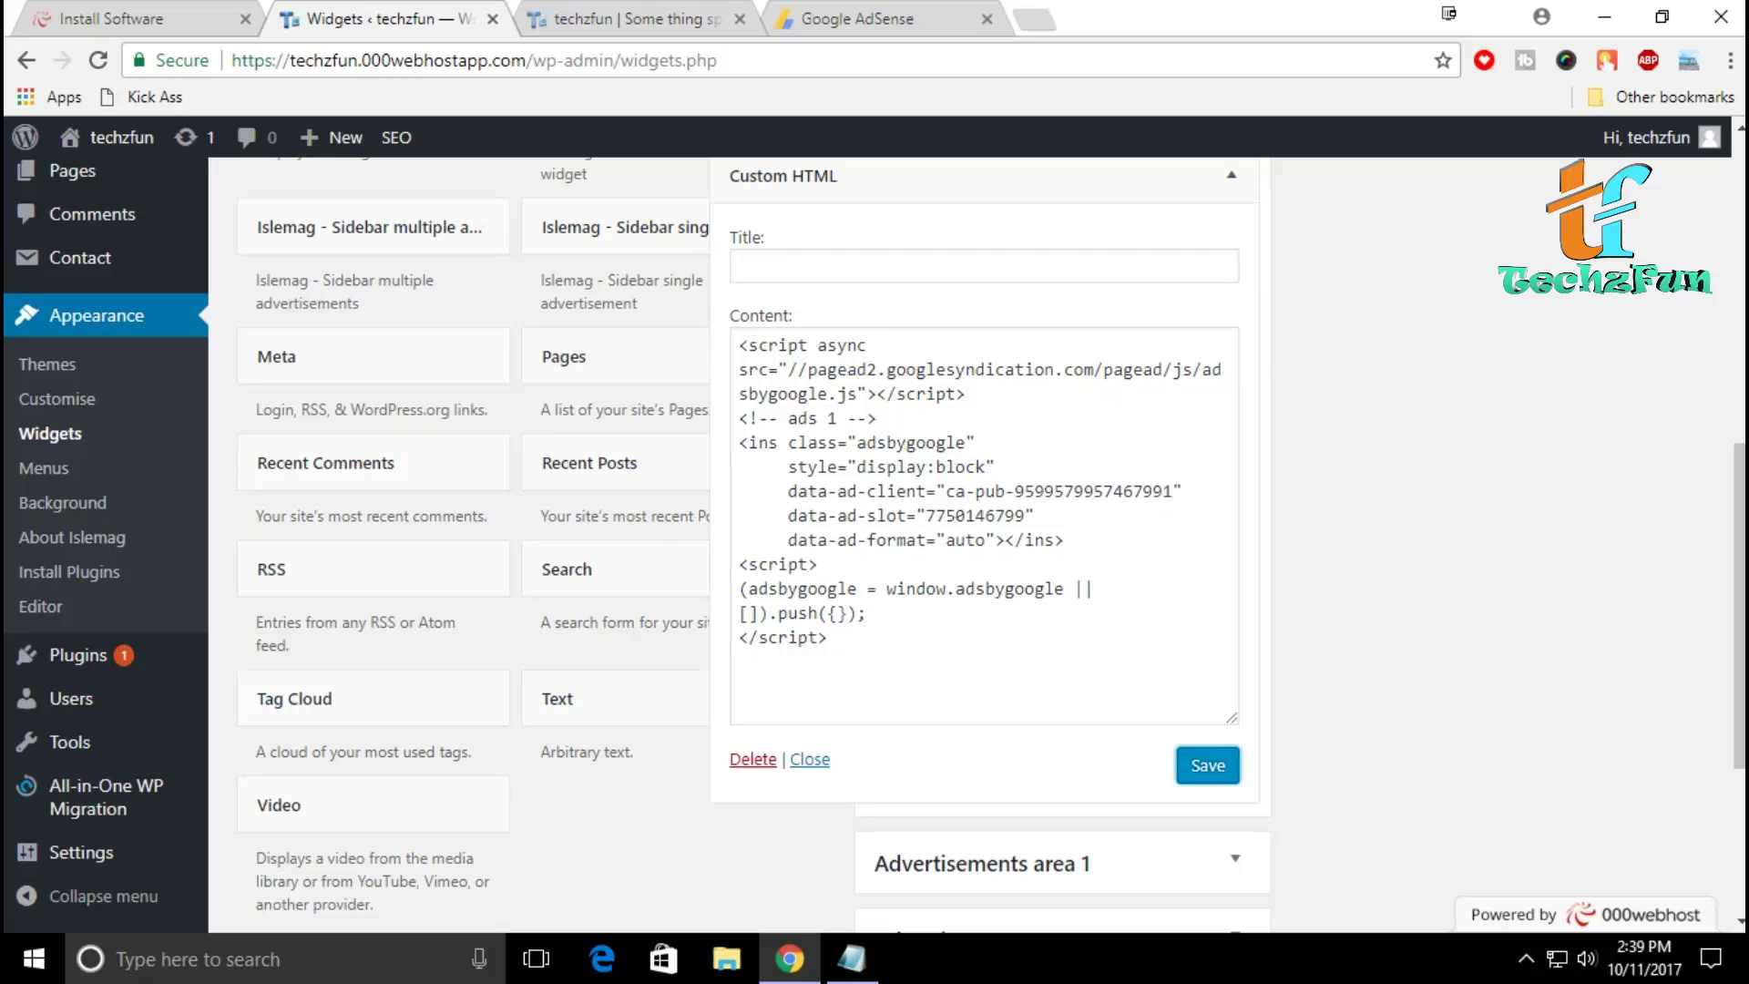
scroll(984, 547, up, 3)
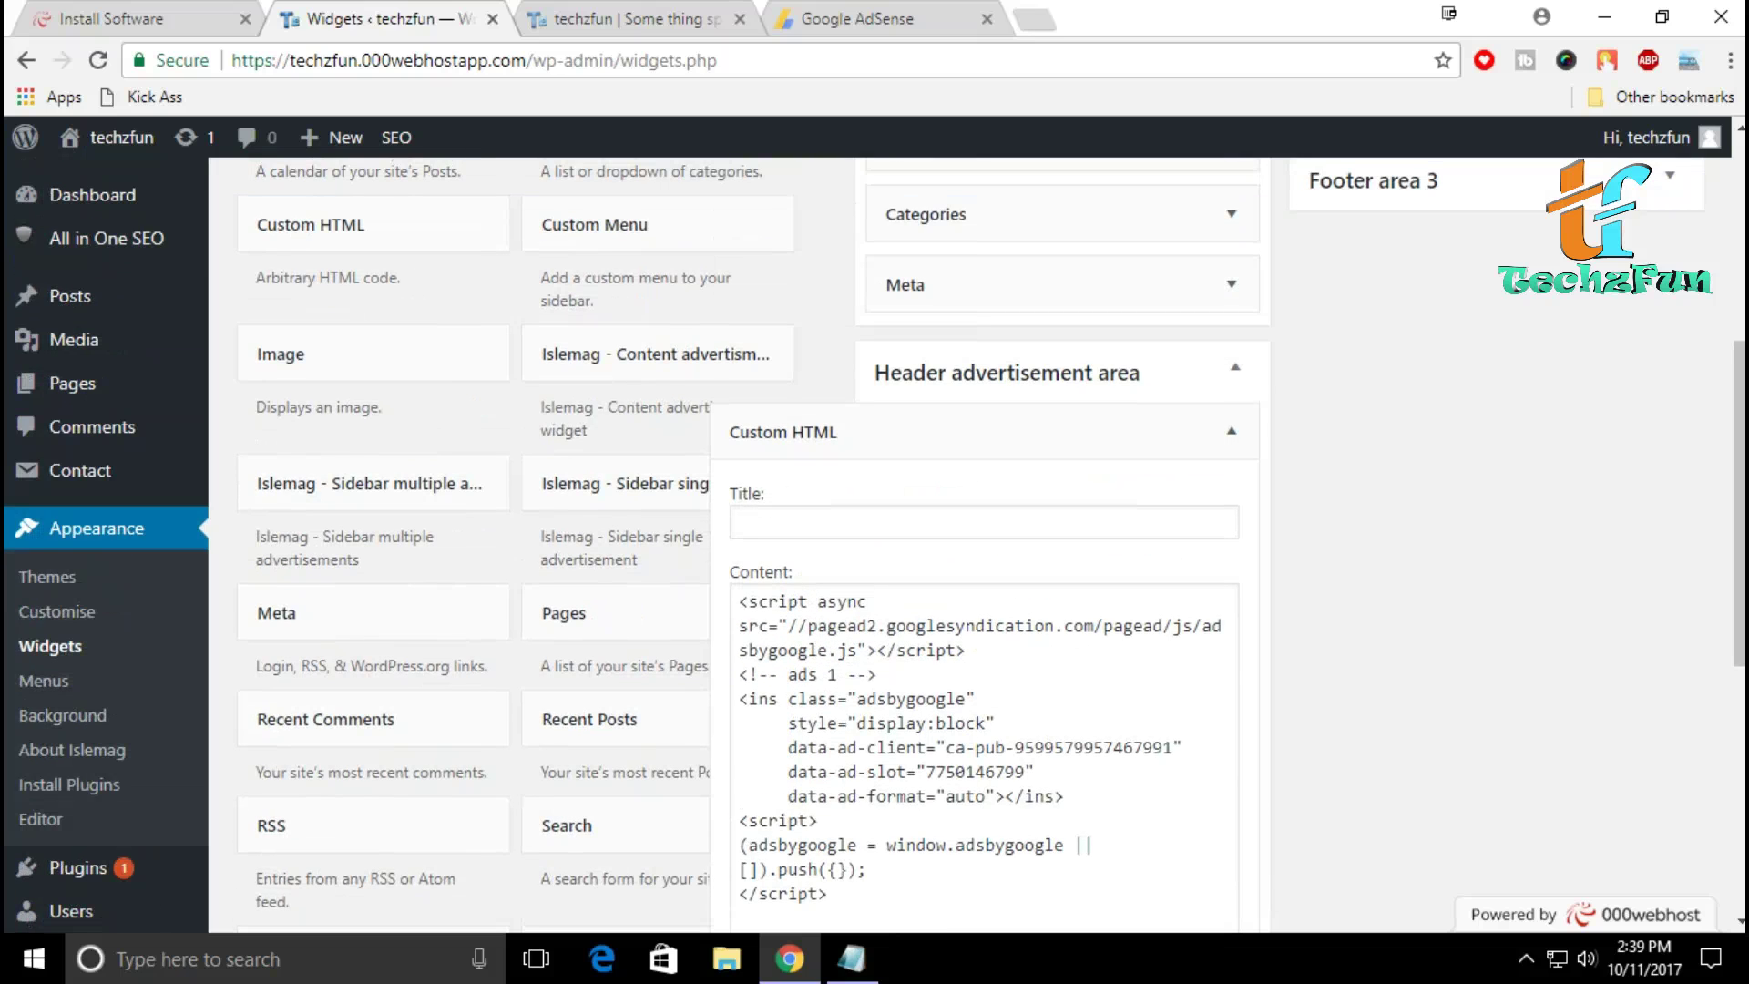
scroll(984, 547, up, 5)
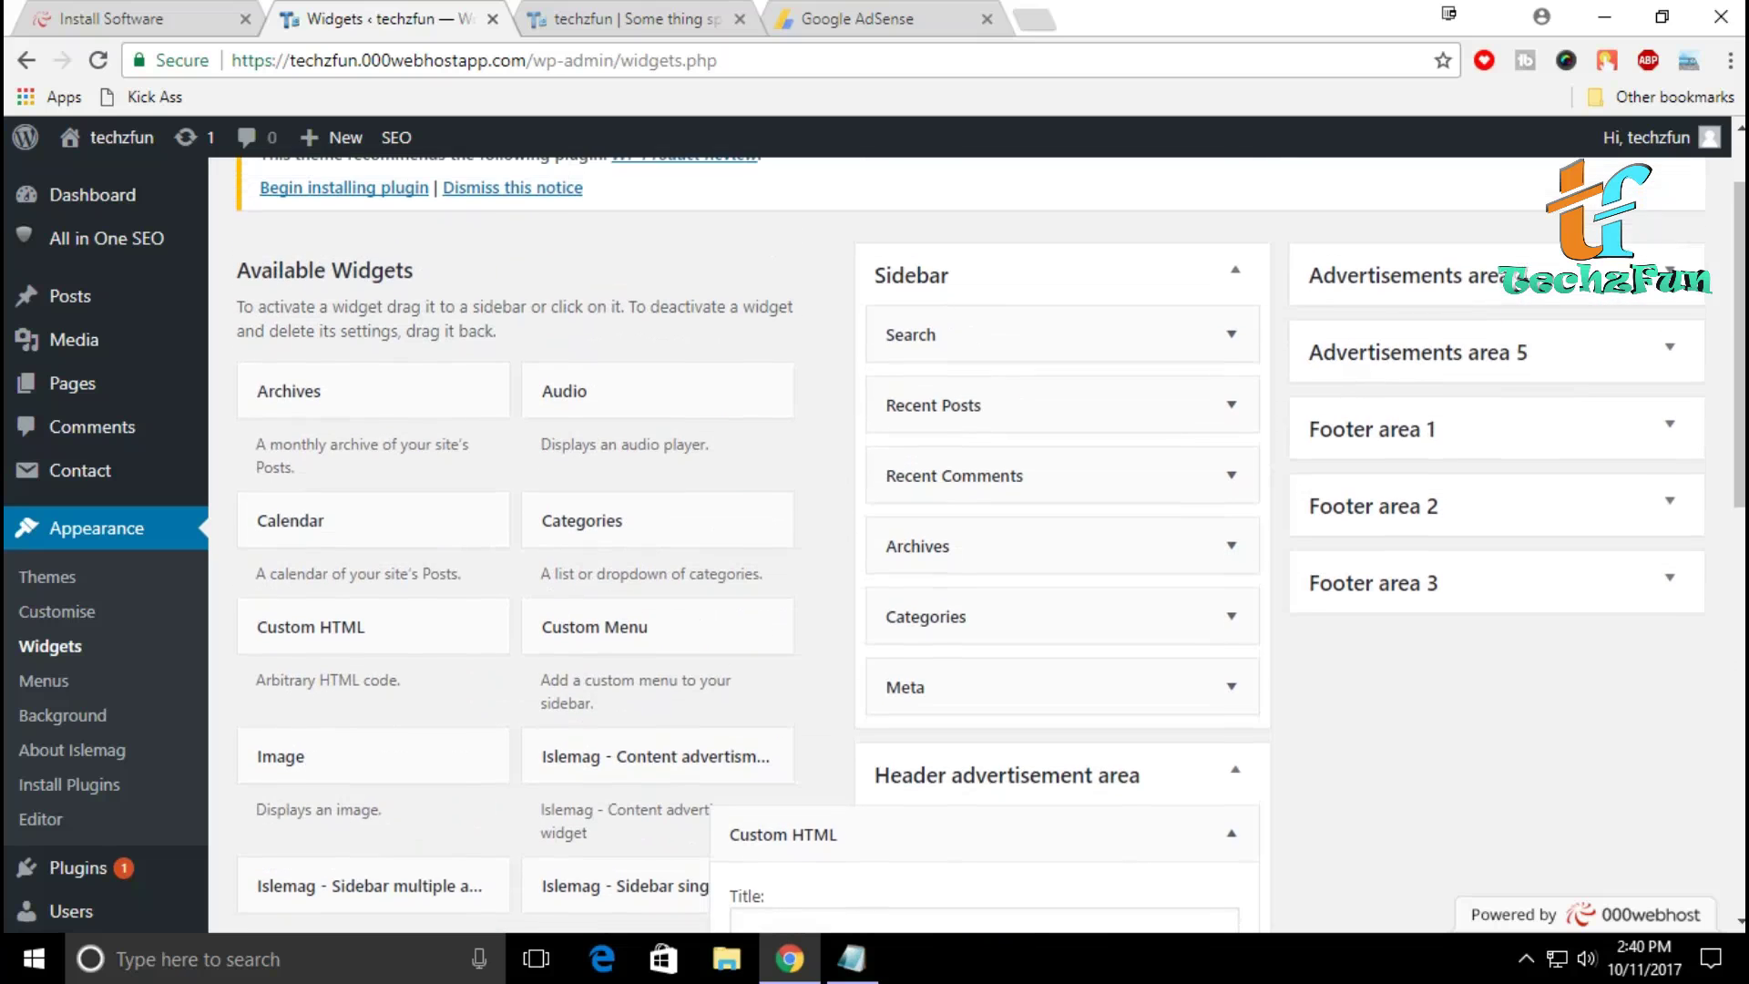
scroll(984, 546, up, 2)
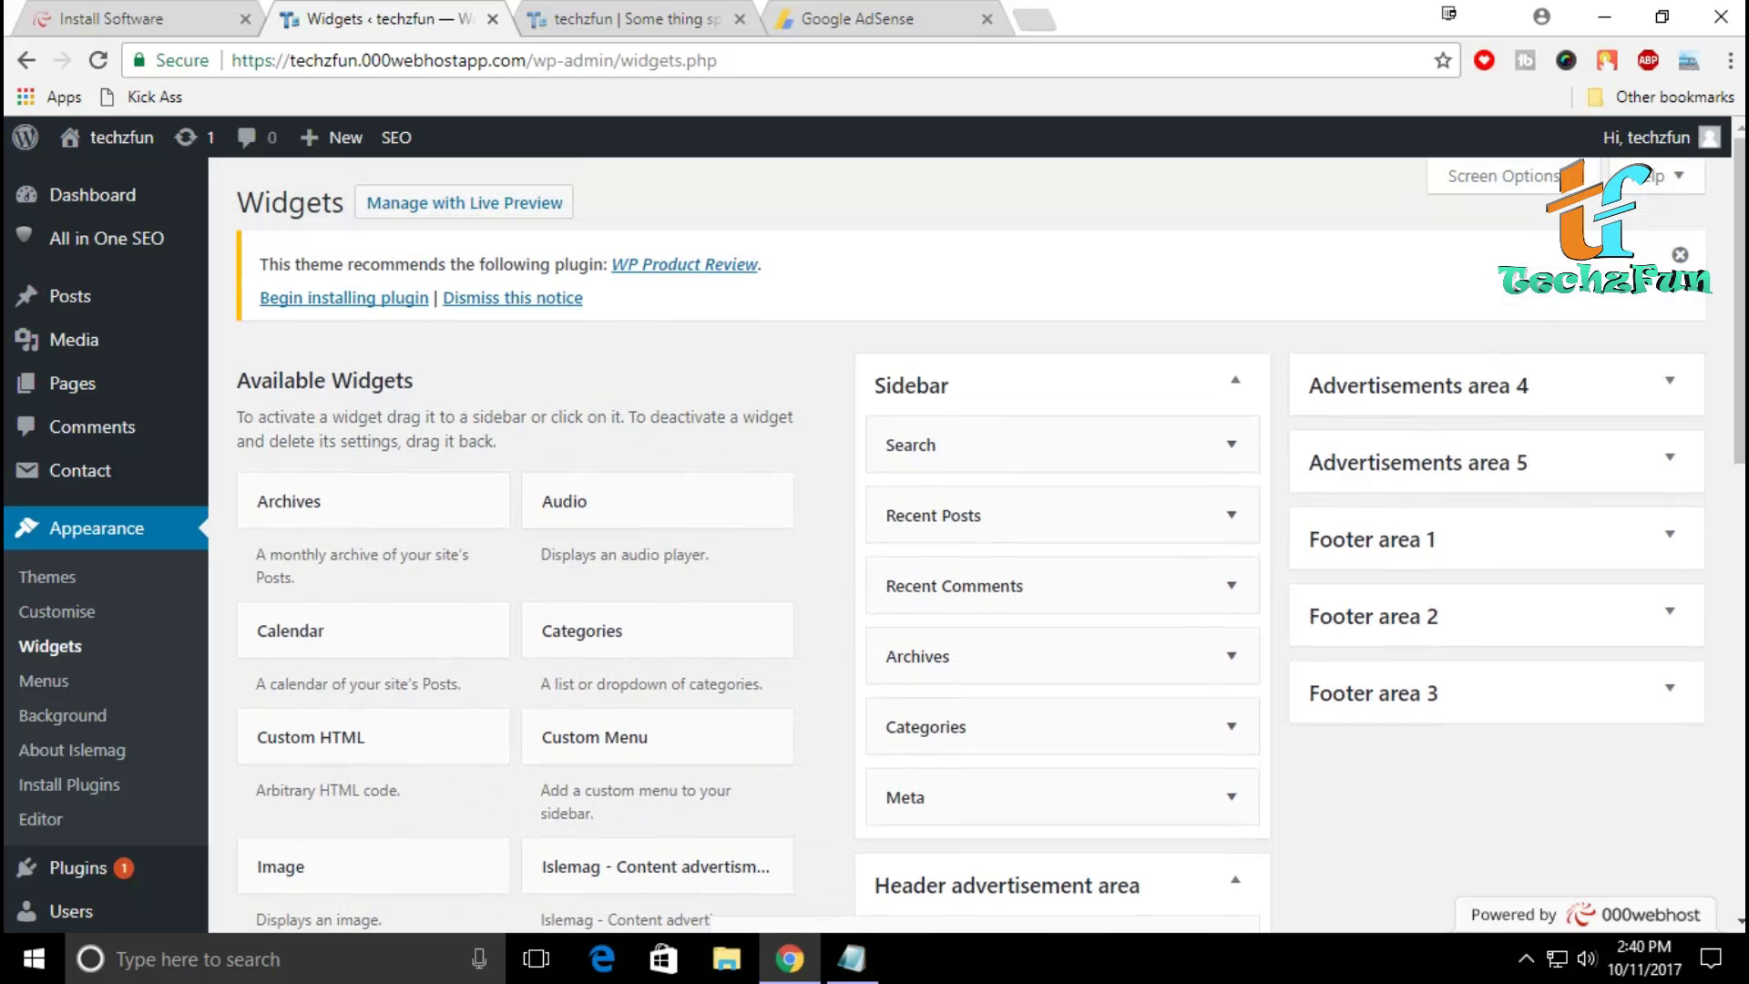
scroll(984, 546, down, 10)
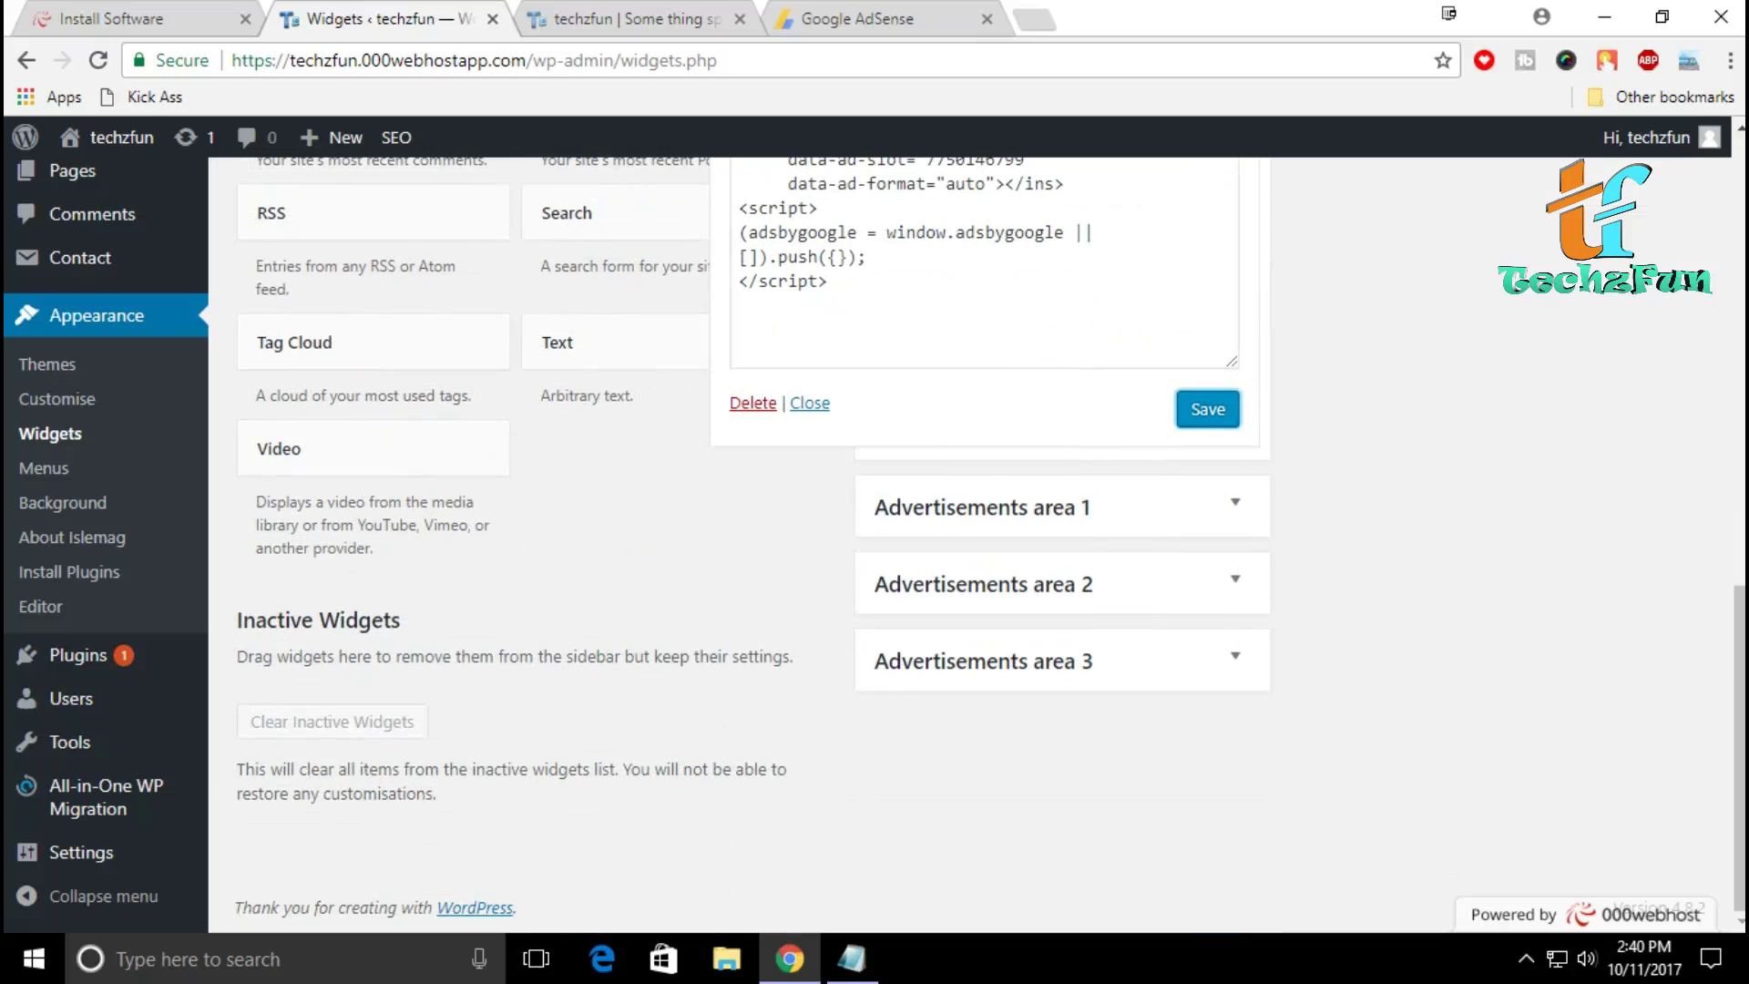
scroll(984, 547, up, 6)
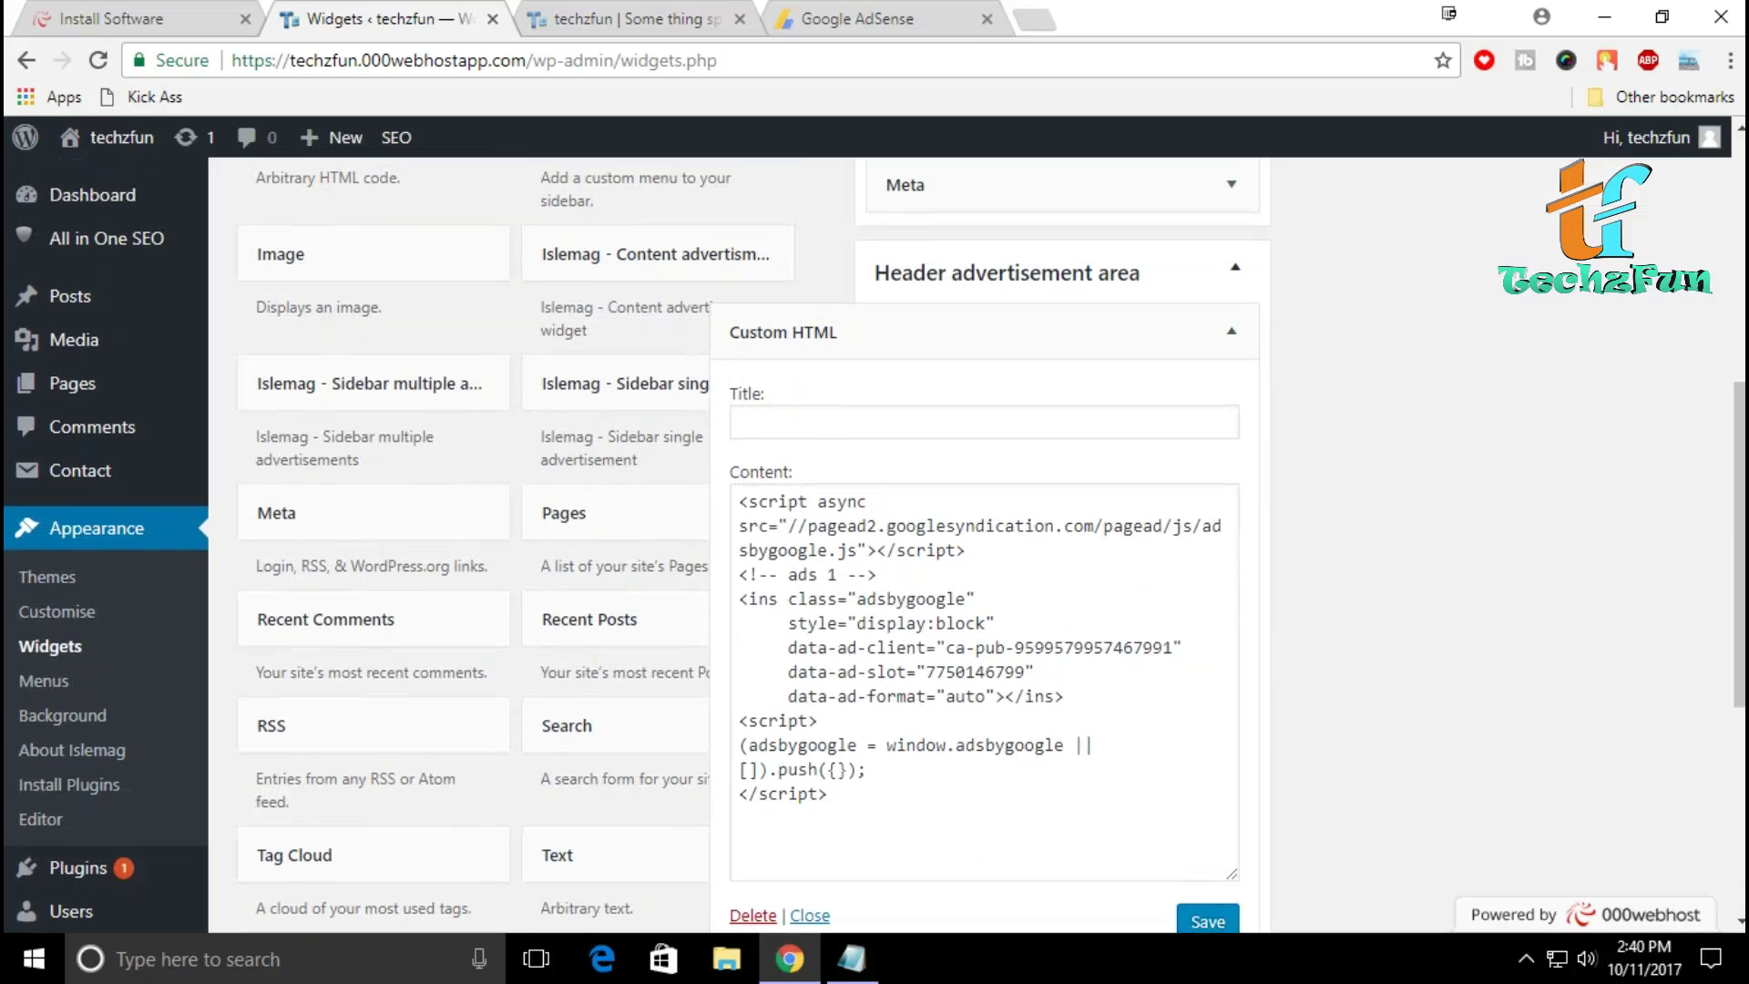
click(1235, 266)
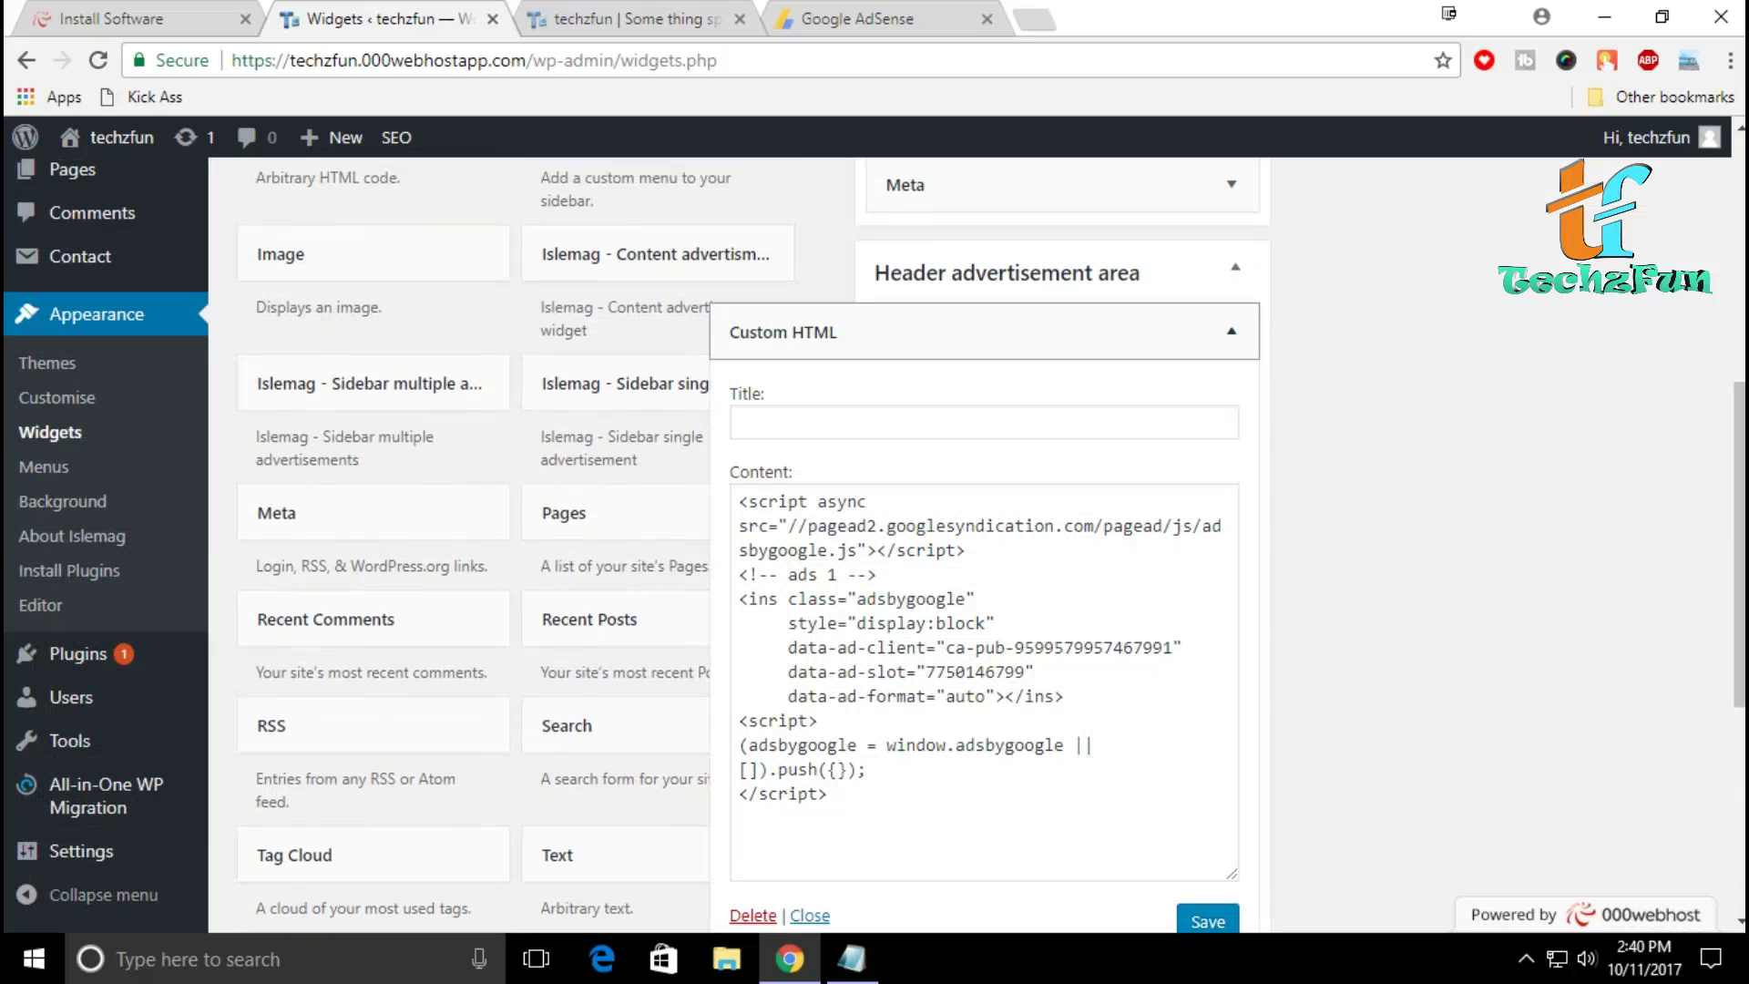
click(1231, 331)
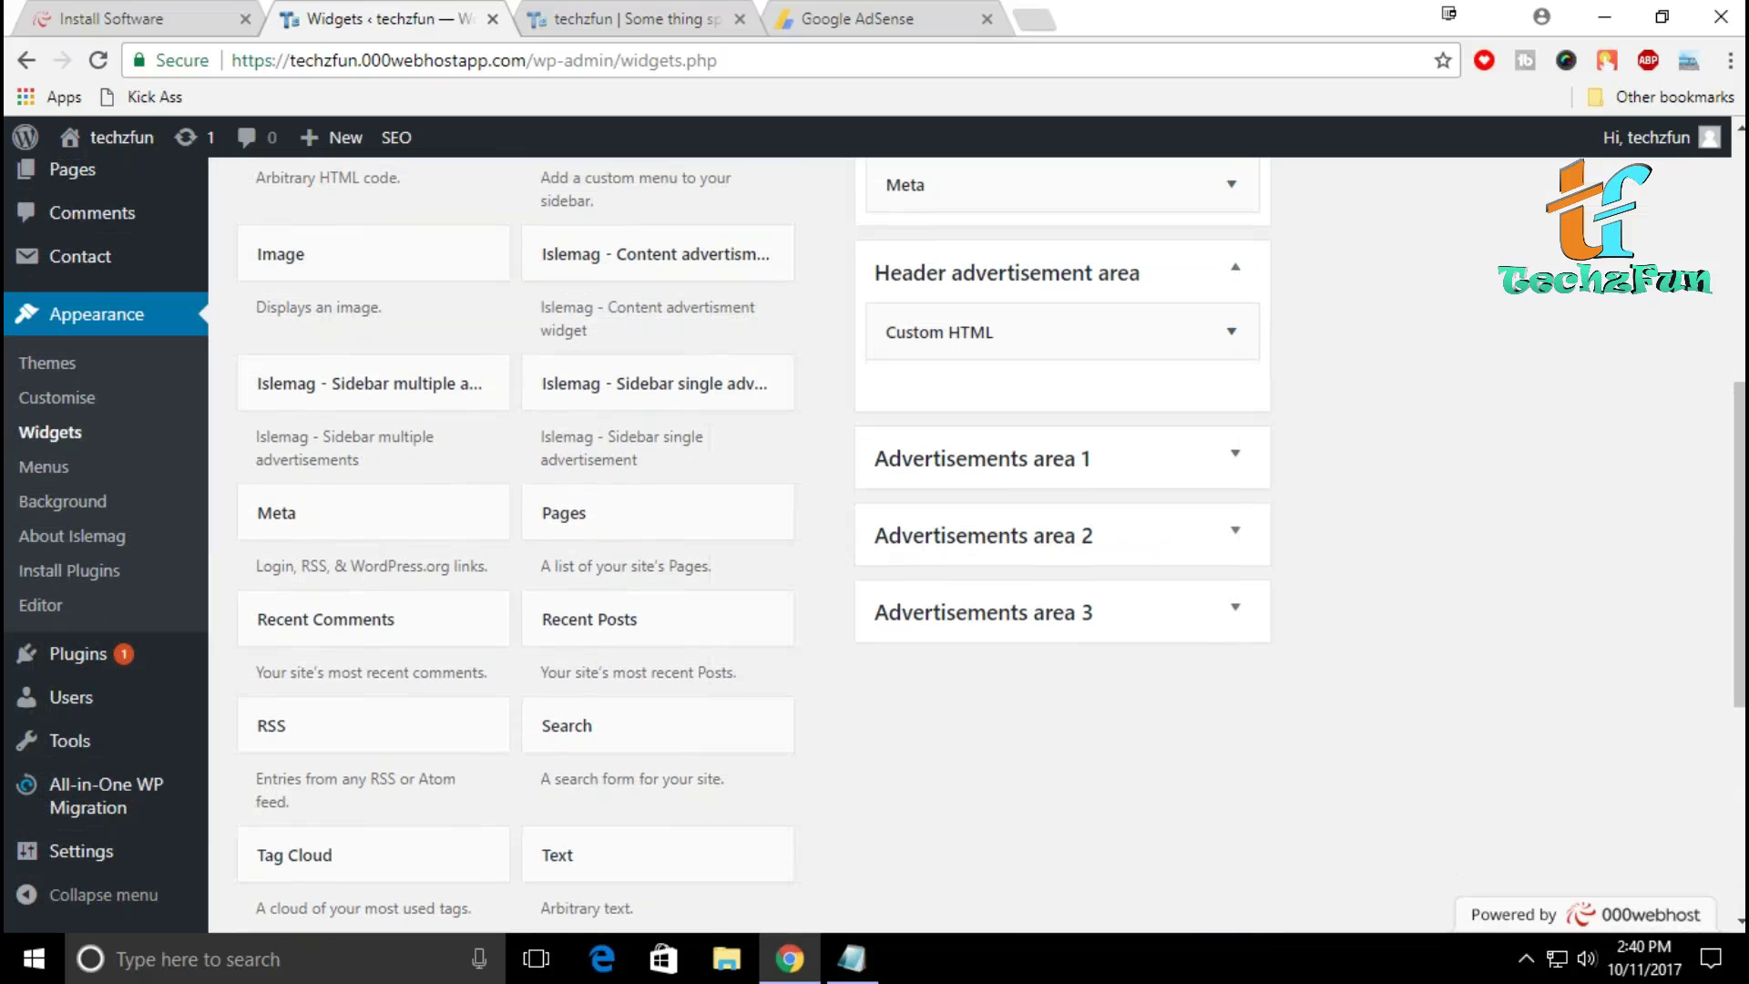
scroll(874, 547, up, 1)
Step: Reload the techzfun homepage and scroll through it to look for the new header ad
key(ctrl+Tab)
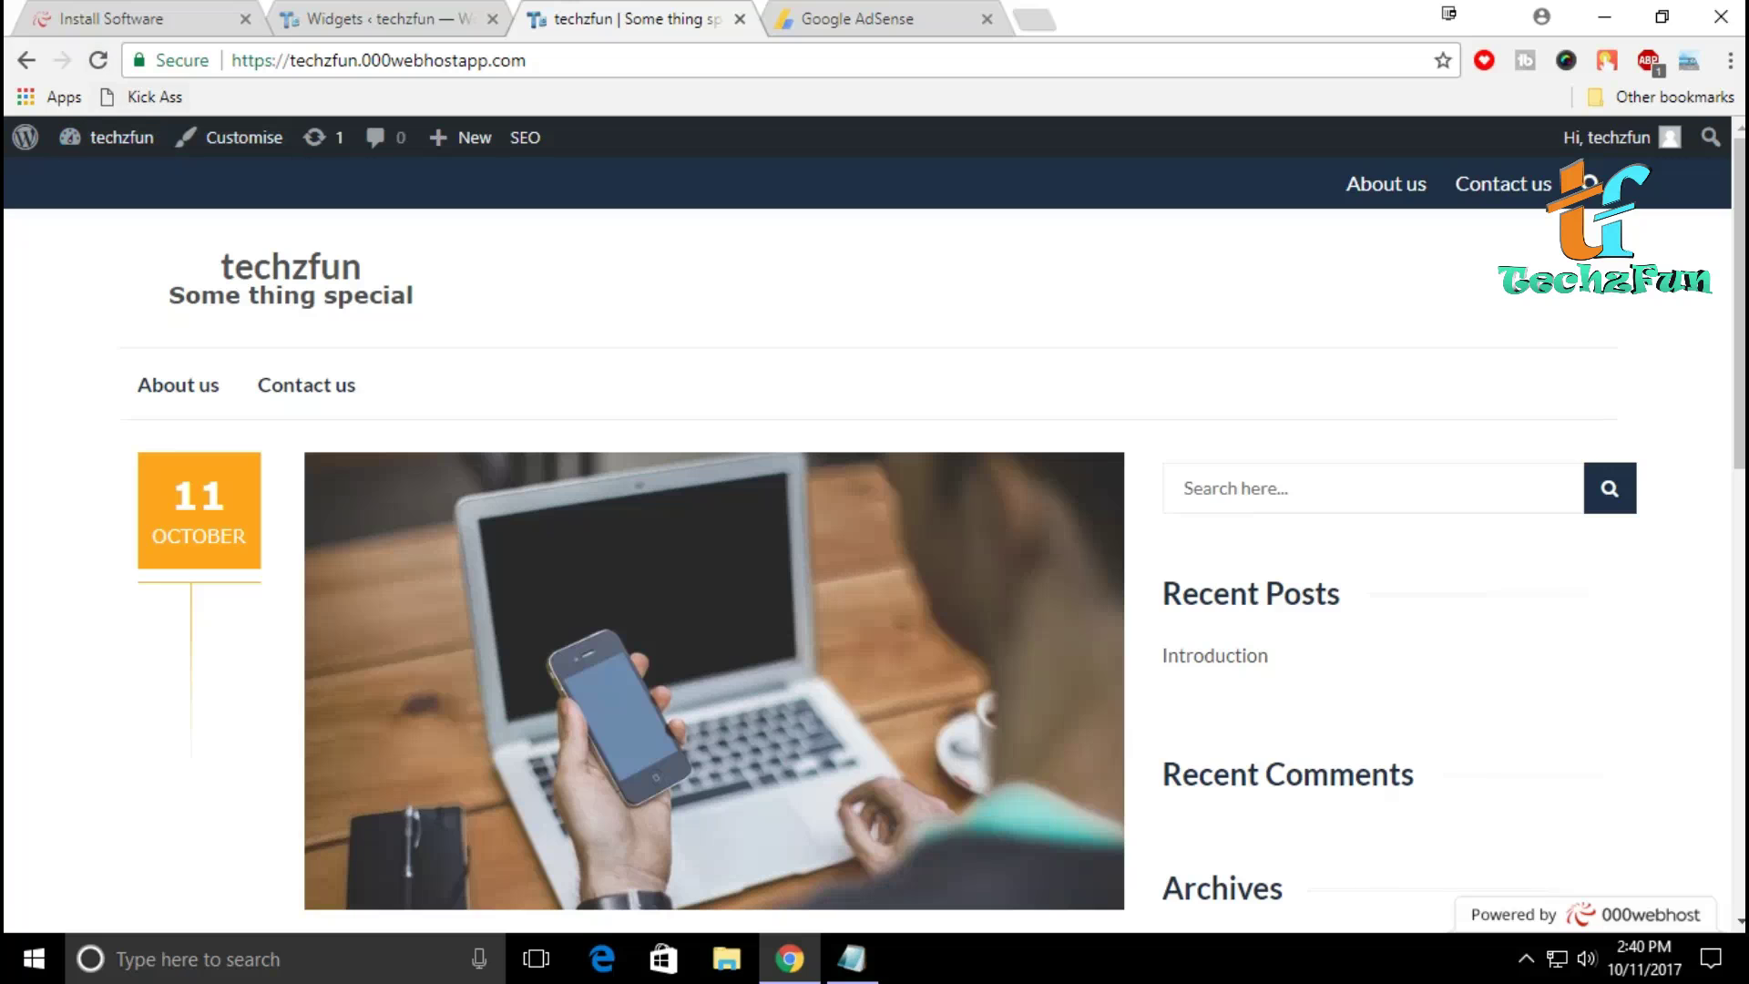
key(F5)
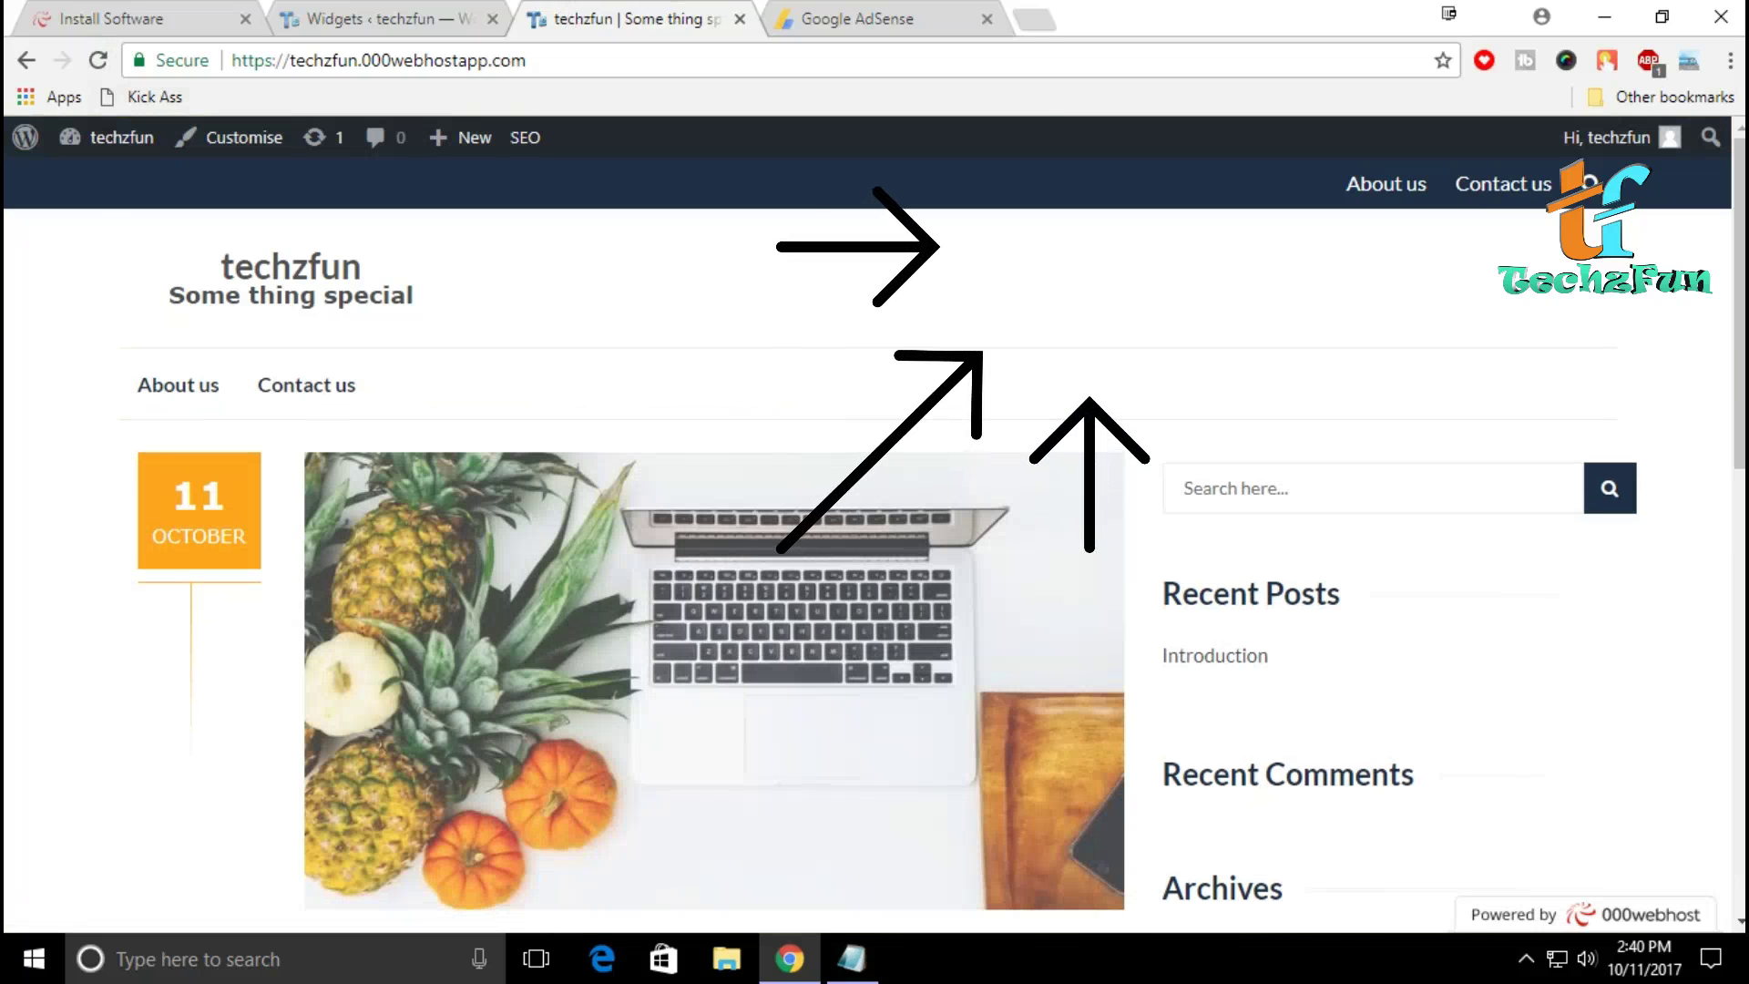
scroll(874, 536, down, 6)
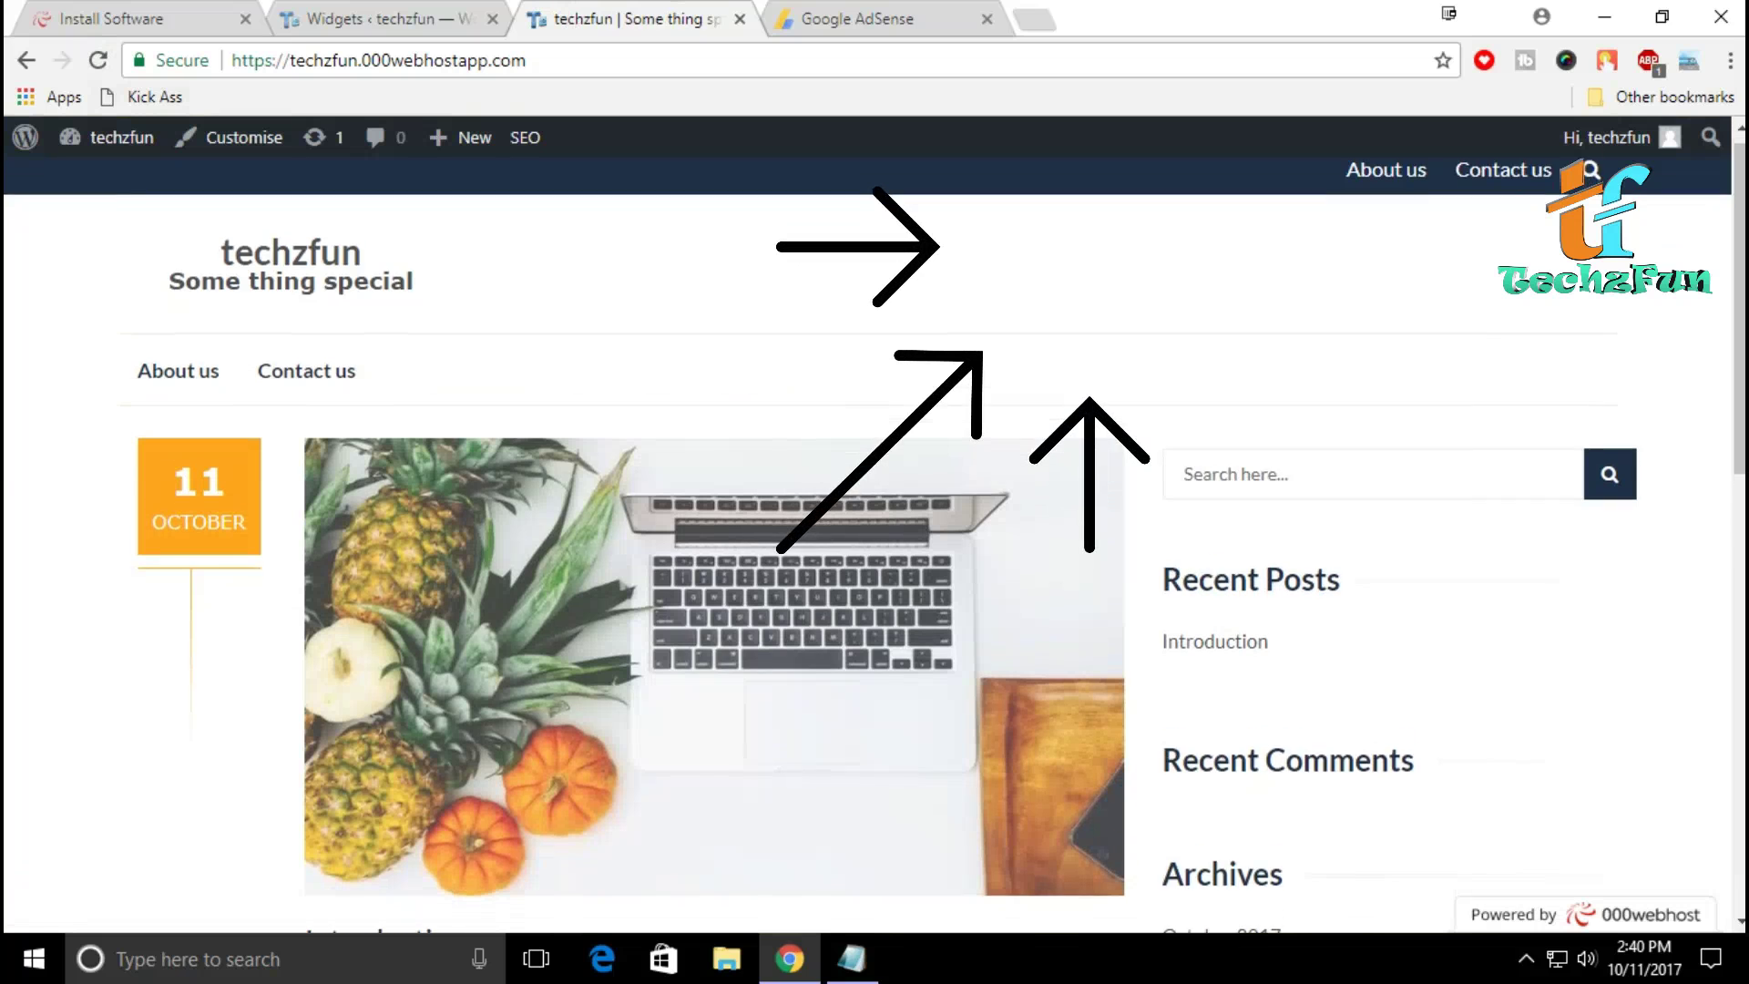
scroll(874, 536, down, 5)
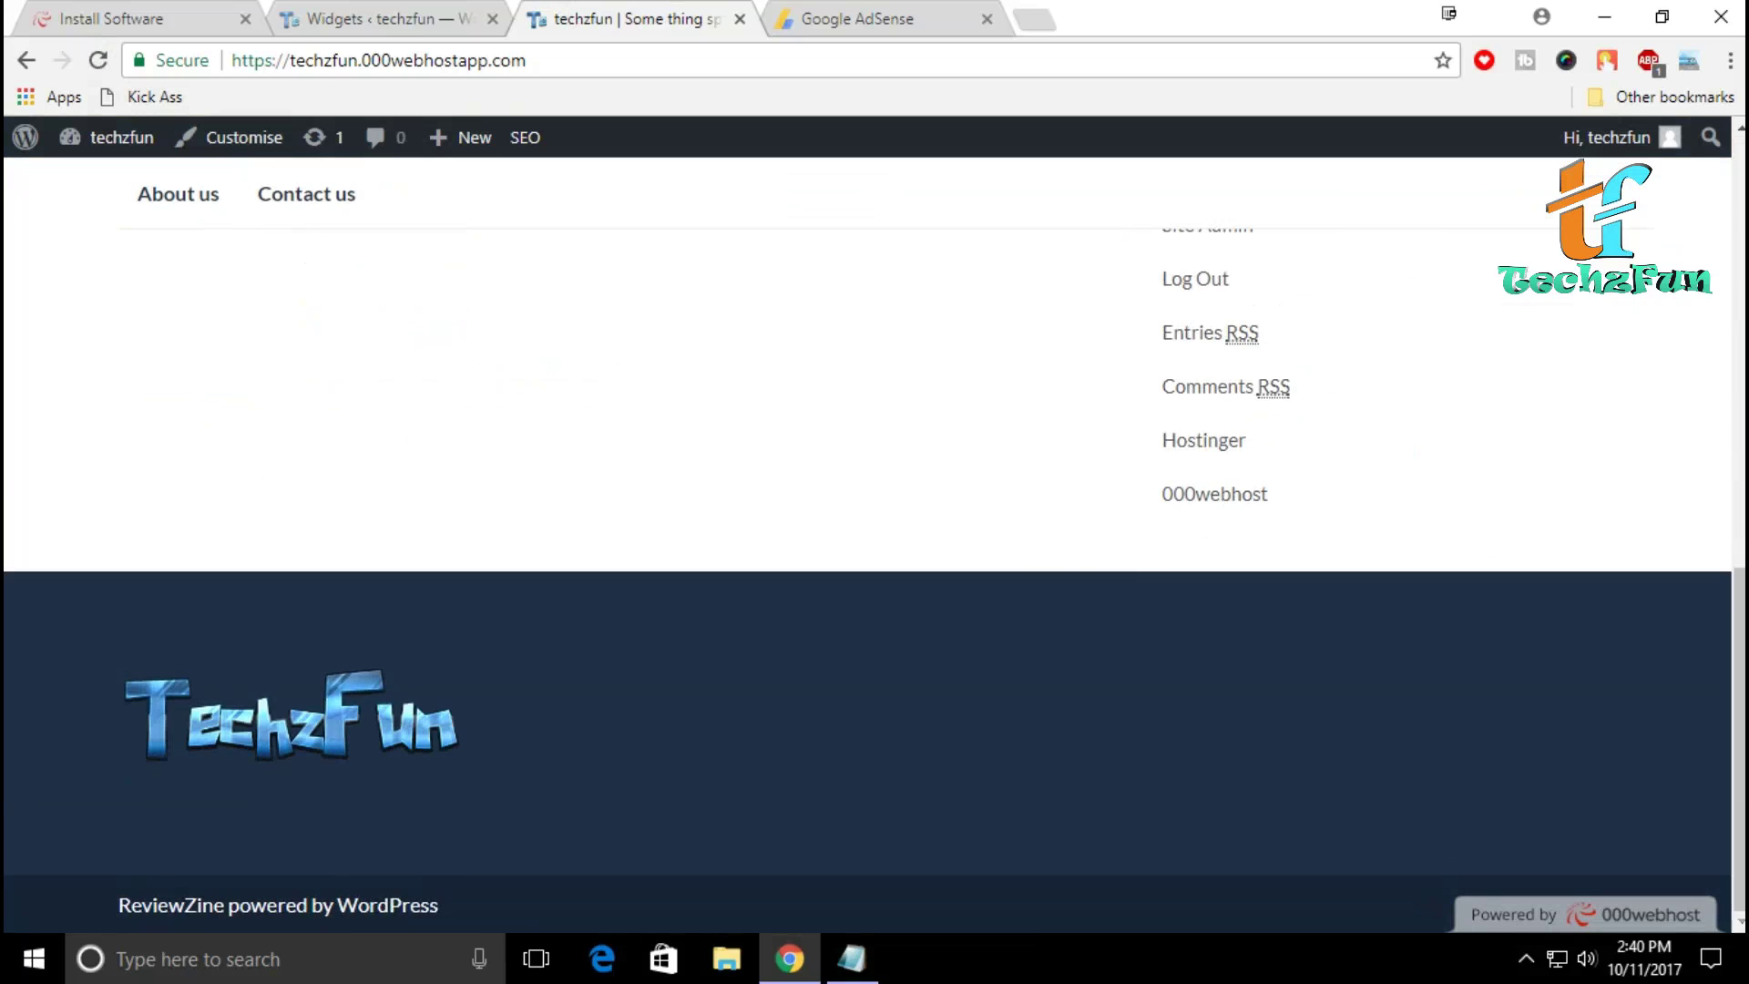
key(Home)
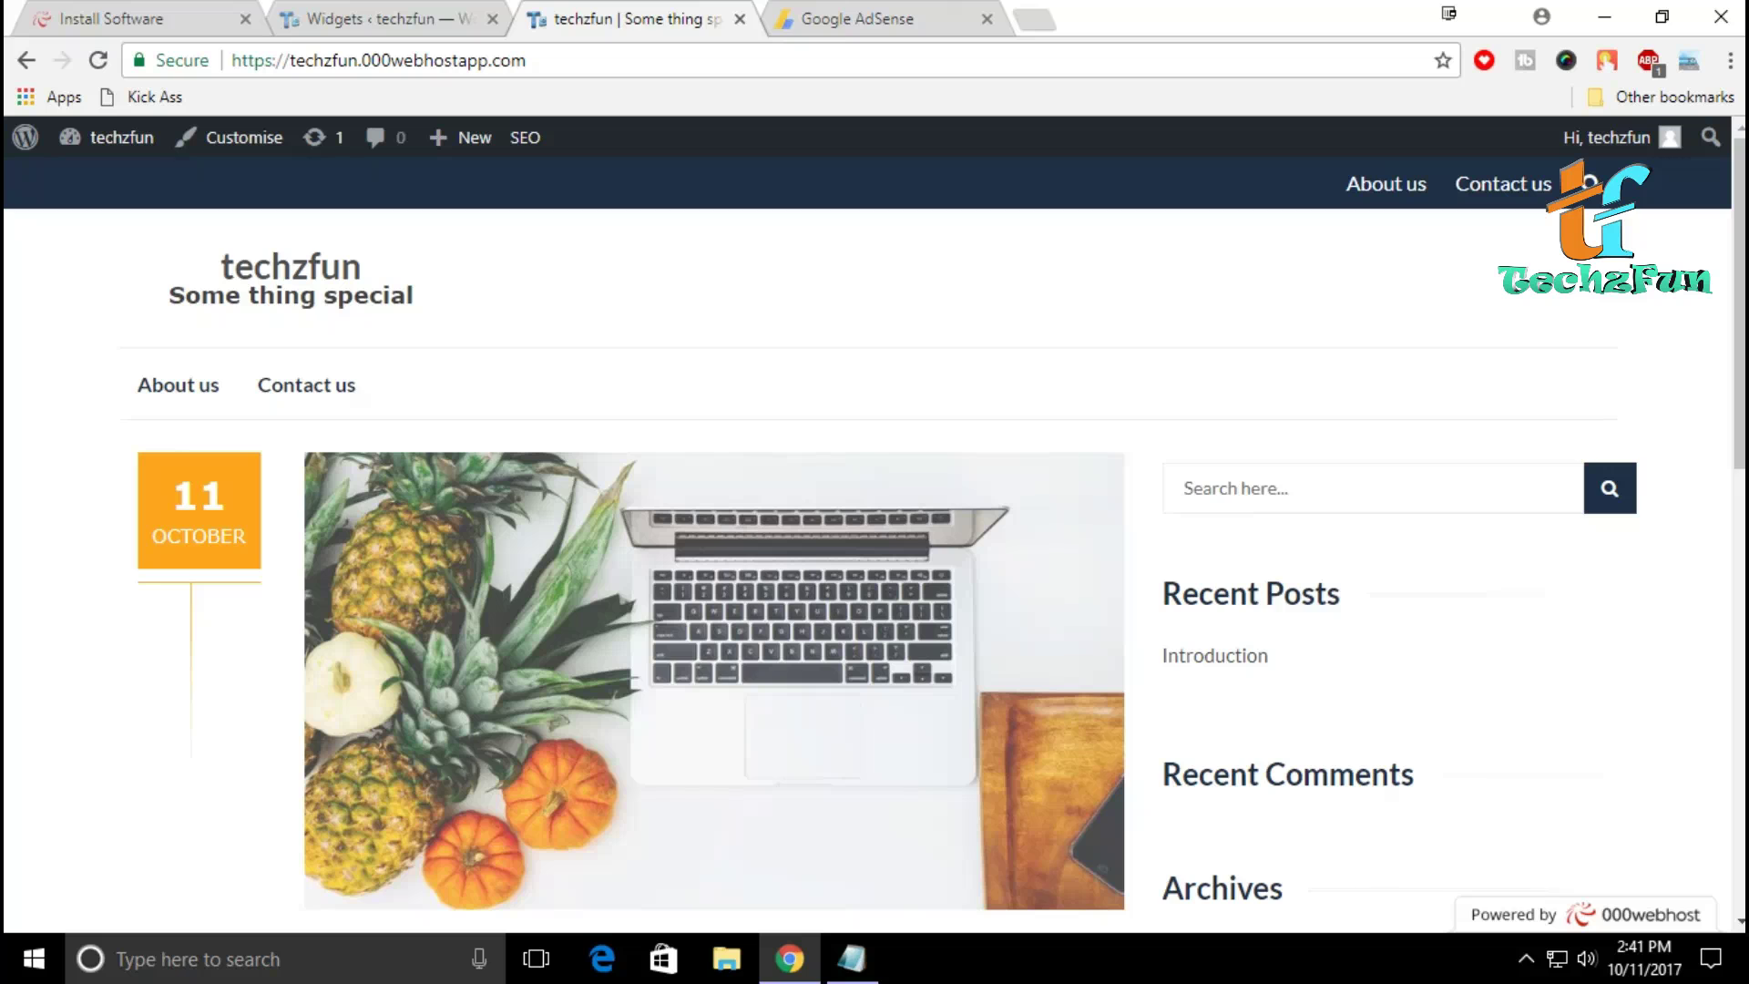
scroll(875, 535, down, 8)
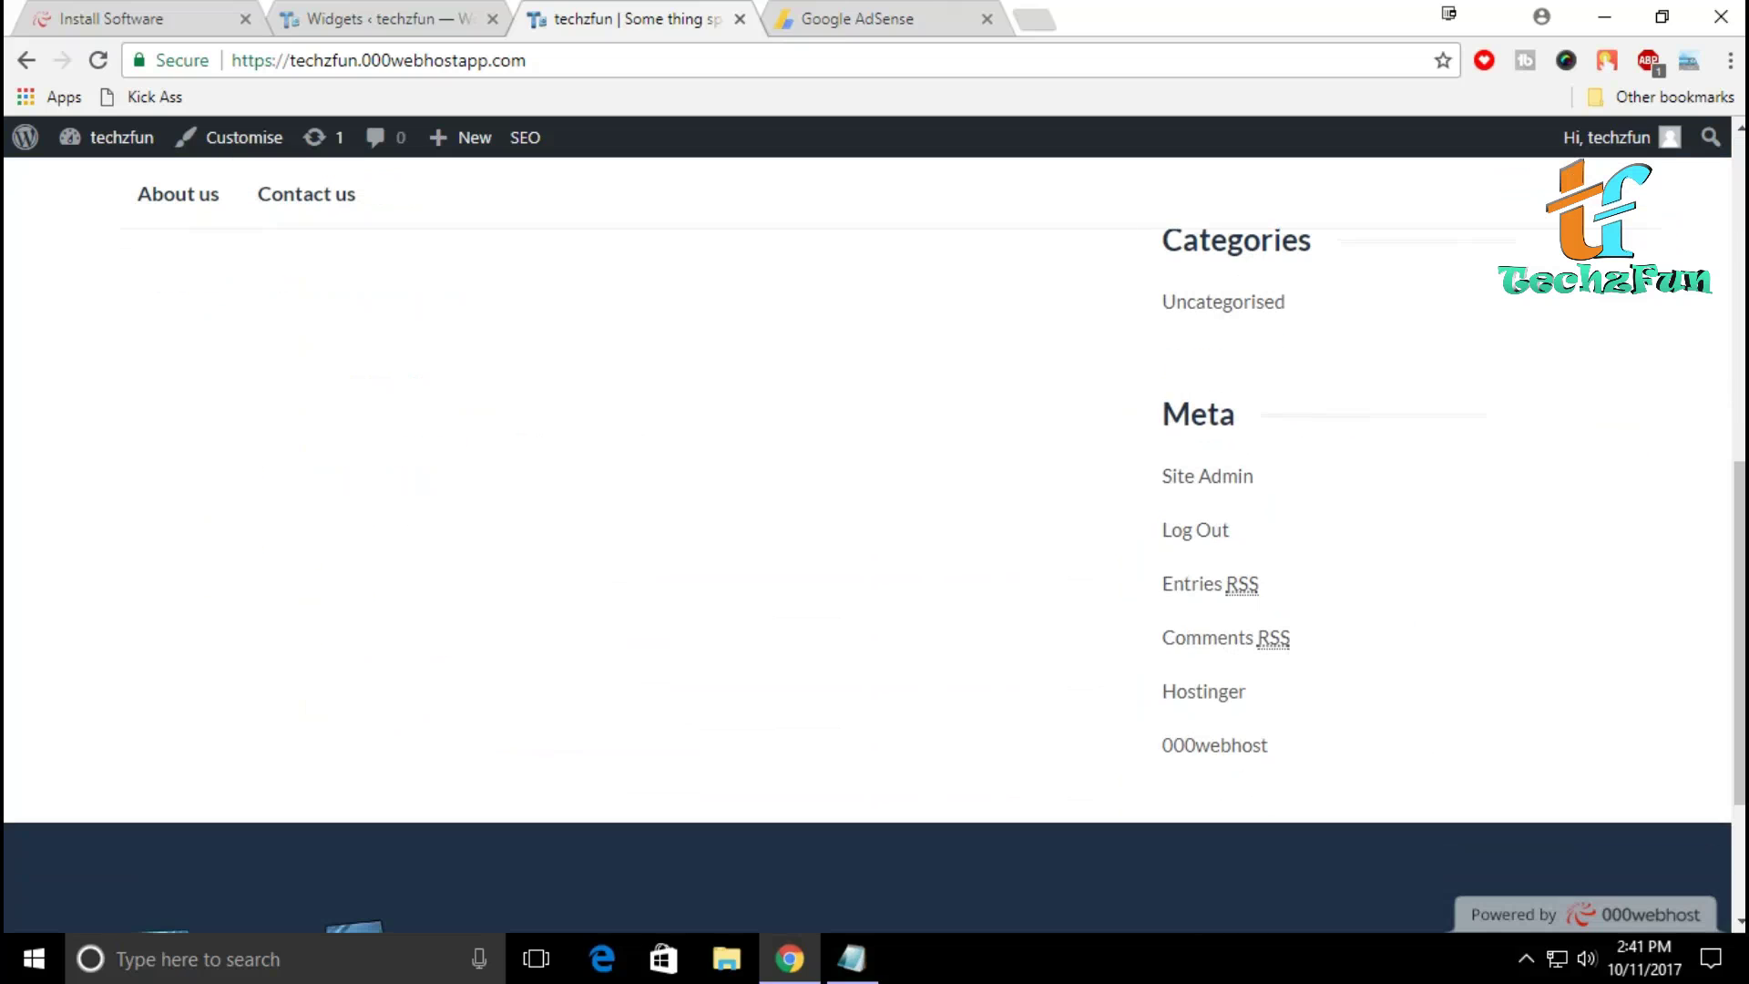
key(Home)
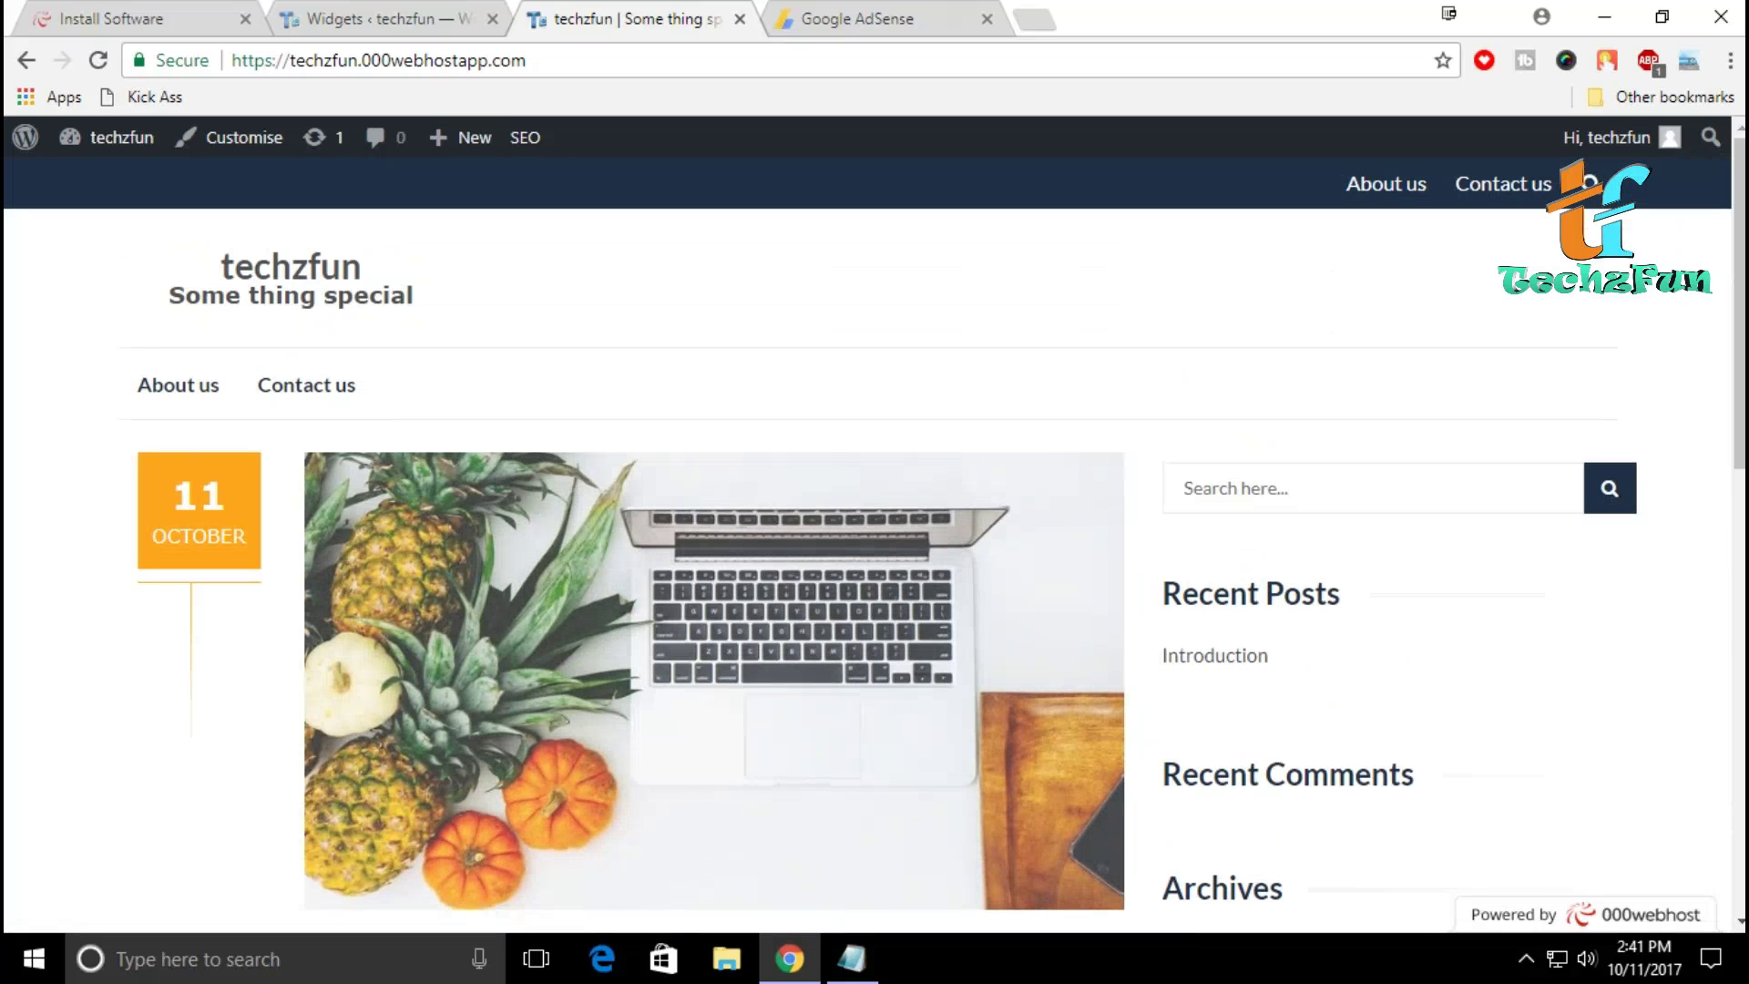
scroll(875, 535, down, 5)
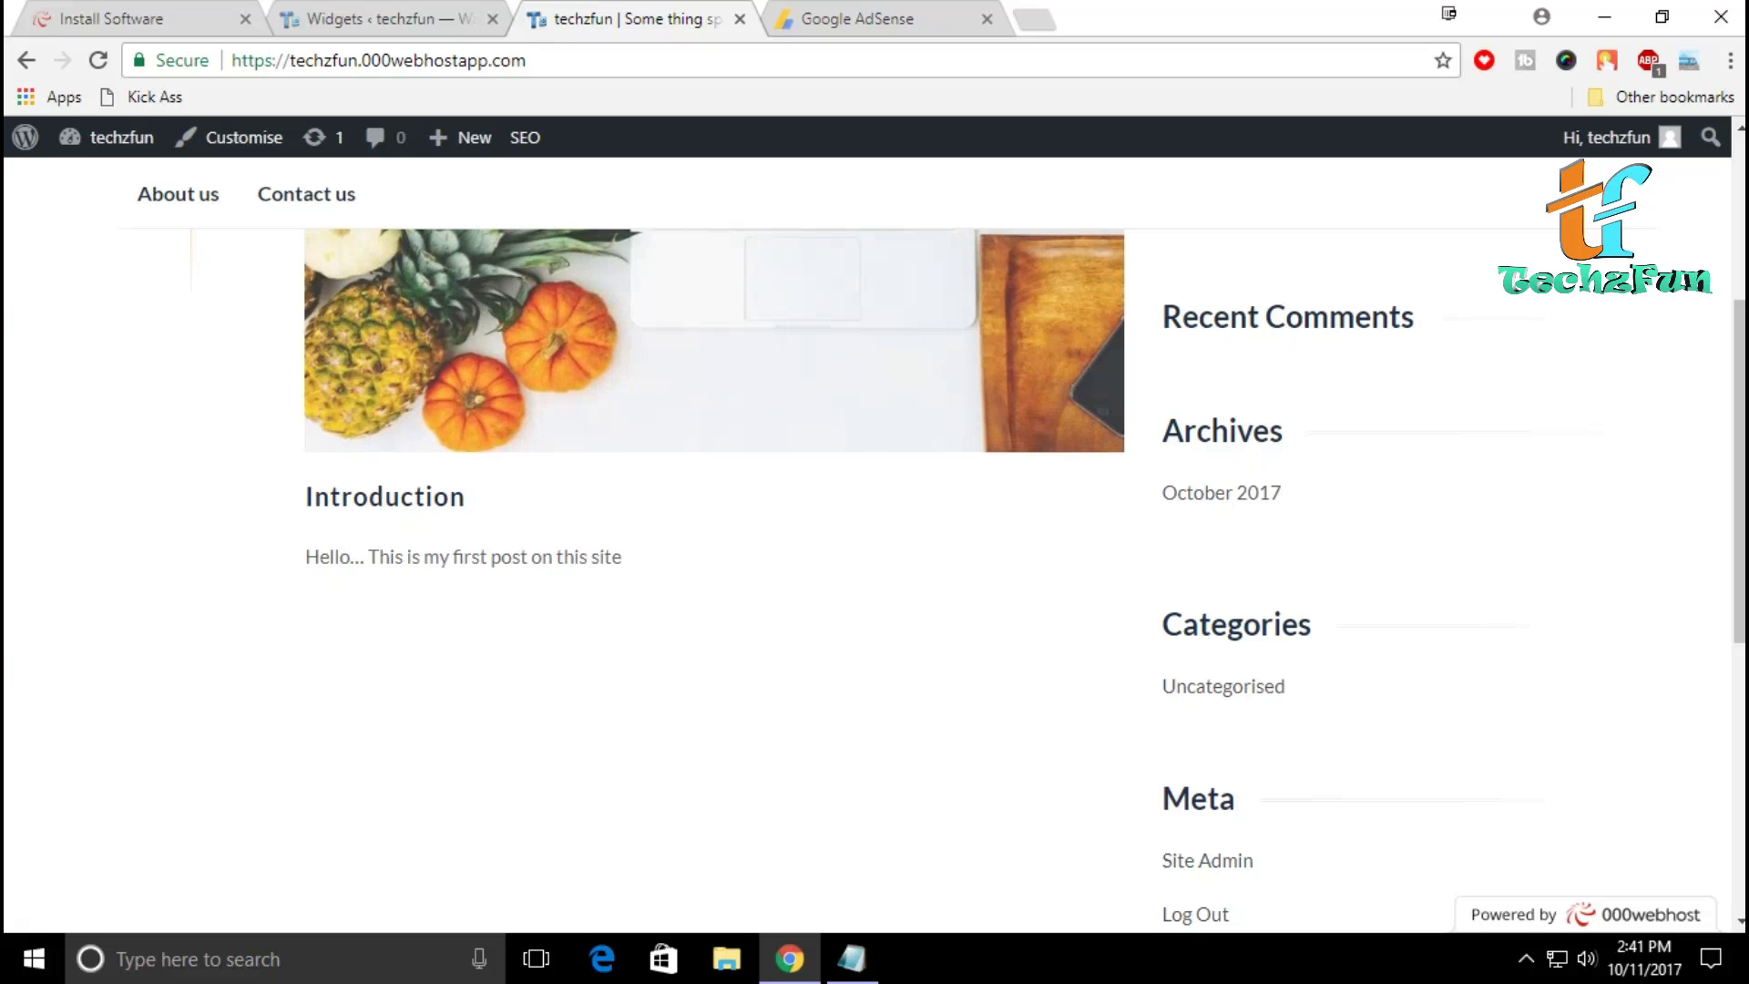
scroll(874, 546, down, 2)
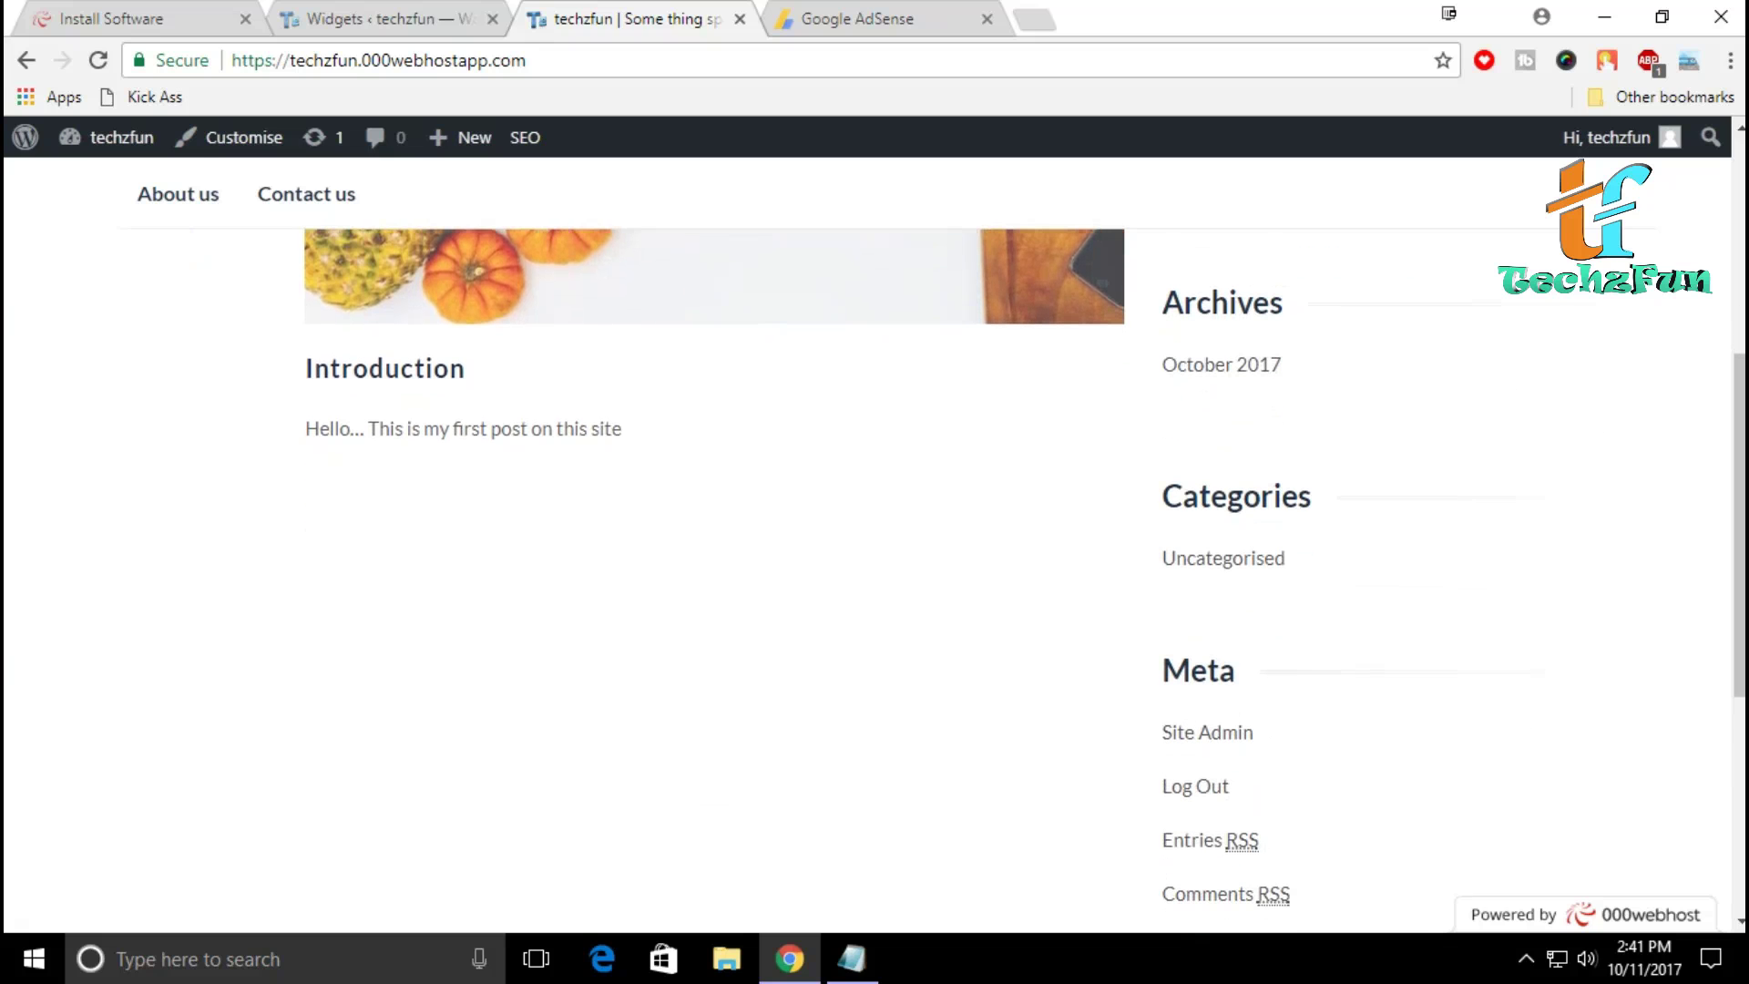
Step: Check the widgets page, recheck the homepage, then bring up the AdSense ad code page
click(373, 18)
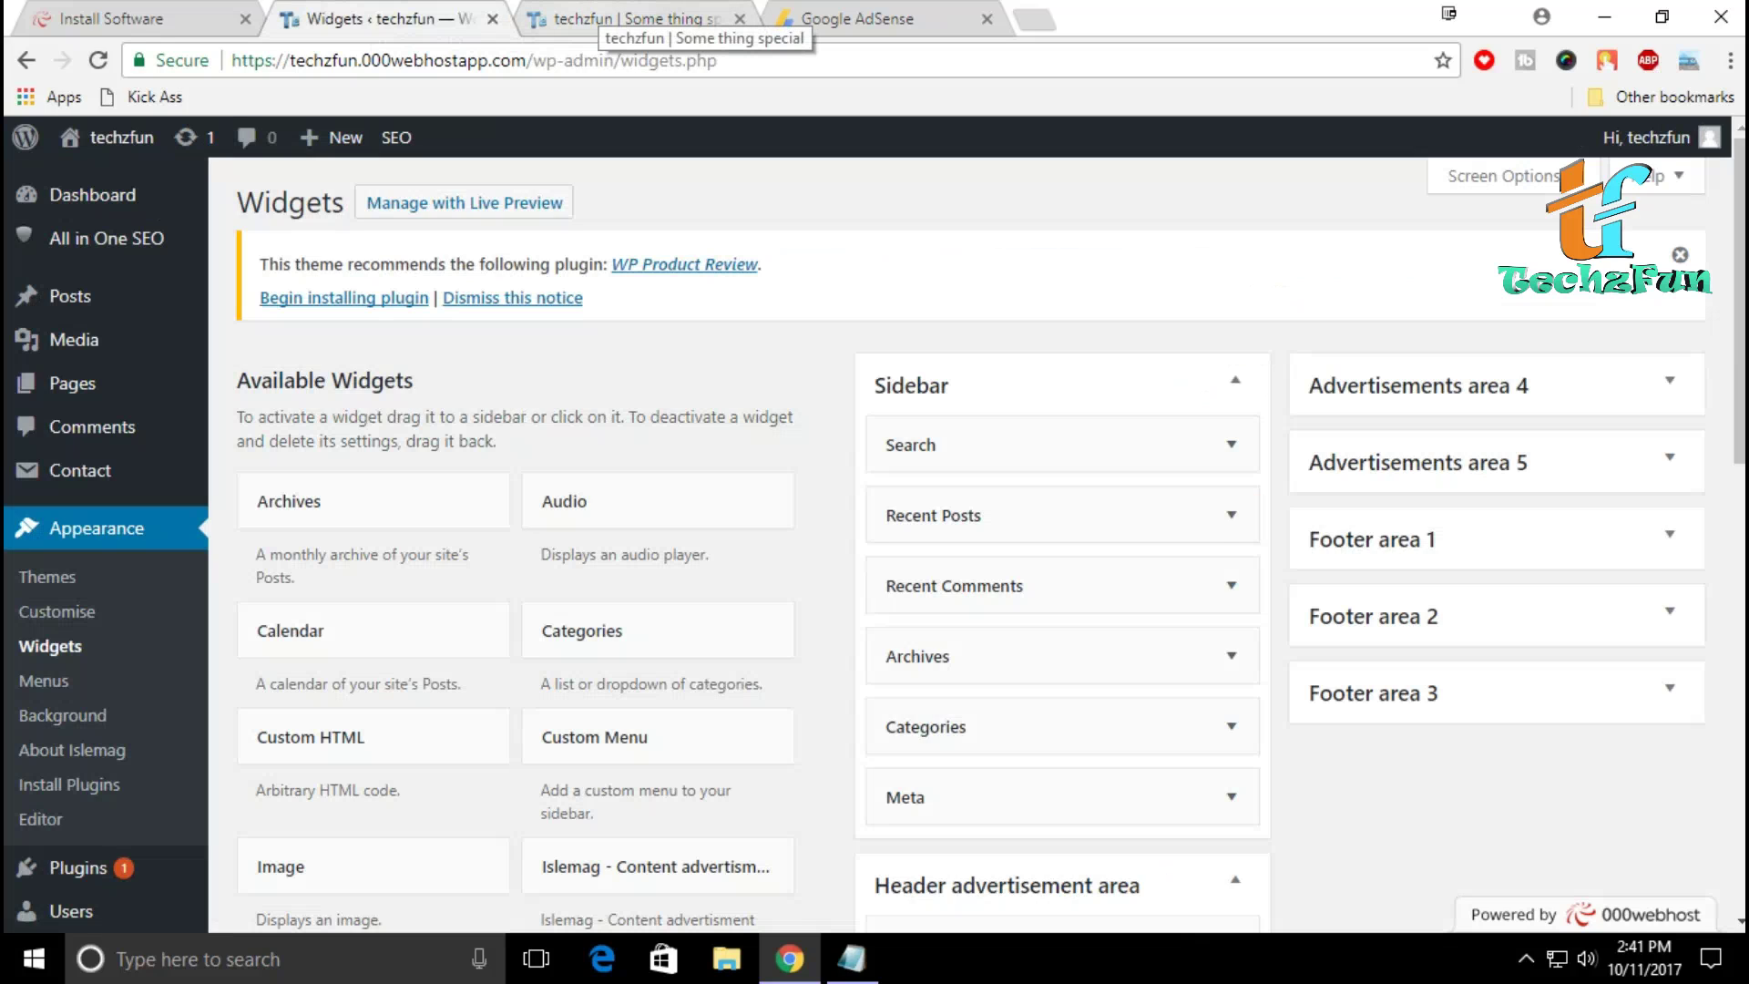
click(629, 18)
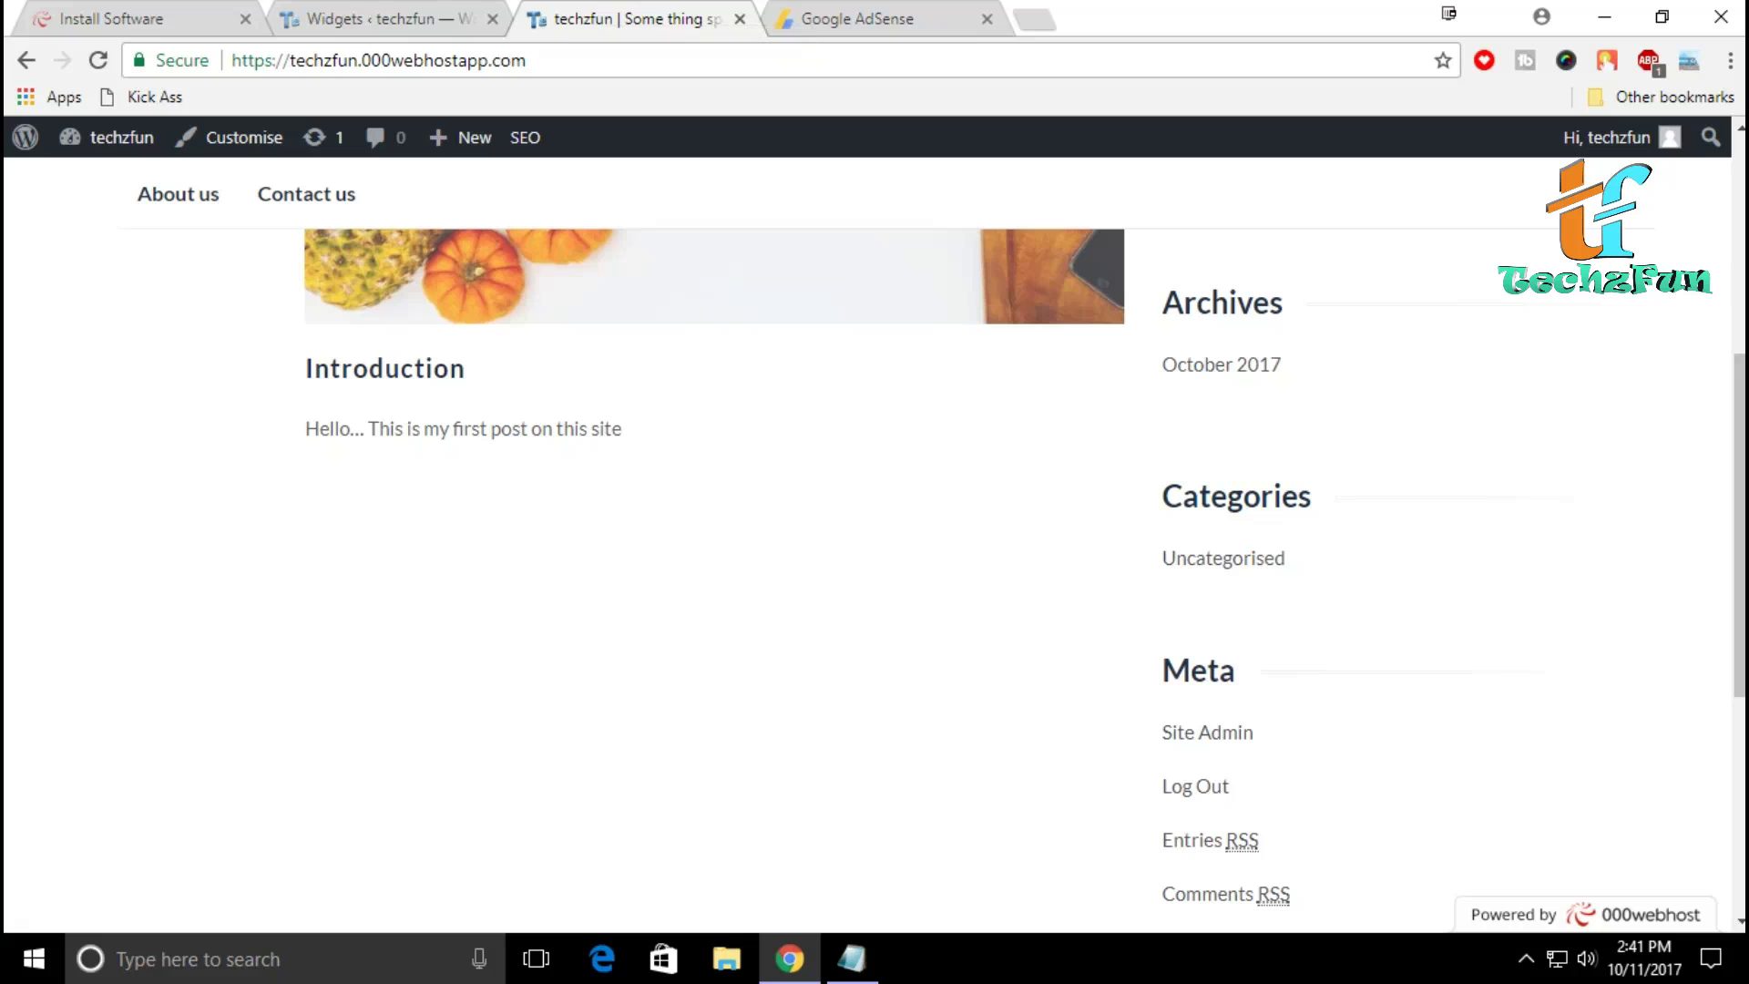
scroll(714, 546, up, 6)
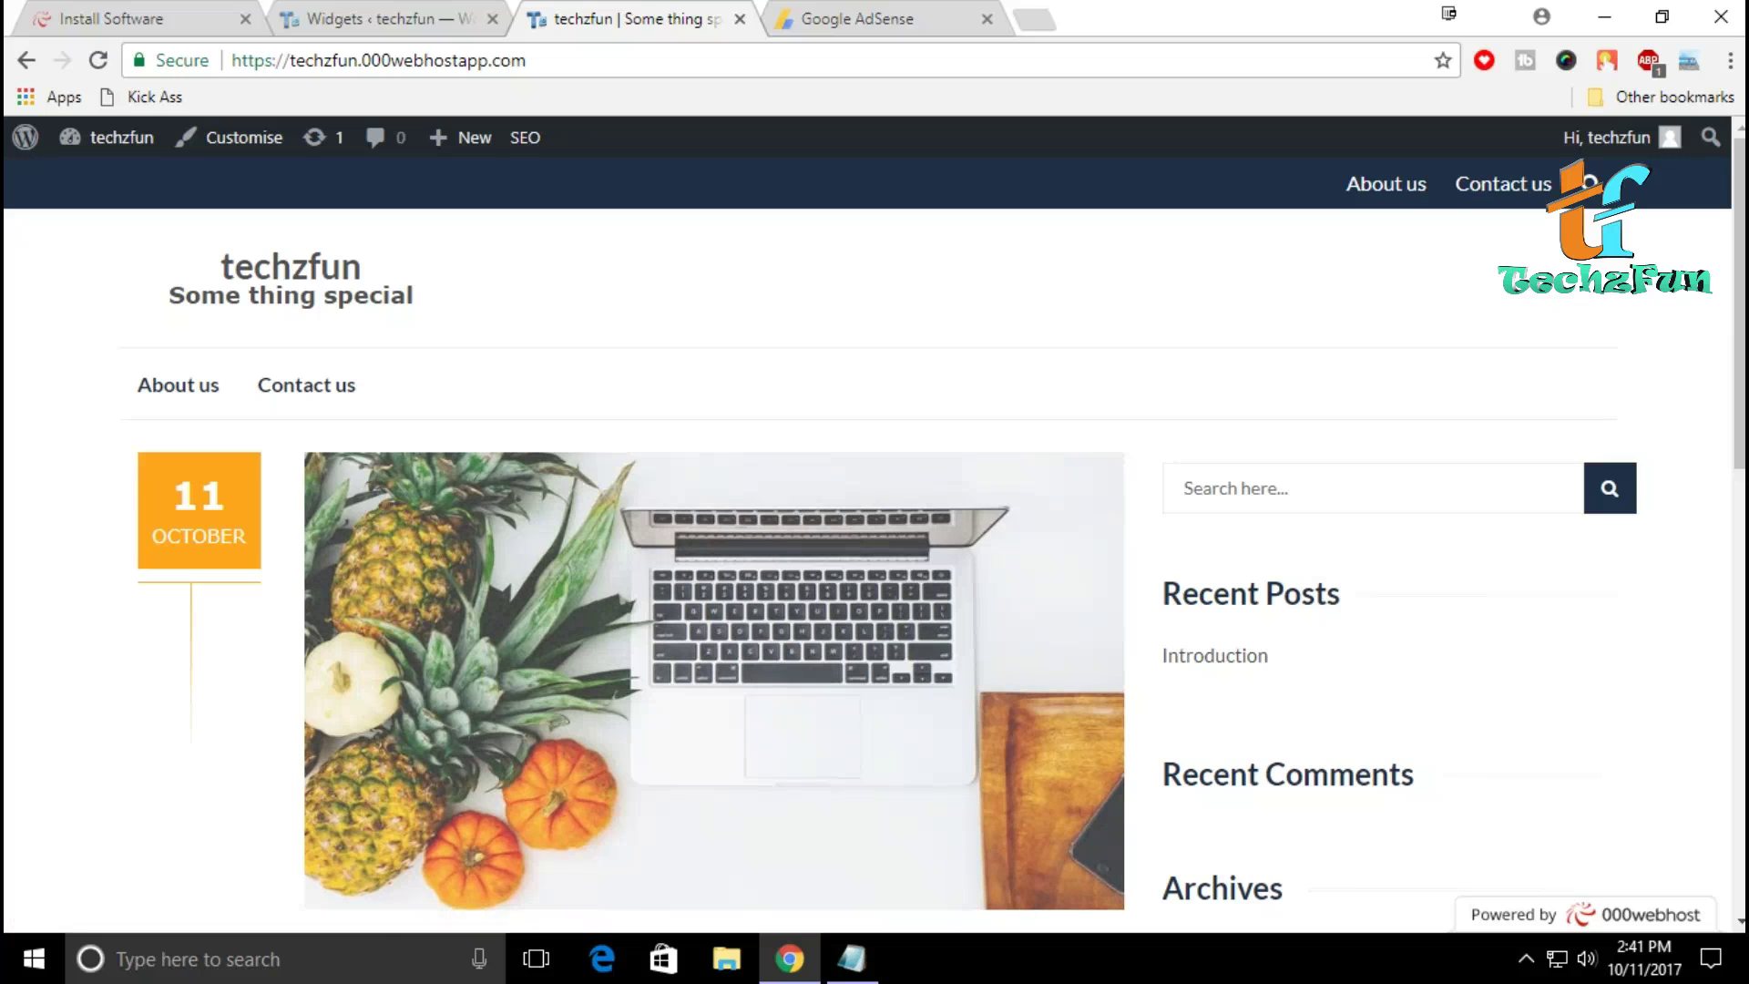
click(874, 18)
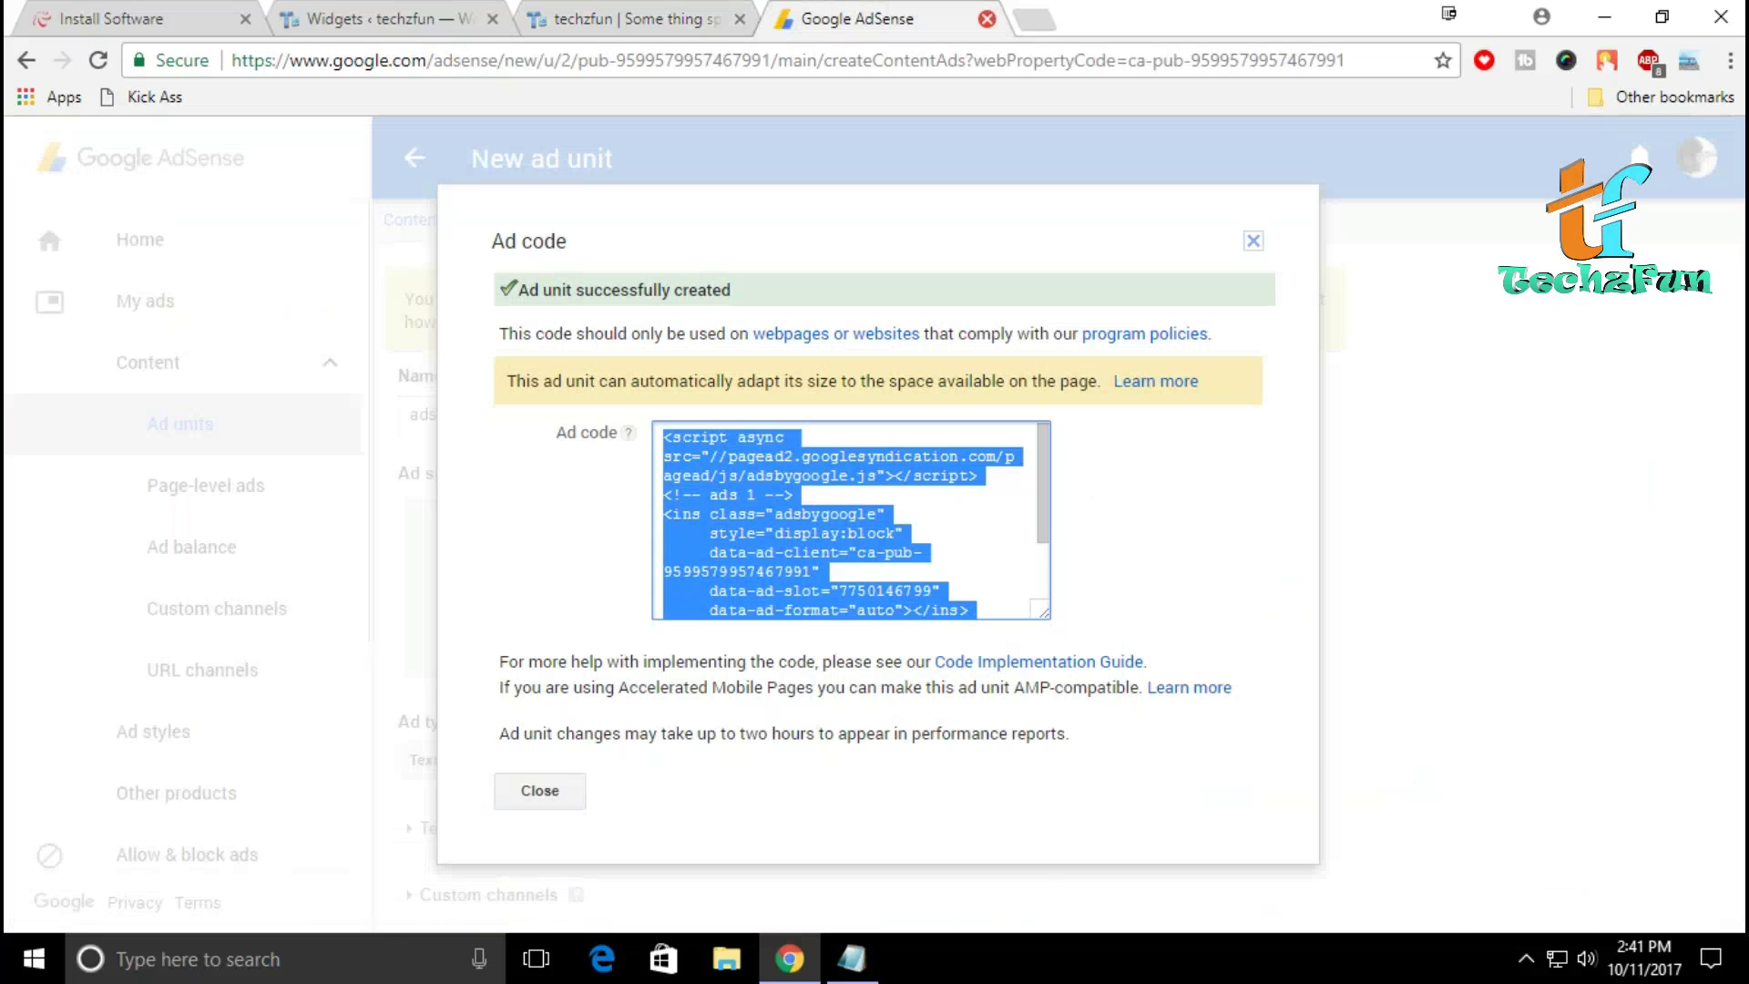
Step: Close the AdSense ad code page and return to the WordPress Dashboard
click(987, 18)
scroll(874, 524, down, 8)
key(ctrl+shift+Tab)
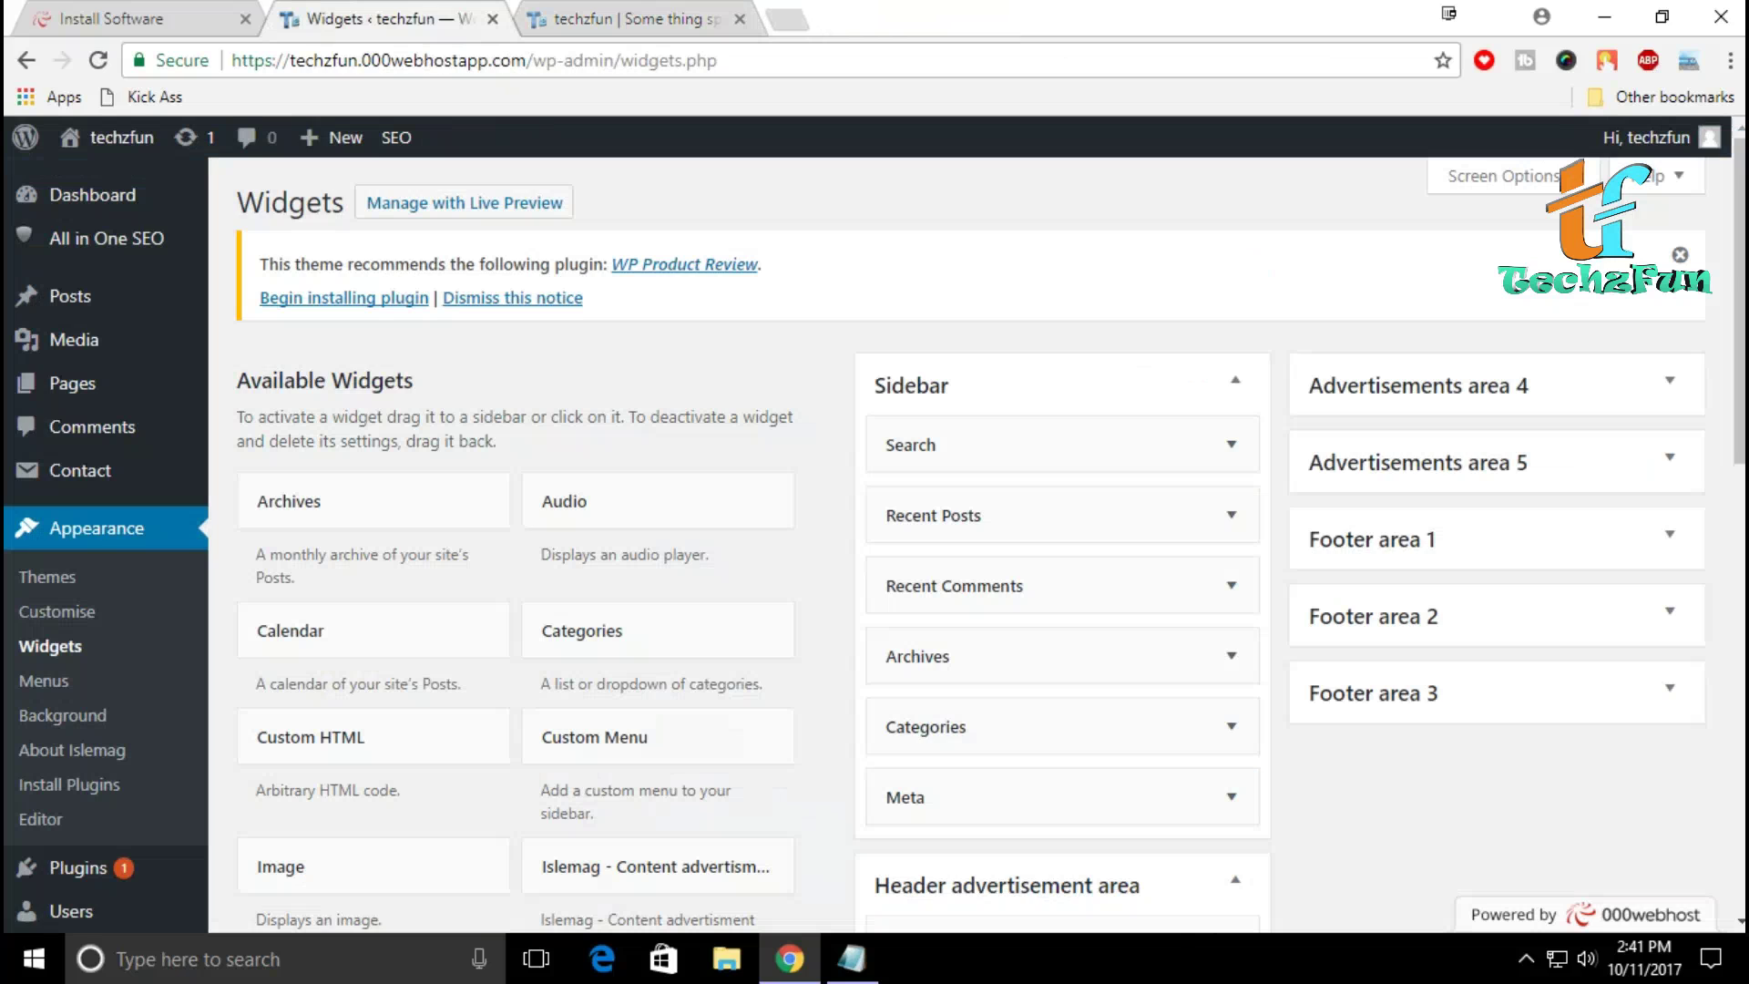
click(91, 195)
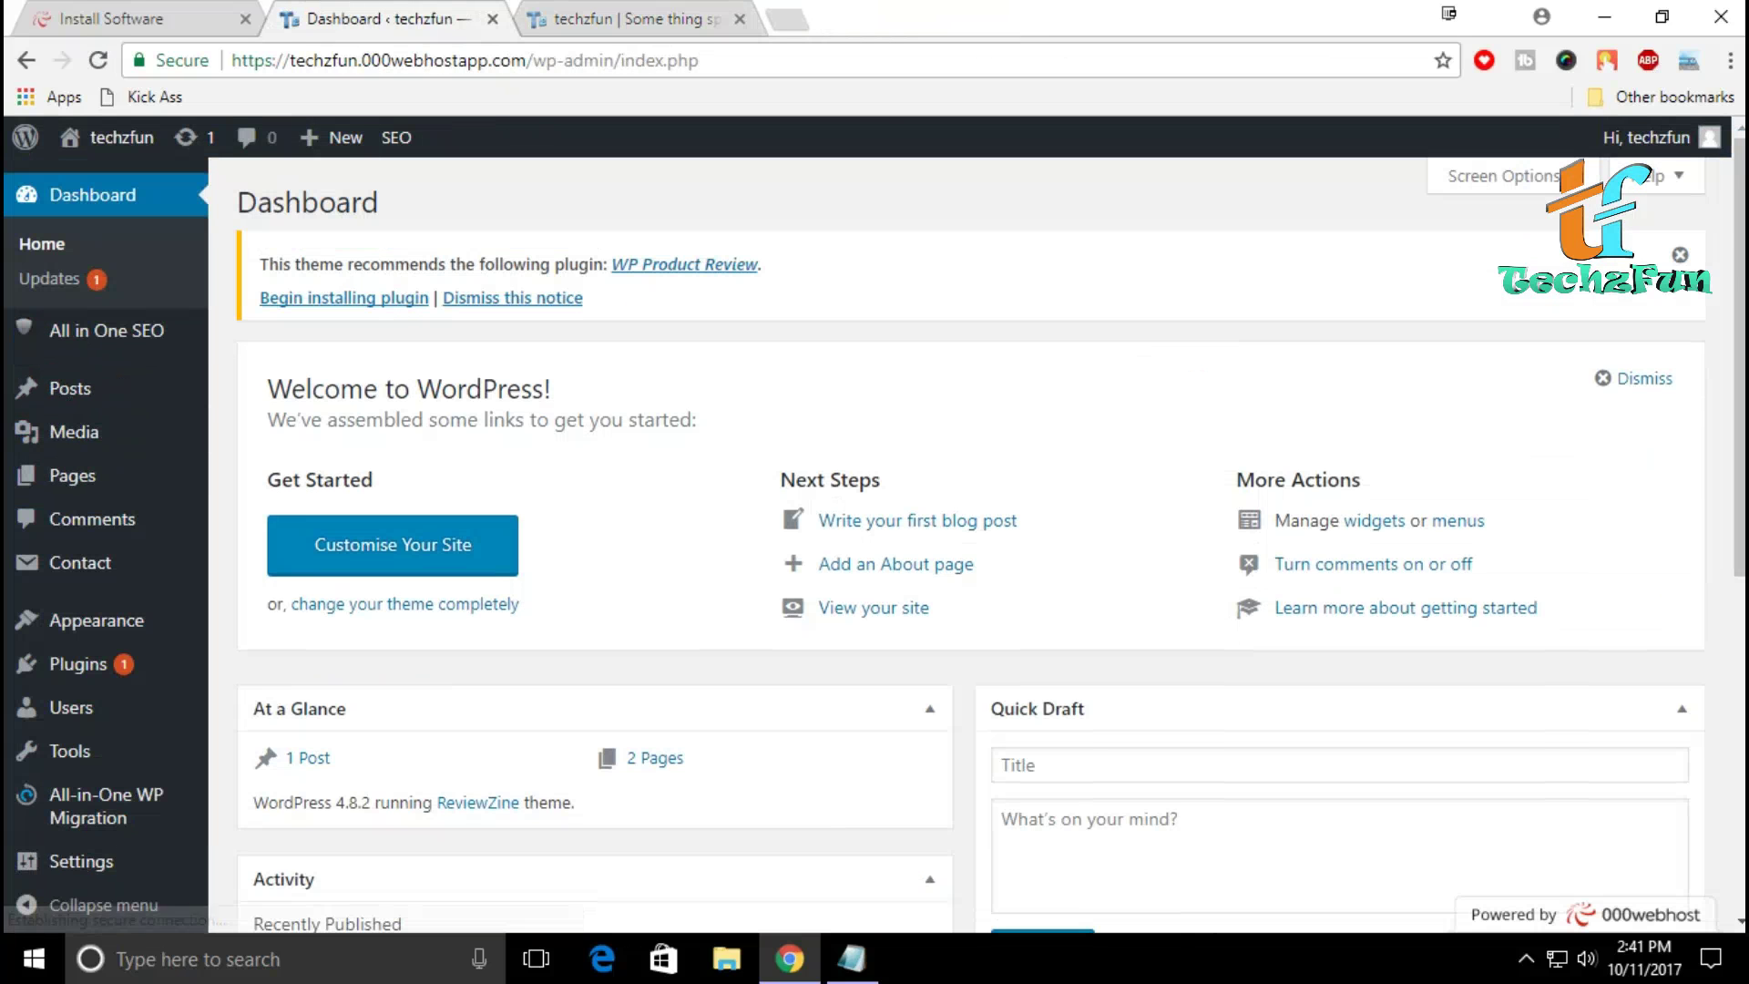
scroll(992, 544, down, 5)
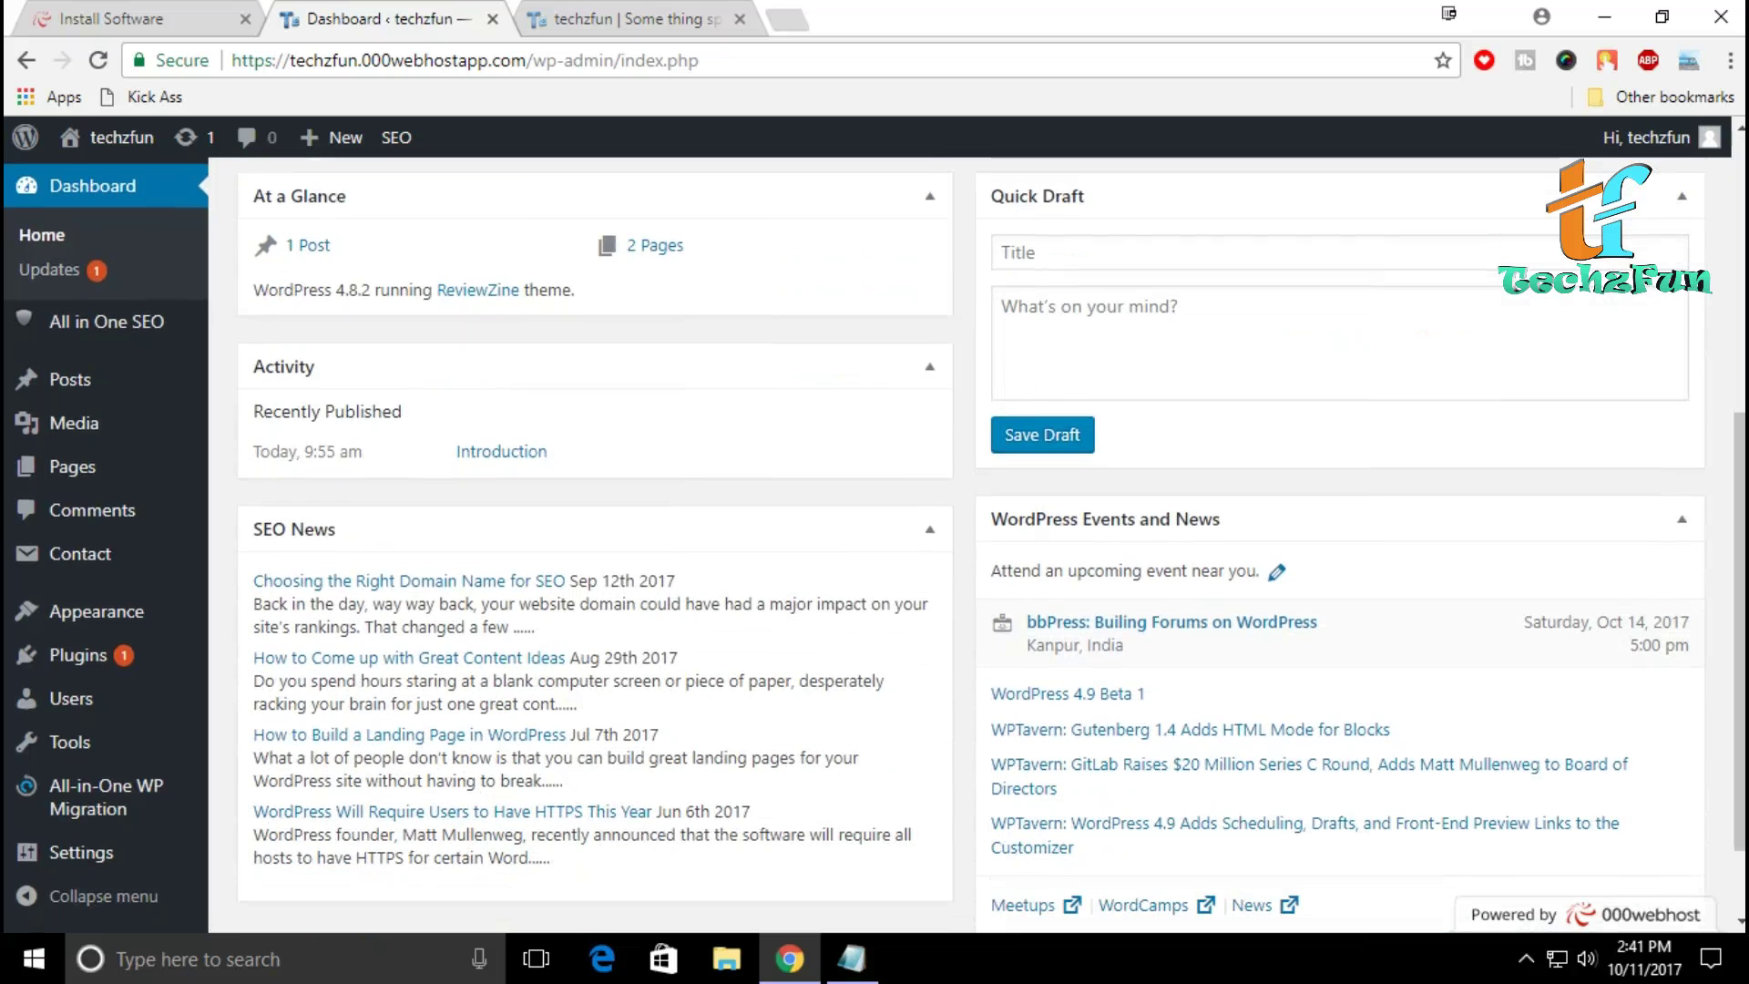
scroll(992, 544, up, 5)
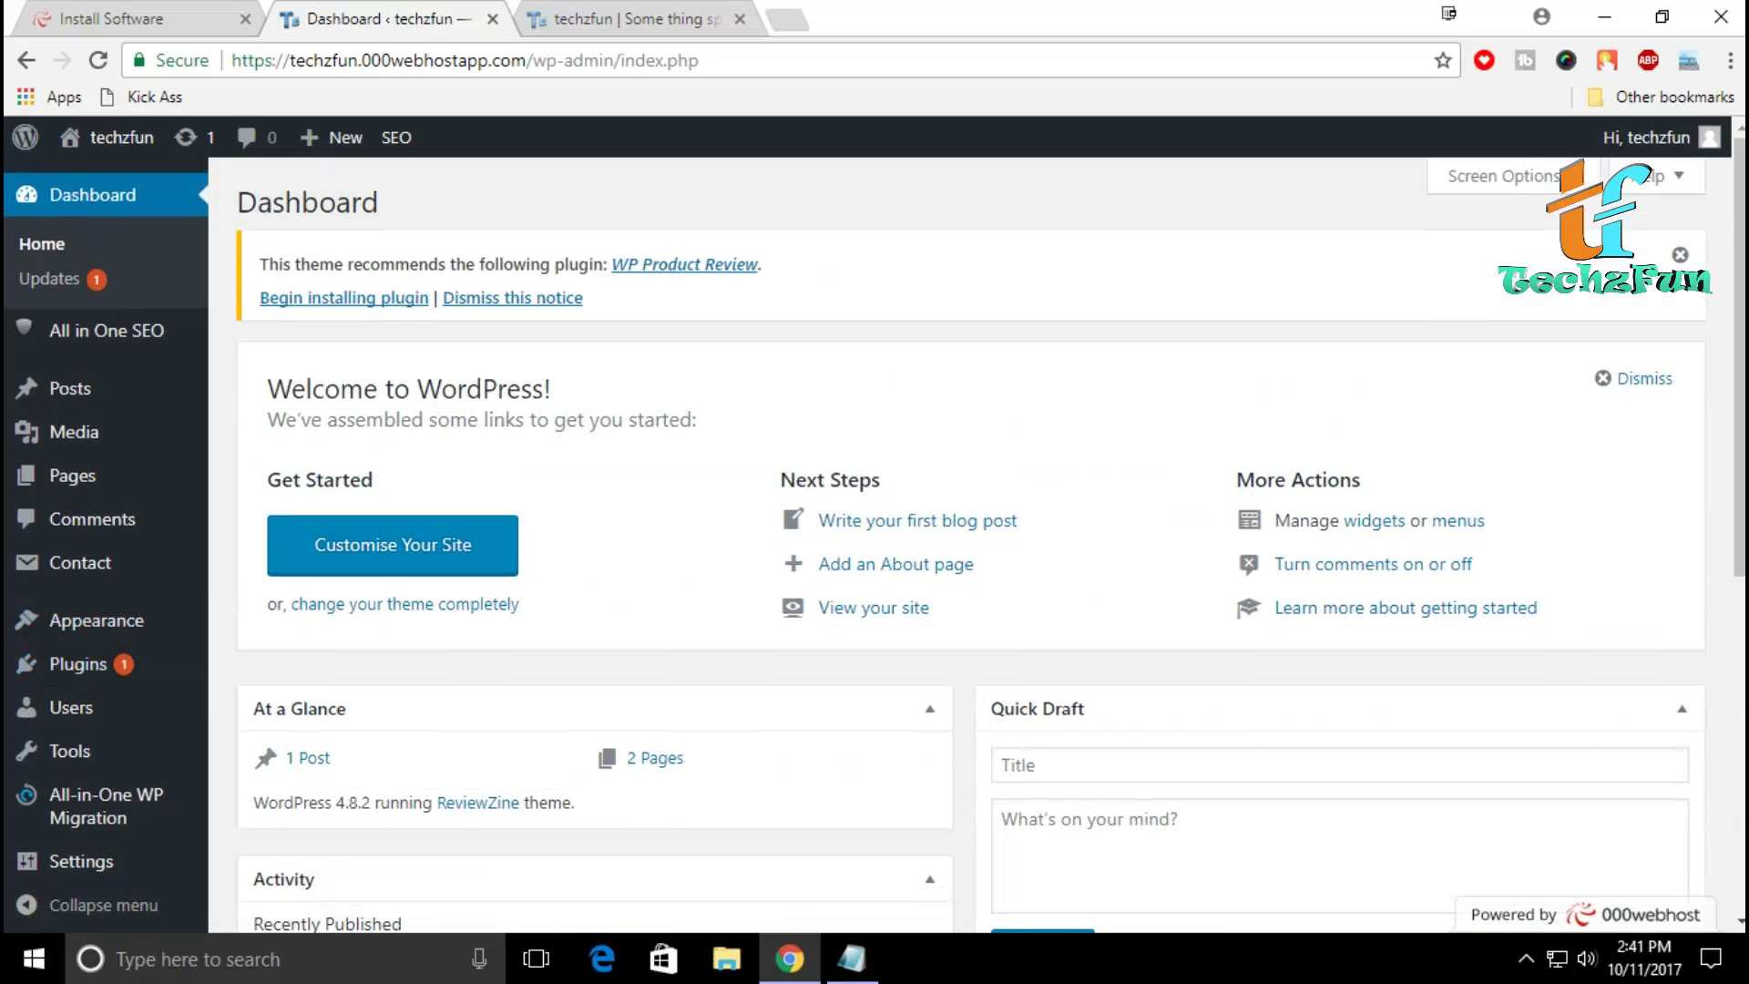
Step: View the Media Library's three TechzFun logo images, then open the Pages list
mouse_move(82, 388)
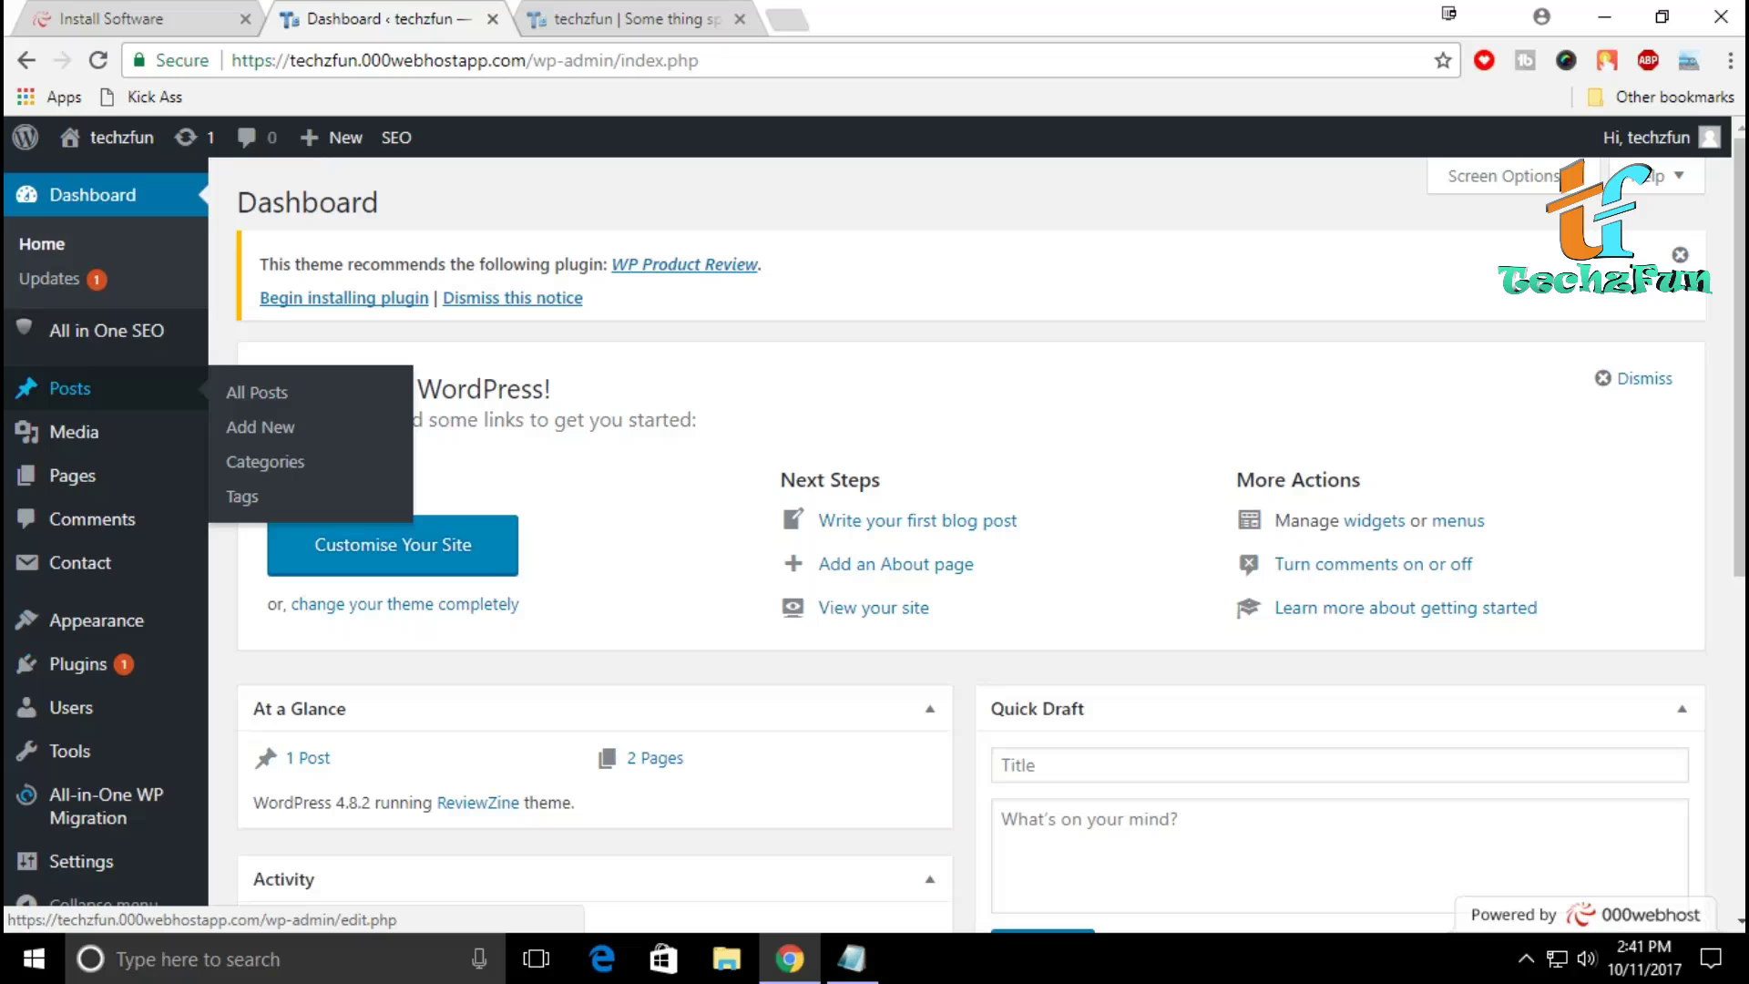
mouse_move(73, 431)
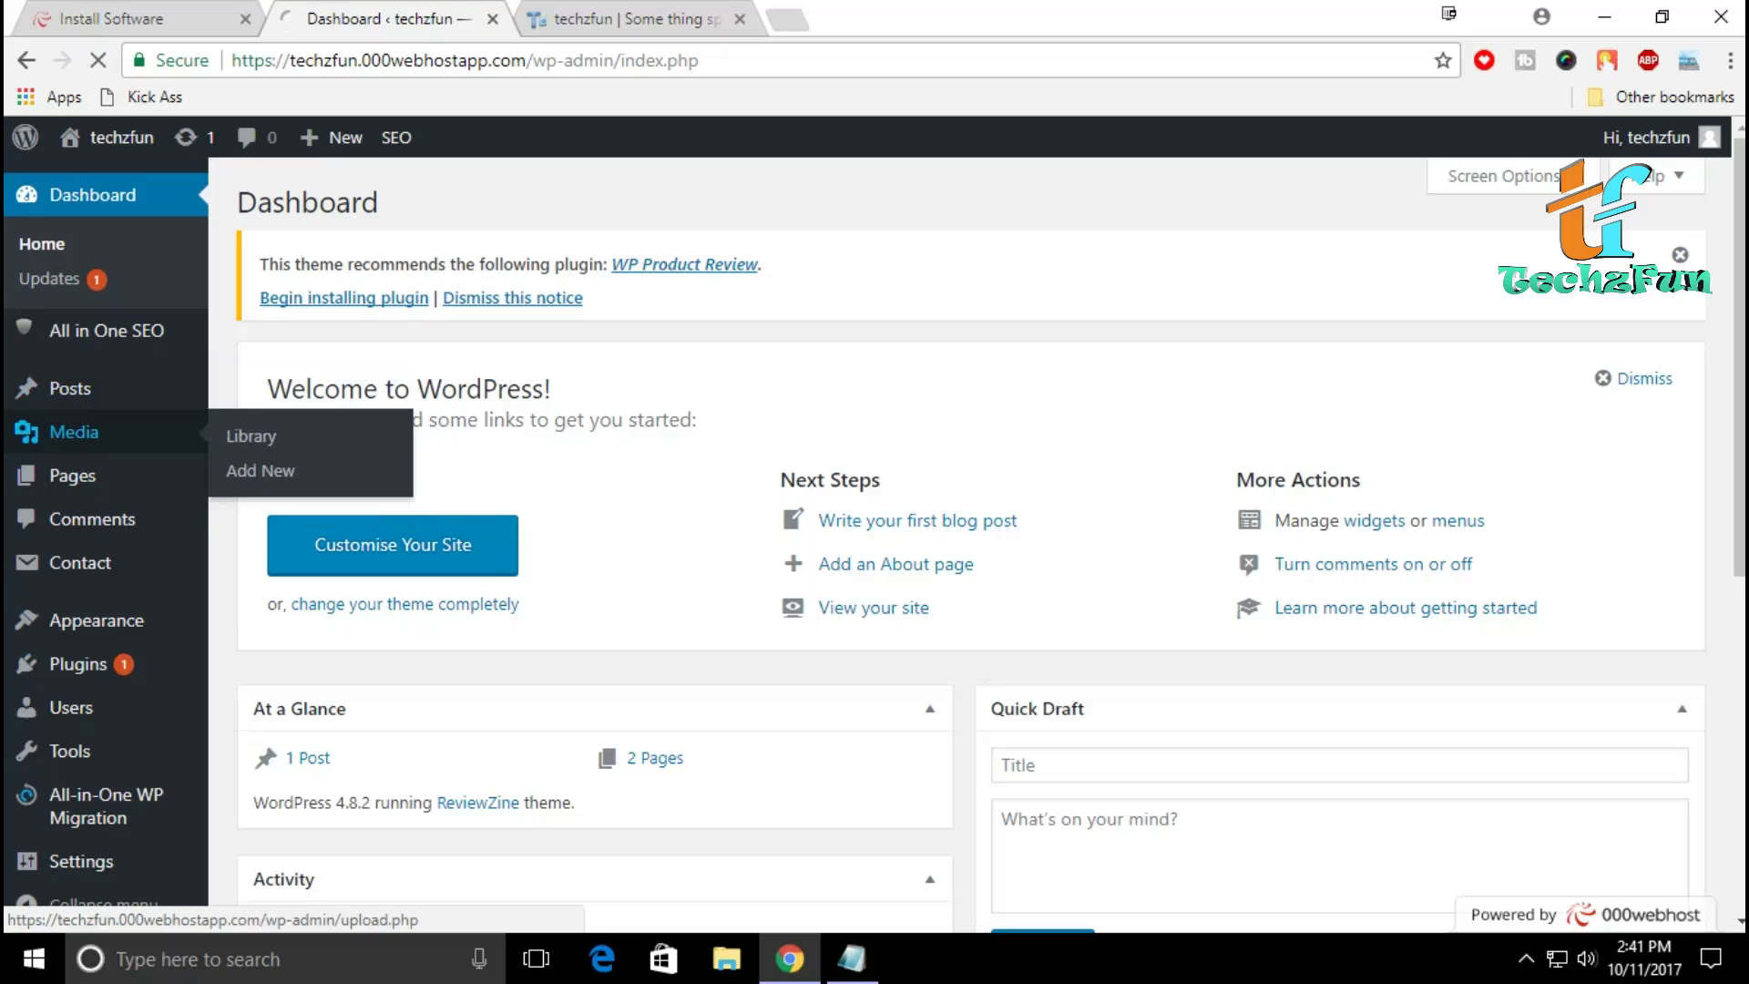
click(73, 432)
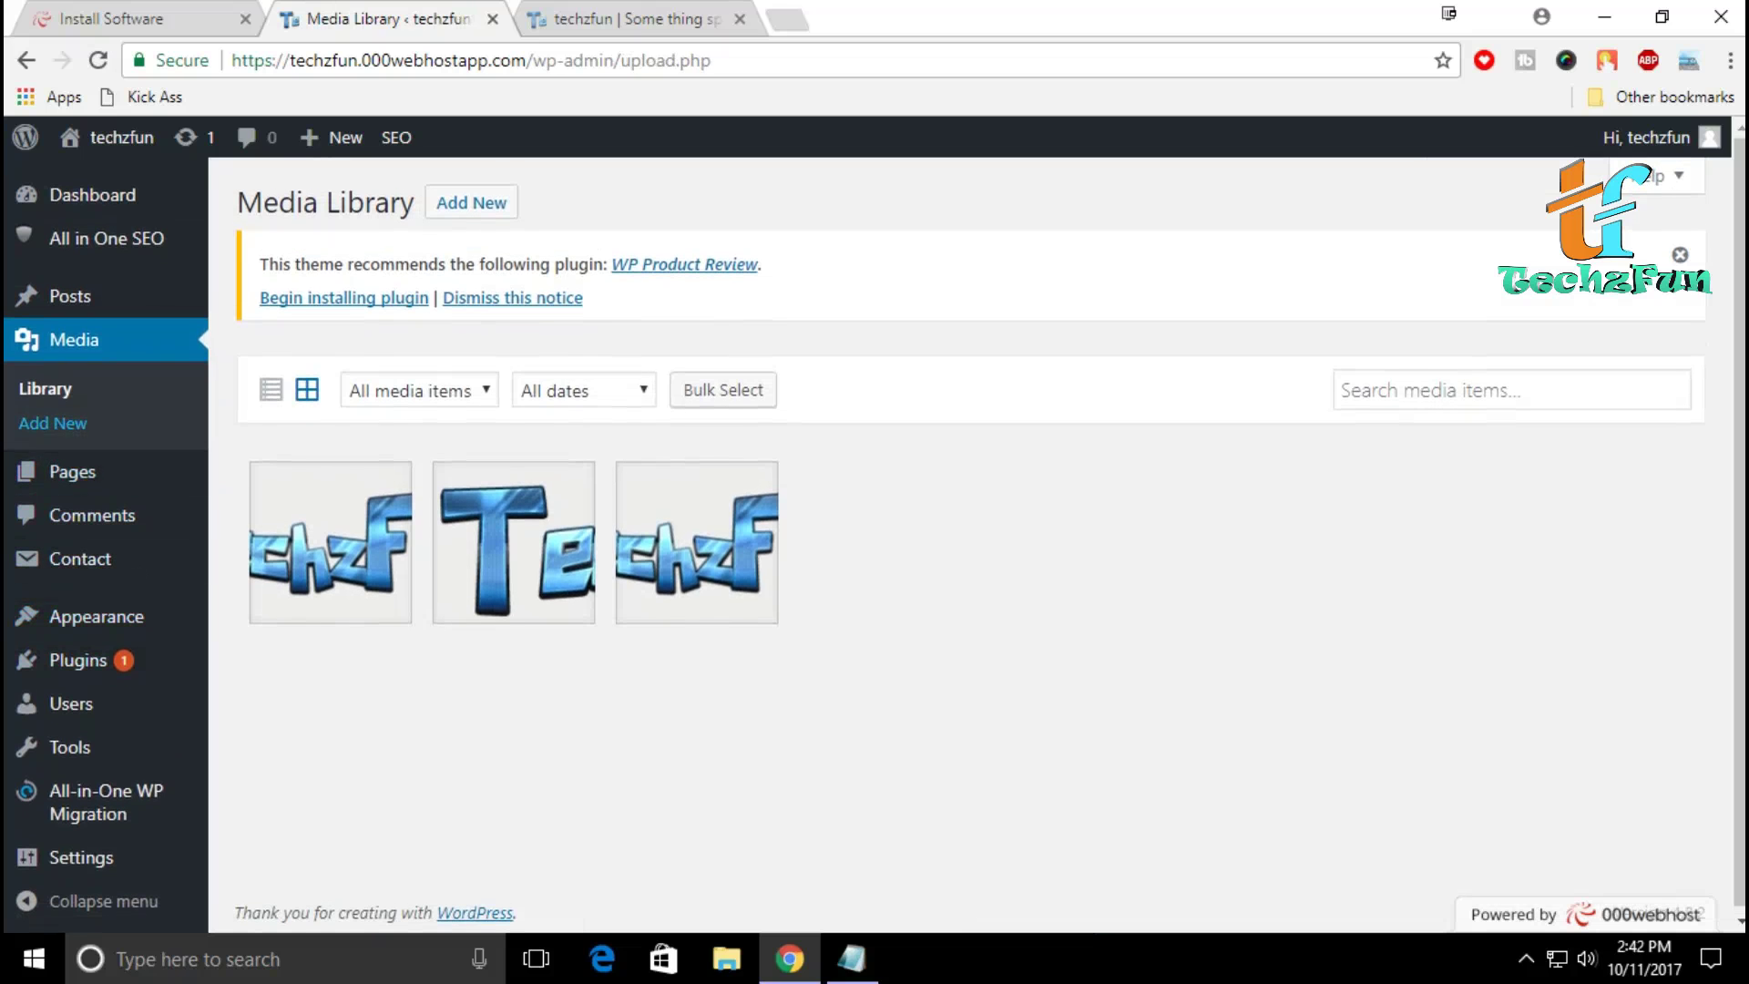
click(72, 471)
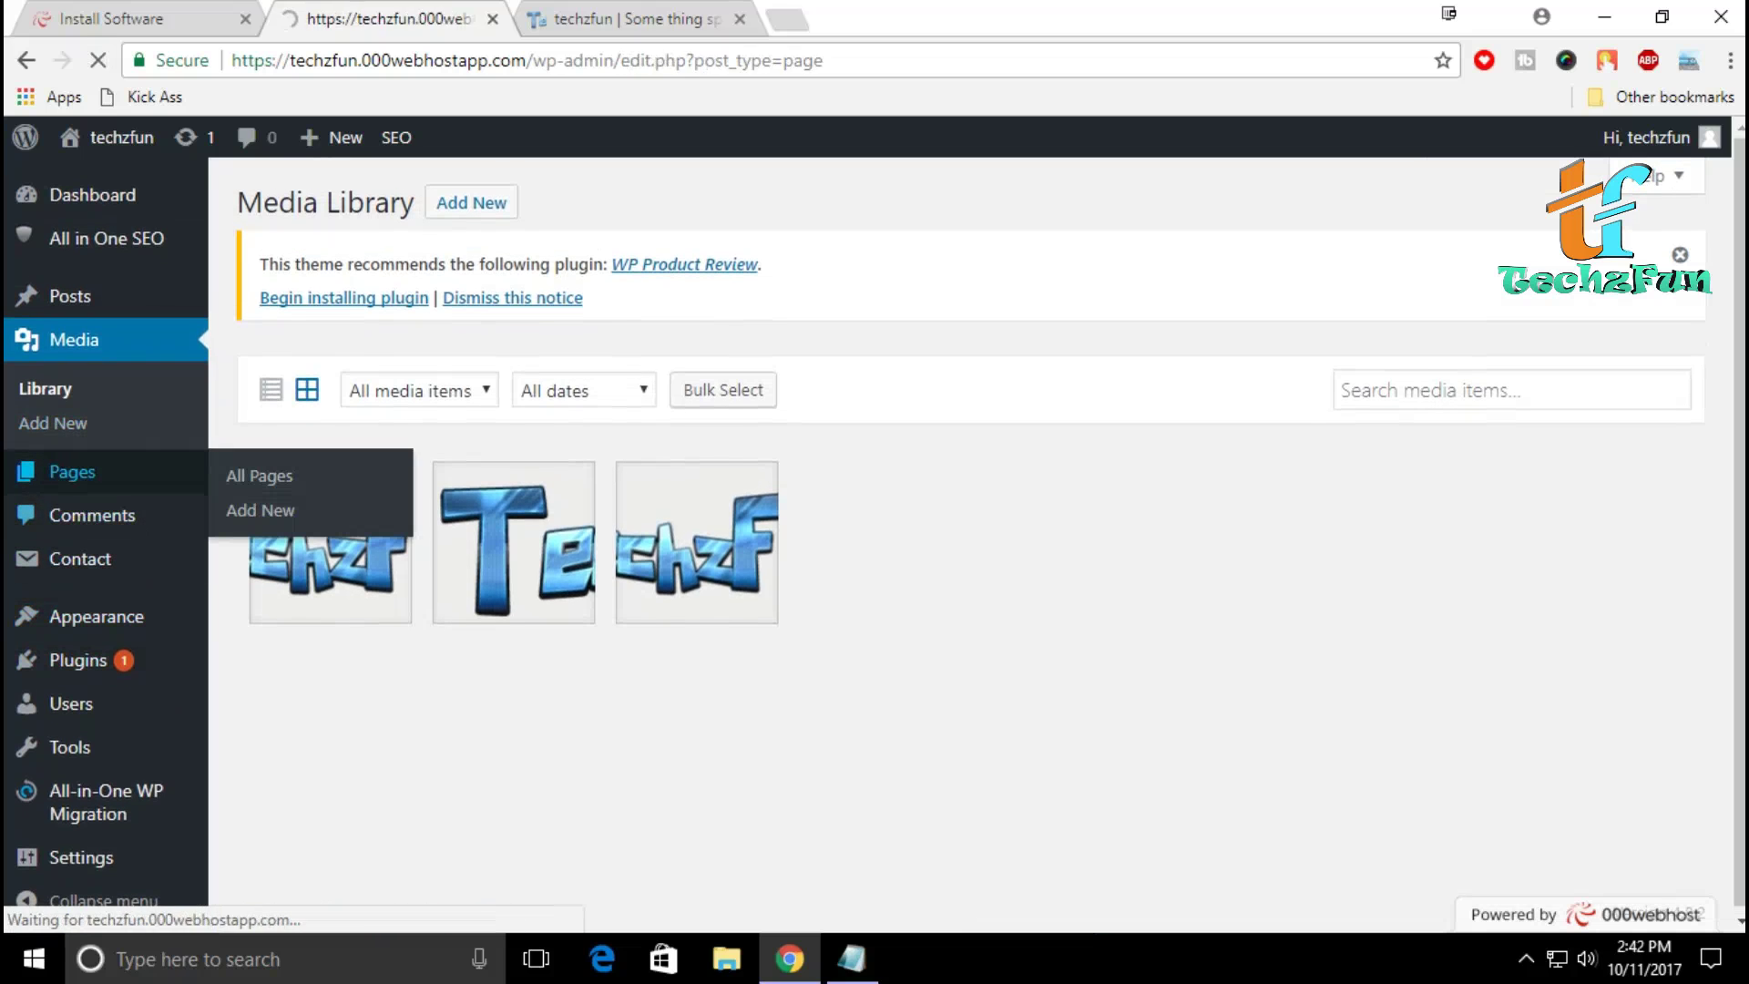
Step: Browse the Posts list showing the Introduction post, then open the Pages list
click(69, 296)
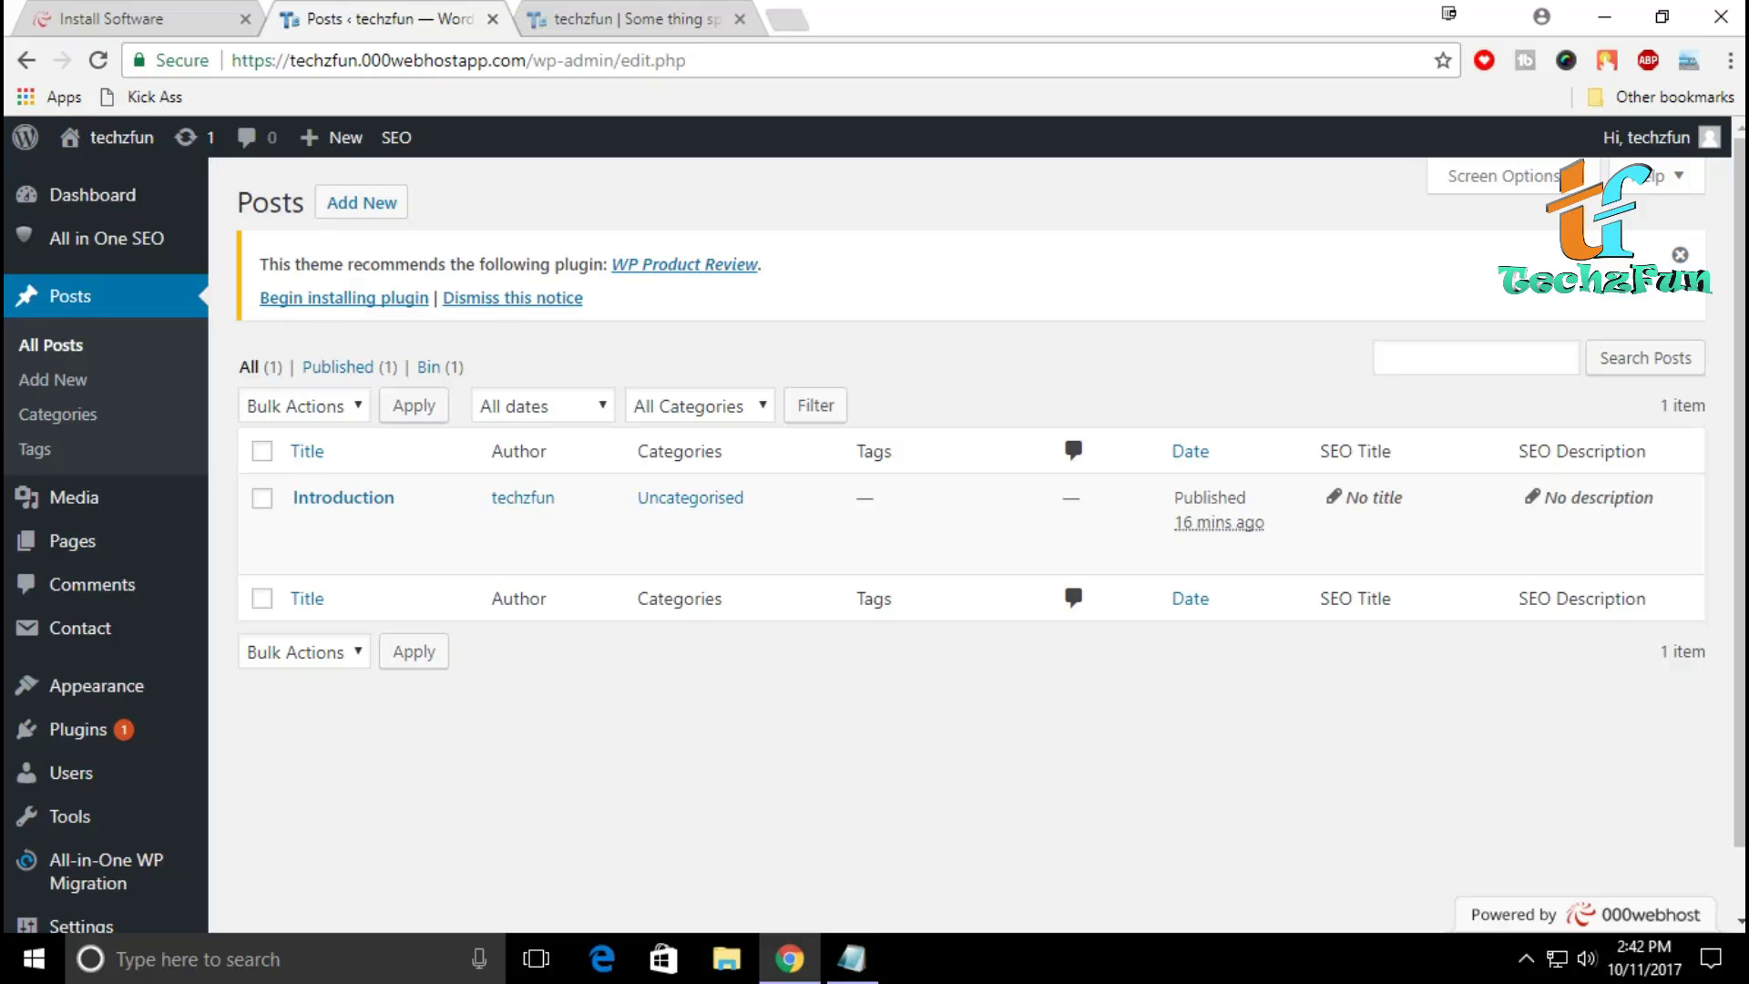
scroll(34, 449, down, 1)
scroll(35, 449, up, 1)
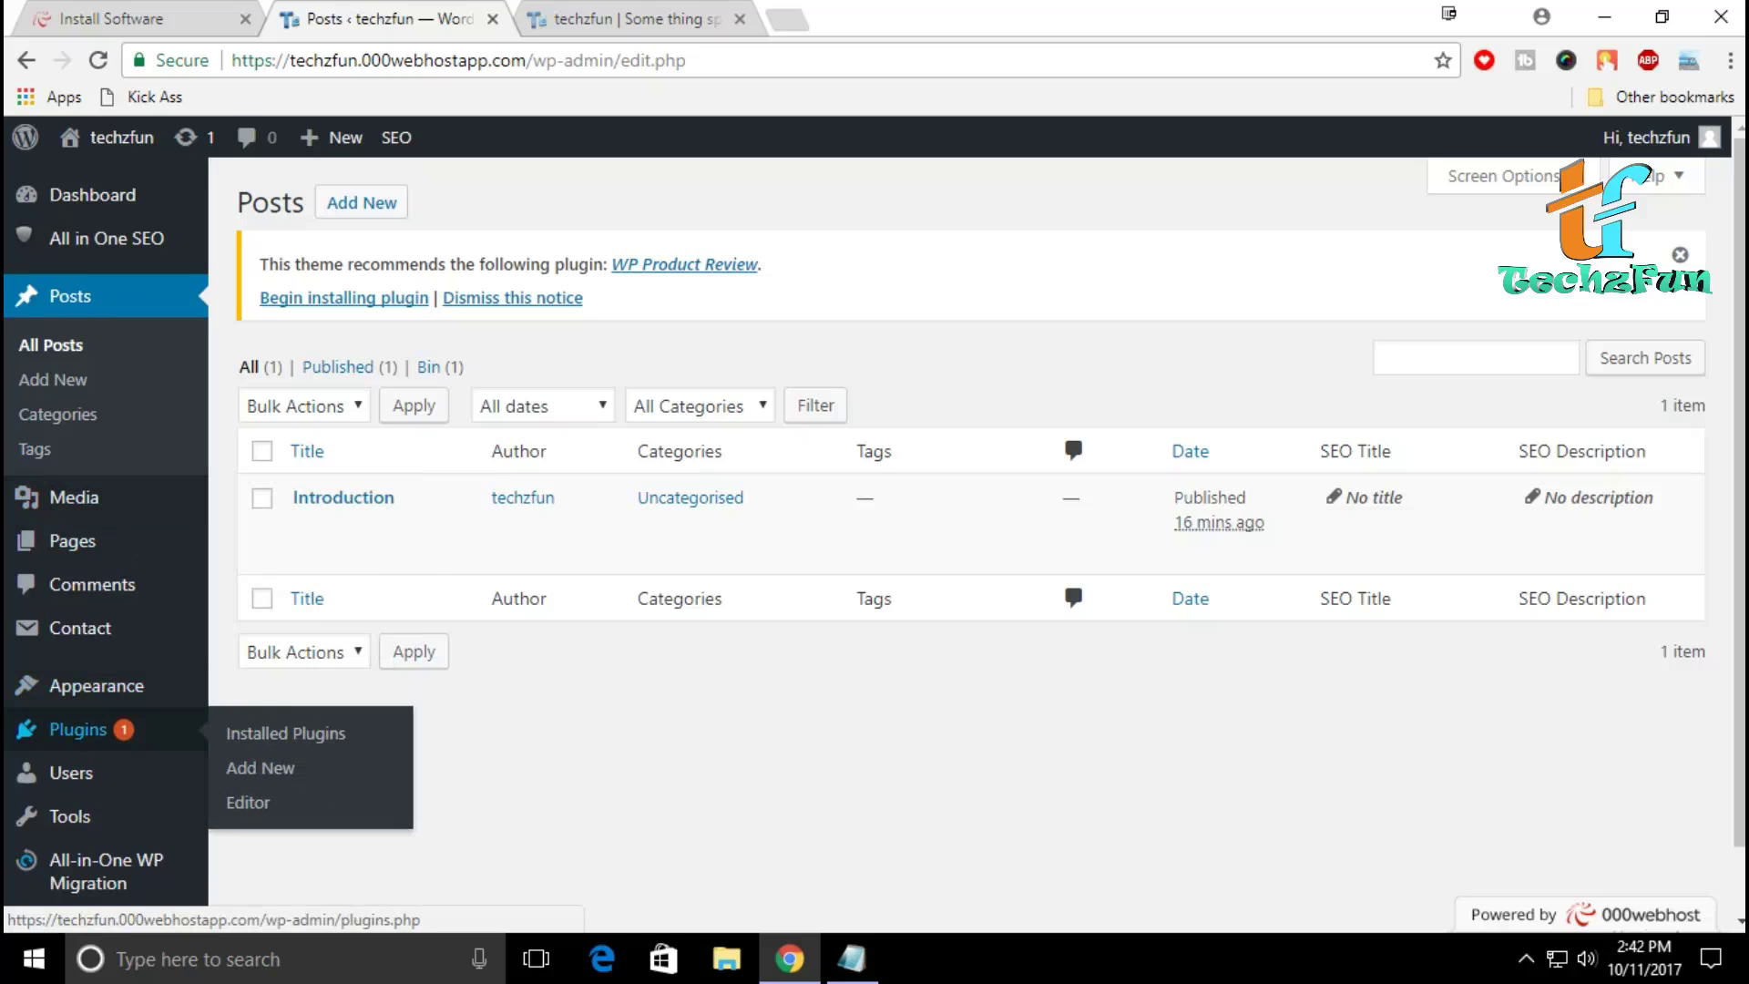
mouse_move(96, 685)
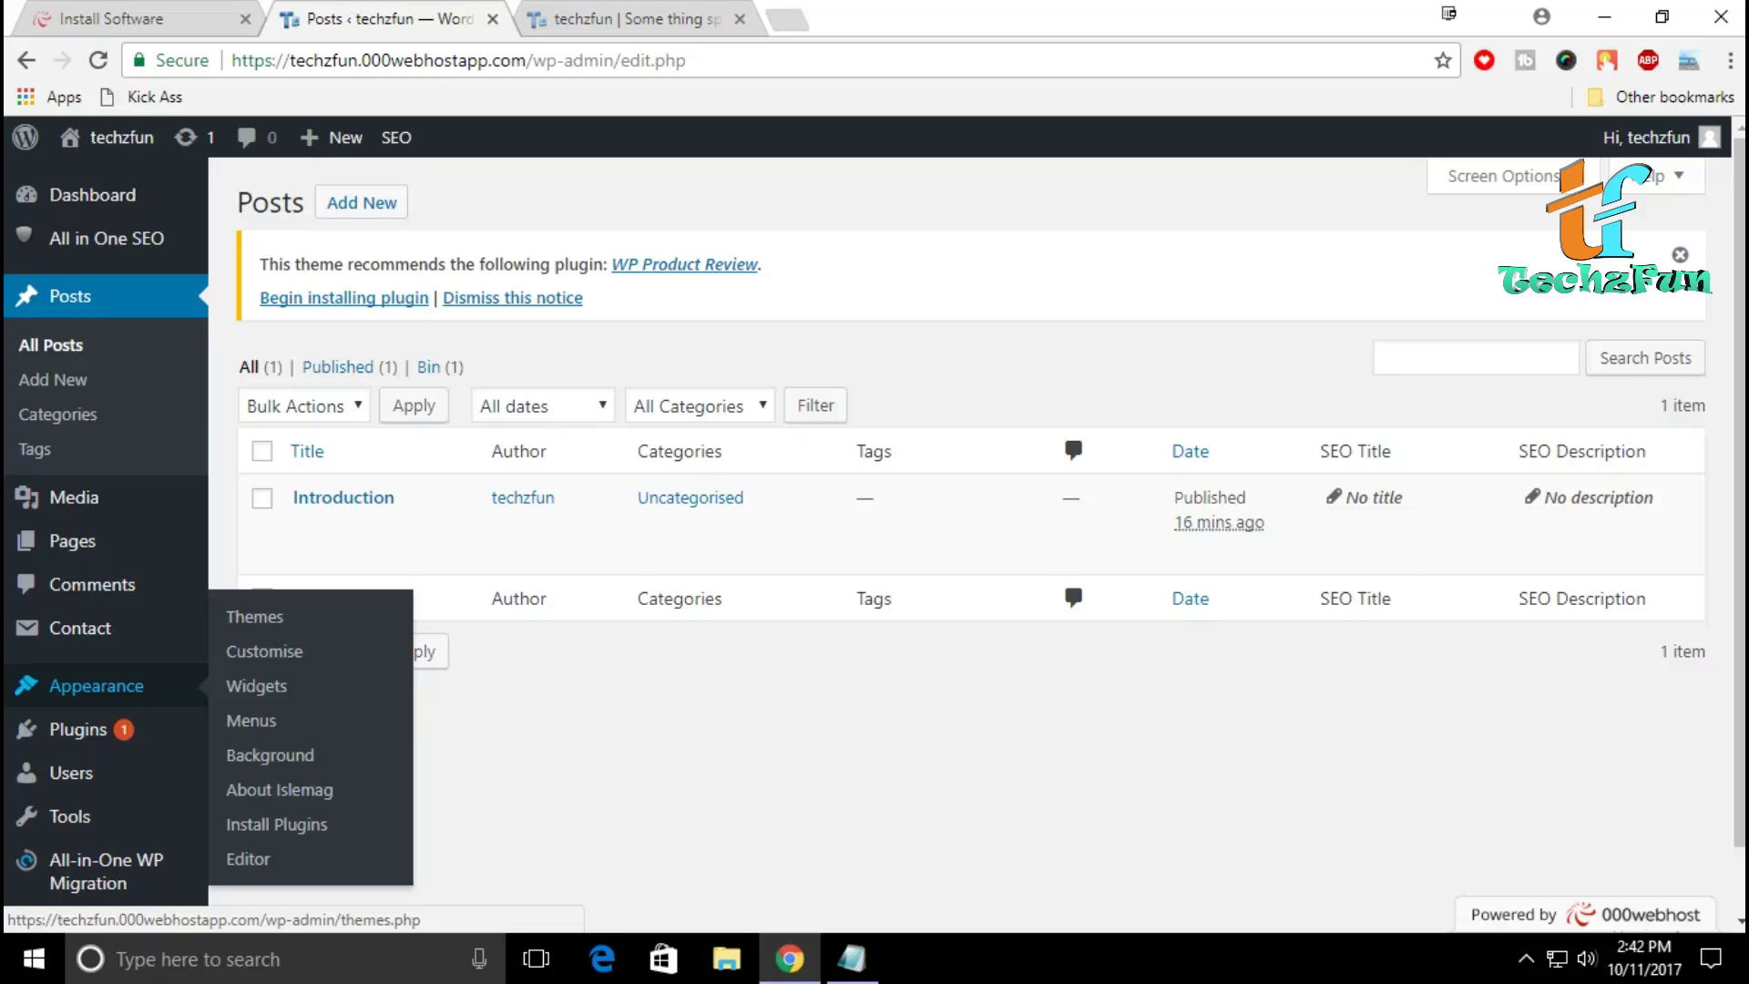
click(72, 540)
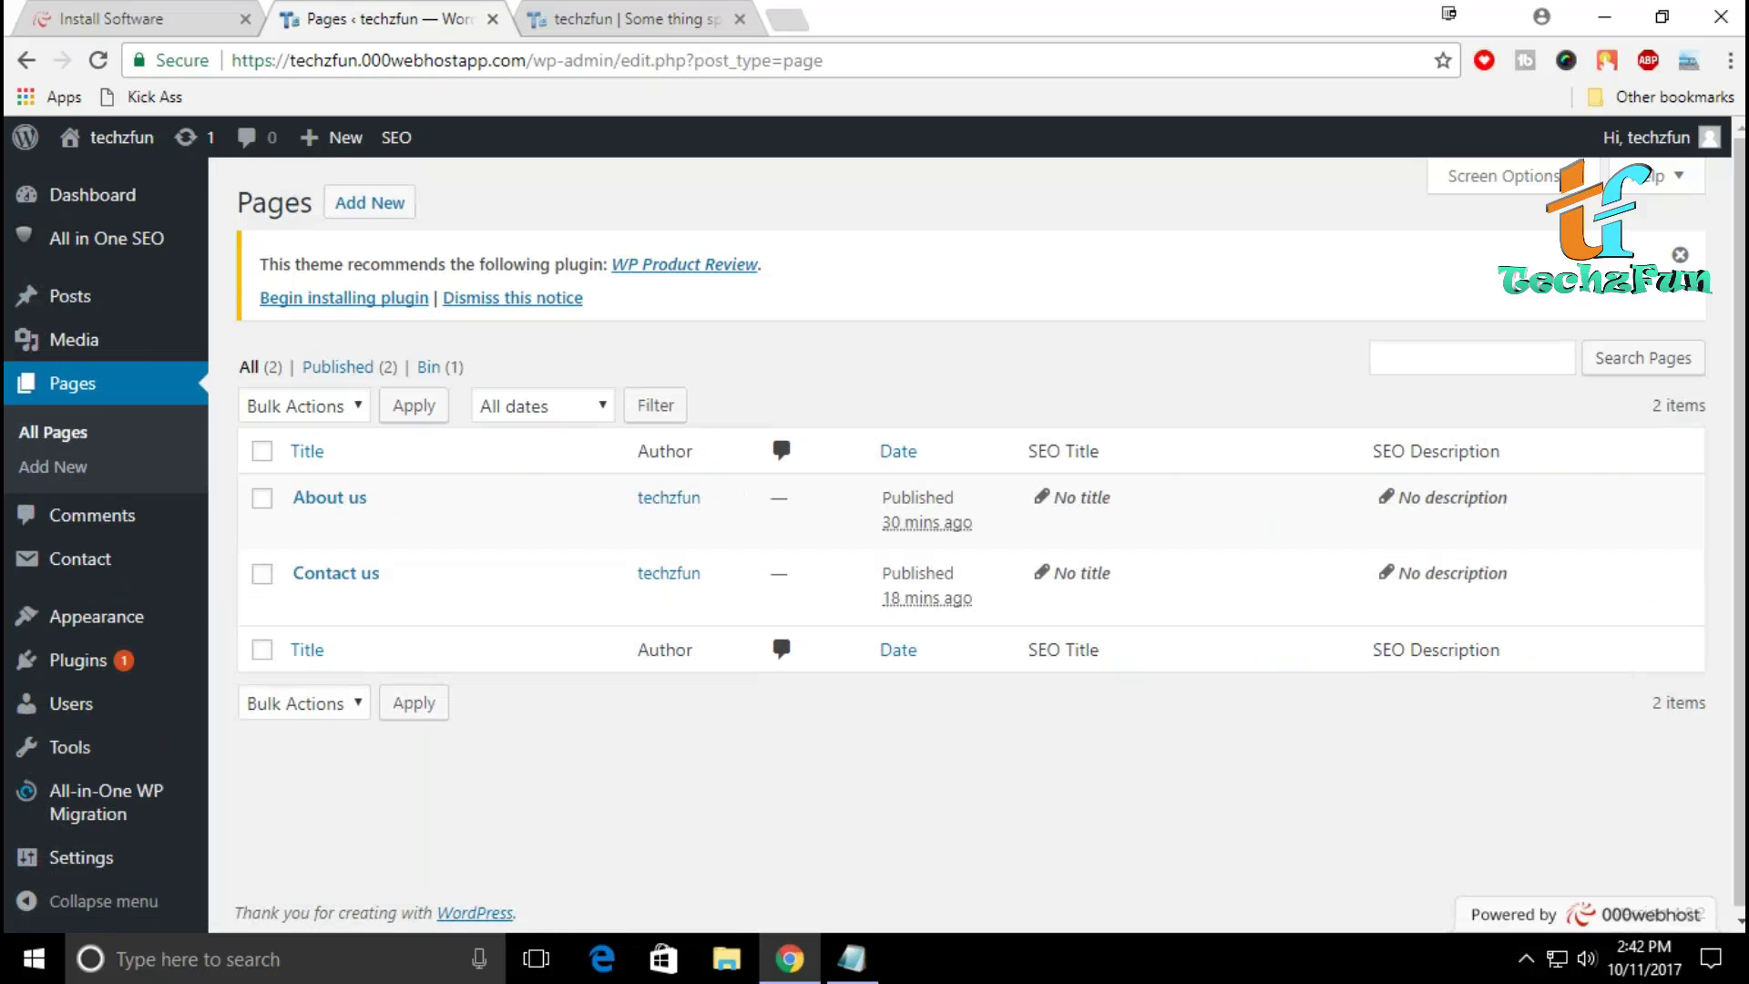
Step: Reload and scroll through the live techzfun homepage, then return to the admin tab
key(ctrl+Tab)
key(F5)
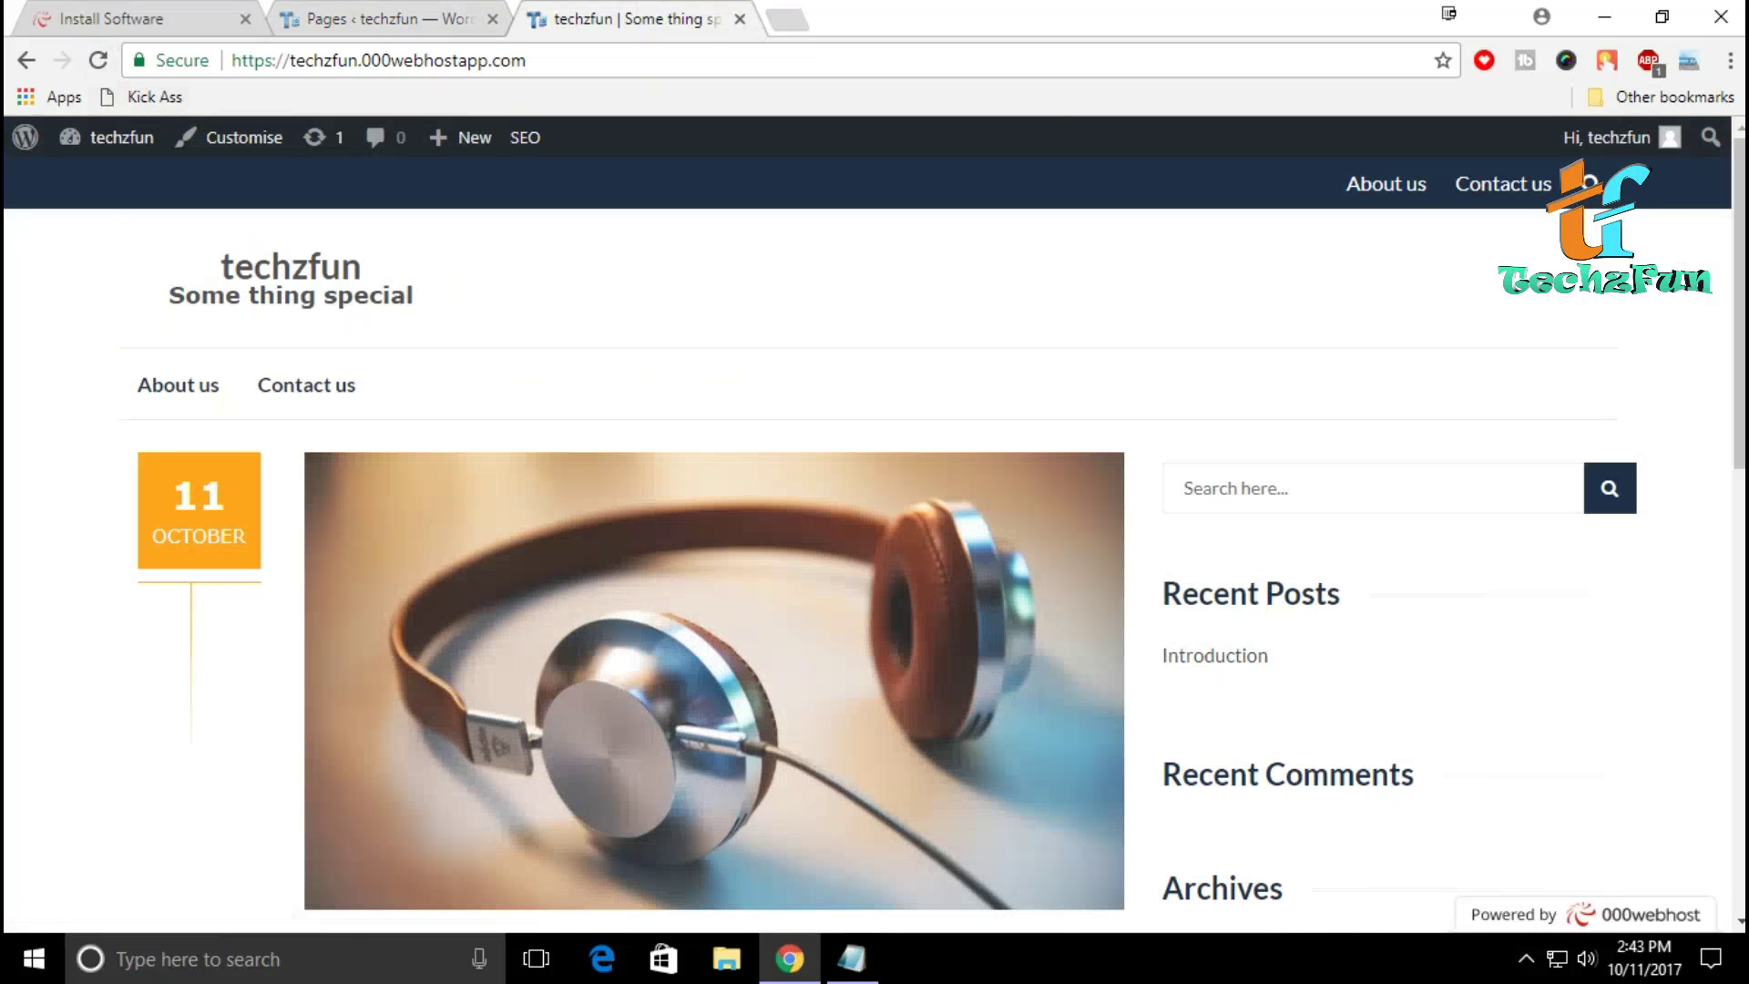
scroll(875, 529, down, 8)
scroll(874, 528, up, 8)
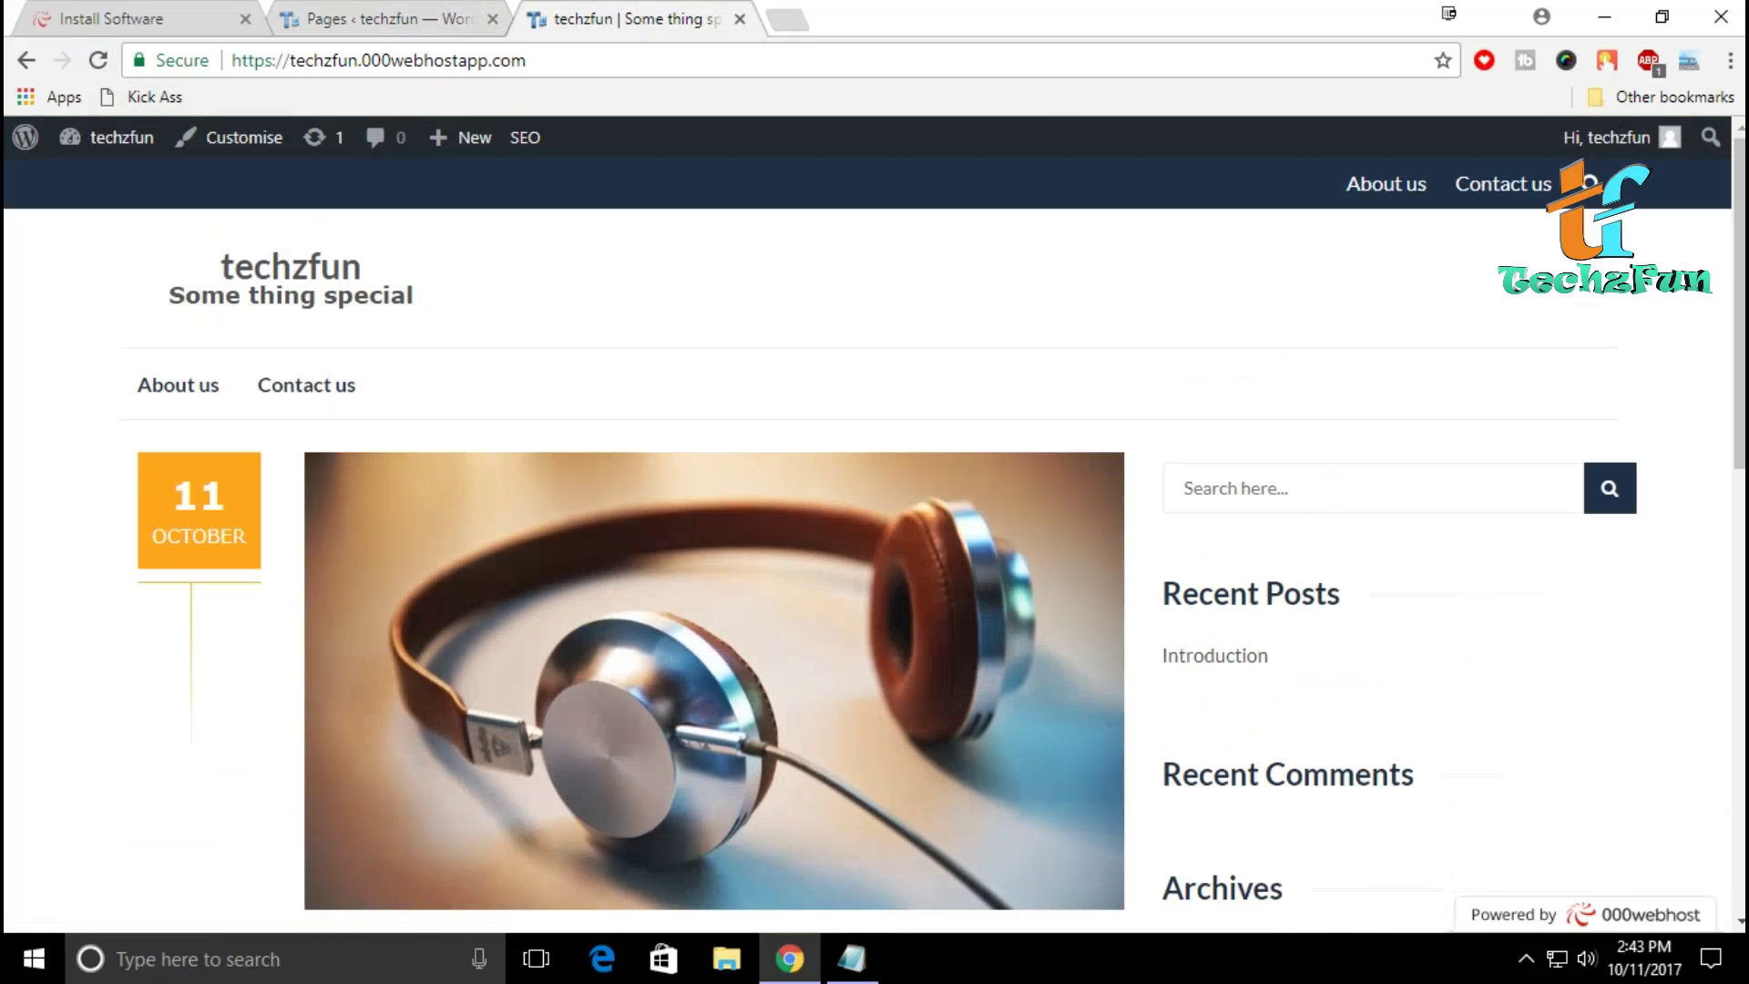
click(99, 60)
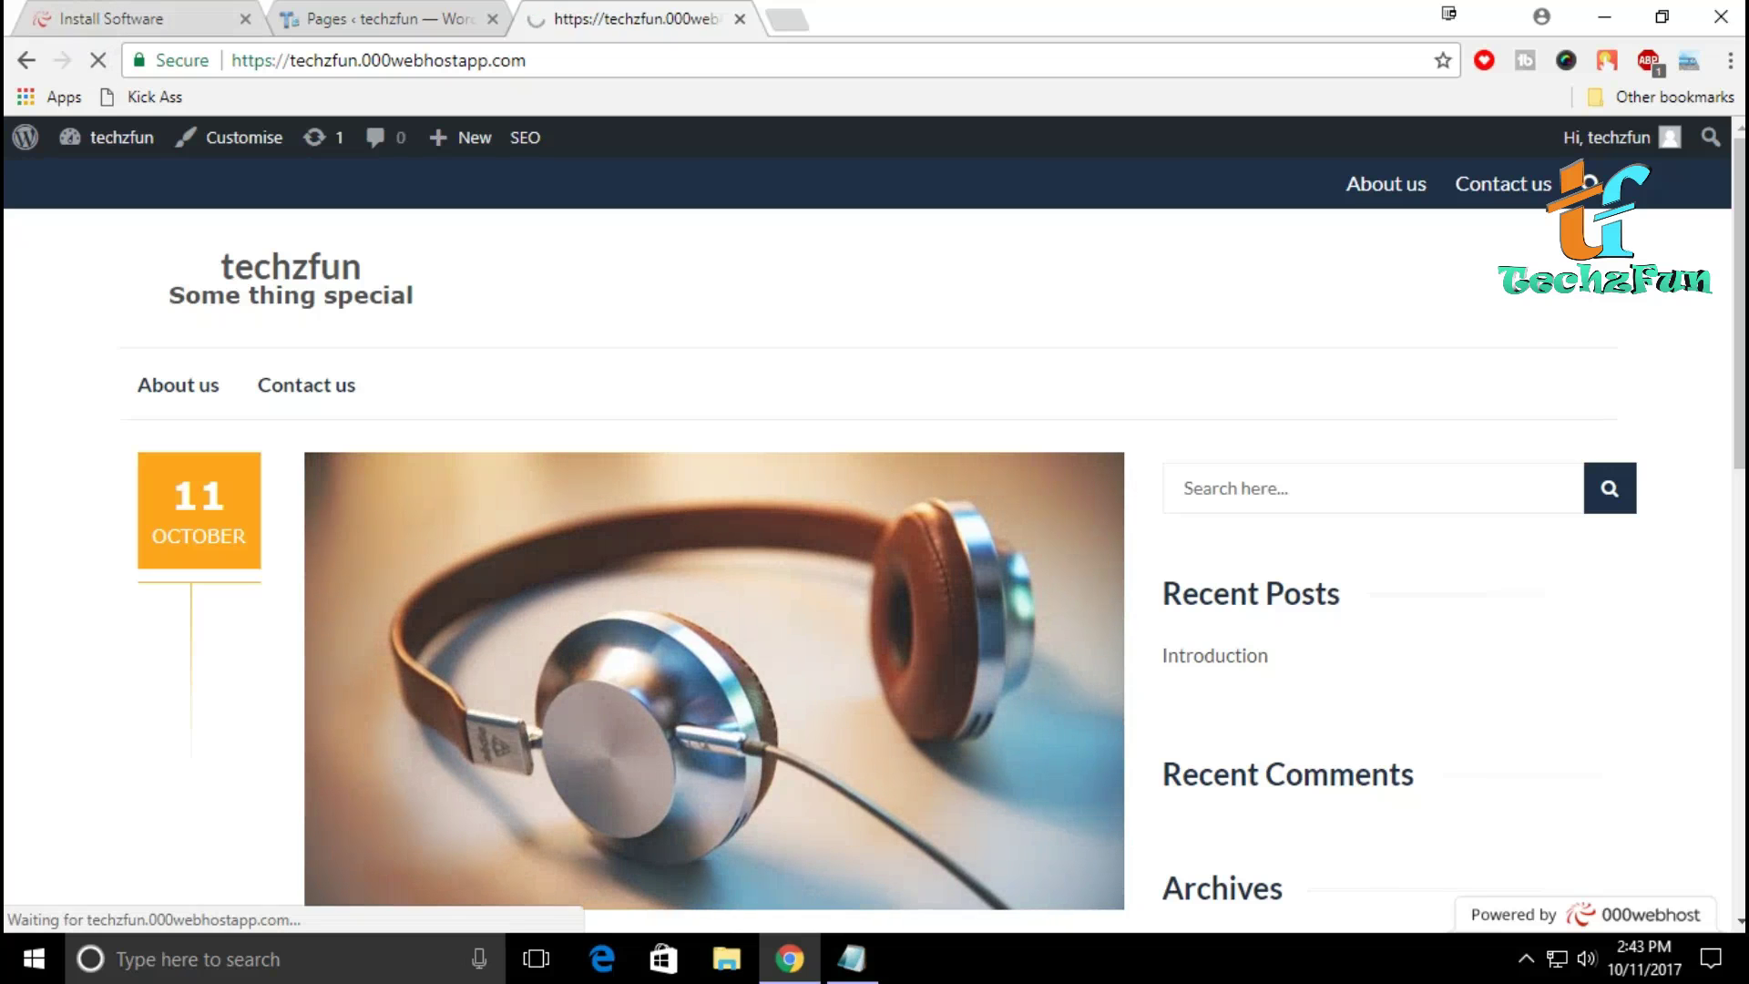
scroll(875, 529, down, 5)
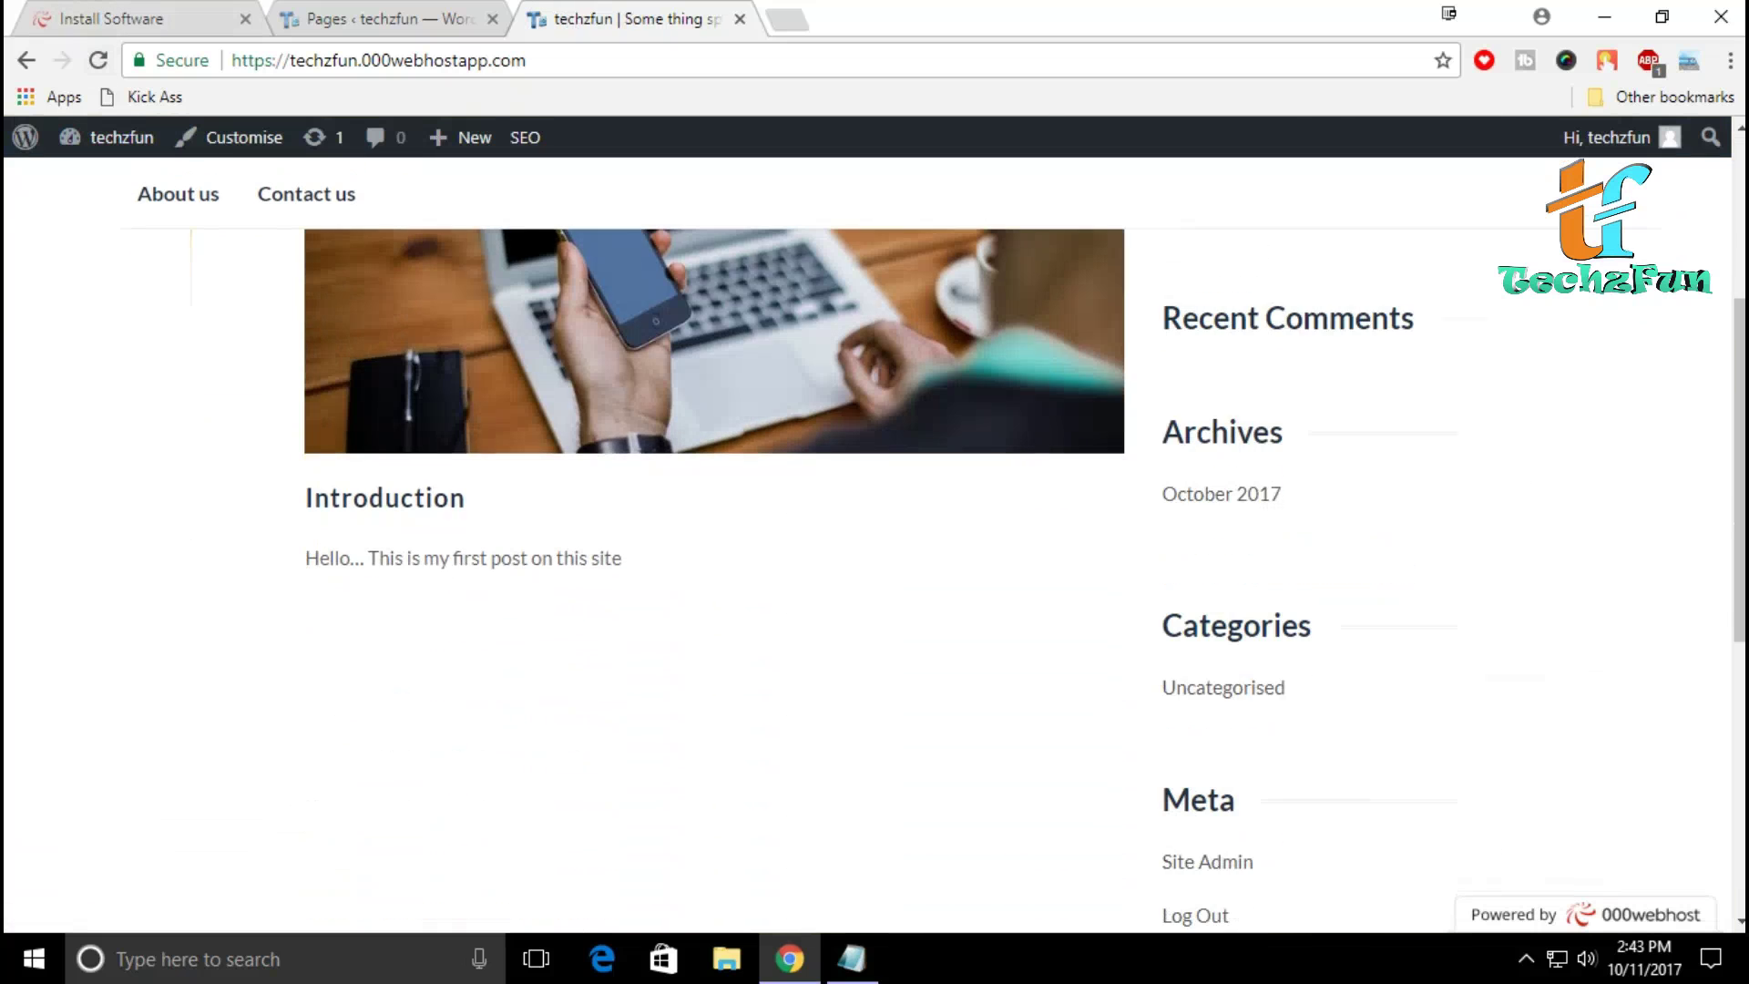
scroll(875, 528, up, 5)
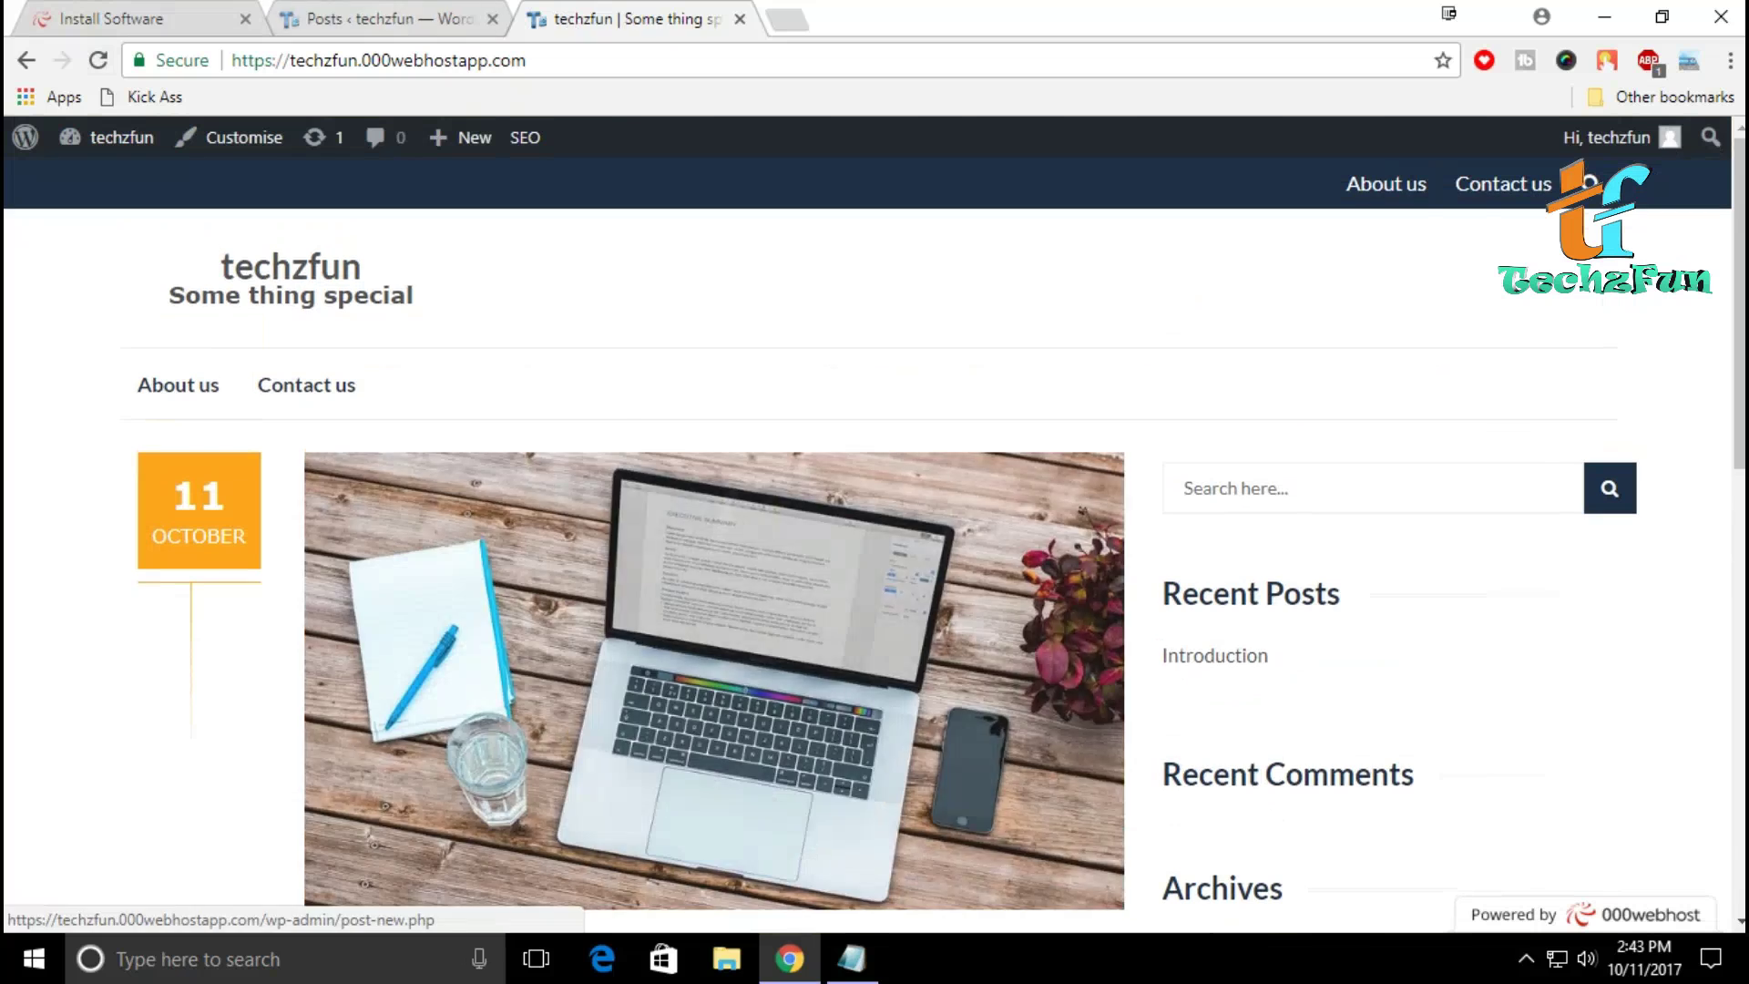
key(ctrl+Page_Up)
Step: Open the Introduction post in the editor and review its All in One SEO Pack box
click(263, 498)
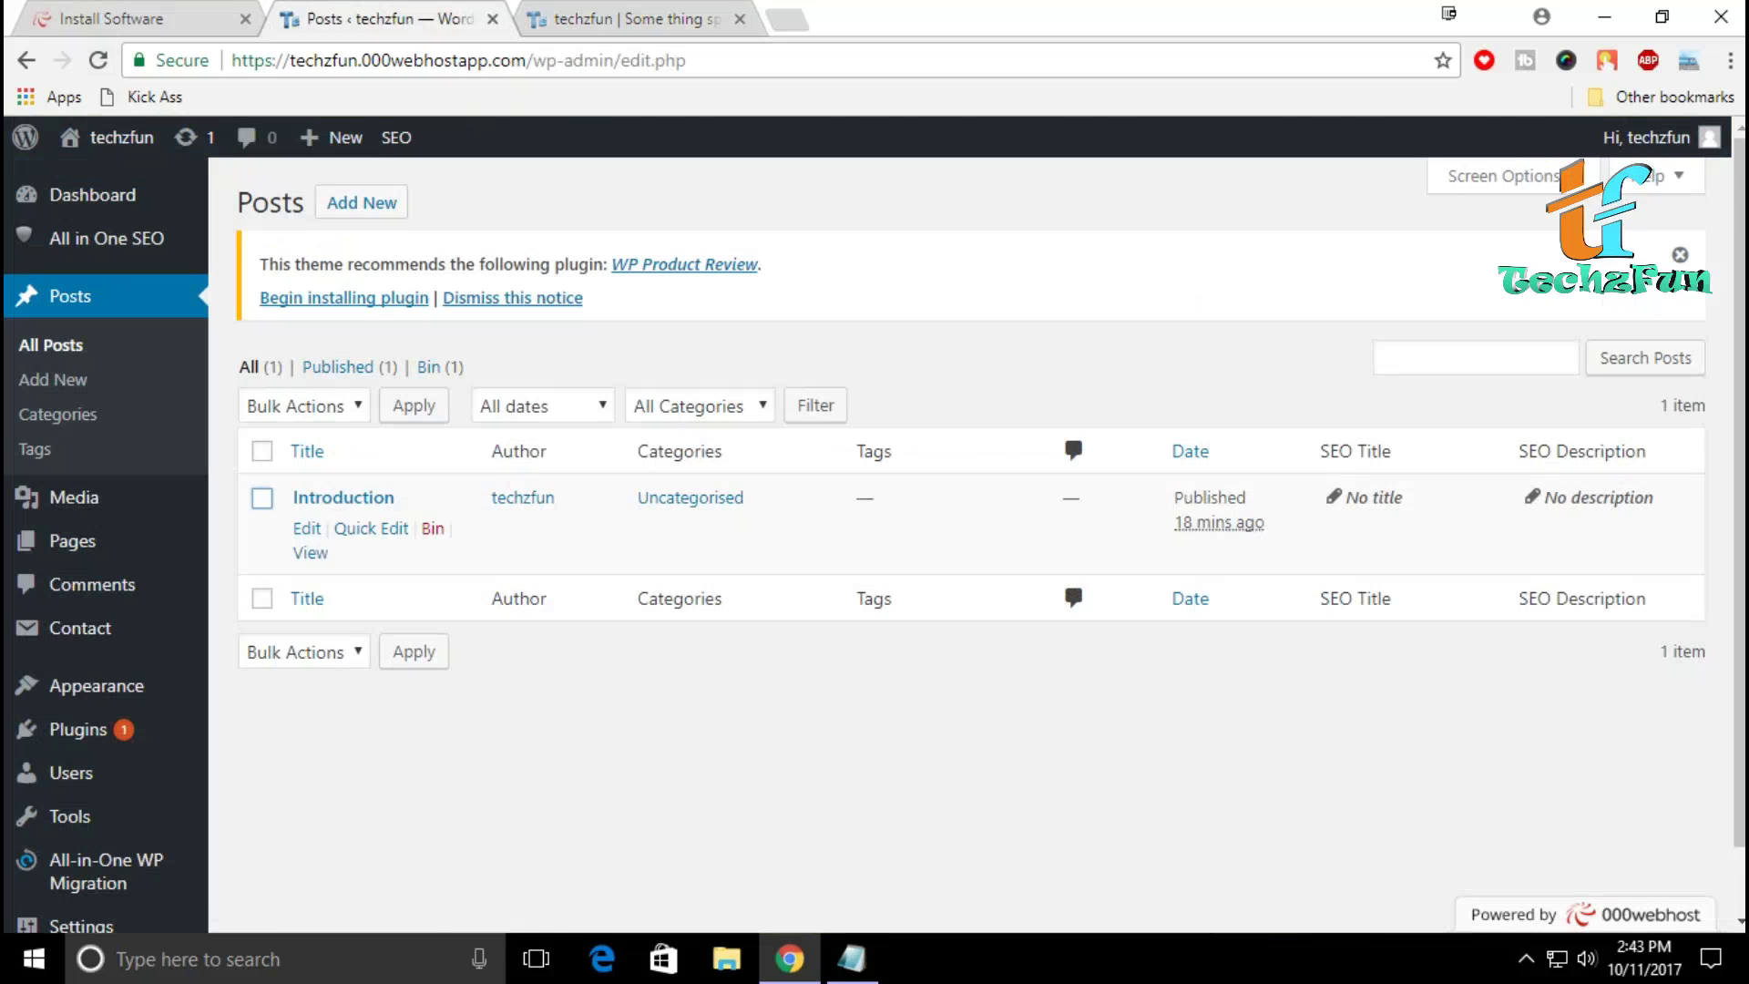
click(307, 528)
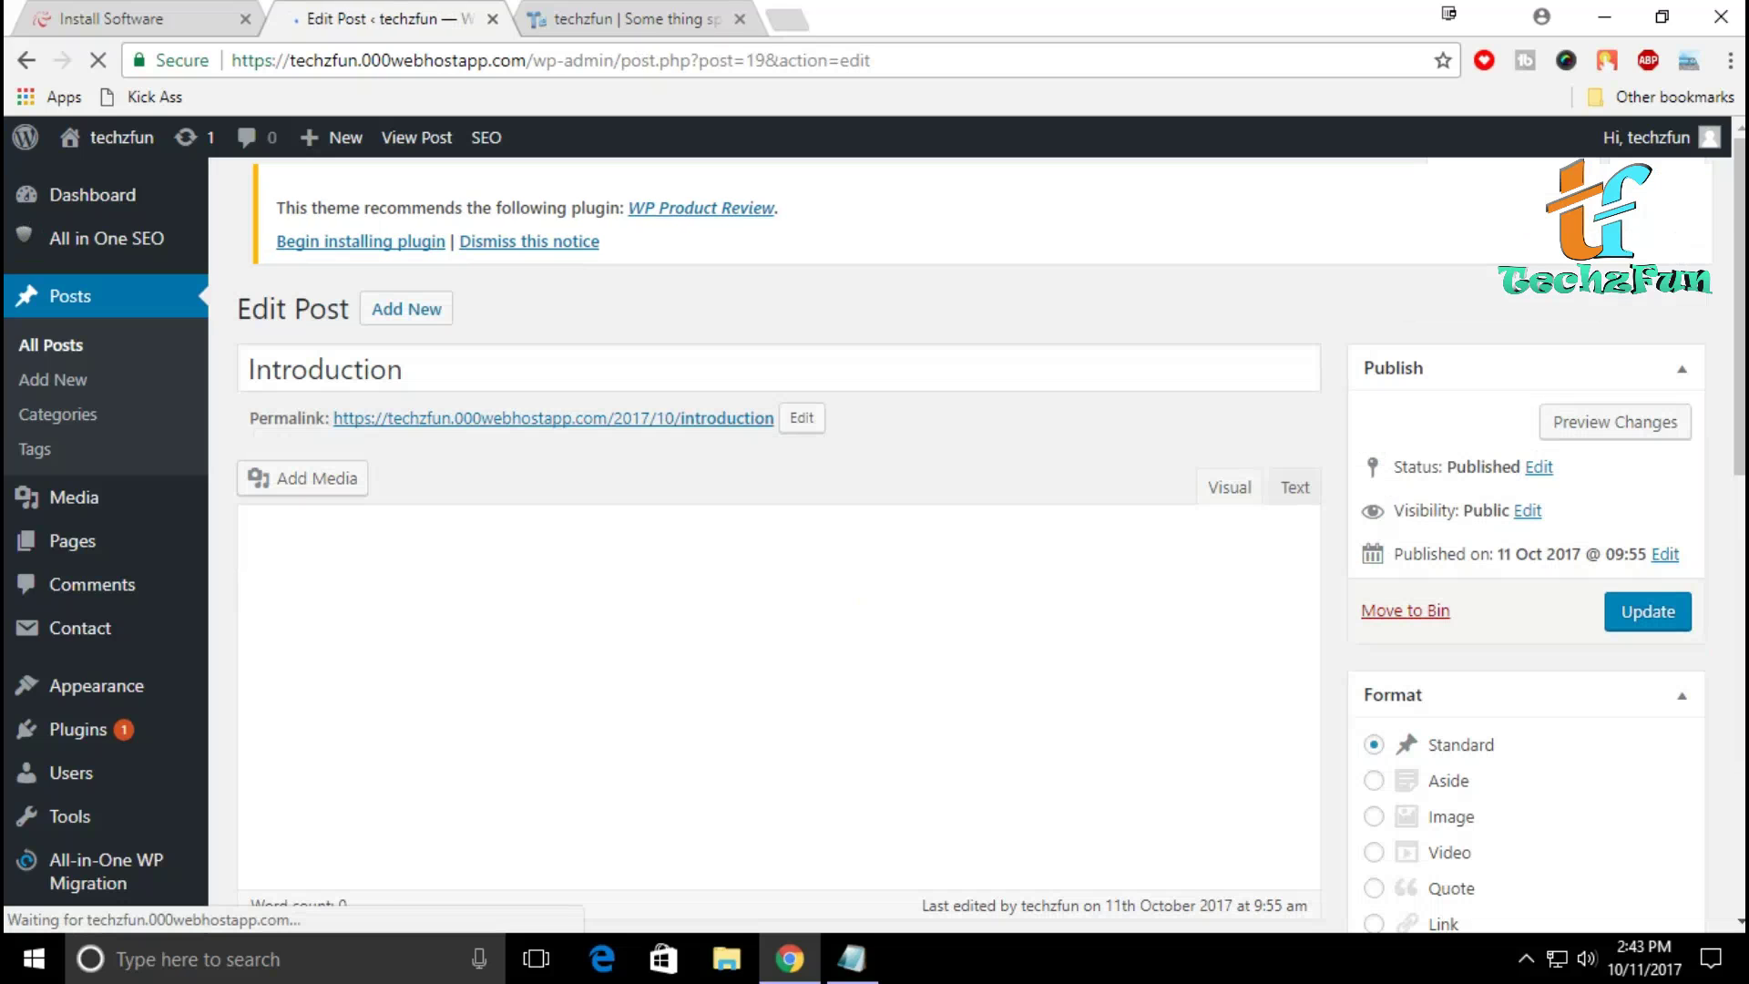
scroll(778, 547, down, 10)
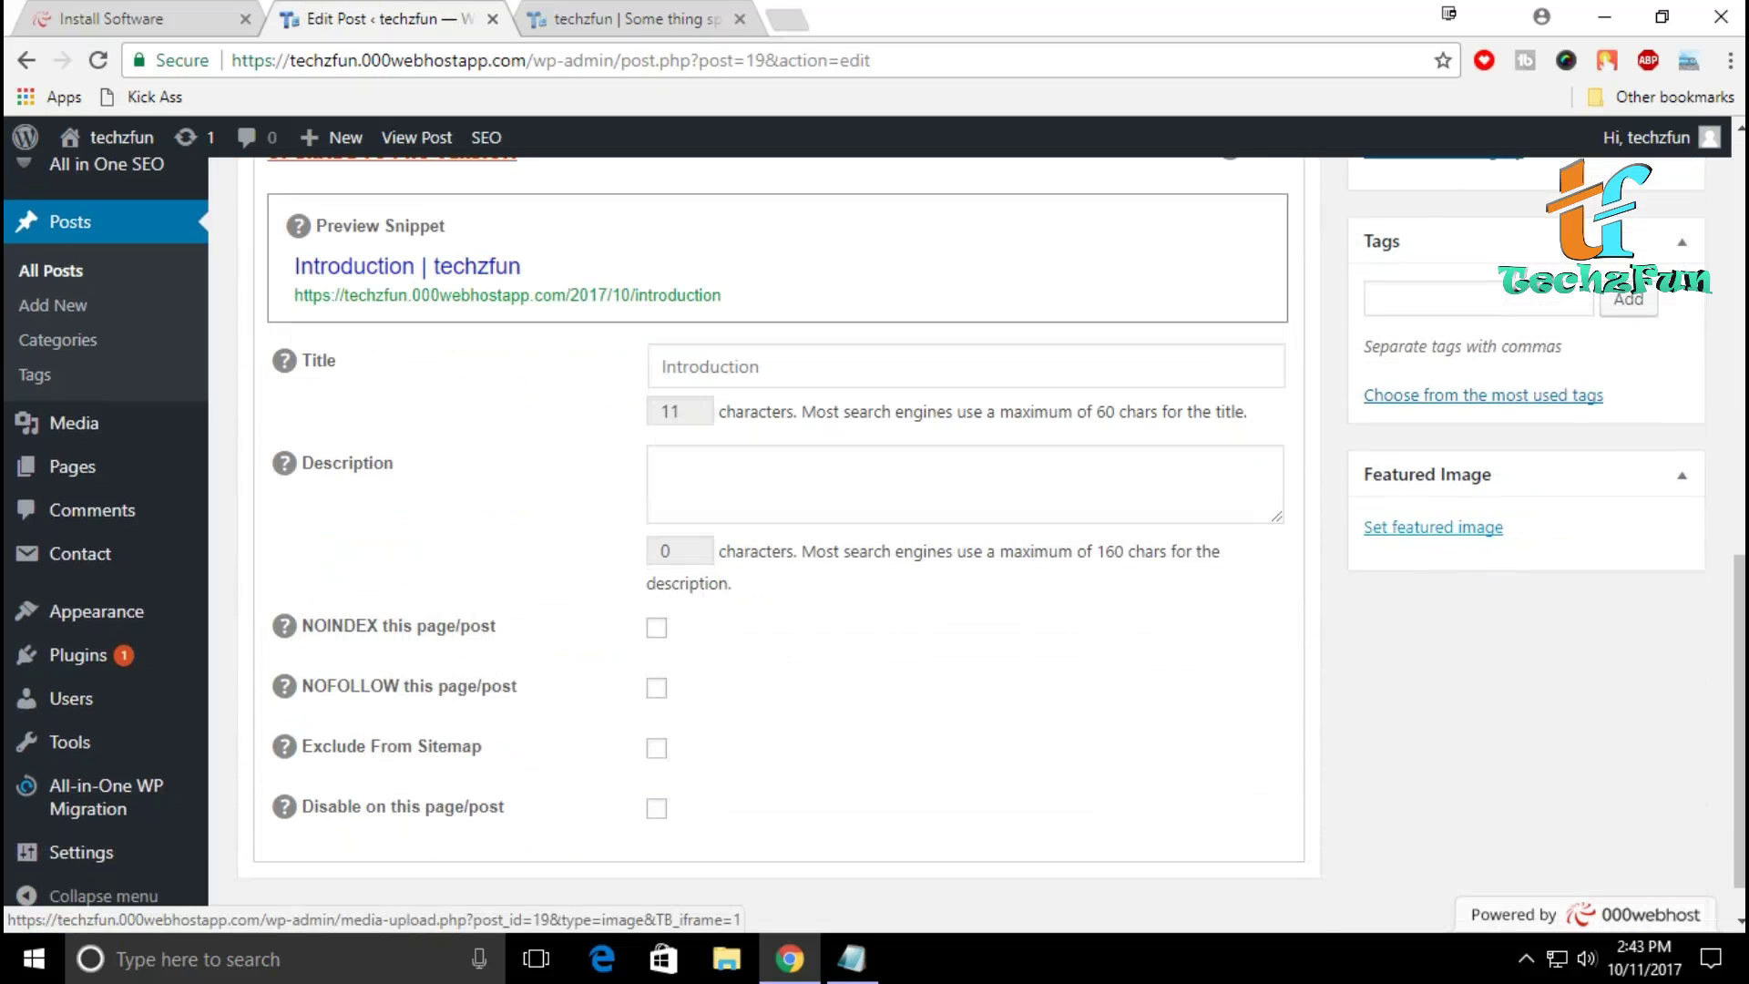
scroll(1433, 528, up, 4)
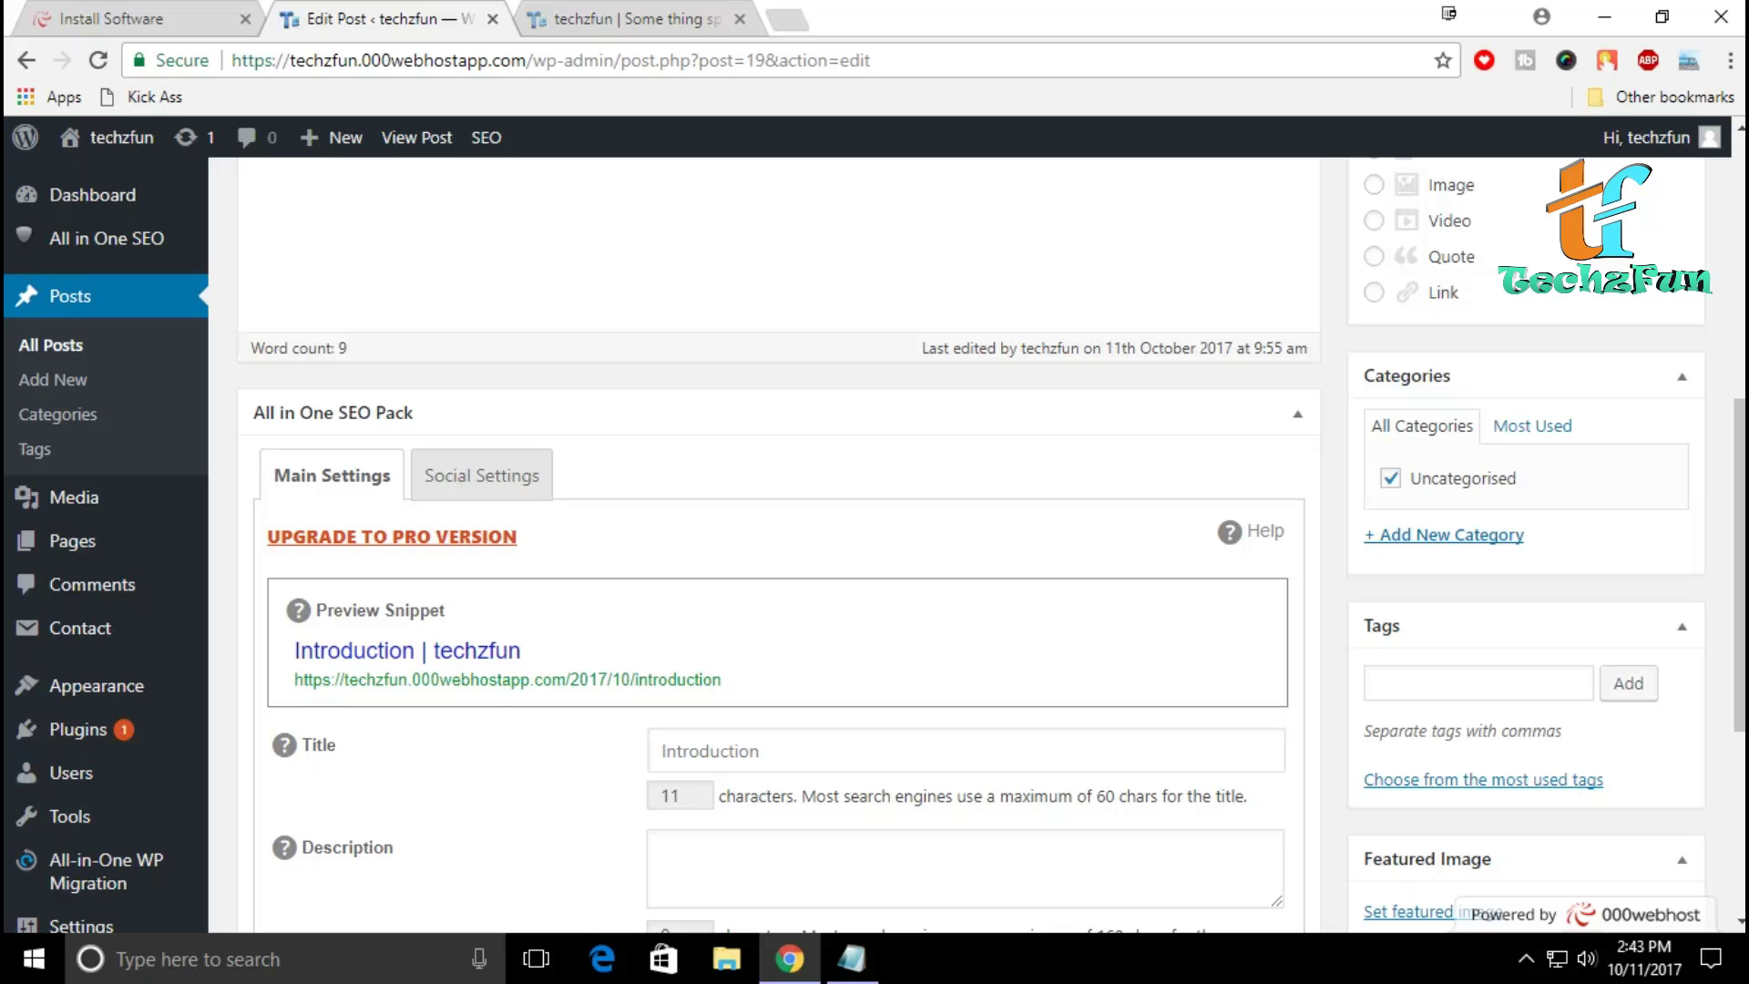
scroll(998, 544, down, 3)
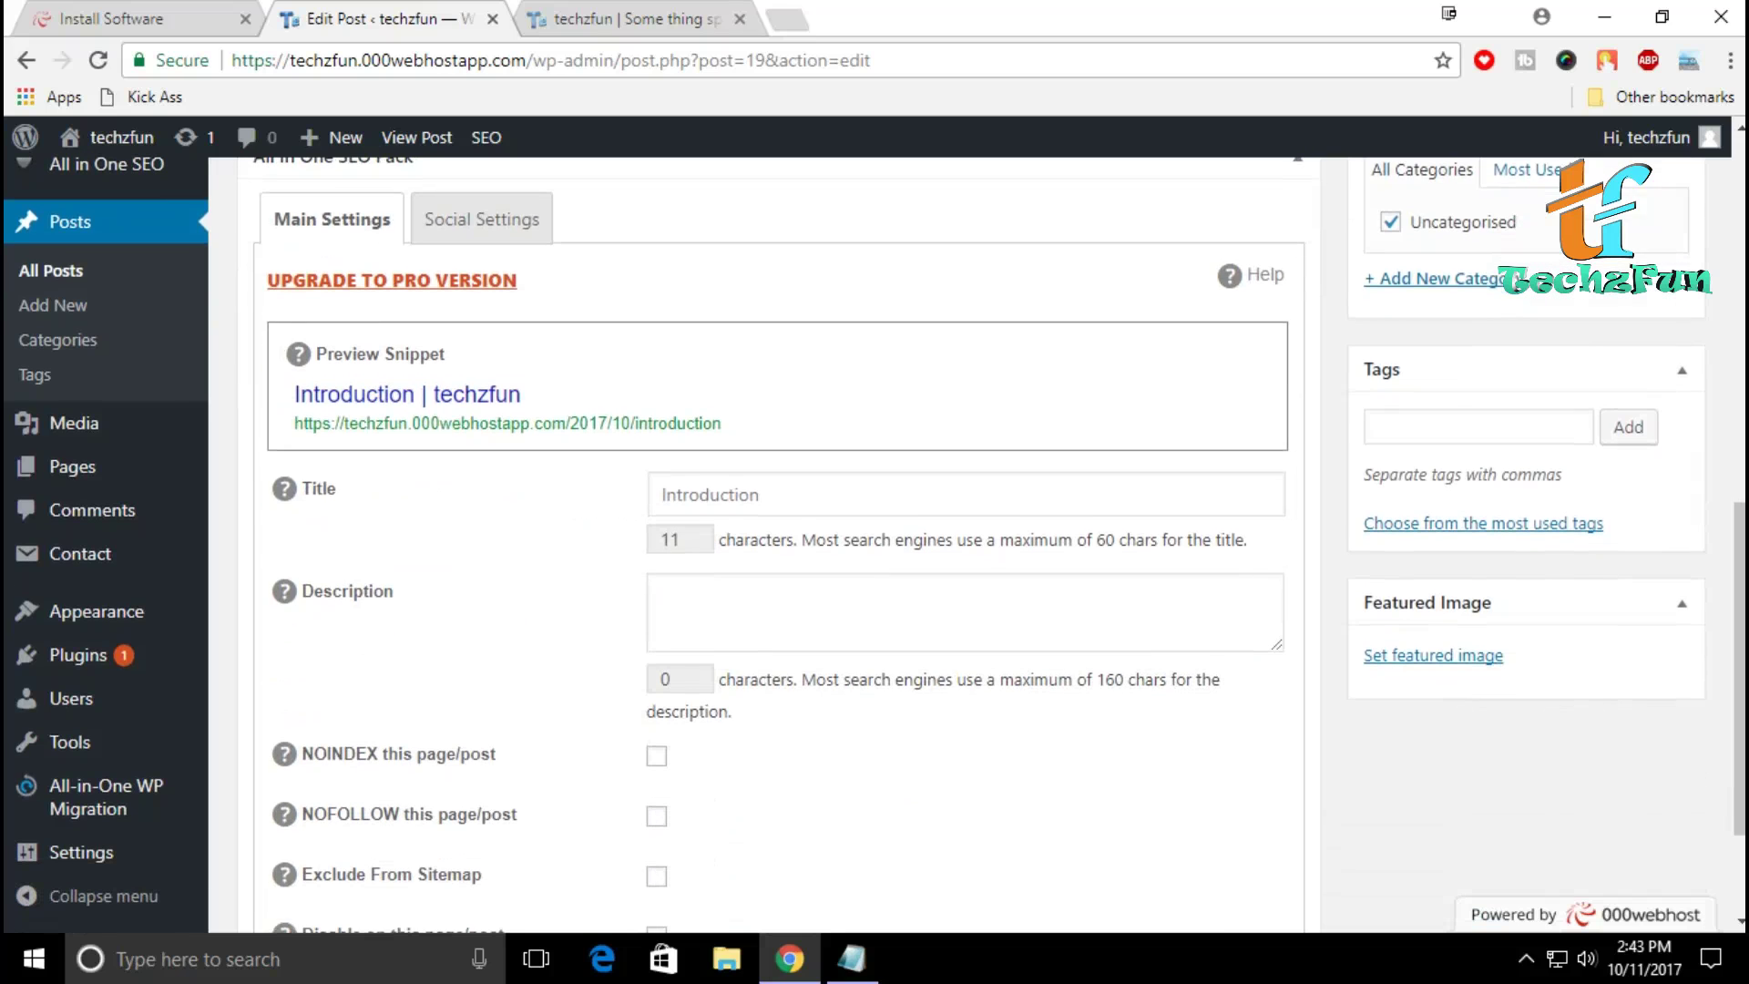
scroll(971, 545, up, 2)
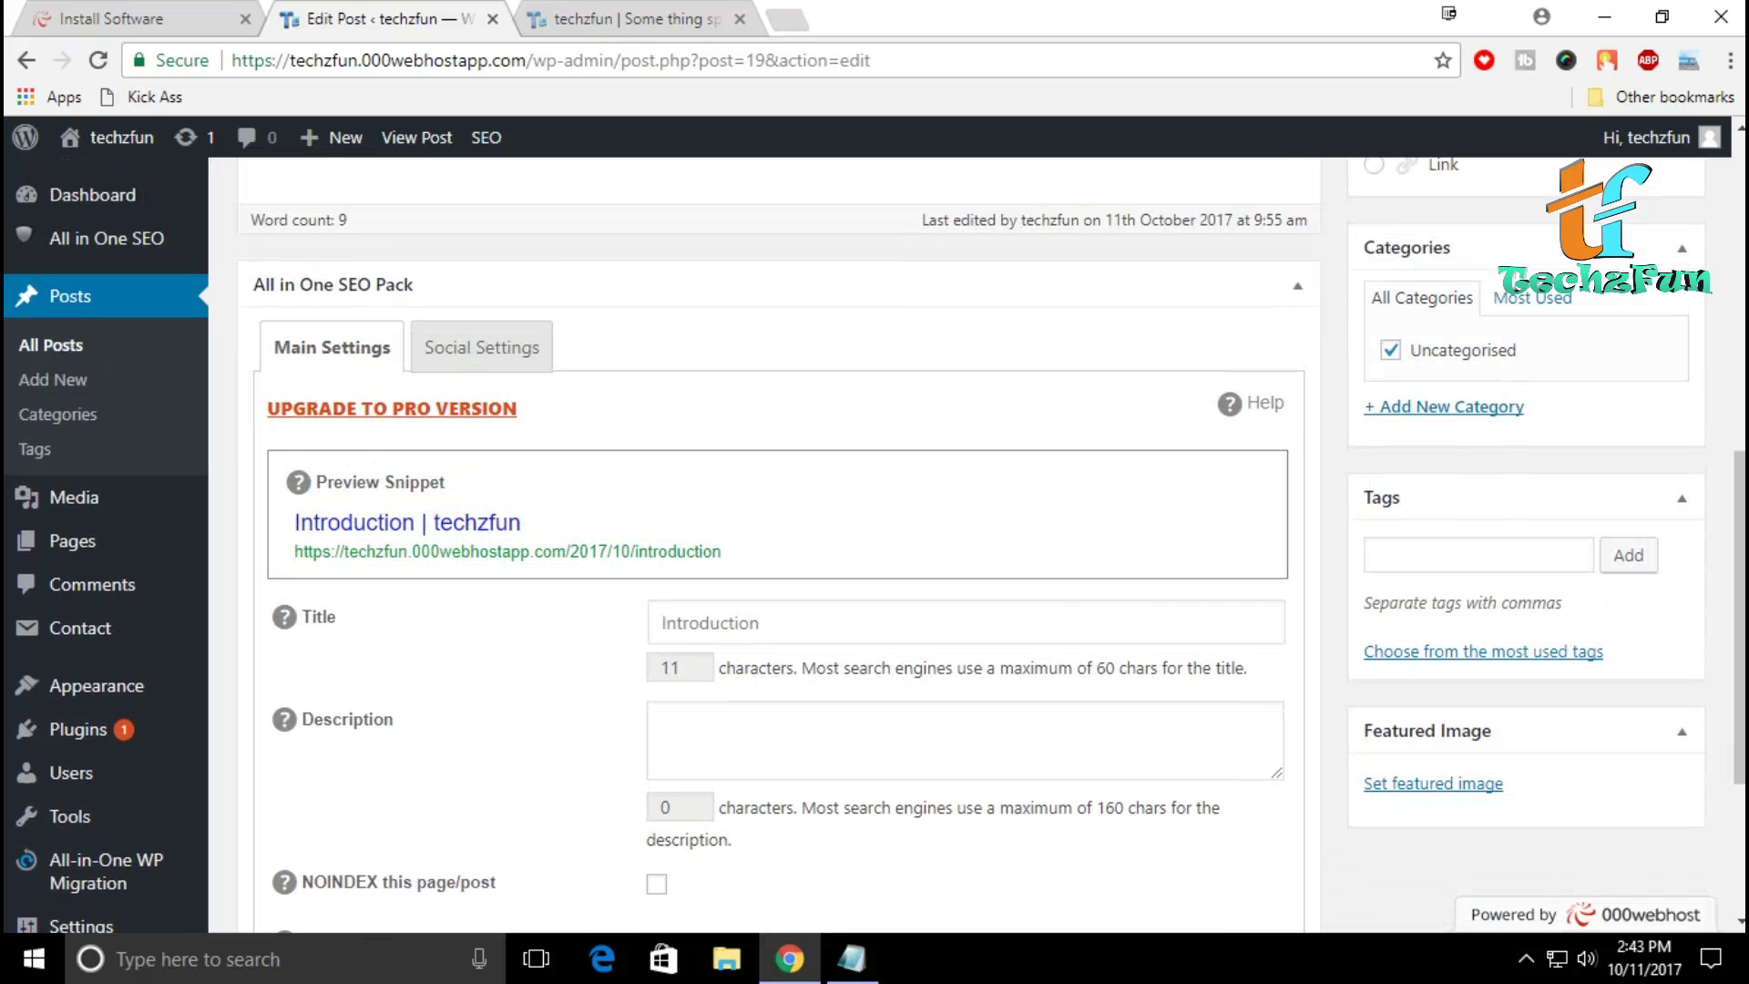
scroll(779, 546, down, 3)
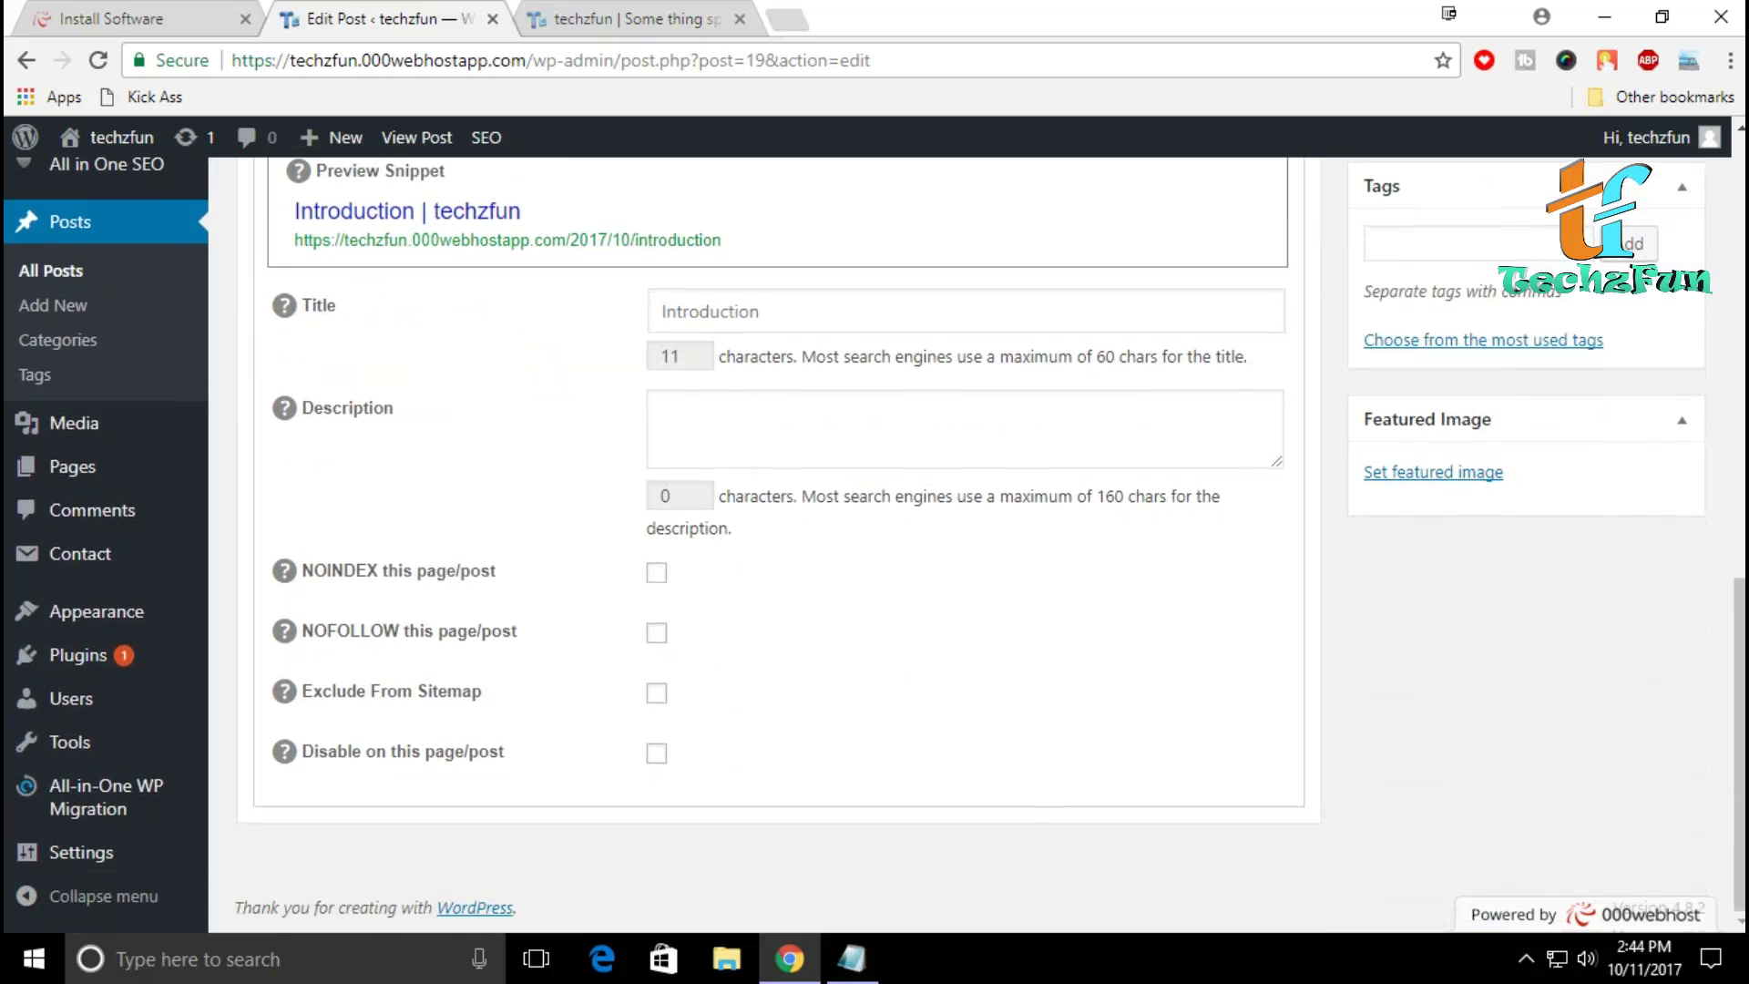
scroll(779, 545, up, 5)
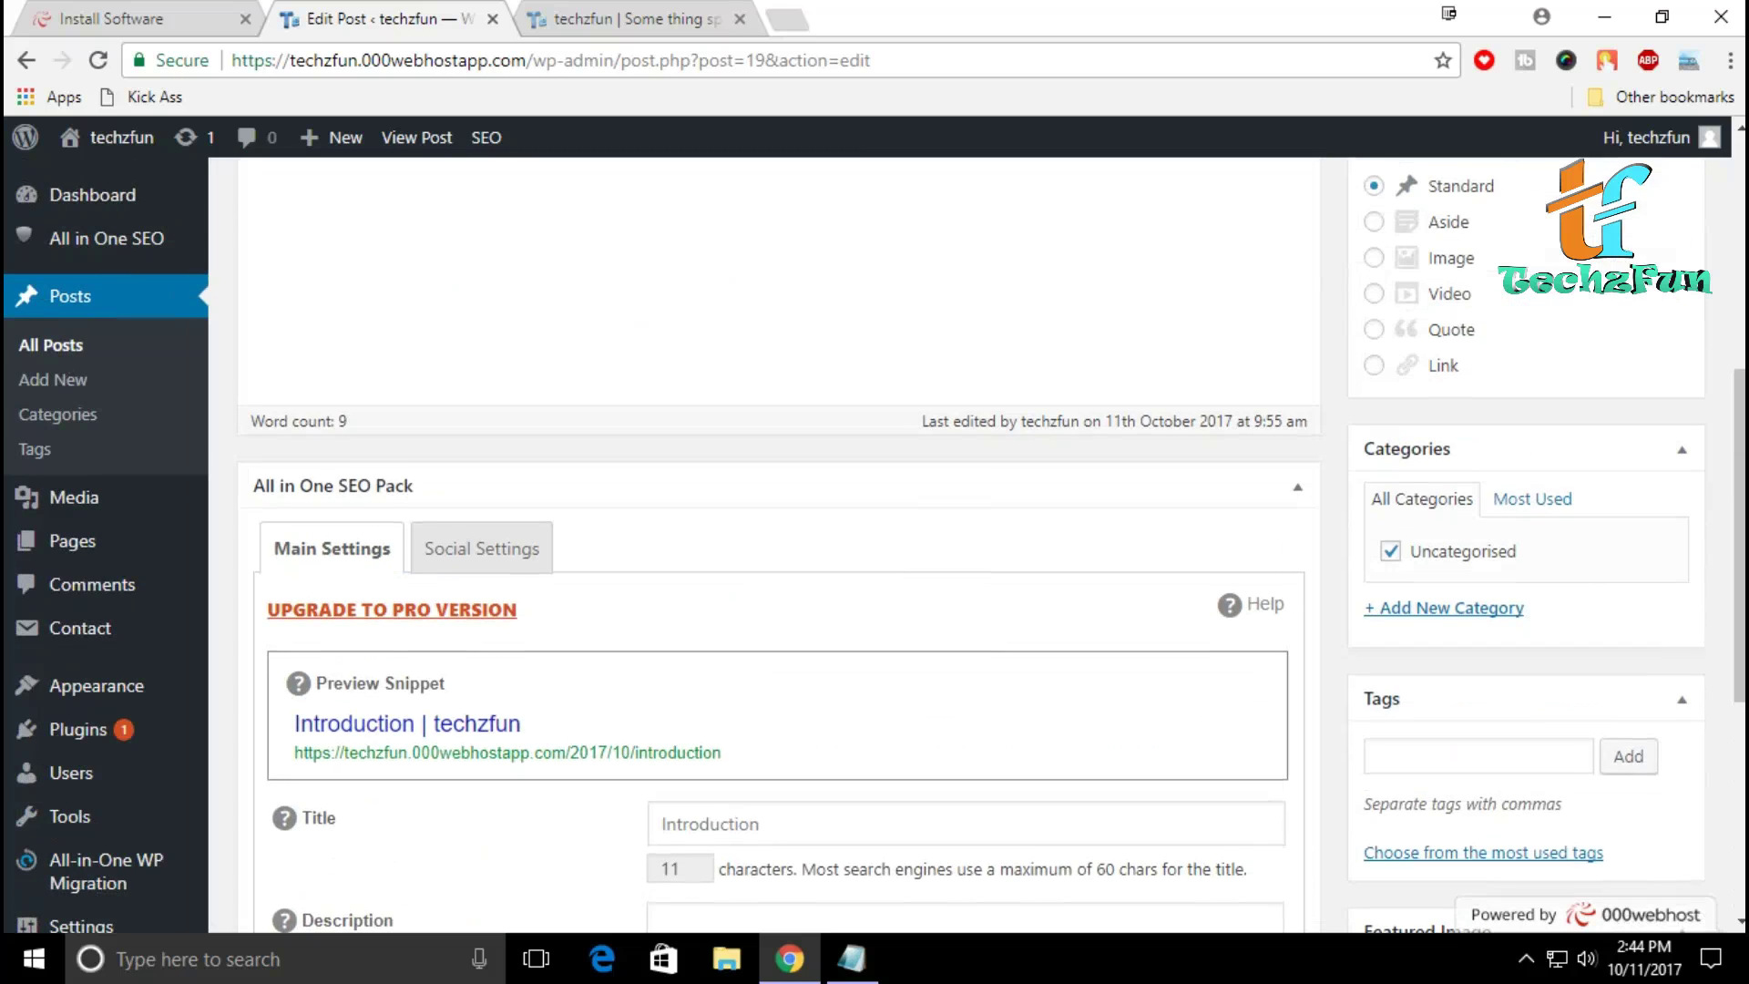
scroll(779, 545, up, 5)
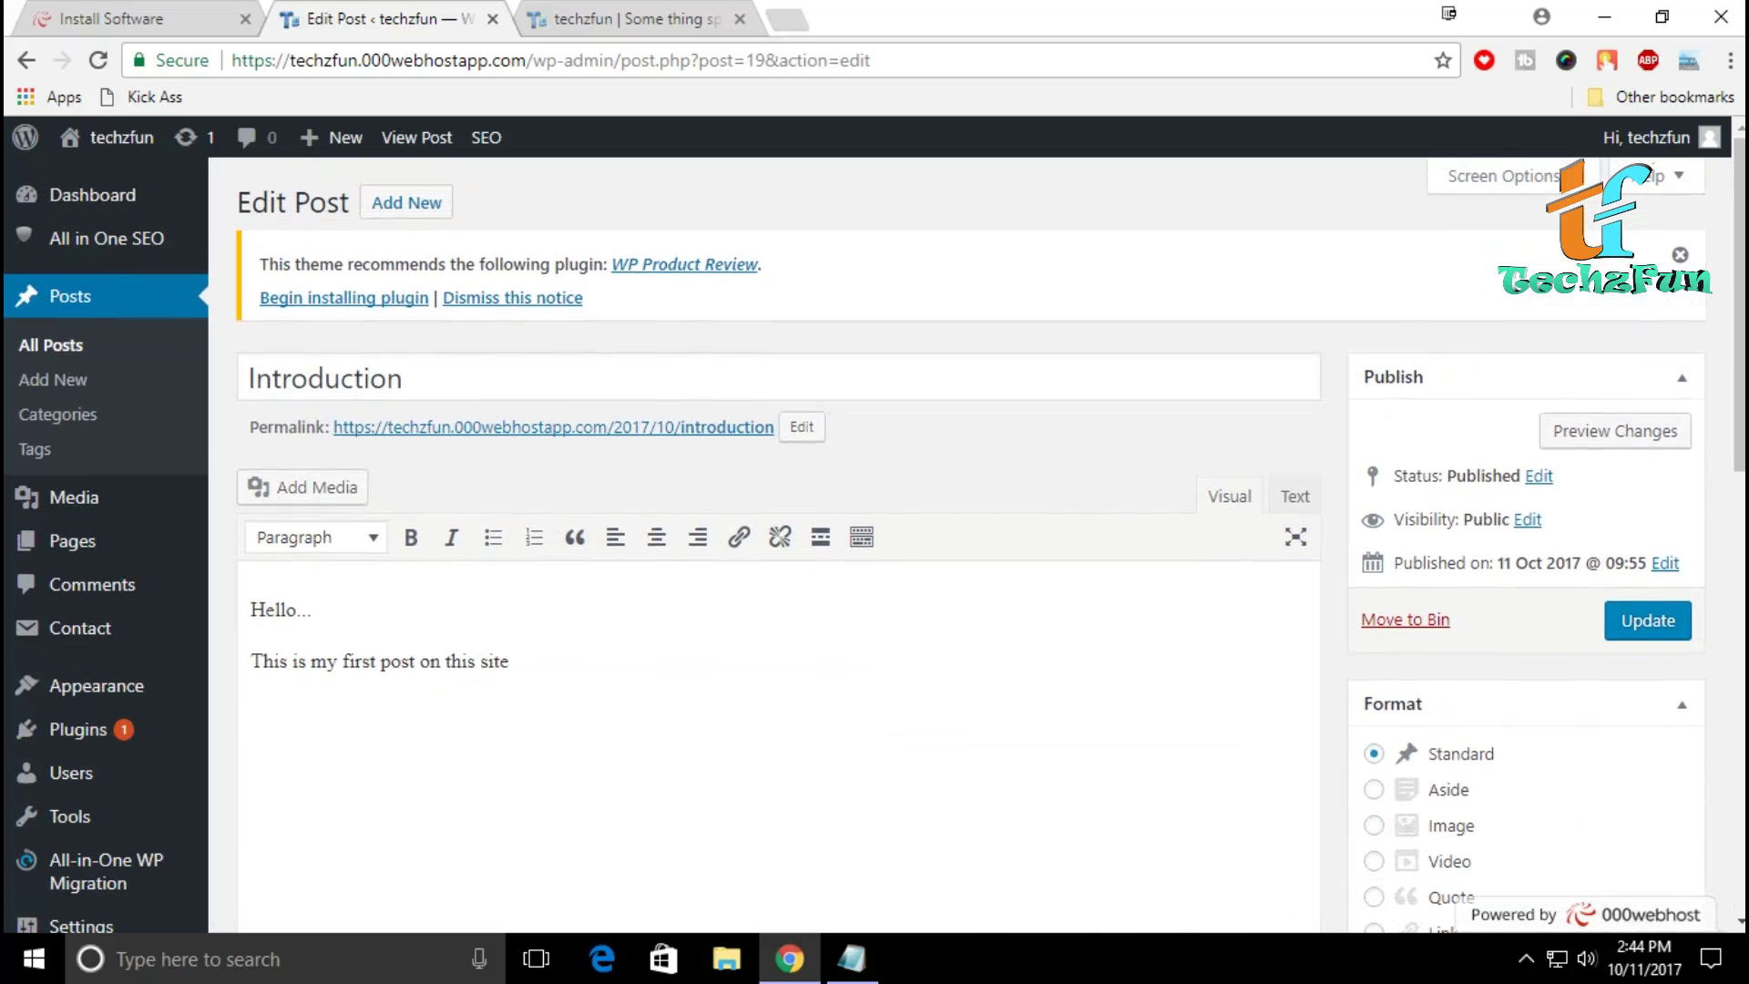
Step: Update the Introduction post and go back to the live techzfun homepage
click(1647, 621)
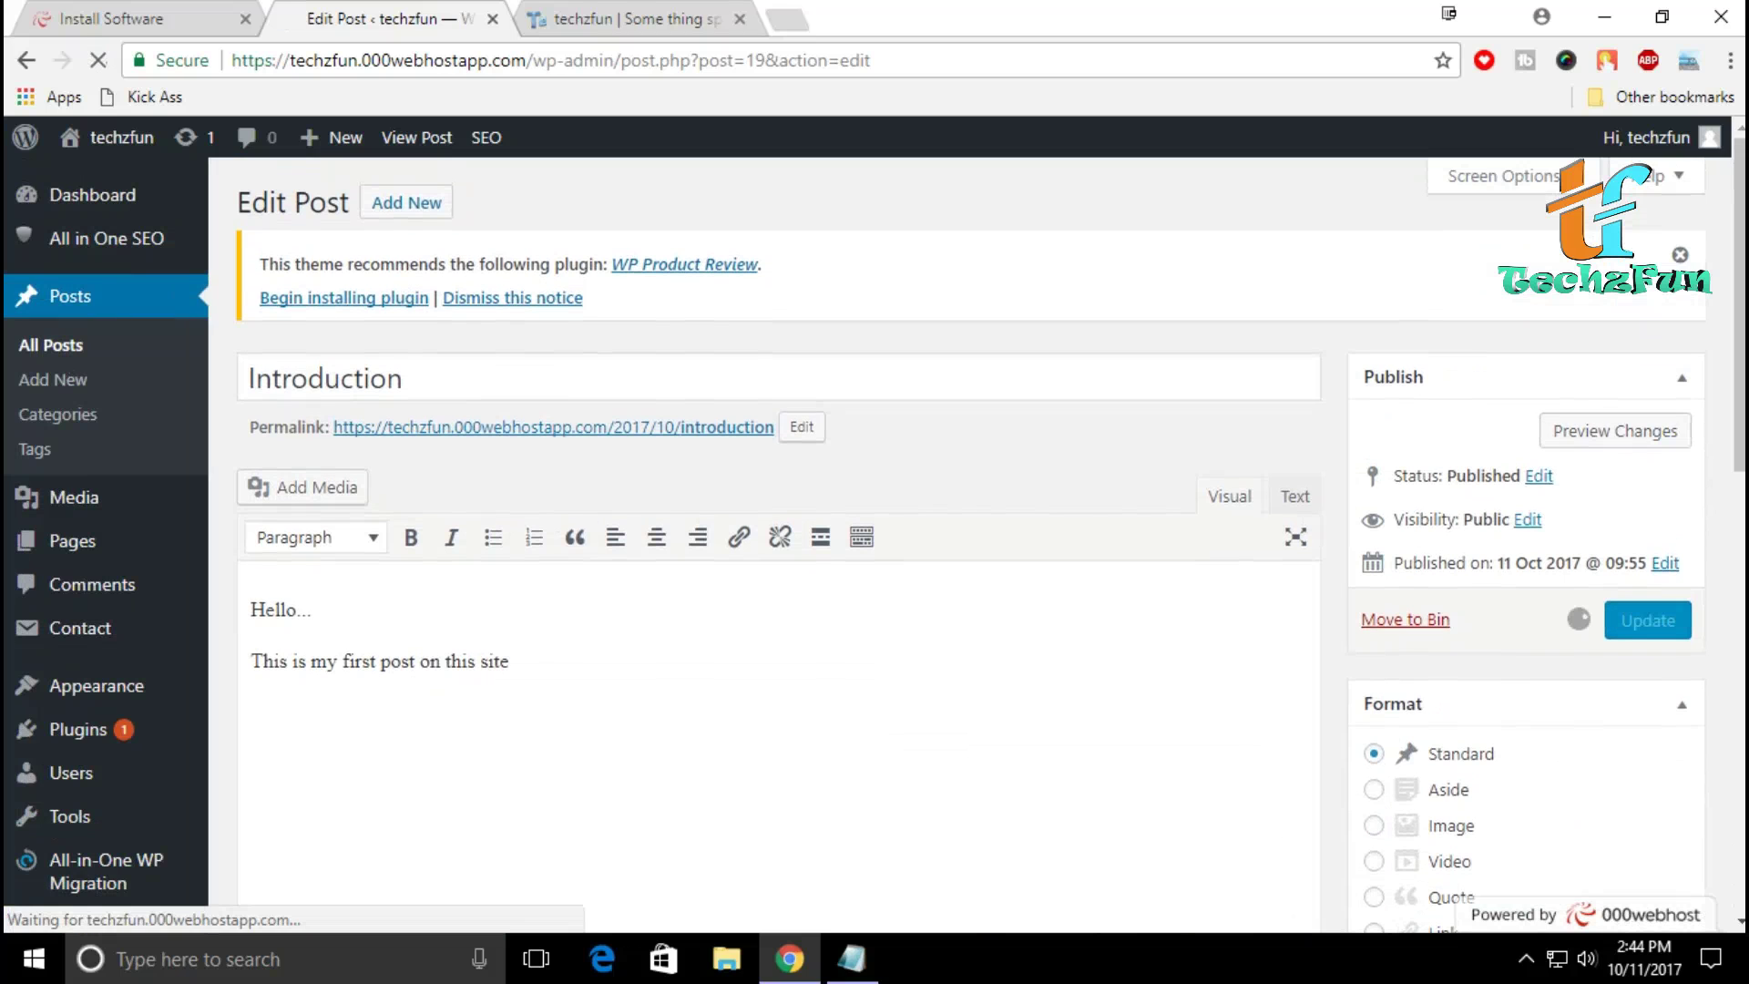
mouse_move(91, 195)
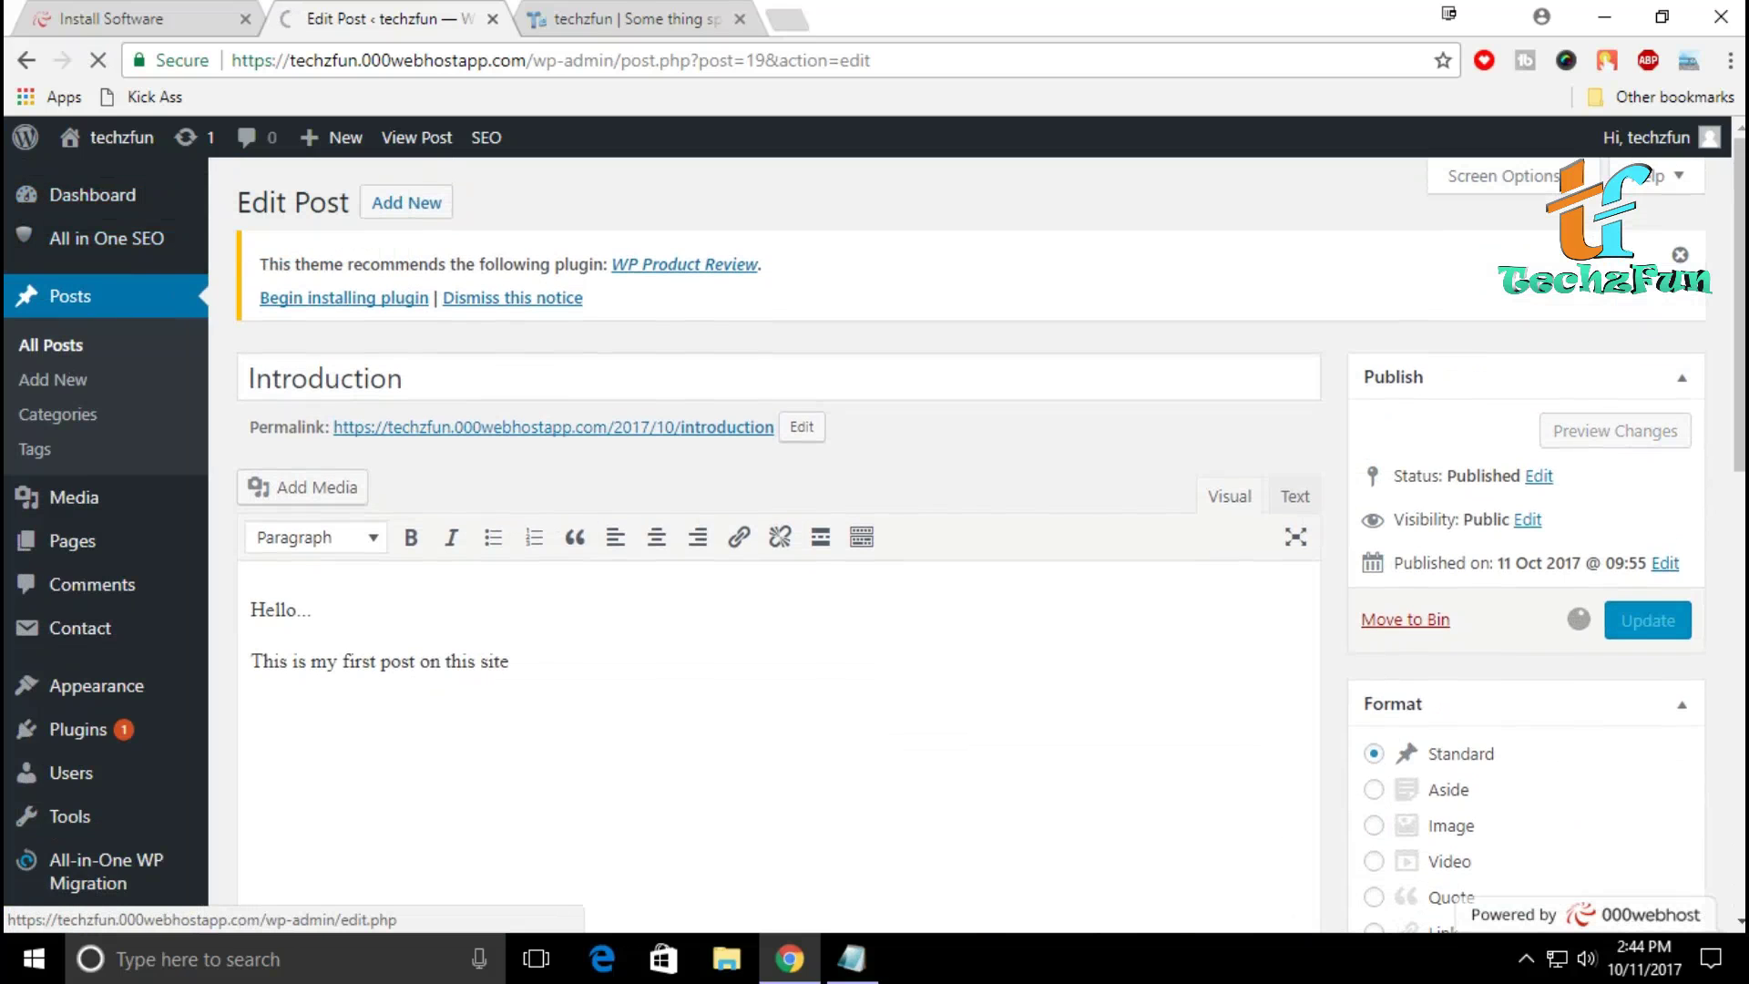
key(ctrl+Tab)
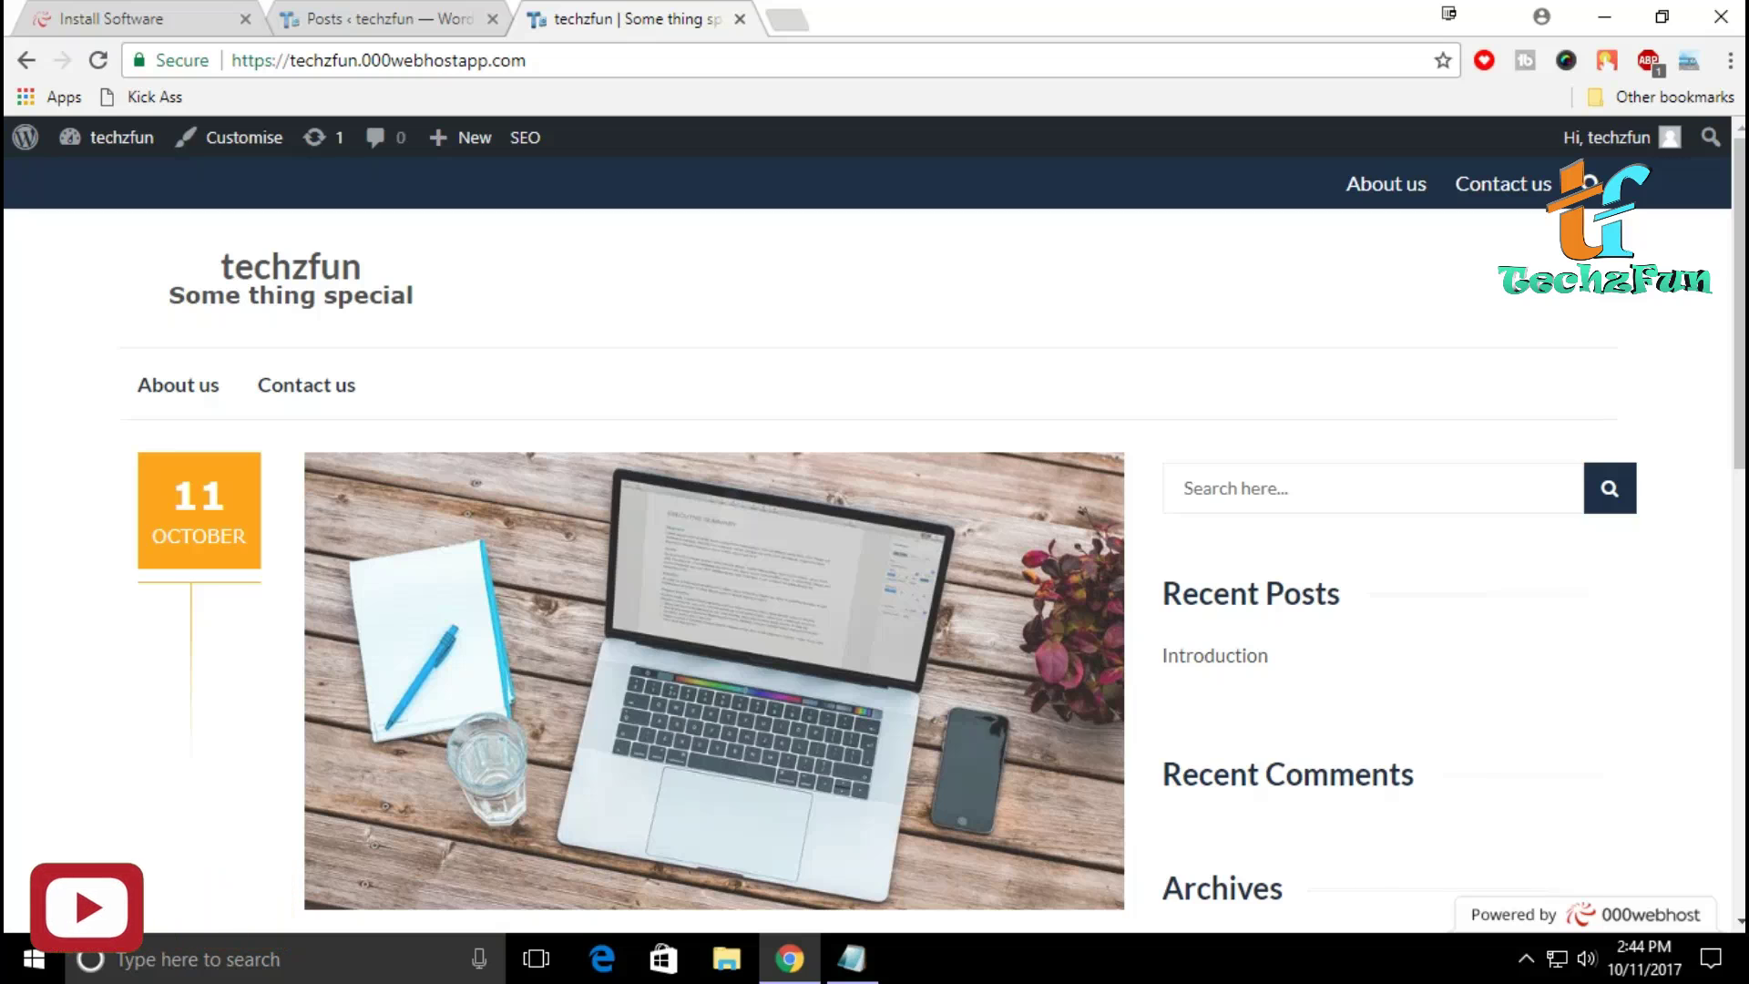
scroll(875, 547, down, 15)
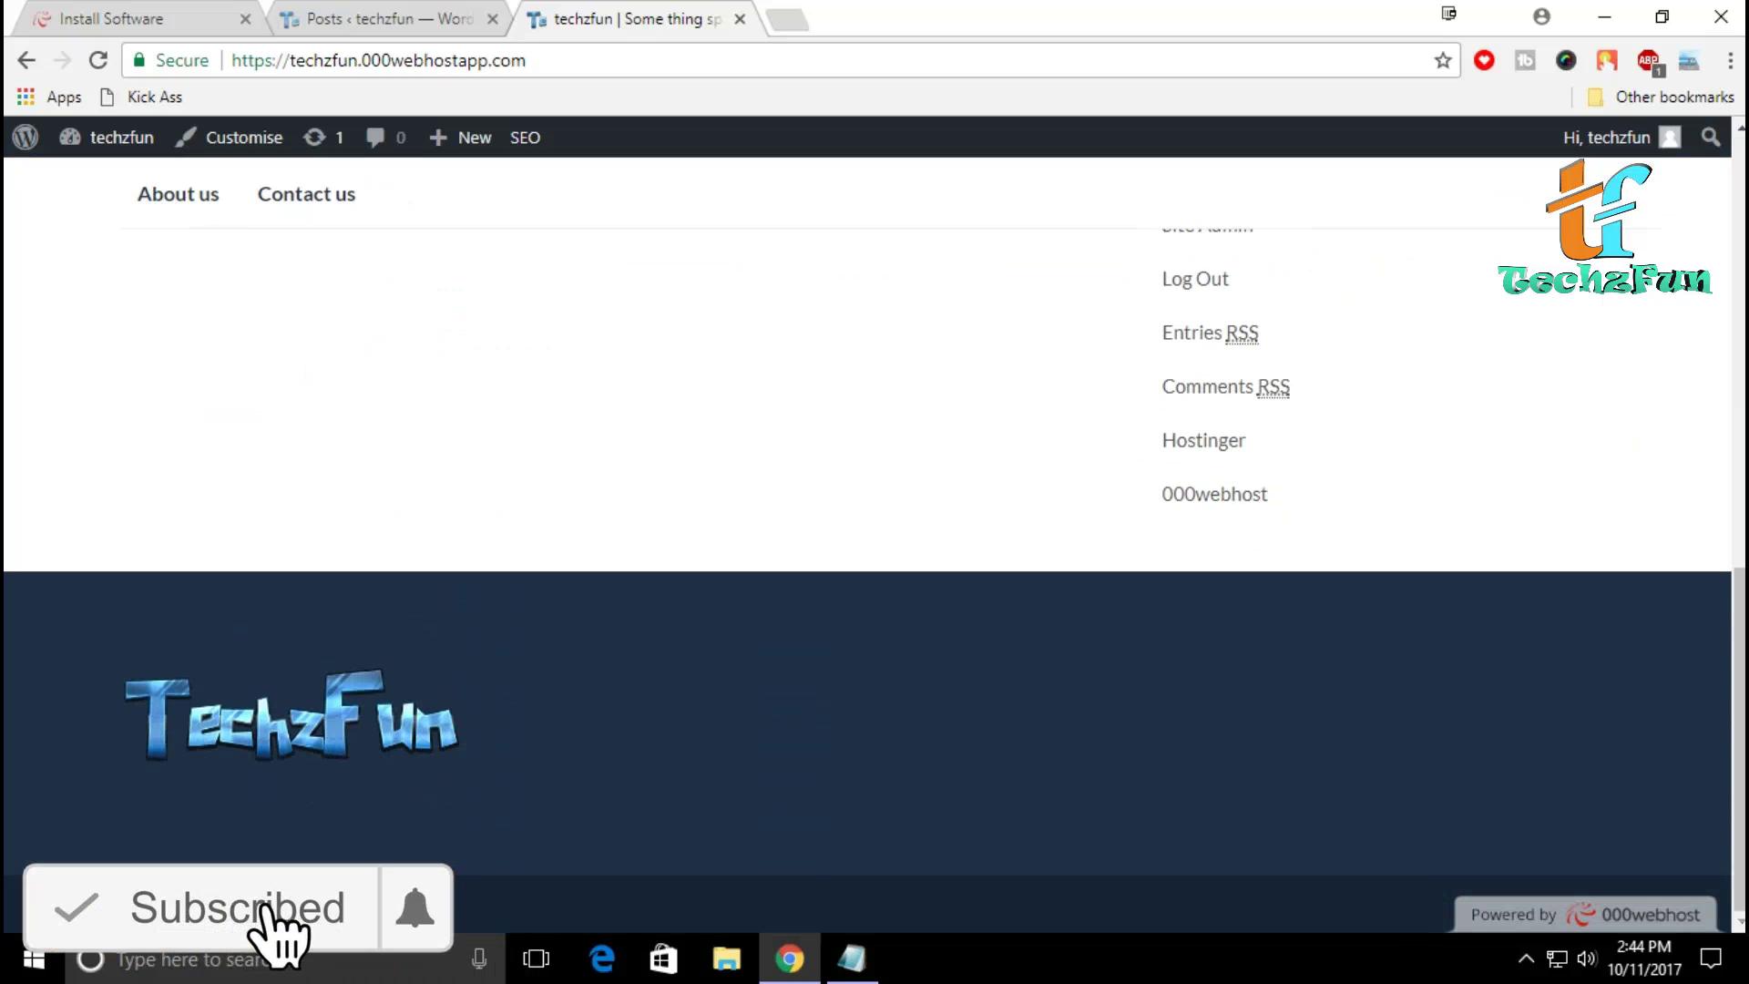
scroll(875, 547, up, 15)
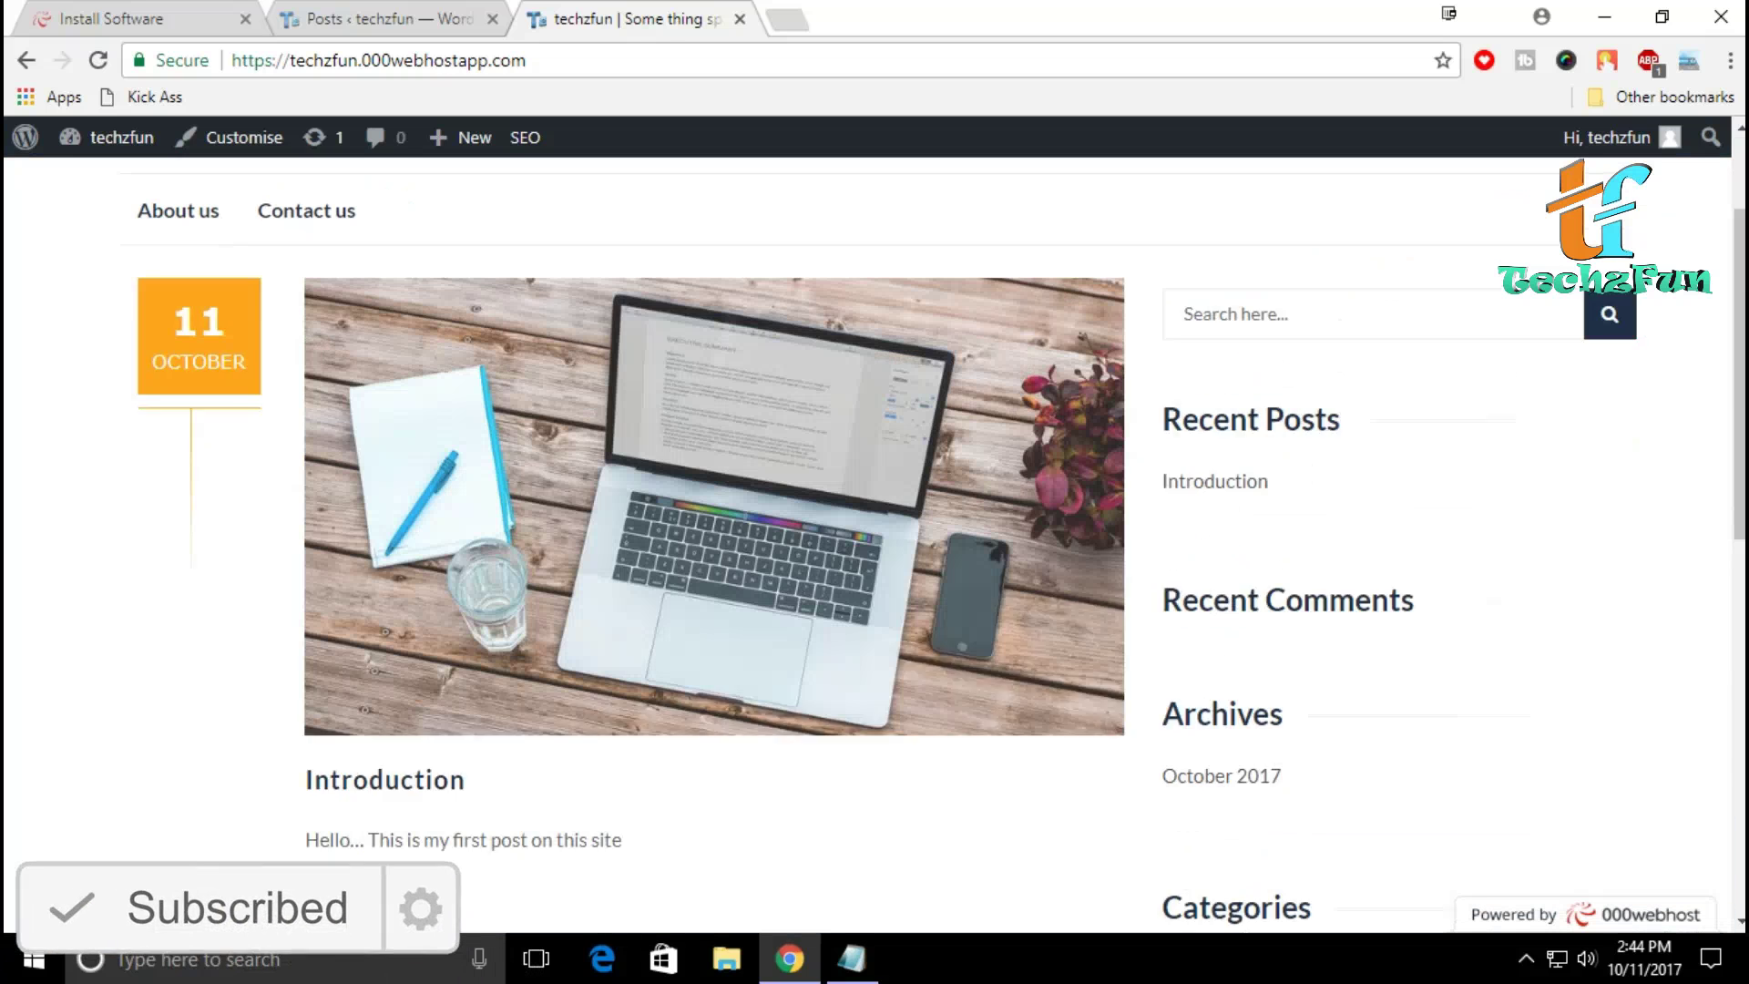
scroll(875, 547, up, 1)
scroll(875, 547, up, 3)
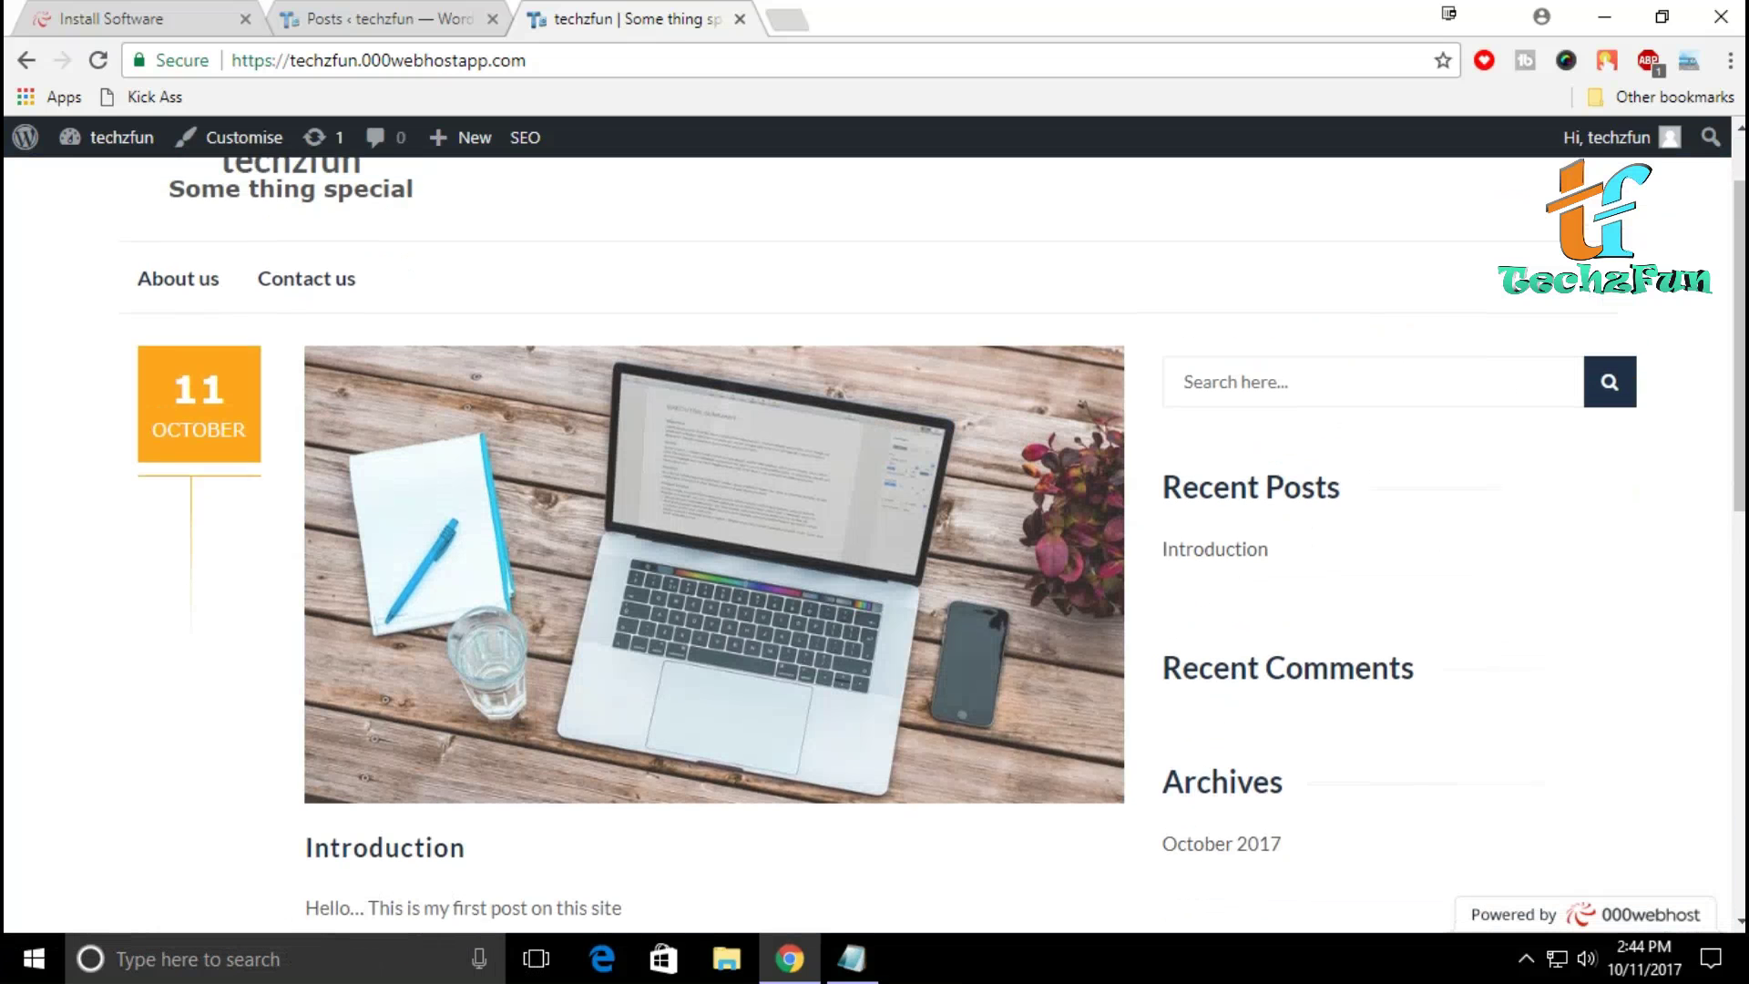